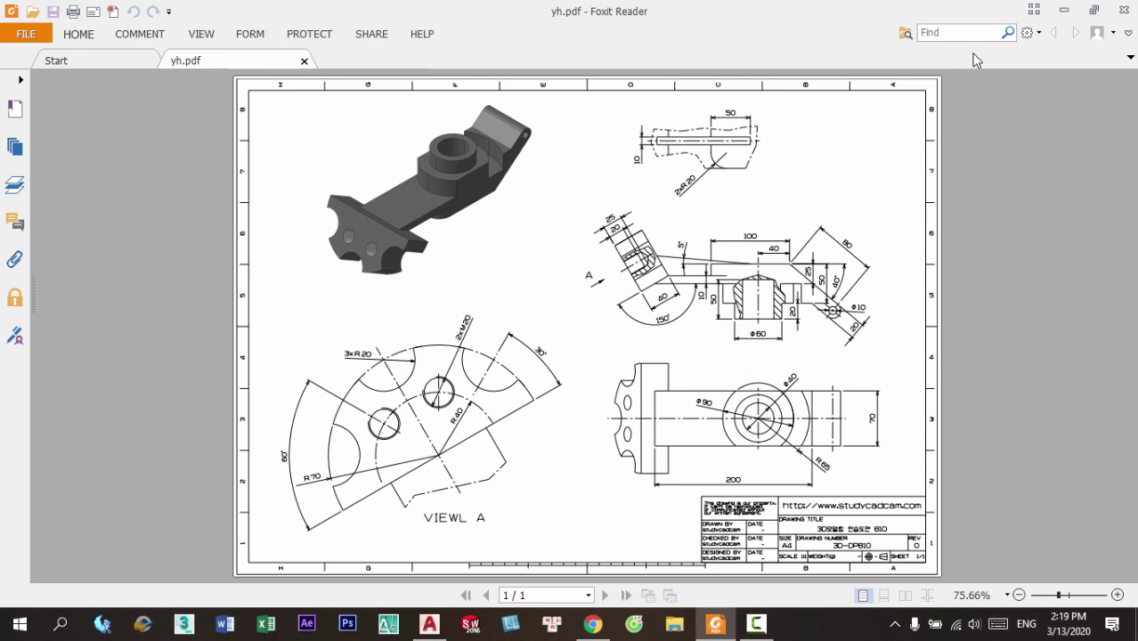
Switch from Foxit Reader to the AutoCAD 2018 window
{"action": "left_click", "coordinate": [429, 623]}
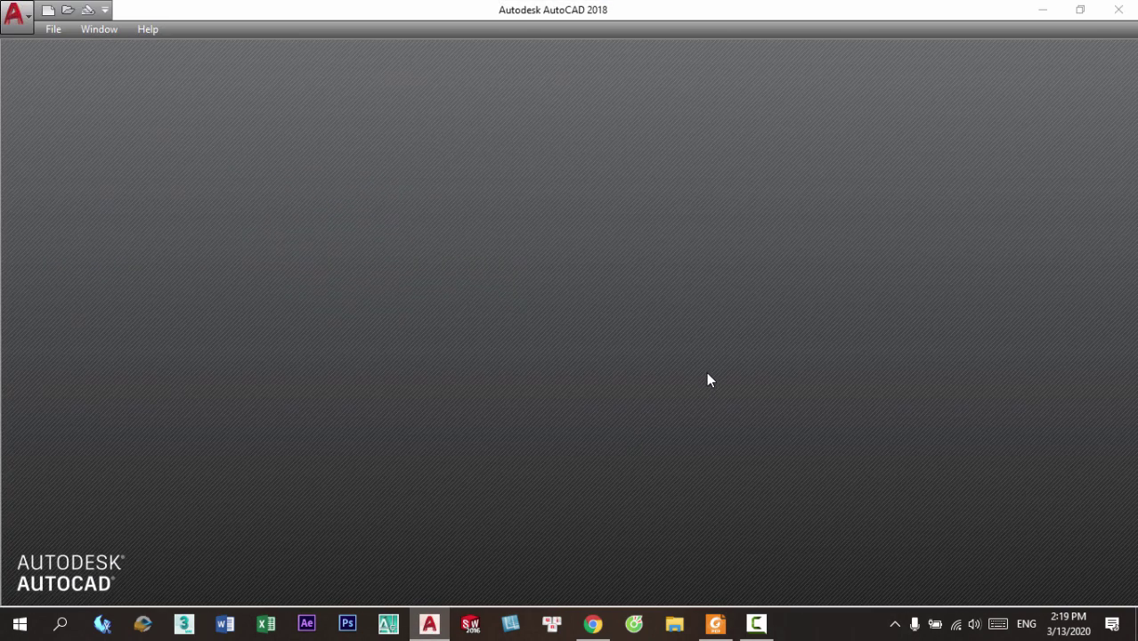
{"action": "key", "text": "alt+Tab"}
Create Drawing2 from the Tcvn.dwt template and hide the extra toolbars
{"action": "left_click", "coordinate": [1031, 10]}
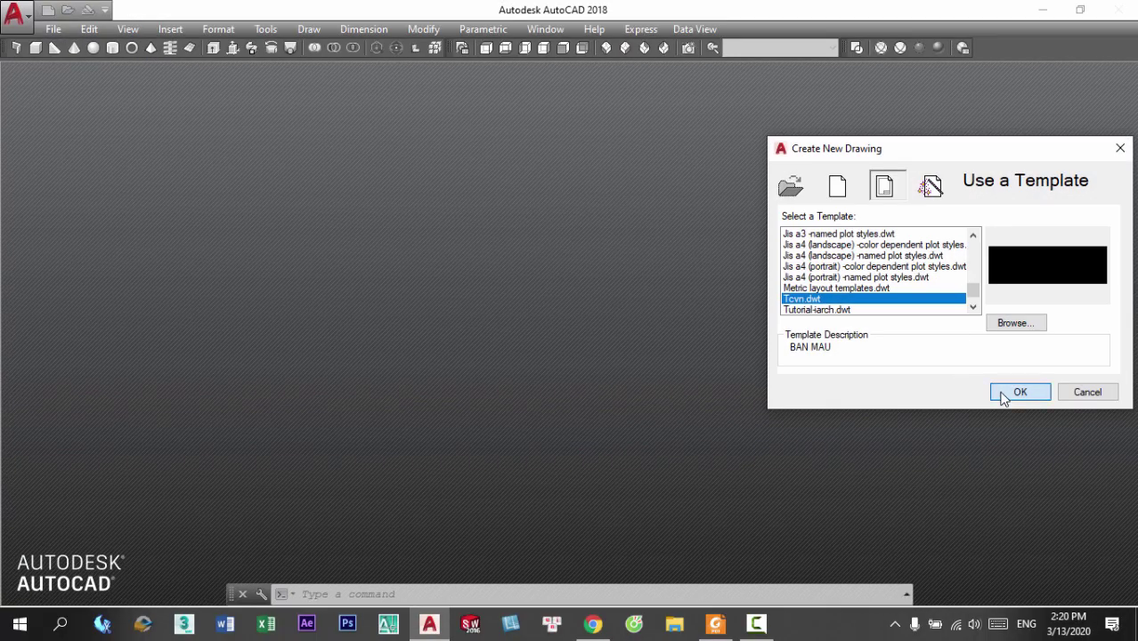
{"action": "left_click", "coordinate": [1020, 392]}
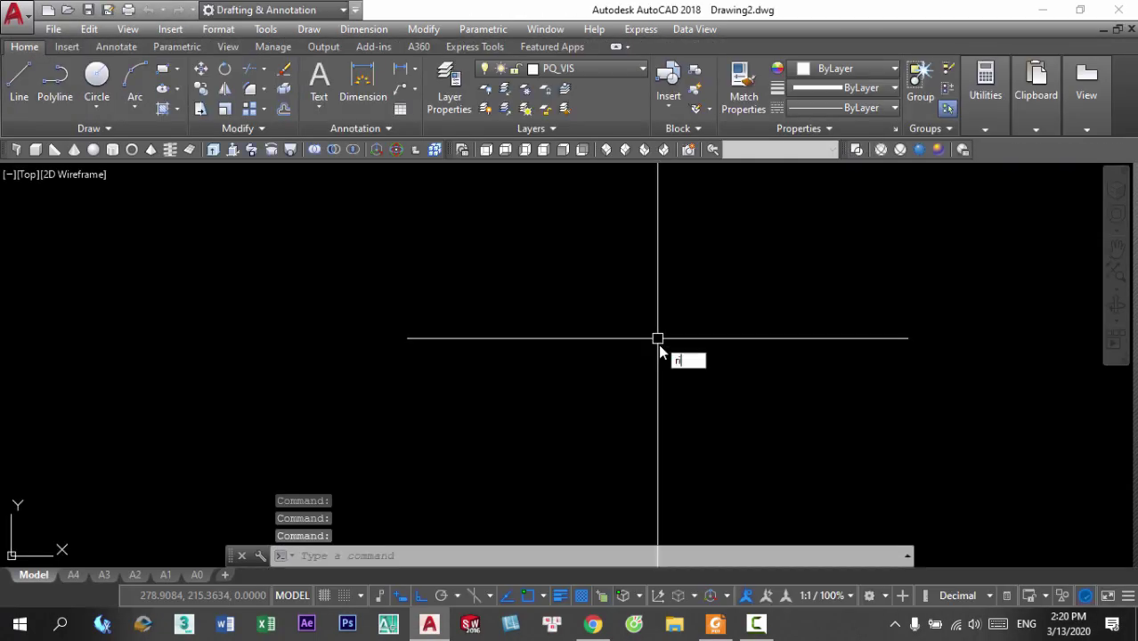
{"action": "type", "text": "i"}
{"action": "key", "text": "Escape"}
{"action": "key", "text": "ctrl+0"}
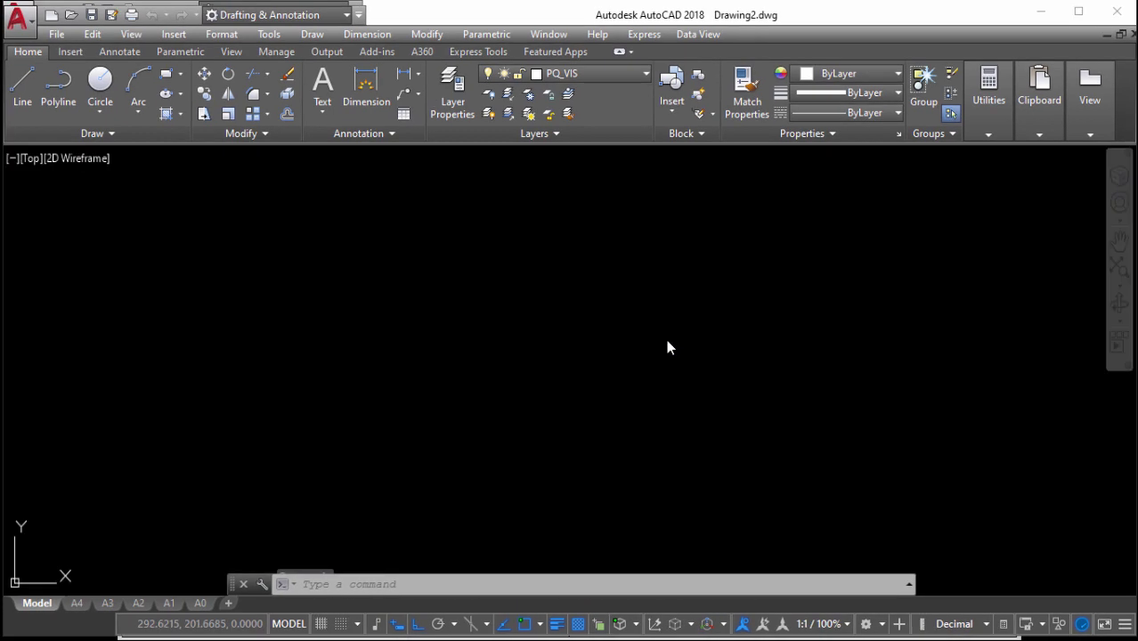
Bring the bracket reference drawing in Foxit Reader into view
{"action": "key", "text": "alt+Tab"}
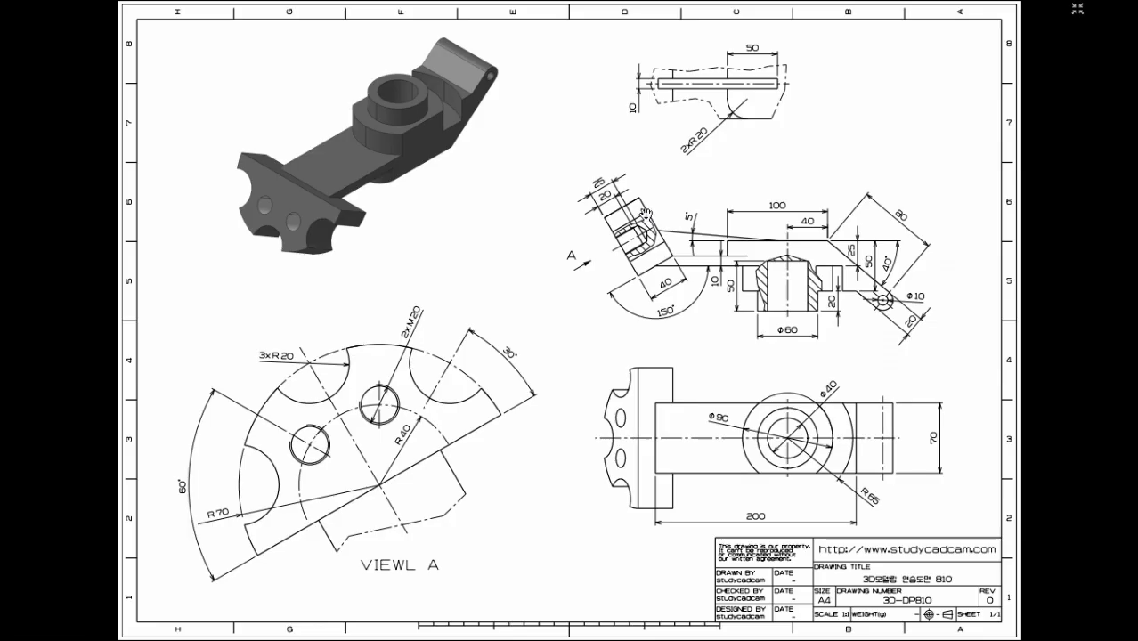
{"action": "key", "text": "alt+Tab"}
{"action": "key", "text": "alt+Tab"}
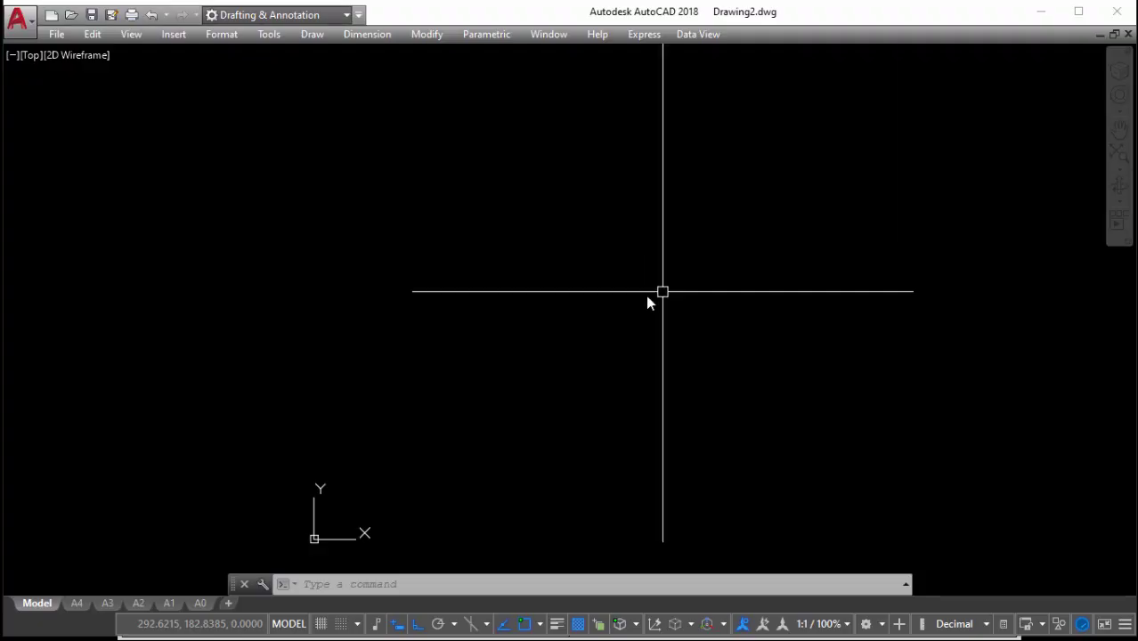
Start a LINE at a picked point and draw the 100-unit horizontal segment
{"action": "type", "text": "l"}
{"action": "key", "text": "Return"}
{"action": "left_click", "coordinate": [496, 264]}
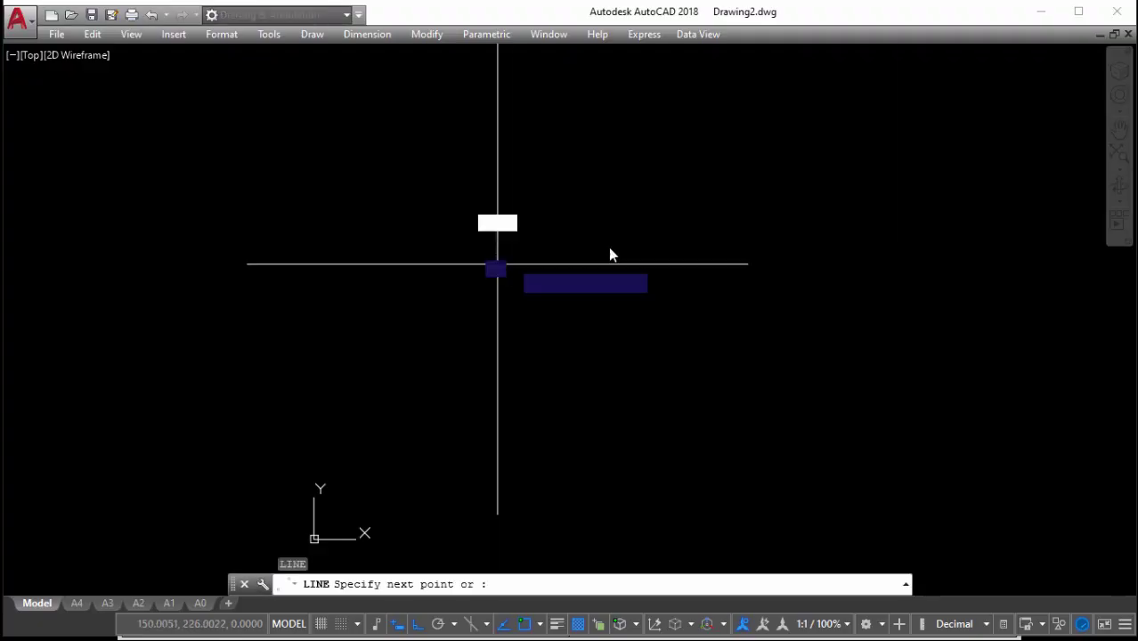
{"action": "type", "text": "100"}
{"action": "key", "text": "Return"}
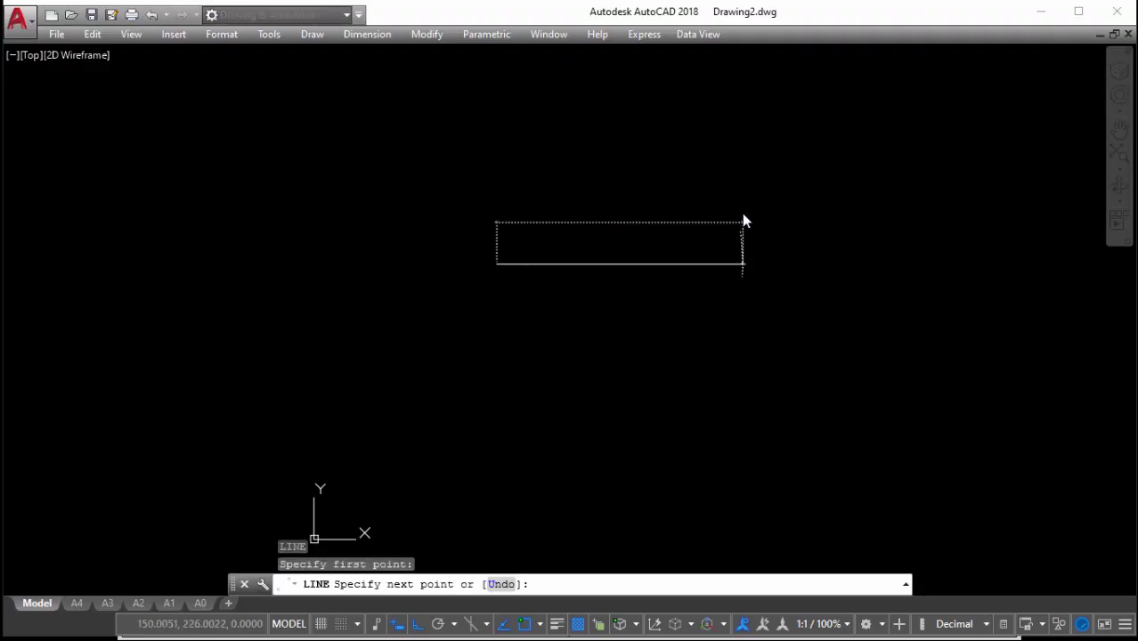
Add the 80-unit segment sloping down at -40°, undoing the wrongly angled attempts
{"action": "type", "text": "80"}
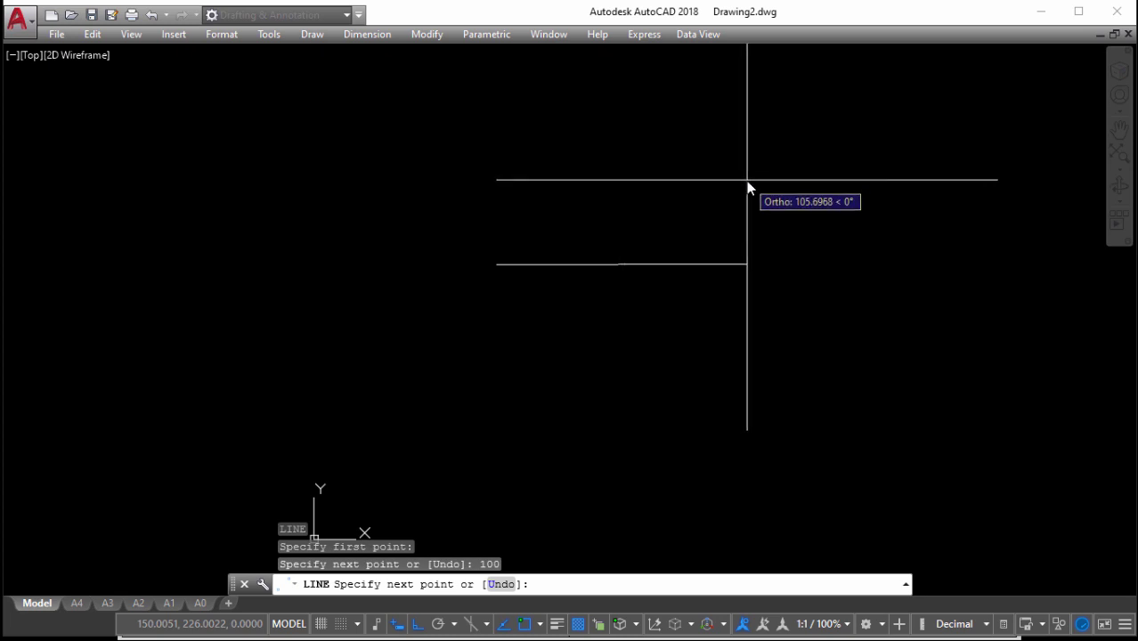
{"action": "key", "text": "Tab"}
{"action": "type", "text": "40"}
{"action": "key", "text": "Return"}
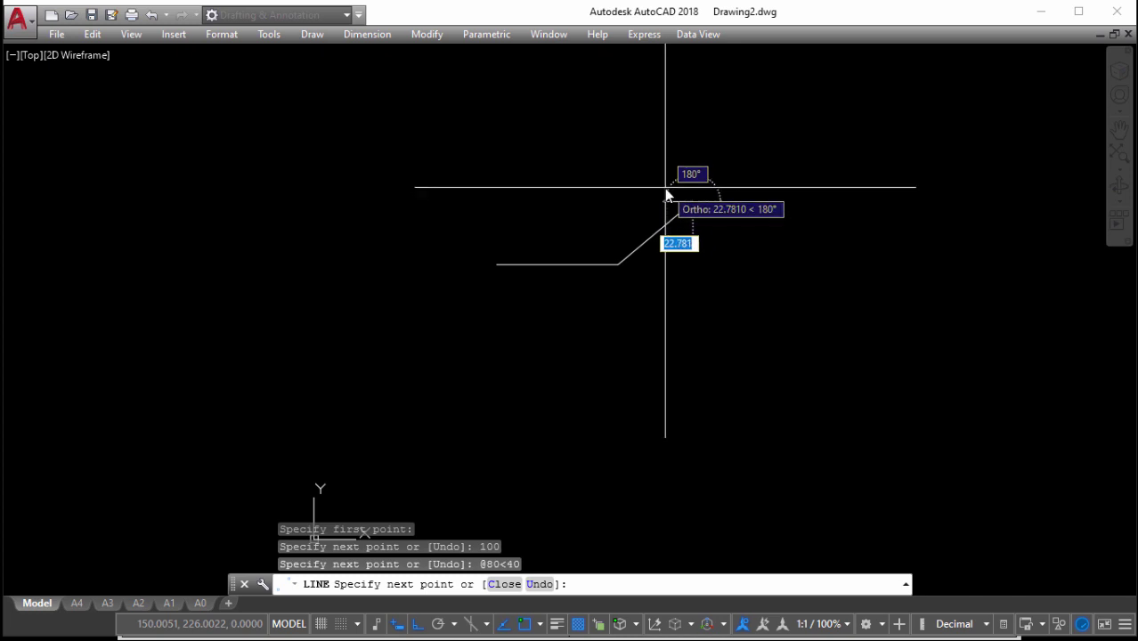
{"action": "type", "text": "u"}
{"action": "key", "text": "Return"}
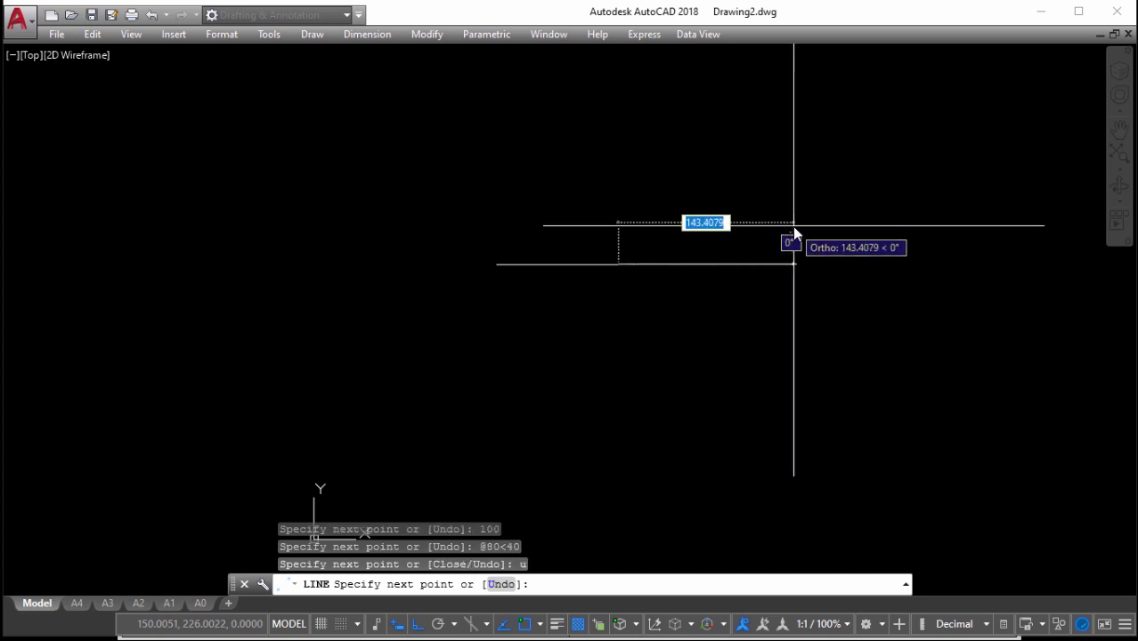
{"action": "type", "text": "80"}
{"action": "key", "text": "Tab"}
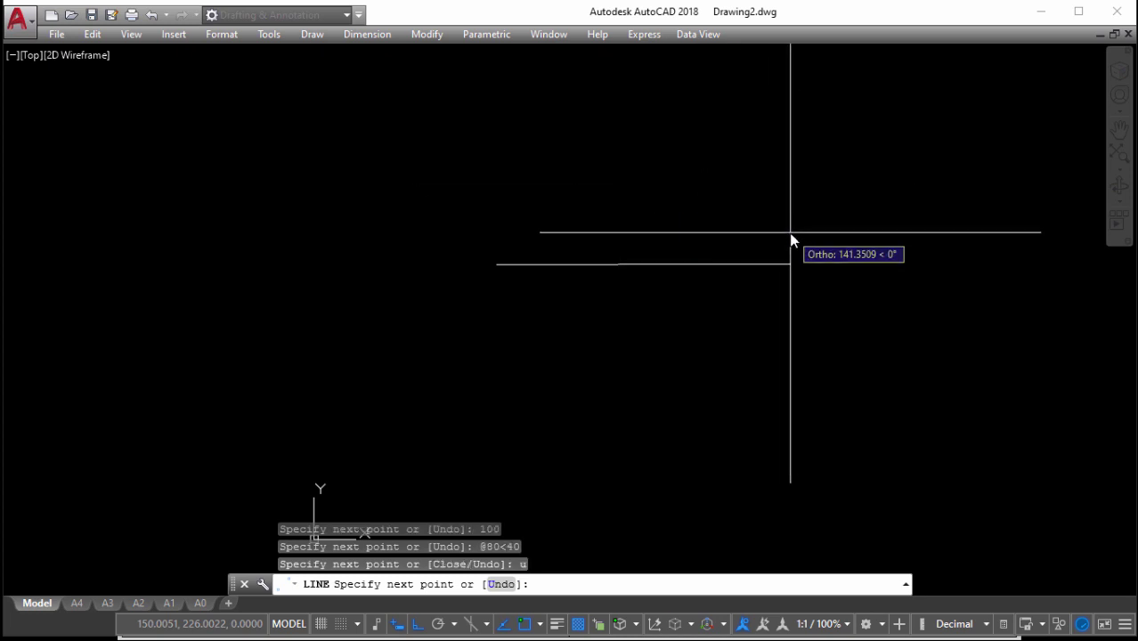
{"action": "type", "text": "40"}
{"action": "key", "text": "Return"}
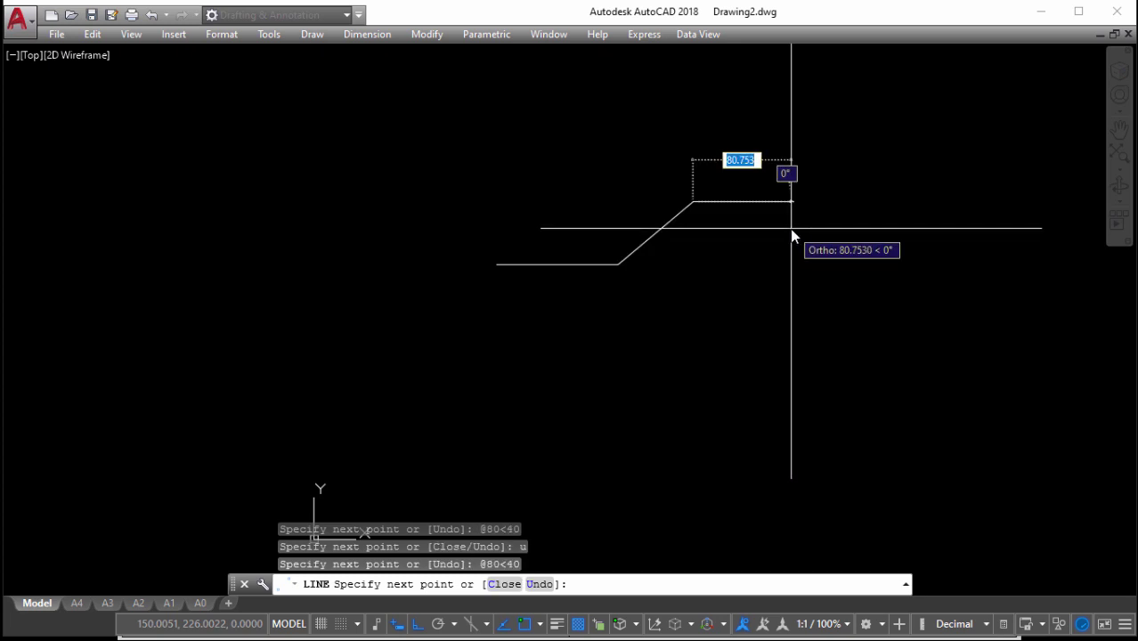
{"action": "type", "text": "u"}
{"action": "key", "text": "Return"}
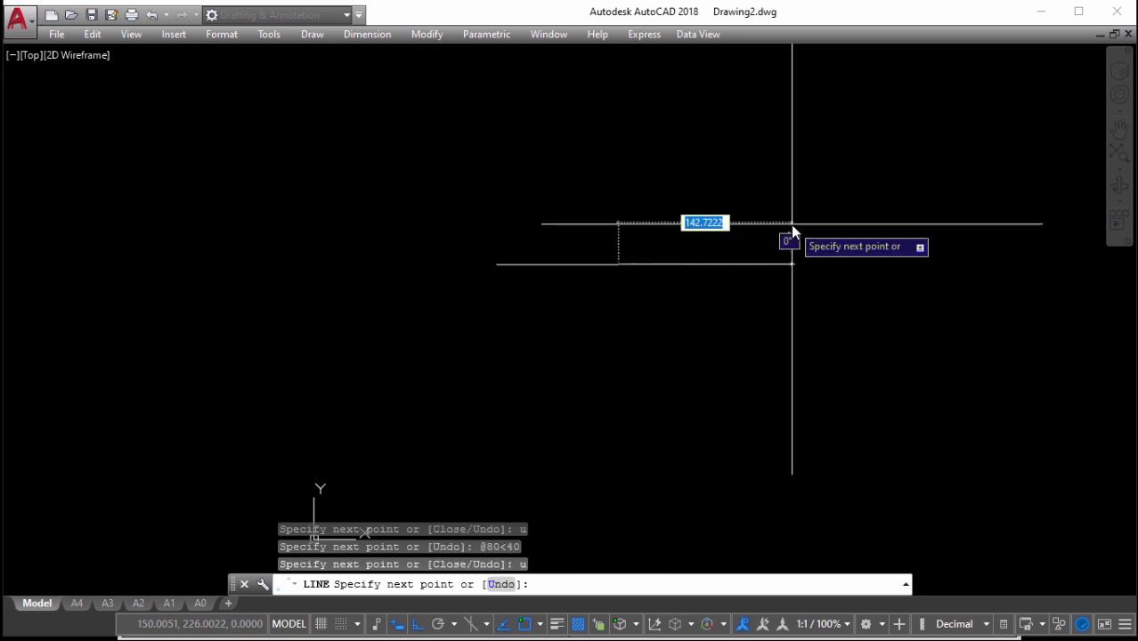
{"action": "type", "text": "80"}
{"action": "key", "text": "Tab"}
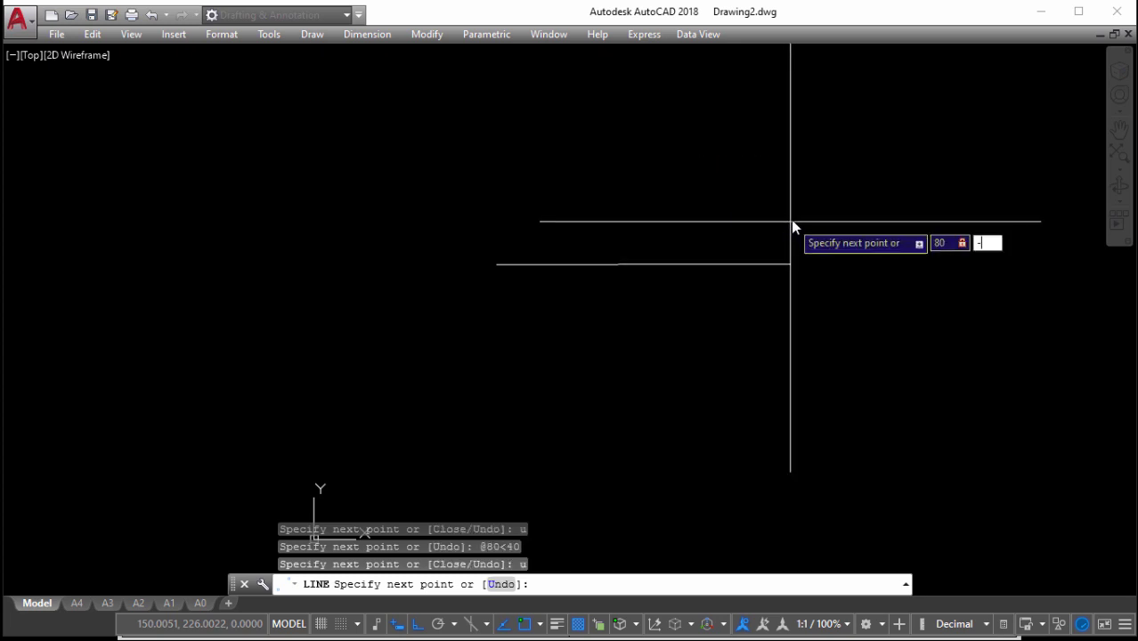
{"action": "type", "text": "-40"}
{"action": "key", "text": "Return"}
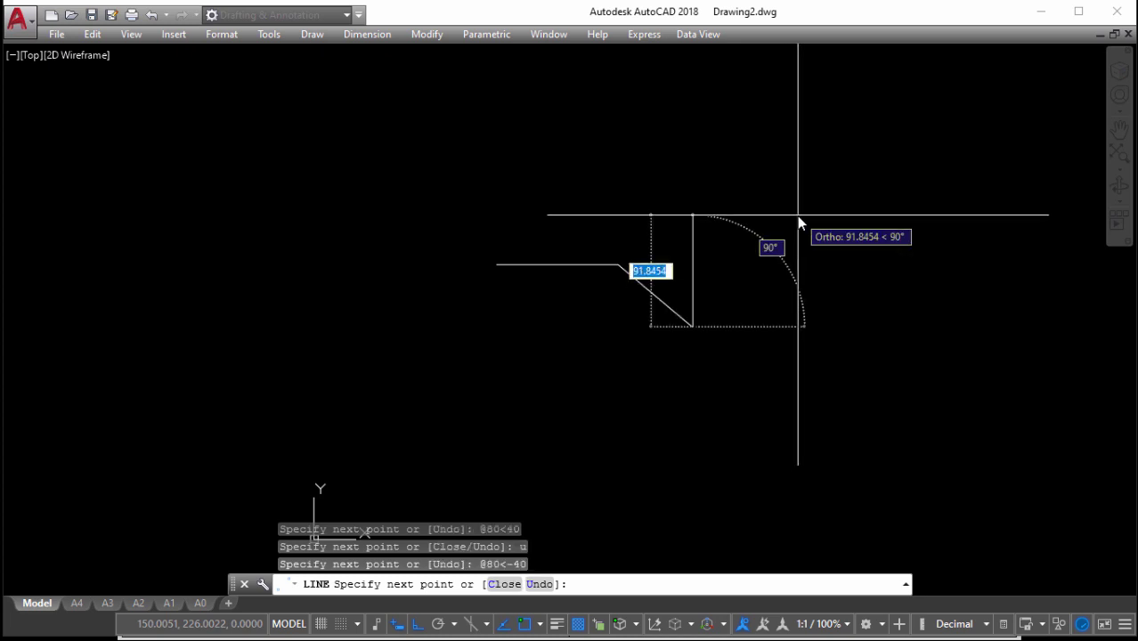
{"action": "key", "text": "Escape"}
{"action": "key", "text": "alt+Tab"}
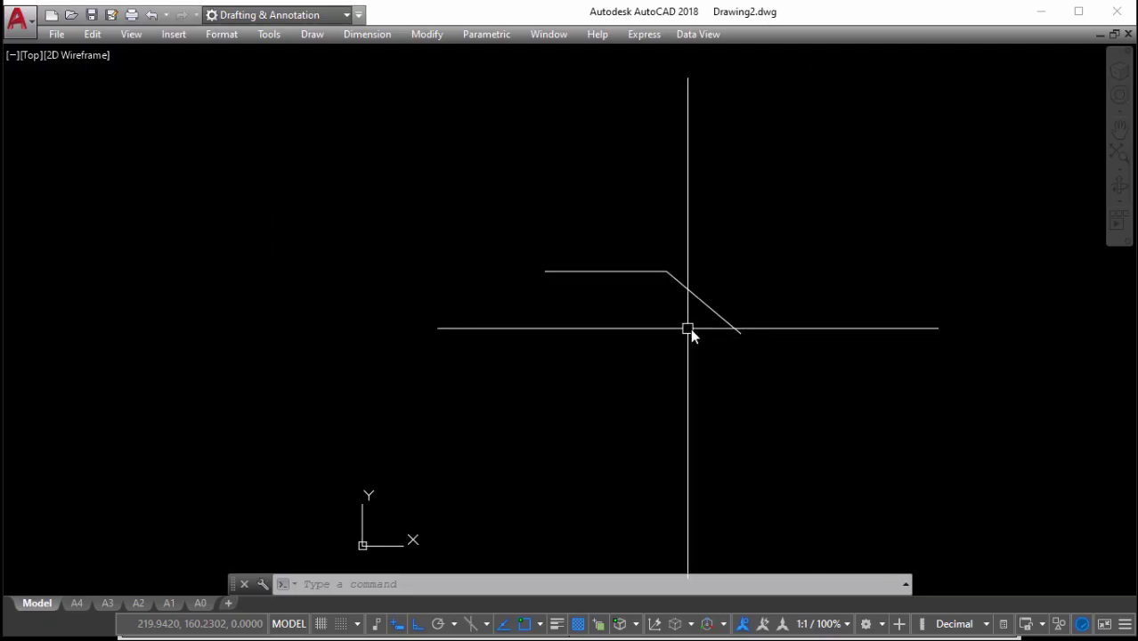
Offset the sloping line by 10 to make a parallel copy below it
{"action": "scroll", "coordinate": [690, 327], "scroll_direction": "up", "scroll_amount": 5}
{"action": "middle_click_drag", "start_coordinate": [729, 343], "coordinate": [668, 350]}
{"action": "type", "text": "o"}
{"action": "key", "text": "Return"}
{"action": "type", "text": "1"}
{"action": "key", "text": "Return"}
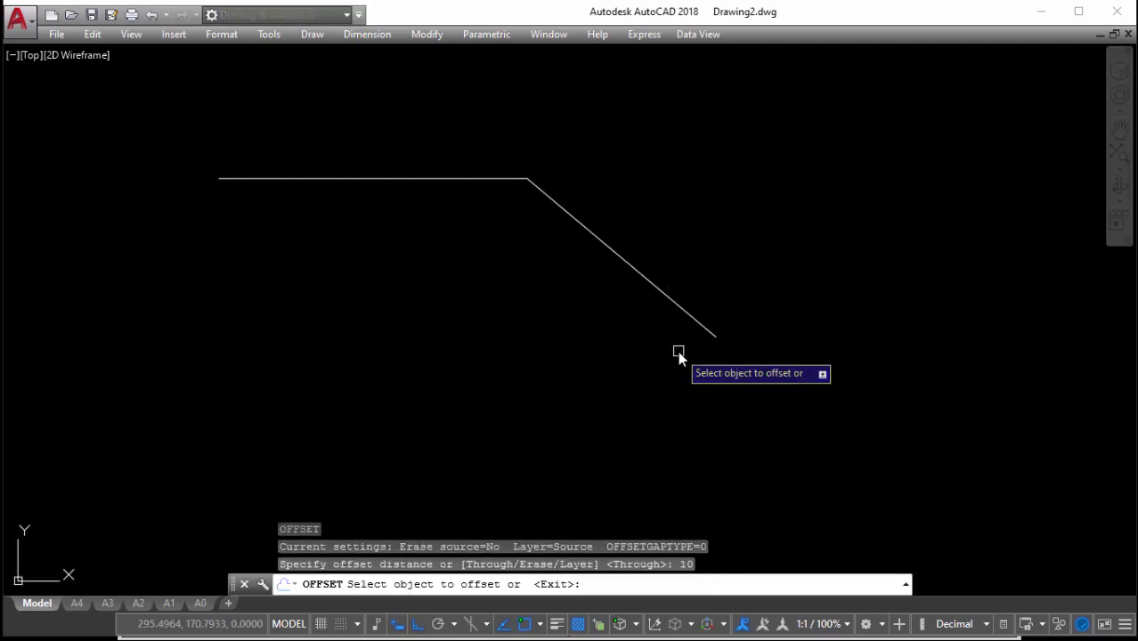
{"action": "left_click", "coordinate": [698, 323]}
{"action": "left_click", "coordinate": [665, 350]}
{"action": "key", "text": "Return"}
Draw a circle centred on the lower line's end, passing through the upper line's end
{"action": "type", "text": "c"}
{"action": "key", "text": "Return"}
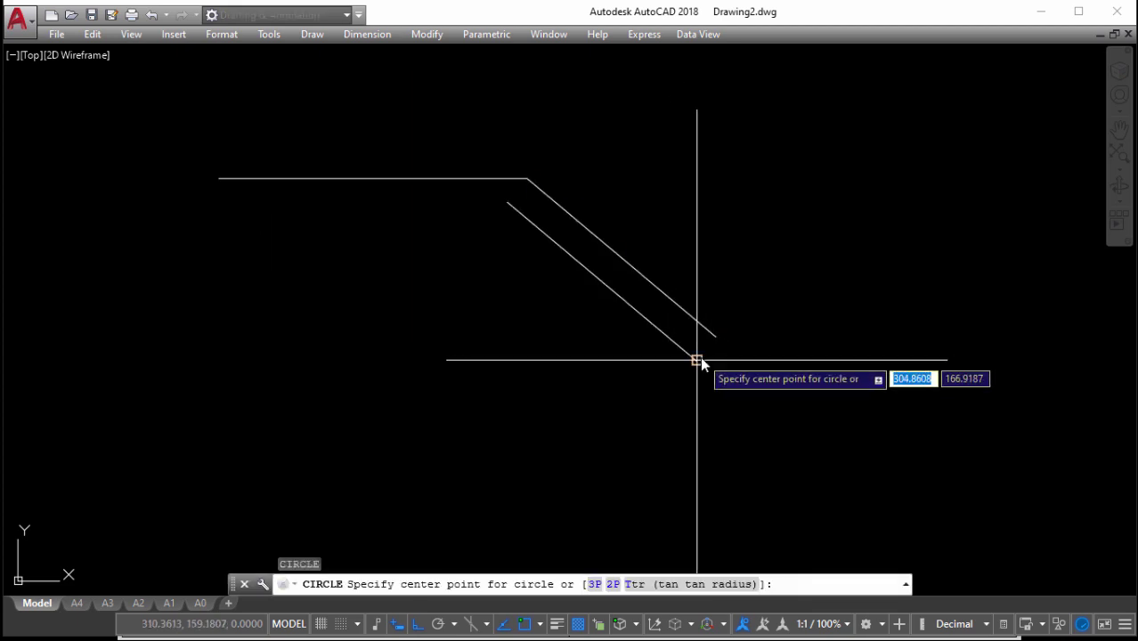
{"action": "left_click", "coordinate": [695, 360]}
{"action": "left_click", "coordinate": [714, 337]}
Check the circle's diameter with a diameter dimension, then cancel it
{"action": "type", "text": "dr"}
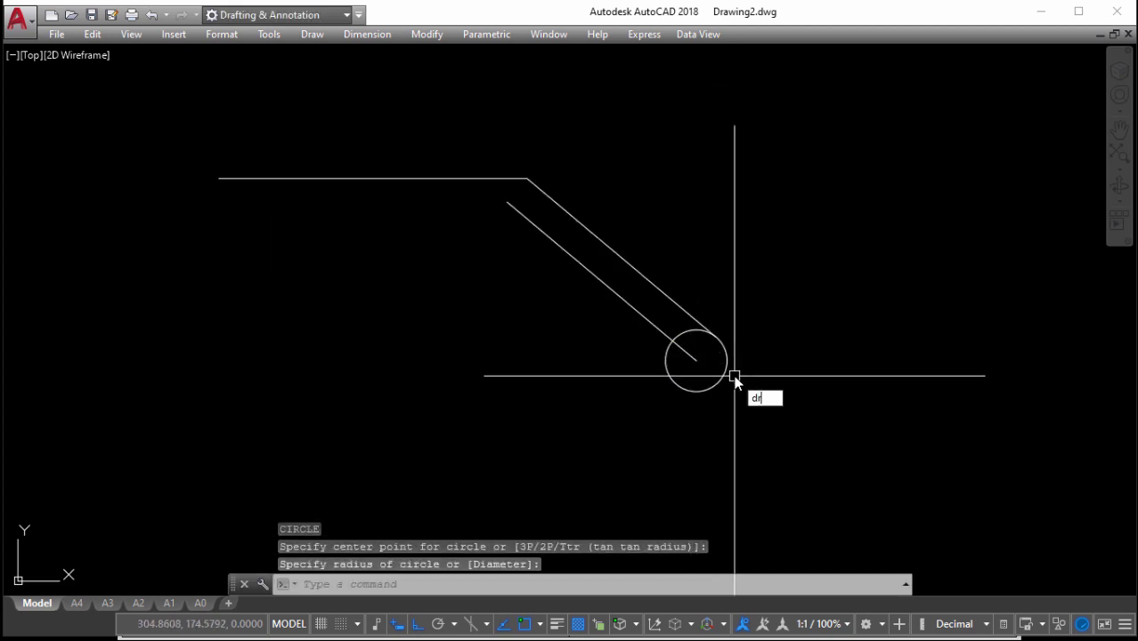
{"action": "type", "text": "a"}
{"action": "key", "text": "Return"}
{"action": "key", "text": "Escape"}
{"action": "type", "text": "dr"}
{"action": "key", "text": "Escape"}
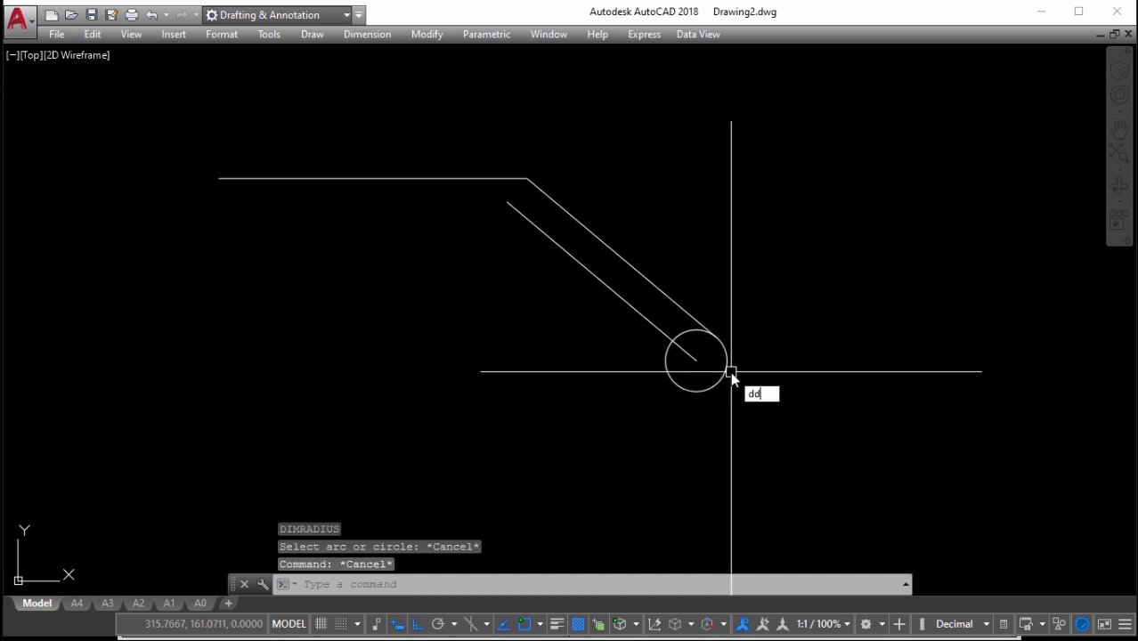
{"action": "type", "text": "ddi"}
{"action": "key", "text": "Return"}
{"action": "left_click", "coordinate": [729, 368]}
{"action": "scroll", "coordinate": [739, 379], "scroll_direction": "up", "scroll_amount": 5}
{"action": "key", "text": "Escape"}
{"action": "scroll", "coordinate": [747, 390], "scroll_direction": "down", "scroll_amount": 5}
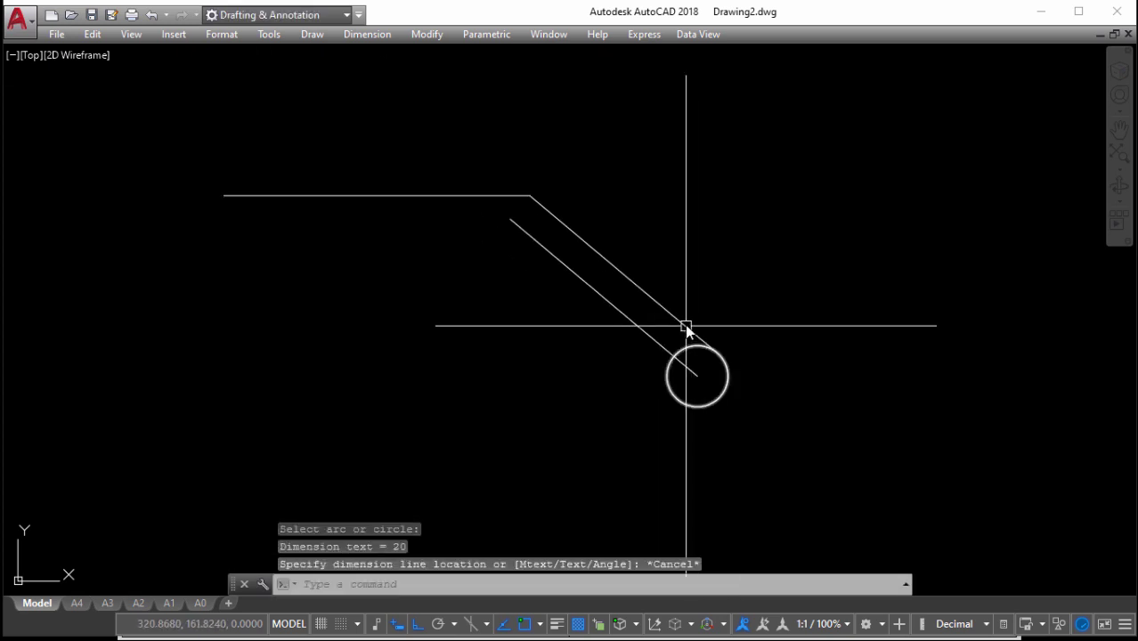
Offset the middle sloping line again to its lower-left side
{"action": "middle_click_drag", "start_coordinate": [754, 379], "coordinate": [755, 362]}
{"action": "type", "text": "o"}
{"action": "key", "text": "Return"}
{"action": "type", "text": "20"}
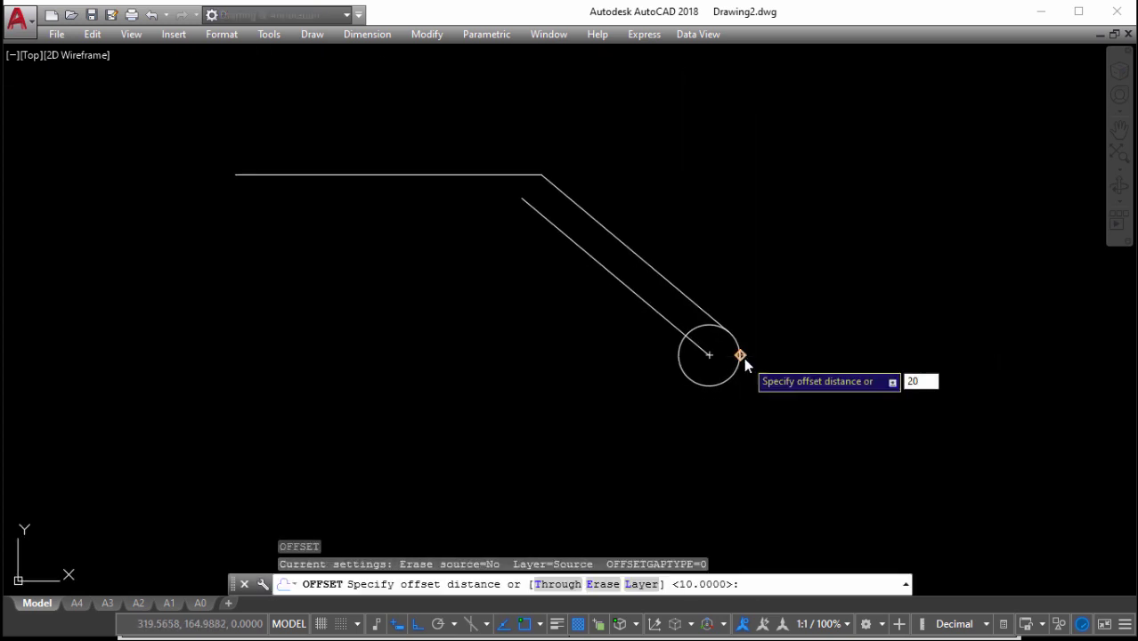
{"action": "key", "text": "Return"}
{"action": "left_click", "coordinate": [669, 320]}
{"action": "left_click", "coordinate": [546, 360]}
{"action": "key", "text": "Escape"}
Erase the middle sloping centreline and trim away the circle's upper arc
{"action": "left_click", "coordinate": [667, 321]}
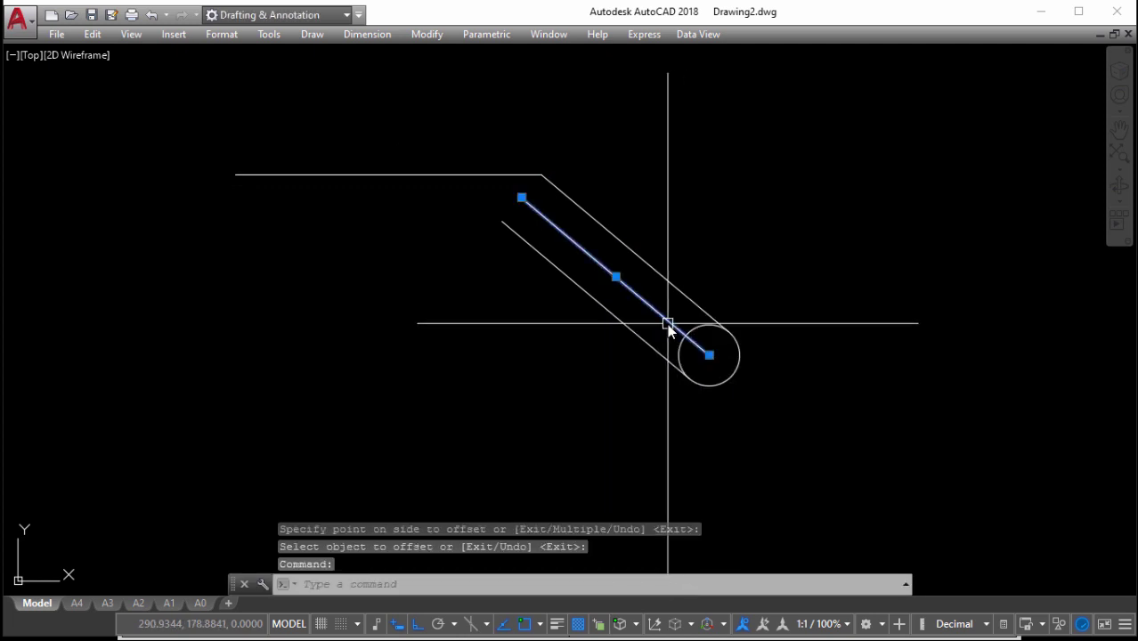
{"action": "type", "text": "e"}
{"action": "key", "text": "Return"}
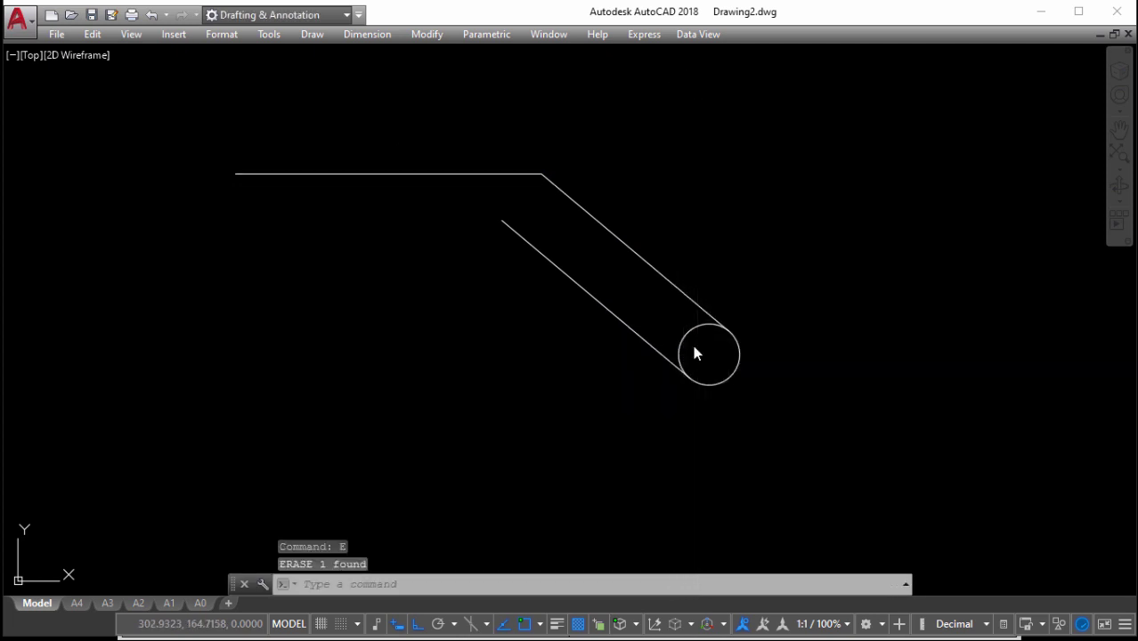
{"action": "type", "text": "tr"}
{"action": "key", "text": "Return"}
{"action": "key", "text": "Return"}
{"action": "left_click", "coordinate": [686, 330]}
{"action": "key", "text": "Escape"}
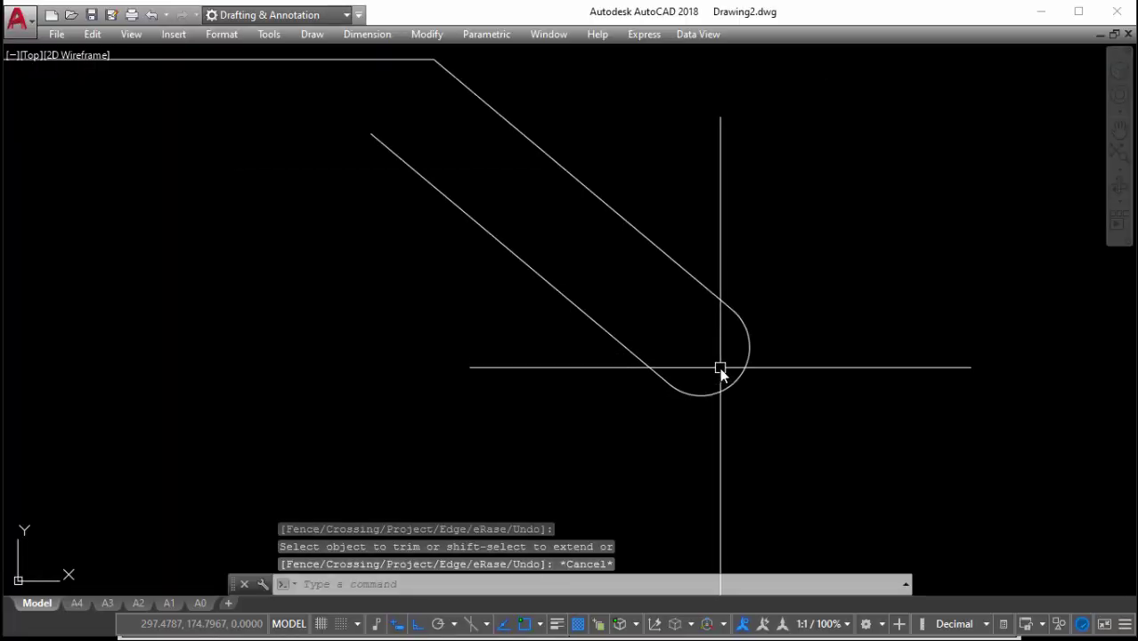
Draw a circle of radius 5 centred in the arm's rounded end
{"action": "scroll", "coordinate": [708, 356], "scroll_direction": "down", "scroll_amount": 2}
{"action": "type", "text": "c"}
{"action": "key", "text": "Return"}
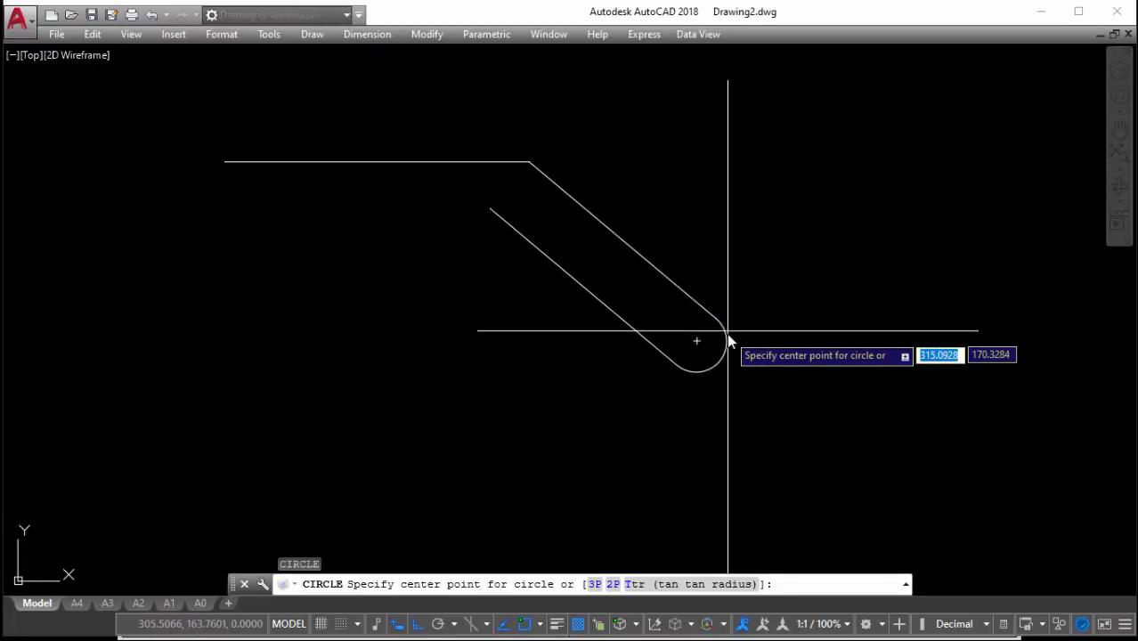
{"action": "left_click", "coordinate": [697, 347]}
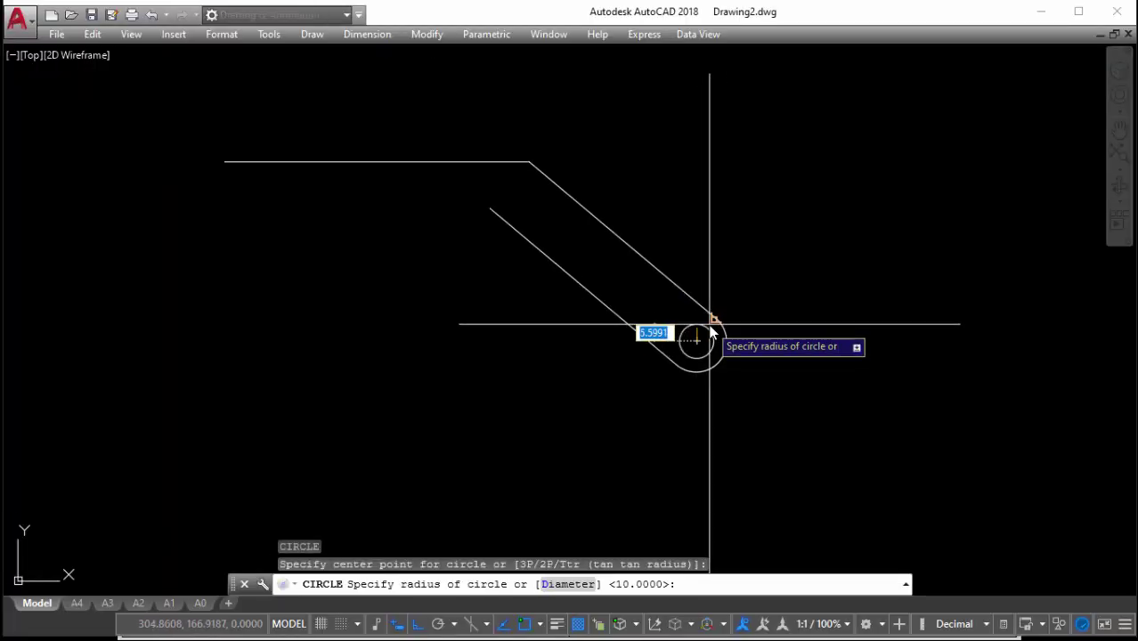
{"action": "type", "text": "5"}
{"action": "key", "text": "Return"}
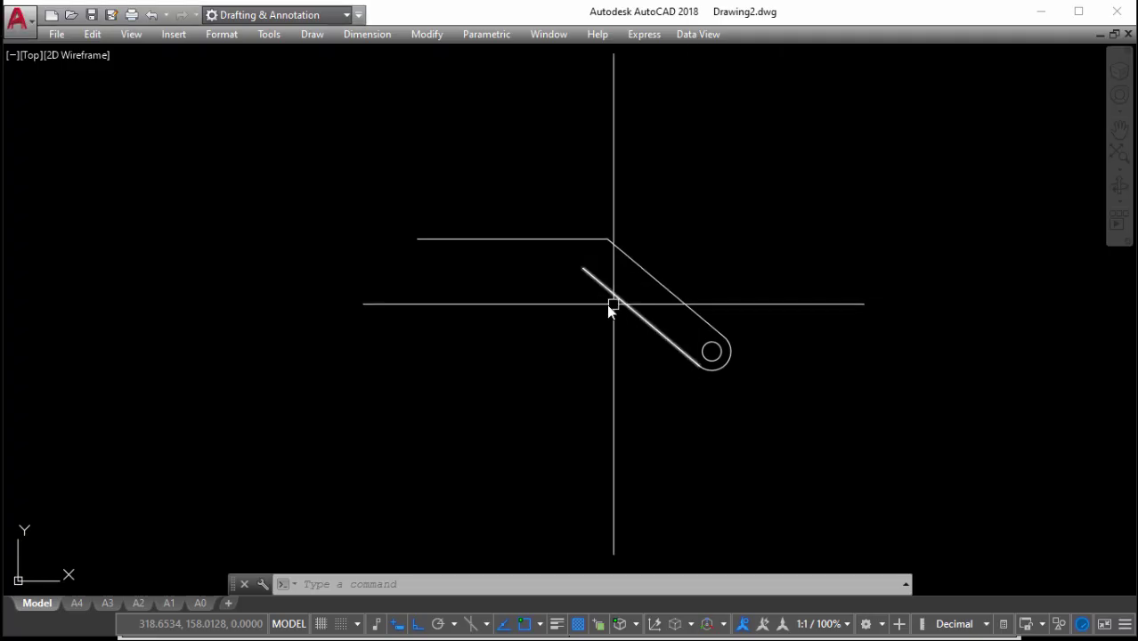
Draw a vertical line 40 units left of the top line's corner using tracking
{"action": "type", "text": "l"}
{"action": "key", "text": "Return"}
{"action": "key", "text": "Escape"}
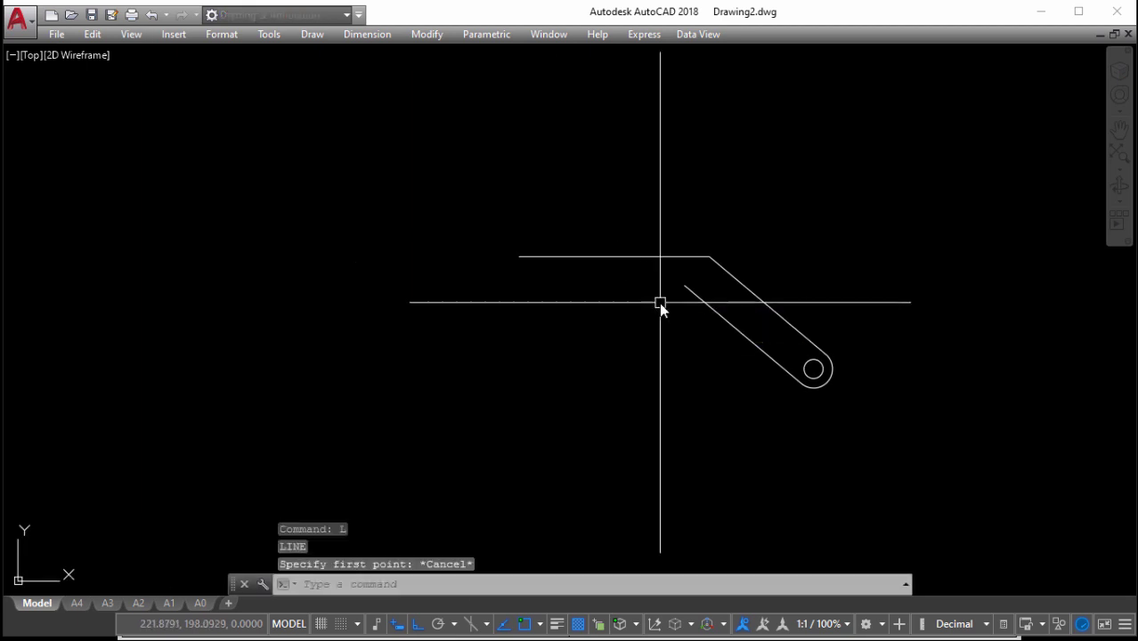
{"action": "type", "text": "l"}
{"action": "key", "text": "Return"}
{"action": "type", "text": "tk"}
{"action": "key", "text": "Return"}
{"action": "left_click", "coordinate": [710, 257]}
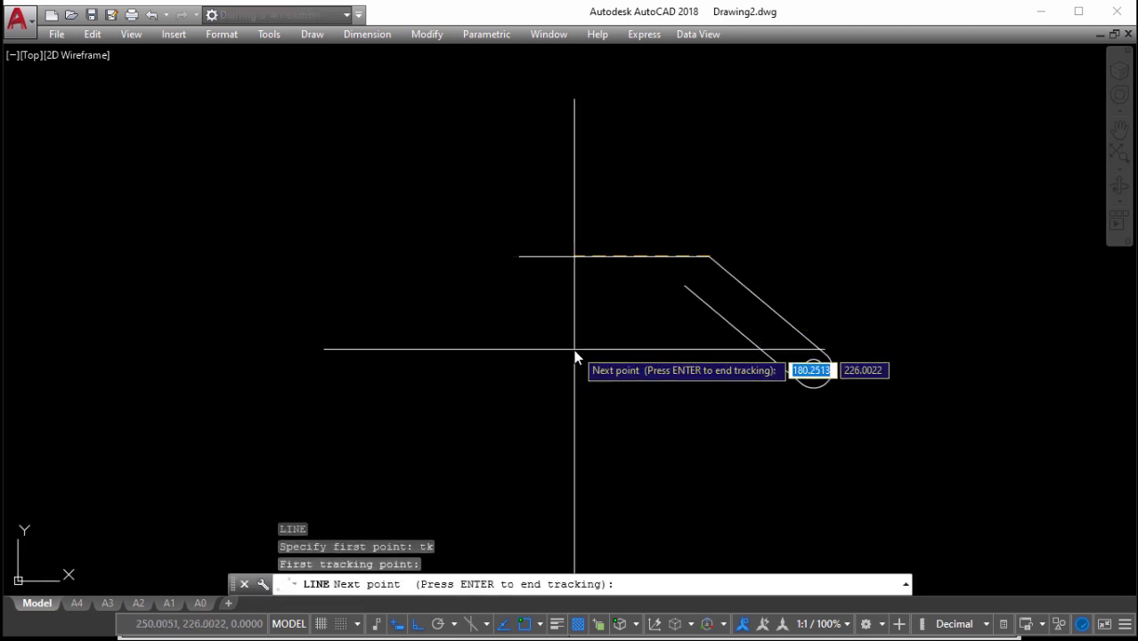
{"action": "type", "text": "40"}
{"action": "key", "text": "Return"}
{"action": "key", "text": "Return"}
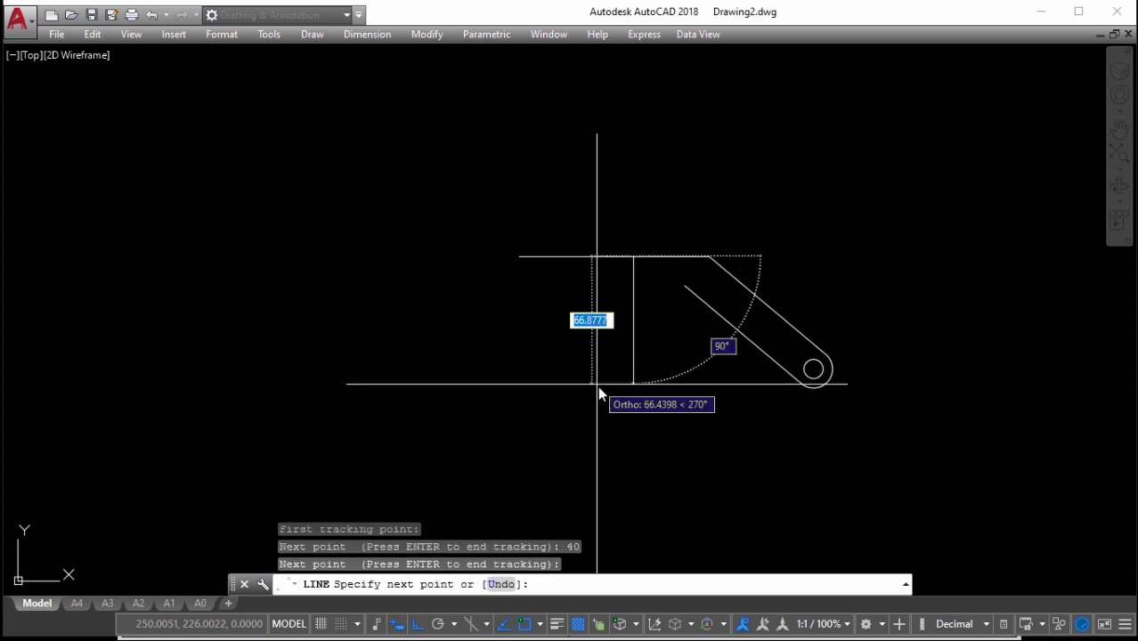
{"action": "scroll", "coordinate": [703, 490], "scroll_direction": "down", "scroll_amount": 2}
{"action": "key", "text": "Return"}
{"action": "middle_click_drag", "start_coordinate": [578, 463], "coordinate": [589, 399]}
{"action": "type", "text": "n"}
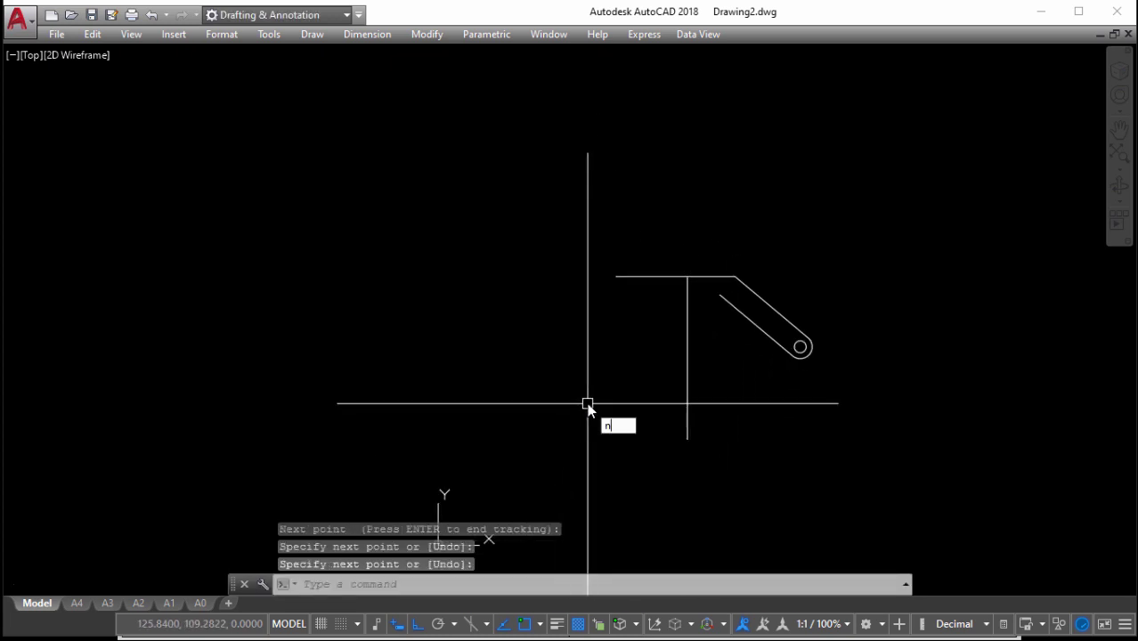
Match a short red helper line's centre-line properties onto the vertical line, then erase the helper
{"action": "key", "text": "Return"}
{"action": "left_click", "coordinate": [554, 392]}
{"action": "left_click", "coordinate": [403, 392]}
{"action": "key", "text": "Return"}
{"action": "type", "text": "ma"}
{"action": "key", "text": "Return"}
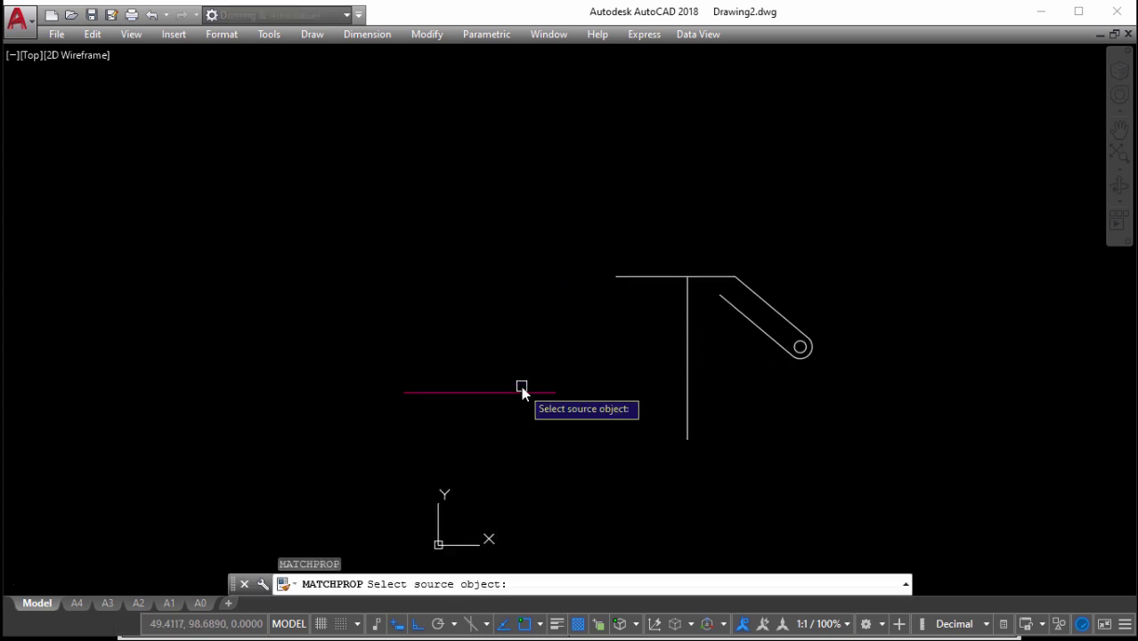
{"action": "left_click", "coordinate": [534, 392]}
{"action": "left_click", "coordinate": [688, 382]}
{"action": "key", "text": "Escape"}
{"action": "left_click", "coordinate": [501, 392]}
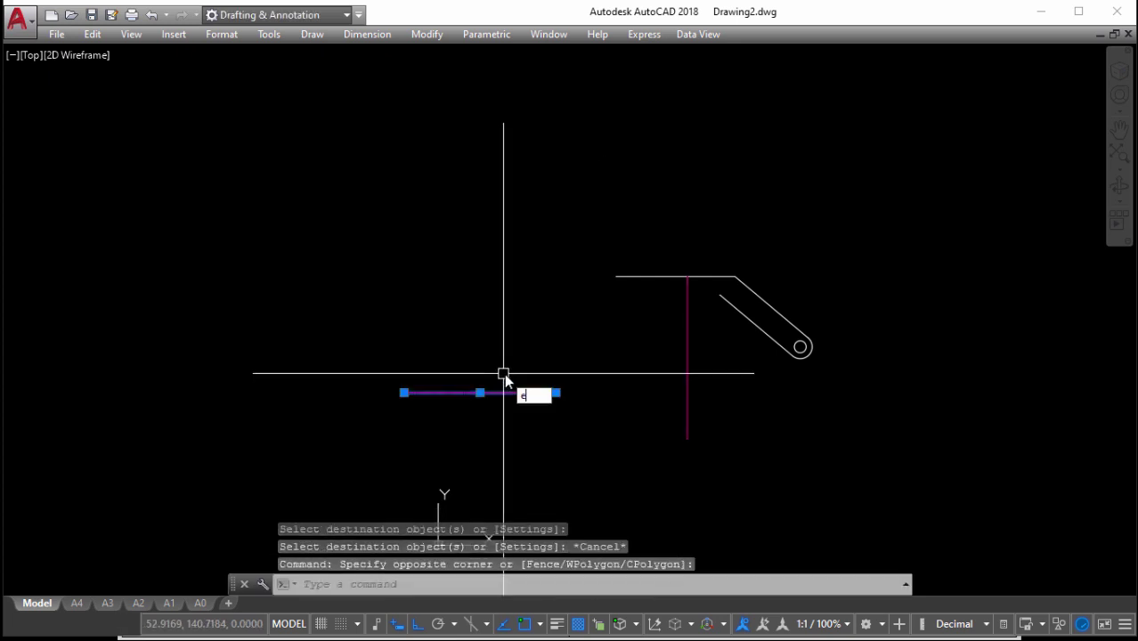
{"action": "type", "text": "e"}
{"action": "key", "text": "Return"}
Set the centre line's linetype scale to 10 in the Properties palette
{"action": "left_click", "coordinate": [601, 372]}
{"action": "key", "text": "ctrl+1"}
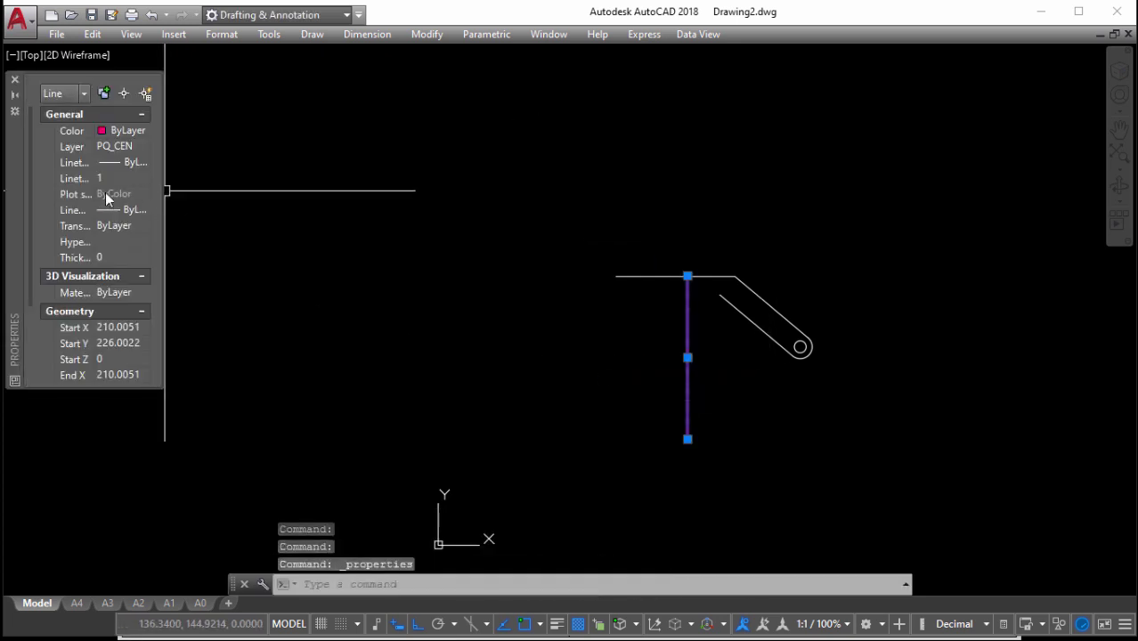
{"action": "left_click", "coordinate": [113, 179]}
{"action": "key", "text": "Return"}
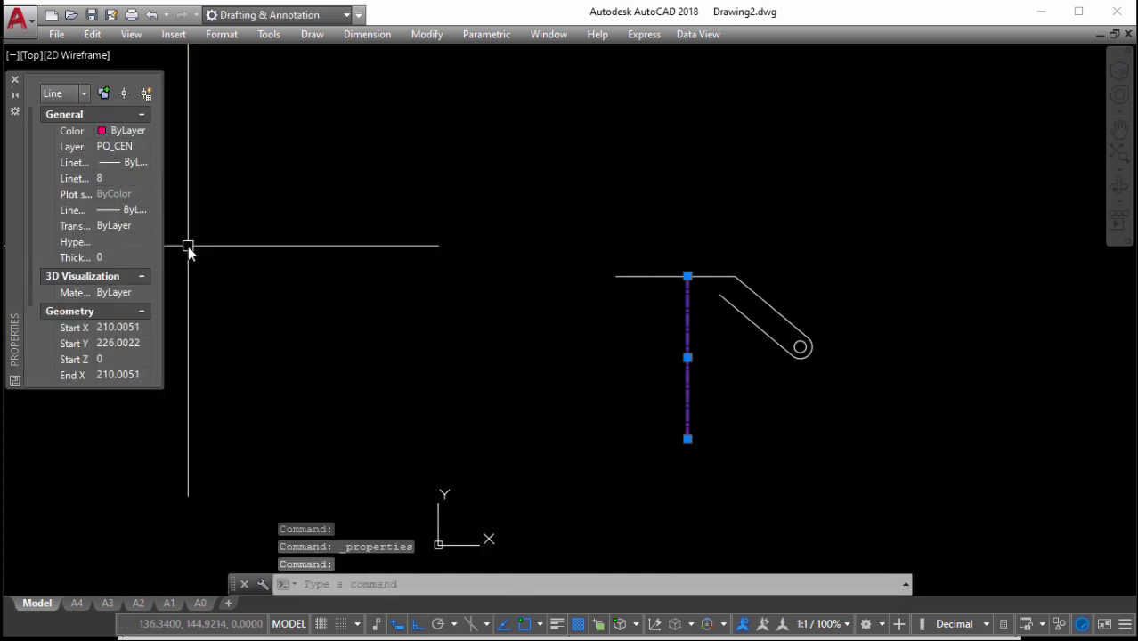
{"action": "type", "text": "10"}
{"action": "key", "text": "Return"}
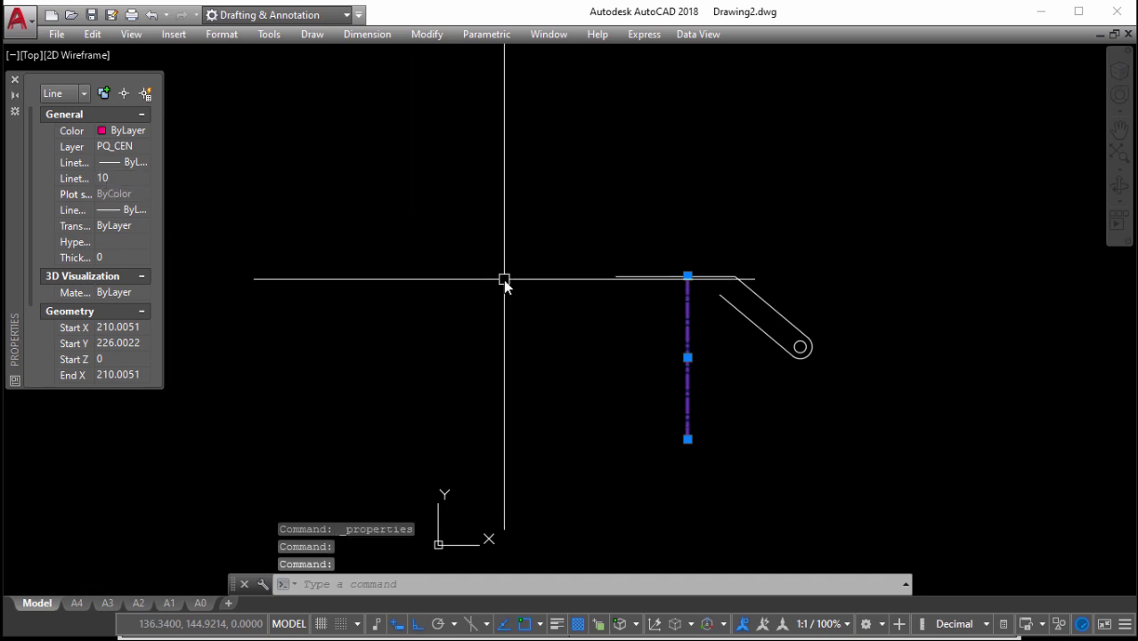
{"action": "key", "text": "Escape"}
Stretch the centre line's top end so it extends above the top edge
{"action": "scroll", "coordinate": [644, 342], "scroll_direction": "up", "scroll_amount": 2}
{"action": "scroll", "coordinate": [683, 334], "scroll_direction": "up", "scroll_amount": 2}
{"action": "left_click", "coordinate": [684, 334]}
{"action": "left_click", "coordinate": [629, 305]}
{"action": "scroll", "coordinate": [641, 267], "scroll_direction": "down", "scroll_amount": 4}
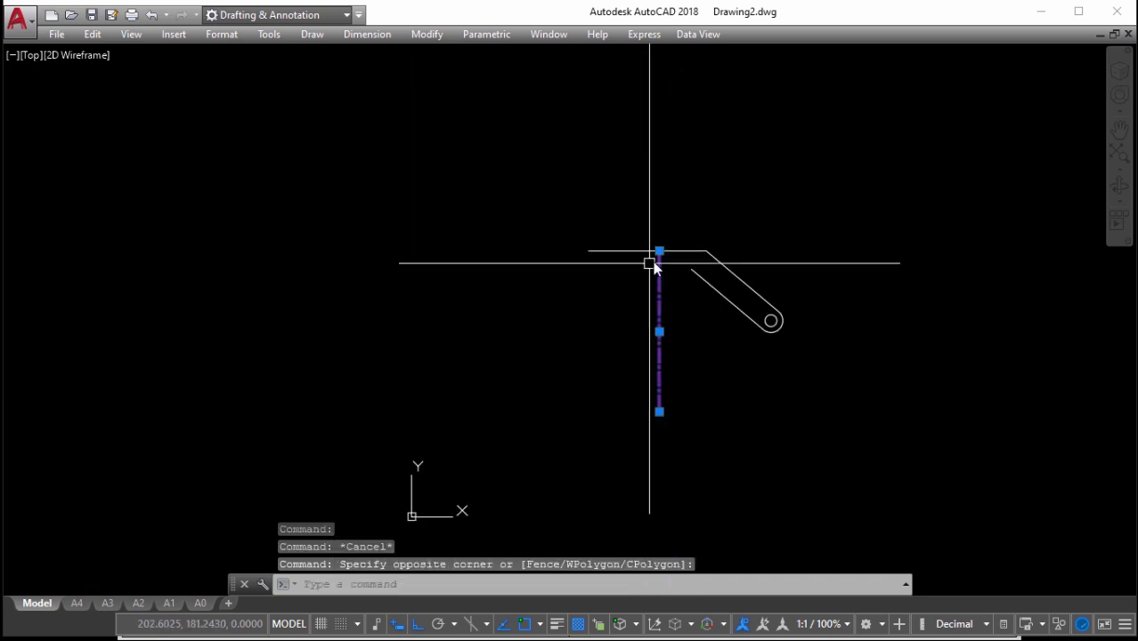
{"action": "left_click", "coordinate": [659, 251]}
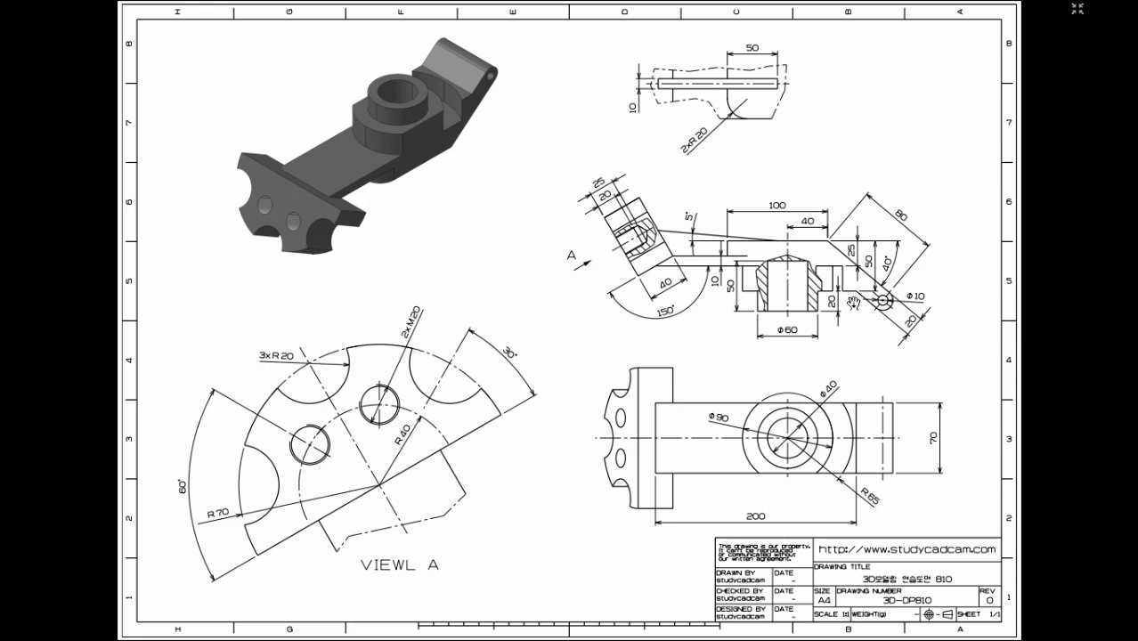
Scroll the reference PDF to read the section and top view dimensions (100, 40, 25)
{"action": "scroll", "coordinate": [850, 290], "scroll_direction": "up", "scroll_amount": 1}
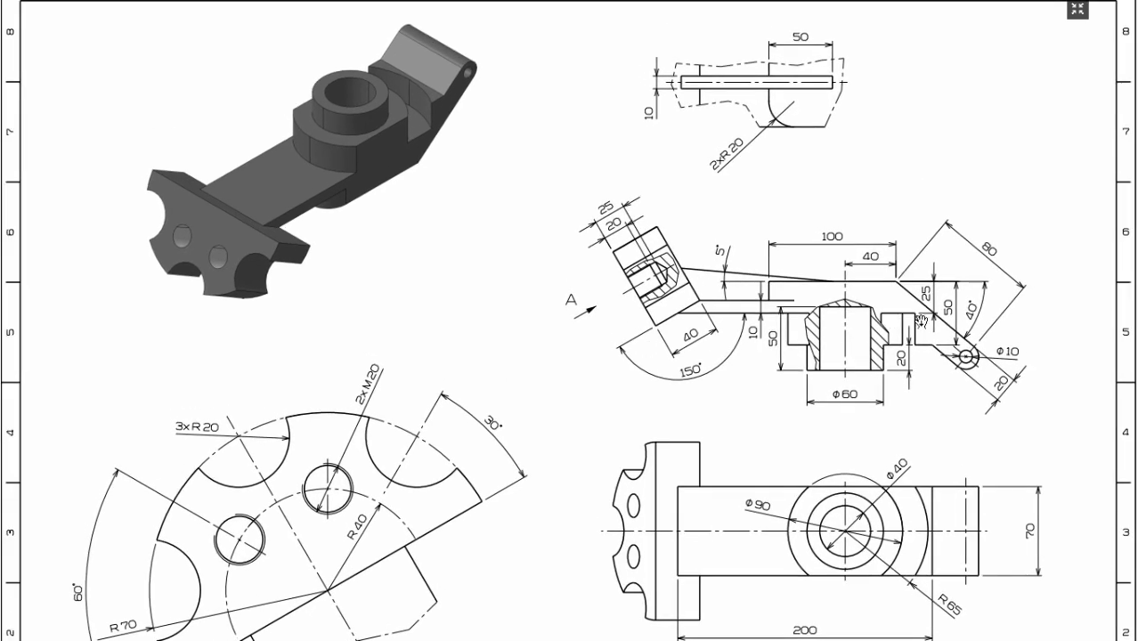
{"action": "scroll", "coordinate": [922, 321], "scroll_direction": "down", "scroll_amount": 1}
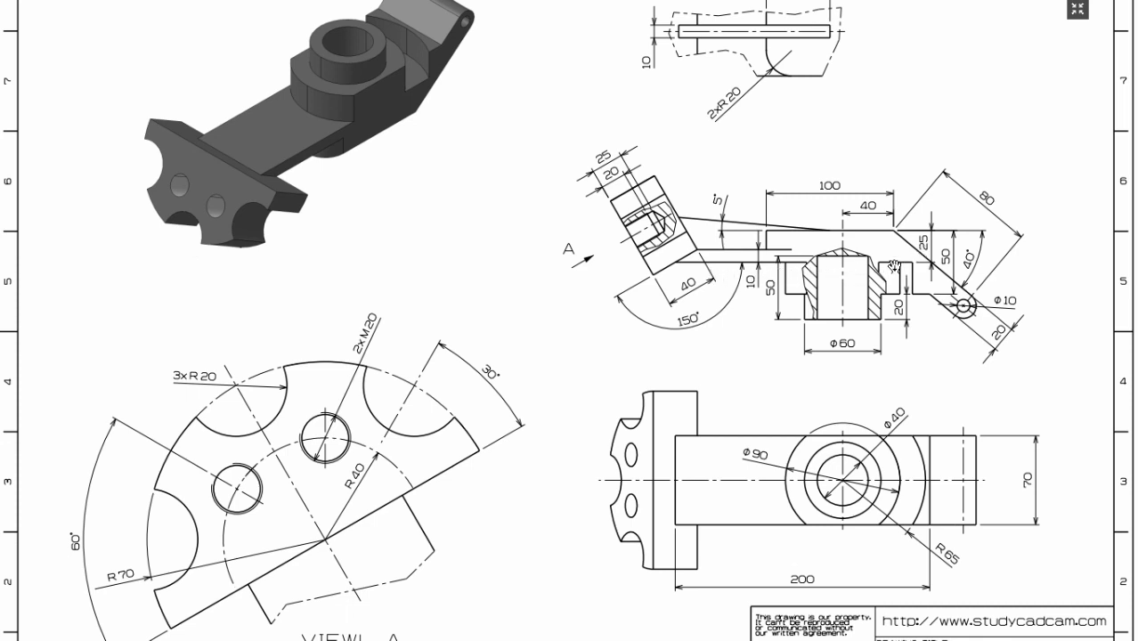
{"action": "scroll", "coordinate": [820, 298], "scroll_direction": "down", "scroll_amount": 1}
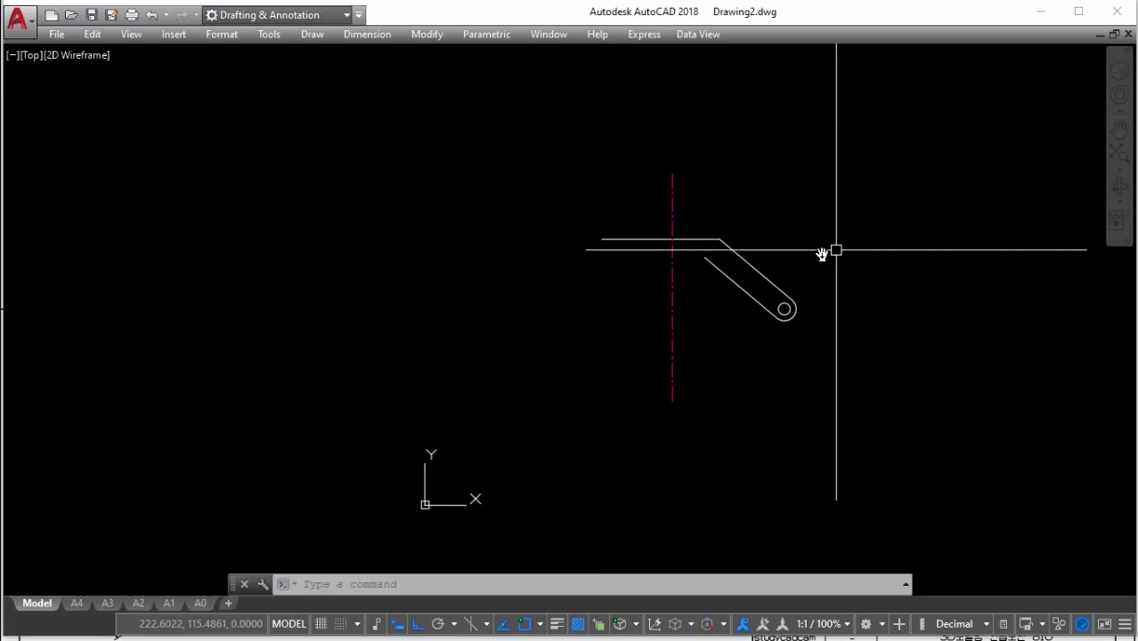
{"action": "scroll", "coordinate": [695, 263], "scroll_direction": "up", "scroll_amount": 2}
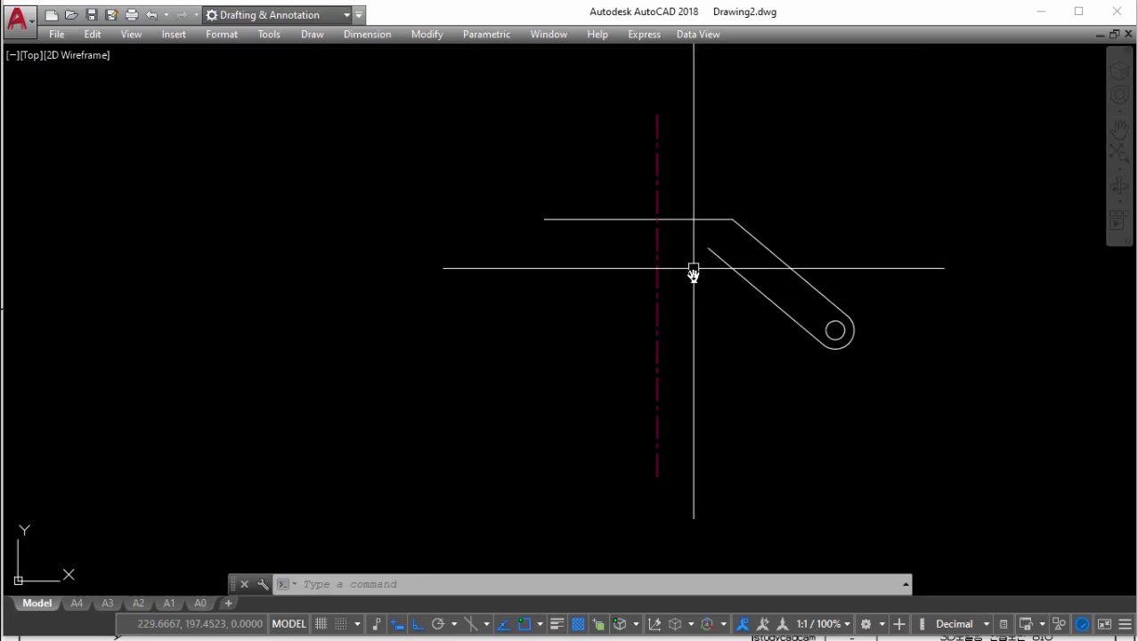
Offset the top line 15 units downward
{"action": "type", "text": "o"}
{"action": "key", "text": "Return"}
{"action": "type", "text": "15"}
{"action": "key", "text": "Return"}
{"action": "left_click", "coordinate": [702, 219]}
{"action": "left_click", "coordinate": [699, 283]}
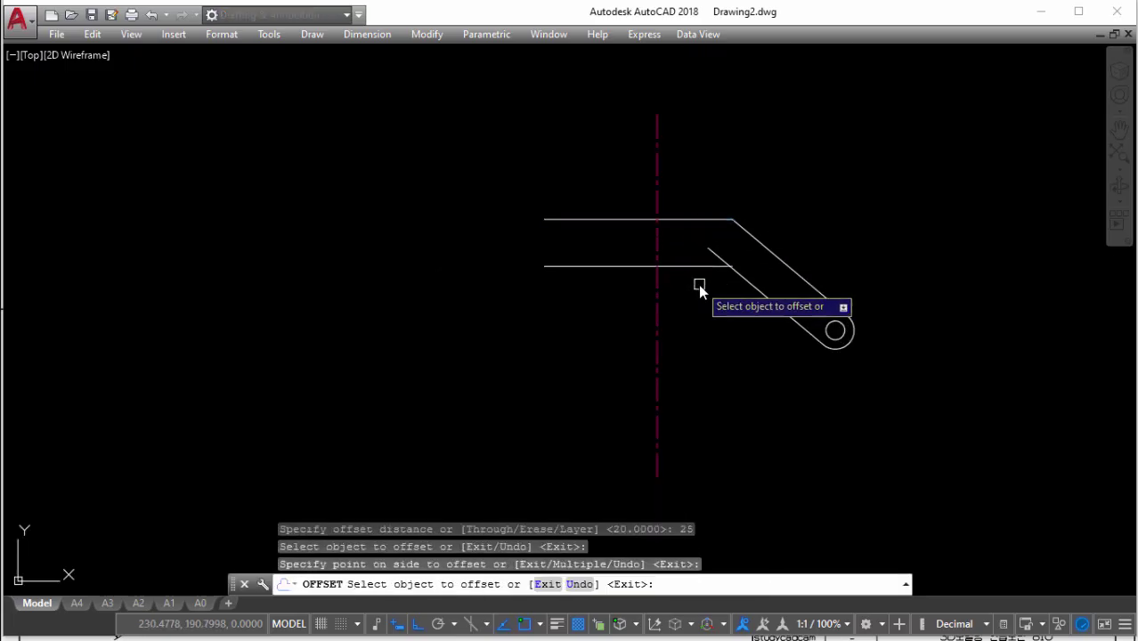
{"action": "key", "text": "Escape"}
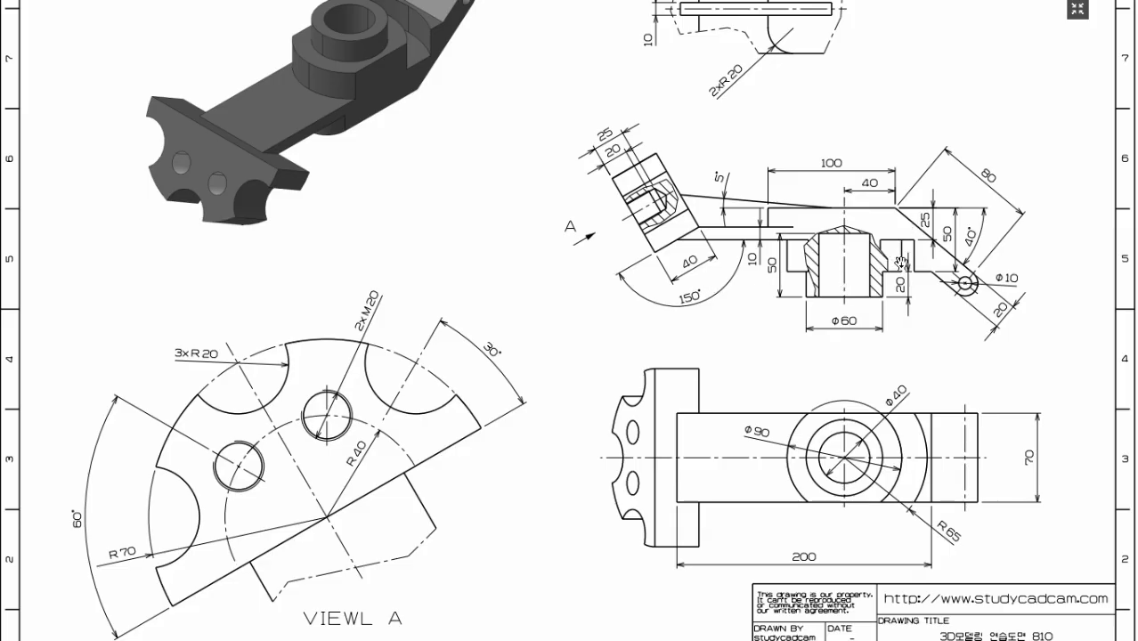
Offset the middle horizontal line a further 25 units down
{"action": "scroll", "coordinate": [693, 311], "scroll_direction": "up", "scroll_amount": 1}
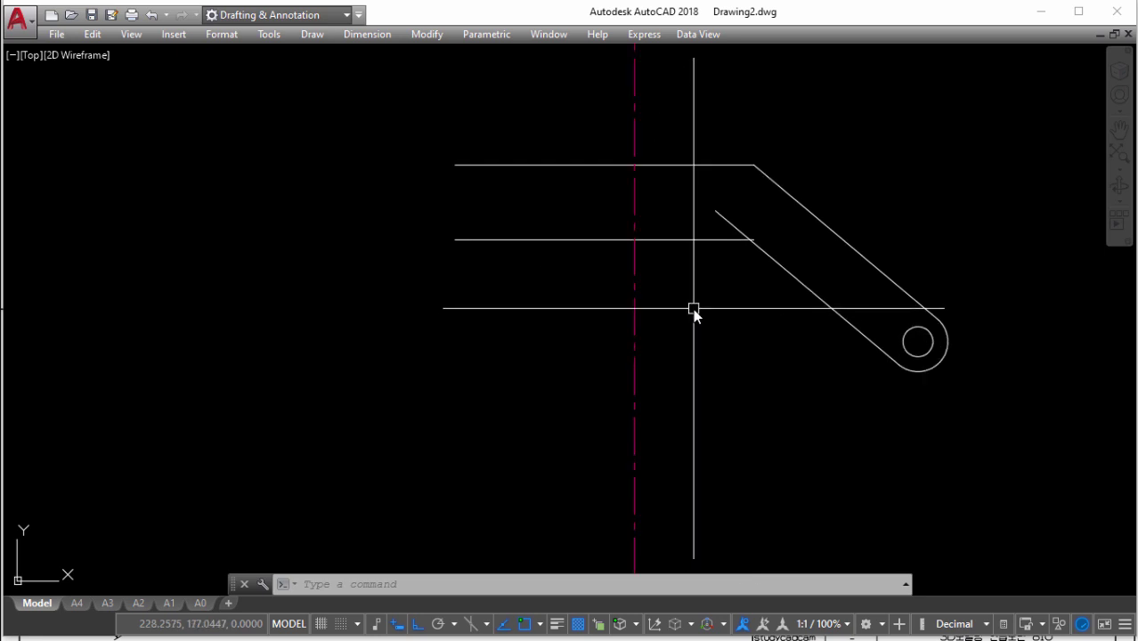
{"action": "type", "text": "o"}
{"action": "key", "text": "Return"}
{"action": "type", "text": "2"}
{"action": "key", "text": "Return"}
{"action": "left_click", "coordinate": [668, 242]}
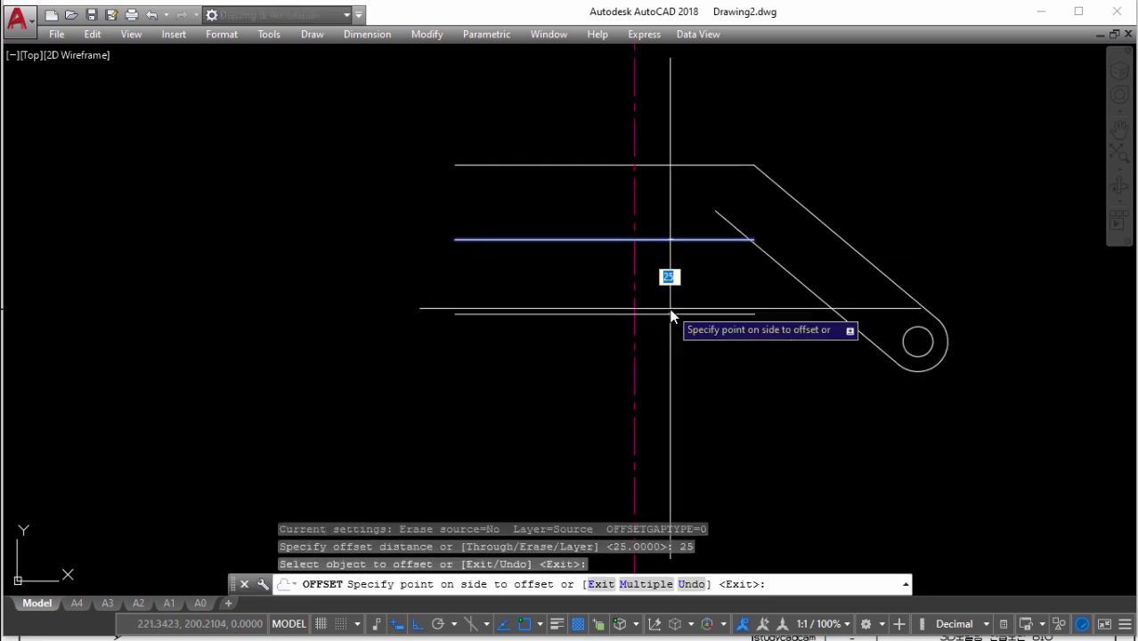
{"action": "left_click", "coordinate": [557, 311]}
{"action": "key", "text": "Escape"}
Offset the dashed centre line 45 units to each side
{"action": "middle_click_drag", "start_coordinate": [557, 304], "coordinate": [602, 318]}
{"action": "type", "text": "o"}
{"action": "key", "text": "Return"}
{"action": "type", "text": "4"}
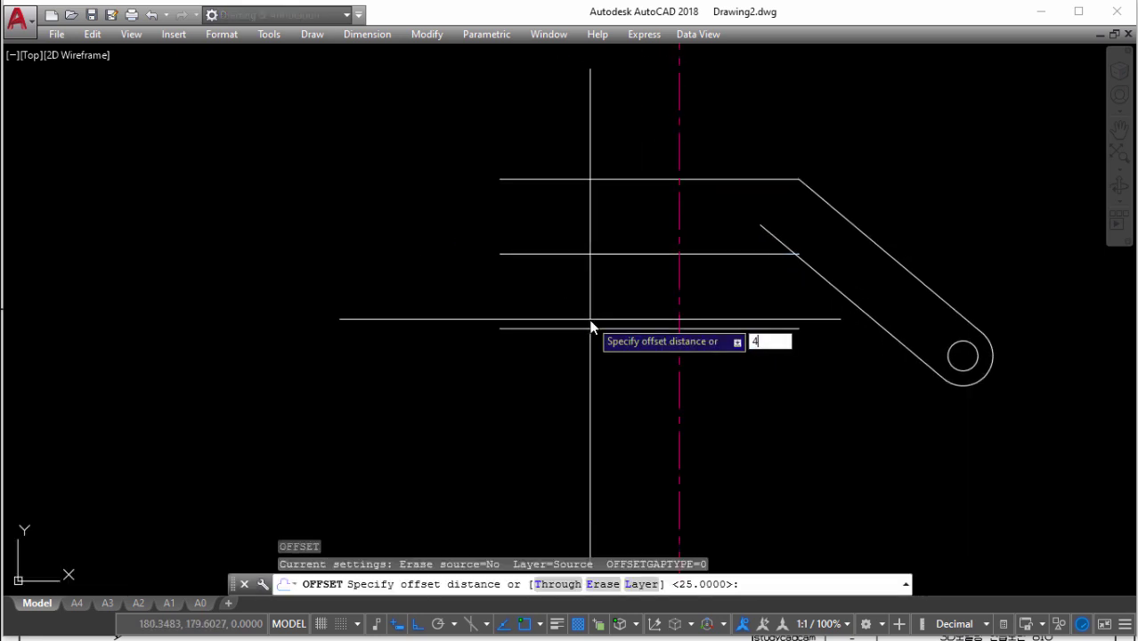
{"action": "type", "text": "5"}
{"action": "key", "text": "Return"}
{"action": "left_click", "coordinate": [680, 296]}
{"action": "left_click", "coordinate": [614, 308]}
{"action": "left_click", "coordinate": [678, 299]}
{"action": "left_click", "coordinate": [712, 303]}
{"action": "key", "text": "Return"}
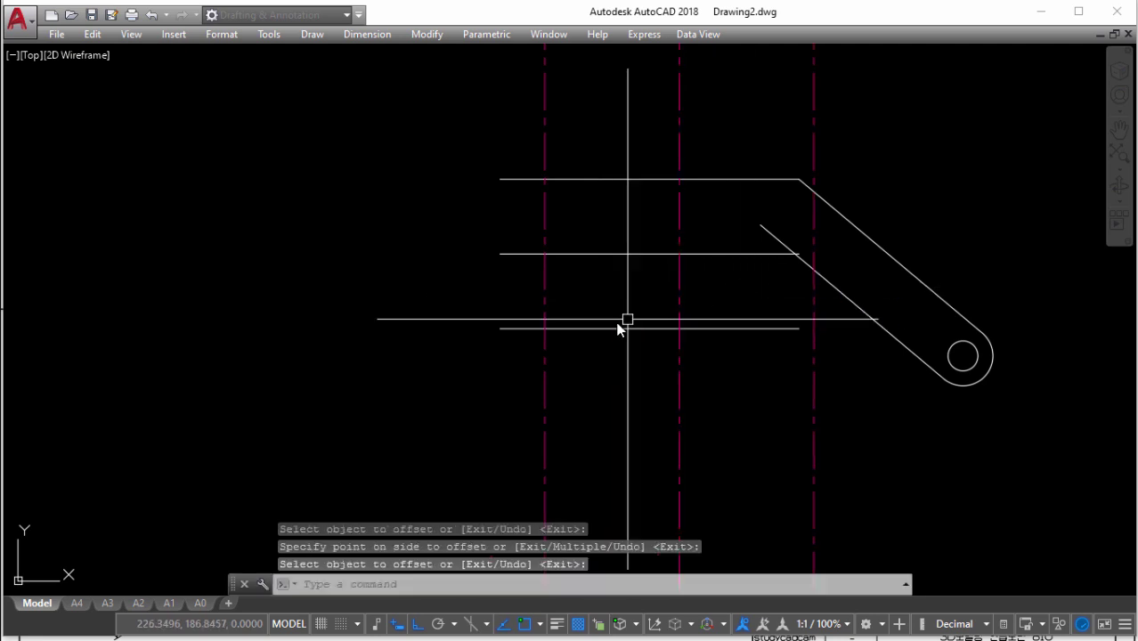
Draw the new bottom line and extend it to the right dashed copy
{"action": "type", "text": "l"}
{"action": "key", "text": "Return"}
{"action": "left_click", "coordinate": [545, 329]}
{"action": "left_click", "coordinate": [795, 329]}
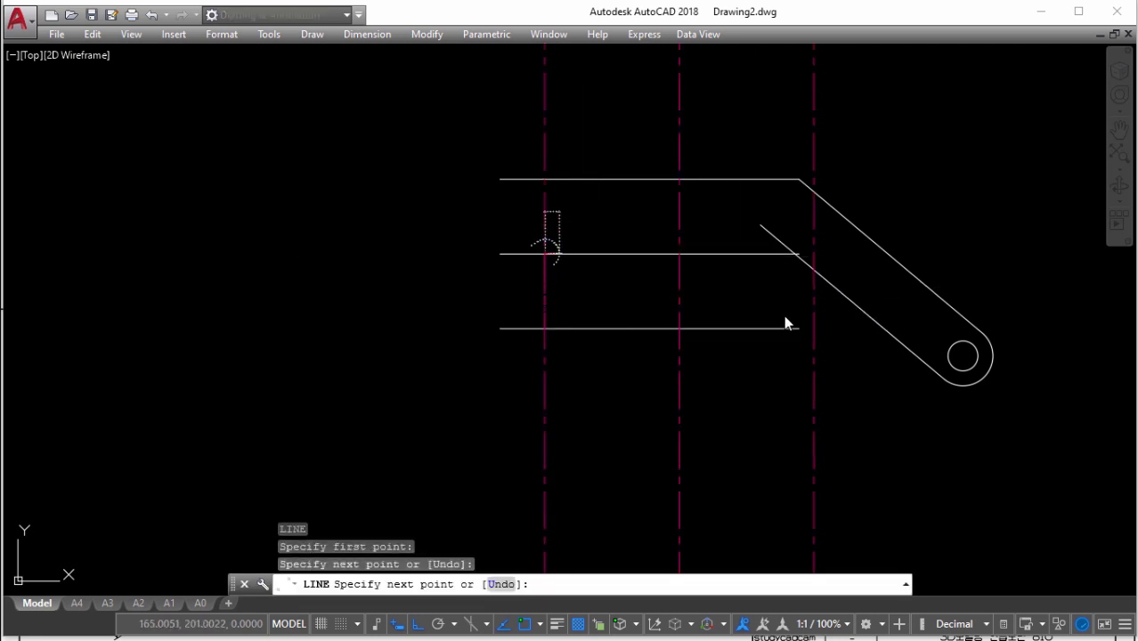
{"action": "key", "text": "Return"}
{"action": "type", "text": "ex"}
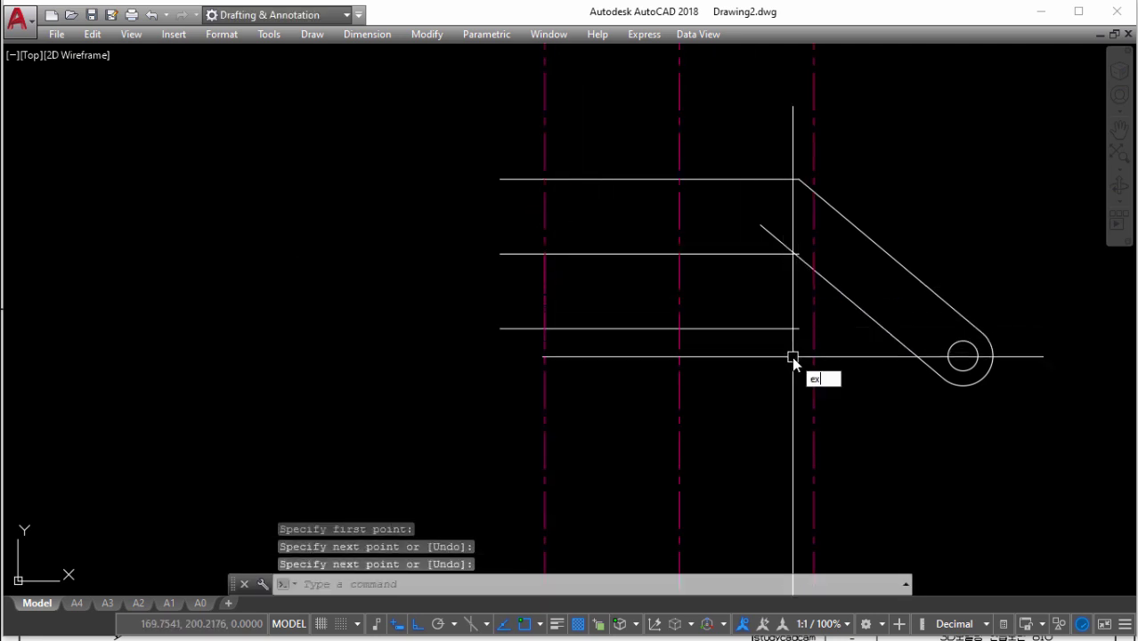
{"action": "key", "text": "Return"}
{"action": "key", "text": "Return"}
{"action": "left_click", "coordinate": [781, 332]}
{"action": "key", "text": "Escape"}
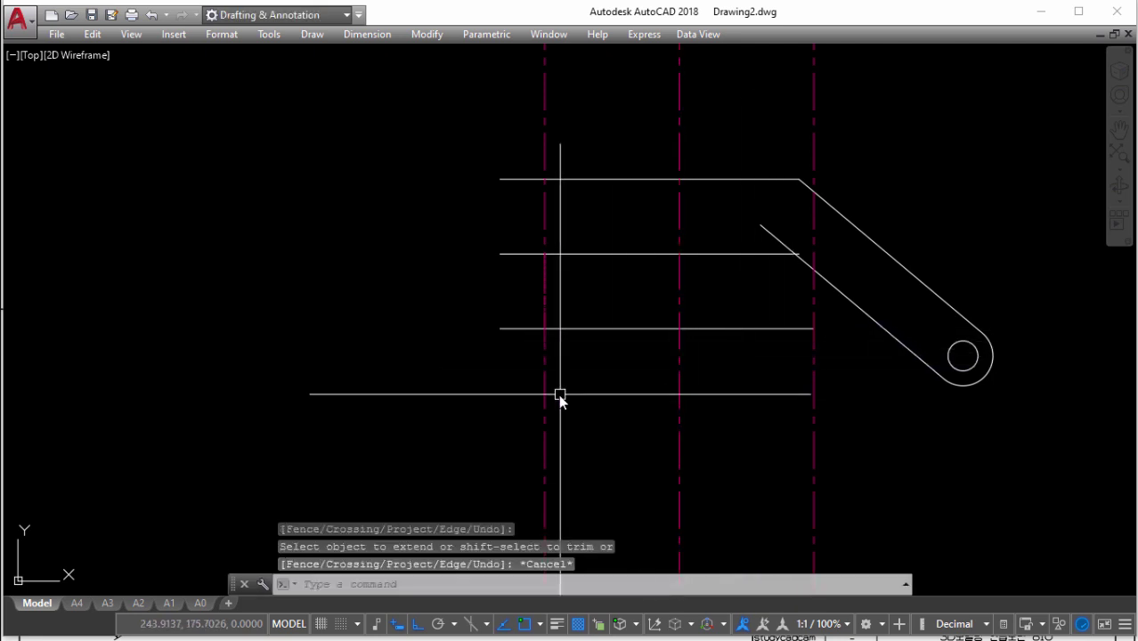
Erase the two dashed helper copies of the centre line
{"action": "left_click", "coordinate": [546, 392]}
{"action": "left_click", "coordinate": [488, 369]}
{"action": "left_click", "coordinate": [813, 363]}
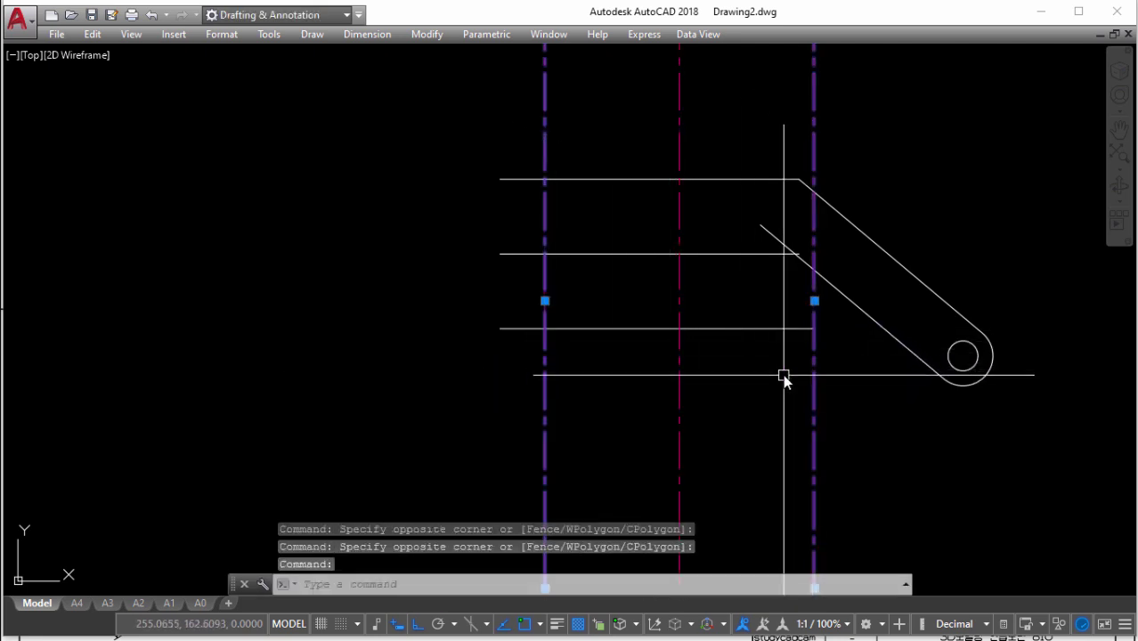
{"action": "type", "text": "e"}
{"action": "key", "text": "Return"}
{"action": "middle_click_drag", "start_coordinate": [539, 329], "coordinate": [551, 342]}
Match the short vertical line to the lower line's properties and trim the left overhang
{"action": "type", "text": "ma"}
{"action": "key", "text": "Return"}
{"action": "left_click", "coordinate": [571, 341]}
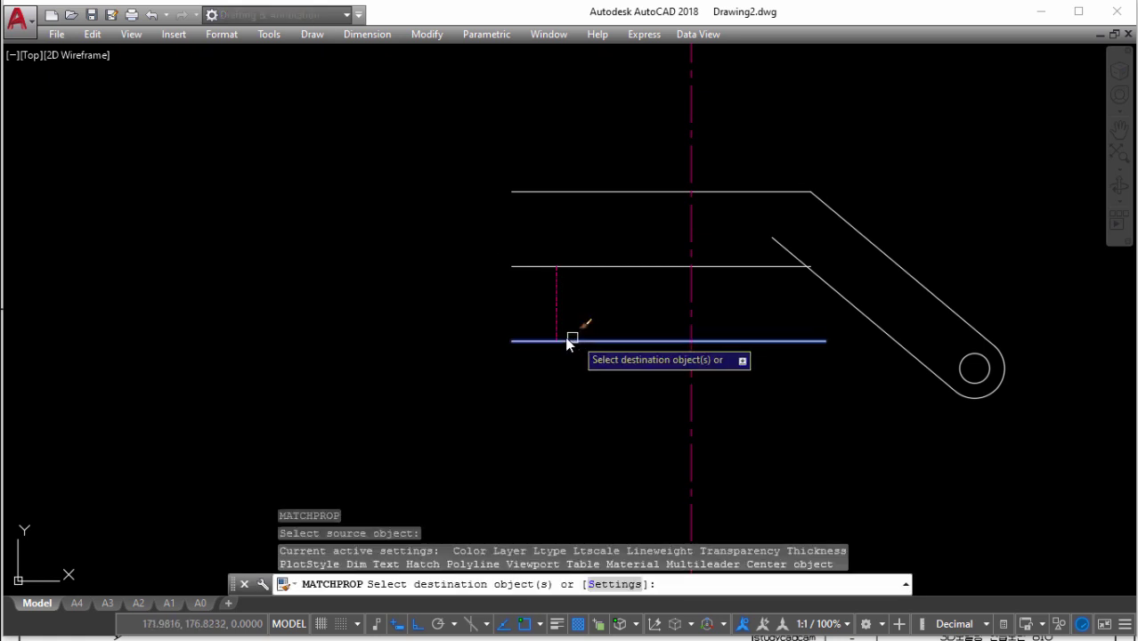
{"action": "left_click", "coordinate": [557, 307]}
{"action": "type", "text": "r"}
{"action": "key", "text": "Return"}
{"action": "key", "text": "Return"}
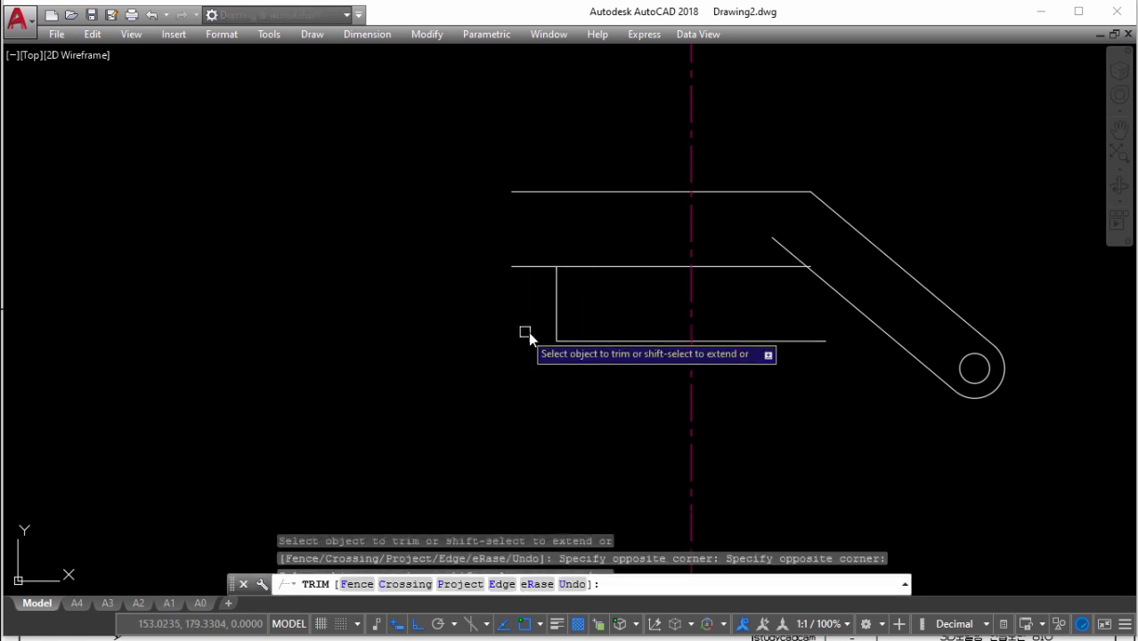
{"action": "key", "text": "Escape"}
{"action": "left_click", "coordinate": [557, 308]}
Mirror the short side line about the centre line, keeping the original
{"action": "type", "text": "mi"}
{"action": "key", "text": "Return"}
{"action": "left_click", "coordinate": [686, 319]}
{"action": "left_click", "coordinate": [688, 293]}
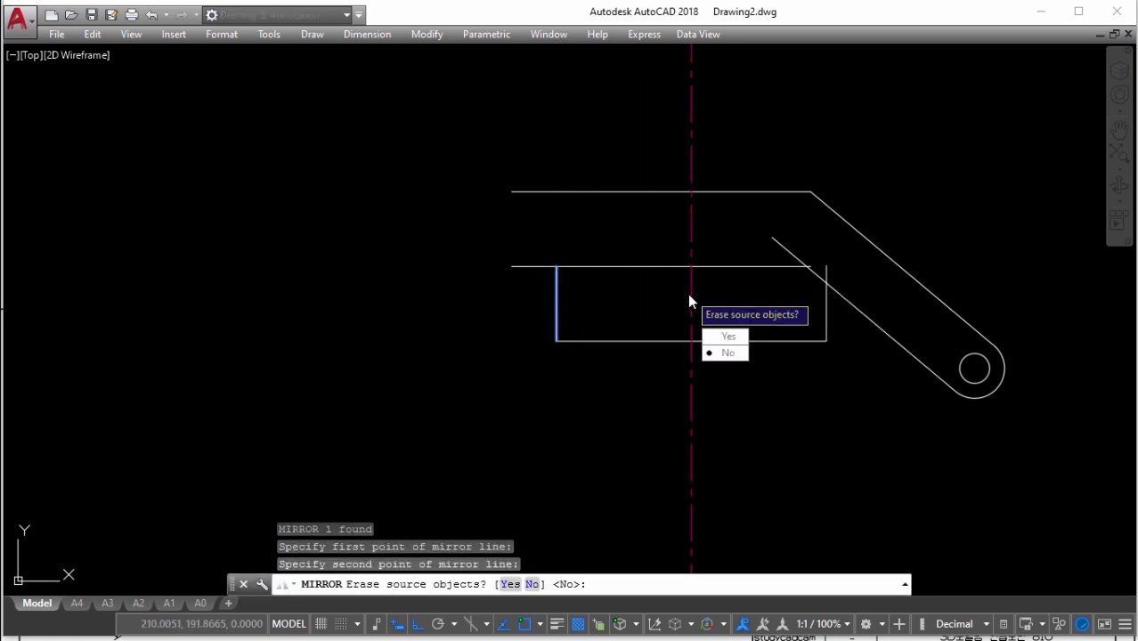
{"action": "key", "text": "Return"}
{"action": "middle_click_drag", "start_coordinate": [777, 309], "coordinate": [736, 322]}
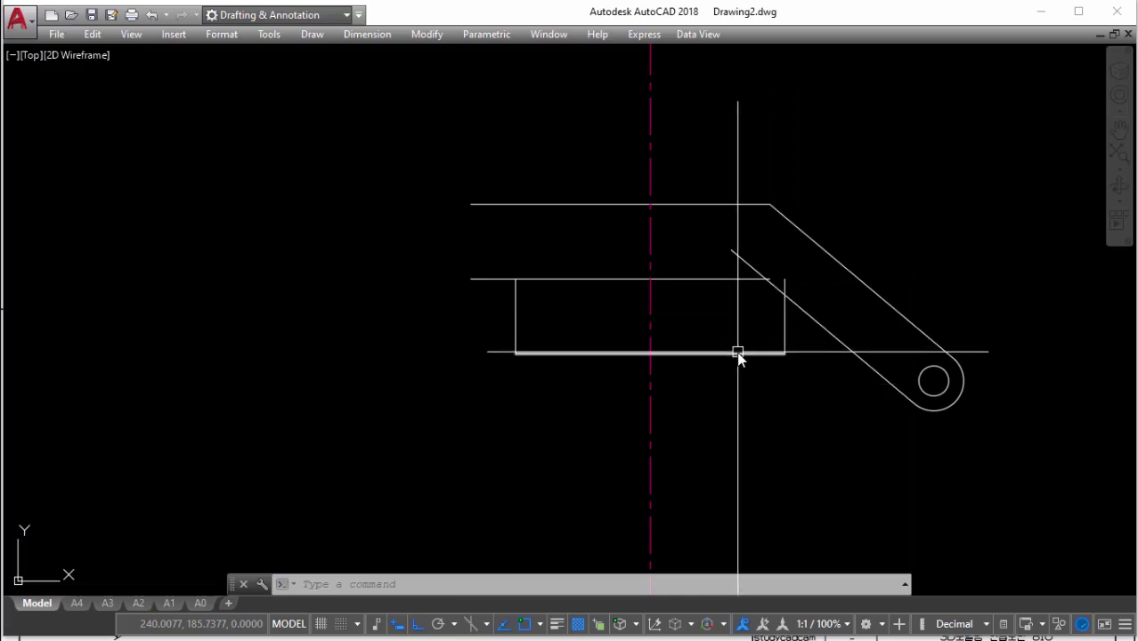
Fillet the base's bottom line with the arm's lower inclined edge into a sharp corner
{"action": "left_click", "coordinate": [778, 355]}
{"action": "left_click", "coordinate": [782, 354]}
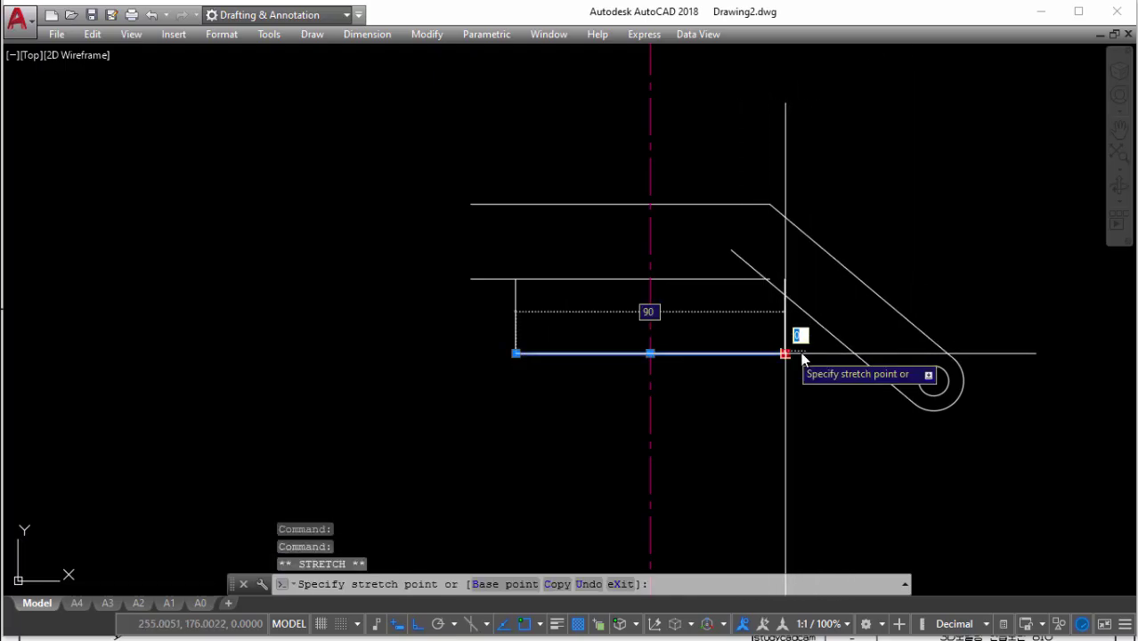
{"action": "scroll", "coordinate": [882, 342], "scroll_direction": "up", "scroll_amount": 4}
{"action": "key", "text": "Escape"}
{"action": "scroll", "coordinate": [815, 386], "scroll_direction": "down", "scroll_amount": 3}
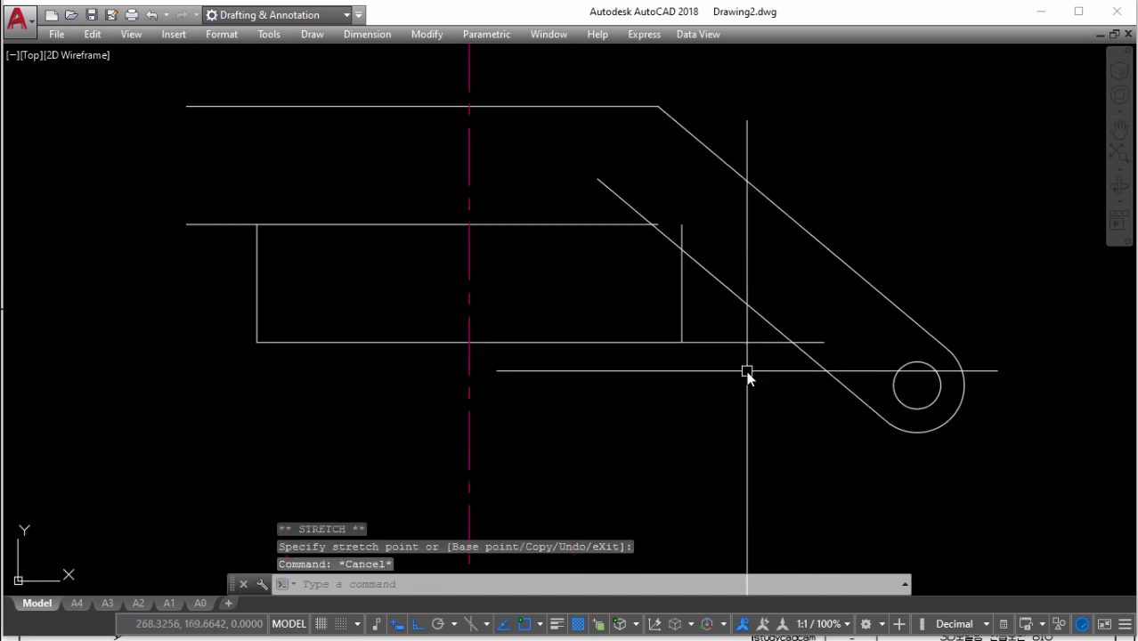
{"action": "type", "text": "f"}
{"action": "key", "text": "Return"}
{"action": "type", "text": "r"}
{"action": "key", "text": "Return"}
{"action": "type", "text": "5"}
{"action": "key", "text": "Return"}
{"action": "left_click", "coordinate": [784, 343]}
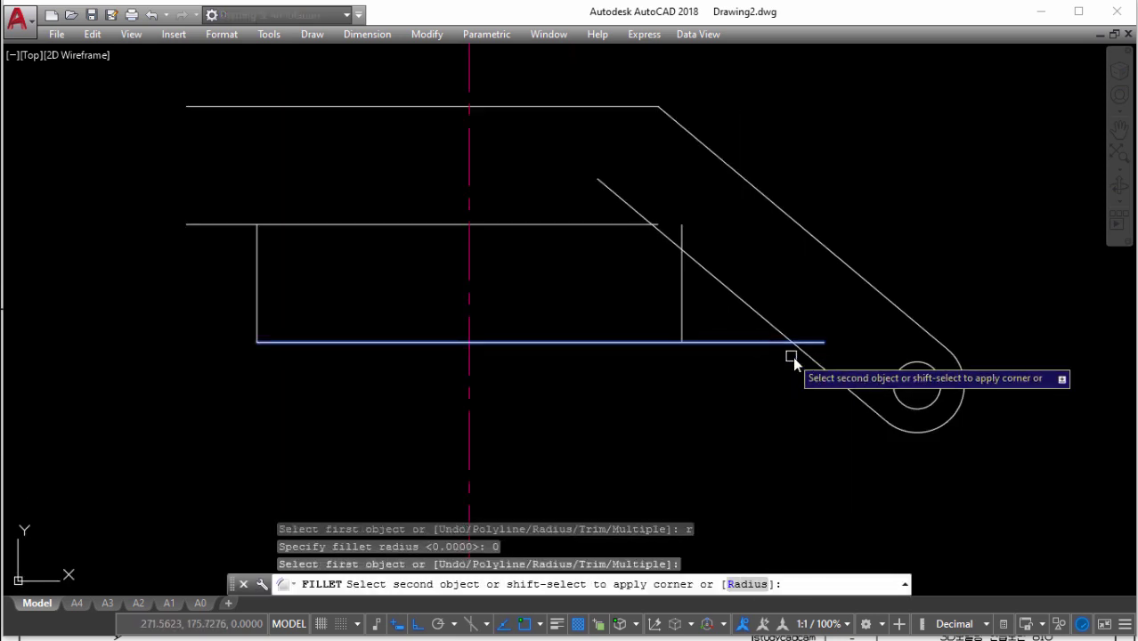
{"action": "left_click", "coordinate": [824, 365]}
{"action": "key", "text": "Escape"}
{"action": "key", "text": "Escape"}
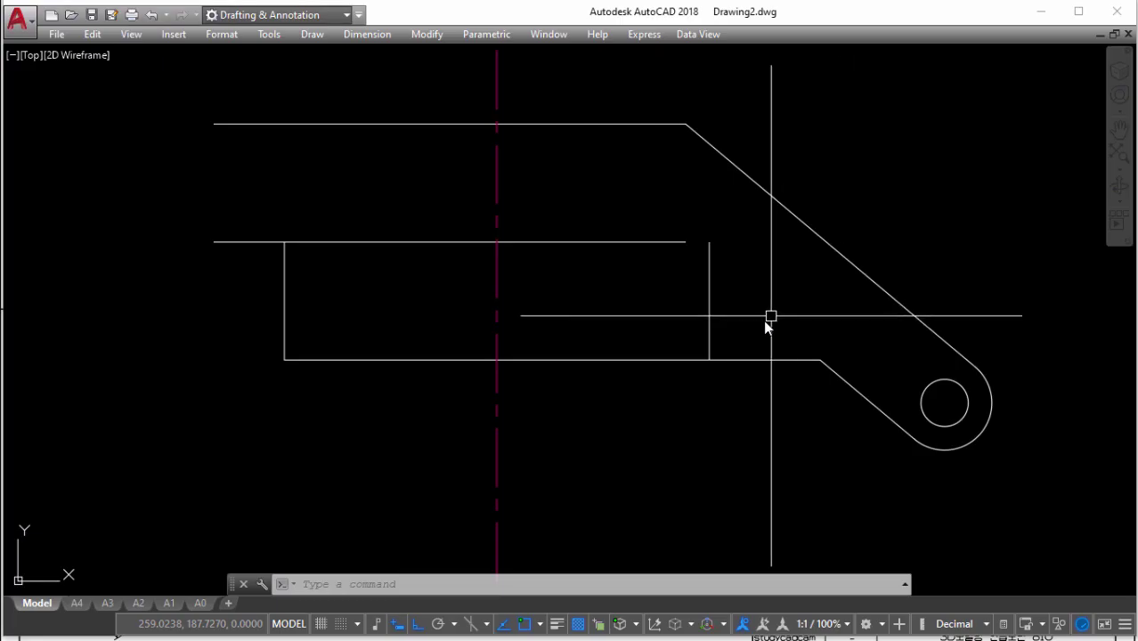
Make the base line's layer the current layer
{"action": "scroll", "coordinate": [606, 332], "scroll_direction": "down", "scroll_amount": 2}
{"action": "scroll", "coordinate": [606, 330], "scroll_direction": "up", "scroll_amount": 2}
{"action": "type", "text": "l"}
{"action": "key", "text": "Return"}
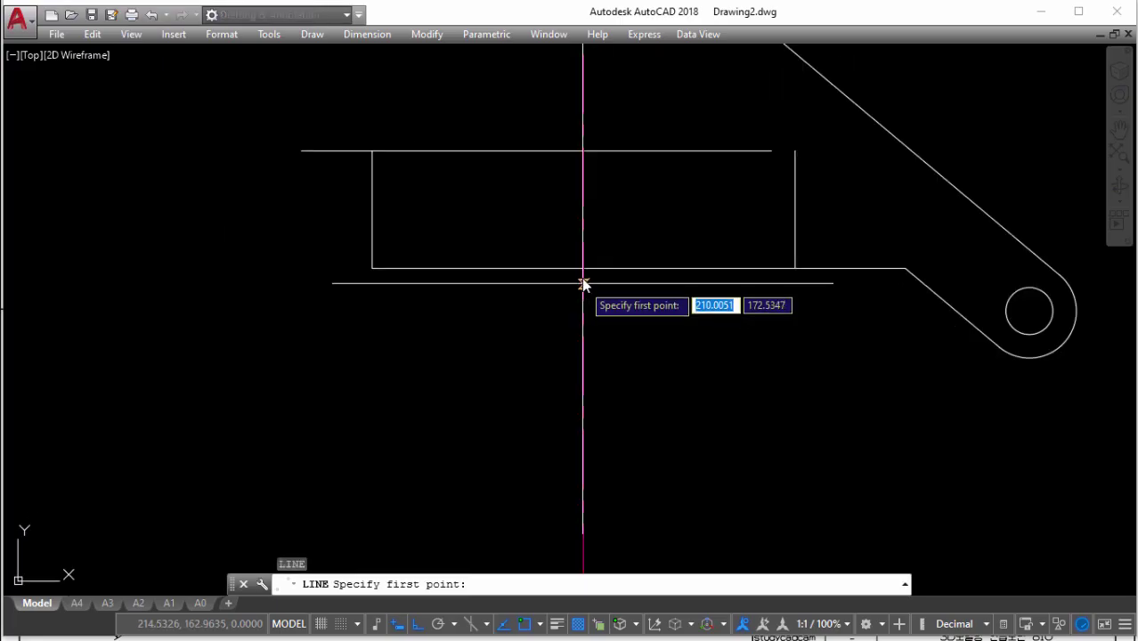
{"action": "left_click", "coordinate": [584, 267]}
{"action": "key", "text": "Escape"}
{"action": "type", "text": "3"}
{"action": "key", "text": "Return"}
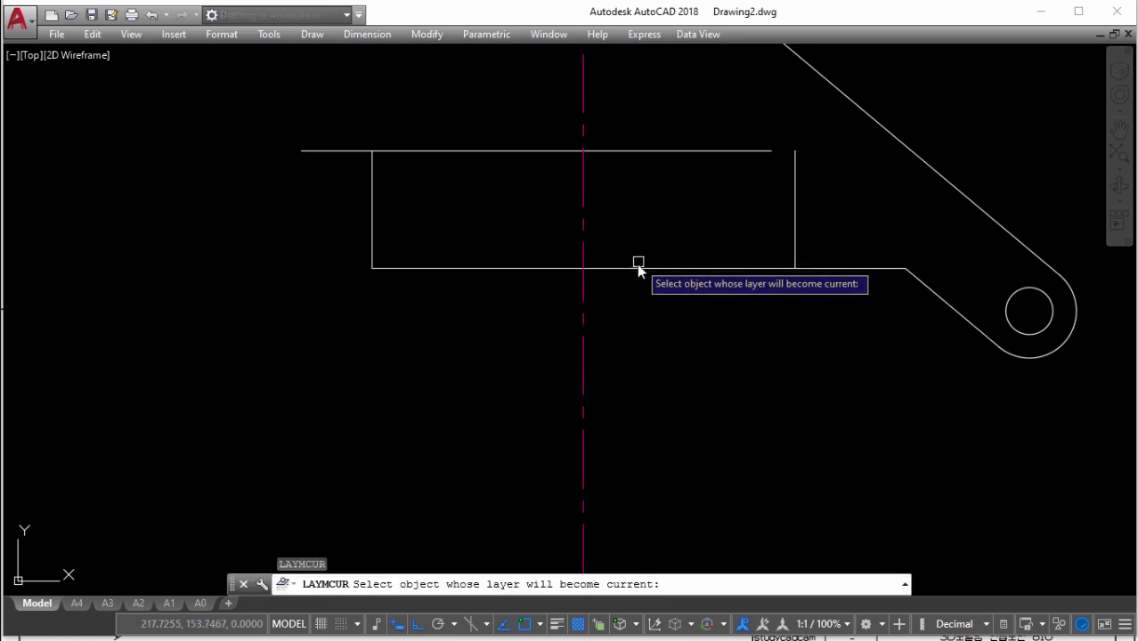
{"action": "left_click", "coordinate": [628, 268]}
{"action": "key", "text": "Escape"}
Draw a 20-unit vertical line down from where the centreline meets the base bottom
{"action": "type", "text": "l"}
{"action": "key", "text": "Return"}
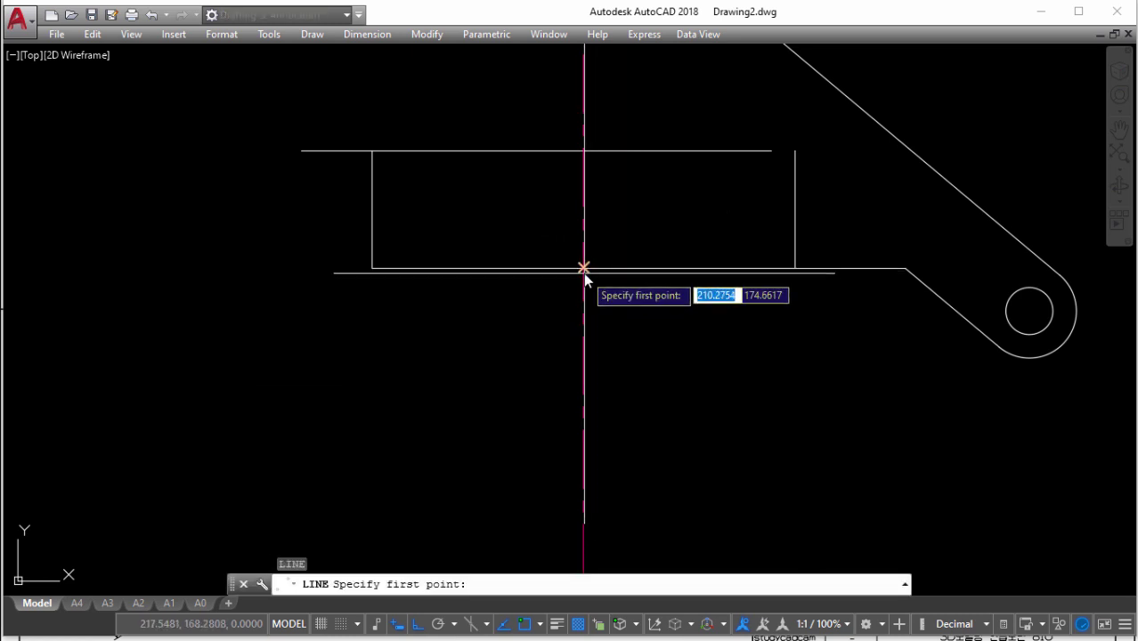
{"action": "left_click", "coordinate": [583, 268]}
{"action": "type", "text": "20"}
{"action": "key", "text": "Return"}
{"action": "key", "text": "Escape"}
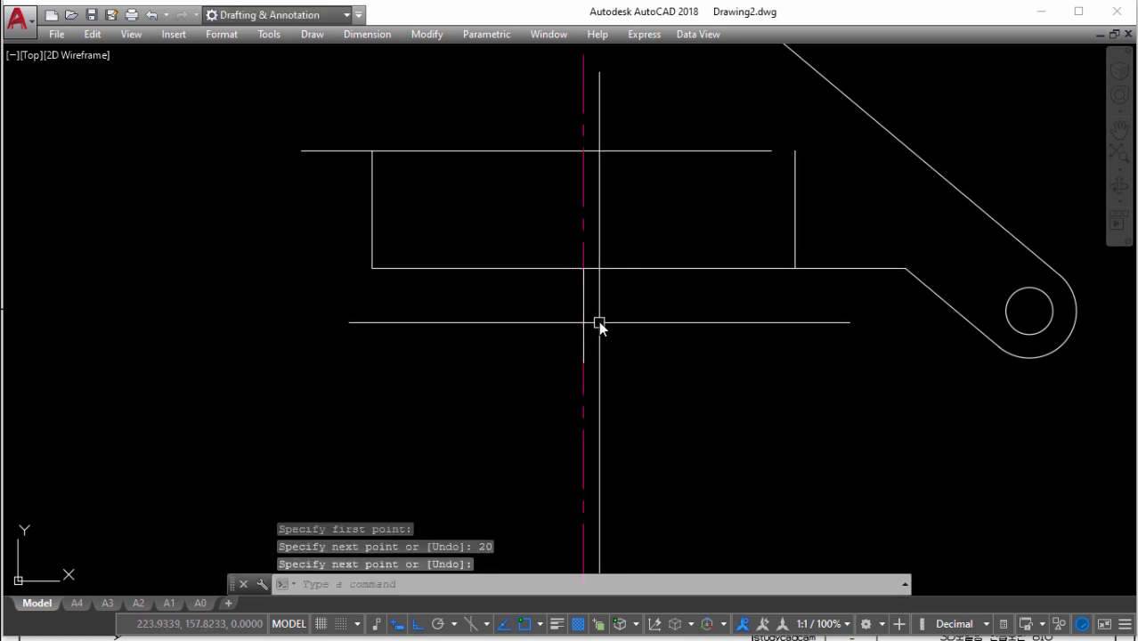
Move the vertical line 30 units to the left
{"action": "left_click", "coordinate": [583, 326]}
{"action": "type", "text": "m"}
{"action": "key", "text": "Return"}
{"action": "left_click", "coordinate": [688, 356]}
{"action": "type", "text": "30"}
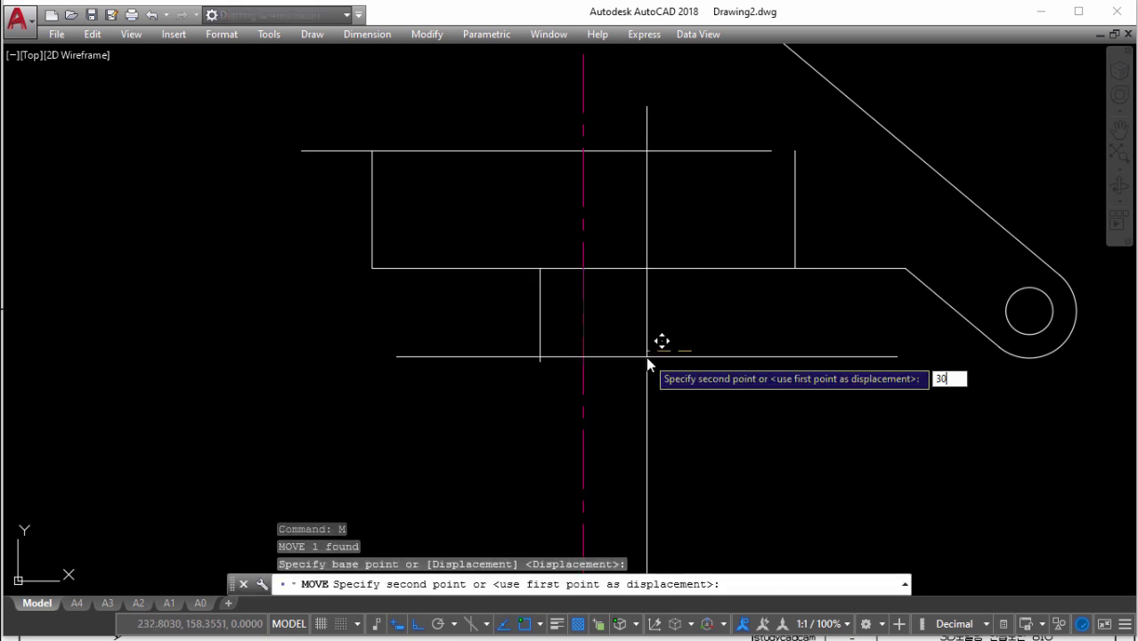
{"action": "key", "text": "Return"}
Mirror the vertical line about the centreline to form the step's other side
{"action": "left_click_drag", "start_coordinate": [457, 330], "coordinate": [432, 306]}
{"action": "type", "text": "mi"}
{"action": "key", "text": "Return"}
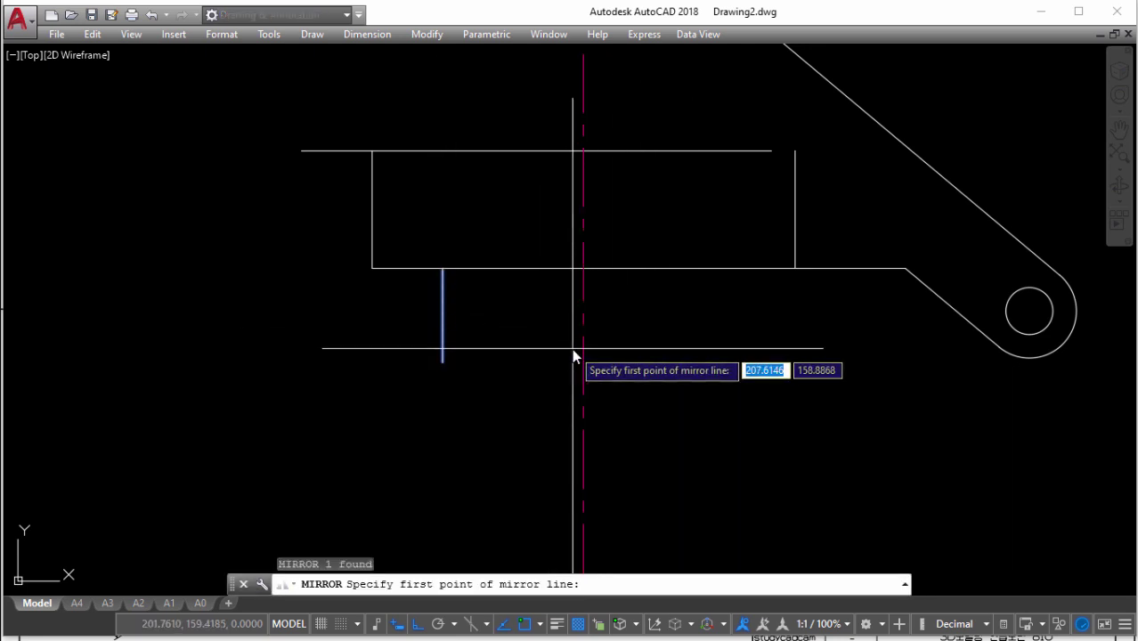
{"action": "left_click", "coordinate": [583, 348]}
{"action": "left_click", "coordinate": [583, 306]}
{"action": "key", "text": "Return"}
{"action": "scroll", "coordinate": [668, 349], "scroll_direction": "down", "scroll_amount": 3}
Draw the step's bottom edge between the two vertical lines
{"action": "type", "text": "l"}
{"action": "key", "text": "Return"}
{"action": "left_click", "coordinate": [680, 326]}
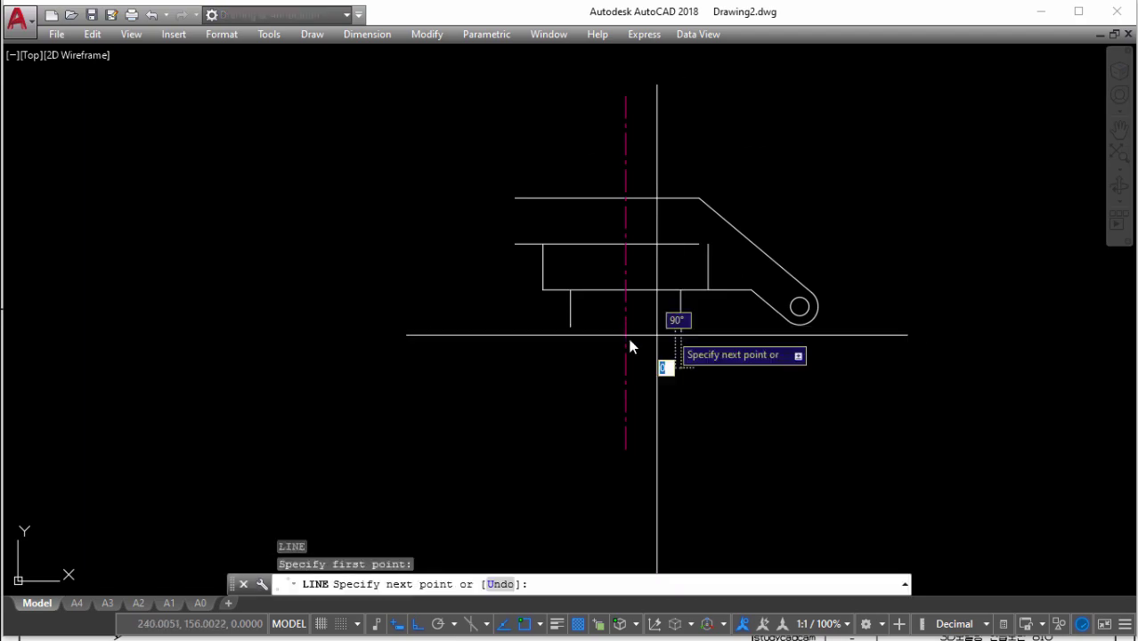
{"action": "left_click", "coordinate": [571, 326]}
{"action": "key", "text": "Return"}
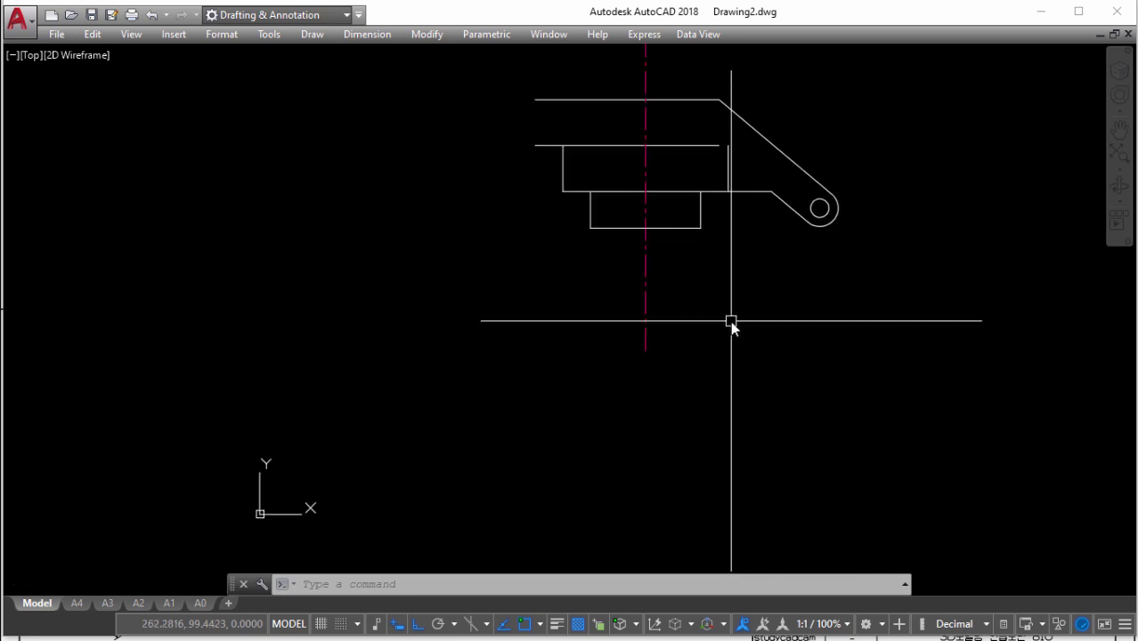
Lengthen the vertical centreline downward below the side view
{"action": "left_click", "coordinate": [646, 329]}
{"action": "left_click", "coordinate": [645, 350]}
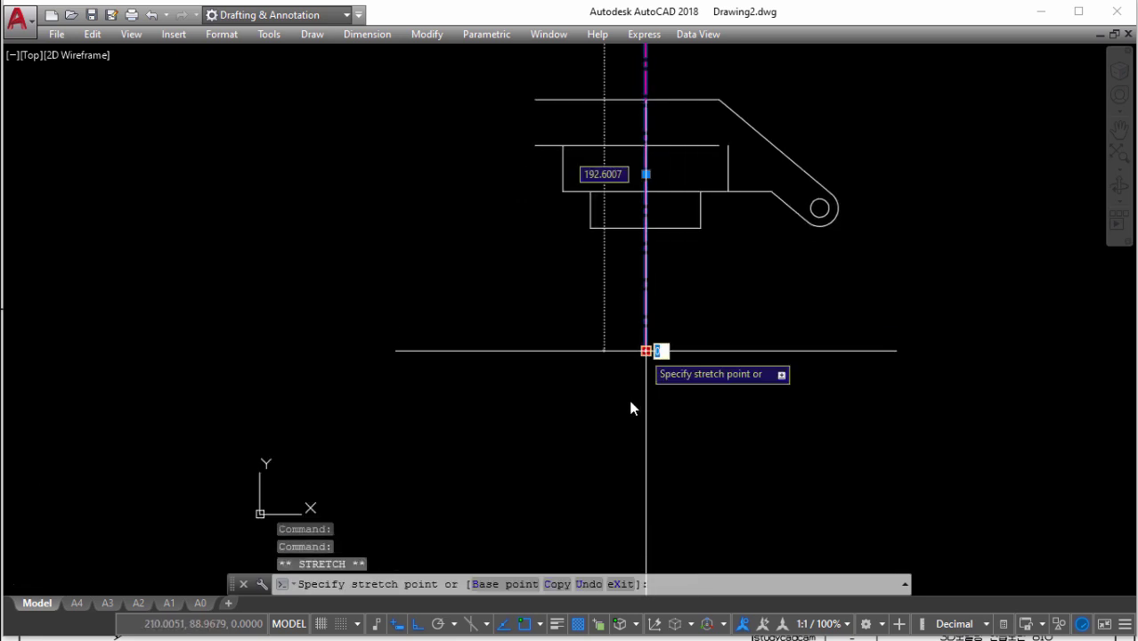
{"action": "left_click", "coordinate": [677, 513]}
{"action": "key", "text": "Escape"}
{"action": "mouse_move", "coordinate": [697, 451]}
{"action": "middle_mouse_down"}
{"action": "mouse_move", "coordinate": [724, 434]}
{"action": "mouse_move", "coordinate": [732, 412]}
{"action": "middle_mouse_up"}
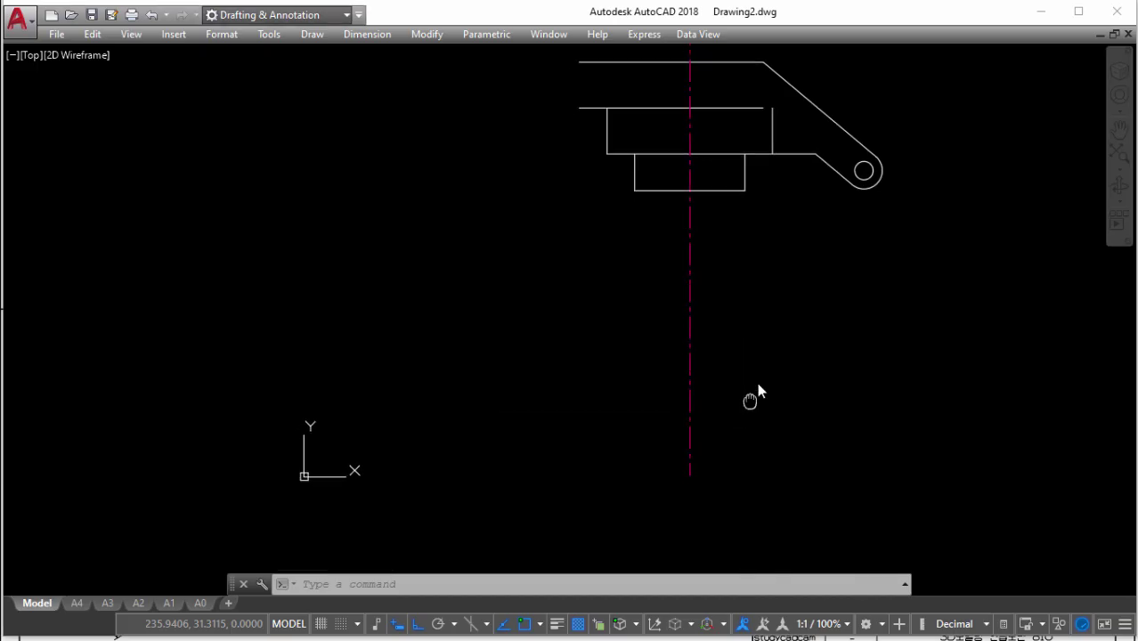
{"action": "mouse_move", "coordinate": [755, 399]}
{"action": "middle_mouse_down"}
{"action": "mouse_move", "coordinate": [762, 363]}
{"action": "mouse_move", "coordinate": [689, 324]}
{"action": "middle_mouse_up"}
Draw concentric circles of radius 30 and 45 at the construction-line intersection
{"action": "type", "text": "c"}
{"action": "key", "text": "Return"}
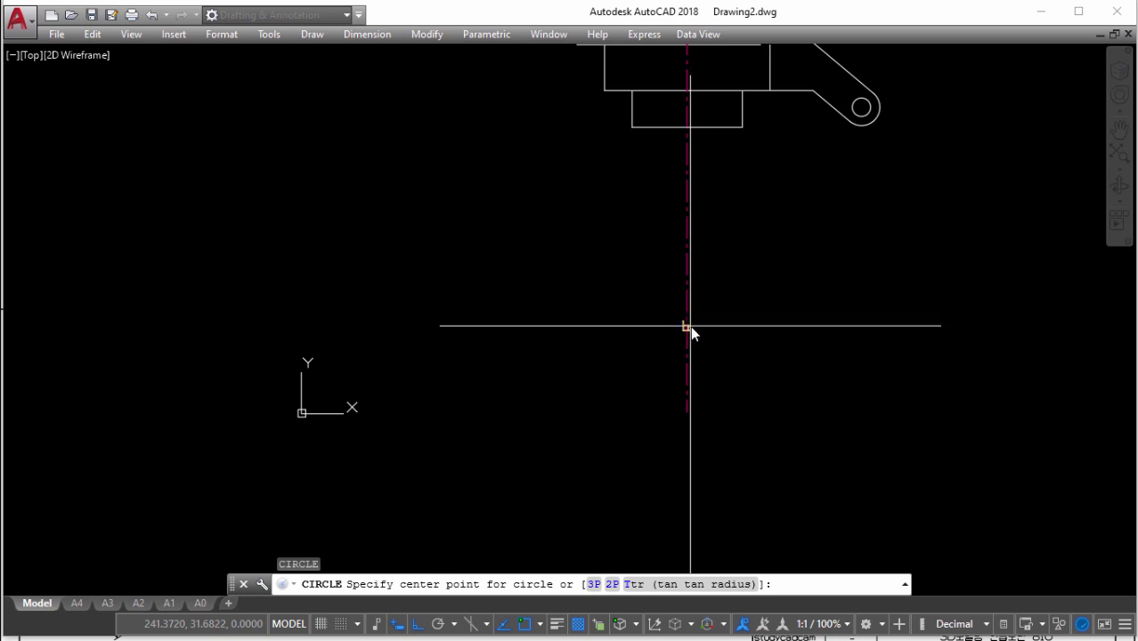
{"action": "left_click", "coordinate": [691, 326]}
{"action": "type", "text": "30"}
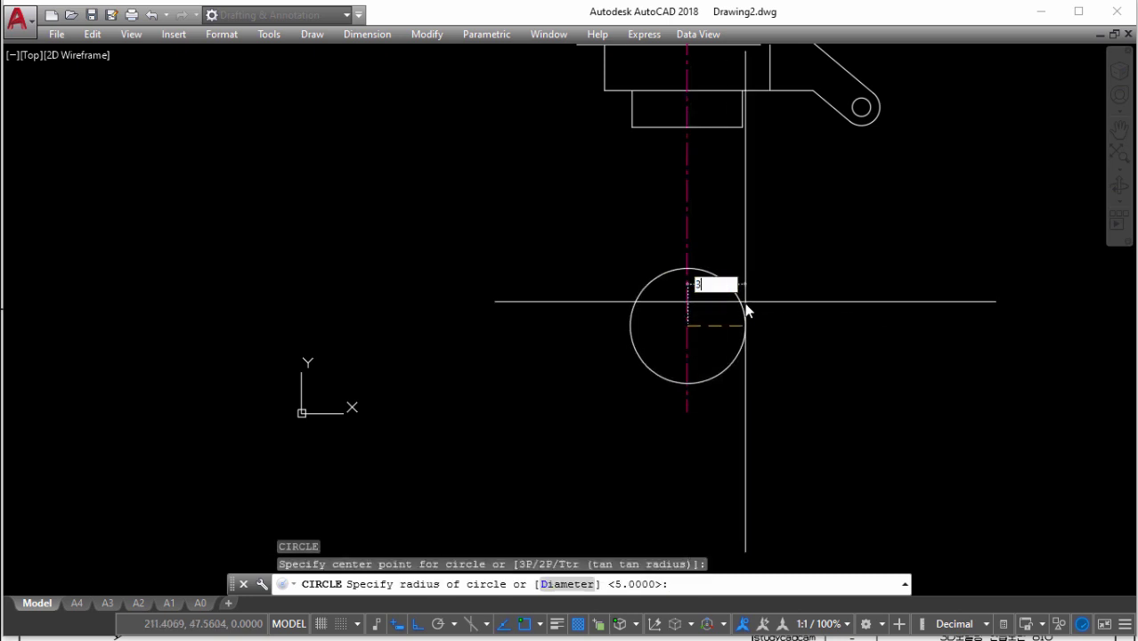
{"action": "key", "text": "Return"}
{"action": "key", "text": "Return"}
{"action": "left_click", "coordinate": [687, 326]}
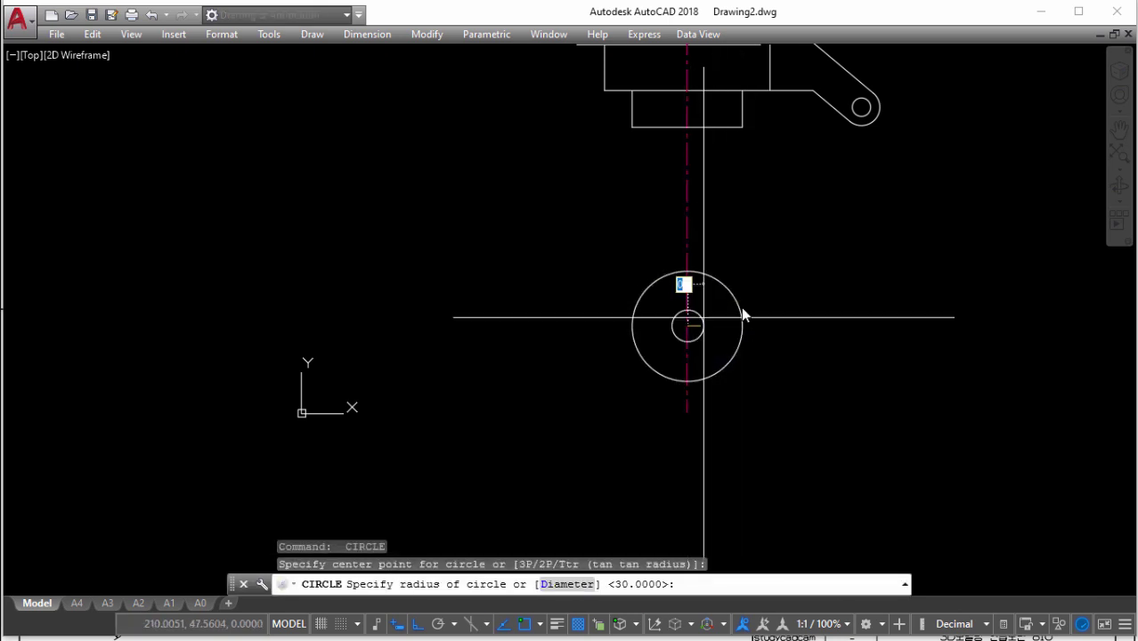
{"action": "type", "text": "45"}
{"action": "key", "text": "Return"}
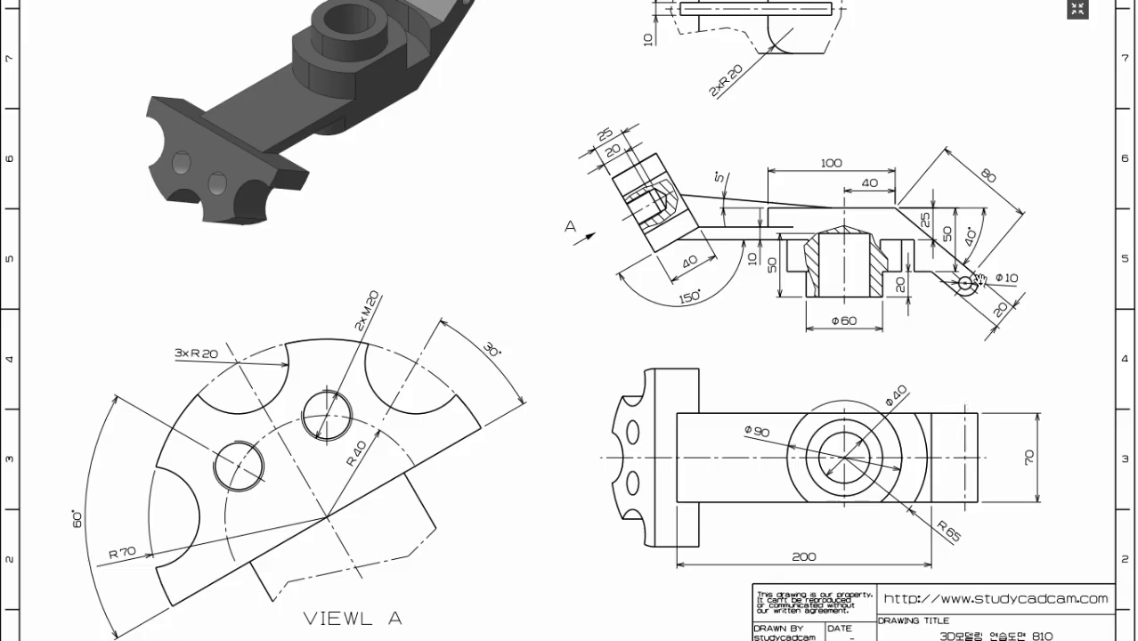
{"action": "key", "text": "alt+Tab"}
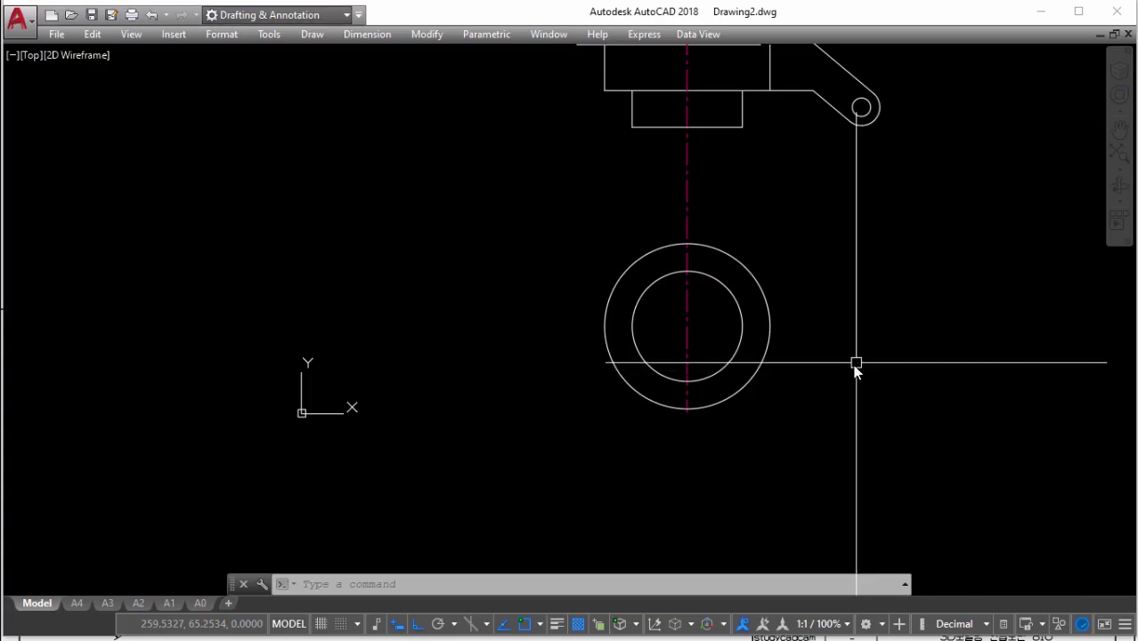
Draw a vertical line from the arm's small hole centre down past the circles
{"action": "type", "text": "l"}
{"action": "key", "text": "Return"}
{"action": "left_click", "coordinate": [732, 173]}
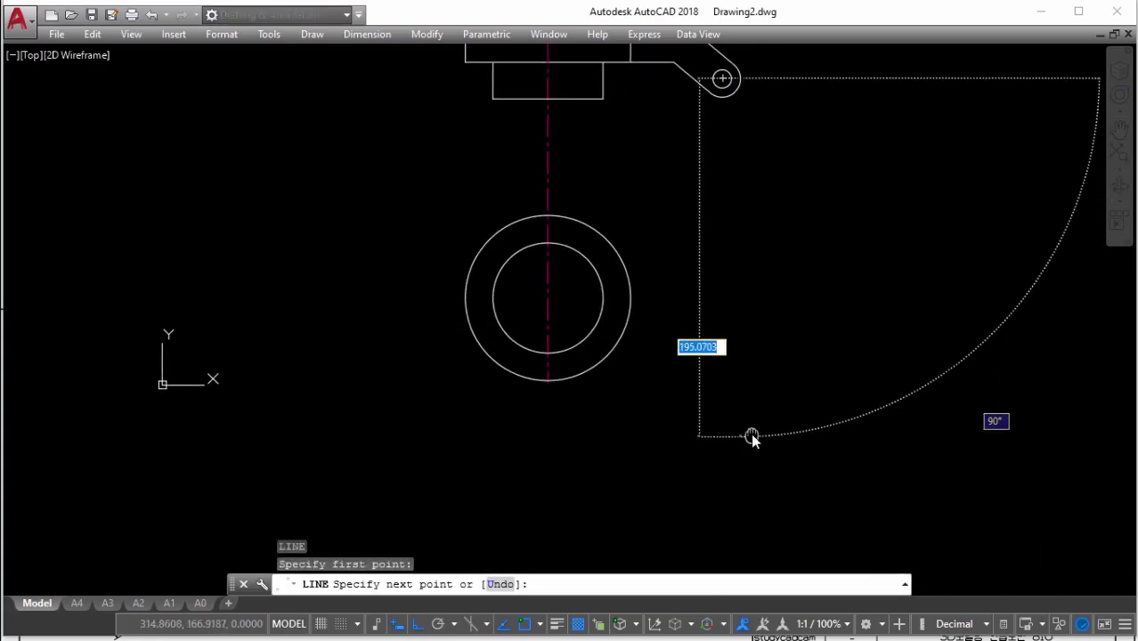
{"action": "left_click", "coordinate": [751, 440]}
{"action": "key", "text": "Escape"}
{"action": "key", "text": "alt+Tab"}
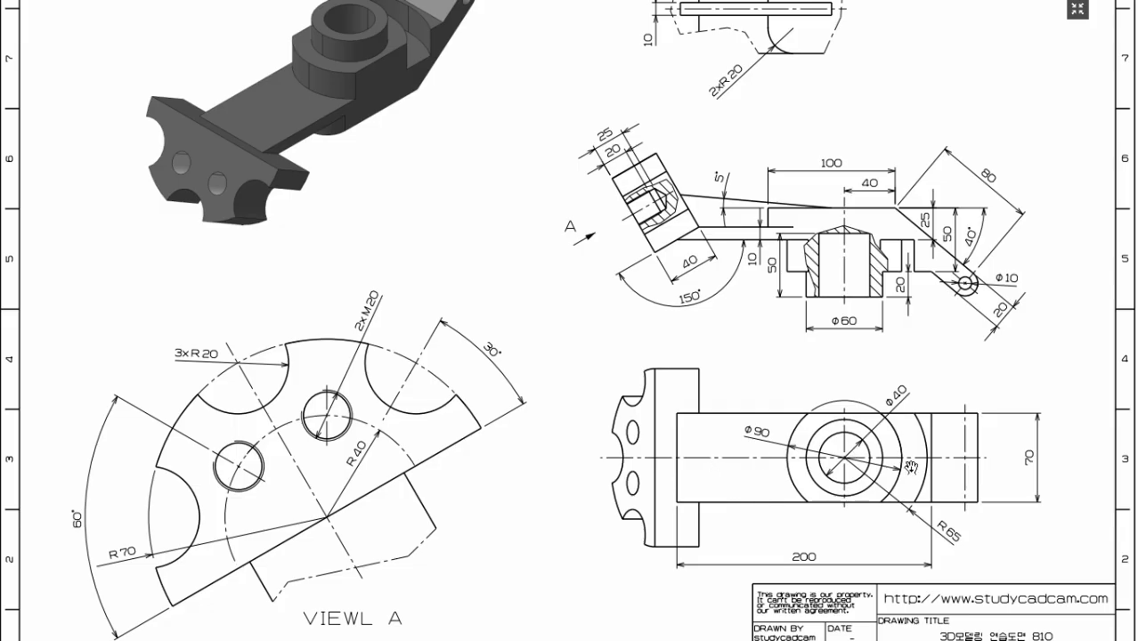
{"action": "key", "text": "alt+Tab"}
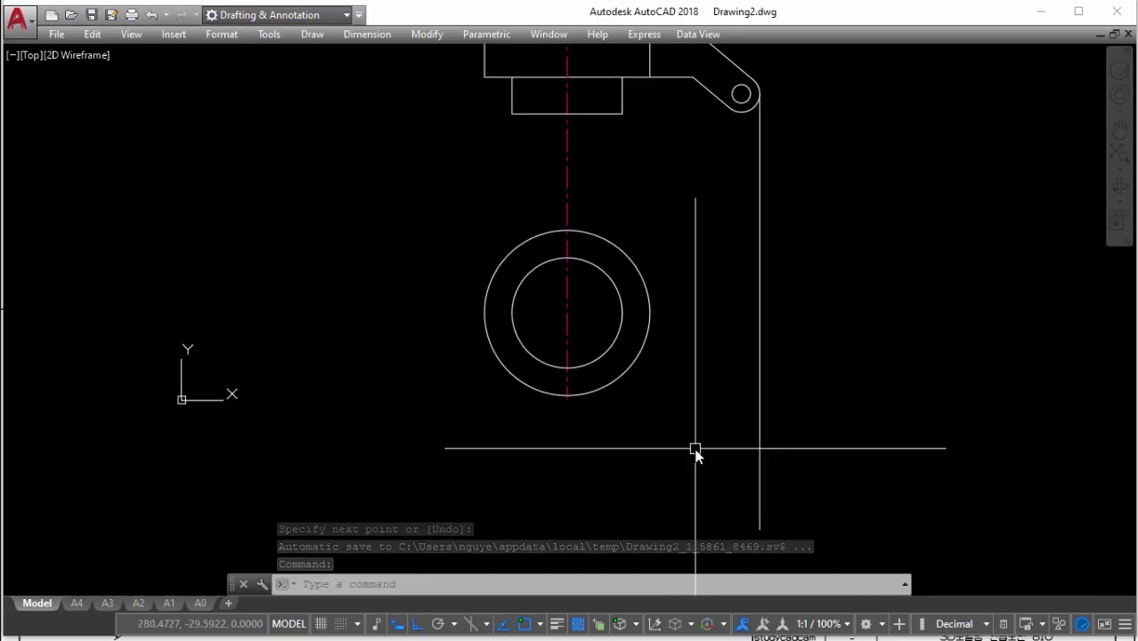
Draw a horizontal line through the circle centre across the plan view
{"action": "type", "text": "l"}
{"action": "key", "text": "Return"}
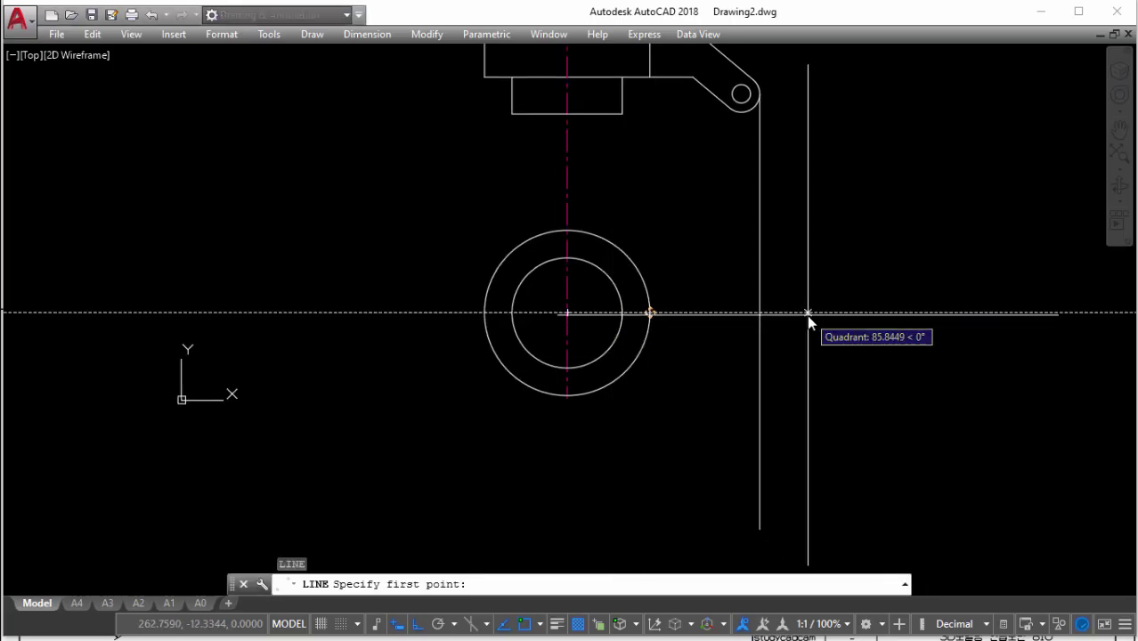
{"action": "left_click", "coordinate": [807, 312]}
{"action": "left_click", "coordinate": [299, 312]}
{"action": "key", "text": "Return"}
Offset the horizontal centre line 35 above and 35 below
{"action": "type", "text": "o"}
{"action": "key", "text": "Return"}
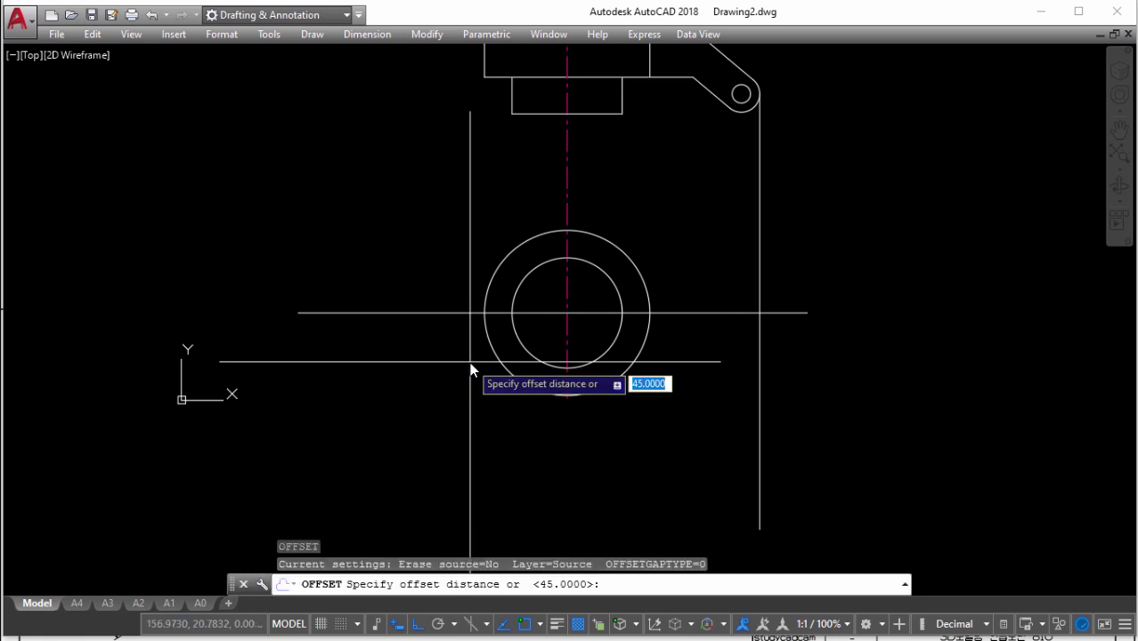
{"action": "type", "text": "35"}
{"action": "key", "text": "Return"}
{"action": "left_click", "coordinate": [668, 313]}
{"action": "left_click", "coordinate": [676, 266]}
{"action": "left_click", "coordinate": [679, 311]}
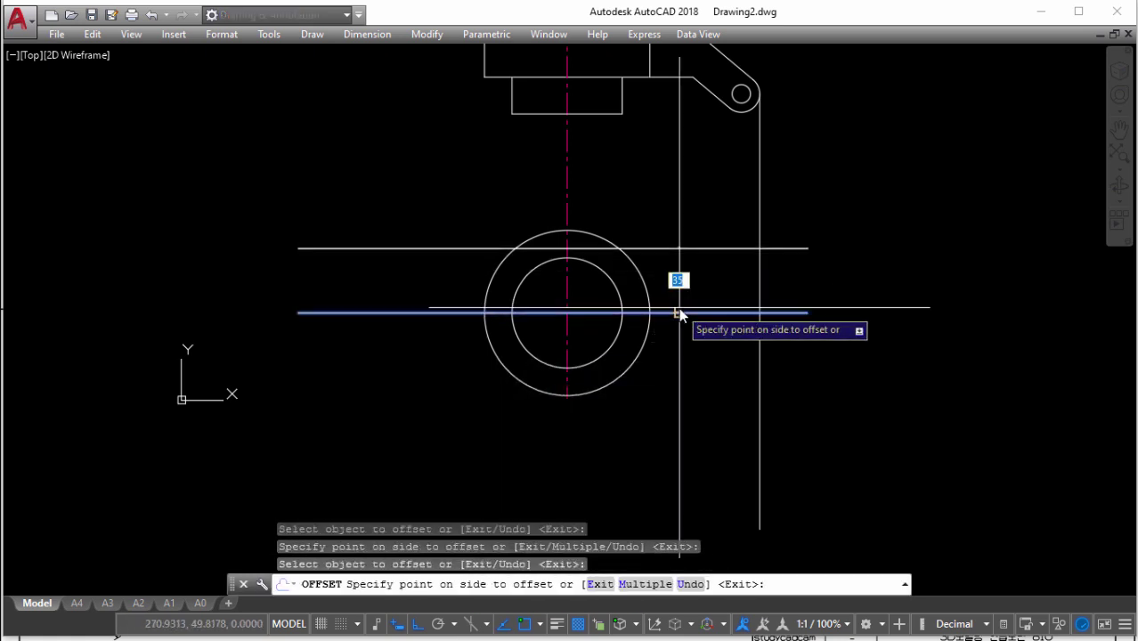
{"action": "left_click", "coordinate": [664, 374]}
{"action": "key", "text": "Escape"}
Trim the line overhangs on the right and the outer circle's top and bottom arcs
{"action": "type", "text": "tr"}
{"action": "key", "text": "Return"}
{"action": "key", "text": "Return"}
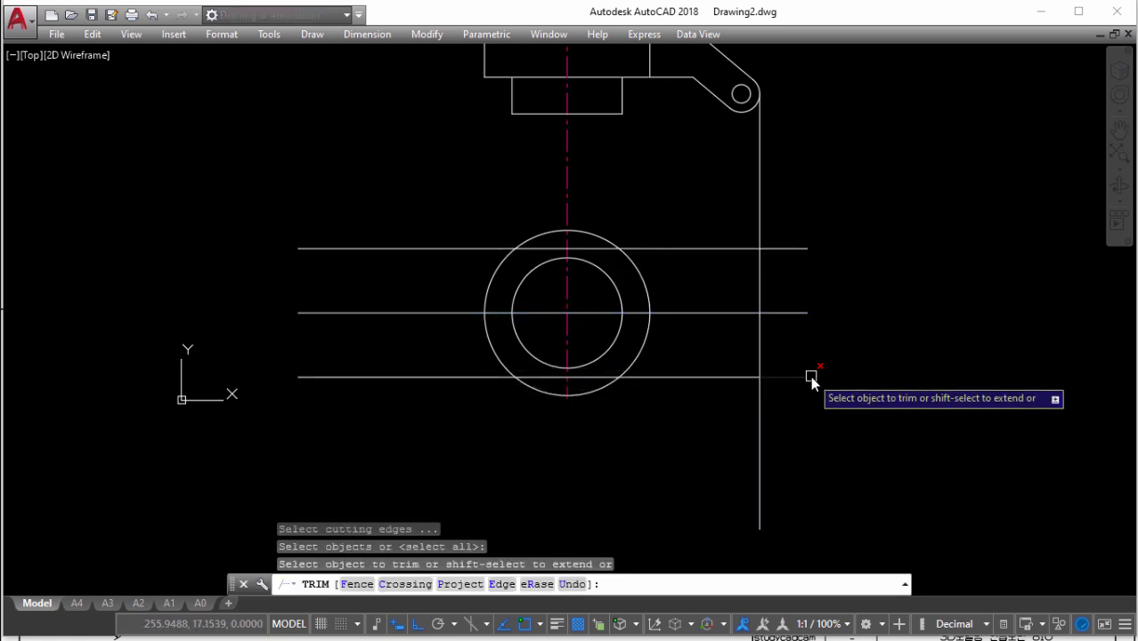
{"action": "left_click", "coordinate": [842, 386]}
{"action": "left_click", "coordinate": [802, 246]}
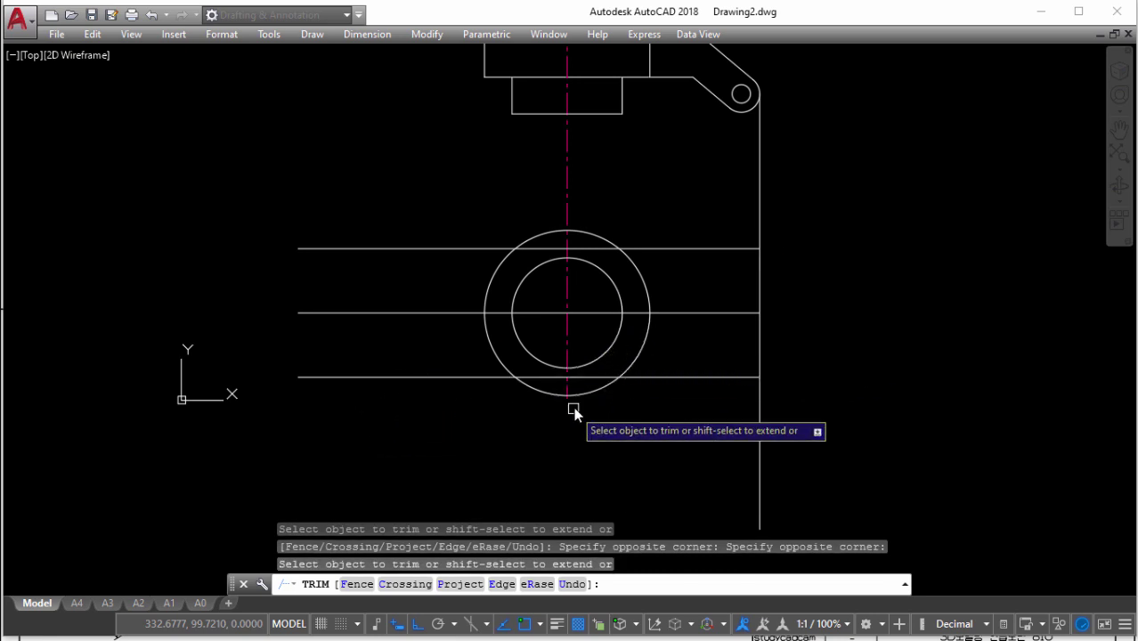
{"action": "left_click", "coordinate": [552, 394]}
{"action": "left_click", "coordinate": [566, 232]}
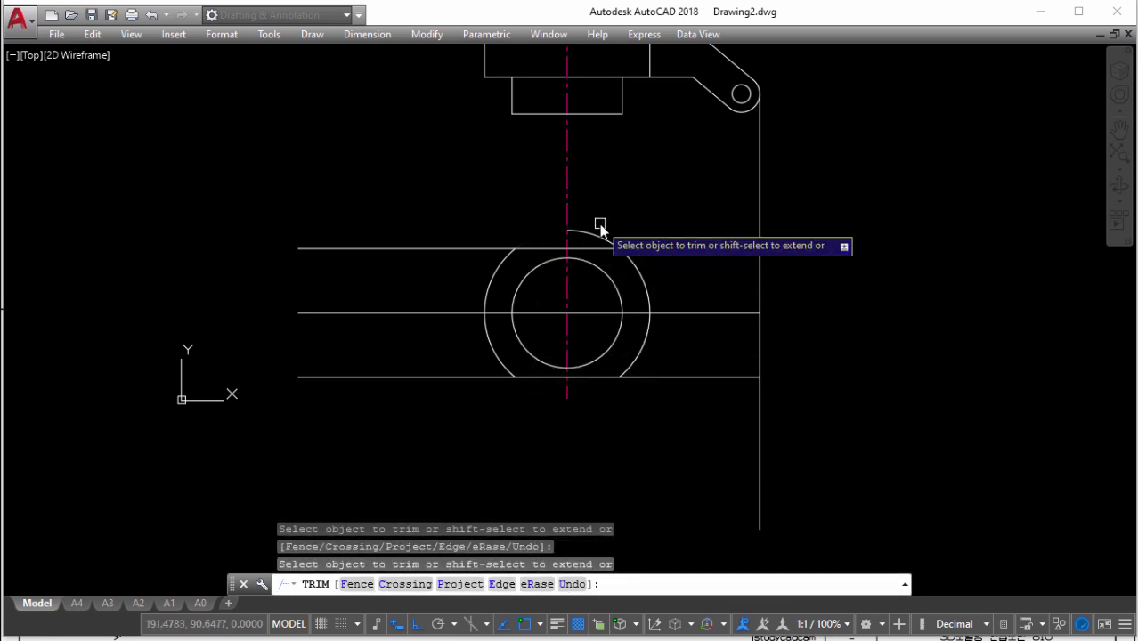
{"action": "key", "text": "Escape"}
{"action": "middle_click_drag", "start_coordinate": [473, 313], "coordinate": [521, 335]}
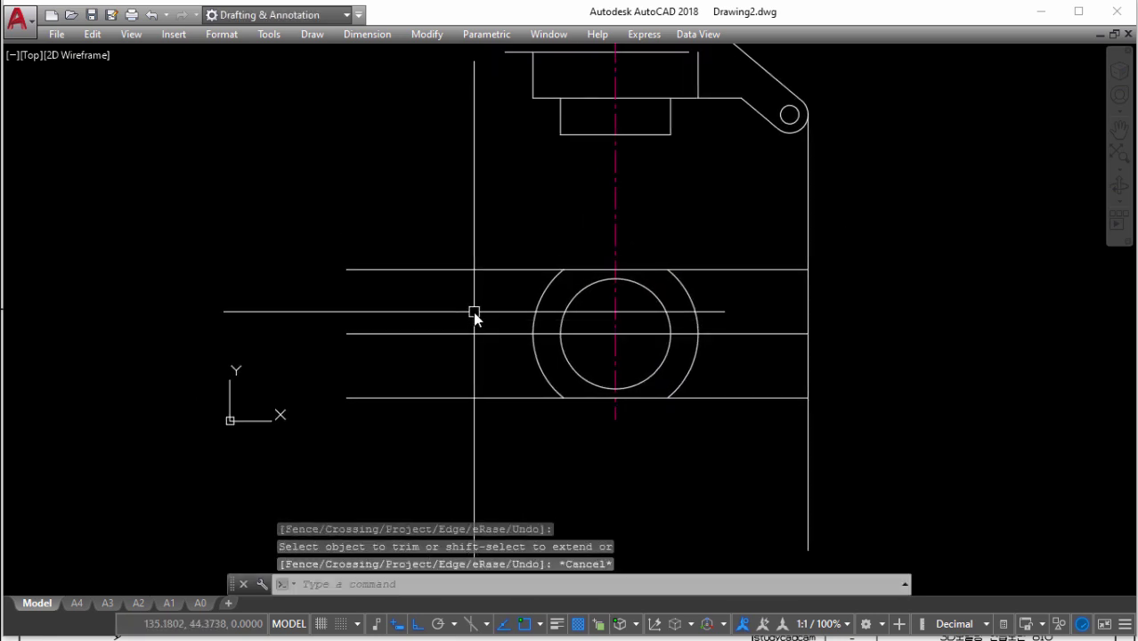
Match the horizontal line's properties to the vertical centreline's style
{"action": "type", "text": "ma"}
{"action": "key", "text": "Return"}
{"action": "left_click", "coordinate": [615, 348]}
{"action": "left_click", "coordinate": [601, 332]}
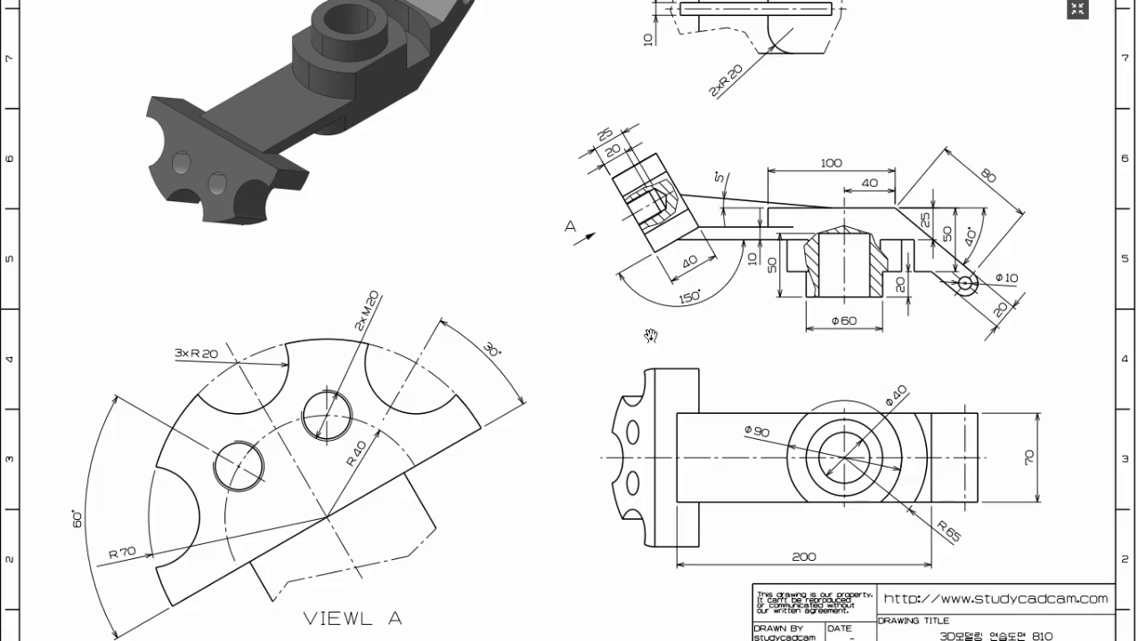
{"action": "scroll", "coordinate": [837, 454], "scroll_direction": "down", "scroll_amount": 2}
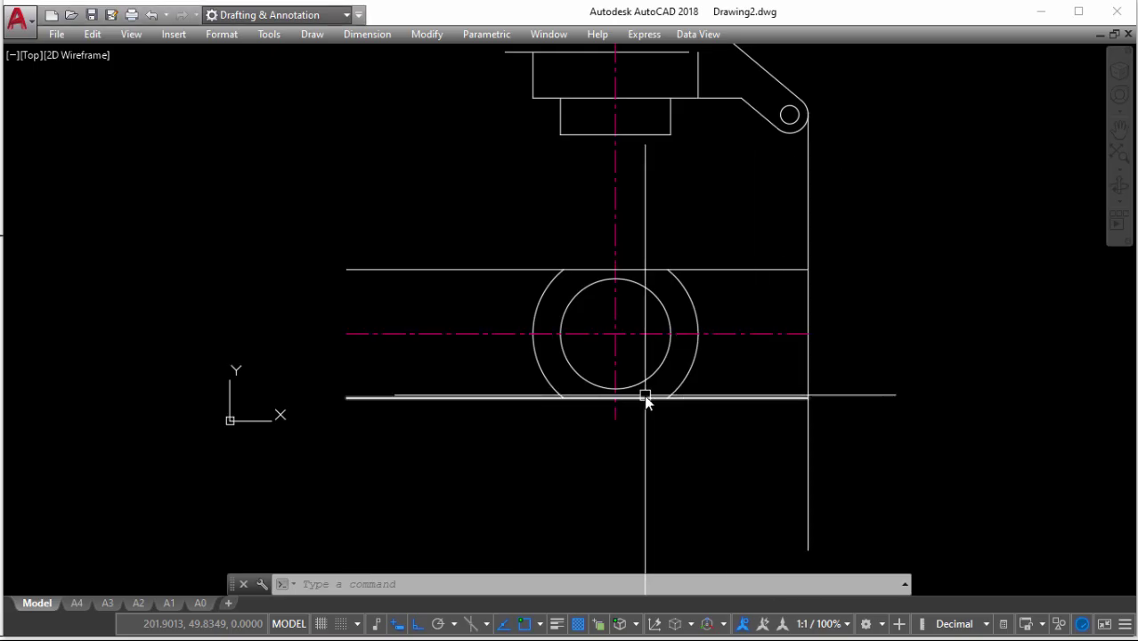
Draw a radius-65 circle centred on the boss centre
{"action": "type", "text": "c"}
{"action": "key", "text": "Return"}
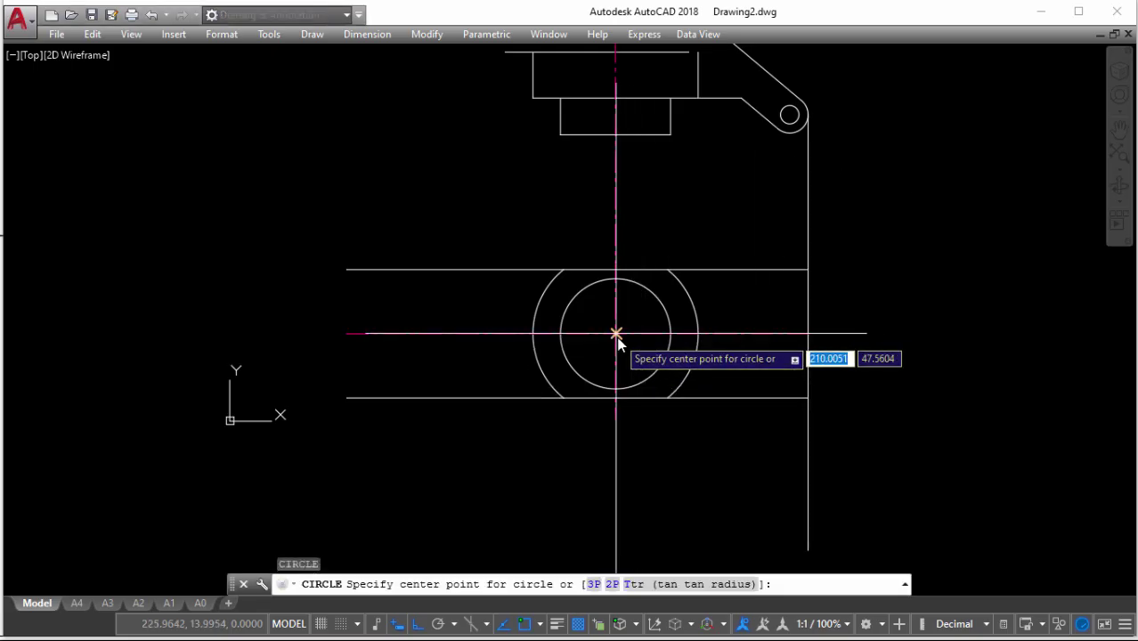
{"action": "left_click", "coordinate": [616, 334]}
{"action": "type", "text": "65"}
{"action": "key", "text": "Return"}
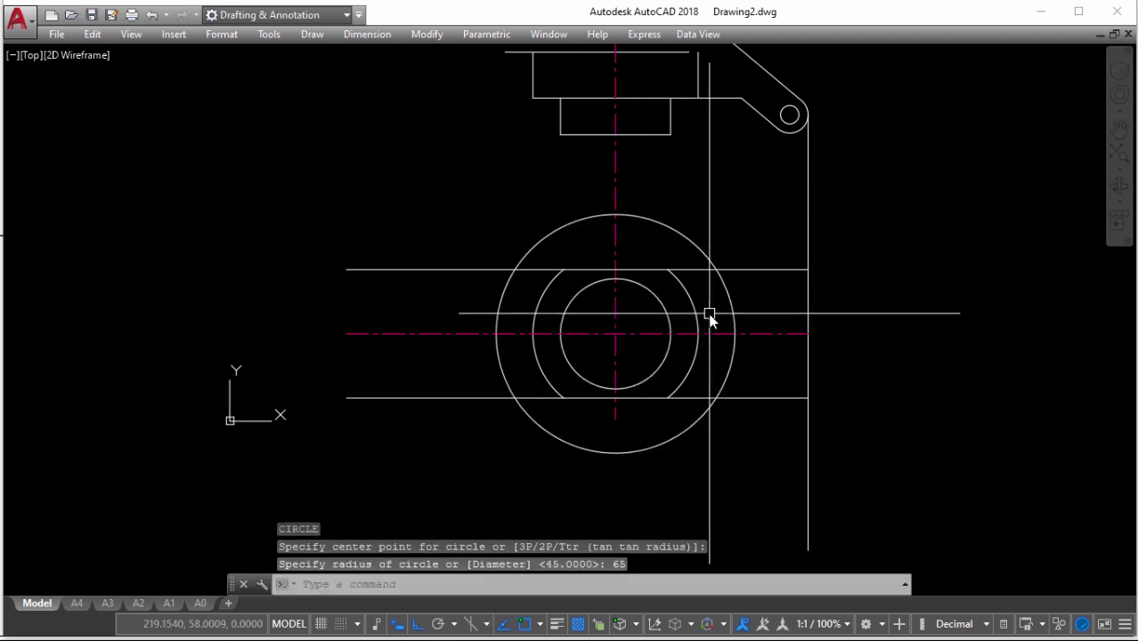
Trim the R65 circle between the upper and lower horizontal lines and erase its left arc
{"action": "type", "text": "tr"}
{"action": "key", "text": "Return"}
{"action": "left_click", "coordinate": [738, 270]}
{"action": "left_click", "coordinate": [742, 398]}
{"action": "key", "text": "Return"}
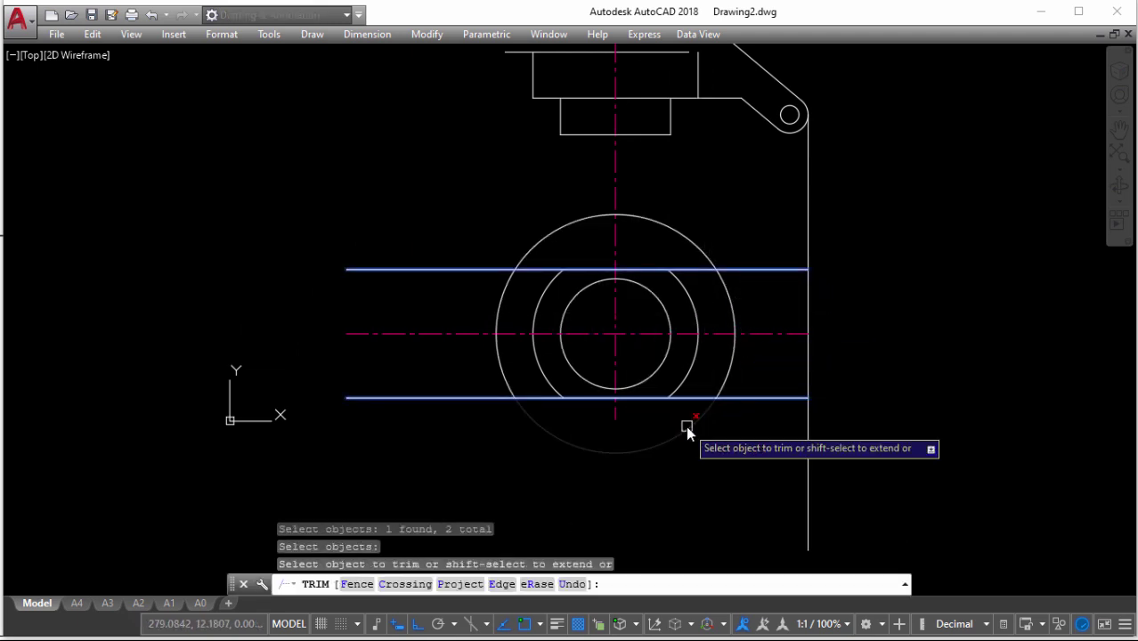
{"action": "left_click", "coordinate": [688, 430]}
{"action": "left_click", "coordinate": [696, 249]}
{"action": "key", "text": "Escape"}
{"action": "left_click", "coordinate": [504, 297]}
{"action": "type", "text": "e"}
{"action": "key", "text": "Return"}
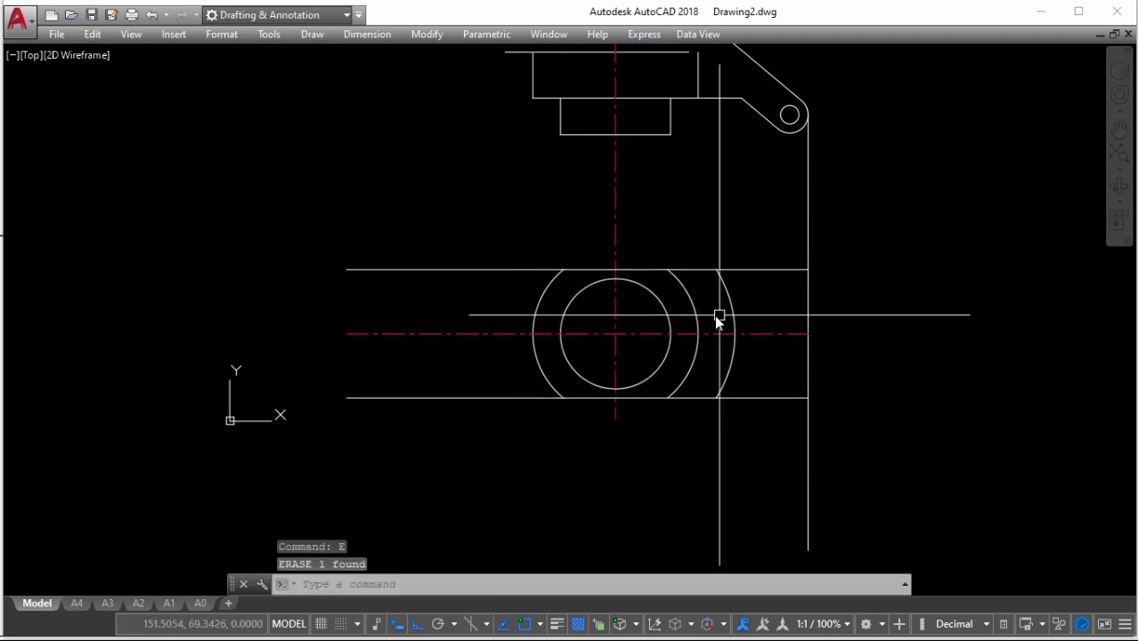
{"action": "middle_click_drag", "start_coordinate": [727, 283], "coordinate": [712, 334]}
{"action": "type", "text": "l"}
{"action": "key", "text": "Return"}
Draw front-view outline lines from the arc corner up to the top line and near the arm
{"action": "left_click", "coordinate": [701, 320]}
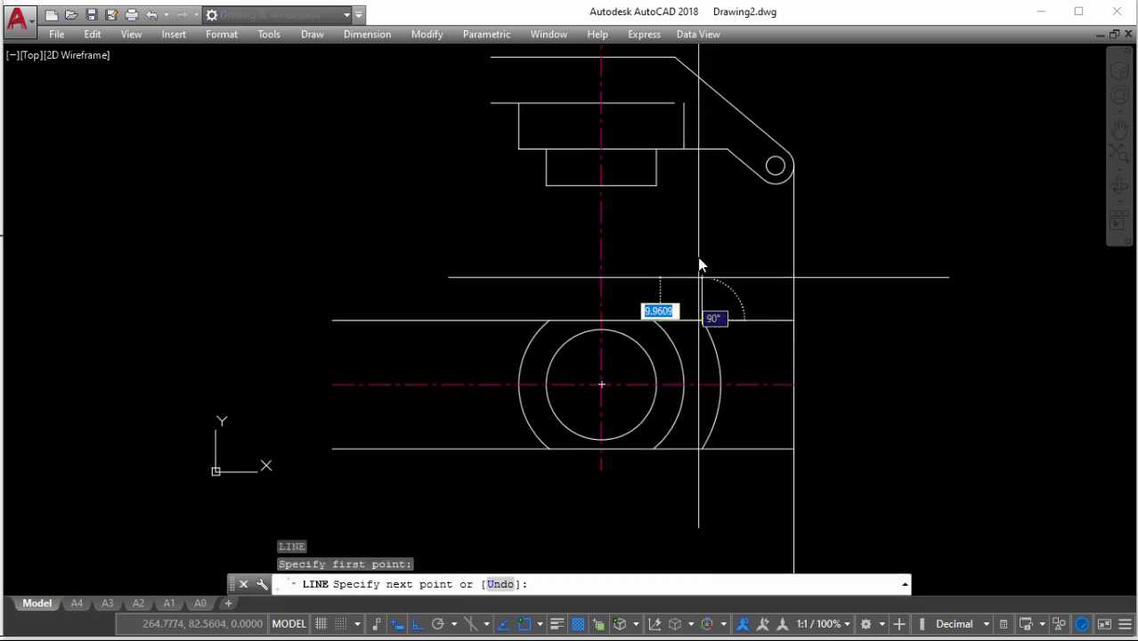
{"action": "left_click", "coordinate": [699, 105]}
{"action": "scroll", "coordinate": [687, 112], "scroll_direction": "up", "scroll_amount": 4}
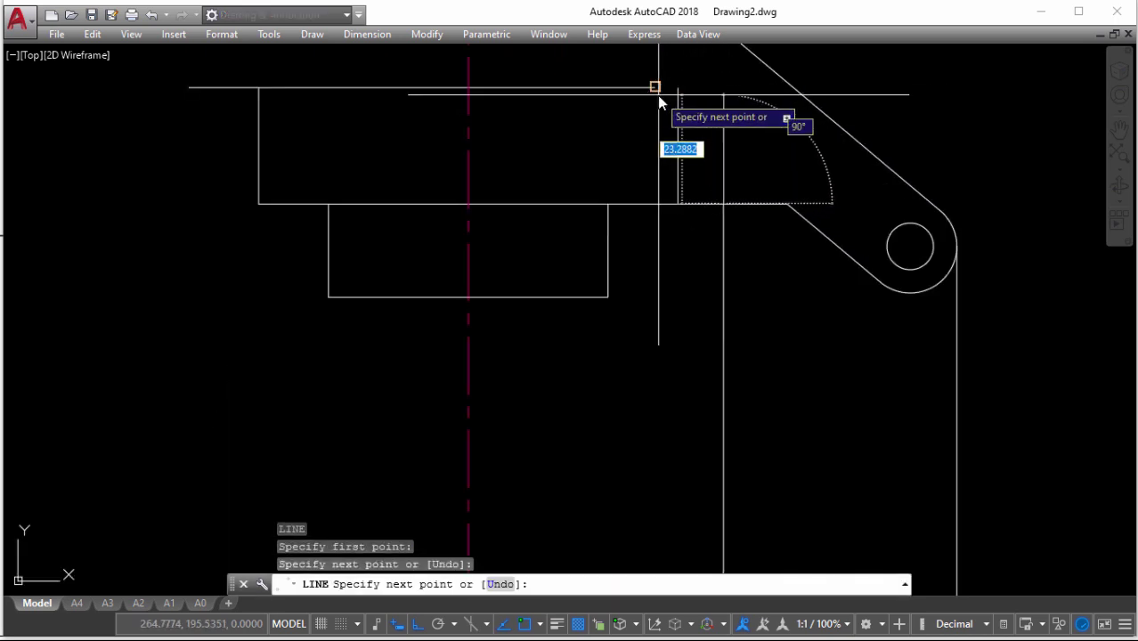
{"action": "left_click", "coordinate": [717, 87]}
{"action": "left_click", "coordinate": [680, 89]}
{"action": "key", "text": "Escape"}
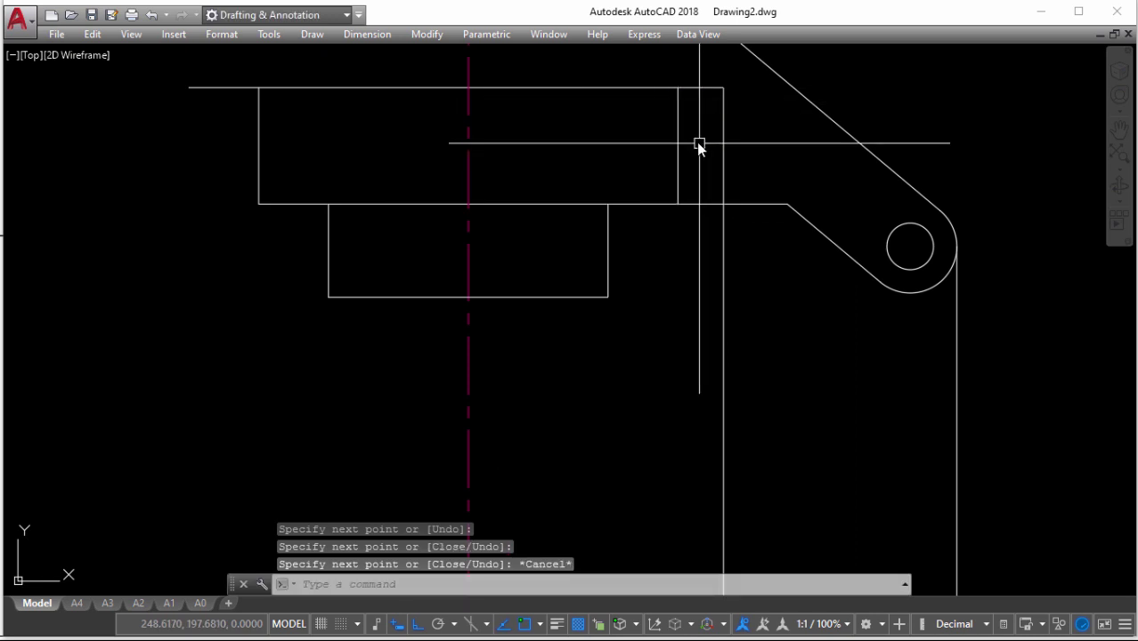
{"action": "middle_click_drag", "start_coordinate": [700, 143], "coordinate": [710, 169]}
Join the short top segment and the long top line into one line
{"action": "type", "text": "j"}
{"action": "key", "text": "Return"}
{"action": "left_click", "coordinate": [699, 119]}
{"action": "left_click", "coordinate": [613, 119]}
{"action": "key", "text": "Return"}
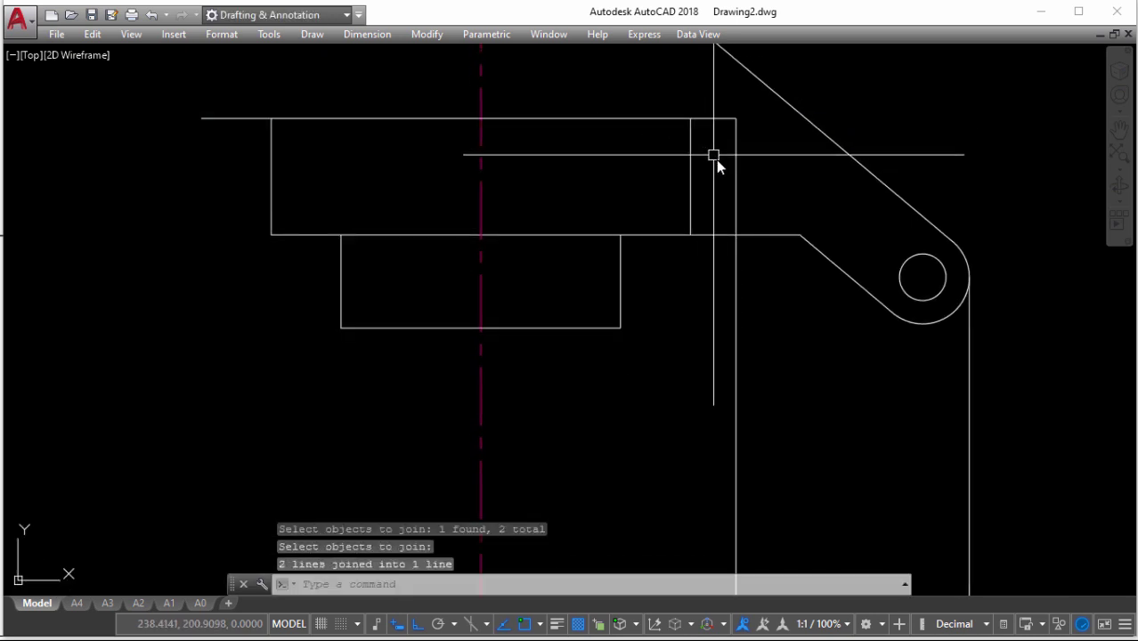
{"action": "scroll", "coordinate": [720, 169], "scroll_direction": "down", "scroll_amount": 2}
Erase the unwanted vertical line in the front view
{"action": "key", "text": "Escape"}
{"action": "key", "text": "Escape"}
{"action": "type", "text": "t"}
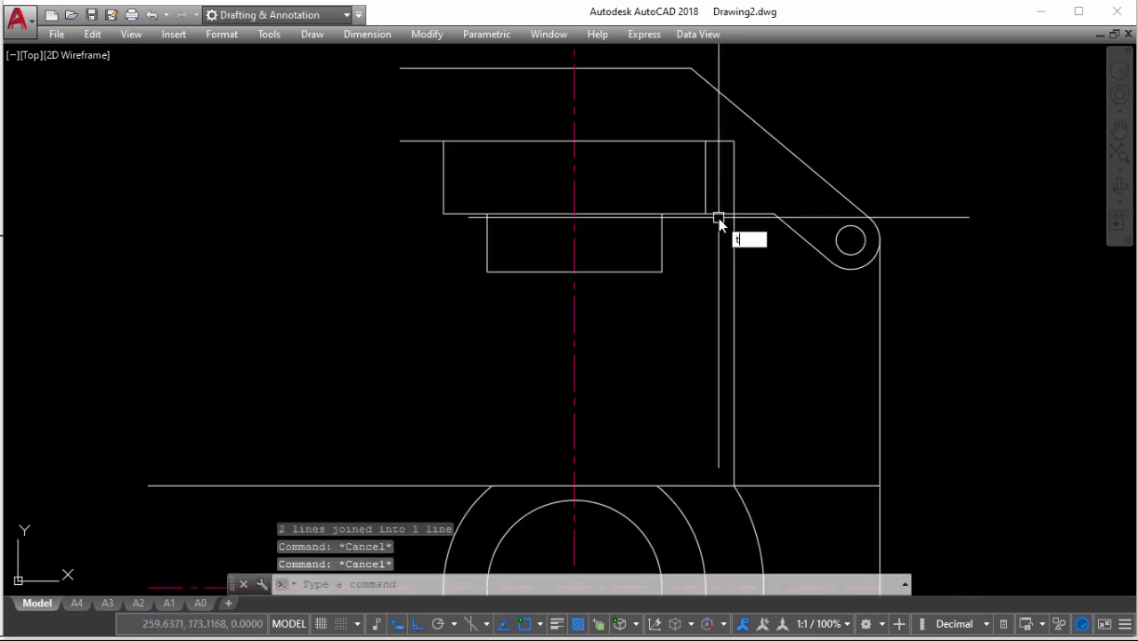
{"action": "key", "text": "Return"}
{"action": "key", "text": "Return"}
{"action": "key", "text": "Escape"}
{"action": "left_click", "coordinate": [736, 244]}
{"action": "type", "text": "e"}
{"action": "key", "text": "Return"}
{"action": "scroll", "coordinate": [764, 277], "scroll_direction": "down", "scroll_amount": 2}
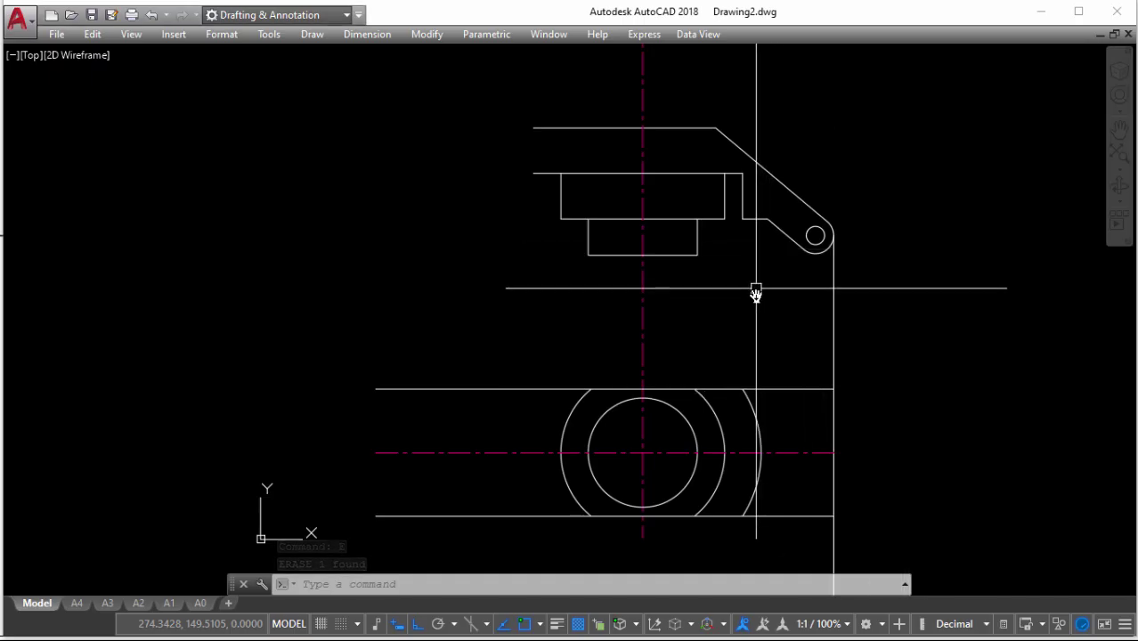
Draw a vertical line from below the arm down through the plan view
{"action": "type", "text": "l"}
{"action": "key", "text": "Return"}
{"action": "left_click", "coordinate": [768, 219]}
{"action": "left_click", "coordinate": [768, 389]}
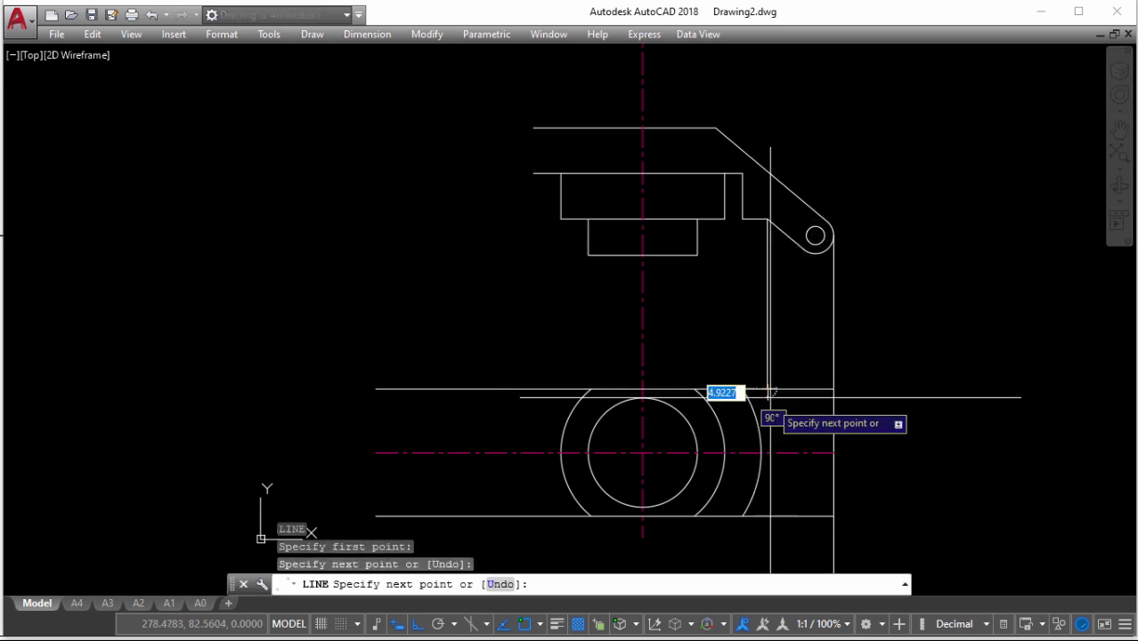
{"action": "left_click", "coordinate": [767, 516]}
{"action": "key", "text": "Escape"}
Erase the new line's upper segment, leaving the vertical edge in the plan view
{"action": "left_click", "coordinate": [775, 336]}
{"action": "left_click", "coordinate": [733, 325]}
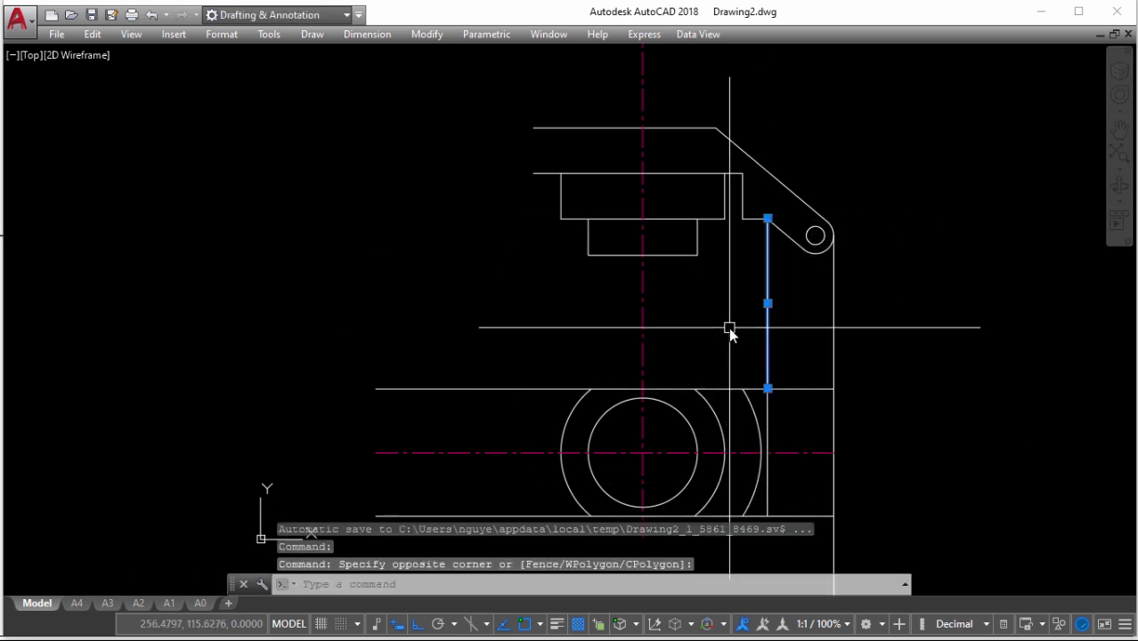
{"action": "type", "text": "e"}
{"action": "key", "text": "Return"}
{"action": "key", "text": "Escape"}
{"action": "key", "text": "Return"}
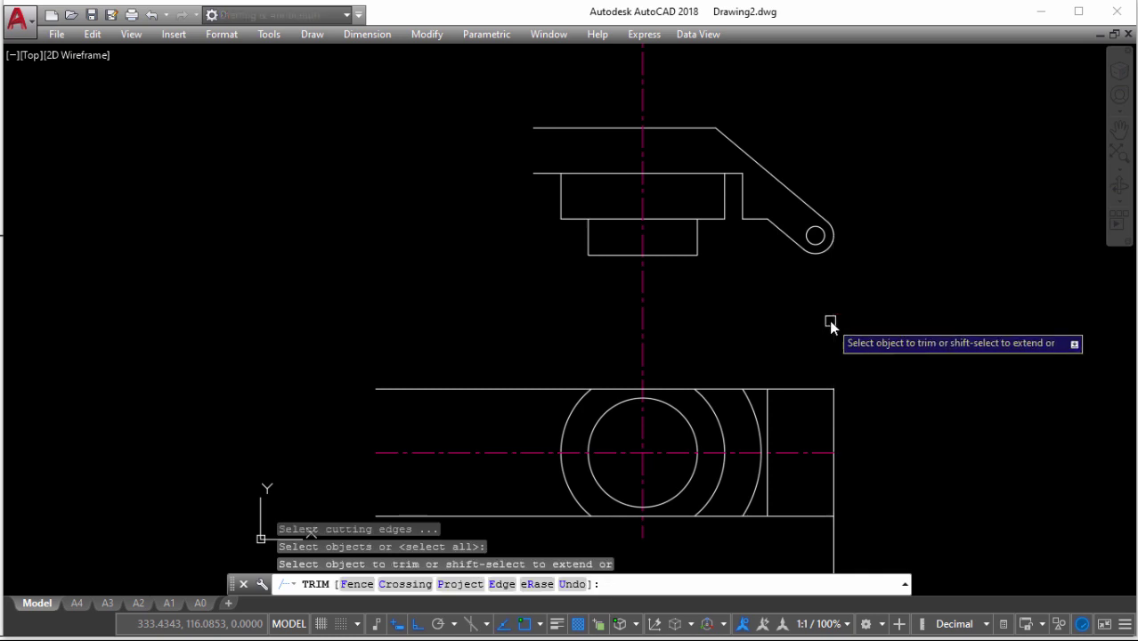
{"action": "scroll", "coordinate": [860, 365], "scroll_direction": "down", "scroll_amount": 2}
{"action": "key", "text": "Escape"}
{"action": "scroll", "coordinate": [703, 394], "scroll_direction": "down", "scroll_amount": 1}
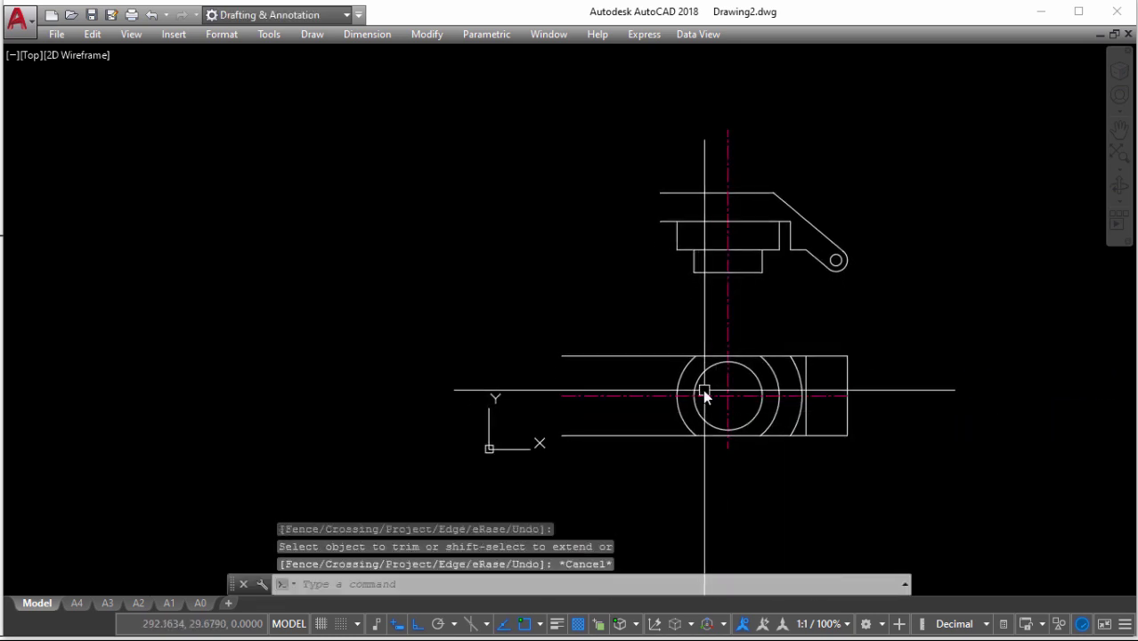
{"action": "scroll", "coordinate": [703, 373], "scroll_direction": "up", "scroll_amount": 1}
{"action": "key", "text": "alt+Tab"}
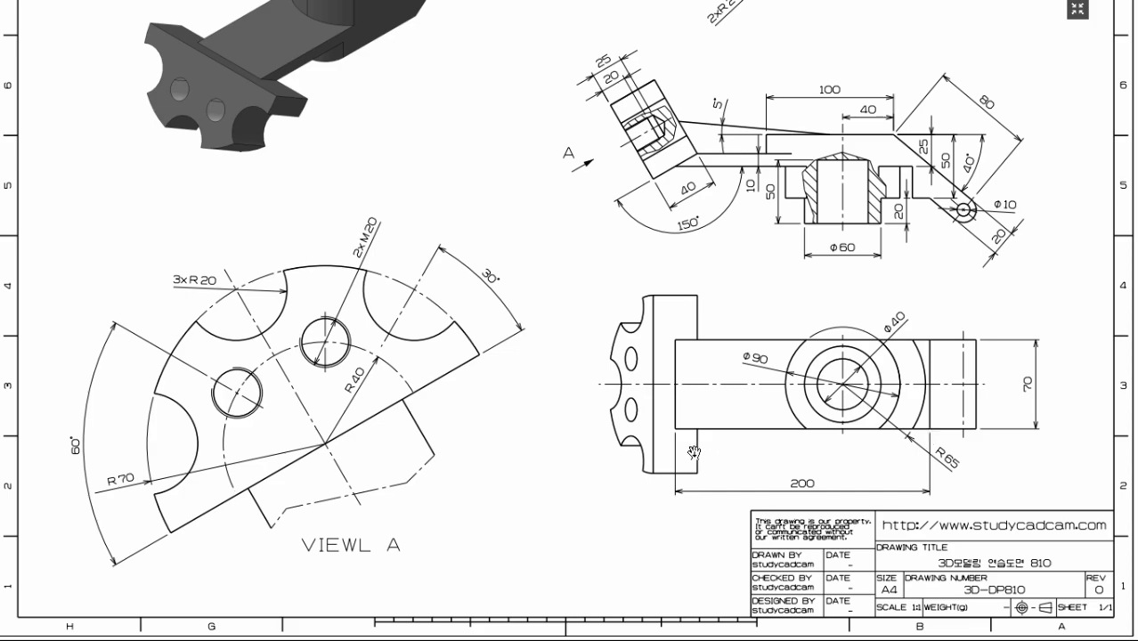
Offset the vertical edge line 200 to the left to form the block's left end
{"action": "key", "text": "alt+Tab"}
{"action": "type", "text": "o"}
{"action": "key", "text": "Return"}
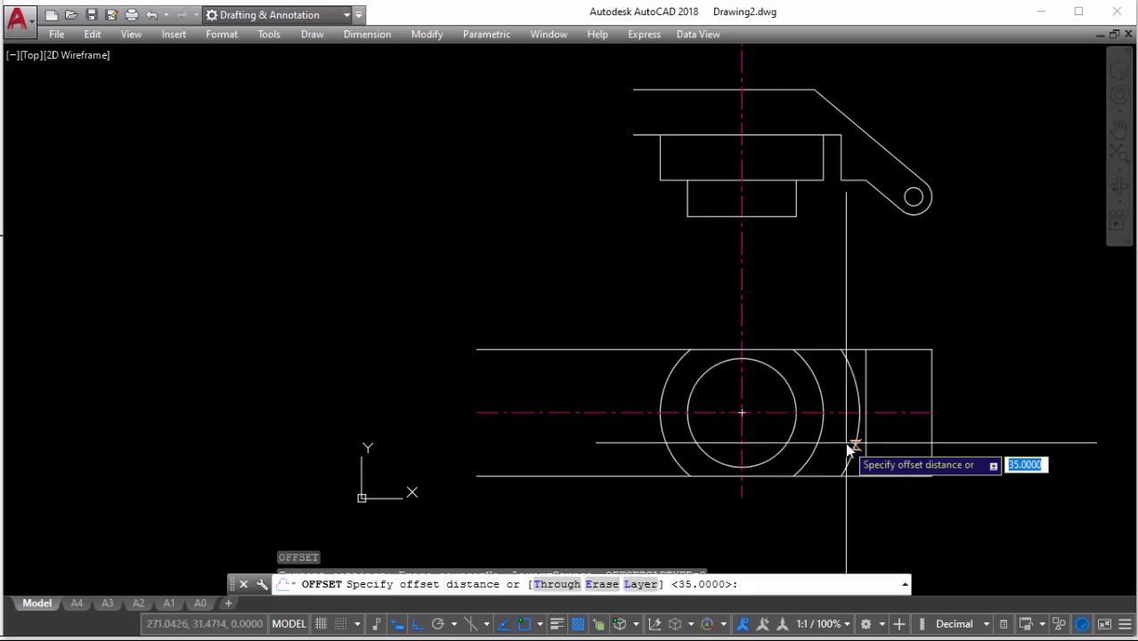
{"action": "type", "text": "200"}
{"action": "key", "text": "Return"}
{"action": "left_click", "coordinate": [866, 381]}
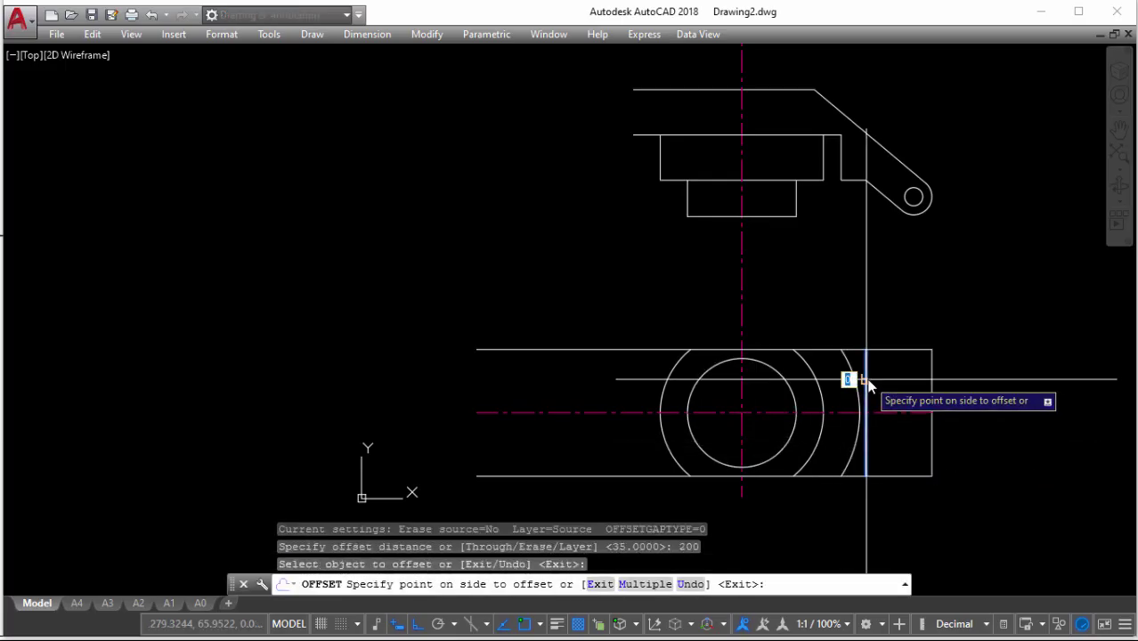
{"action": "left_click", "coordinate": [615, 405]}
{"action": "key", "text": "Return"}
Trim the short stub outside the block and compare with the reference drawing
{"action": "type", "text": "tr"}
{"action": "key", "text": "Return"}
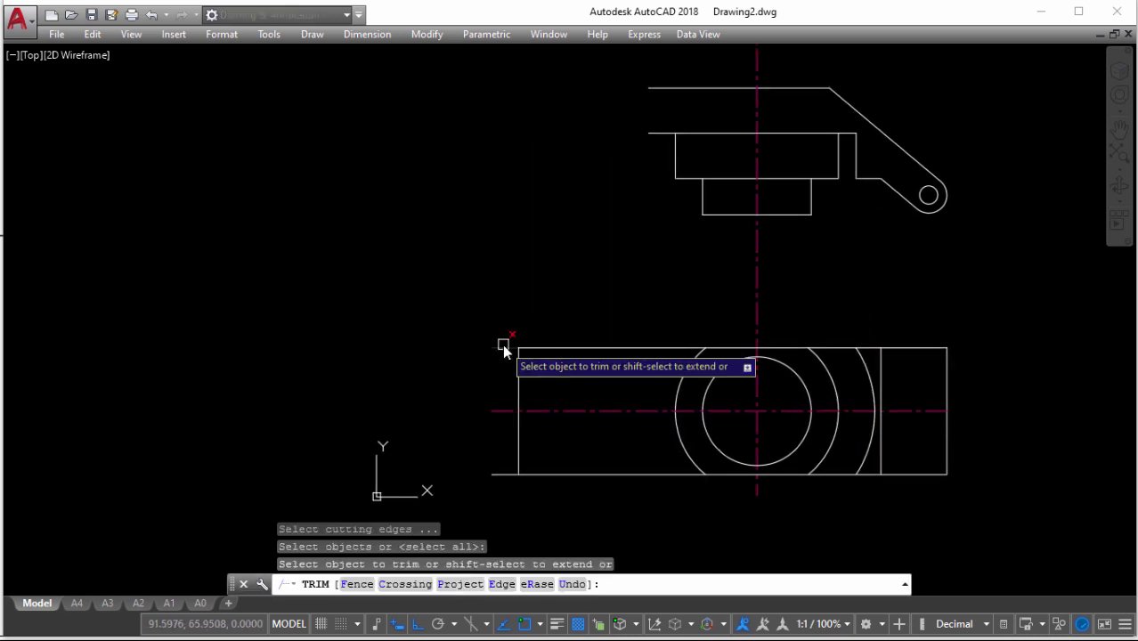
{"action": "left_click", "coordinate": [497, 474]}
{"action": "key", "text": "Return"}
{"action": "key", "text": "alt+Tab"}
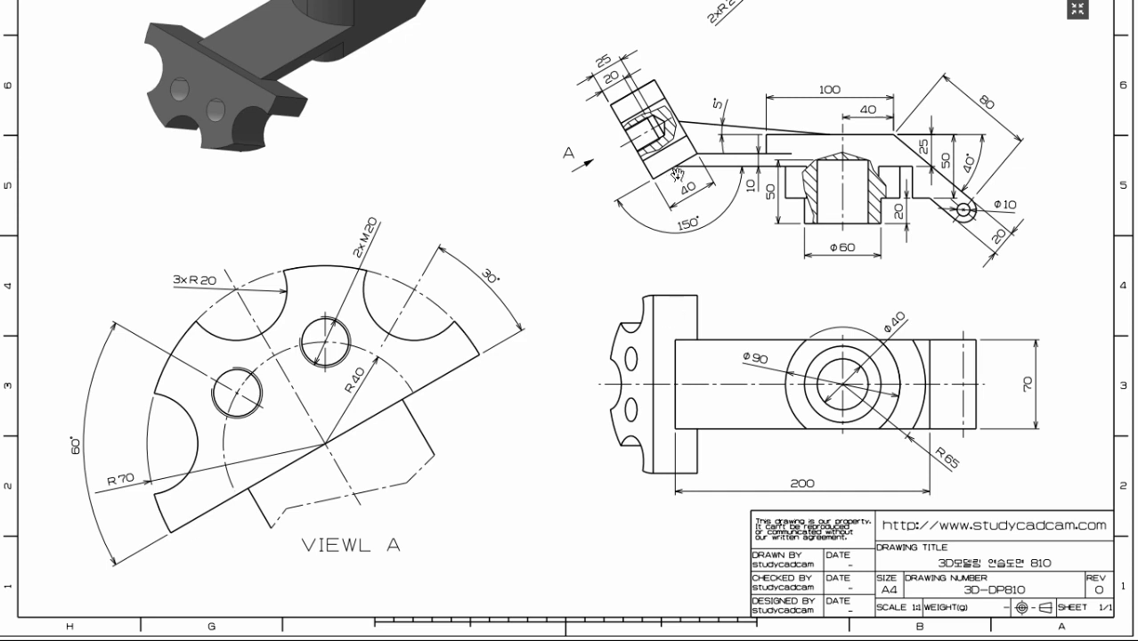
{"action": "key", "text": "alt+Tab"}
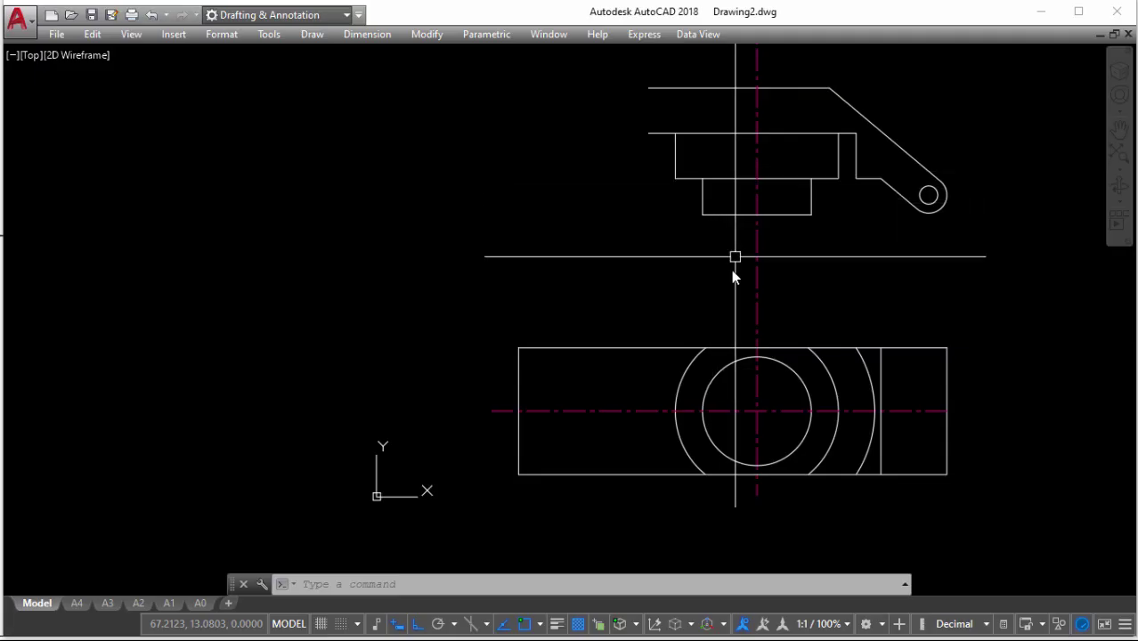
{"action": "key", "text": "alt+Tab"}
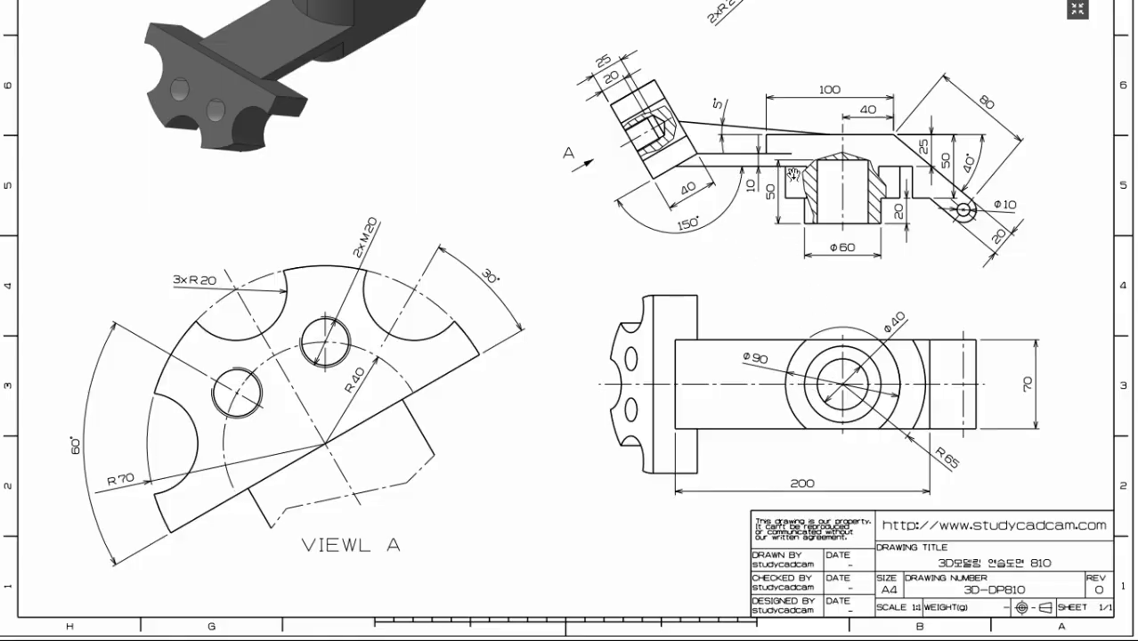
Draw a vertical line from the plan block's top-left corner up into the front view
{"action": "key", "text": "alt+Tab"}
{"action": "type", "text": "l"}
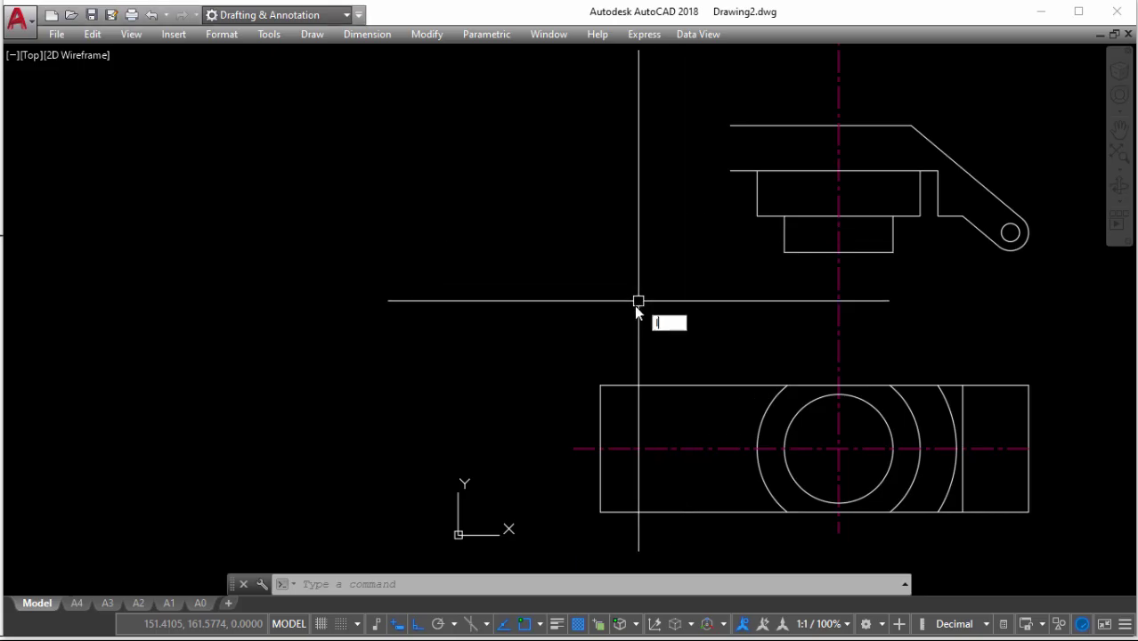
{"action": "key", "text": "Return"}
{"action": "left_click", "coordinate": [600, 385]}
{"action": "left_click", "coordinate": [614, 131]}
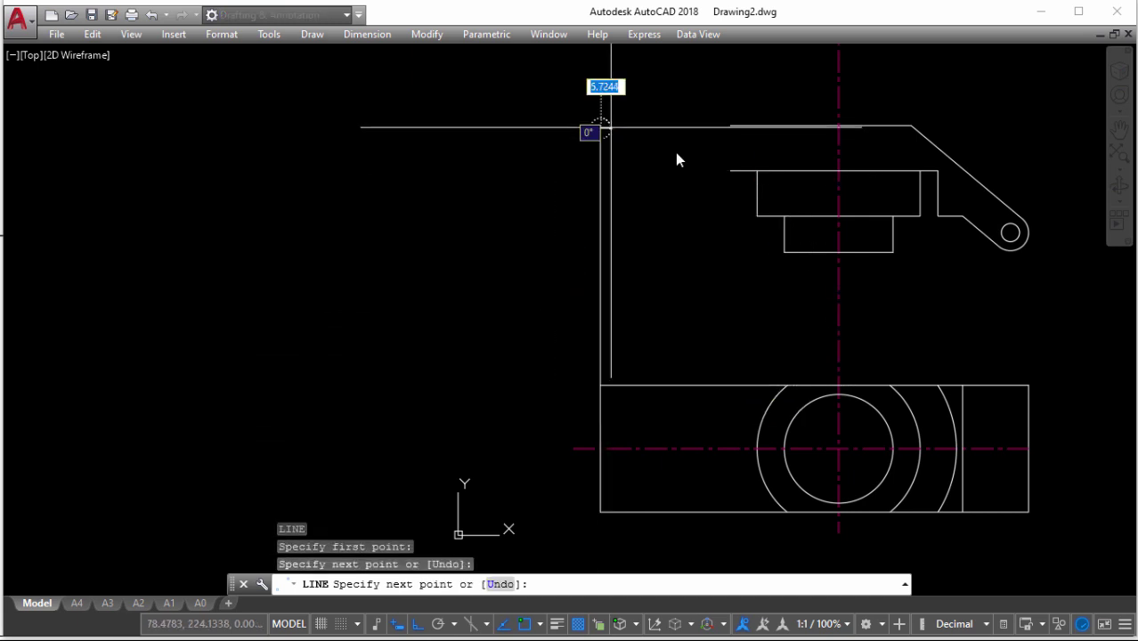
{"action": "key", "text": "Return"}
Stretch the front view's top line left to meet the new vertical line
{"action": "left_click", "coordinate": [801, 170]}
{"action": "left_click", "coordinate": [731, 170]}
{"action": "key", "text": "Escape"}
{"action": "left_click", "coordinate": [602, 182]}
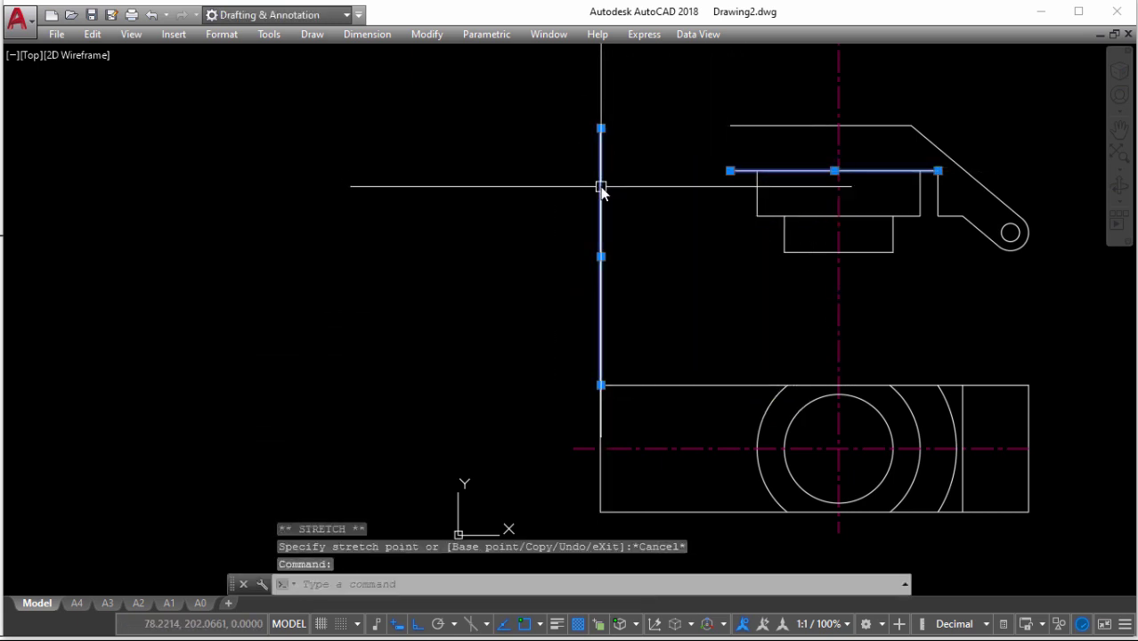
{"action": "left_click", "coordinate": [731, 170]}
{"action": "left_click", "coordinate": [599, 170]}
{"action": "key", "text": "Escape"}
Erase the extra vertical line
{"action": "type", "text": "tr"}
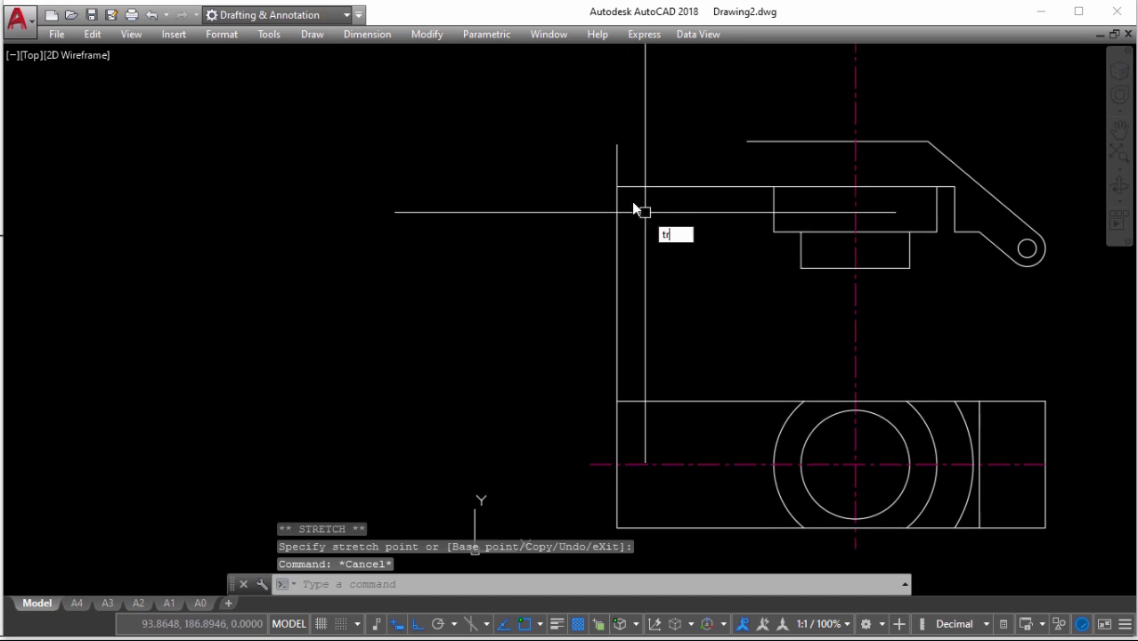
{"action": "key", "text": "Return"}
{"action": "key", "text": "Return"}
{"action": "key", "text": "Escape"}
{"action": "left_click", "coordinate": [618, 212]}
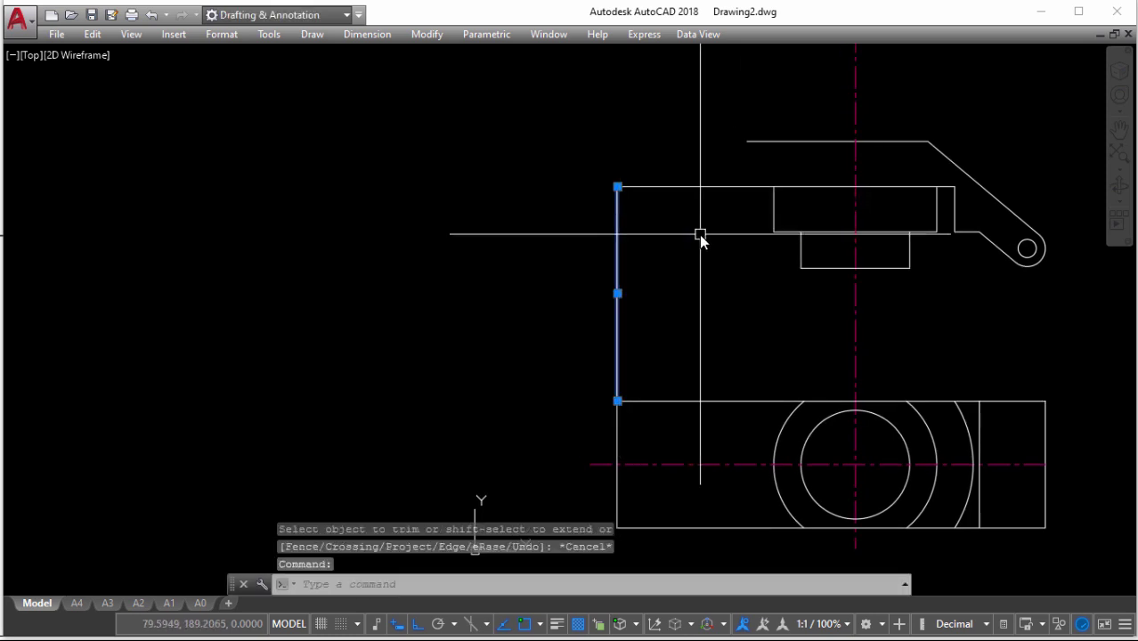
{"action": "type", "text": "e"}
{"action": "key", "text": "Return"}
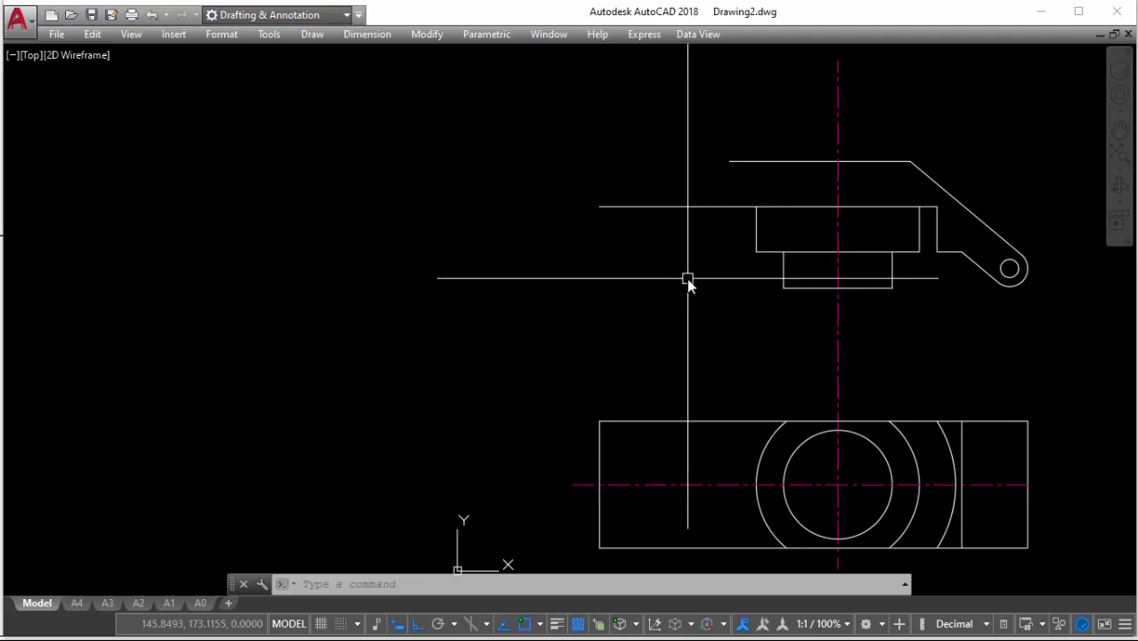
Offset the base block's top line upward to add a line 10 above it
{"action": "type", "text": "o"}
{"action": "key", "text": "Return"}
{"action": "type", "text": "20"}
{"action": "key", "text": "Return"}
{"action": "left_click", "coordinate": [689, 206]}
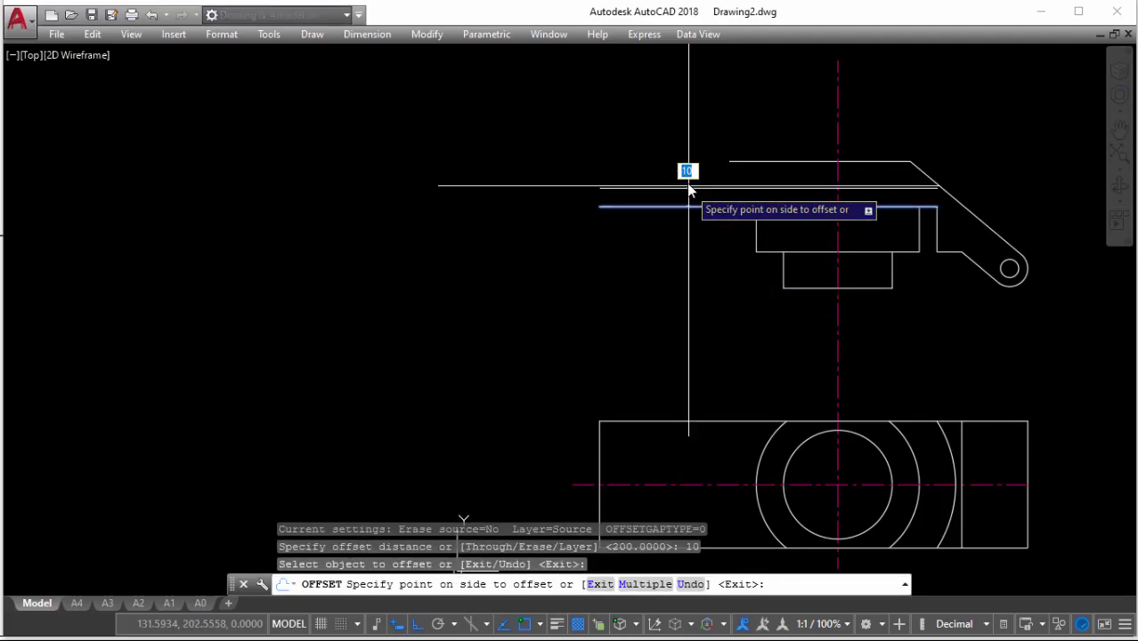
{"action": "left_click", "coordinate": [686, 174]}
{"action": "key", "text": "Escape"}
{"action": "key", "text": "alt+Tab"}
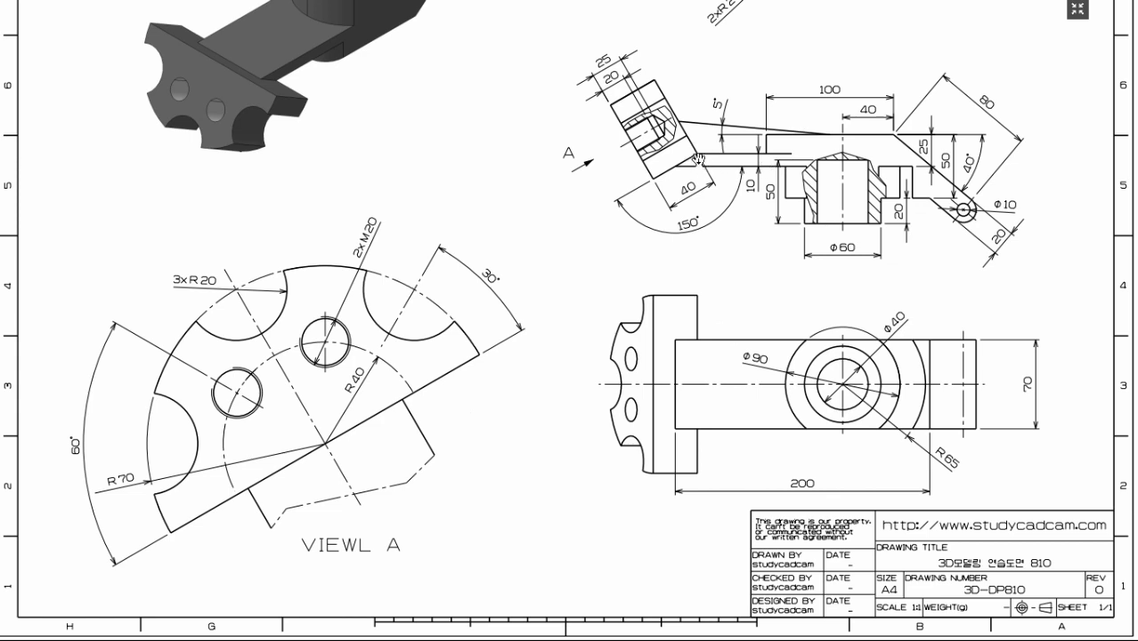
{"action": "key", "text": "alt+Tab"}
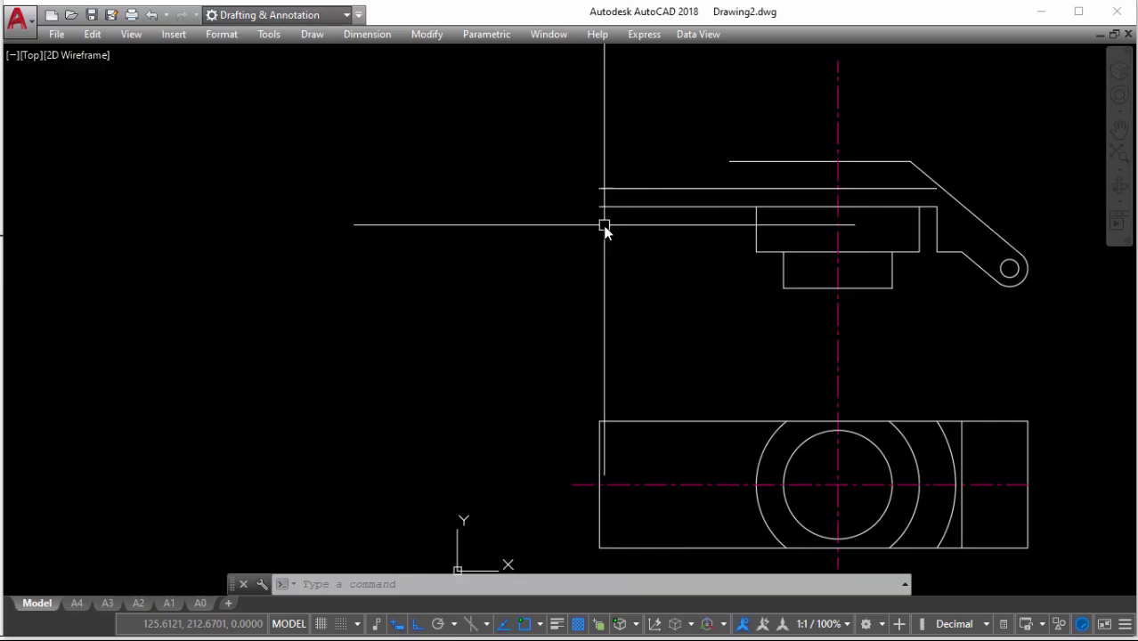
Draw a short horizontal line leftward from the base's top-left corner
{"action": "type", "text": "l"}
{"action": "key", "text": "Return"}
{"action": "left_click", "coordinate": [603, 207]}
{"action": "left_click", "coordinate": [441, 243]}
{"action": "key", "text": "Return"}
{"action": "left_click", "coordinate": [508, 207]}
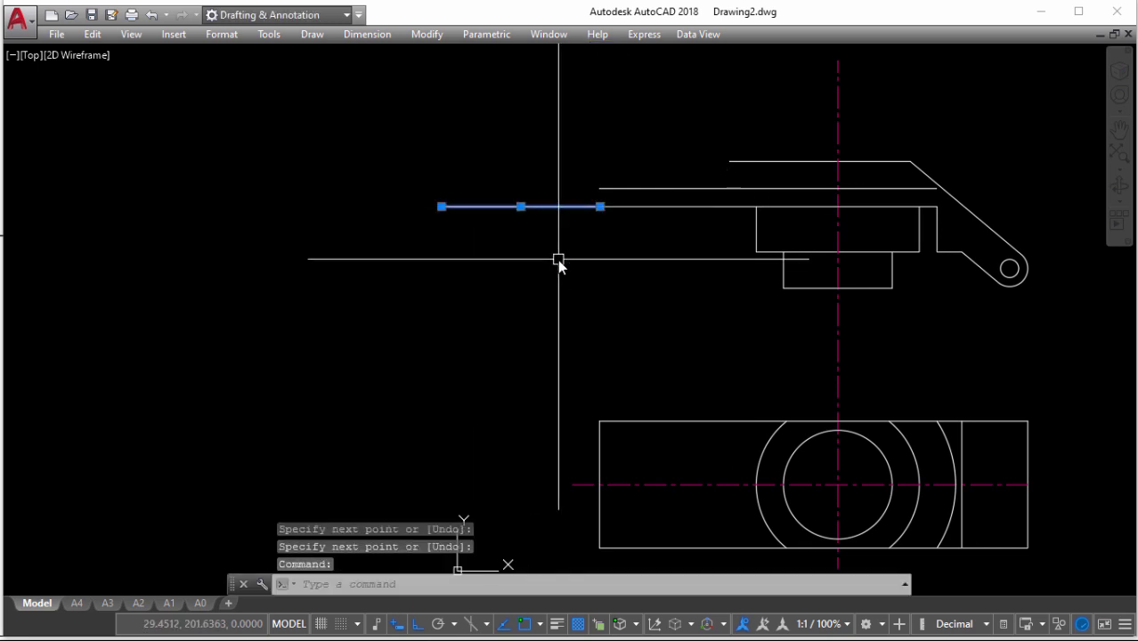
Rotate the new line 30° about its endpoint
{"action": "type", "text": "ro"}
{"action": "key", "text": "Return"}
{"action": "left_click", "coordinate": [600, 206]}
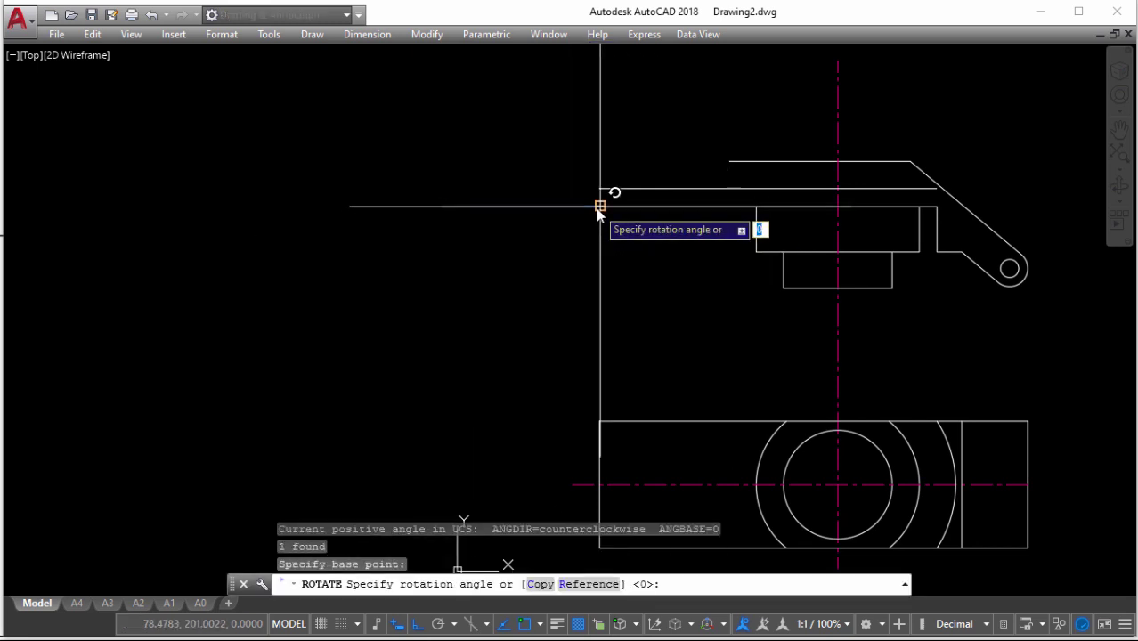
{"action": "type", "text": "30"}
{"action": "key", "text": "Return"}
{"action": "middle_click_drag", "start_coordinate": [598, 259], "coordinate": [593, 262]}
Extend the slanted line to the arm's upper edge and trim off the leftover stub
{"action": "type", "text": "ex"}
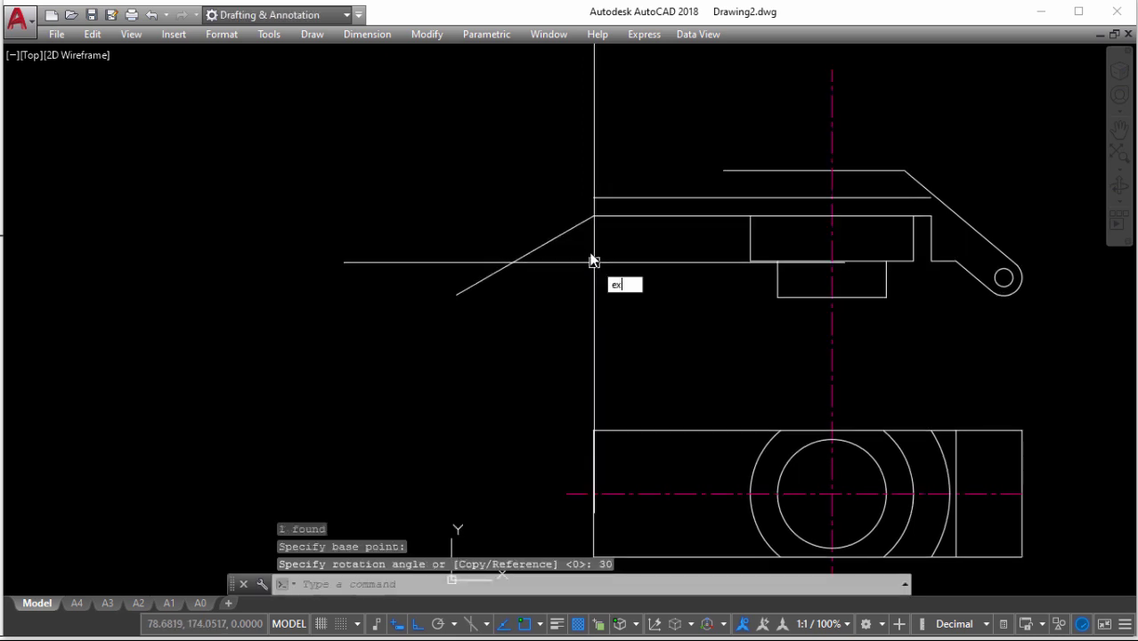
{"action": "key", "text": "Return"}
{"action": "key", "text": "Return"}
{"action": "left_click", "coordinate": [582, 226]}
{"action": "key", "text": "Escape"}
{"action": "type", "text": "tr"}
{"action": "key", "text": "Return"}
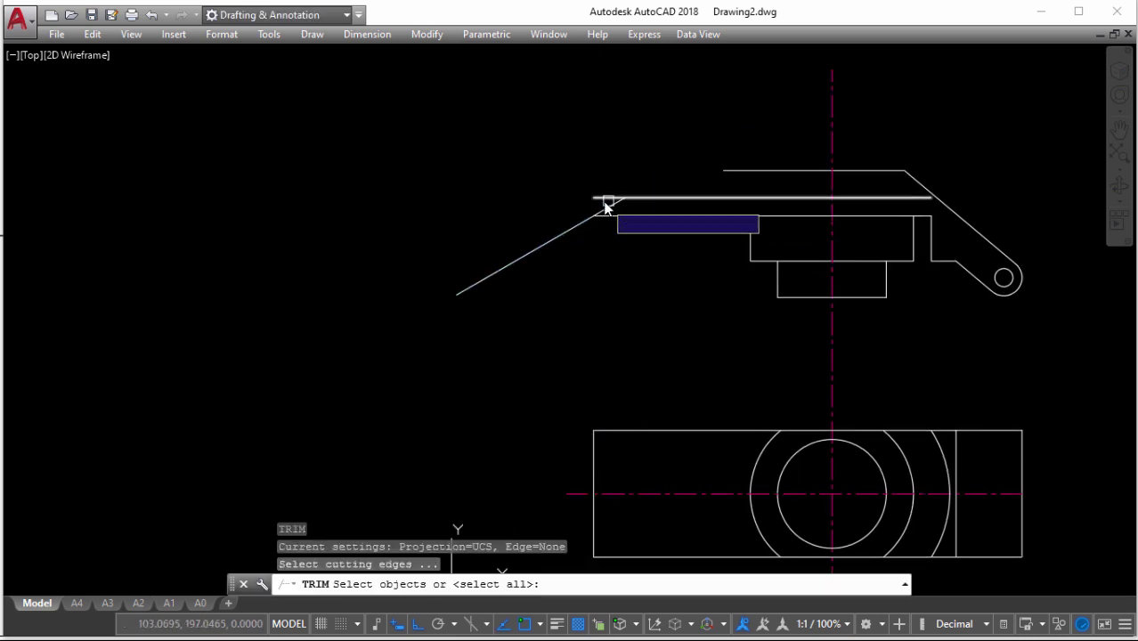
{"action": "key", "text": "Return"}
{"action": "left_click", "coordinate": [604, 199]}
{"action": "key", "text": "alt+Tab"}
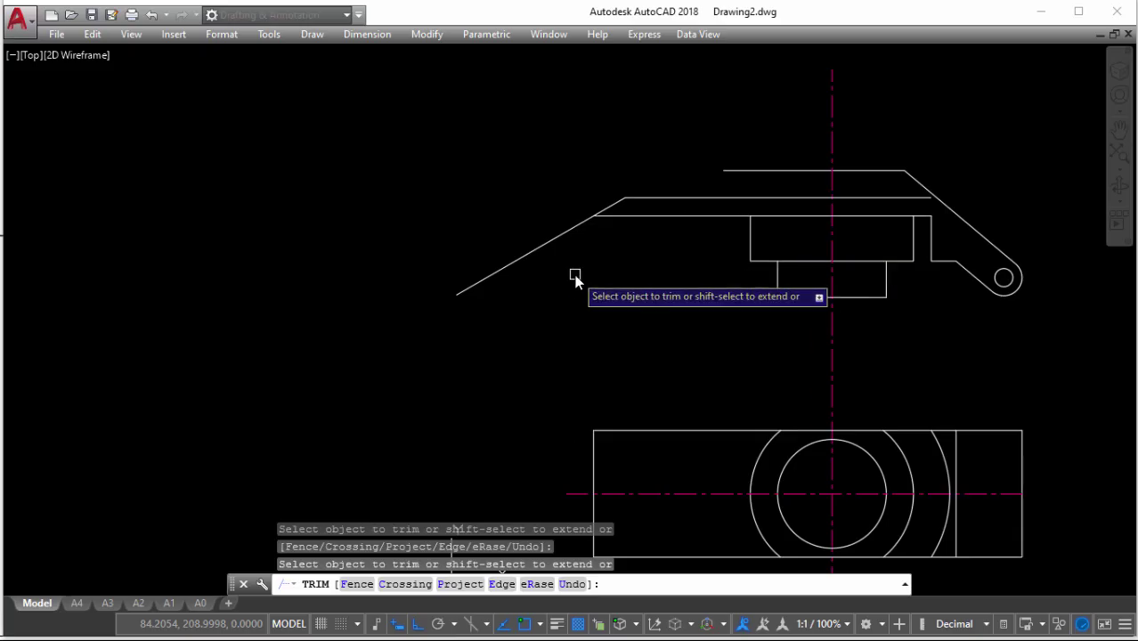
{"action": "key", "text": "Escape"}
Draw a 40 by 70 rectangle to the left of the slanted line
{"action": "type", "text": "rec"}
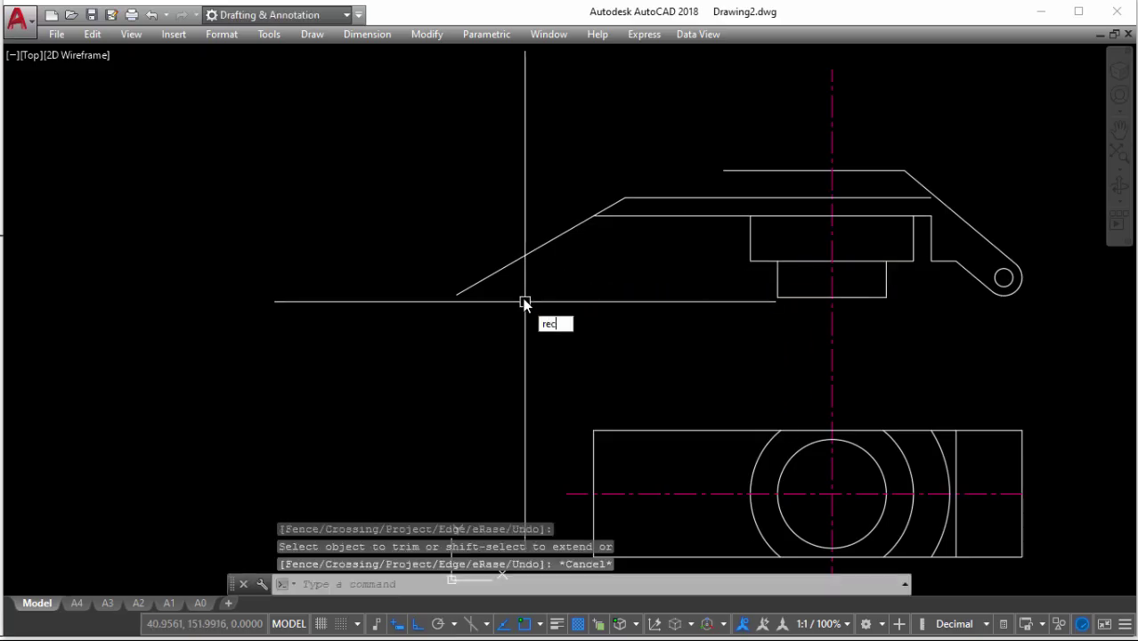
{"action": "key", "text": "Return"}
{"action": "left_click", "coordinate": [299, 330]}
{"action": "type", "text": "40"}
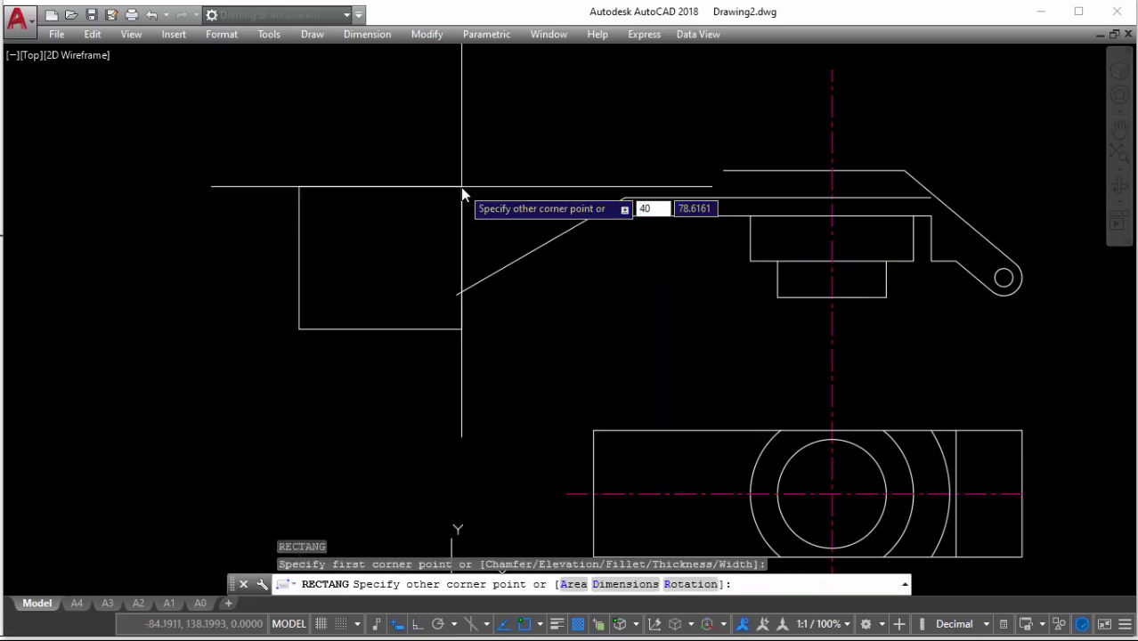
{"action": "key", "text": "Tab"}
{"action": "type", "text": "70"}
{"action": "key", "text": "Return"}
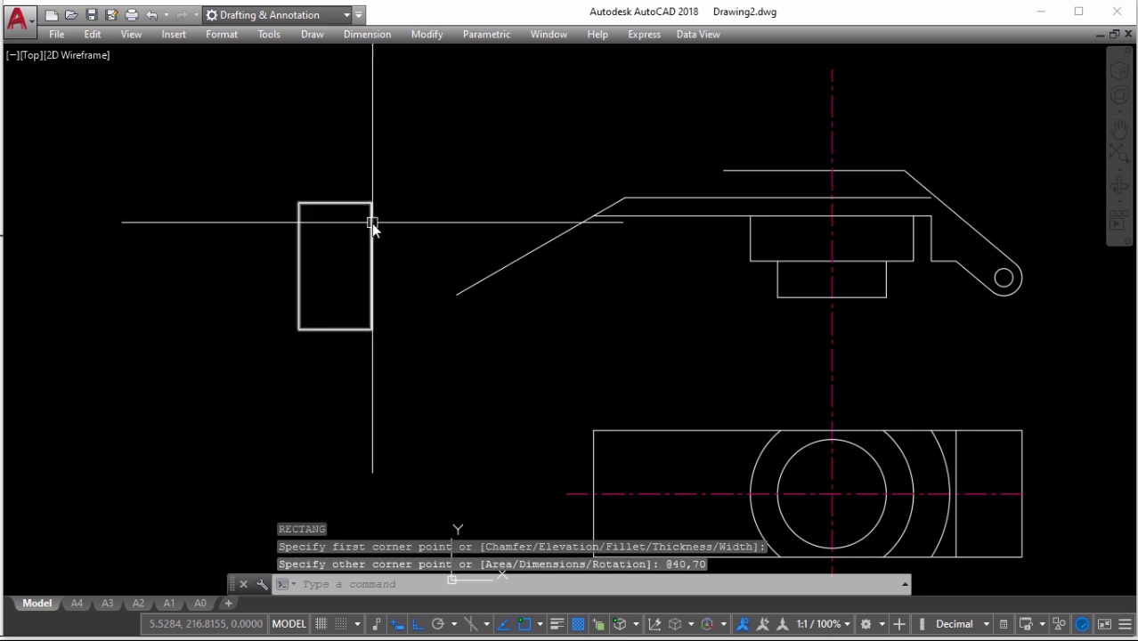
Align the rectangle's bottom edge along the slanted line without scaling it
{"action": "left_click", "coordinate": [372, 223]}
{"action": "type", "text": "al"}
{"action": "key", "text": "Return"}
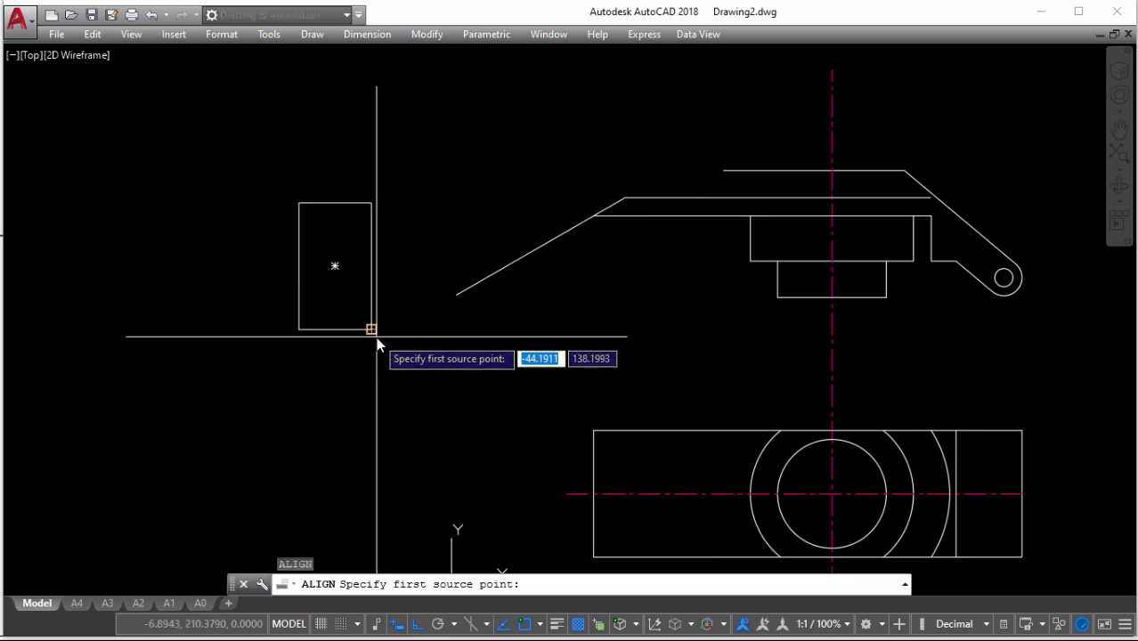
{"action": "left_click", "coordinate": [372, 330]}
{"action": "left_click", "coordinate": [626, 198]}
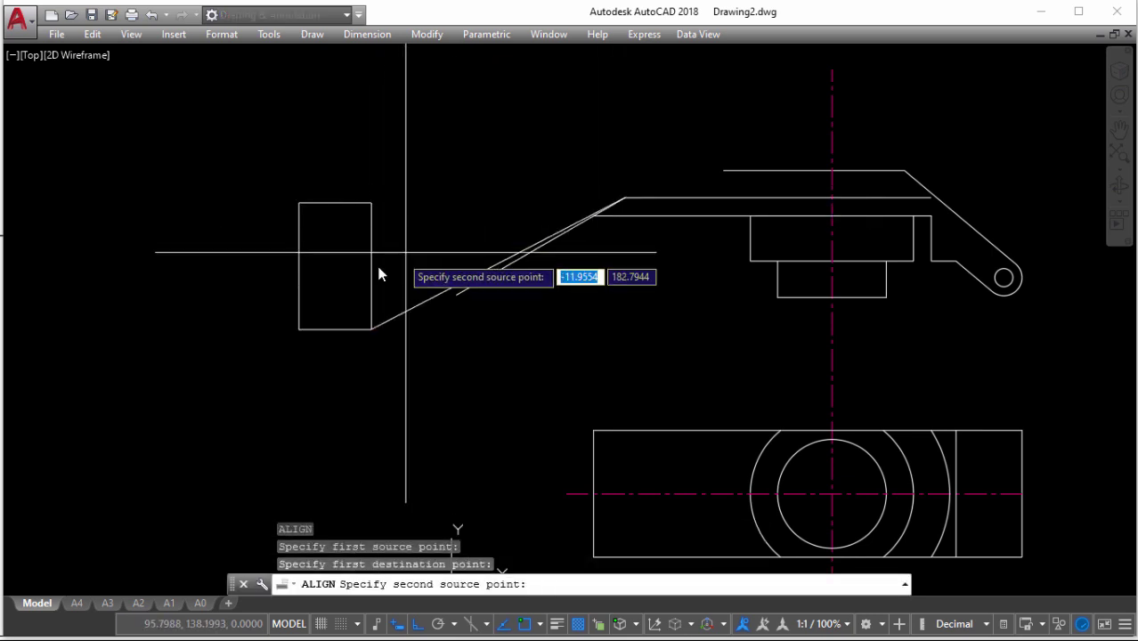
{"action": "left_click", "coordinate": [300, 330]}
{"action": "left_click", "coordinate": [502, 273]}
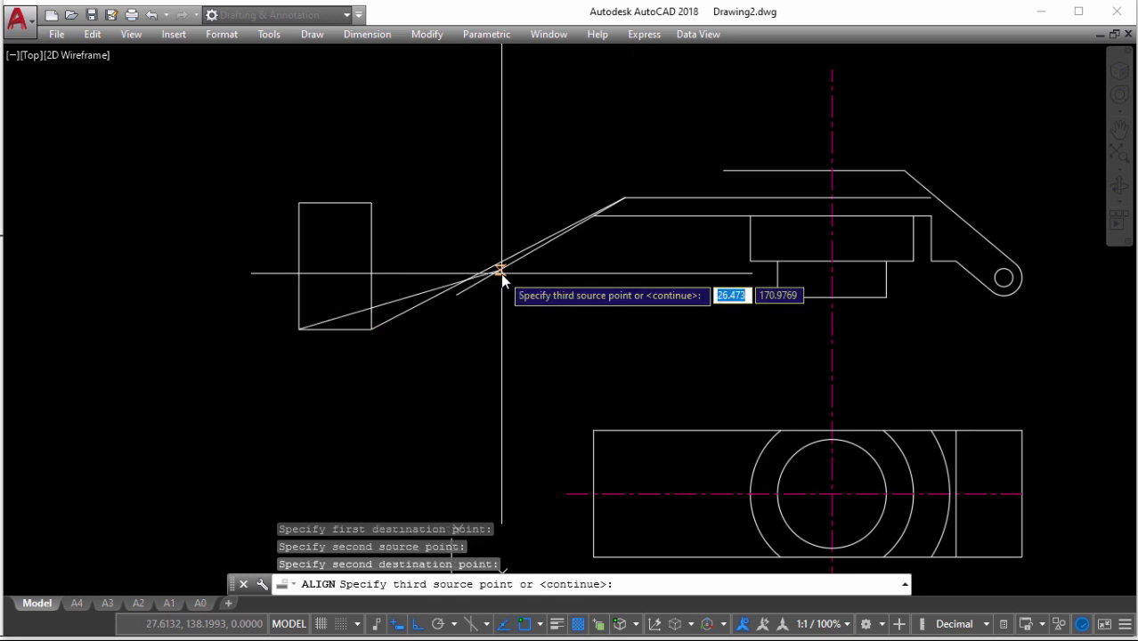
{"action": "key", "text": "Return"}
{"action": "left_click", "coordinate": [538, 333]}
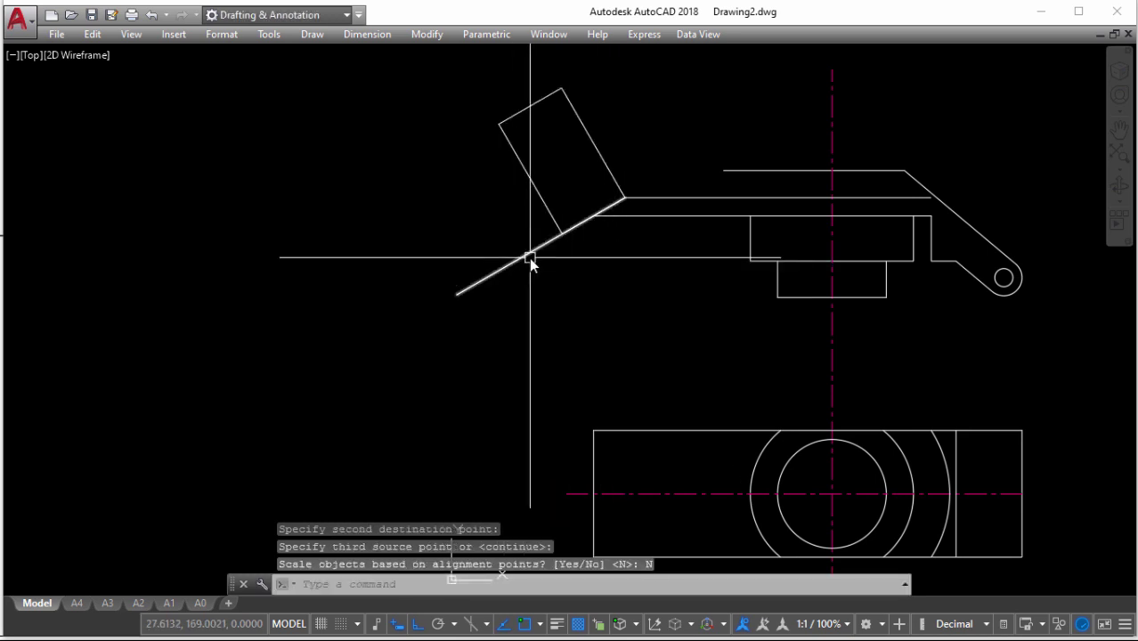
{"action": "left_click", "coordinate": [531, 253]}
Scroll the reference sheet to show the top view above the front view
{"action": "scroll", "coordinate": [606, 263], "scroll_direction": "down", "scroll_amount": 3}
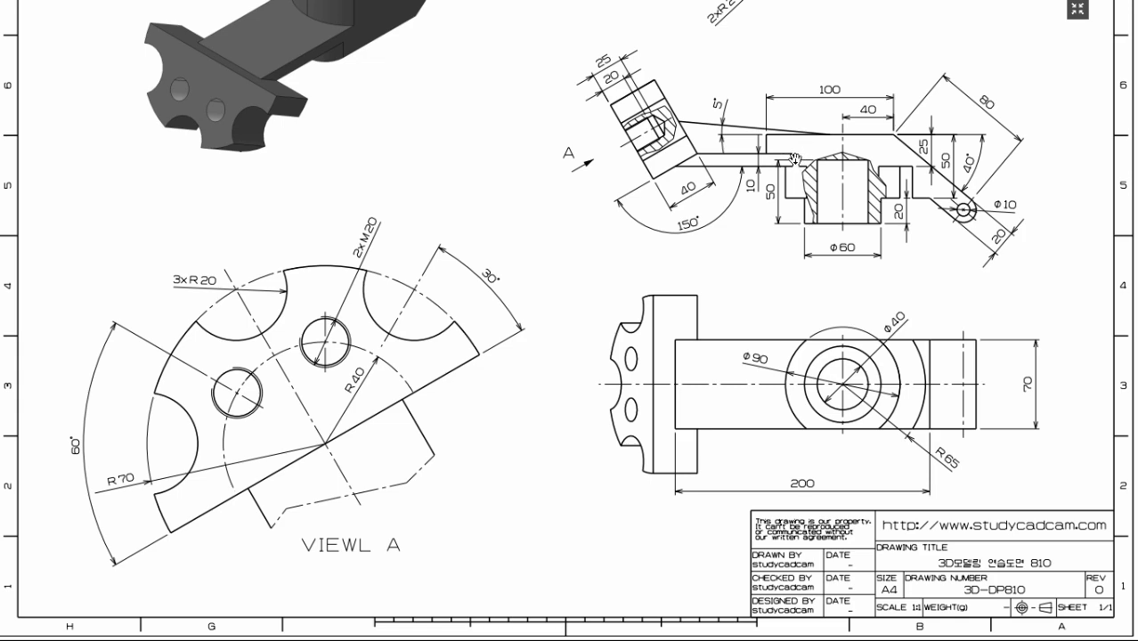
{"action": "scroll", "coordinate": [792, 119], "scroll_direction": "up", "scroll_amount": 3}
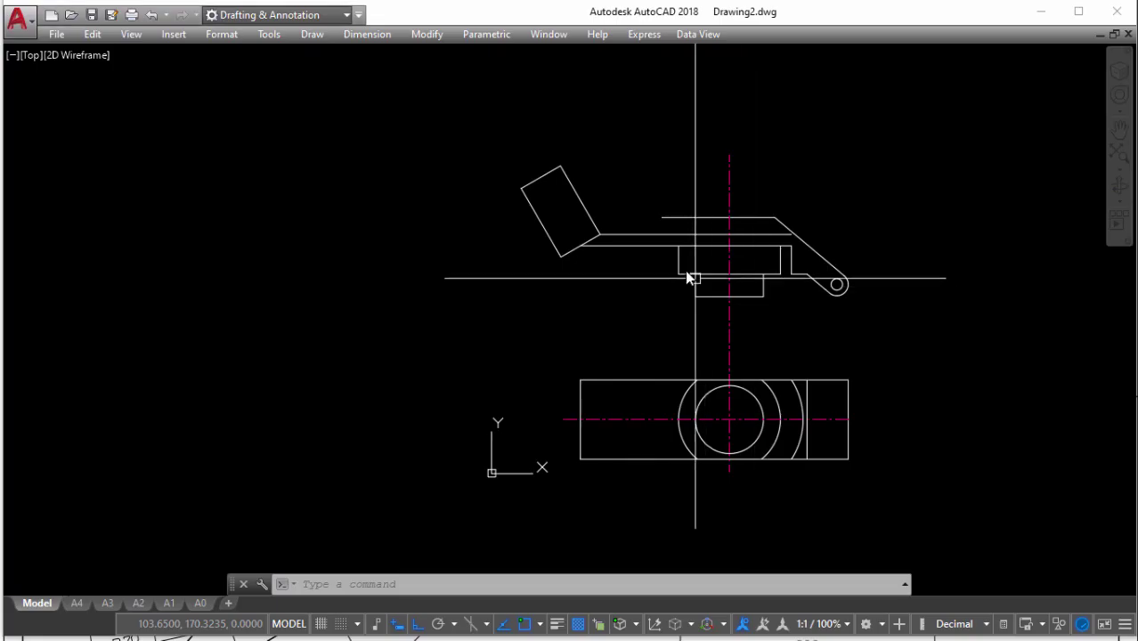
Start a tracked line, then abandon it to recheck the reference
{"action": "scroll", "coordinate": [686, 273], "scroll_direction": "up", "scroll_amount": 4}
{"action": "middle_click_drag", "start_coordinate": [708, 258], "coordinate": [698, 270]}
{"action": "type", "text": "l"}
{"action": "key", "text": "Return"}
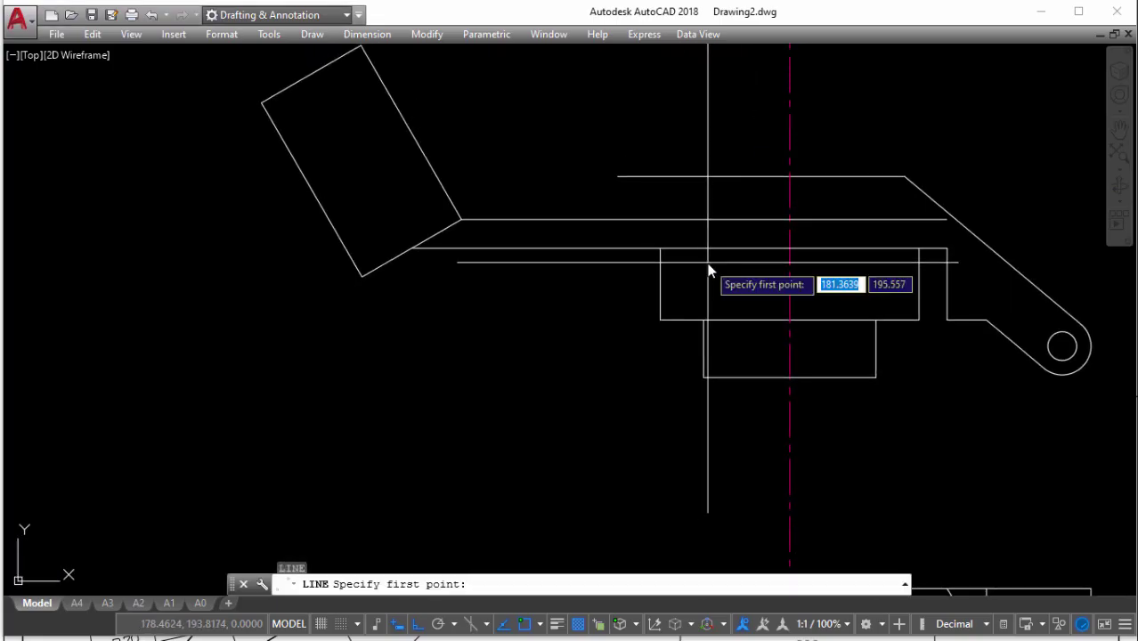
{"action": "type", "text": "tk"}
{"action": "key", "text": "Return"}
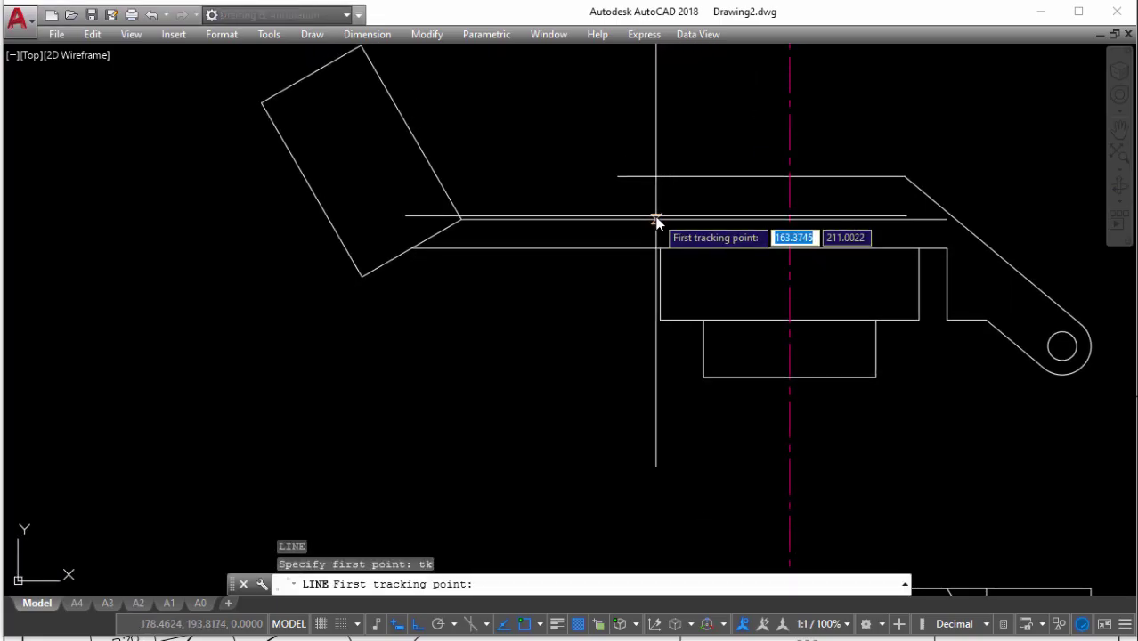
{"action": "key", "text": "Escape"}
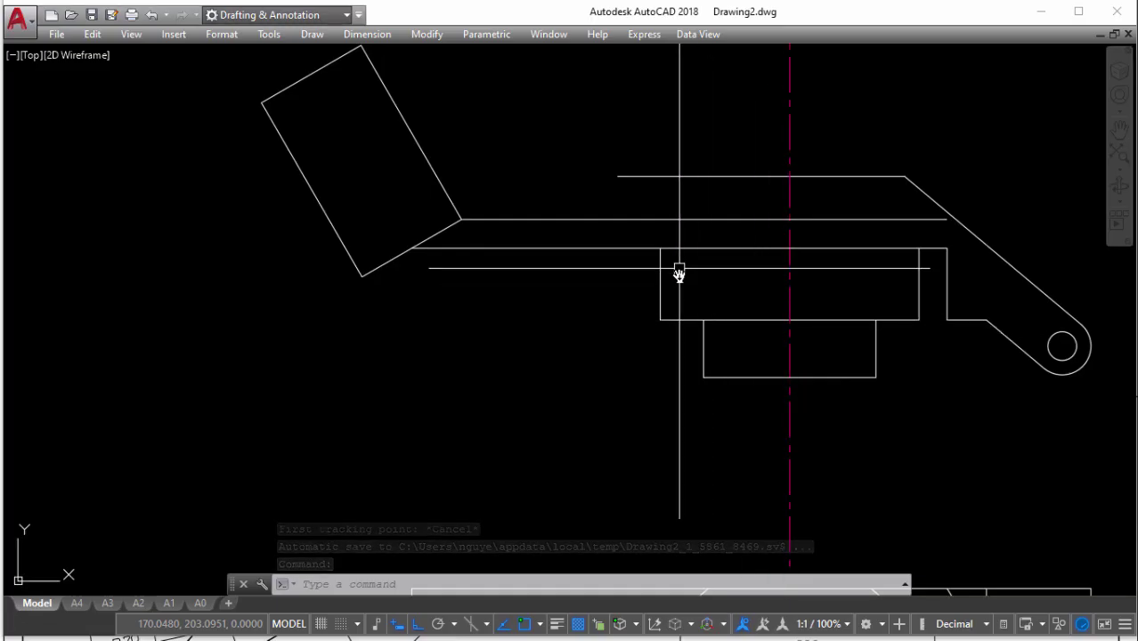
{"action": "scroll", "coordinate": [695, 215], "scroll_direction": "down", "scroll_amount": 3}
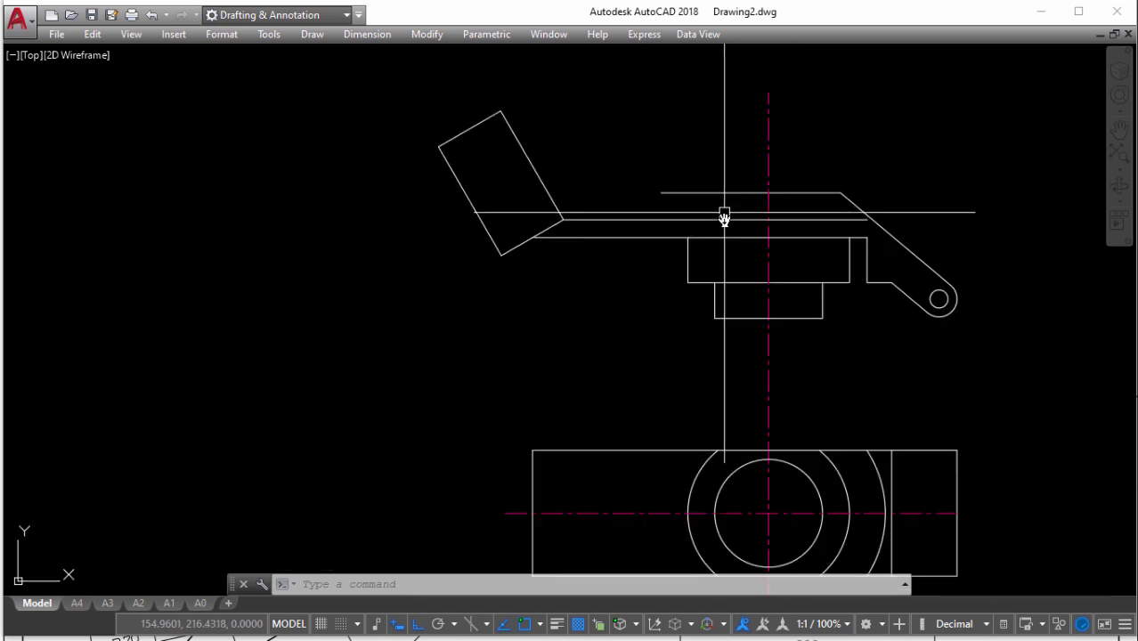
{"action": "scroll", "coordinate": [733, 212], "scroll_direction": "up", "scroll_amount": 3}
{"action": "middle_click_drag", "start_coordinate": [732, 212], "coordinate": [732, 219]}
Dimension the arm's top edge to confirm its 100 length
{"action": "type", "text": "dli"}
{"action": "key", "text": "Return"}
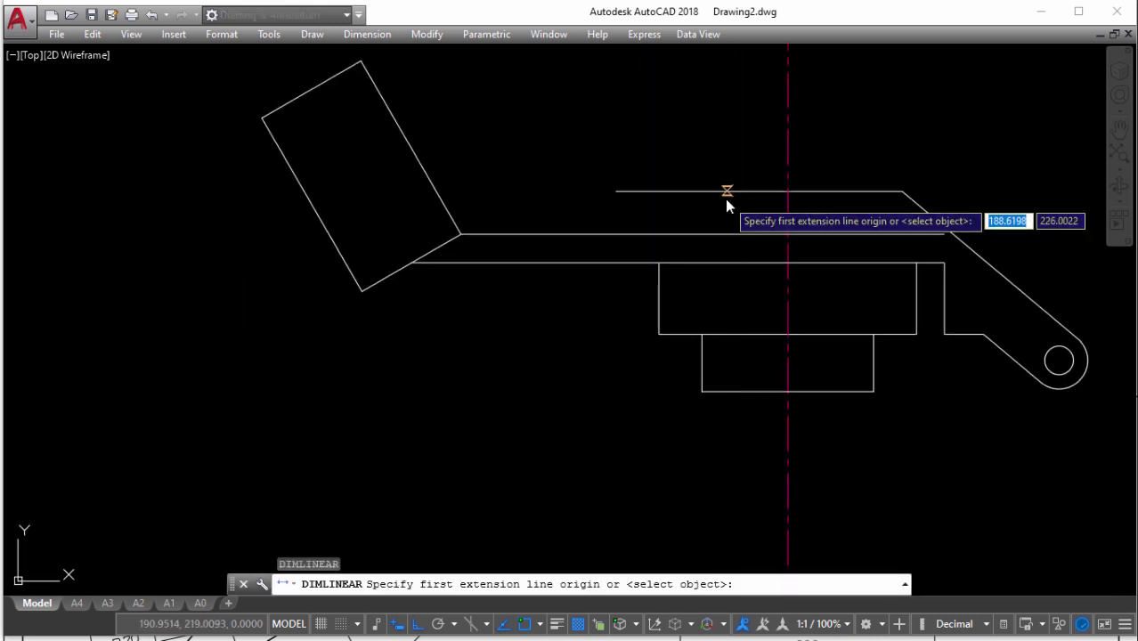
{"action": "key", "text": "Return"}
{"action": "left_click", "coordinate": [726, 190]}
{"action": "left_click", "coordinate": [731, 164]}
Draw a vertical line from the top edge's left end down to the edge below
{"action": "type", "text": "l"}
{"action": "key", "text": "Return"}
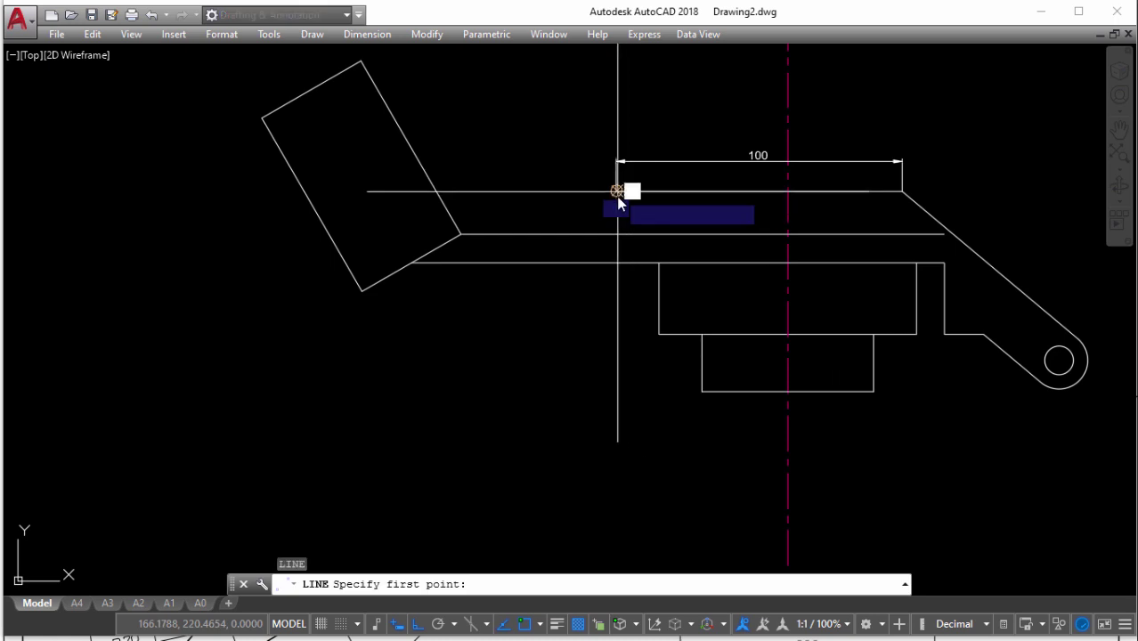
{"action": "left_click", "coordinate": [615, 191]}
{"action": "left_click", "coordinate": [614, 233]}
{"action": "key", "text": "Return"}
{"action": "scroll", "coordinate": [629, 223], "scroll_direction": "up", "scroll_amount": 2}
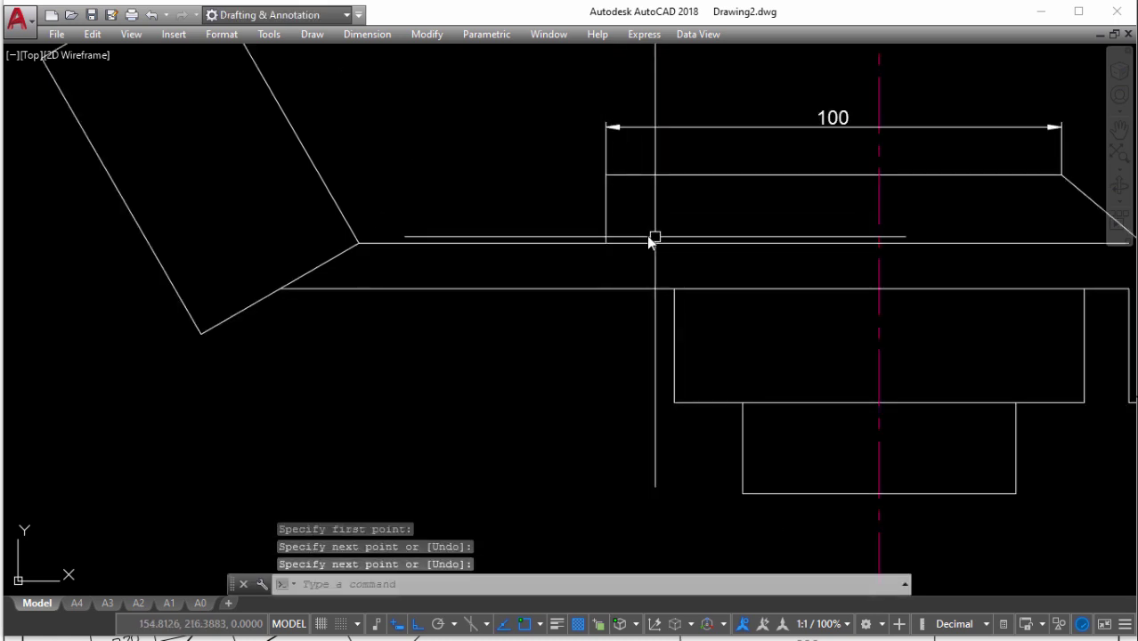
{"action": "scroll", "coordinate": [701, 244], "scroll_direction": "down", "scroll_amount": 2}
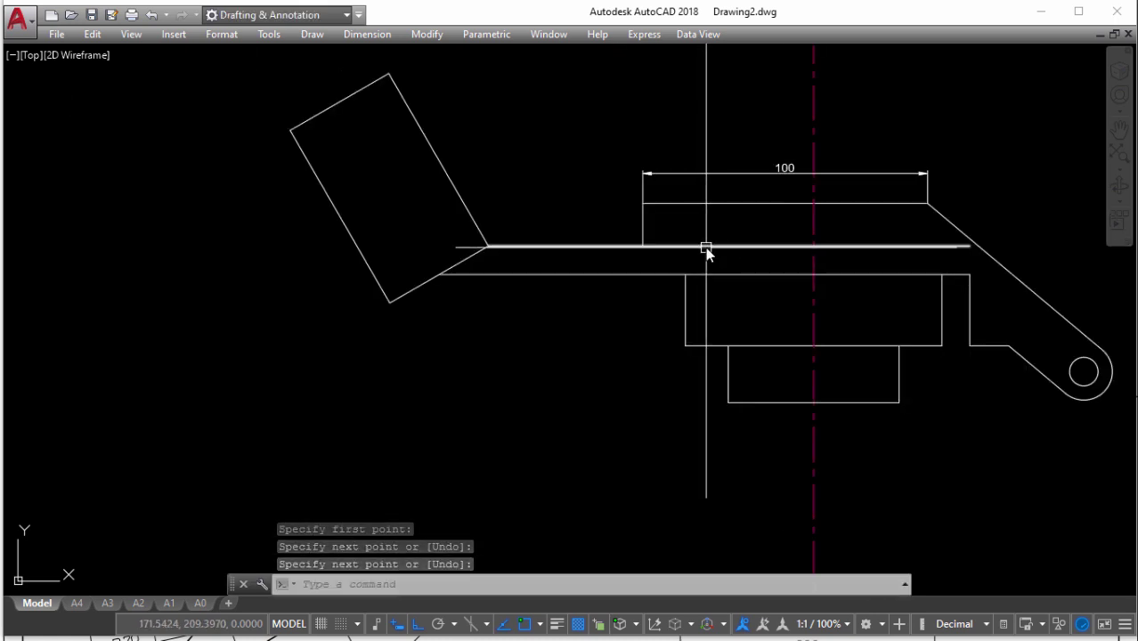
Draw a short vertical helper line tracked 20 from the step's corner
{"action": "type", "text": "l"}
{"action": "key", "text": "Return"}
{"action": "type", "text": "tk"}
{"action": "key", "text": "Return"}
{"action": "left_click", "coordinate": [643, 244]}
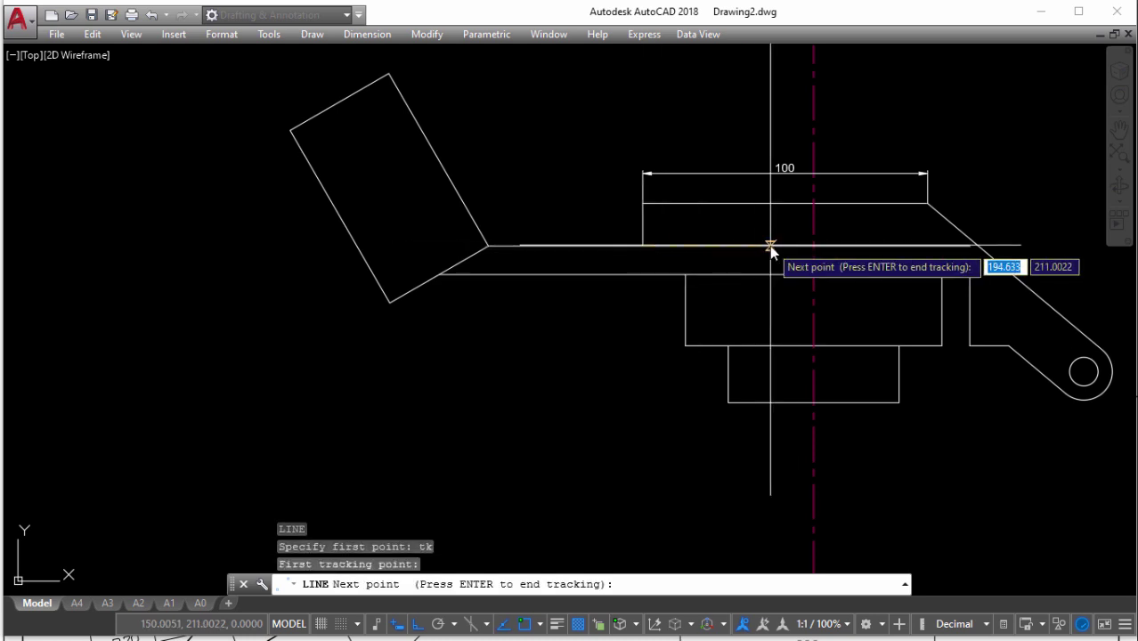
{"action": "type", "text": "20"}
{"action": "key", "text": "Return"}
{"action": "scroll", "coordinate": [733, 248], "scroll_direction": "up", "scroll_amount": 3}
{"action": "key", "text": "Return"}
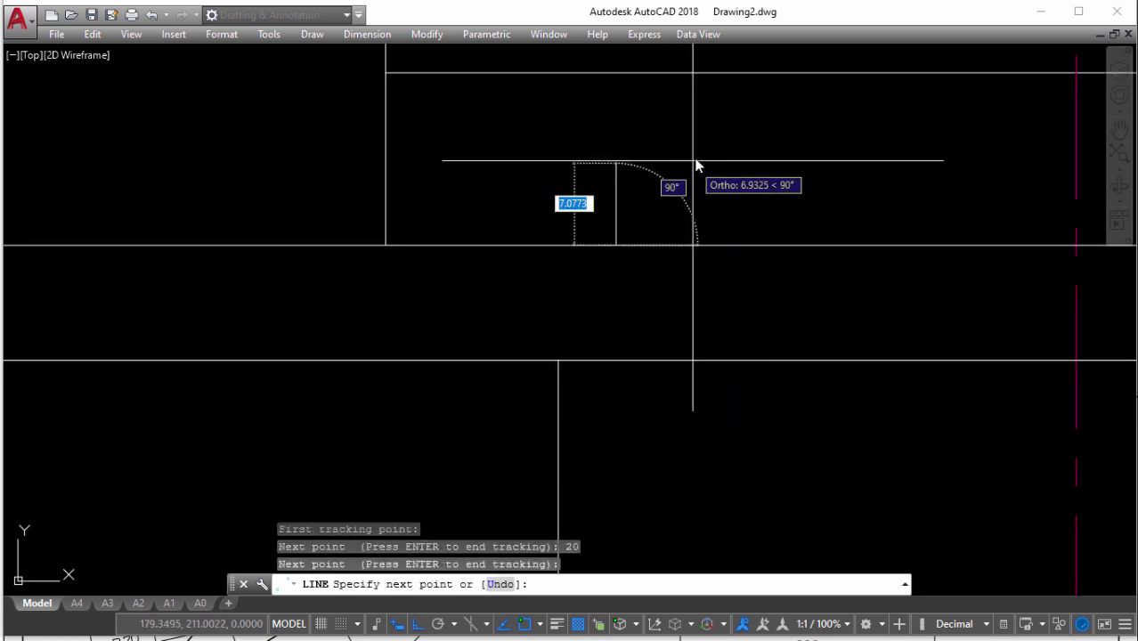
{"action": "left_click", "coordinate": [695, 140]}
{"action": "key", "text": "Return"}
{"action": "scroll", "coordinate": [698, 187], "scroll_direction": "down", "scroll_amount": 3}
Trim the lower line just past the vertical helper line
{"action": "type", "text": "tr"}
{"action": "key", "text": "Return"}
{"action": "key", "text": "Return"}
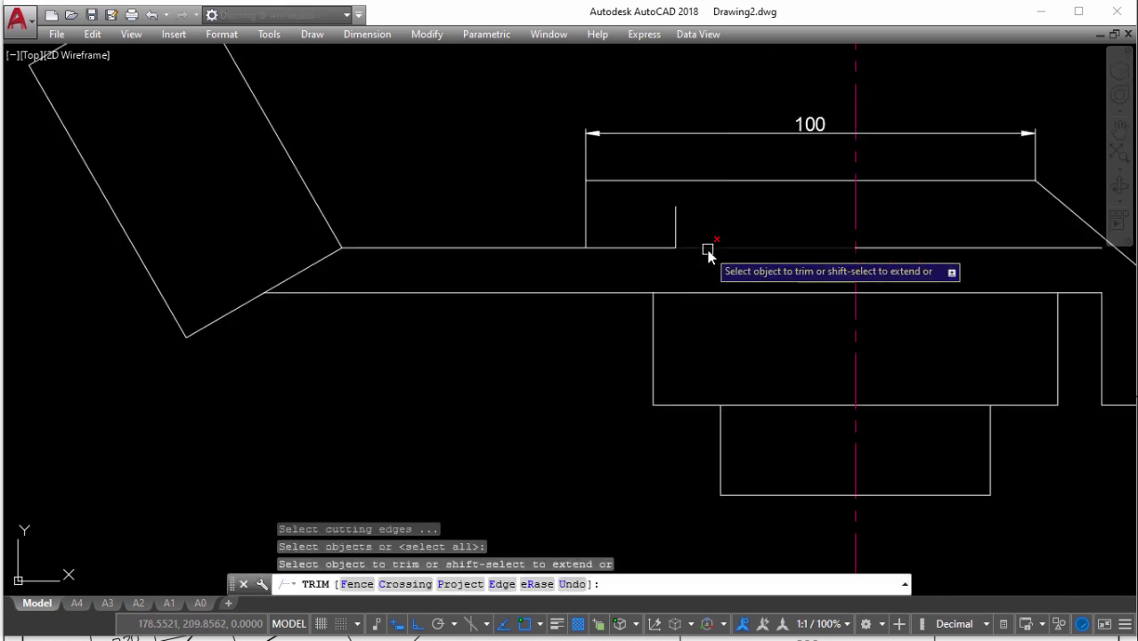
{"action": "key", "text": "Escape"}
{"action": "key", "text": "Return"}
{"action": "left_click", "coordinate": [675, 228]}
{"action": "key", "text": "Return"}
{"action": "left_click", "coordinate": [710, 246]}
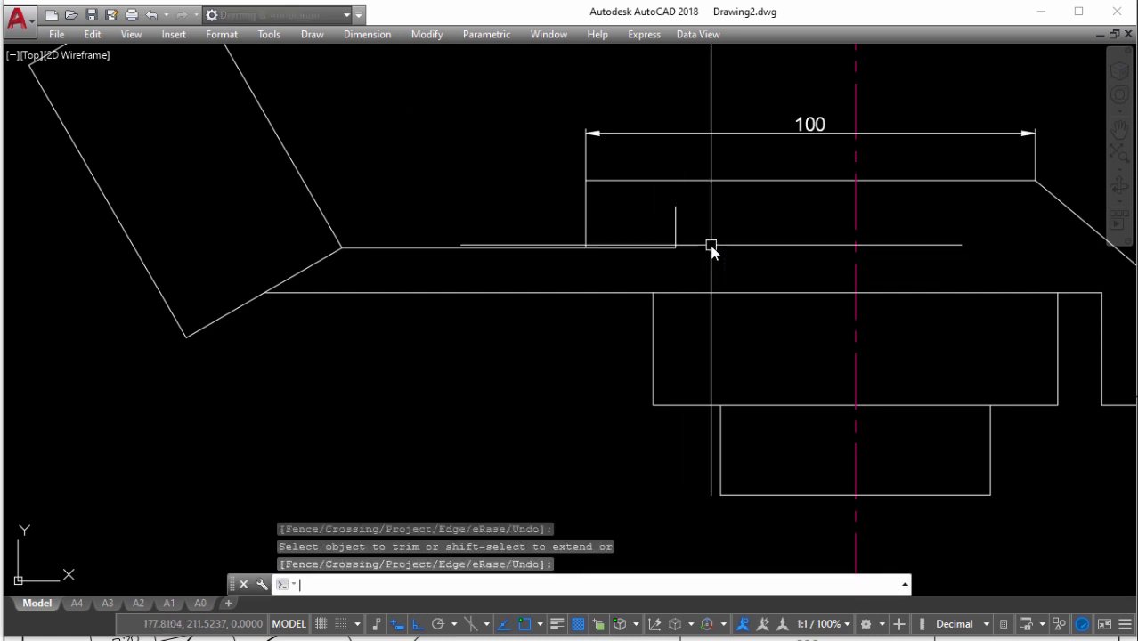
{"action": "key", "text": "Escape"}
Erase the vertical helper line and delete the 100 dimension
{"action": "left_click", "coordinate": [677, 220]}
{"action": "type", "text": "e"}
{"action": "key", "text": "Return"}
{"action": "scroll", "coordinate": [684, 248], "scroll_direction": "down", "scroll_amount": 2}
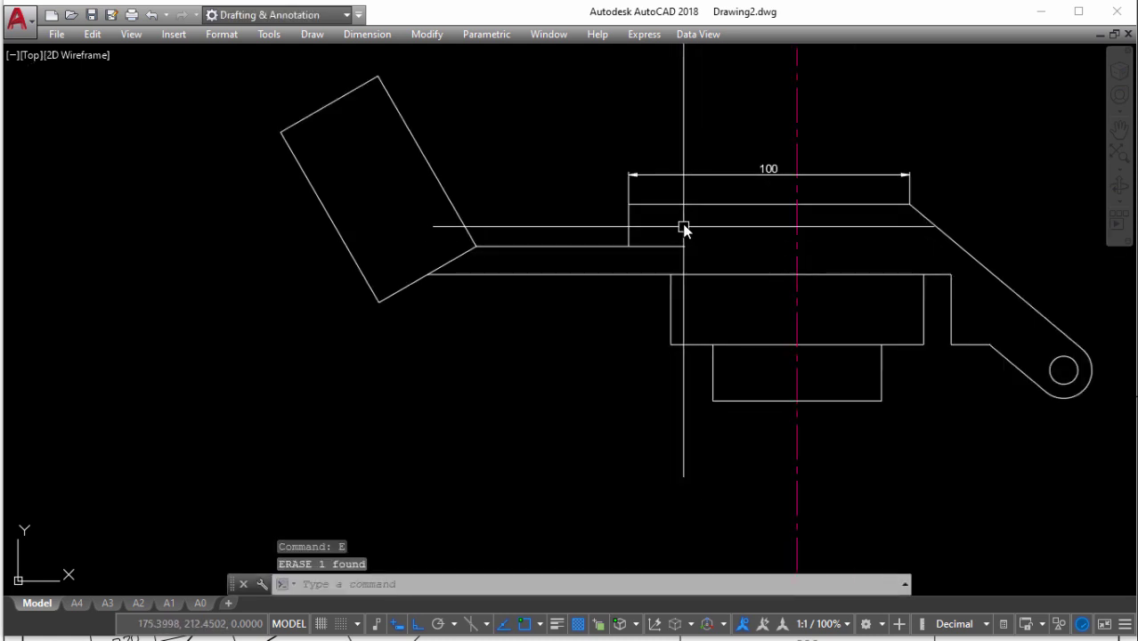
{"action": "left_click", "coordinate": [686, 182]}
{"action": "left_click", "coordinate": [629, 150]}
{"action": "key", "text": "Delete"}
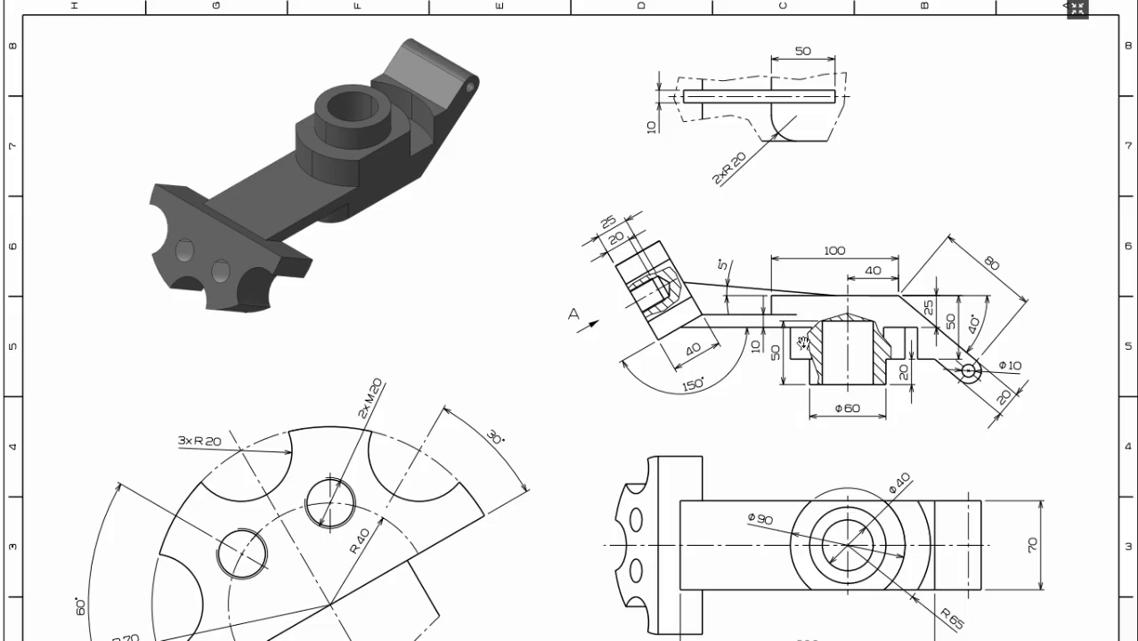
Scroll the AutoCAD view to bring the stepped front view back into sight
{"action": "scroll", "coordinate": [708, 283], "scroll_direction": "down", "scroll_amount": 2}
Redraw the display and clear a mistyped RC command
{"action": "scroll", "coordinate": [742, 280], "scroll_direction": "up", "scroll_amount": 2}
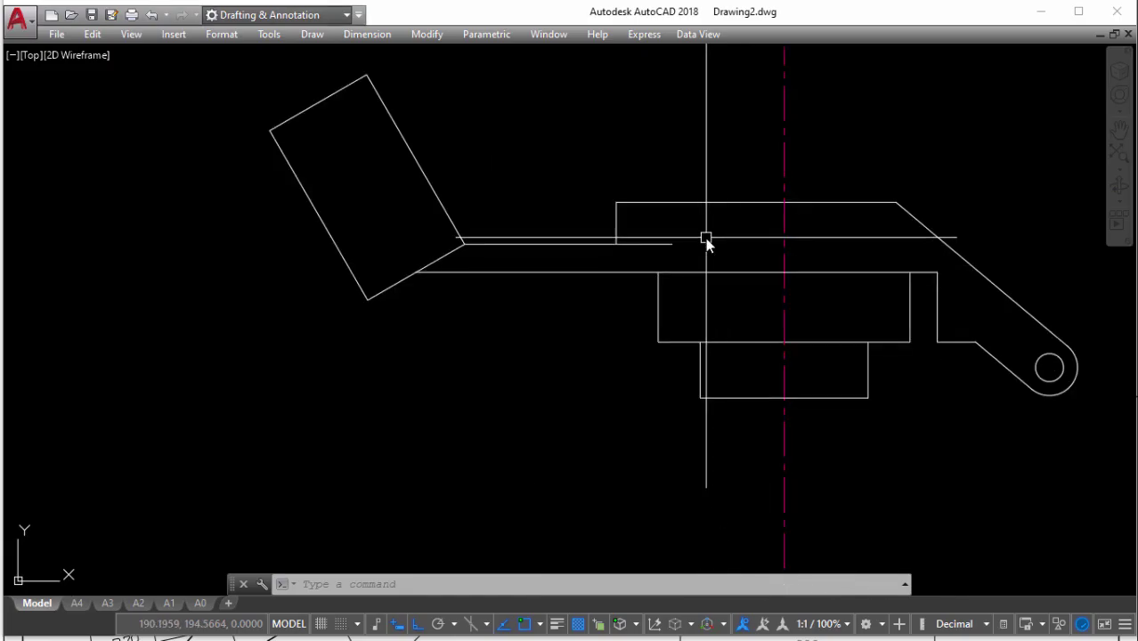
{"action": "type", "text": "r"}
{"action": "key", "text": "Return"}
{"action": "type", "text": "rc"}
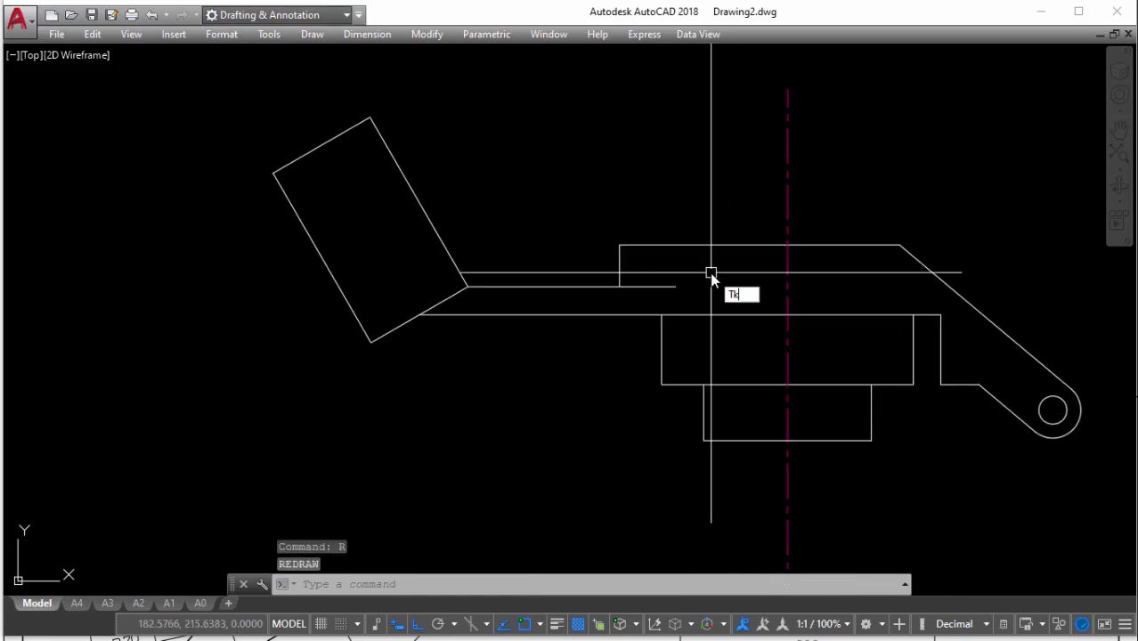
{"action": "key", "text": "Return"}
{"action": "key", "text": "Escape"}
Draw a horizontal line starting 50 from the block's top corner
{"action": "type", "text": "l"}
{"action": "key", "text": "Return"}
{"action": "type", "text": "tk"}
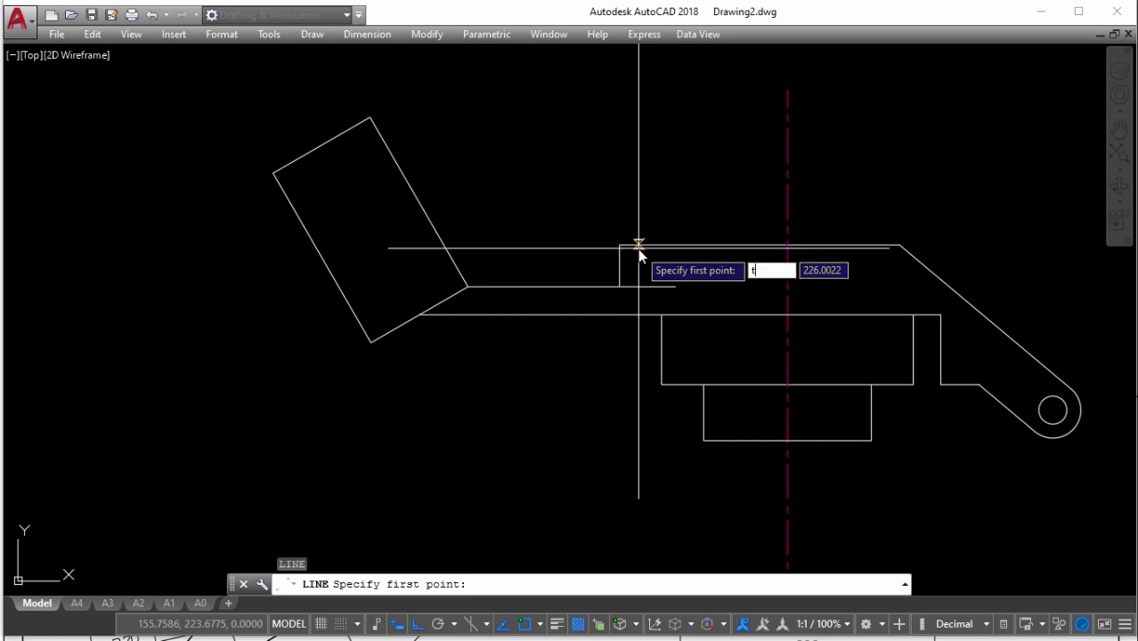
{"action": "key", "text": "Return"}
{"action": "left_click", "coordinate": [620, 246]}
{"action": "type", "text": "5"}
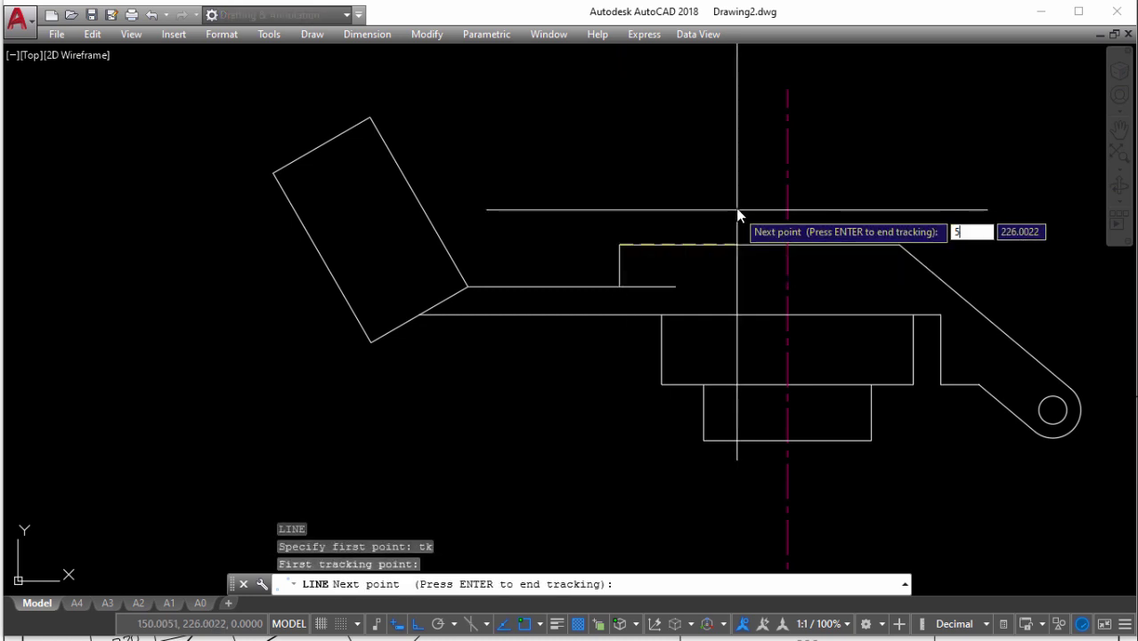
{"action": "type", "text": "0"}
{"action": "key", "text": "Return"}
{"action": "key", "text": "Return"}
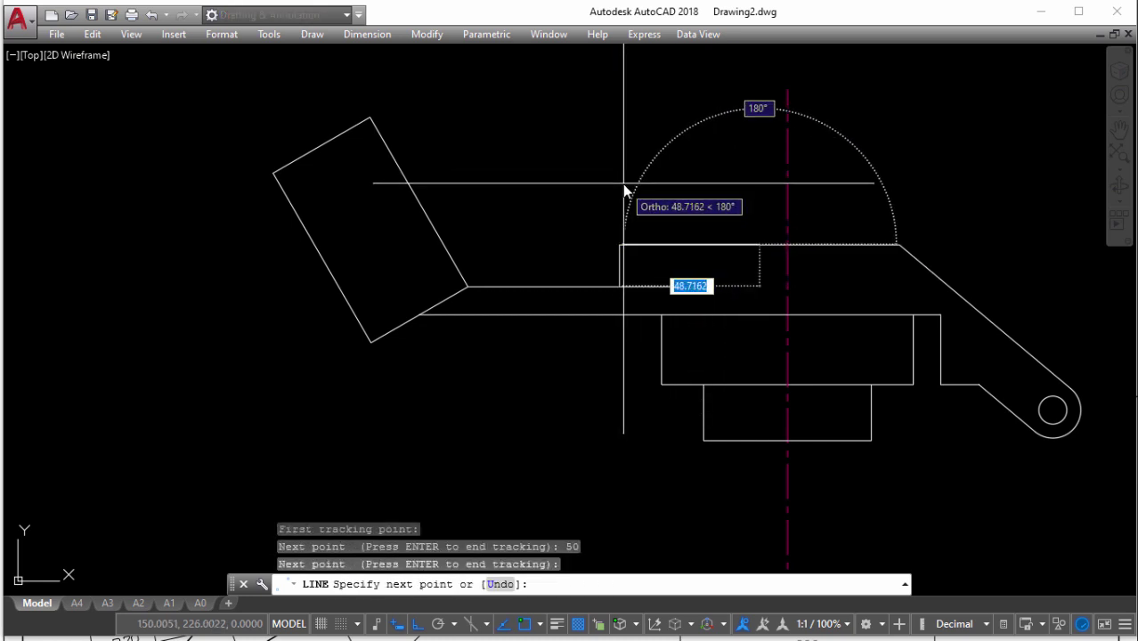
{"action": "left_click", "coordinate": [200, 289]}
Rotate the new line -5° about its right end
{"action": "key", "text": "Return"}
{"action": "left_click", "coordinate": [382, 246]}
{"action": "type", "text": "ro"}
{"action": "key", "text": "Return"}
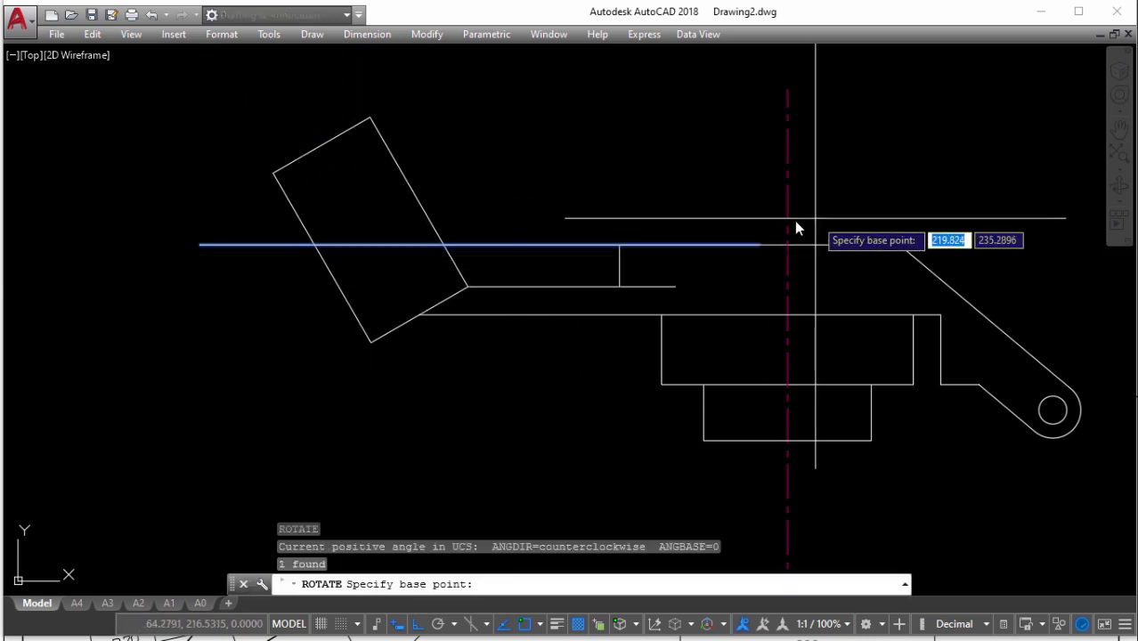
{"action": "left_click", "coordinate": [758, 244]}
{"action": "type", "text": "-5"}
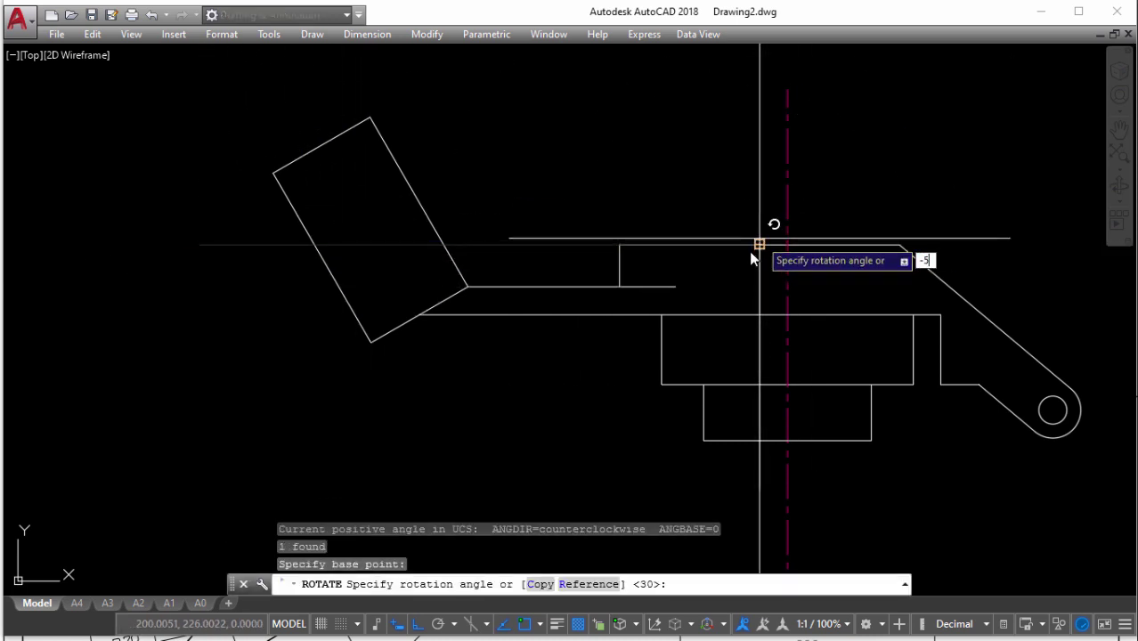
{"action": "key", "text": "Return"}
{"action": "middle_click_drag", "start_coordinate": [546, 231], "coordinate": [554, 246]}
Trim the sloped line at the tilted rectangle and erase the leftover piece
{"action": "type", "text": "tr"}
{"action": "key", "text": "Return"}
{"action": "left_click", "coordinate": [468, 243]}
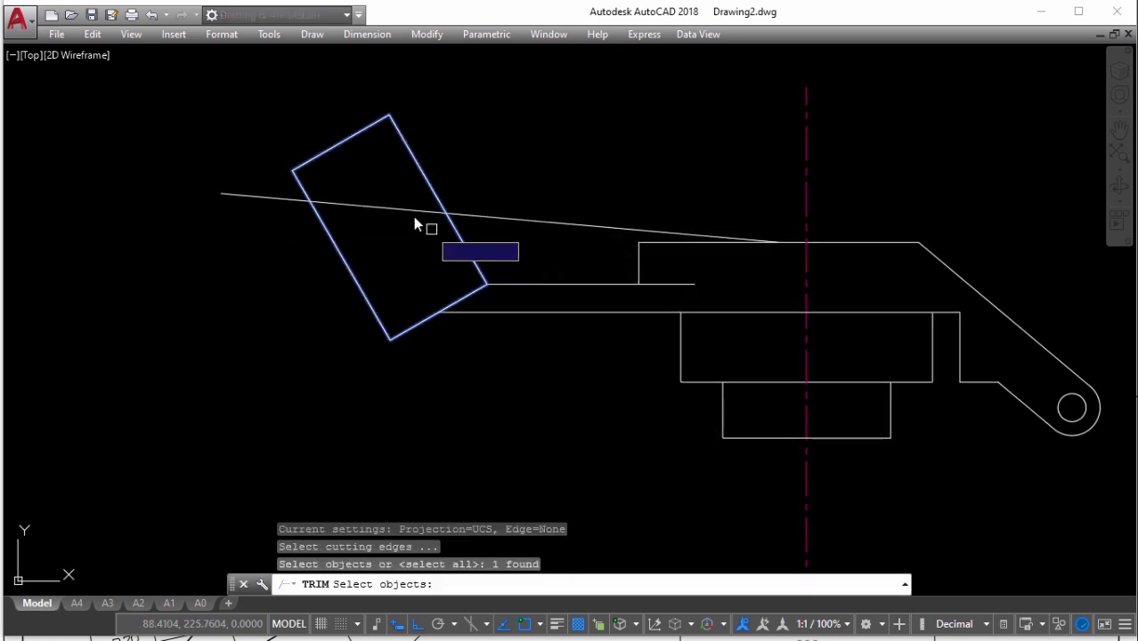
{"action": "key", "text": "Return"}
{"action": "left_click", "coordinate": [374, 206]}
{"action": "left_click", "coordinate": [267, 194]}
{"action": "type", "text": "e"}
{"action": "key", "text": "Return"}
{"action": "scroll", "coordinate": [515, 251], "scroll_direction": "down", "scroll_amount": 3}
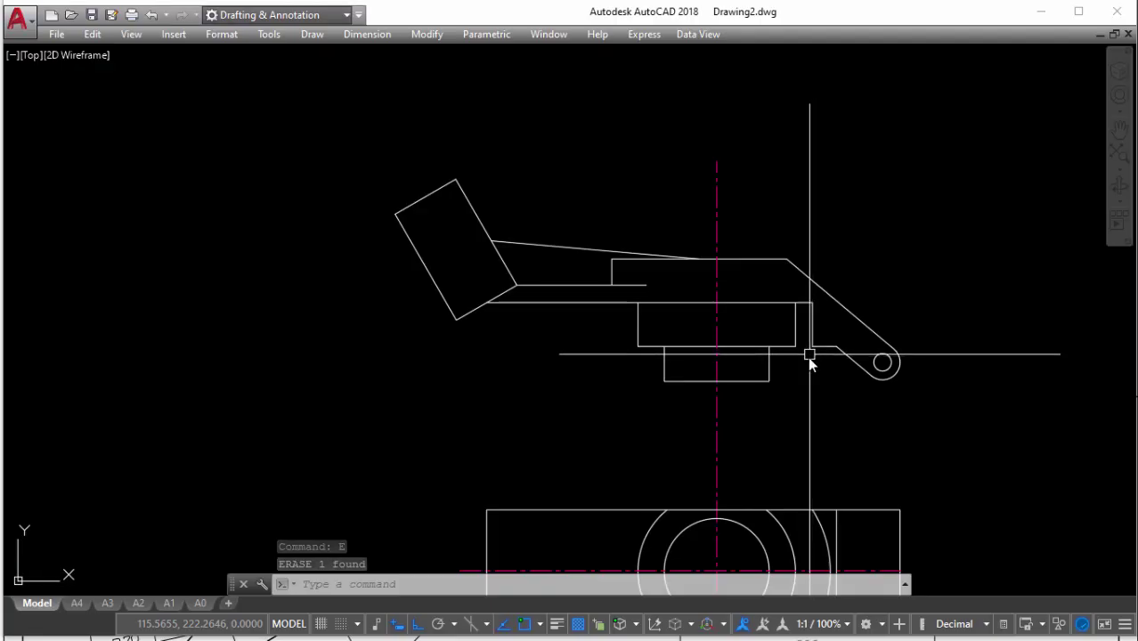
Check the section view on the reference sheet, then return to AutoCAD
{"action": "left_click_drag", "start_coordinate": [804, 302], "coordinate": [792, 354]}
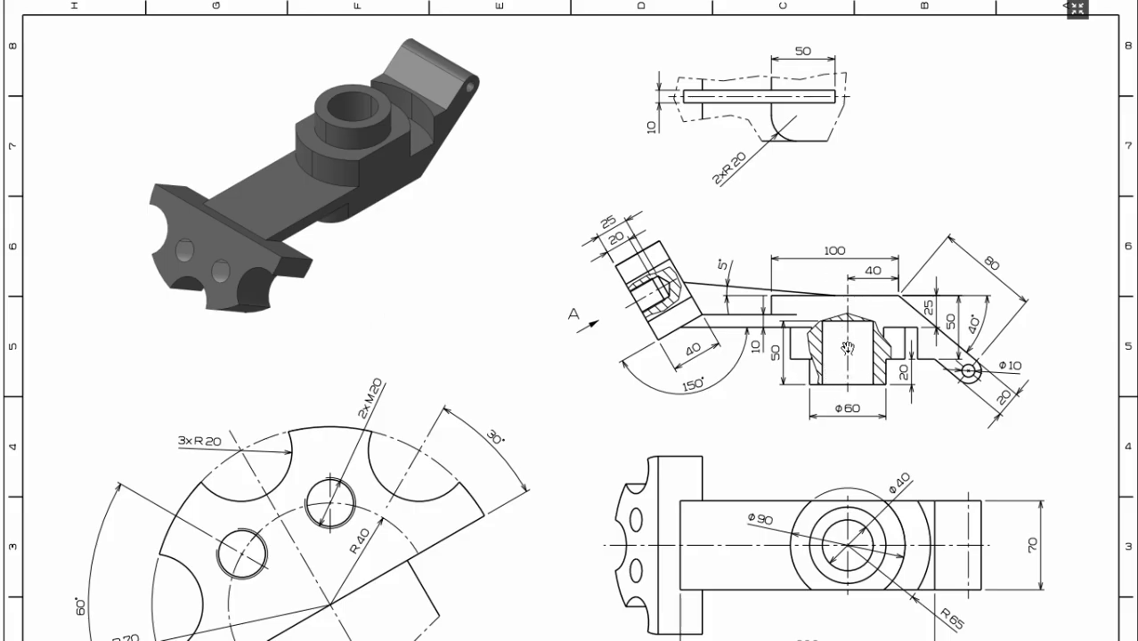
{"action": "scroll", "coordinate": [891, 468], "scroll_direction": "down", "scroll_amount": 3}
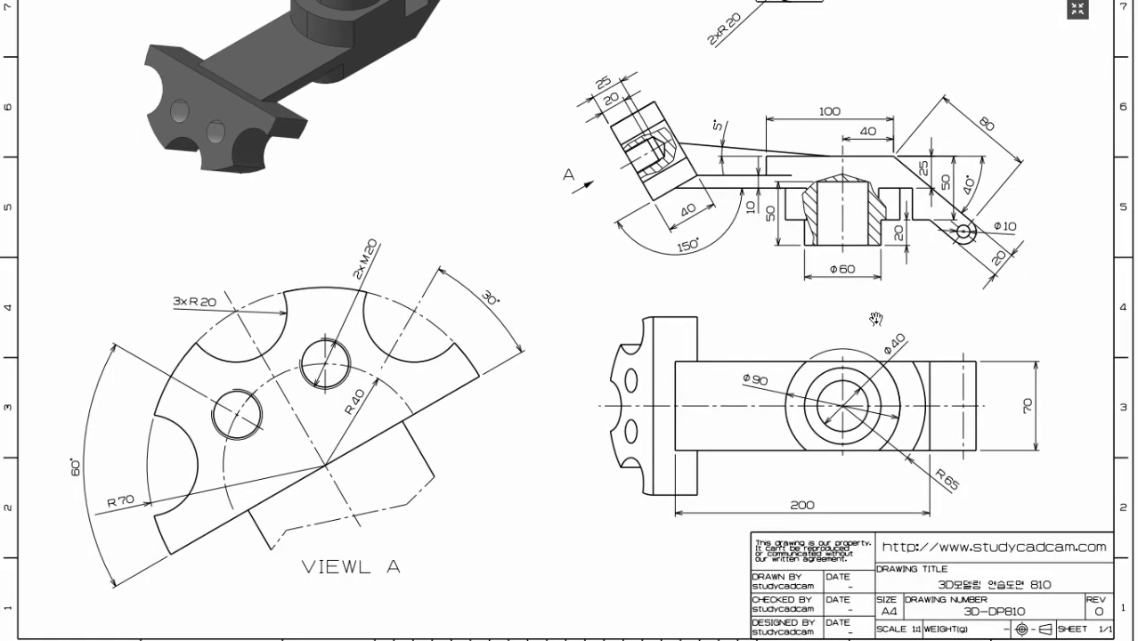
{"action": "scroll", "coordinate": [858, 246], "scroll_direction": "up", "scroll_amount": 1}
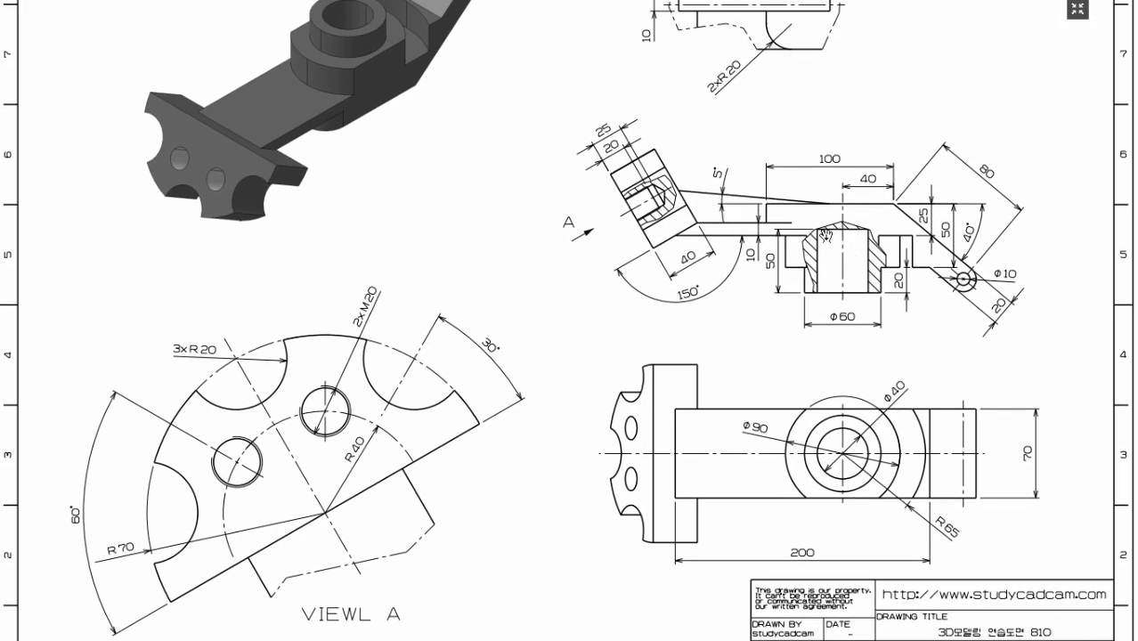
{"action": "key", "text": "alt+Tab"}
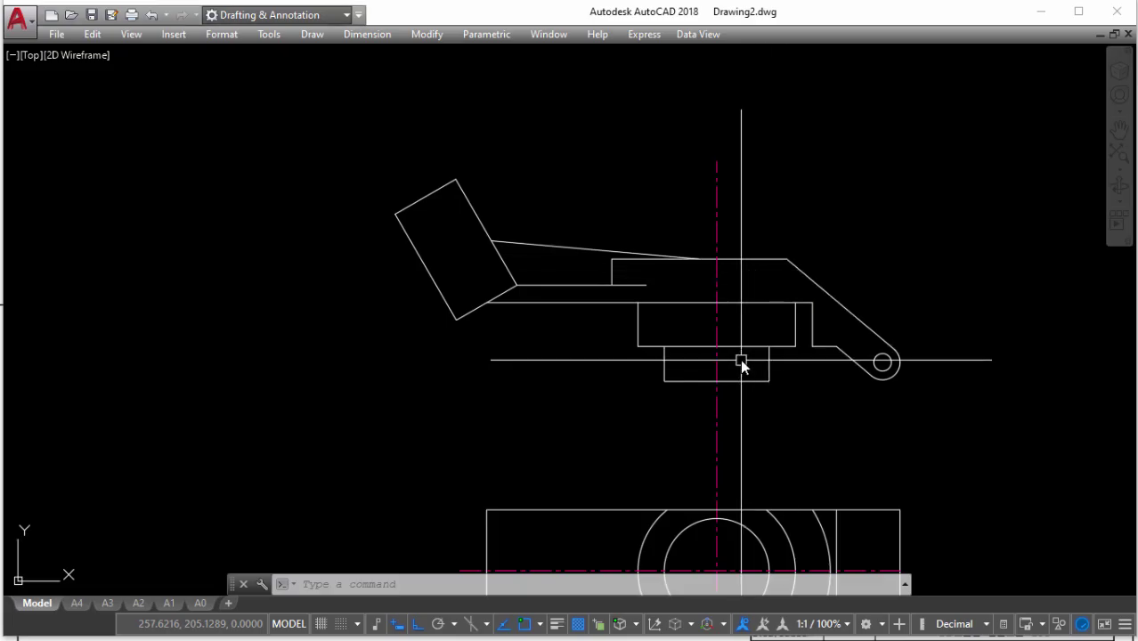
Draw a 50-long vertical hole edge, tracked 20 from the centreline at the boss bottom
{"action": "scroll", "coordinate": [741, 363], "scroll_direction": "up", "scroll_amount": 1}
{"action": "key", "text": "l"}
{"action": "key", "text": "Return"}
{"action": "type", "text": "tk"}
{"action": "key", "text": "Return"}
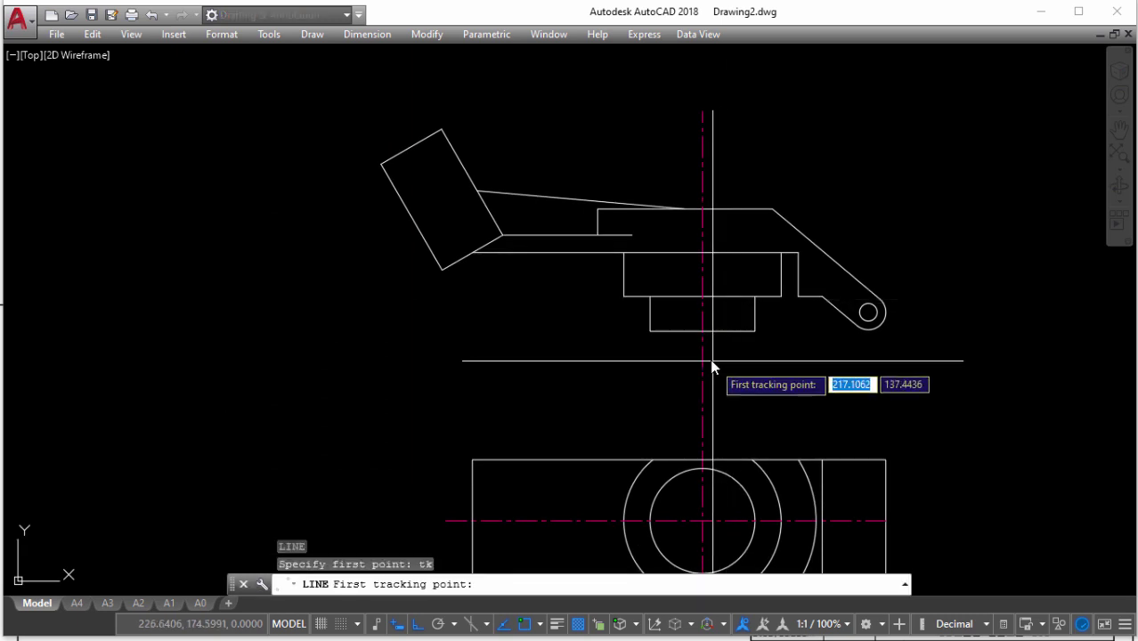
{"action": "left_click", "coordinate": [710, 356]}
{"action": "type", "text": "20"}
{"action": "key", "text": "Return"}
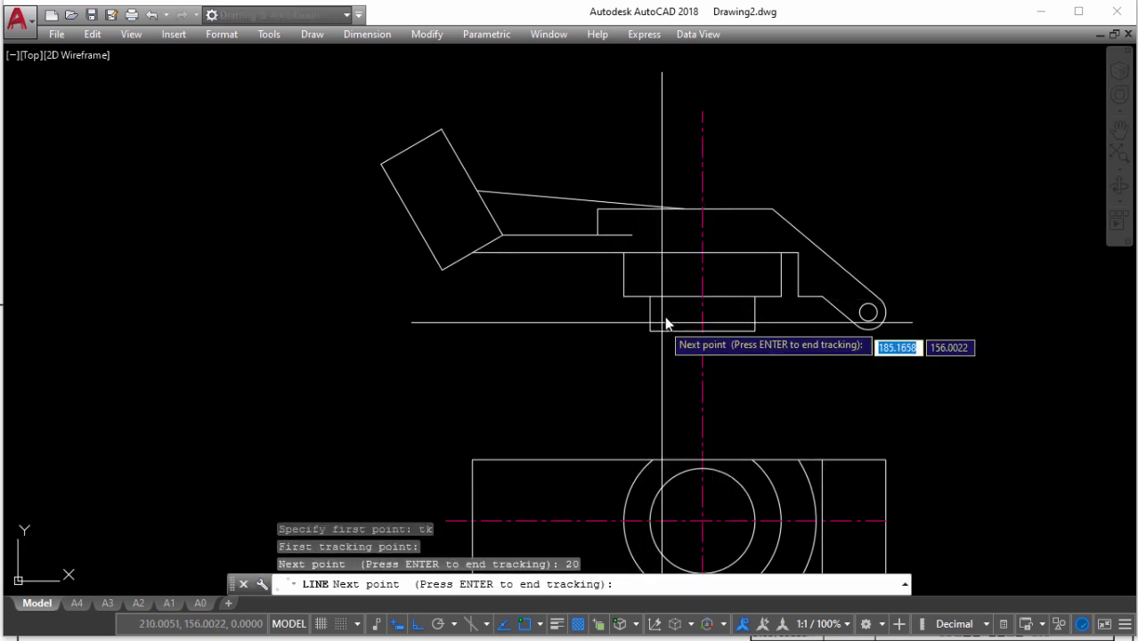
{"action": "scroll", "coordinate": [659, 321], "scroll_direction": "up", "scroll_amount": 4}
{"action": "key", "text": "Return"}
{"action": "type", "text": "50"}
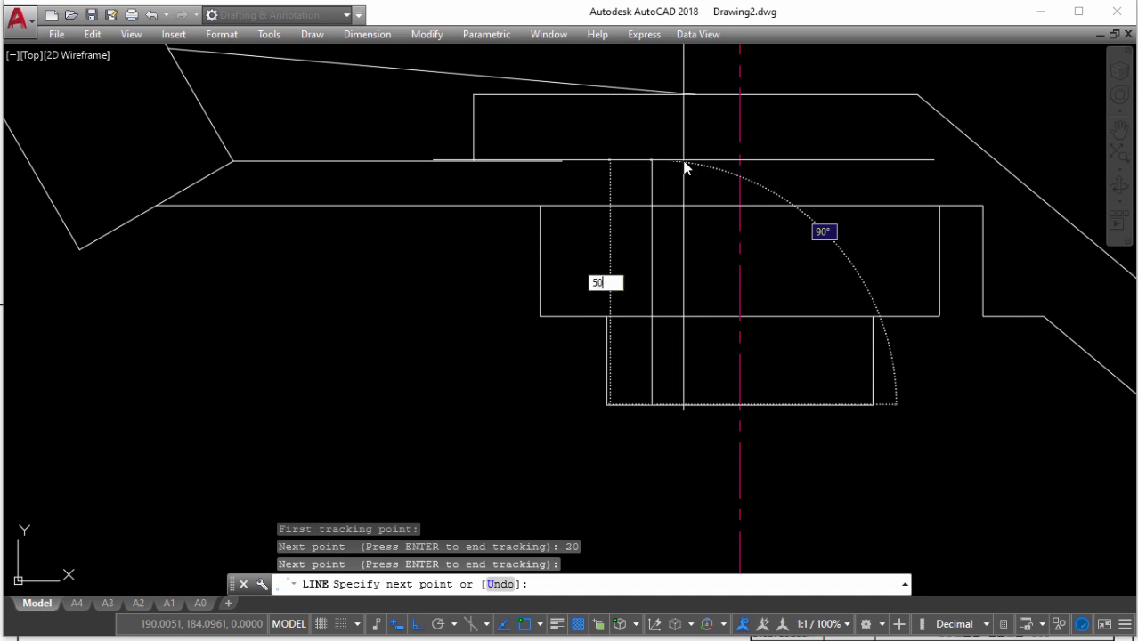
{"action": "key", "text": "Return"}
{"action": "key", "text": "Escape"}
Rotate the short top segment up 30° and cut it back to the hole edge
{"action": "left_click", "coordinate": [682, 183]}
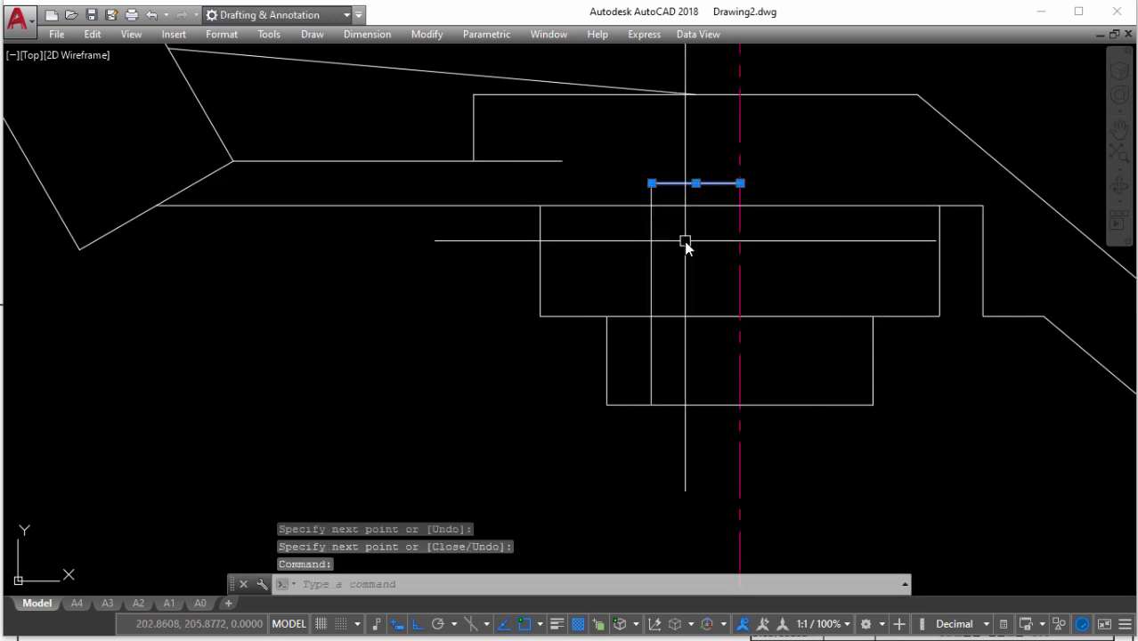
{"action": "type", "text": "ro"}
{"action": "key", "text": "Return"}
{"action": "left_click", "coordinate": [650, 184]}
{"action": "type", "text": "30"}
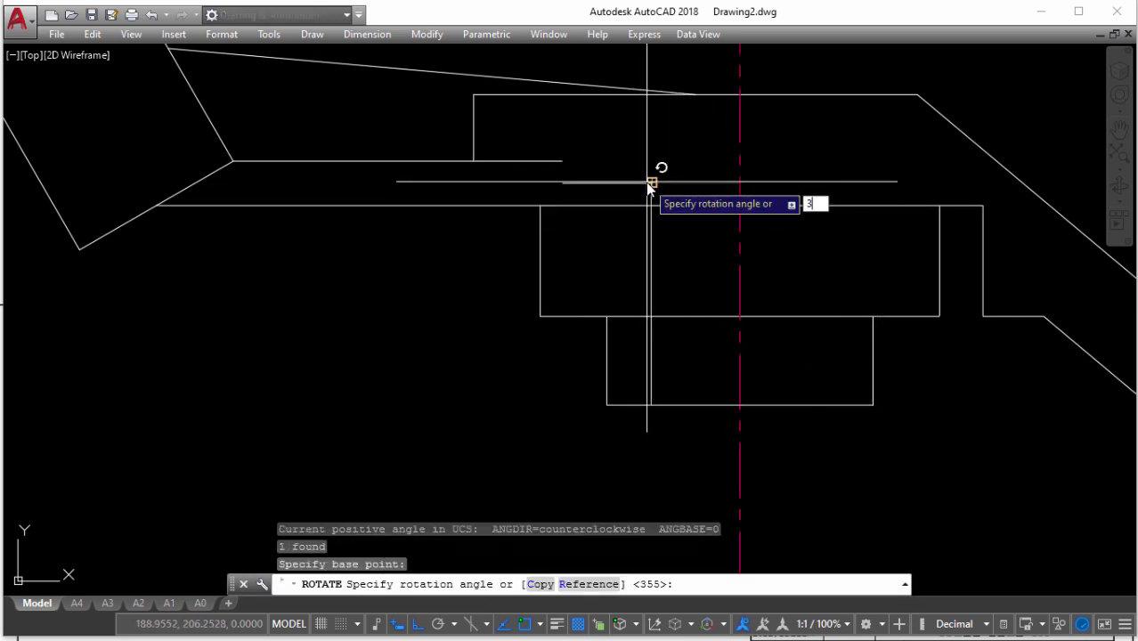
{"action": "key", "text": "Return"}
{"action": "middle_click_drag", "start_coordinate": [687, 196], "coordinate": [678, 218]}
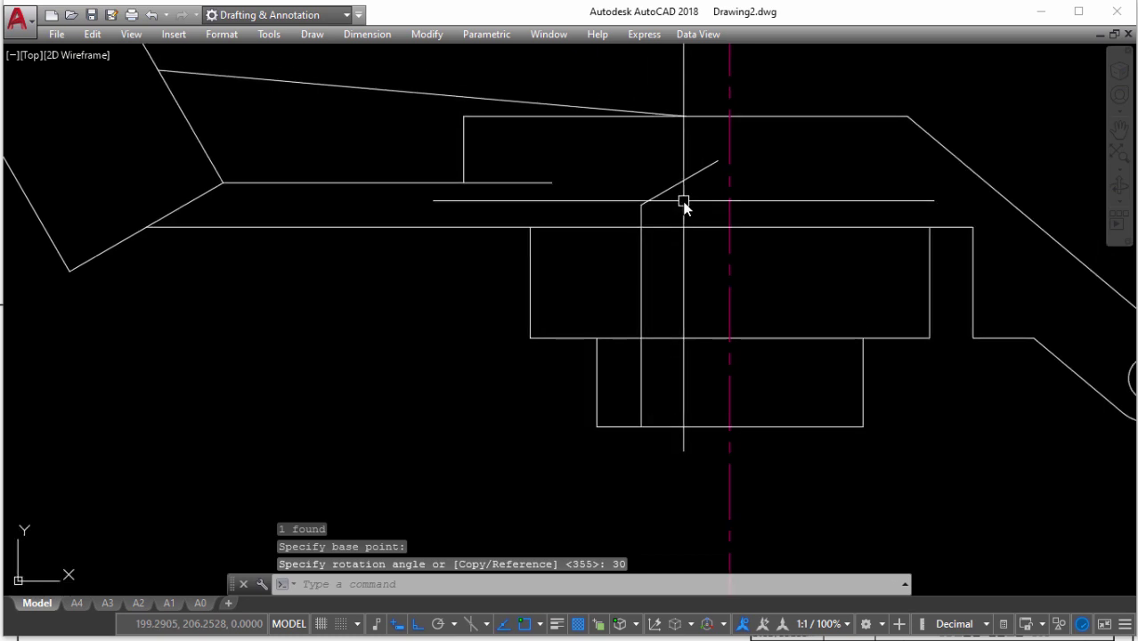
{"action": "type", "text": "ex"}
{"action": "key", "text": "Return"}
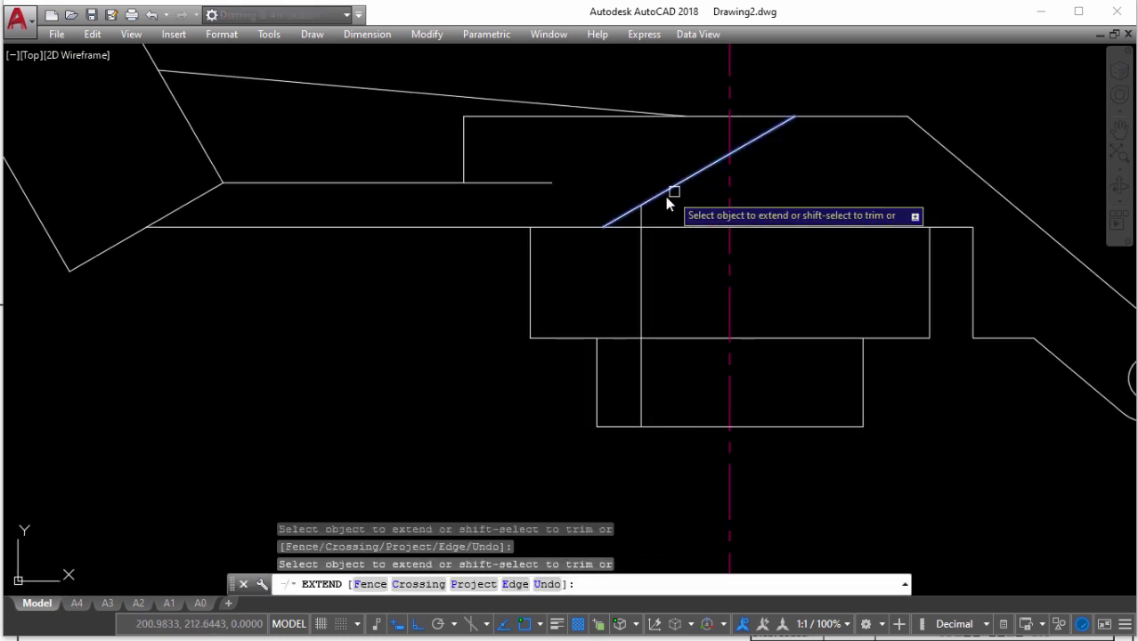
{"action": "left_click", "coordinate": [617, 216], "text": "shift"}
{"action": "key", "text": "Escape"}
Mirror the sloped line about the centreline and close the pointed tip with a base line
{"action": "left_click", "coordinate": [677, 189]}
{"action": "type", "text": "mi"}
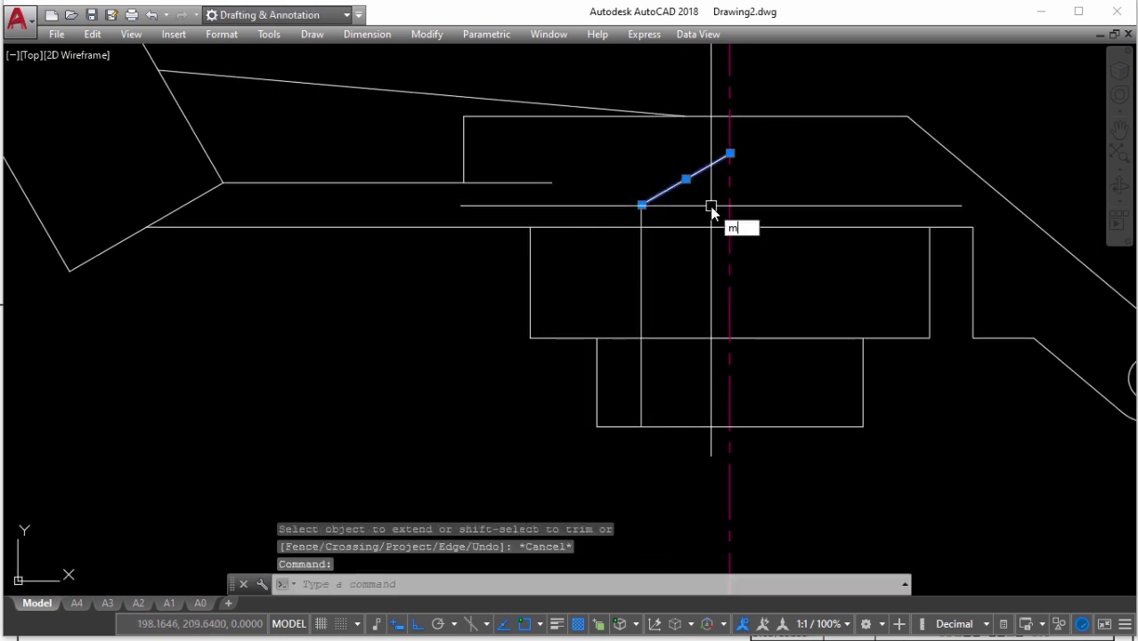
{"action": "key", "text": "Return"}
{"action": "left_click", "coordinate": [731, 218]}
{"action": "left_click", "coordinate": [730, 156]}
{"action": "key", "text": "Return"}
{"action": "type", "text": "l"}
{"action": "key", "text": "Return"}
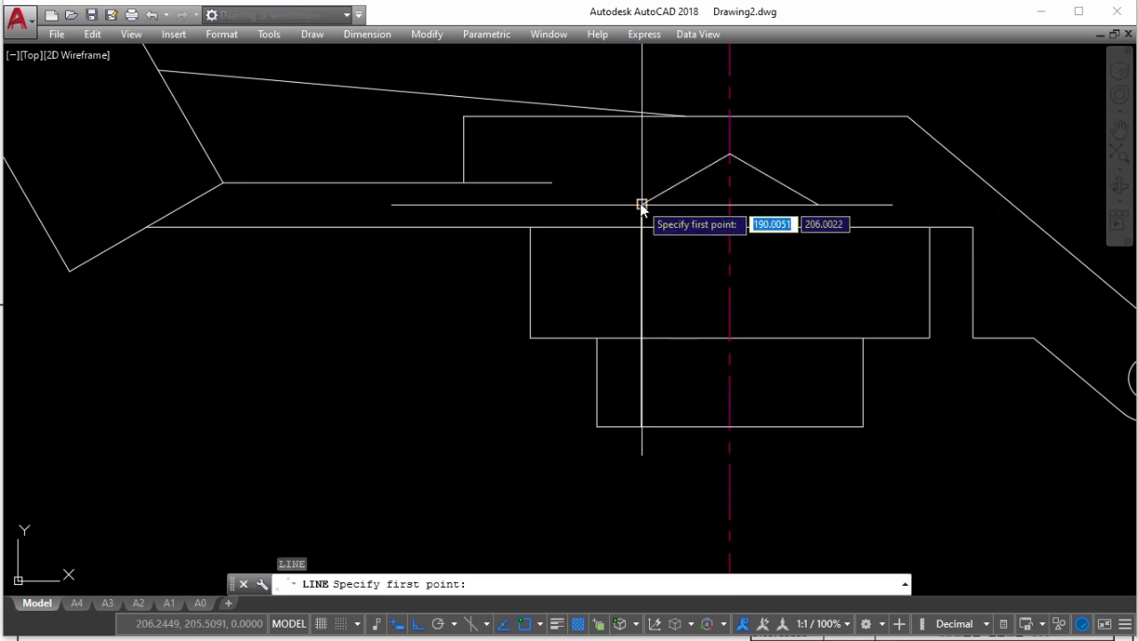
{"action": "left_click", "coordinate": [641, 205]}
{"action": "left_click", "coordinate": [819, 205]}
{"action": "key", "text": "Return"}
Mirror the left vertical hole edge about the centreline, keeping the original
{"action": "left_click", "coordinate": [645, 233]}
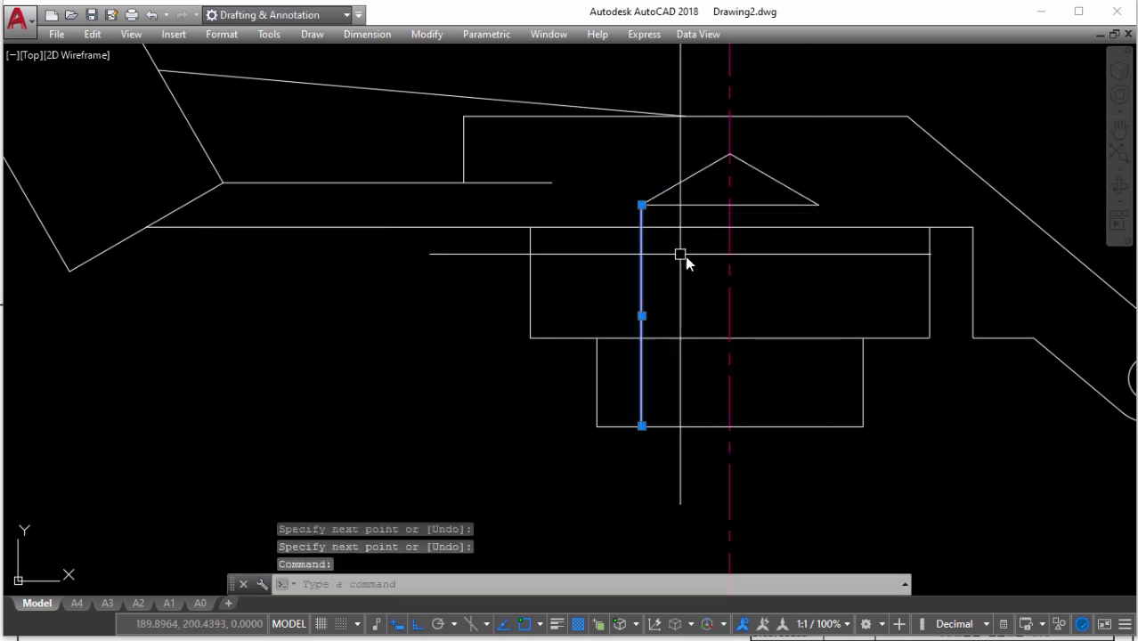
{"action": "type", "text": "mi"}
{"action": "key", "text": "Return"}
{"action": "left_click", "coordinate": [729, 285]}
{"action": "left_click", "coordinate": [728, 256]}
{"action": "key", "text": "Return"}
{"action": "scroll", "coordinate": [746, 256], "scroll_direction": "down", "scroll_amount": 2}
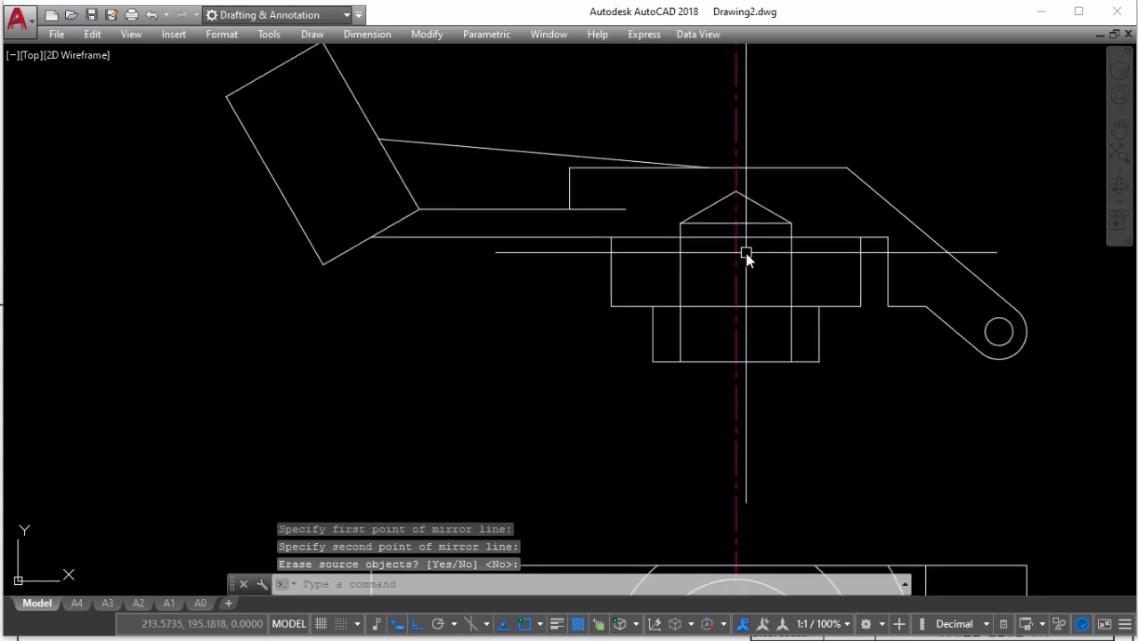
{"action": "key", "text": "Return"}
Make the hole and tip lines red dashed by matching a short red marker line's properties
{"action": "type", "text": "l"}
{"action": "key", "text": "Return"}
{"action": "left_click", "coordinate": [763, 270]}
{"action": "left_click", "coordinate": [762, 256]}
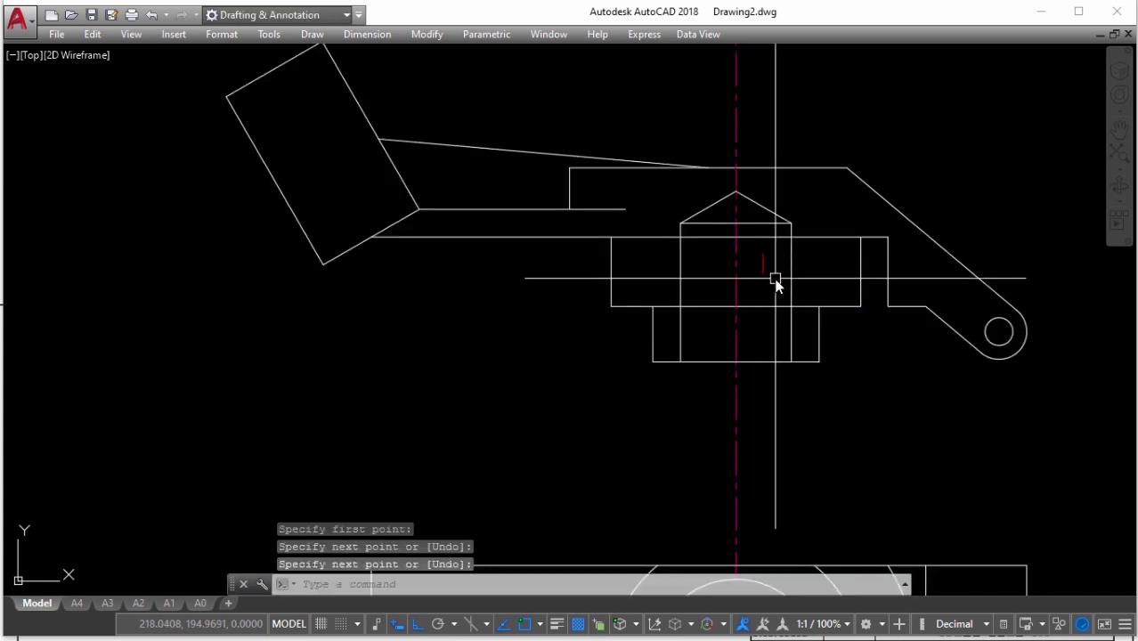
{"action": "key", "text": "Return"}
{"action": "left_click", "coordinate": [766, 267]}
{"action": "left_click", "coordinate": [685, 256]}
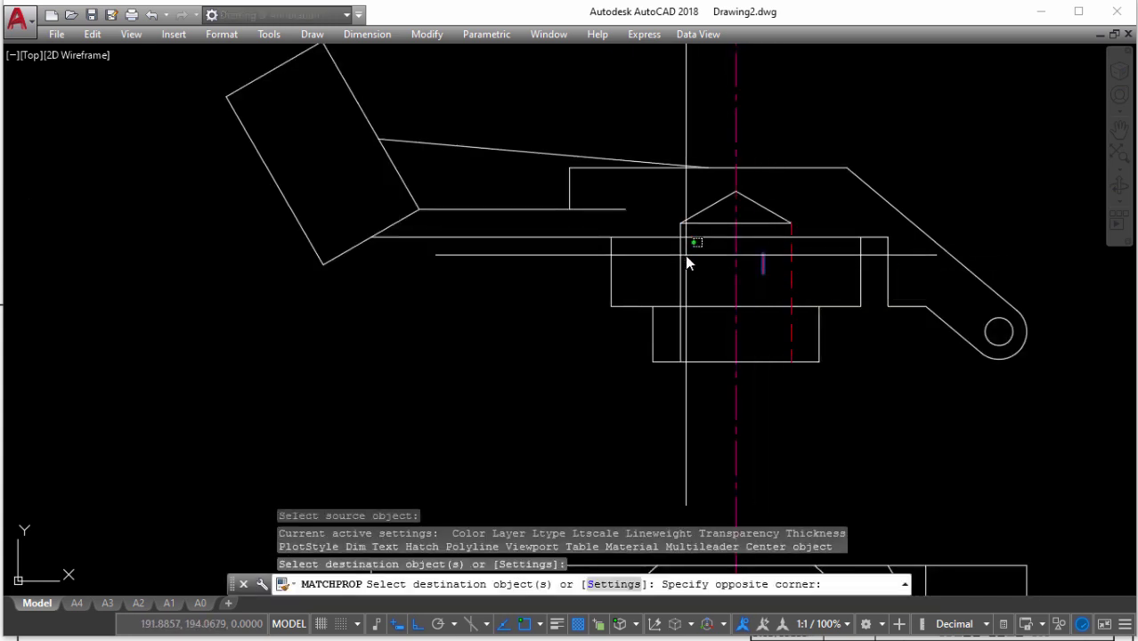
{"action": "left_click", "coordinate": [704, 226]}
{"action": "left_click", "coordinate": [756, 202]}
{"action": "key", "text": "Escape"}
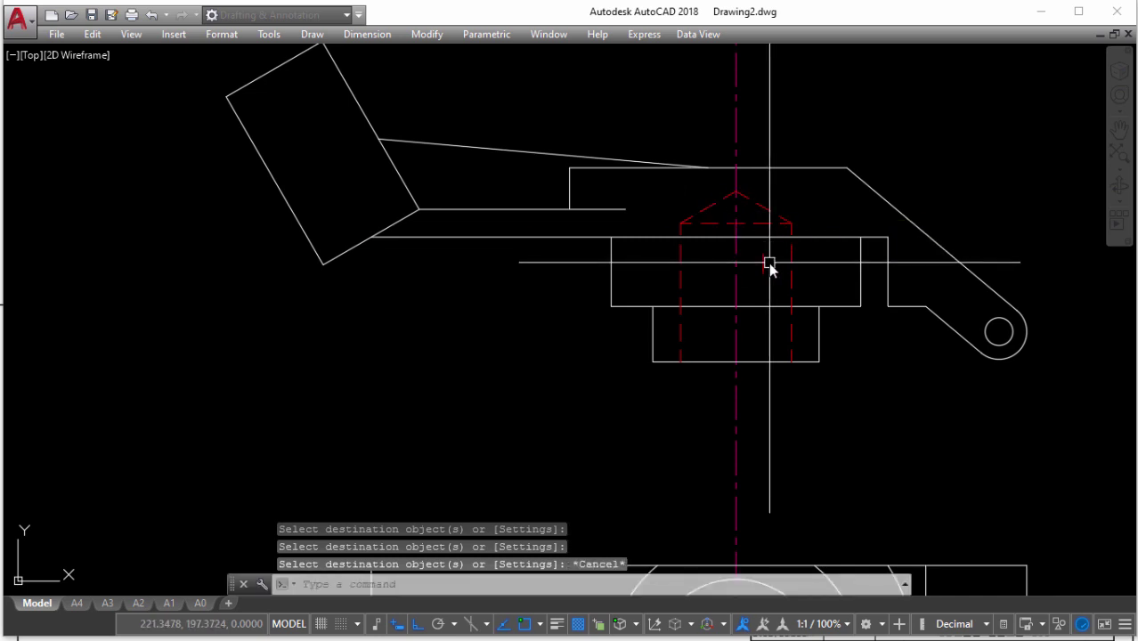
{"action": "left_click", "coordinate": [764, 263]}
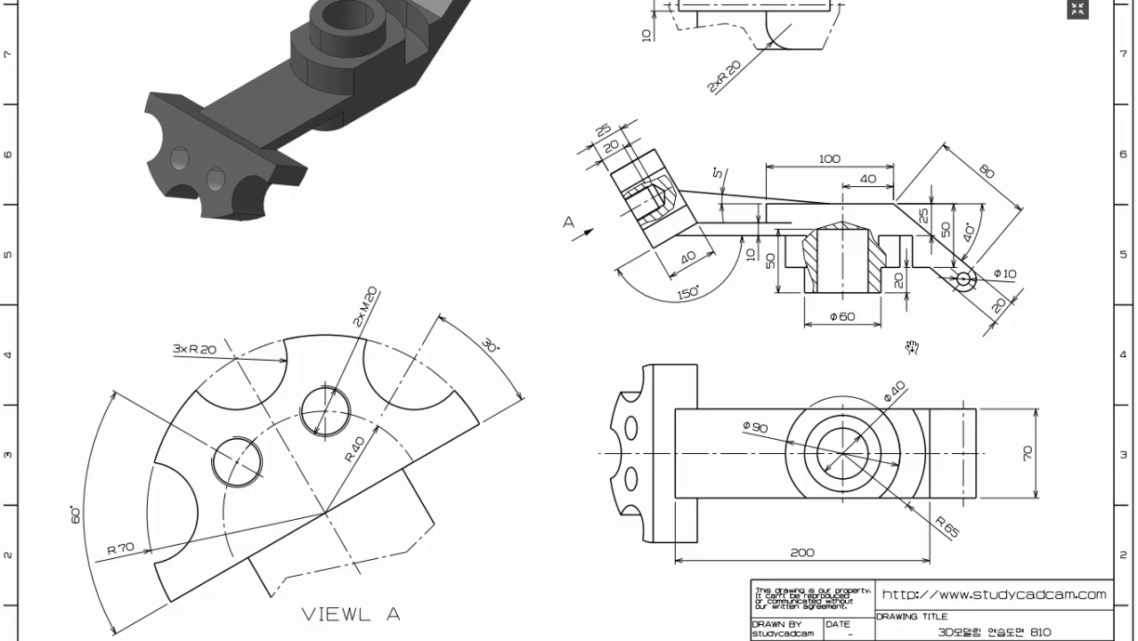
Compare the reference sheet with the drawing, scrolling up to the top of the reference views
{"action": "key", "text": "alt+Tab"}
{"action": "key", "text": "alt+Tab"}
{"action": "key", "text": "alt+Tab"}
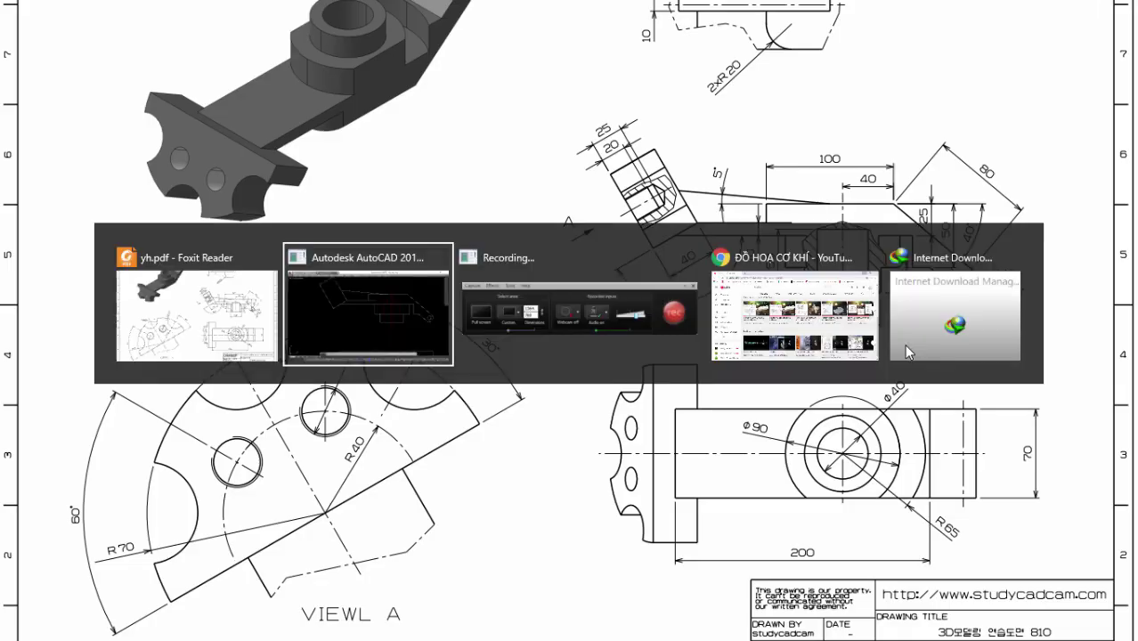
{"action": "scroll", "coordinate": [902, 347], "scroll_direction": "down", "scroll_amount": 4}
{"action": "key", "text": "alt+Tab"}
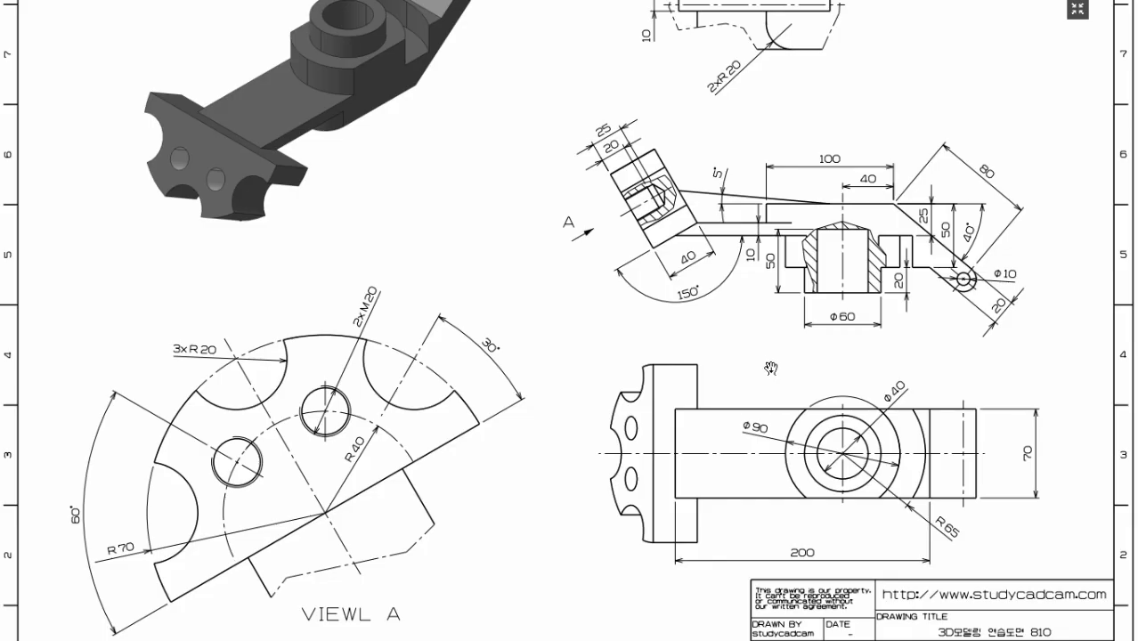
{"action": "scroll", "coordinate": [726, 474], "scroll_direction": "down", "scroll_amount": 2}
{"action": "key", "text": "alt+Tab"}
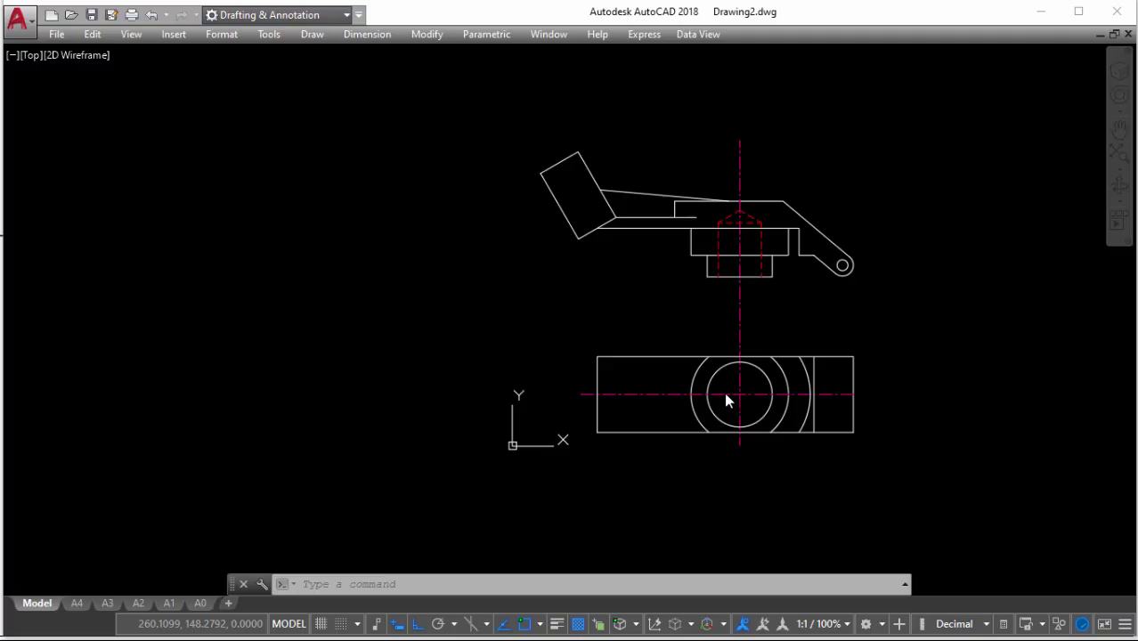
{"action": "key", "text": "alt+Tab"}
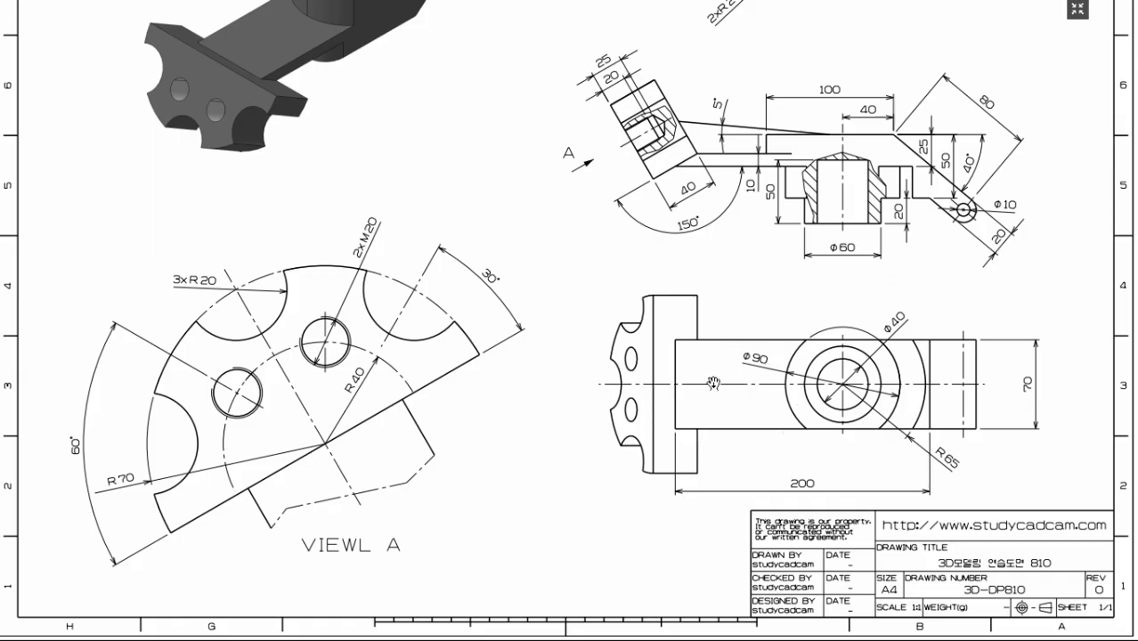
{"action": "key", "text": "alt+Tab"}
{"action": "key", "text": "alt+Tab"}
{"action": "key", "text": "alt+Tab"}
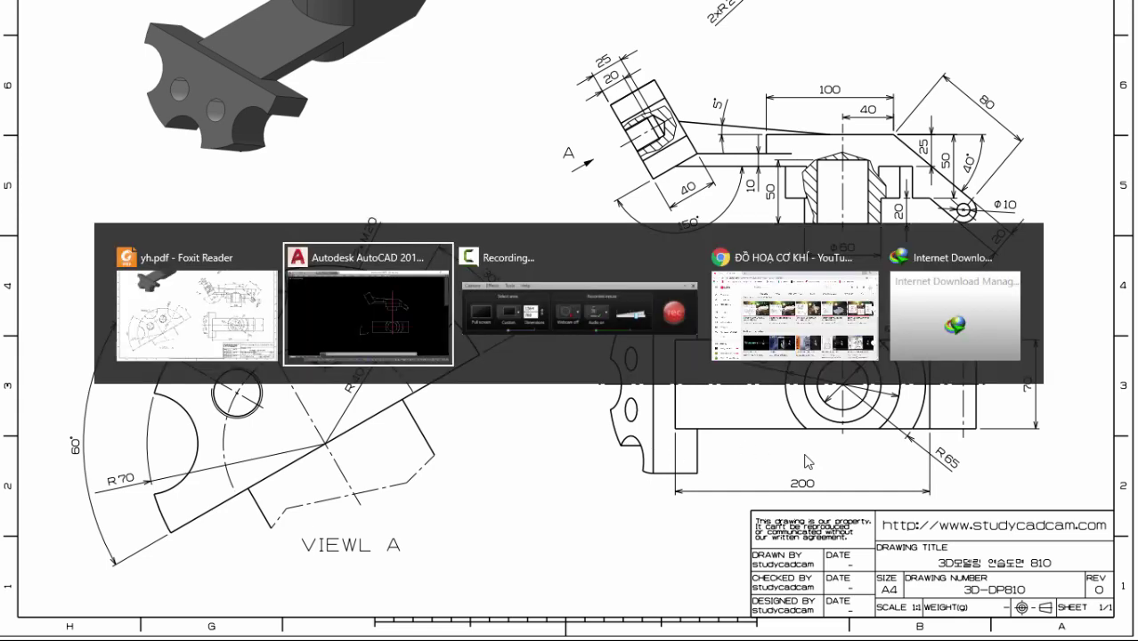
{"action": "scroll", "coordinate": [784, 362], "scroll_direction": "down", "scroll_amount": 3}
{"action": "scroll", "coordinate": [753, 388], "scroll_direction": "up", "scroll_amount": 2}
{"action": "key", "text": "alt+Tab"}
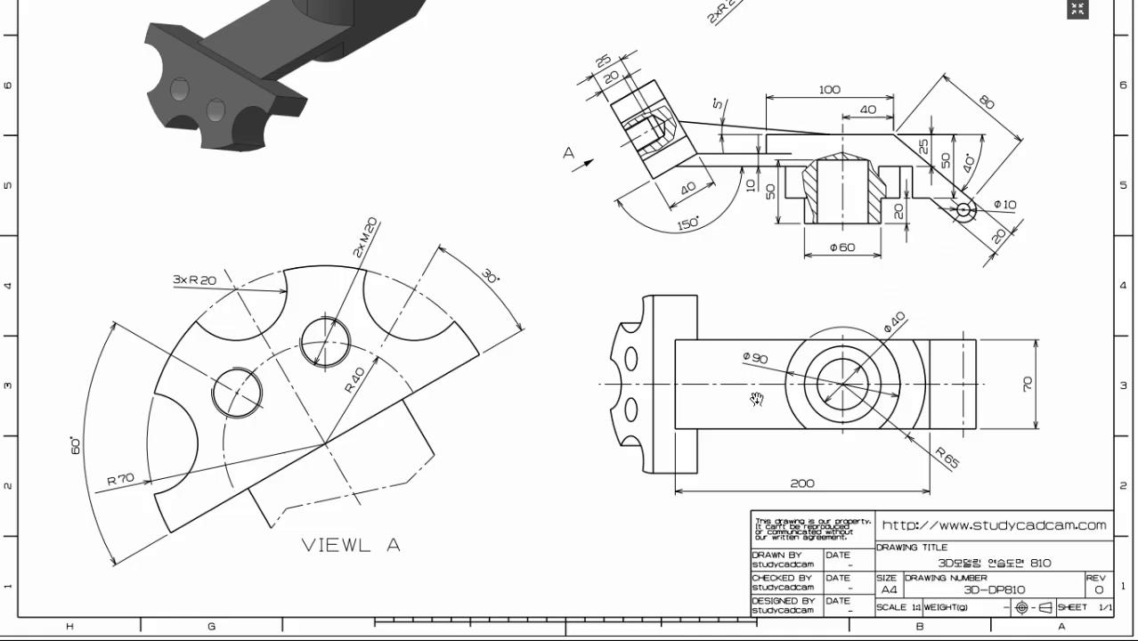
{"action": "scroll", "coordinate": [858, 455], "scroll_direction": "up", "scroll_amount": 2}
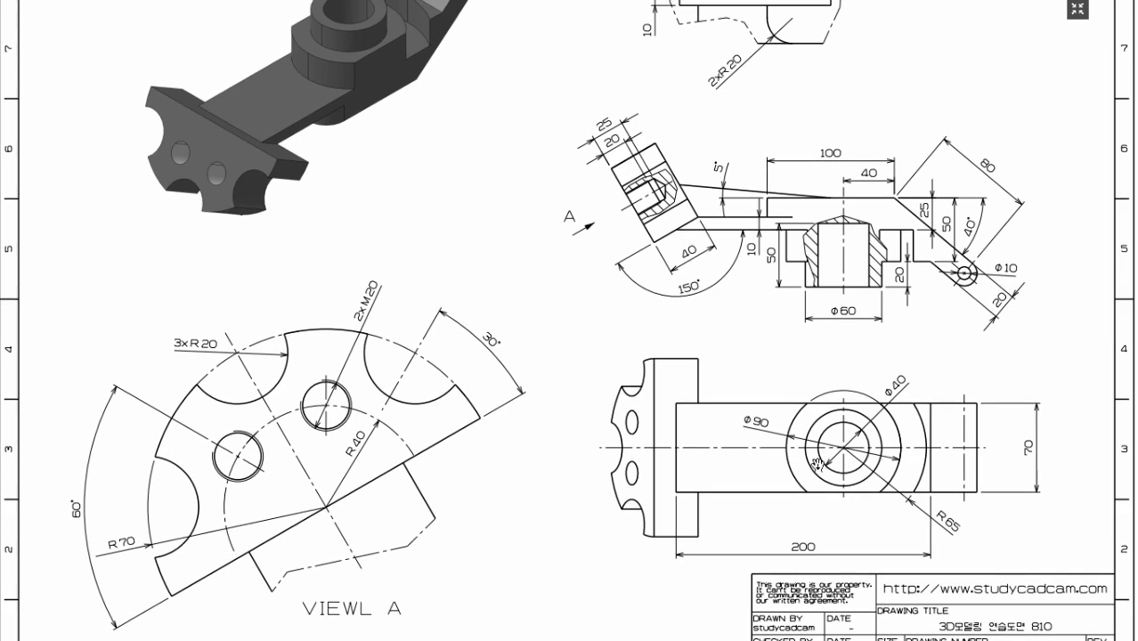
{"action": "scroll", "coordinate": [831, 450], "scroll_direction": "up", "scroll_amount": 2}
{"action": "scroll", "coordinate": [784, 356], "scroll_direction": "up", "scroll_amount": 2}
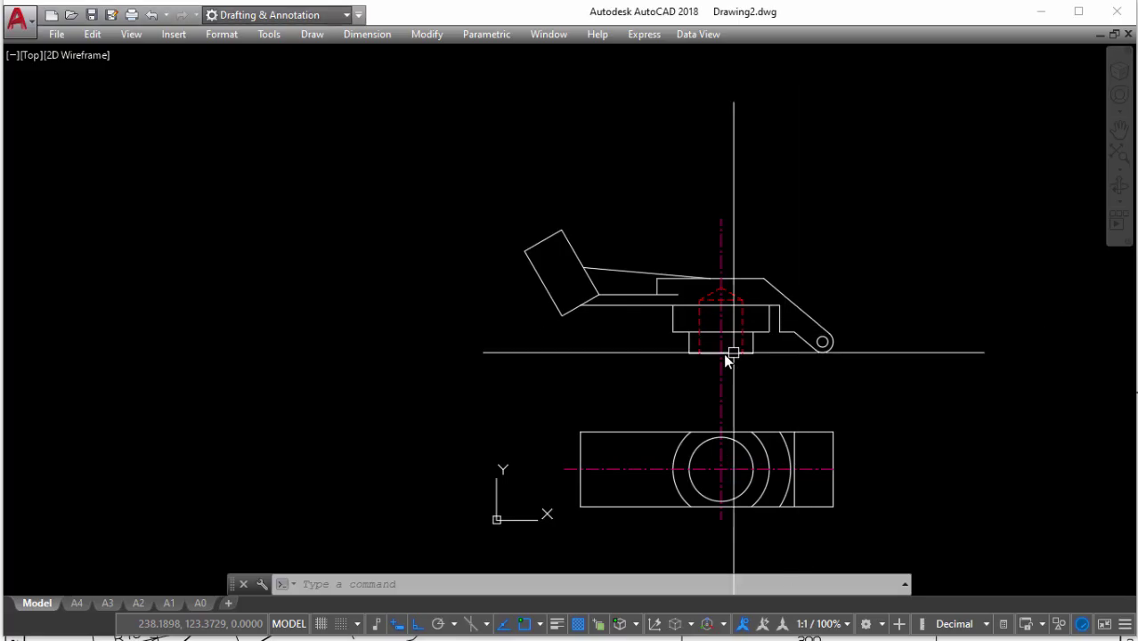
Mirror the upper side-view profile about a horizontal line, erasing the original
{"action": "left_click", "coordinate": [488, 173]}
{"action": "left_click", "coordinate": [998, 383]}
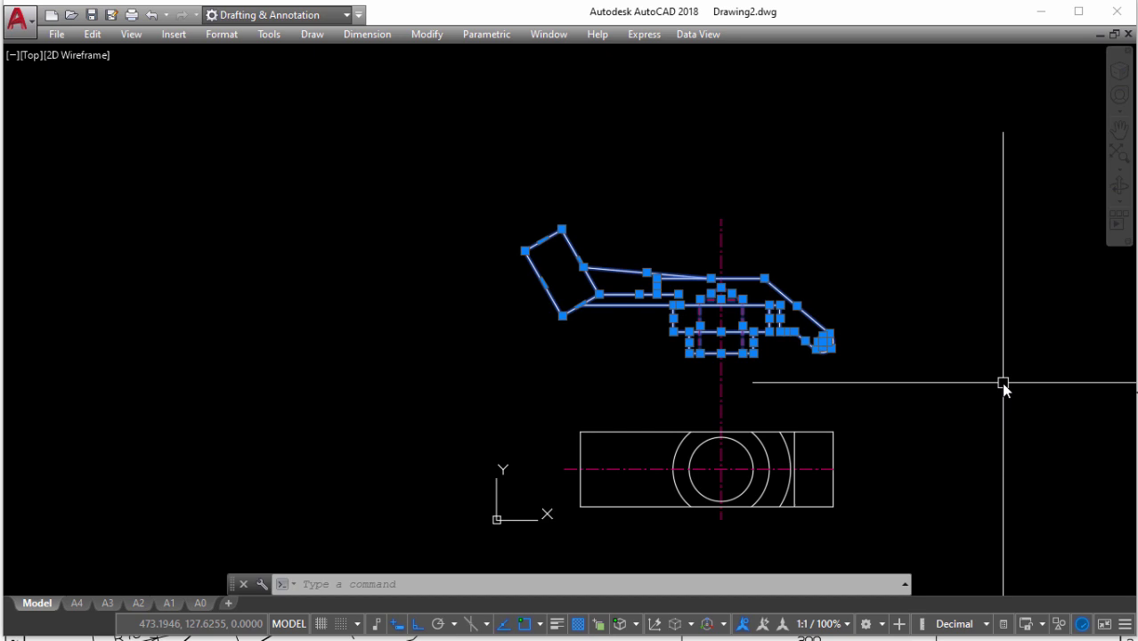
{"action": "type", "text": "mi"}
{"action": "key", "text": "Return"}
{"action": "left_click", "coordinate": [868, 305]}
{"action": "left_click", "coordinate": [951, 294]}
{"action": "type", "text": "y"}
{"action": "key", "text": "Return"}
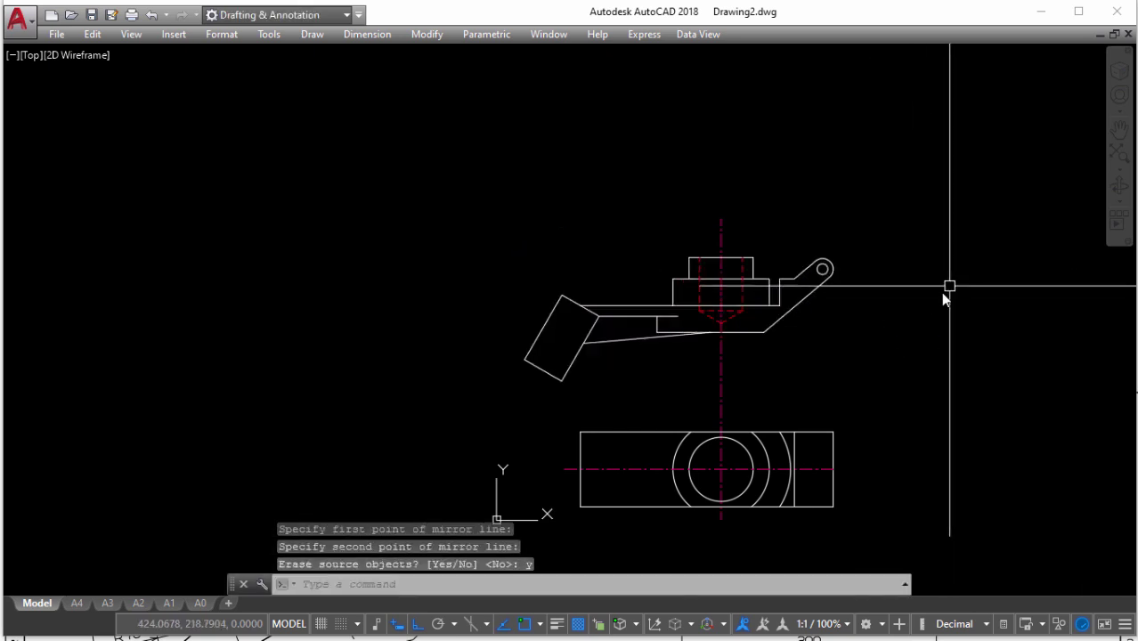
Reselect the flipped profile and copy its 23 objects to the clipboard
{"action": "left_click", "coordinate": [521, 248]}
{"action": "left_click", "coordinate": [954, 395]}
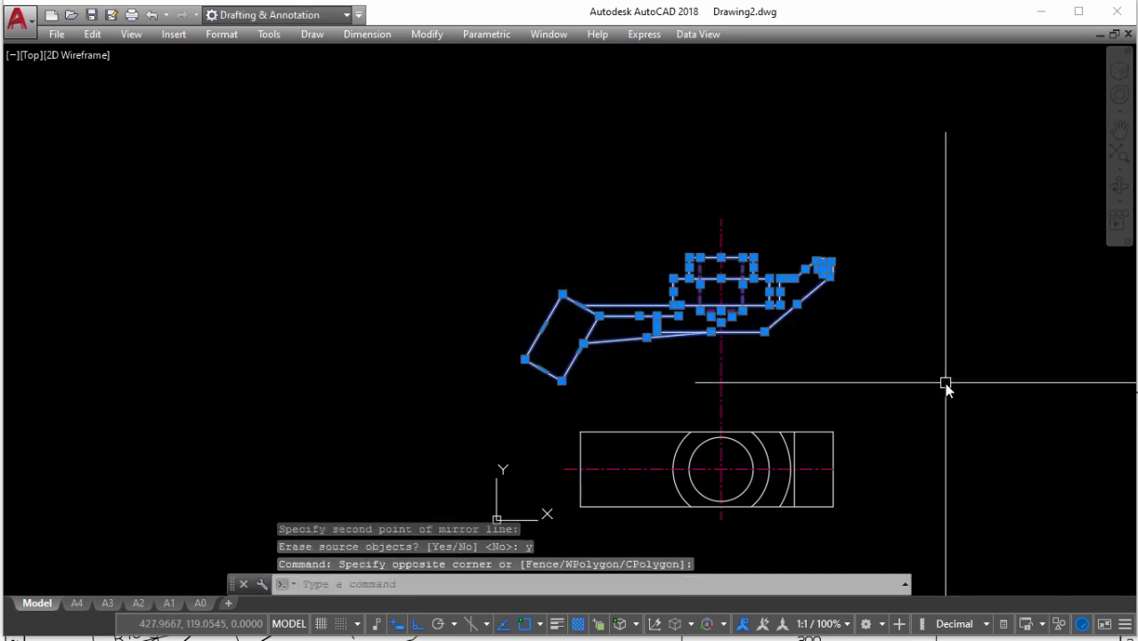
{"action": "key", "text": "ctrl+c"}
{"action": "scroll", "coordinate": [923, 367], "scroll_direction": "down", "scroll_amount": 2}
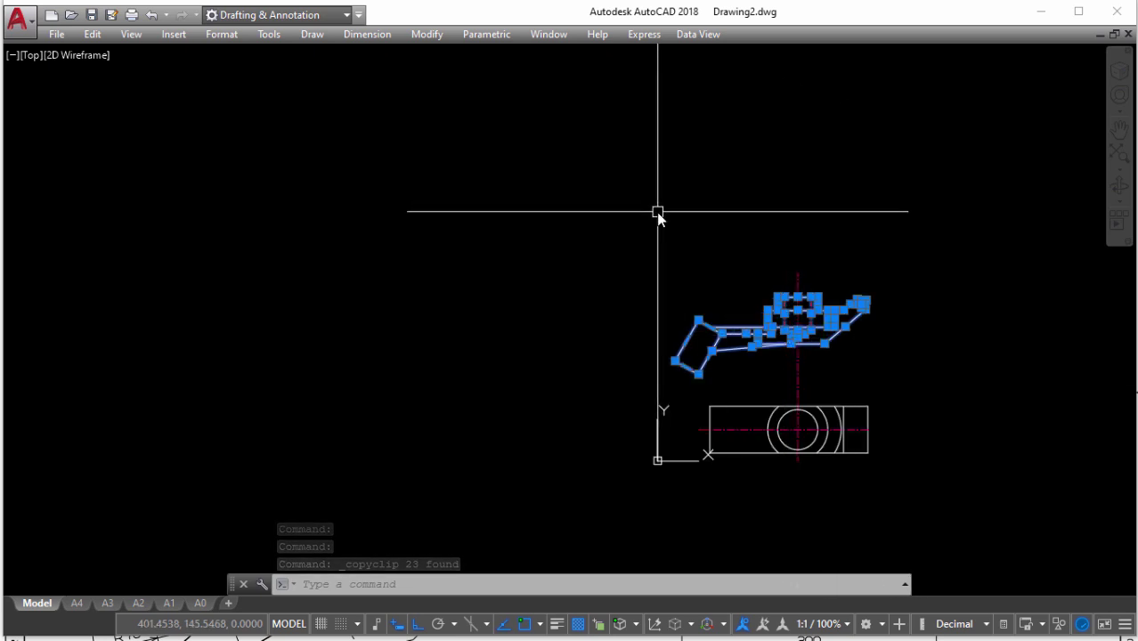
Restore the ribbon with RIBBON and look through the visual style and preset view lists
{"action": "type", "text": "ri"}
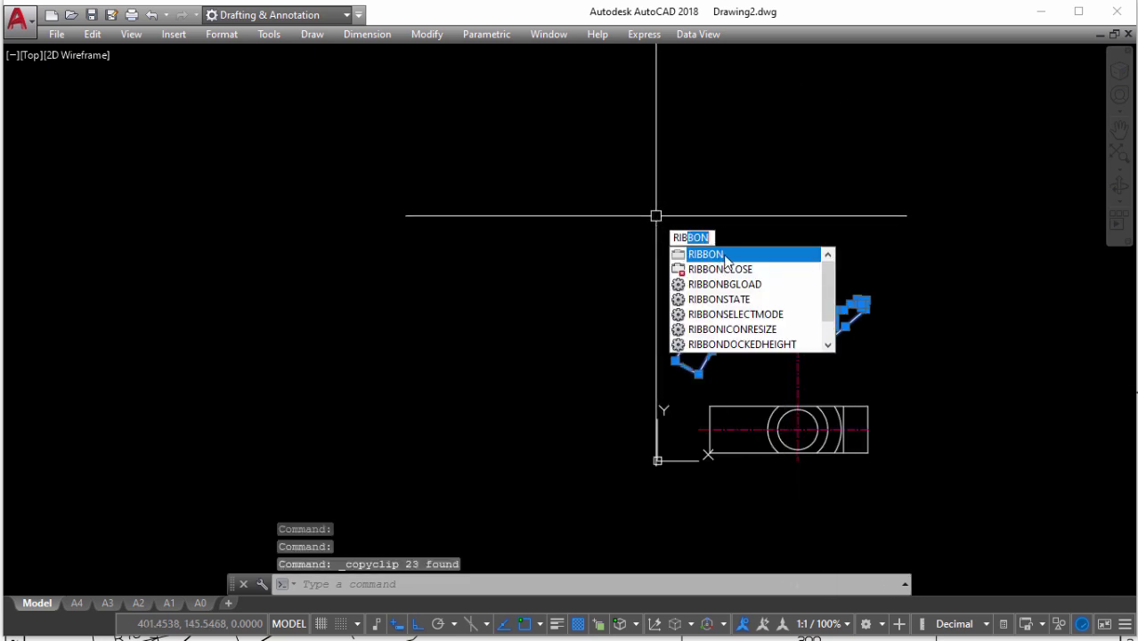
{"action": "left_click", "coordinate": [726, 256]}
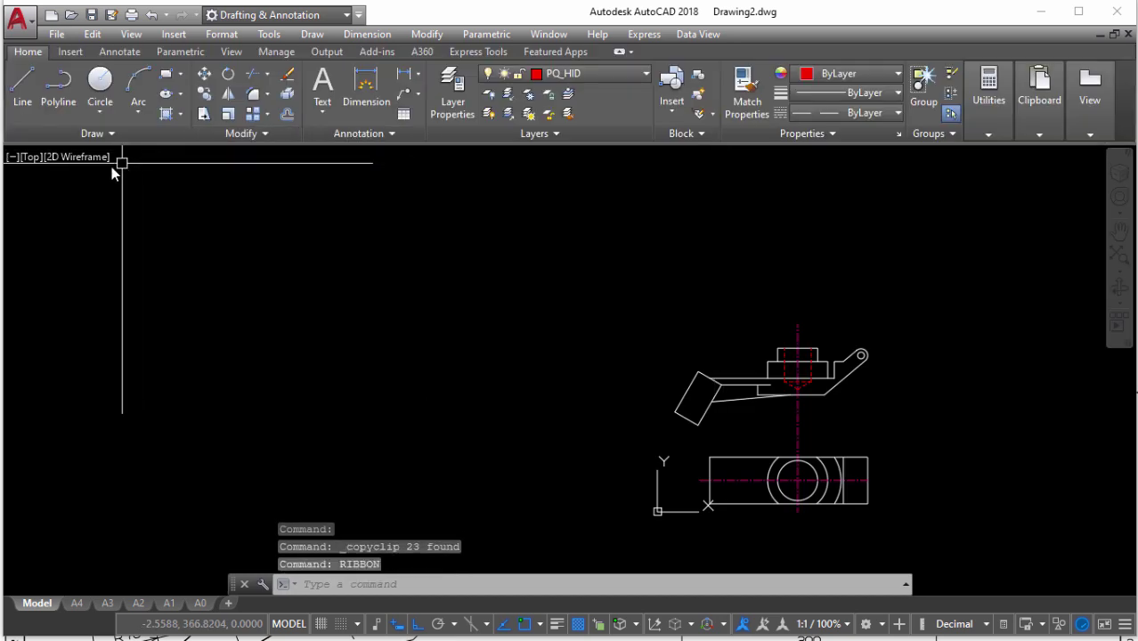
{"action": "left_click", "coordinate": [85, 159]}
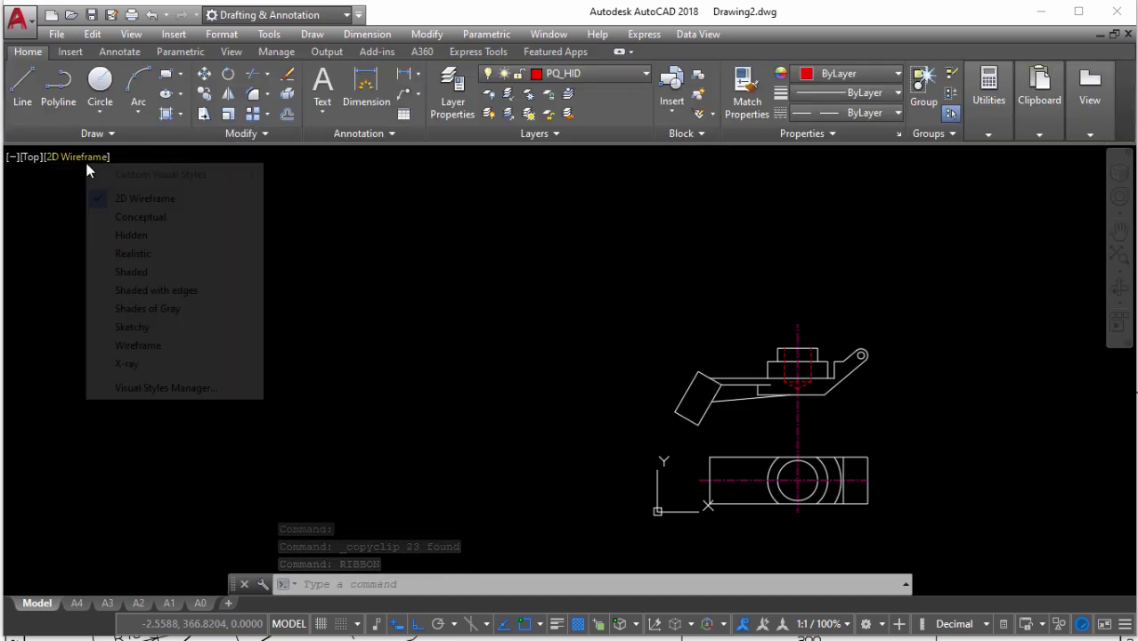
{"action": "left_click", "coordinate": [30, 156]}
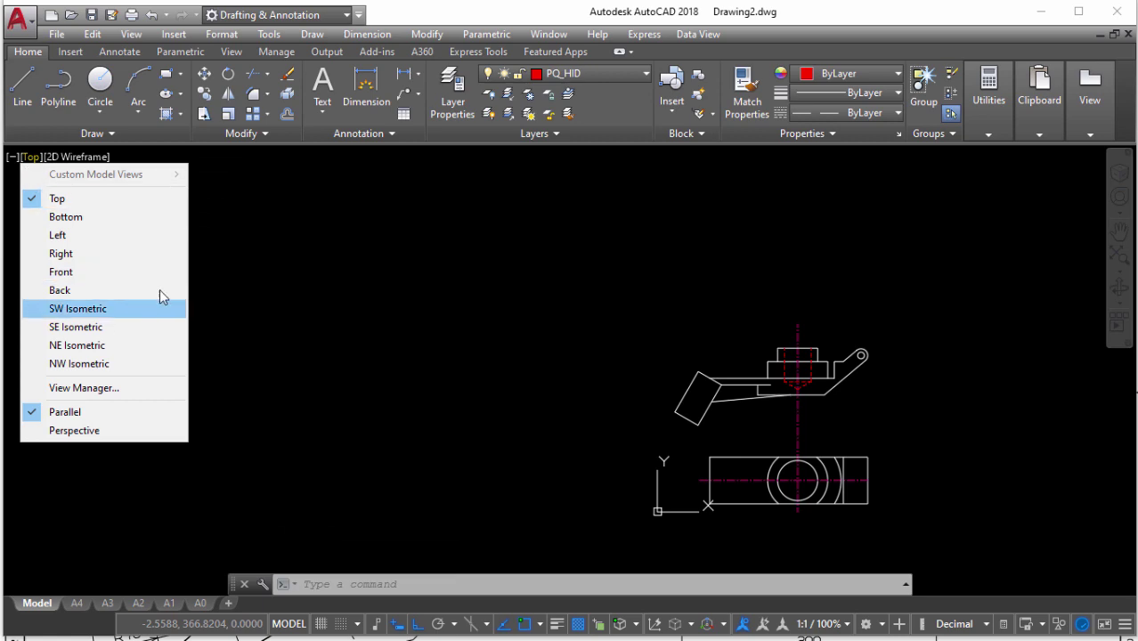
{"action": "left_click", "coordinate": [294, 248]}
{"action": "key", "text": "Escape"}
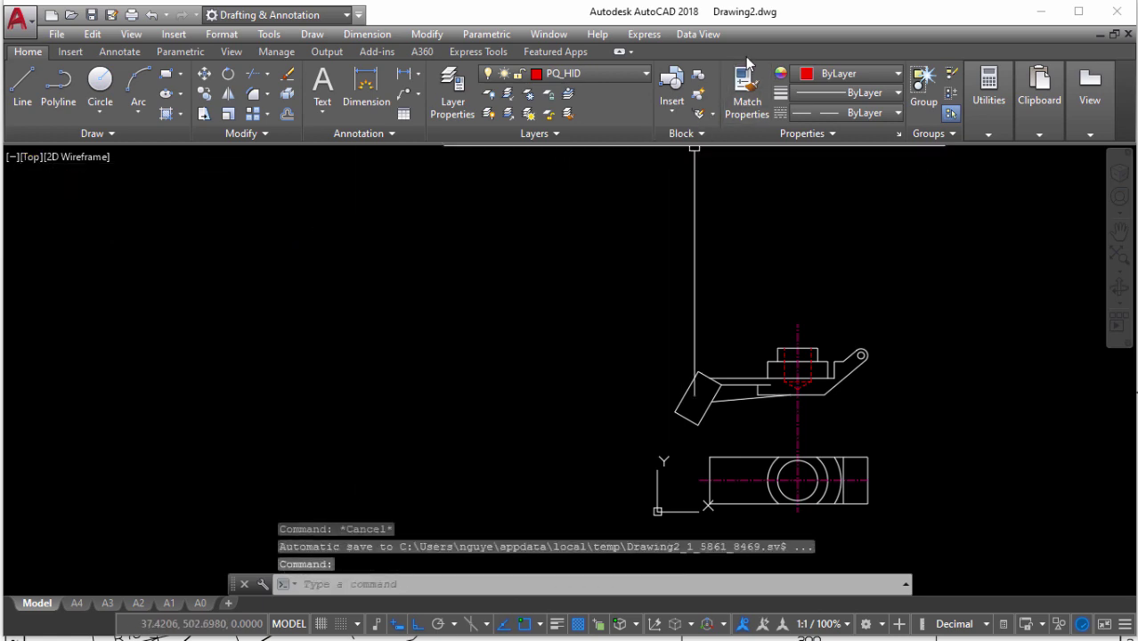
Show the View and Modeling toolbars and dock them side by side
{"action": "left_click", "coordinate": [269, 34]}
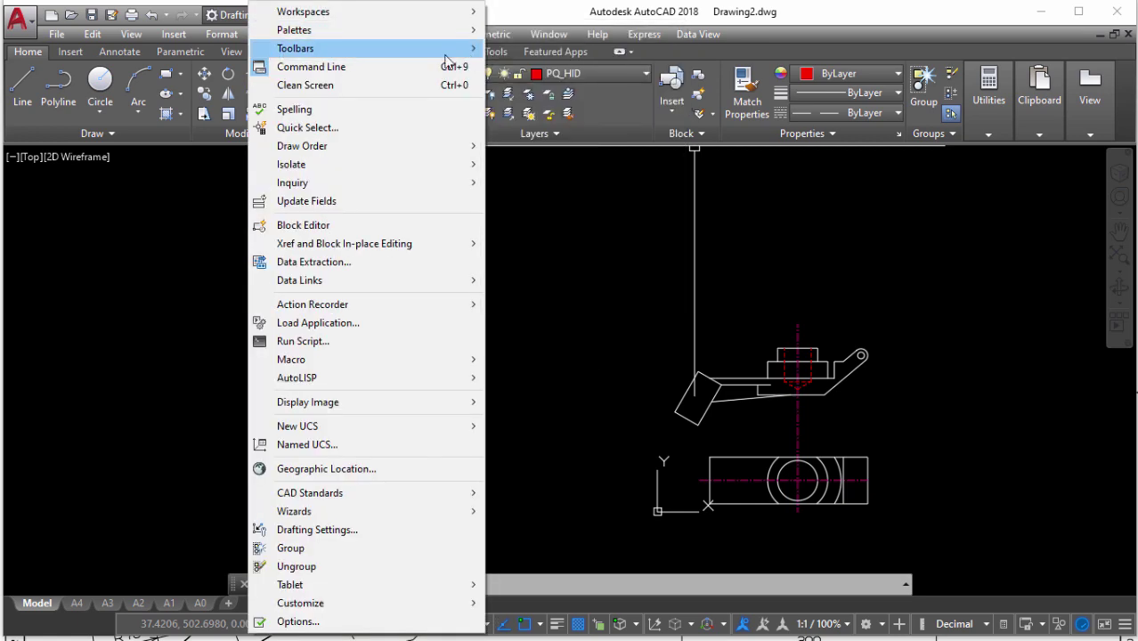
{"action": "mouse_move", "coordinate": [366, 48]}
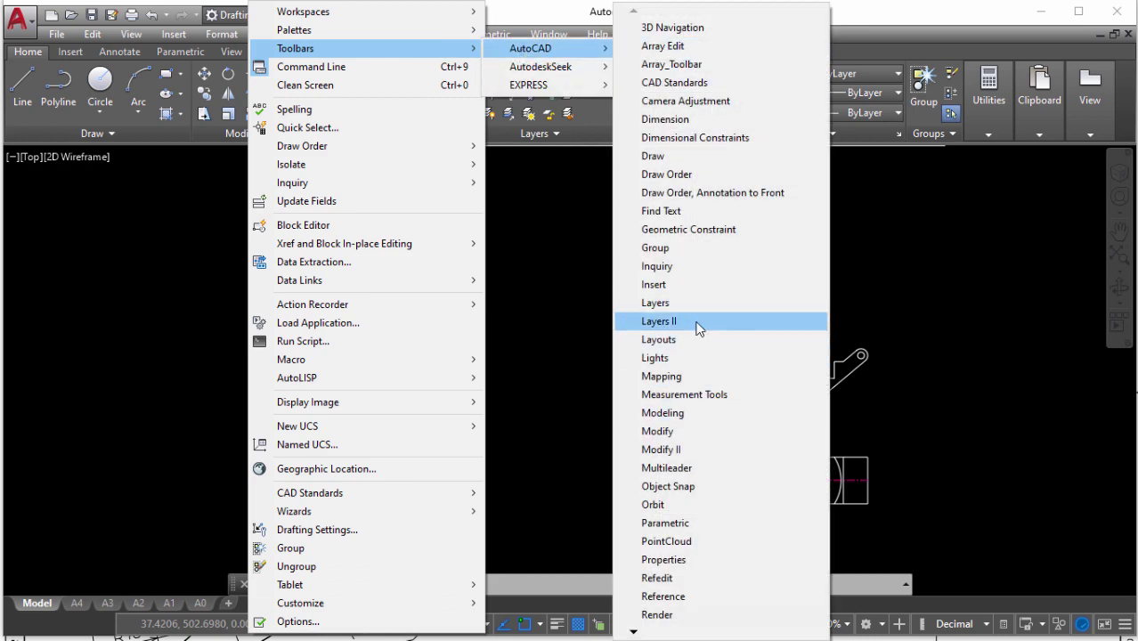
{"action": "mouse_move", "coordinate": [531, 48]}
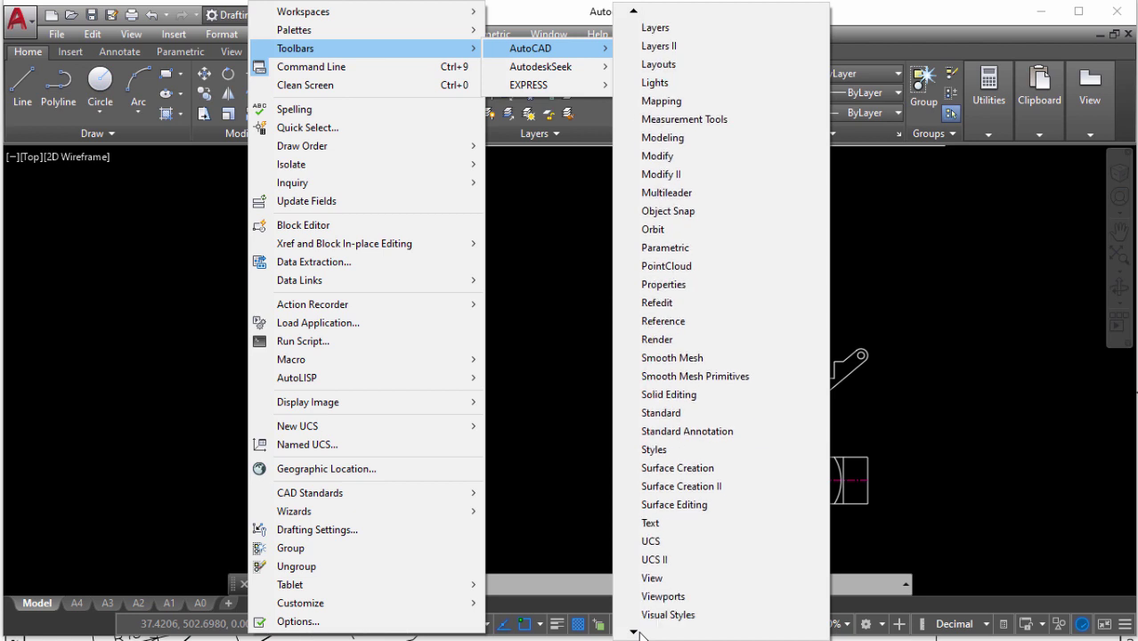
{"action": "left_click", "coordinate": [597, 460]}
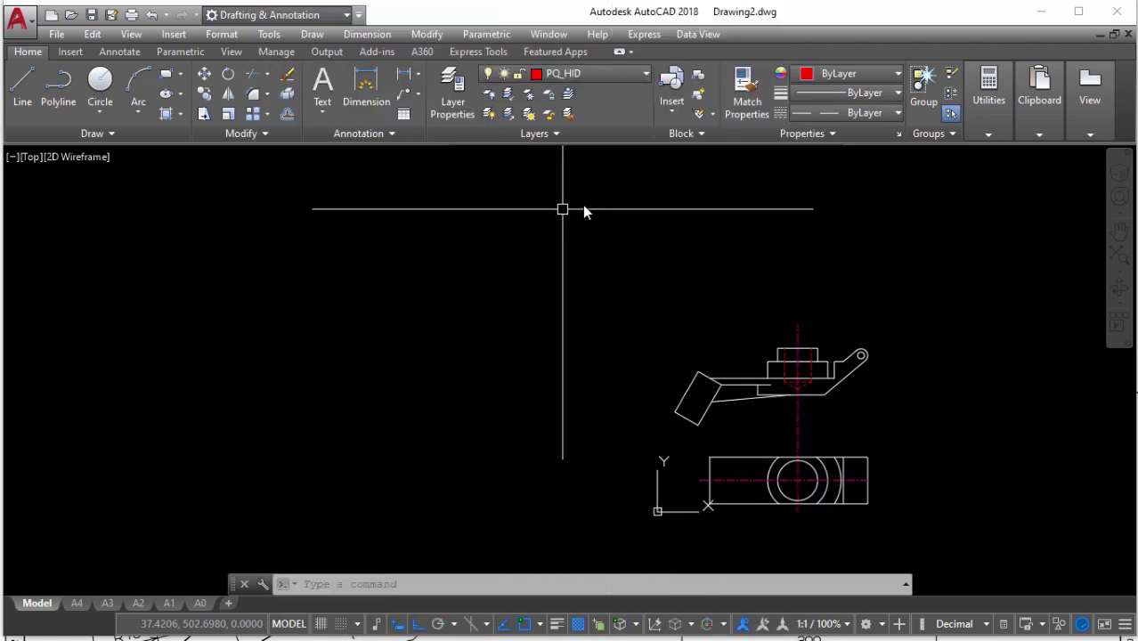
{"action": "scroll", "coordinate": [561, 209], "scroll_direction": "down", "scroll_amount": 2}
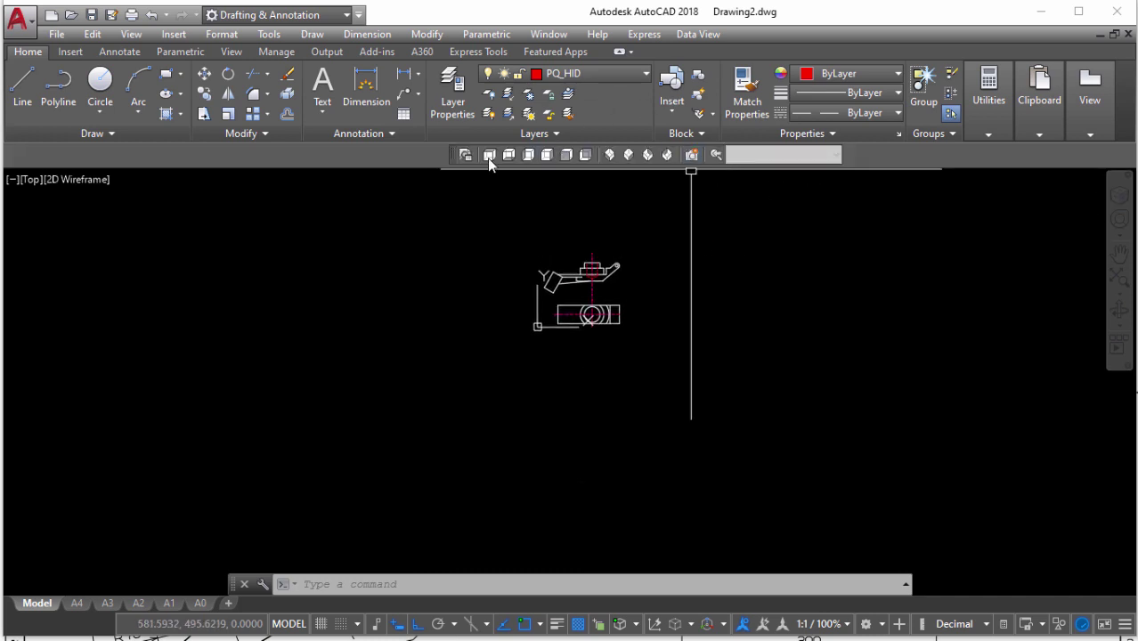
{"action": "left_click_drag", "start_coordinate": [489, 160], "coordinate": [454, 158]}
{"action": "left_click_drag", "start_coordinate": [147, 170], "coordinate": [143, 157]}
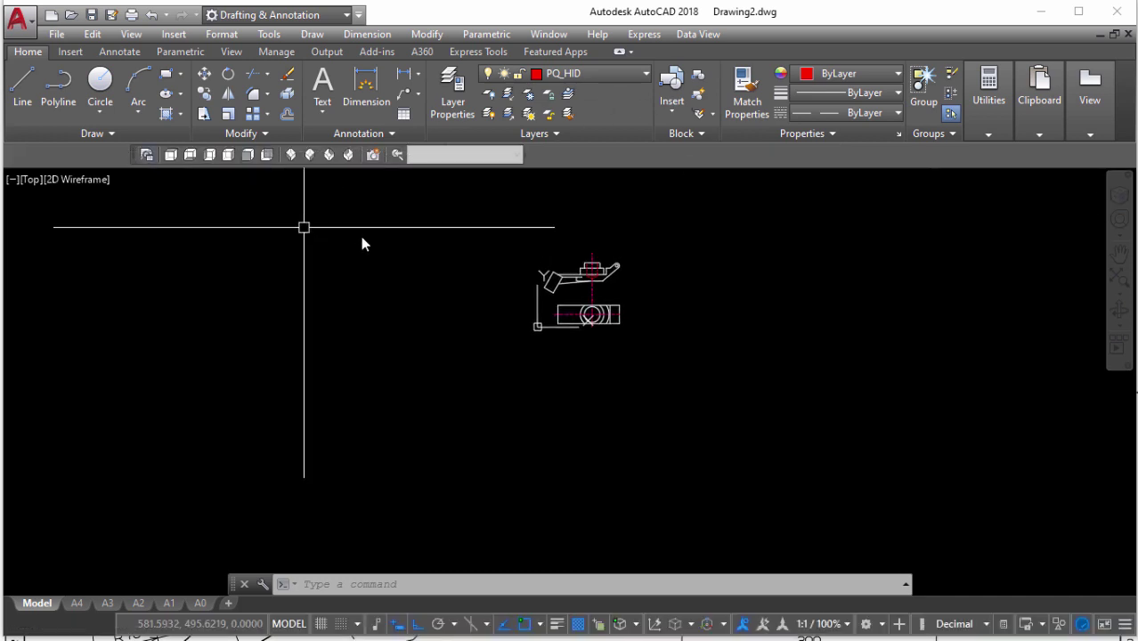
{"action": "left_click", "coordinate": [253, 33]}
{"action": "mouse_move", "coordinate": [295, 48]}
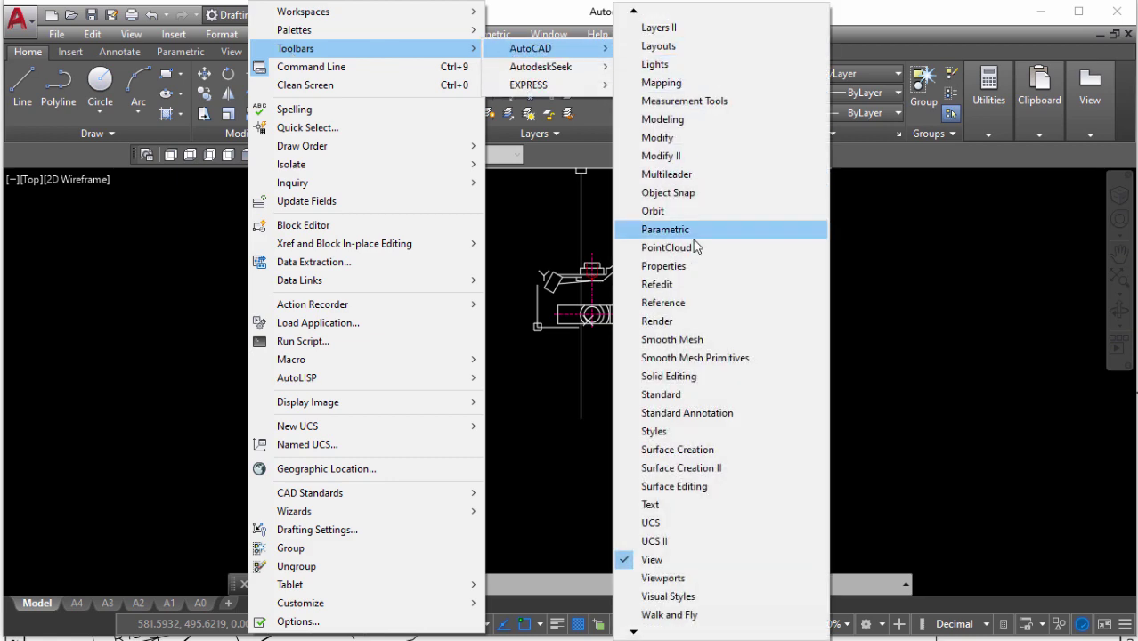
{"action": "mouse_move", "coordinate": [531, 48]}
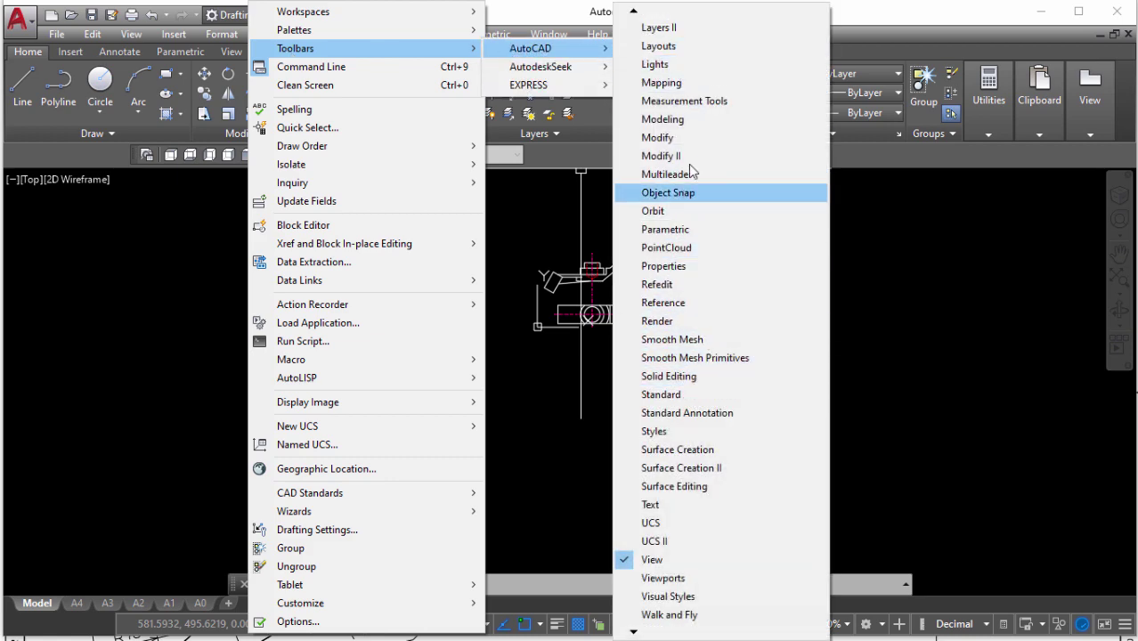
{"action": "left_click", "coordinate": [708, 120]}
{"action": "left_click_drag", "start_coordinate": [585, 159], "coordinate": [190, 163]}
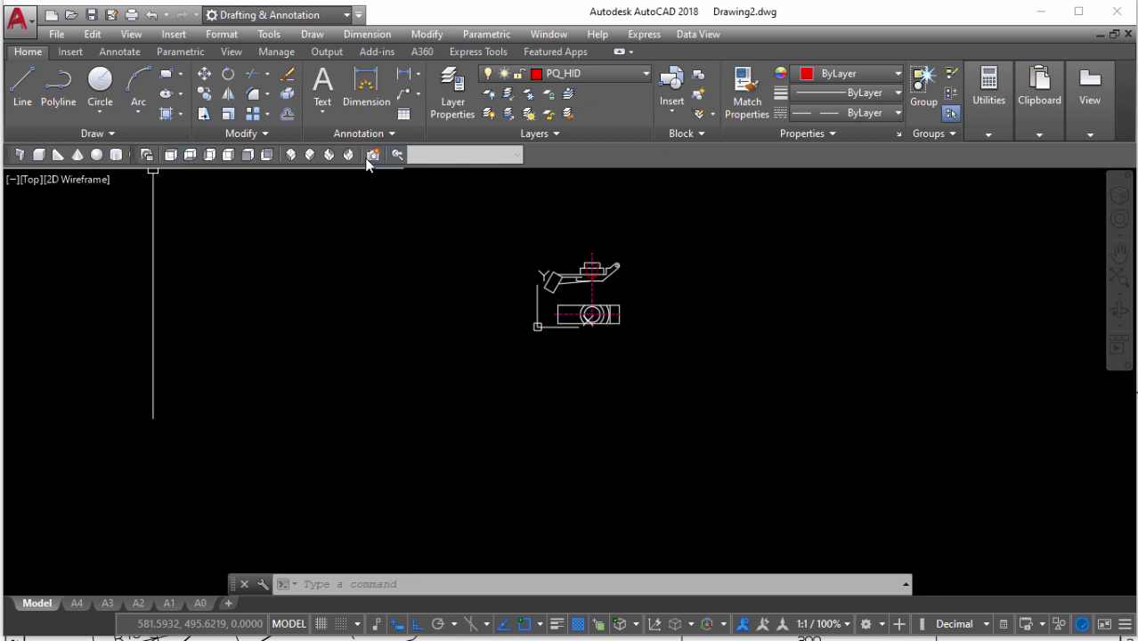
Dock the Visual Styles toolbar, line all three up in one row, and run RIBBONCLOSE
{"action": "left_click", "coordinate": [266, 34]}
{"action": "mouse_move", "coordinate": [531, 48]}
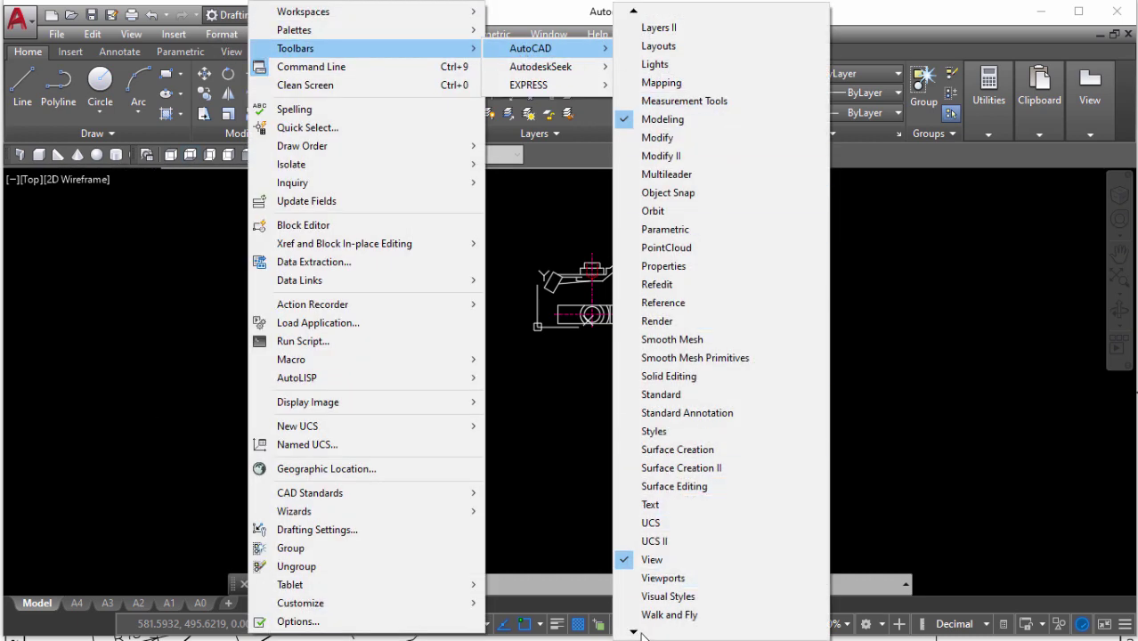
{"action": "left_click", "coordinate": [668, 540]}
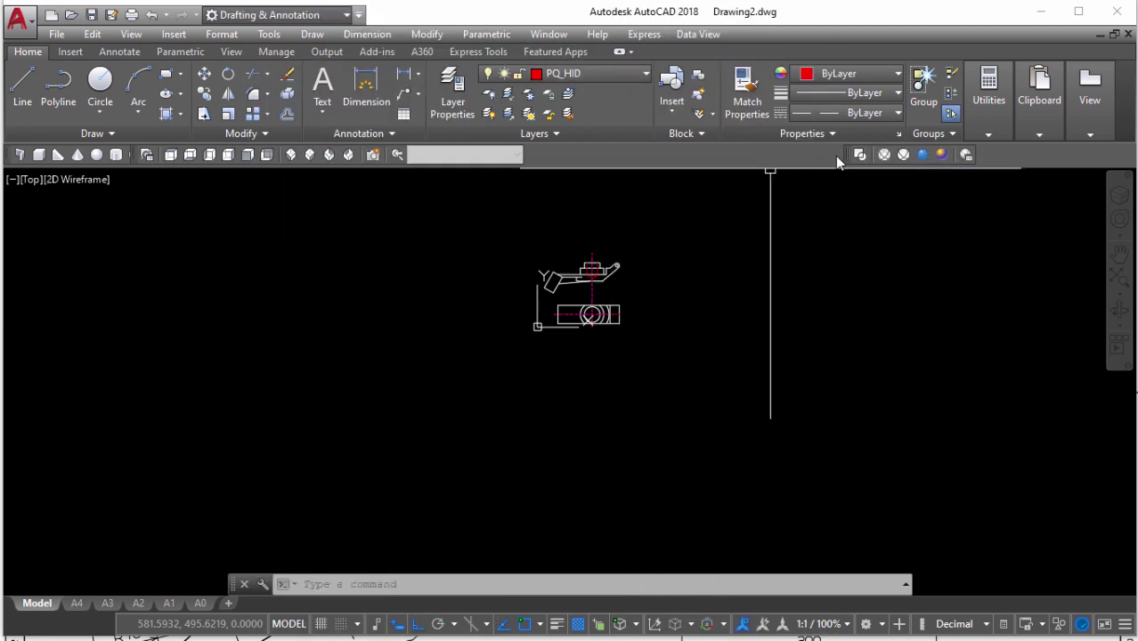
{"action": "left_click_drag", "start_coordinate": [835, 155], "coordinate": [668, 169]}
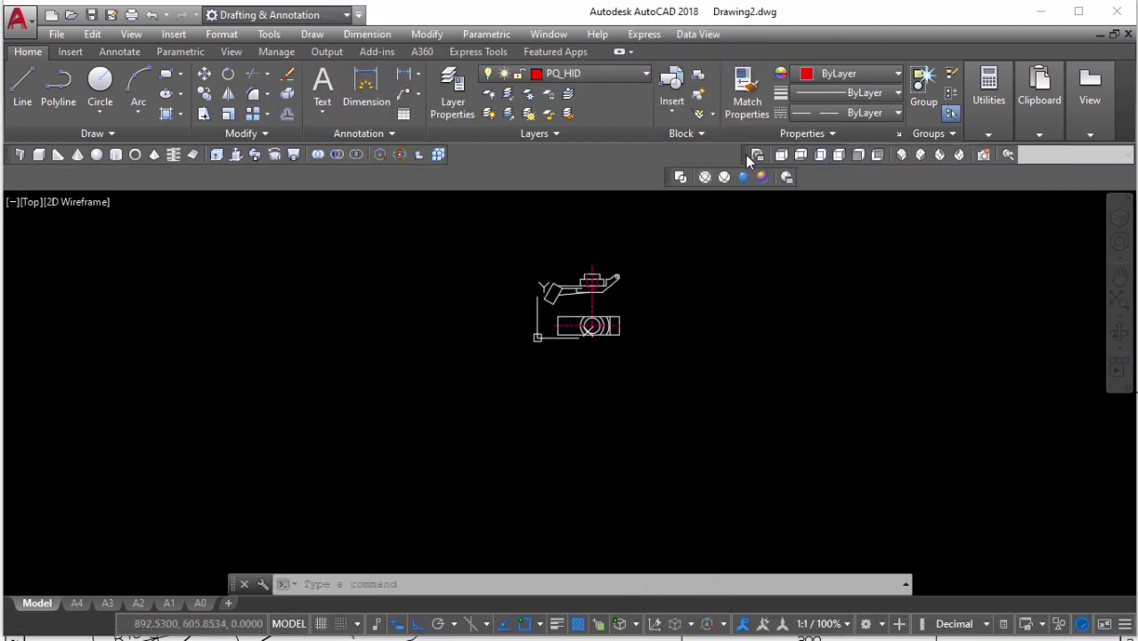
{"action": "left_click_drag", "start_coordinate": [748, 157], "coordinate": [564, 166]}
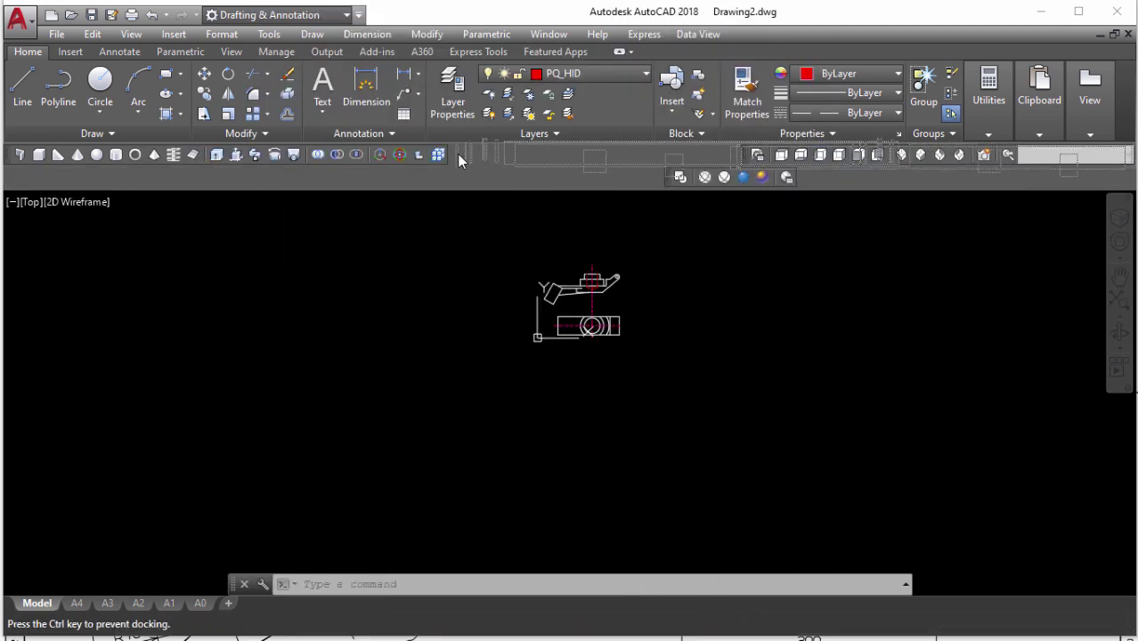
{"action": "mouse_move", "coordinate": [458, 154]}
{"action": "left_mouse_down"}
{"action": "mouse_move", "coordinate": [840, 140]}
{"action": "mouse_move", "coordinate": [855, 164]}
{"action": "left_mouse_up"}
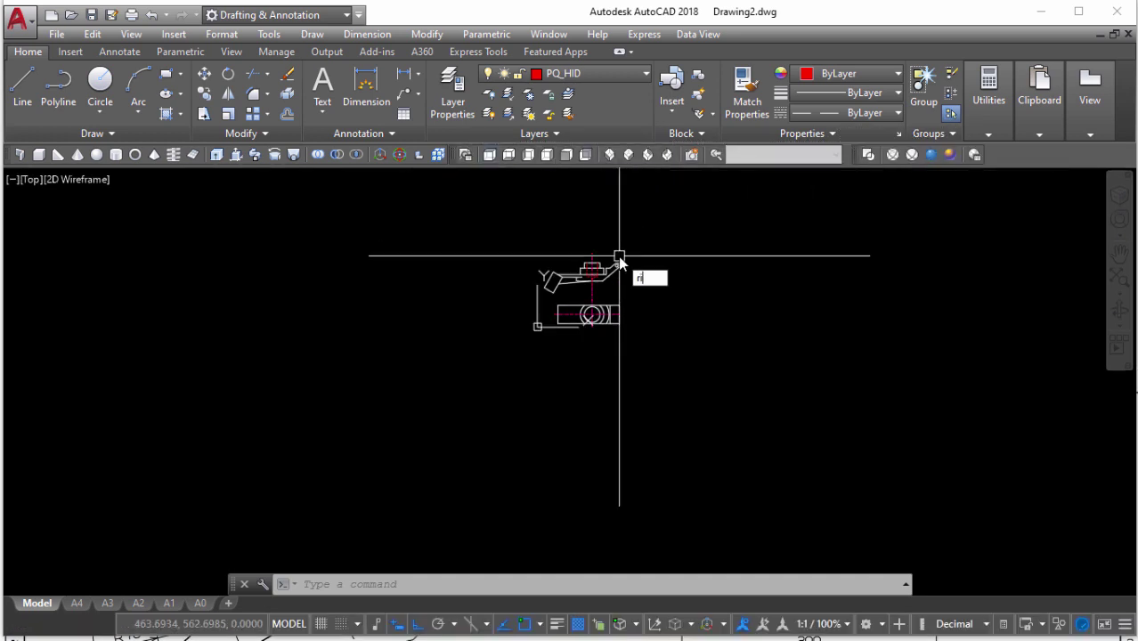
{"action": "type", "text": "ib"}
{"action": "key", "text": "Down"}
{"action": "key", "text": "Return"}
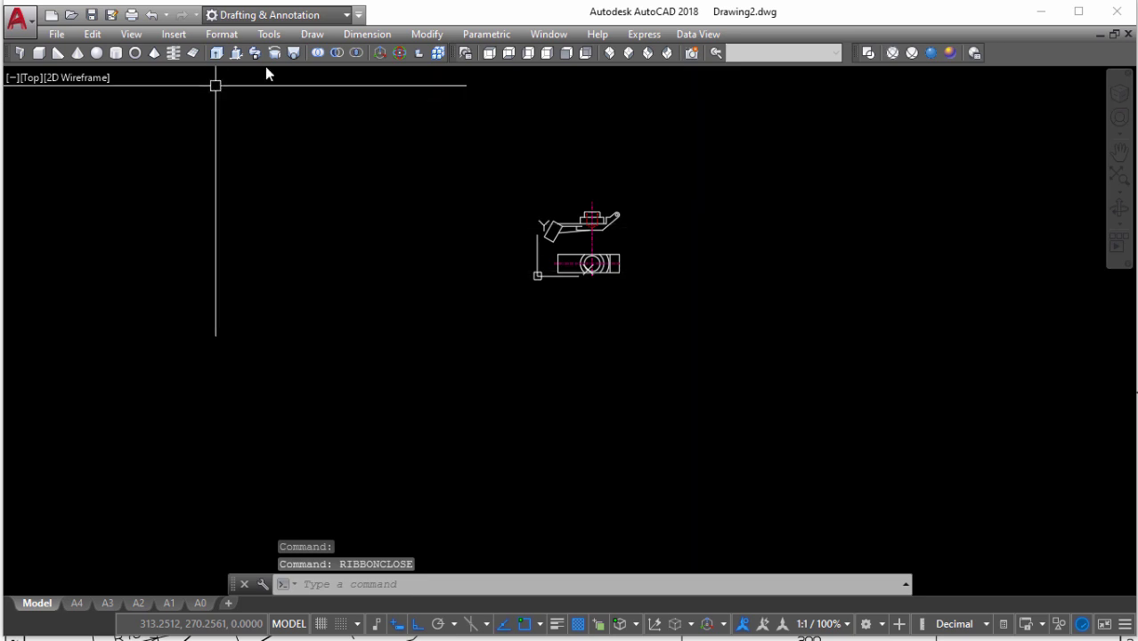
Select the flipped side profile and copy it to the clipboard
{"action": "scroll", "coordinate": [573, 322], "scroll_direction": "up", "scroll_amount": 2}
{"action": "scroll", "coordinate": [544, 310], "scroll_direction": "up", "scroll_amount": 2}
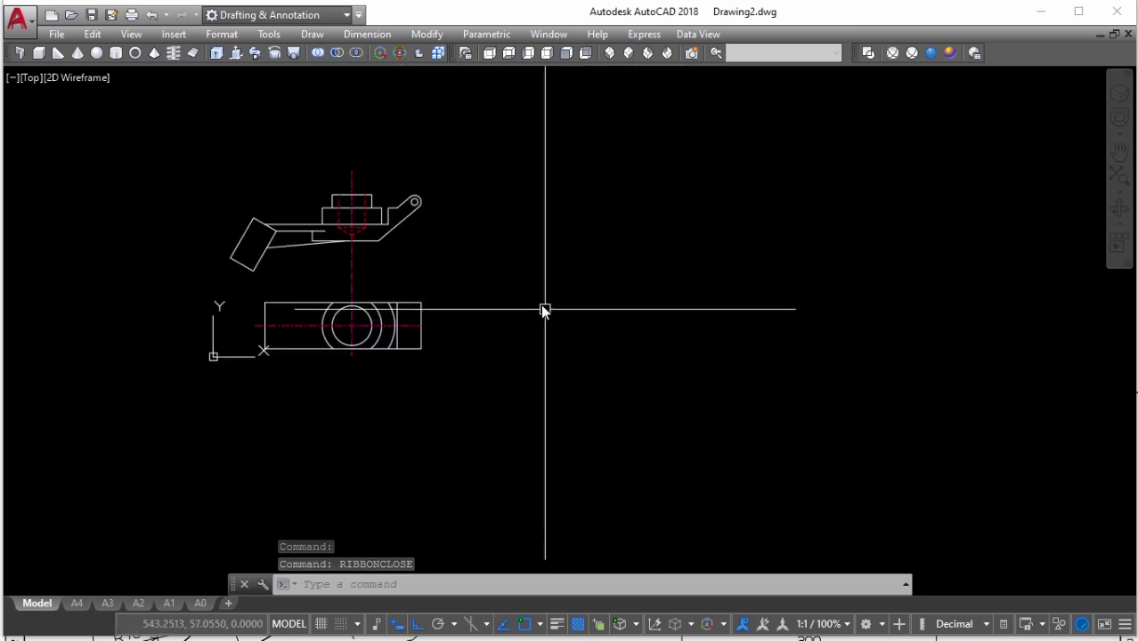
{"action": "left_click", "coordinate": [179, 178]}
{"action": "left_click", "coordinate": [506, 270]}
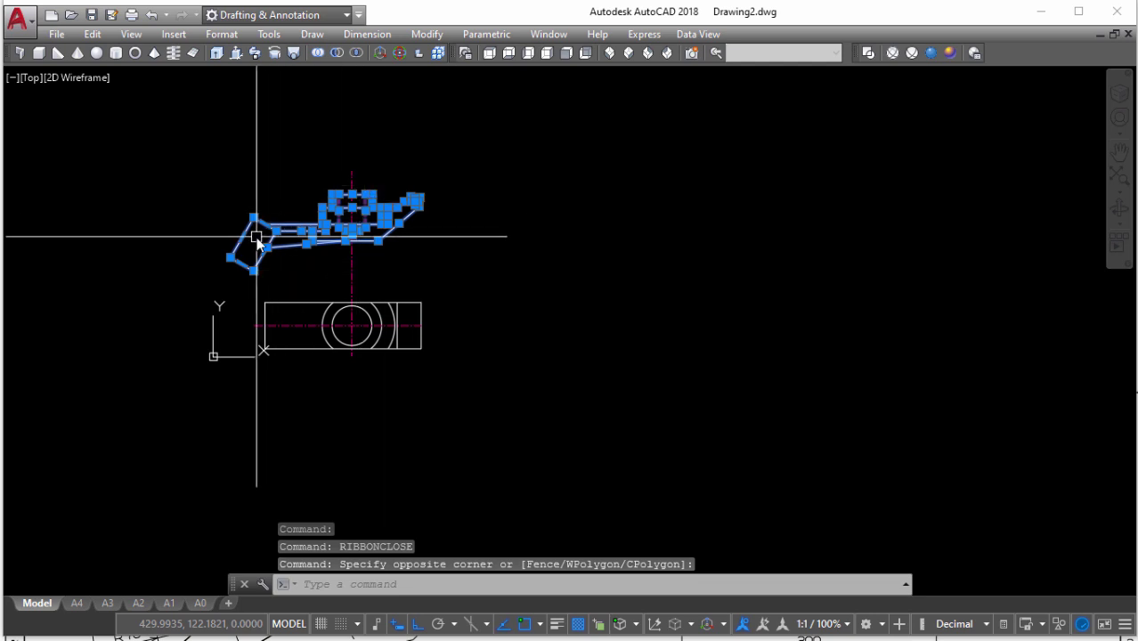
{"action": "middle_click_drag", "start_coordinate": [255, 237], "coordinate": [521, 255]}
{"action": "scroll", "coordinate": [419, 250], "scroll_direction": "up", "scroll_amount": 2}
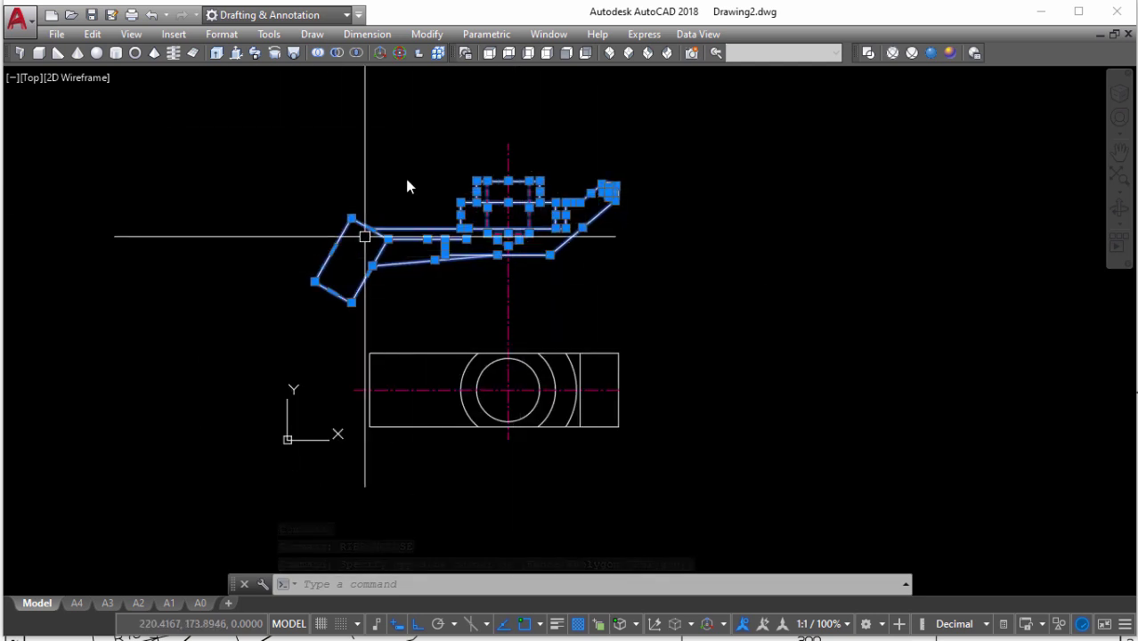
{"action": "key", "text": "ctrl+c"}
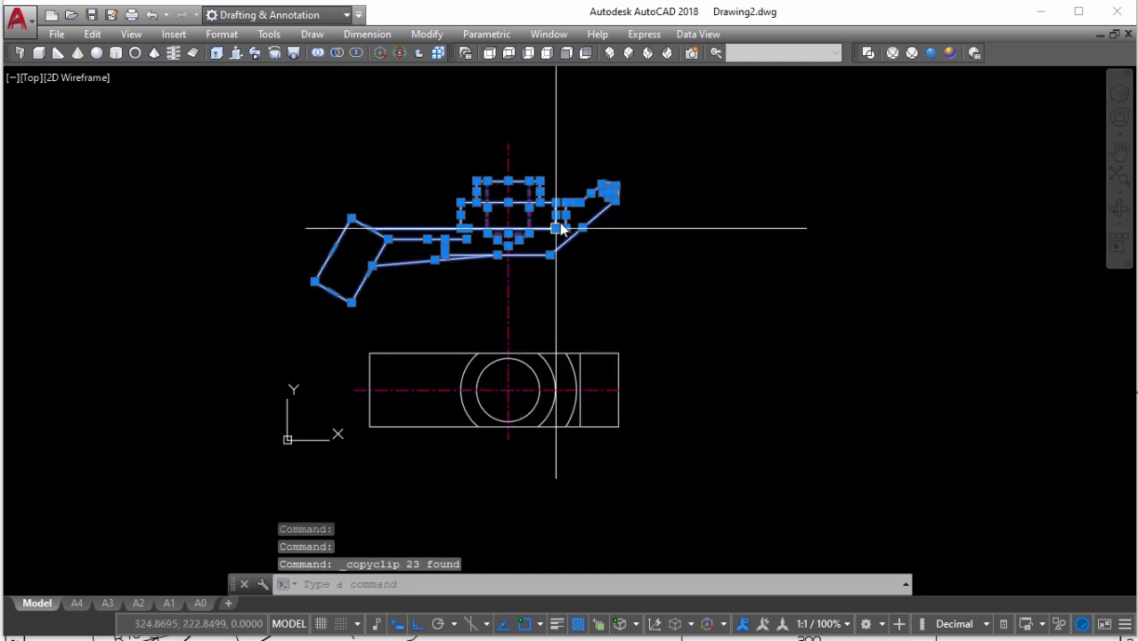
Paste the profile into the front view and orbit to see the profiles in 3D
{"action": "left_click", "coordinate": [566, 53]}
{"action": "key", "text": "ctrl+v"}
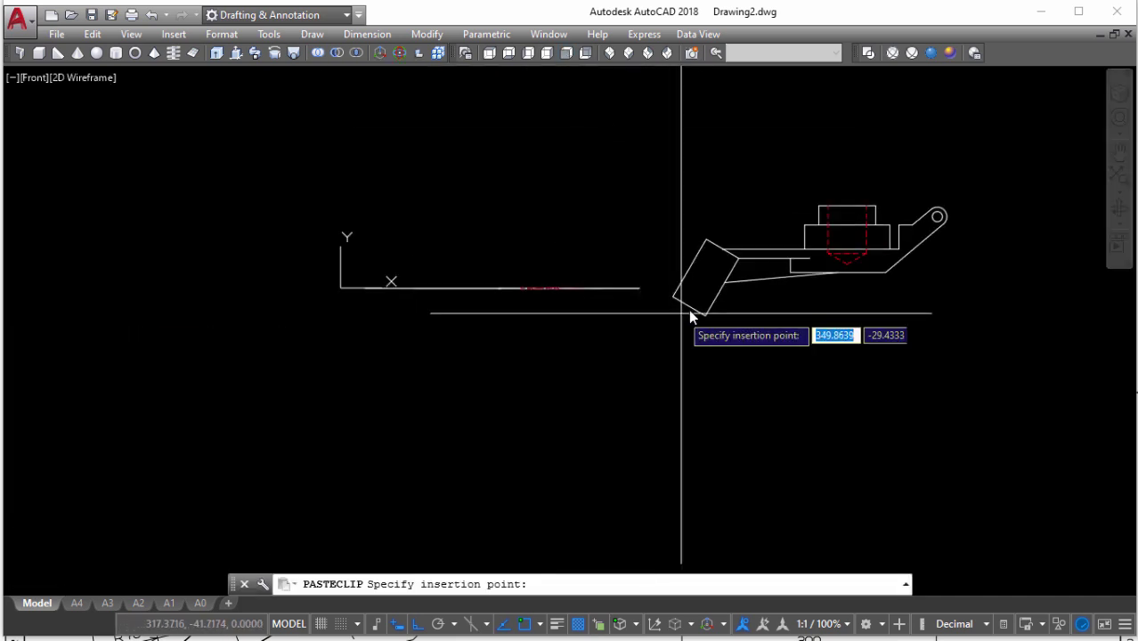
{"action": "scroll", "coordinate": [712, 312], "scroll_direction": "down", "scroll_amount": 3}
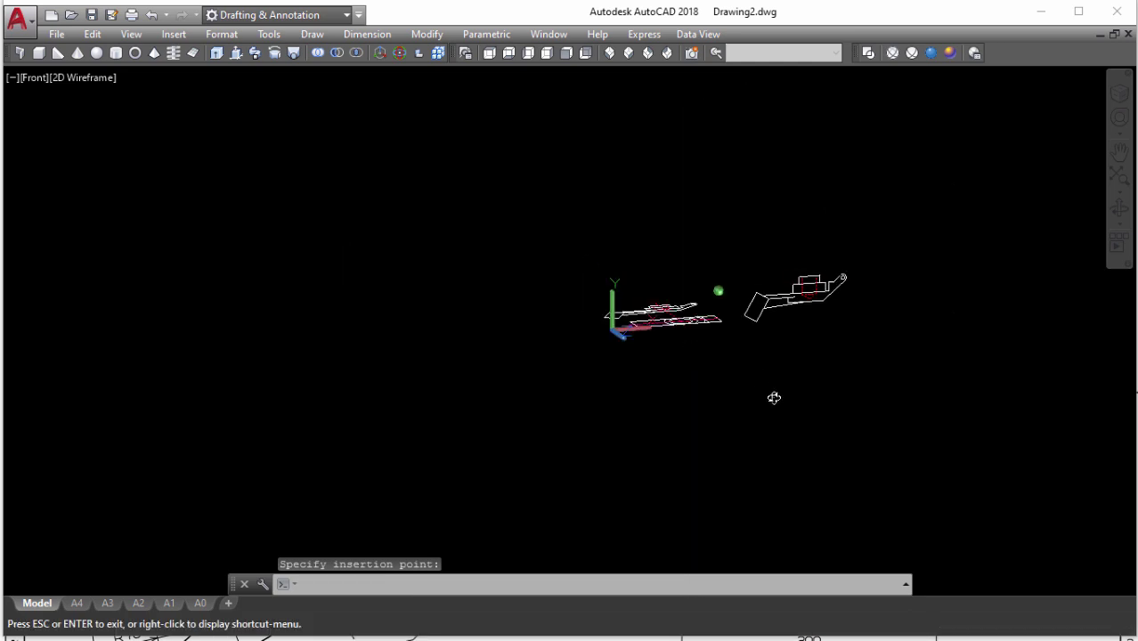
{"action": "middle_click_drag", "start_coordinate": [711, 344], "coordinate": [831, 410], "text": "shift"}
{"action": "scroll", "coordinate": [623, 316], "scroll_direction": "up", "scroll_amount": 3}
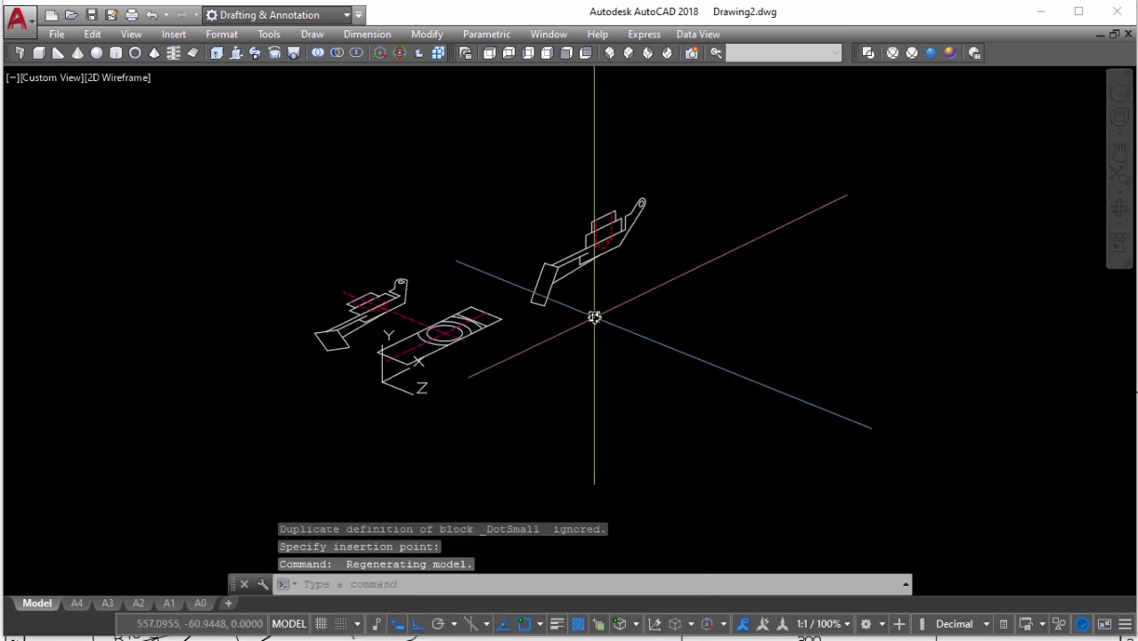
{"action": "scroll", "coordinate": [561, 343], "scroll_direction": "up", "scroll_amount": 2}
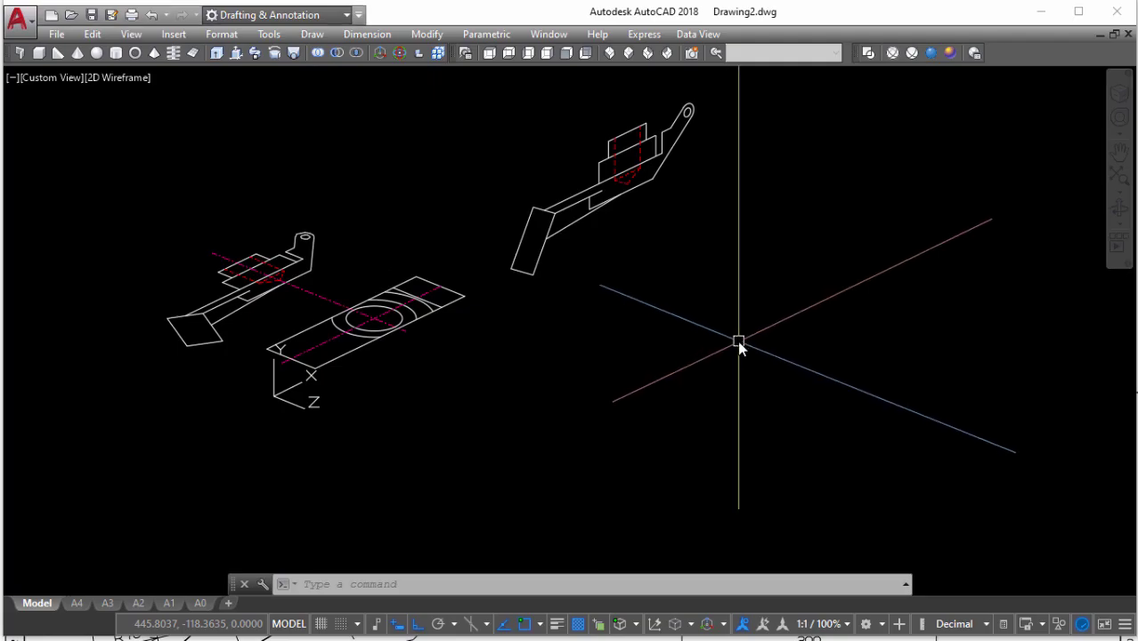
{"action": "middle_click_drag", "start_coordinate": [737, 340], "coordinate": [663, 322]}
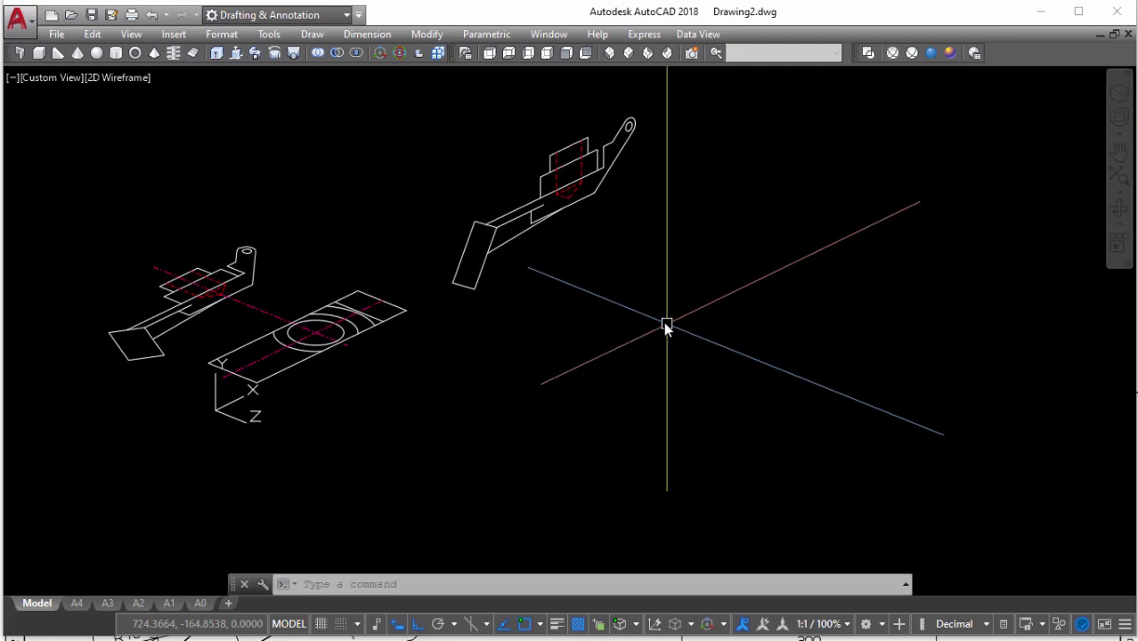
Switch the display to the Realistic visual style
{"action": "left_click", "coordinate": [931, 53]}
{"action": "left_click", "coordinate": [949, 53]}
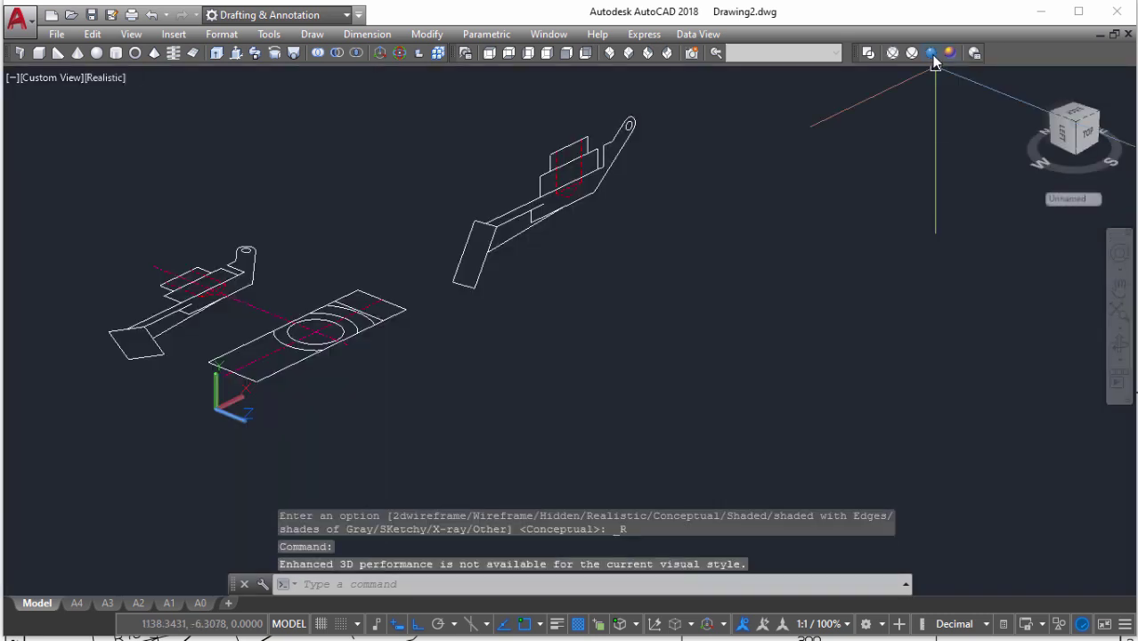
{"action": "left_click_drag", "start_coordinate": [698, 309], "coordinate": [686, 303]}
{"action": "key", "text": "Escape"}
Start and cancel a cylinder, then change to the Top view preset
{"action": "type", "text": "cyl"}
{"action": "key", "text": "Return"}
{"action": "left_click", "coordinate": [705, 309]}
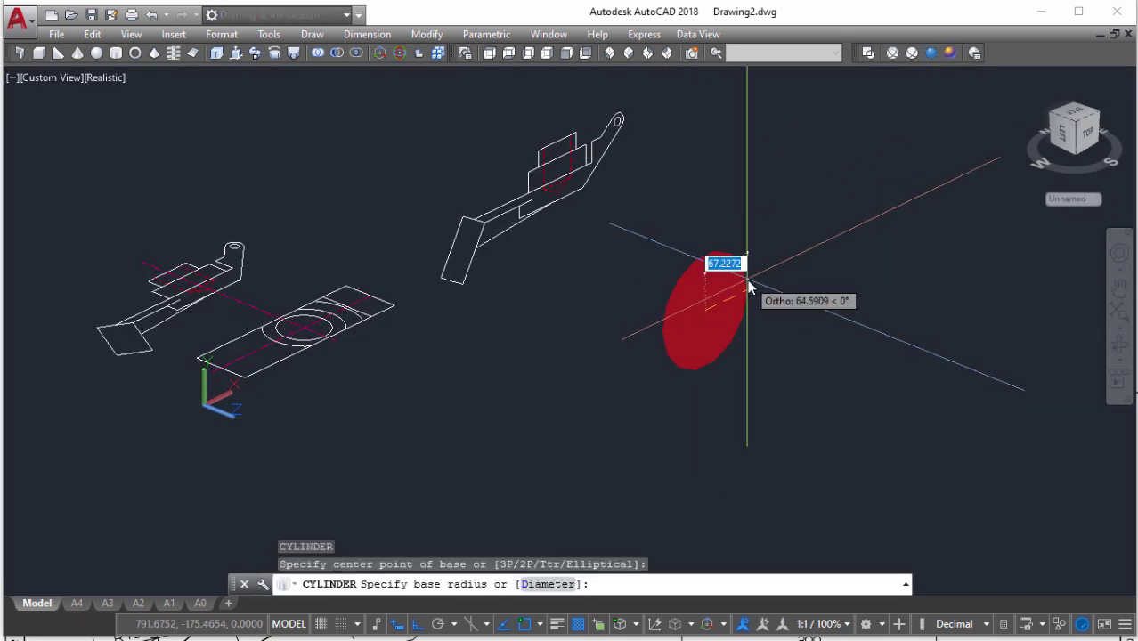
{"action": "key", "text": "Escape"}
{"action": "left_click", "coordinate": [489, 53]}
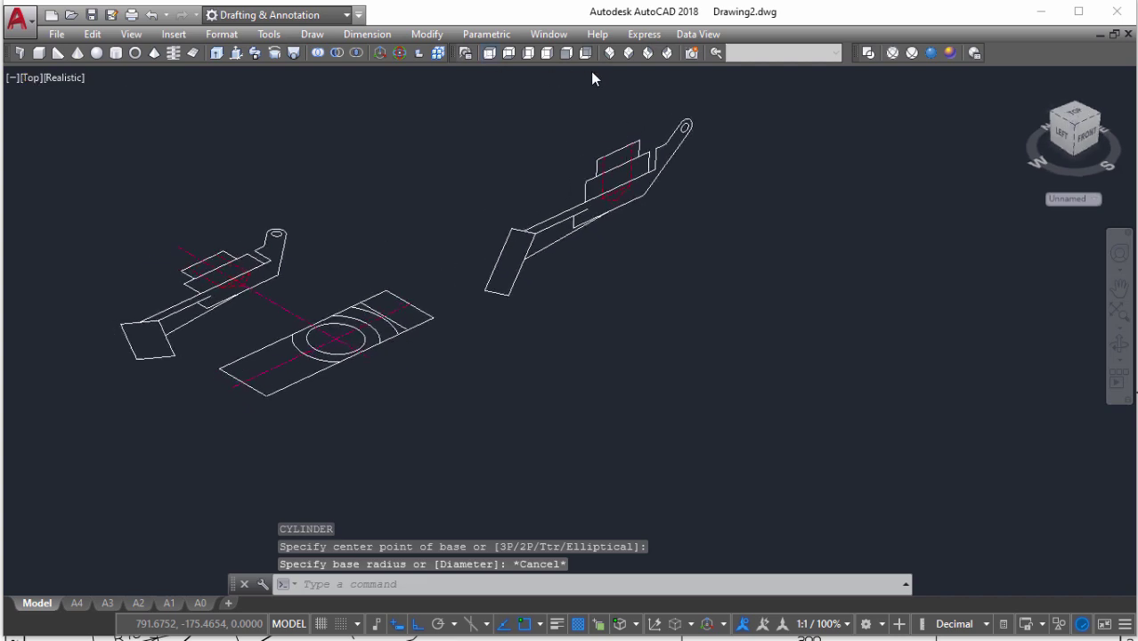
{"action": "left_click", "coordinate": [491, 53]}
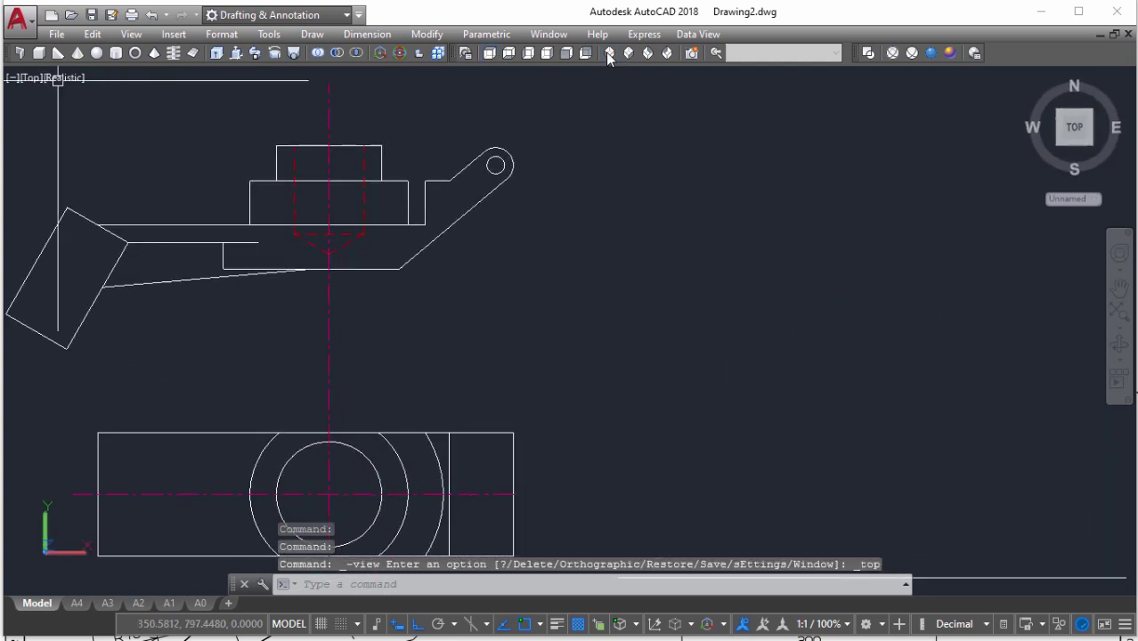
Make PQ_VIS the current layer with LAYMCUR by picking one of its objects
{"action": "scroll", "coordinate": [702, 269], "scroll_direction": "down", "scroll_amount": 3}
{"action": "key", "text": "Escape"}
{"action": "scroll", "coordinate": [614, 330], "scroll_direction": "up", "scroll_amount": 2}
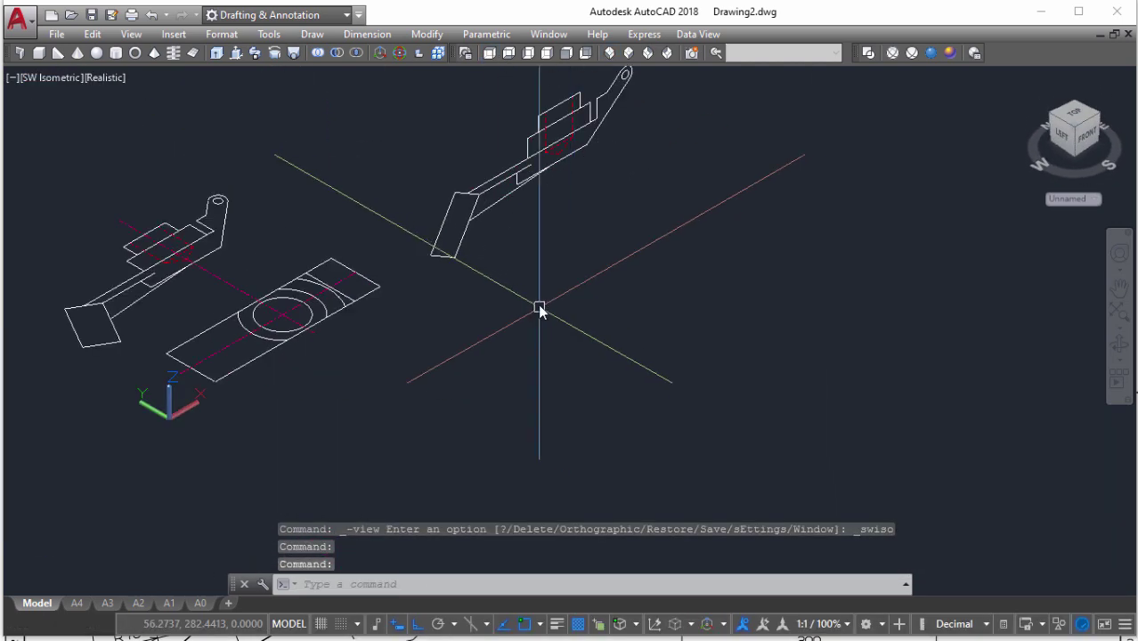
{"action": "type", "text": "ccyl"}
{"action": "key", "text": "Return"}
{"action": "key", "text": "Escape"}
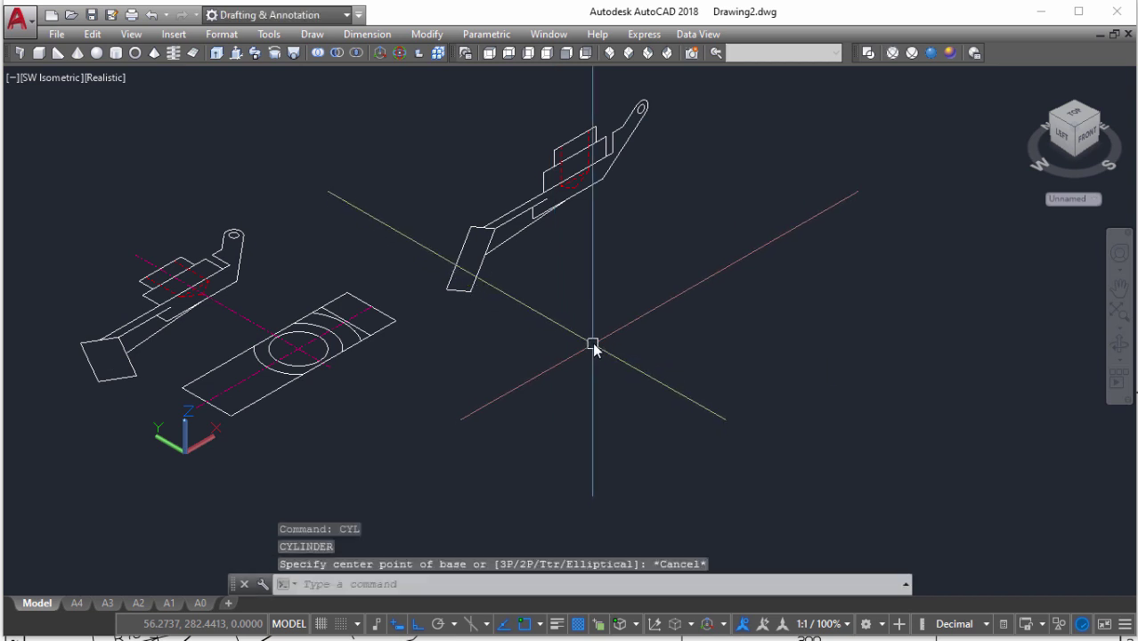
{"action": "type", "text": "laymcur"}
{"action": "key", "text": "Return"}
{"action": "left_click", "coordinate": [510, 246]}
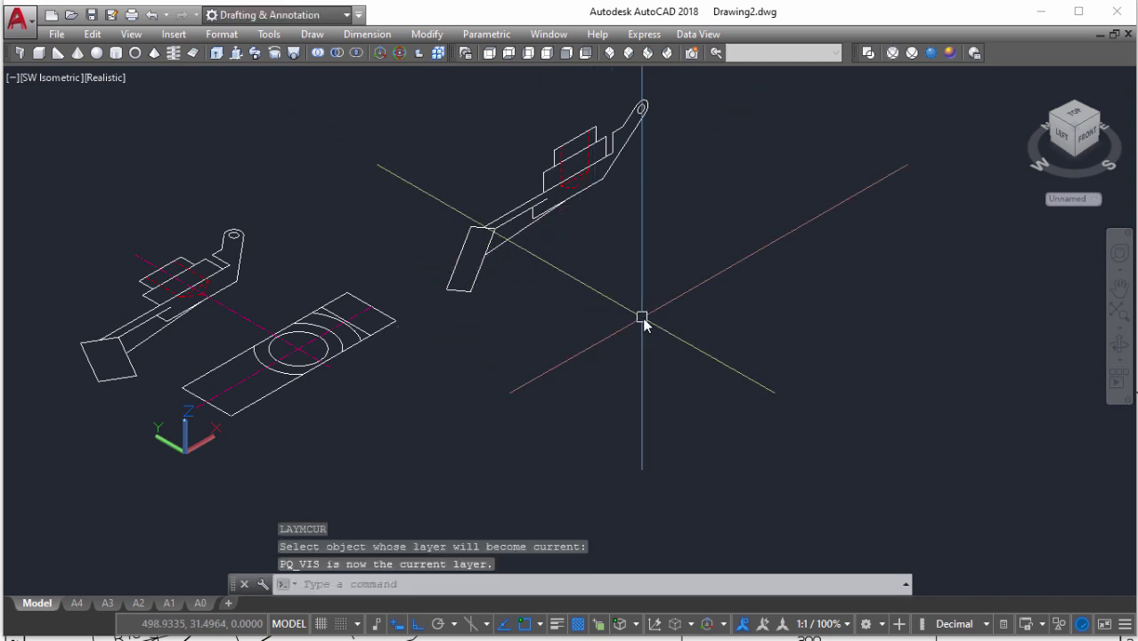
Draw a solid cylinder of radius 30 and height 20 beside the sketches
{"action": "key", "text": "Return"}
{"action": "left_click", "coordinate": [657, 348]}
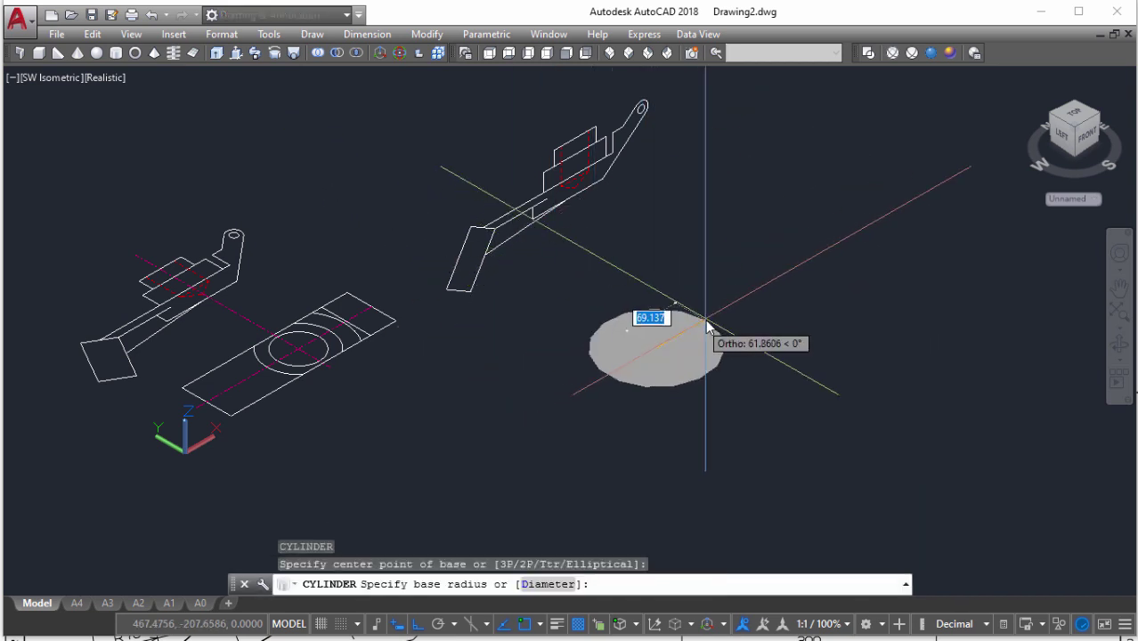
{"action": "type", "text": "30"}
{"action": "key", "text": "Return"}
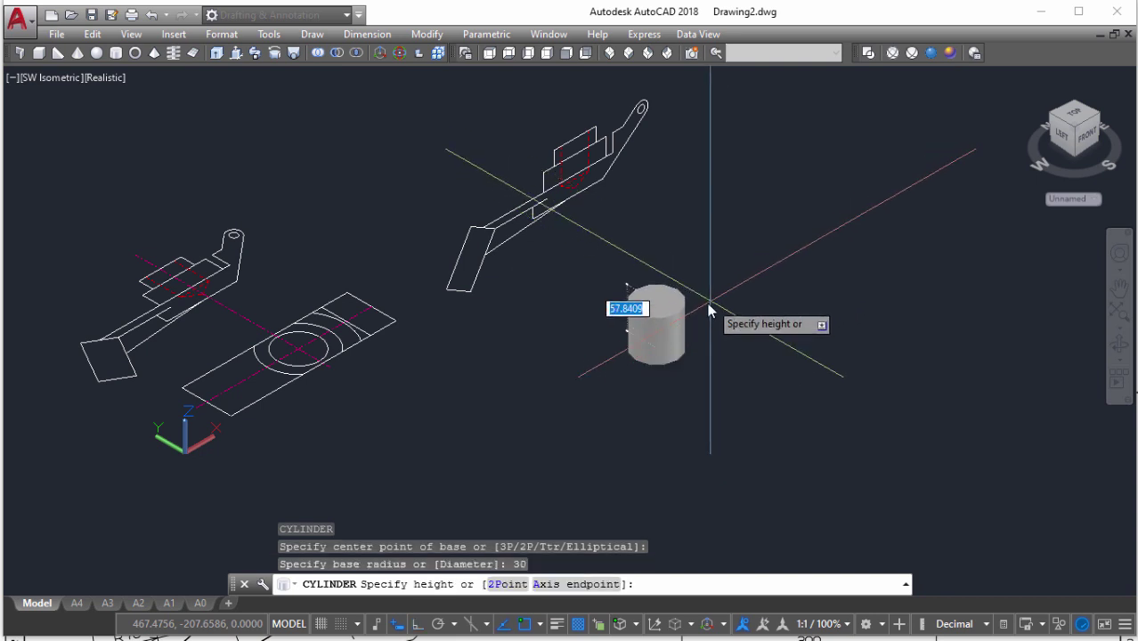
{"action": "scroll", "coordinate": [694, 329], "scroll_direction": "up", "scroll_amount": 2}
{"action": "type", "text": "20"}
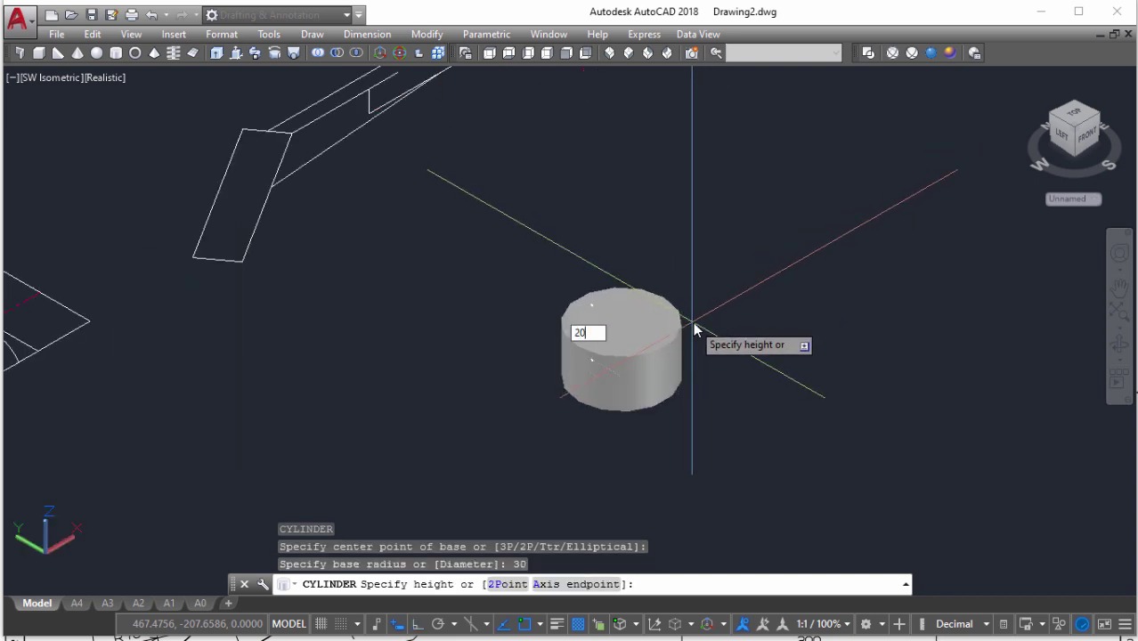
{"action": "key", "text": "Return"}
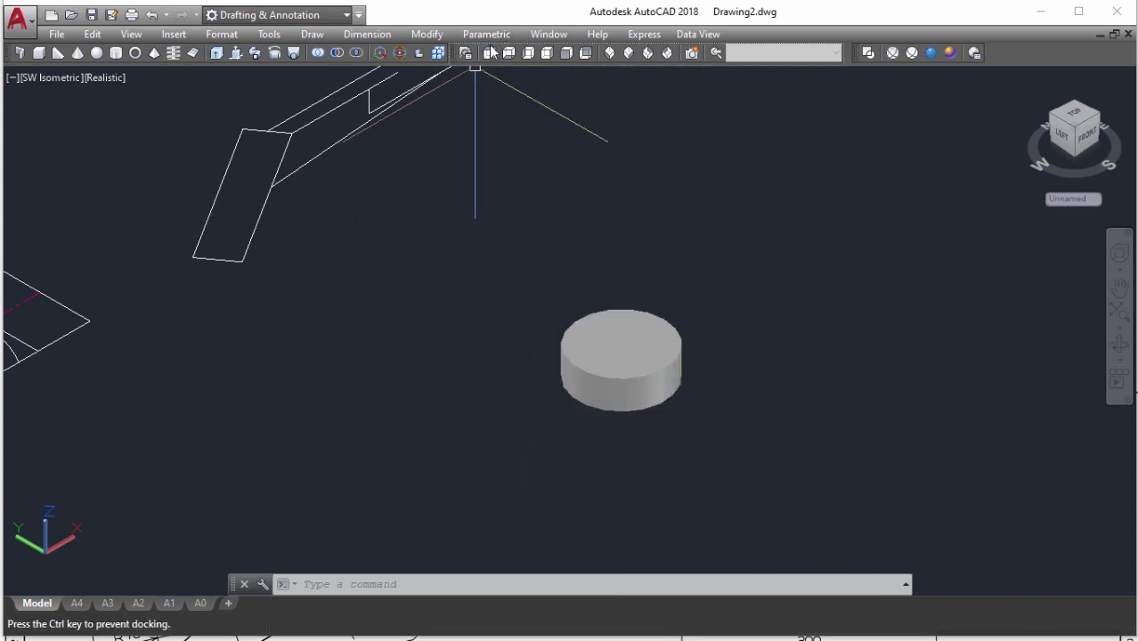
Switch to Top view and erase the centre mark lines
{"action": "left_click", "coordinate": [565, 54]}
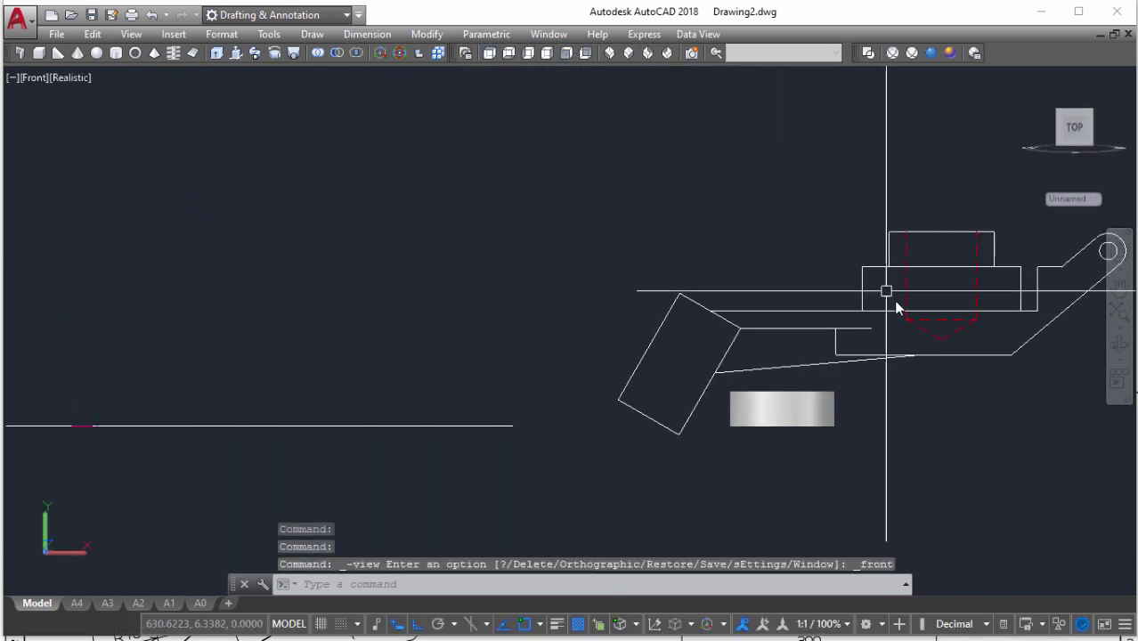
{"action": "left_click", "coordinate": [489, 54]}
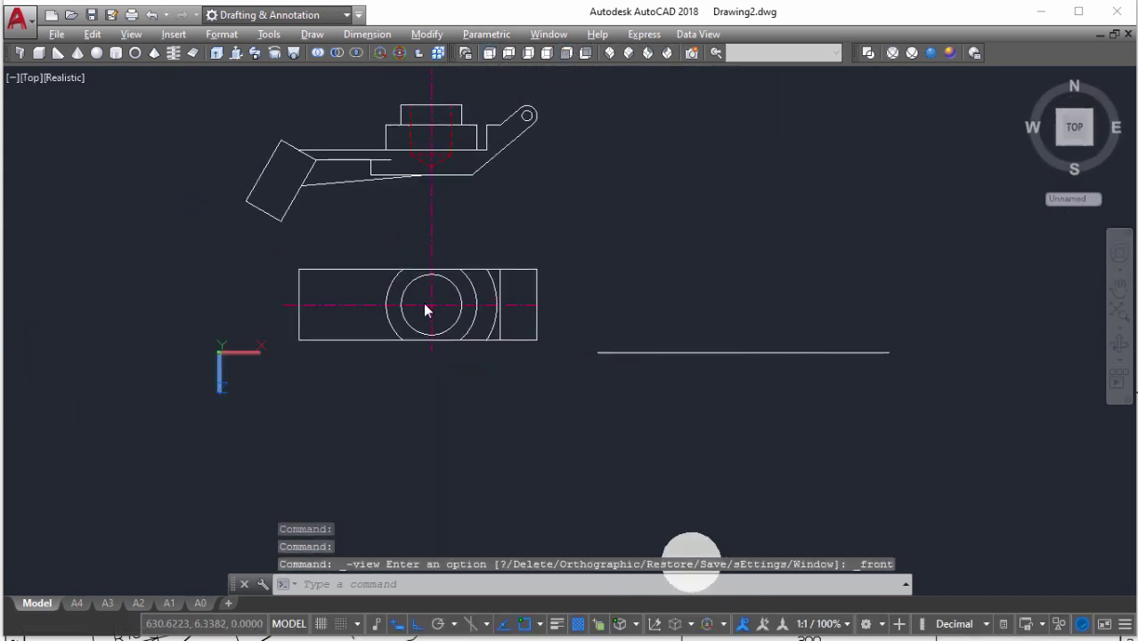
{"action": "scroll", "coordinate": [509, 281], "scroll_direction": "up", "scroll_amount": 2}
{"action": "scroll", "coordinate": [457, 247], "scroll_direction": "down", "scroll_amount": 1}
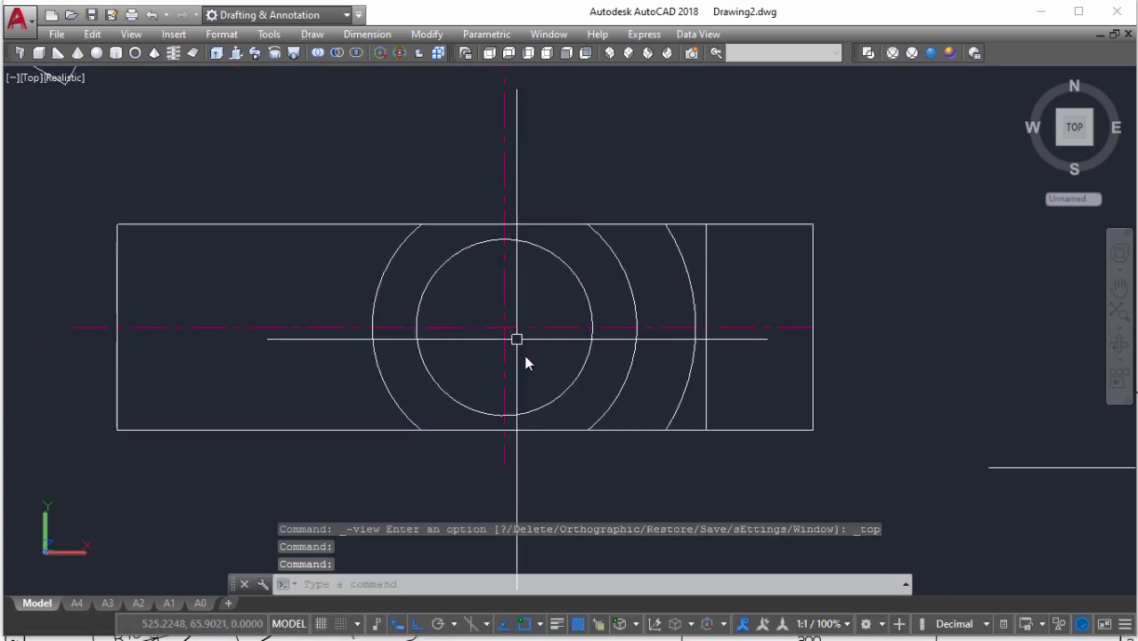
{"action": "left_click", "coordinate": [505, 343]}
{"action": "left_click", "coordinate": [464, 302]}
{"action": "type", "text": "e"}
{"action": "key", "text": "Return"}
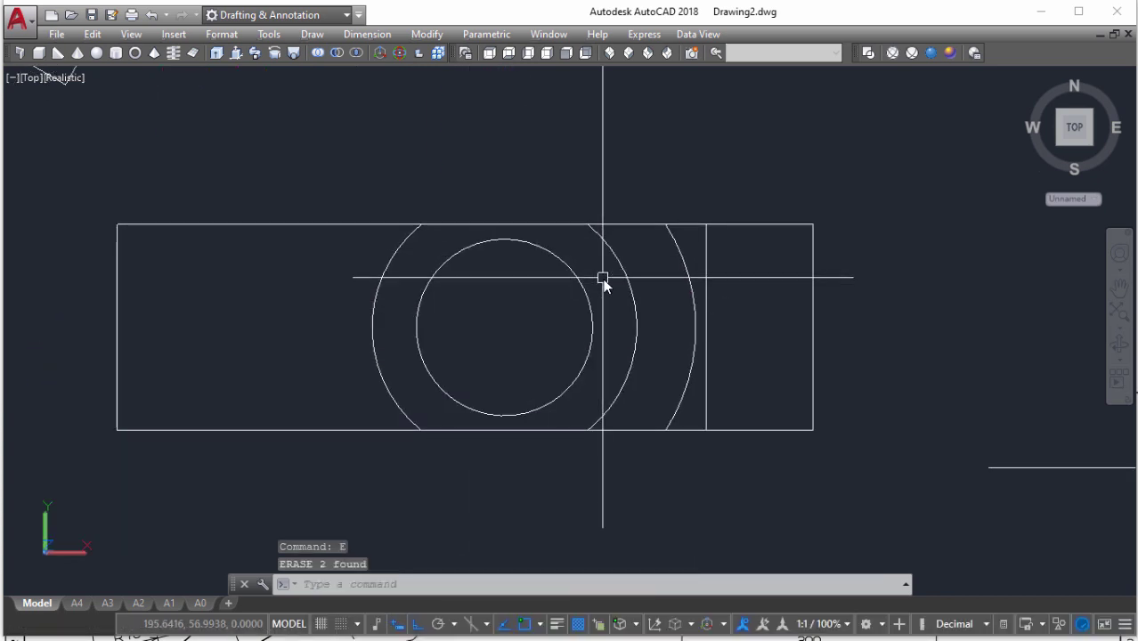
Trace a BOUNDARY outline inside the outer circle and erase the leftover arc
{"action": "type", "text": "bo"}
{"action": "key", "text": "Return"}
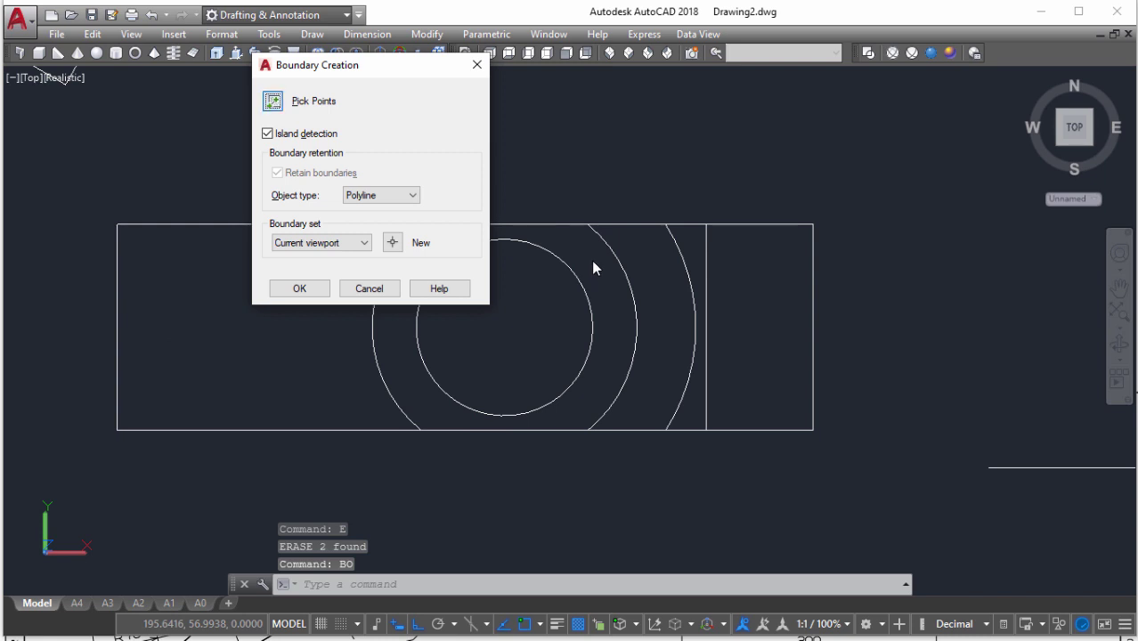
{"action": "key", "text": "Return"}
{"action": "left_click", "coordinate": [595, 267]}
{"action": "key", "text": "Return"}
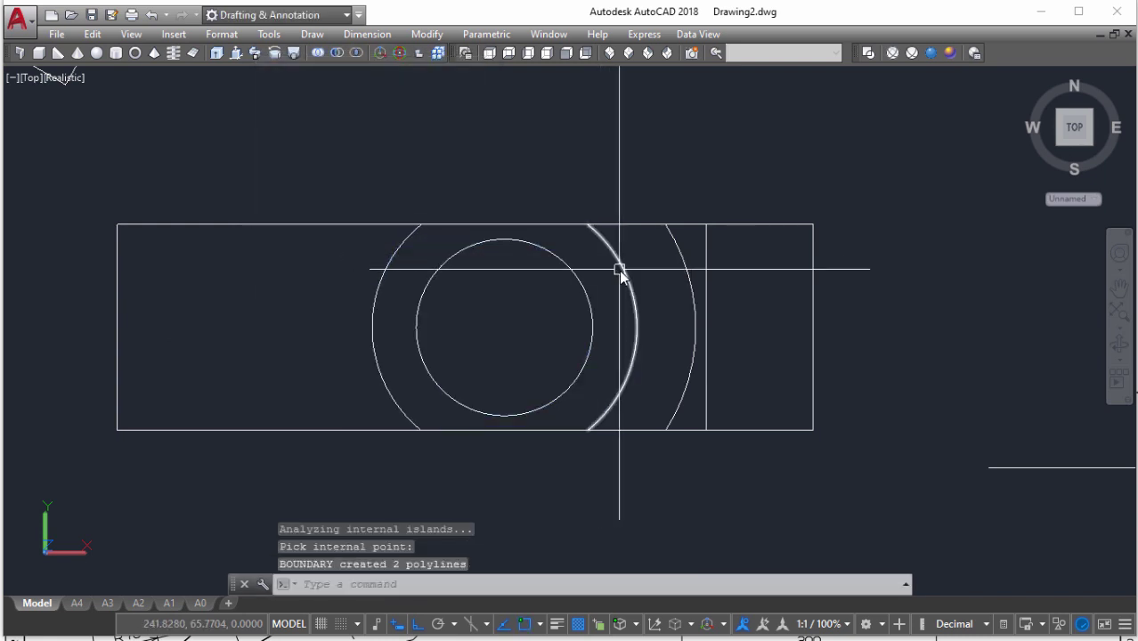
{"action": "left_click", "coordinate": [620, 272]}
{"action": "type", "text": "e"}
{"action": "key", "text": "Return"}
Move the rounded boundary outline out beside the cylinder
{"action": "left_click", "coordinate": [614, 264]}
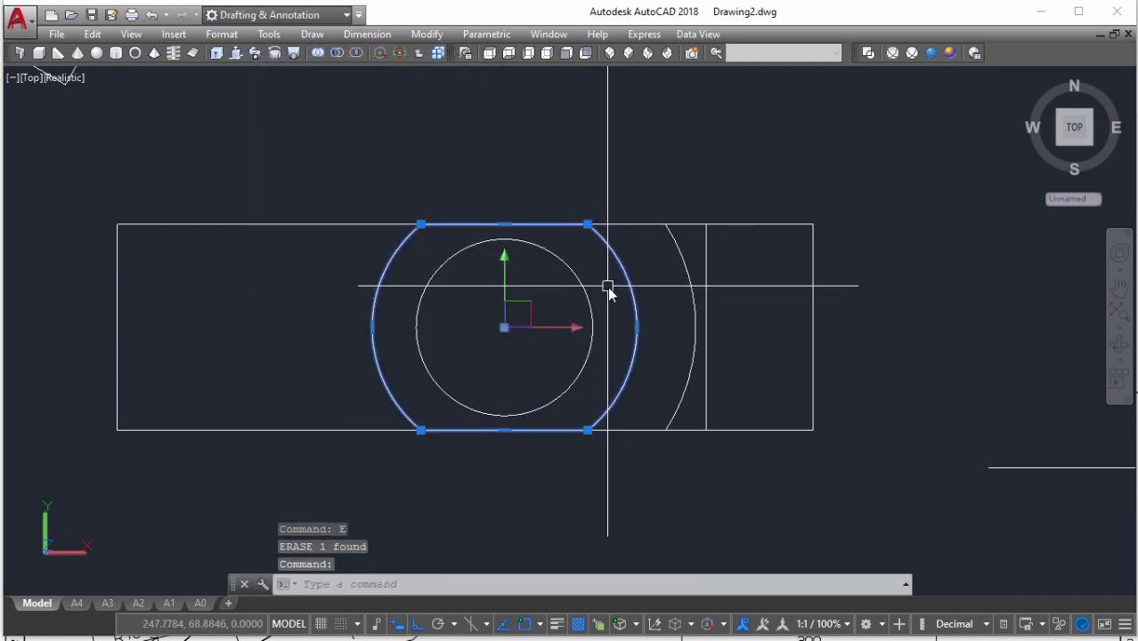
{"action": "scroll", "coordinate": [613, 279], "scroll_direction": "down", "scroll_amount": 5}
{"action": "type", "text": "m"}
{"action": "key", "text": "Return"}
{"action": "left_click", "coordinate": [681, 287]}
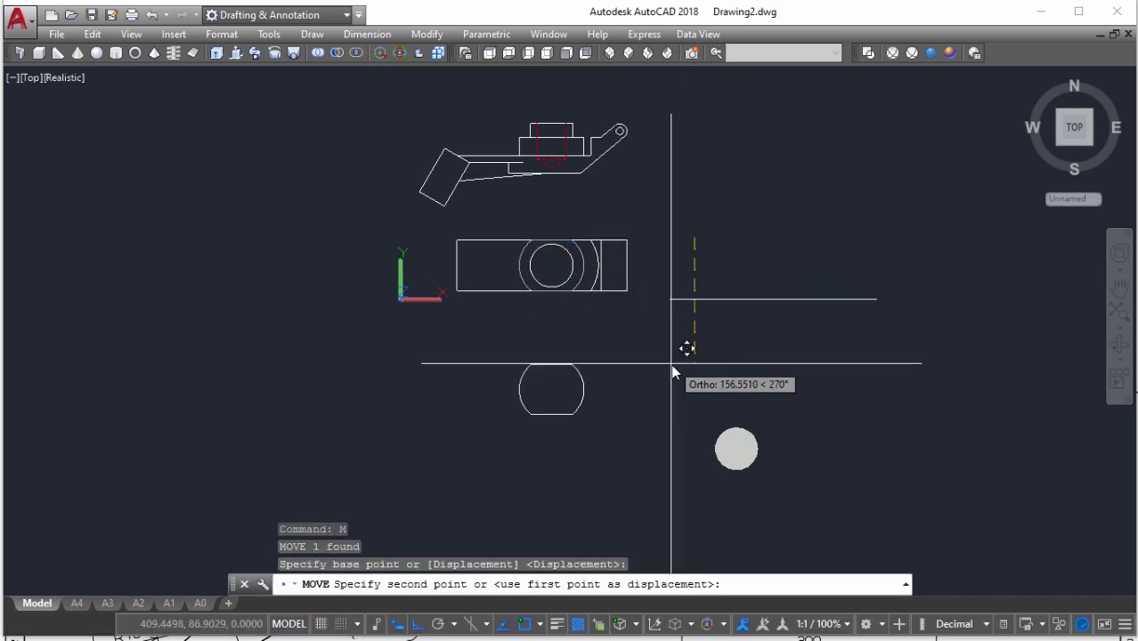
{"action": "middle_click_drag", "start_coordinate": [622, 386], "coordinate": [622, 367], "text": "shift"}
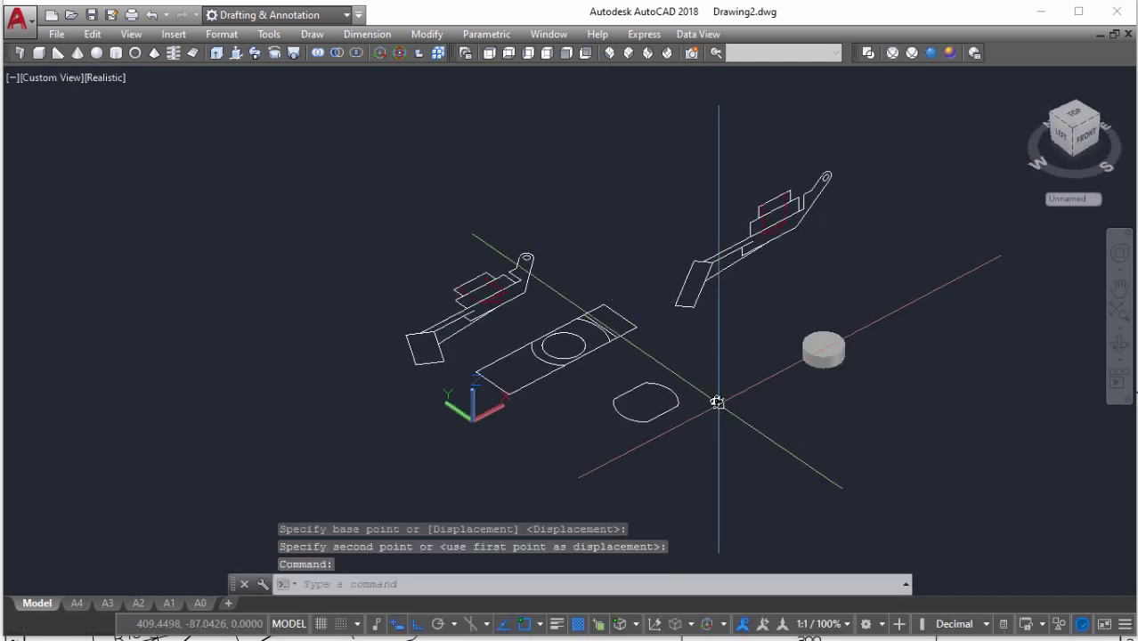
{"action": "scroll", "coordinate": [622, 367], "scroll_direction": "up", "scroll_amount": 2}
In wireframe, move the rounded outline from its centre to under the cylinder's centre
{"action": "left_click", "coordinate": [869, 53]}
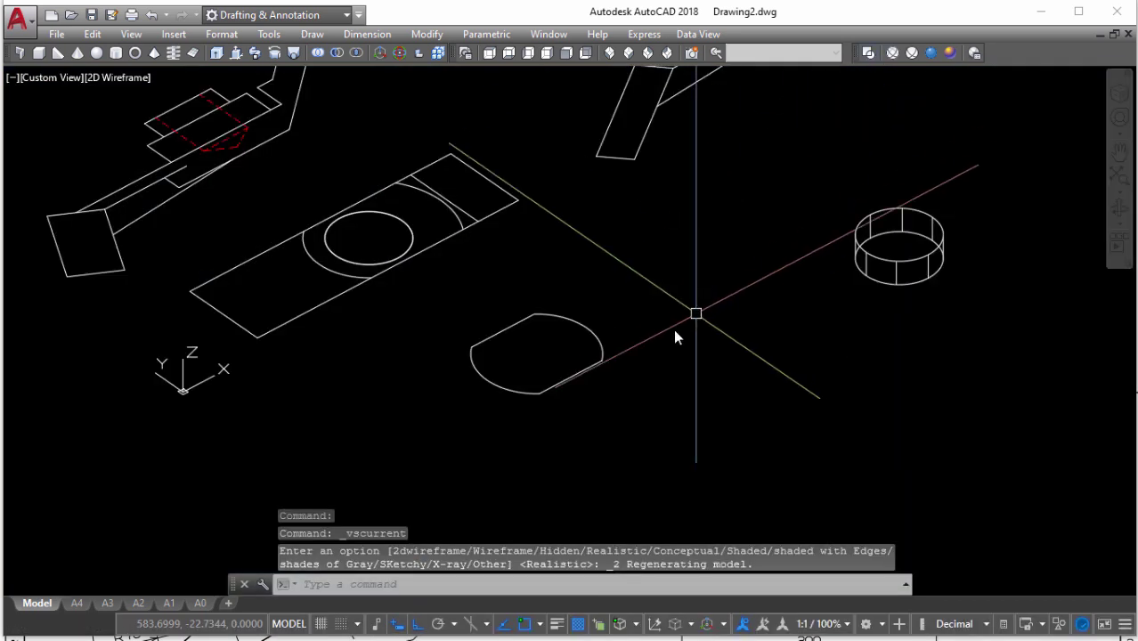
{"action": "left_click", "coordinate": [602, 366]}
{"action": "type", "text": "m"}
{"action": "key", "text": "Return"}
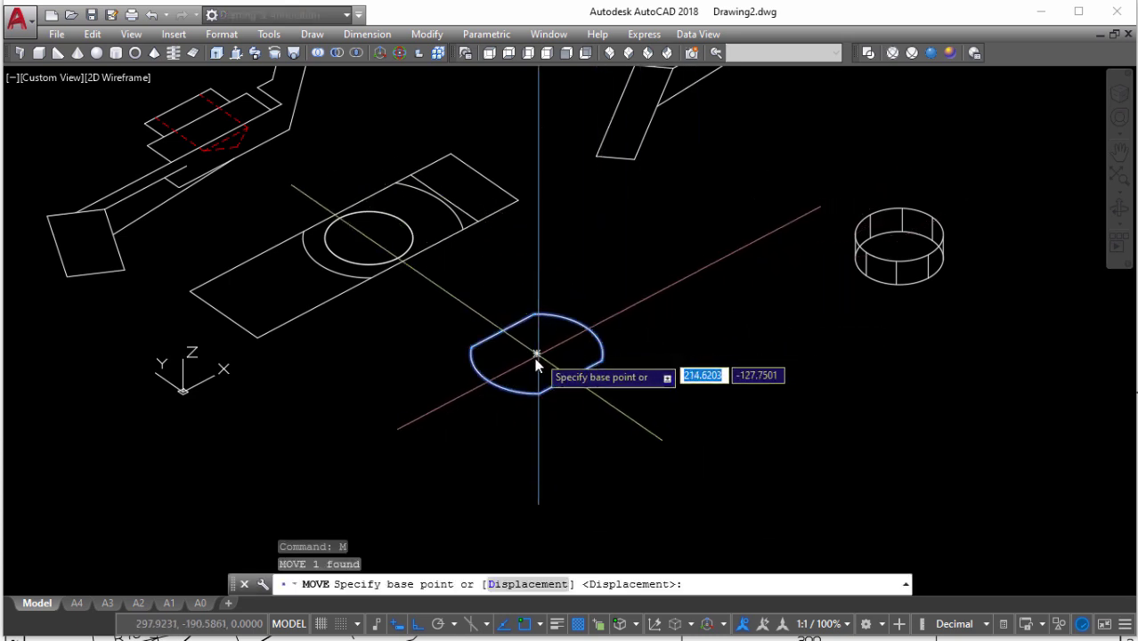
{"action": "left_click", "coordinate": [538, 354]}
{"action": "scroll", "coordinate": [928, 300], "scroll_direction": "up", "scroll_amount": 3}
{"action": "middle_click_drag", "start_coordinate": [927, 301], "coordinate": [651, 352]}
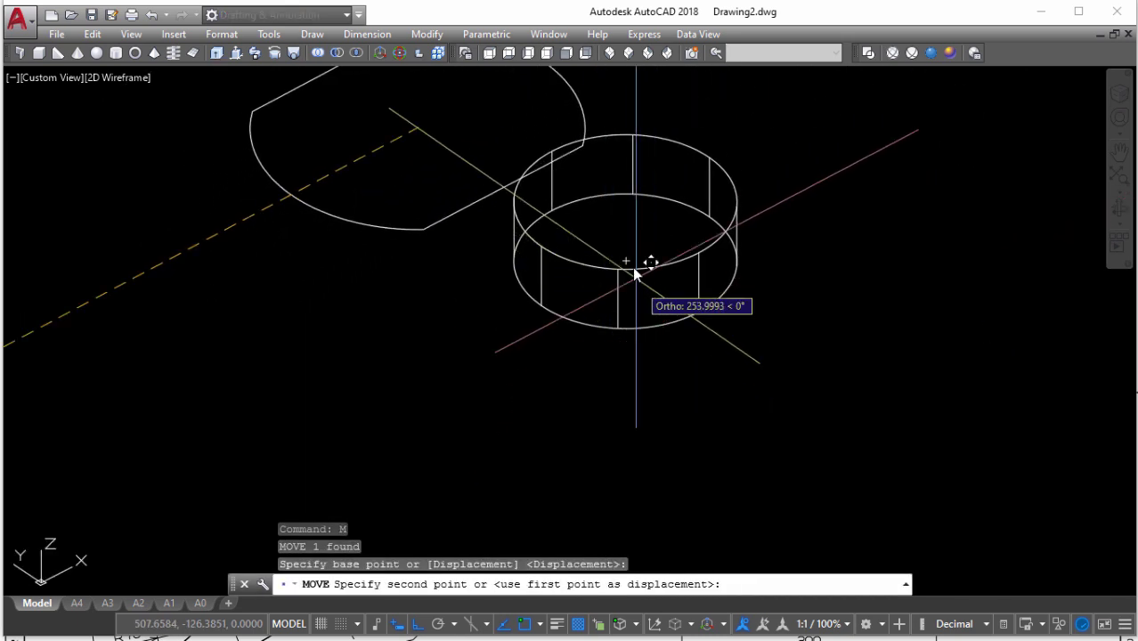
{"action": "left_click", "coordinate": [641, 261]}
{"action": "scroll", "coordinate": [677, 338], "scroll_direction": "down", "scroll_amount": 5}
Extrude the rounded outline to a height of 25
{"action": "type", "text": "t"}
{"action": "key", "text": "Return"}
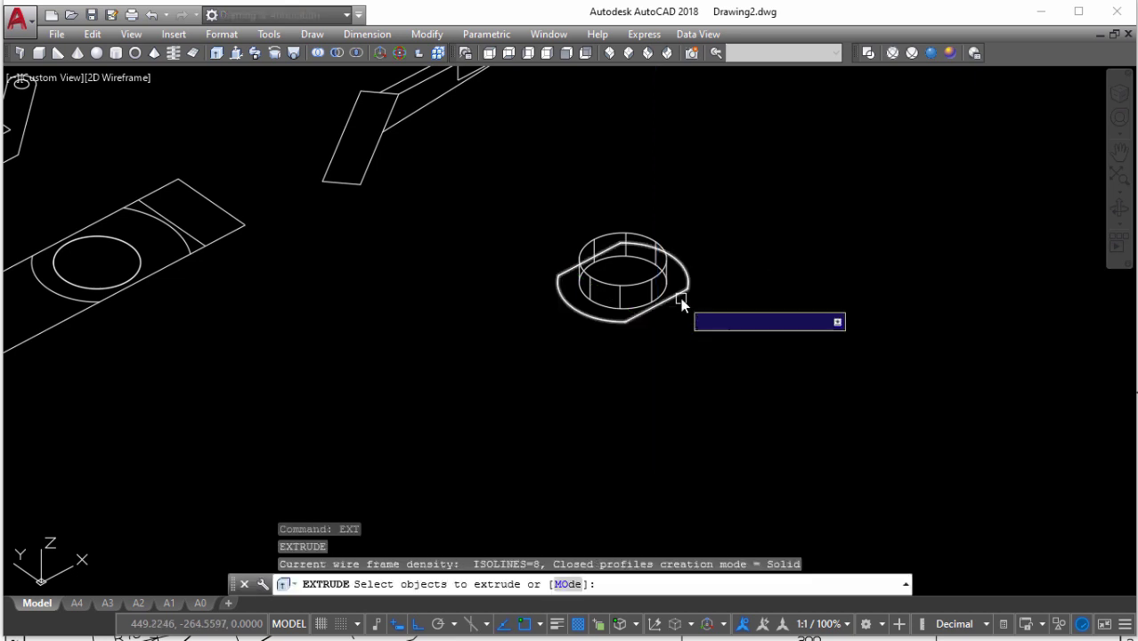
{"action": "left_click", "coordinate": [681, 297]}
{"action": "key", "text": "Return"}
{"action": "type", "text": "2"}
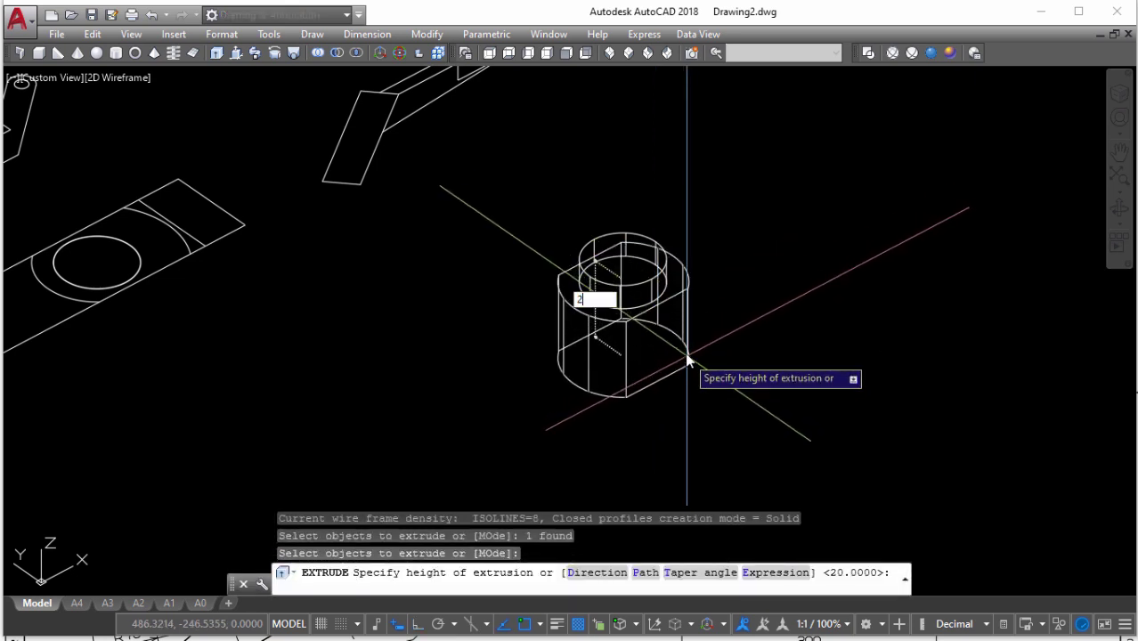
{"action": "type", "text": "5"}
{"action": "key", "text": "Return"}
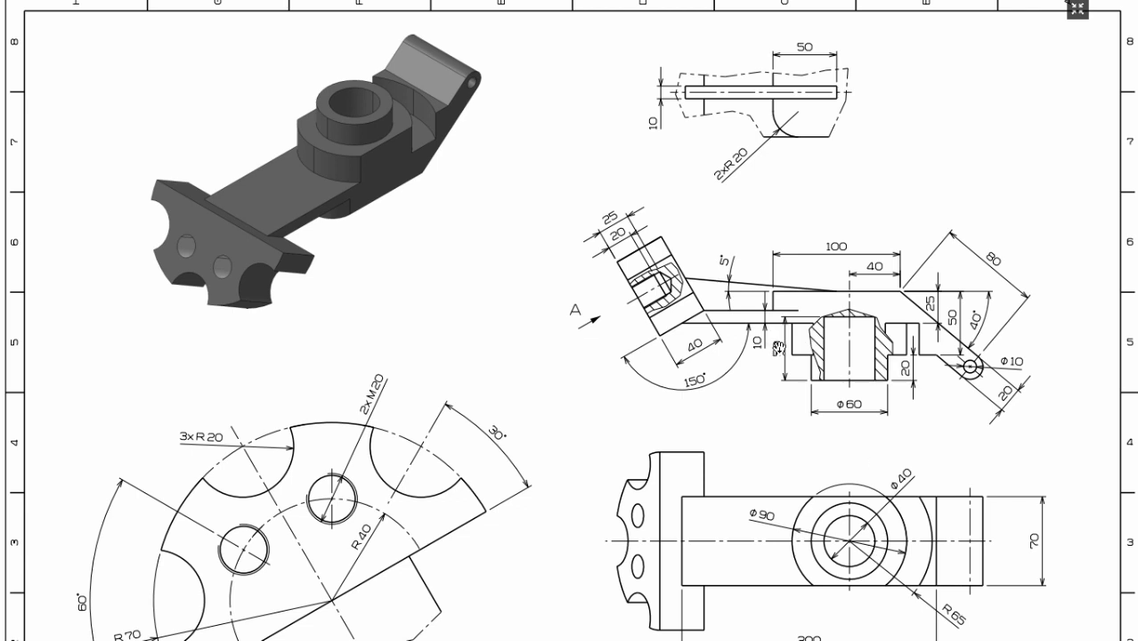
Union the extruded base and the cylinder into one solid
{"action": "type", "text": "uni"}
{"action": "key", "text": "Return"}
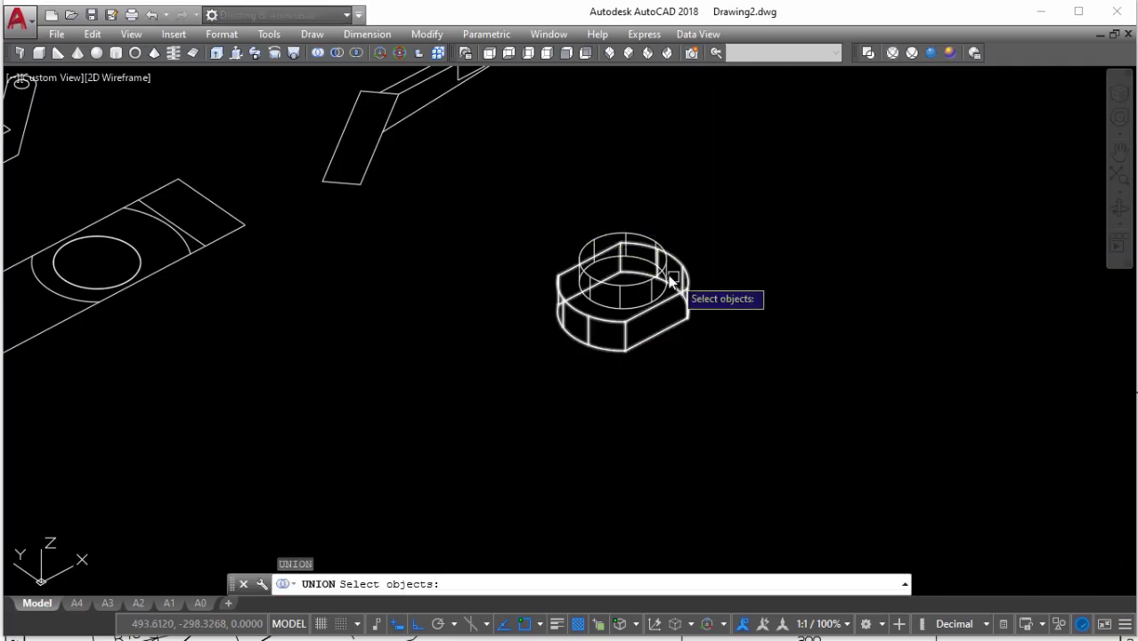
{"action": "left_click", "coordinate": [687, 292]}
{"action": "left_click", "coordinate": [653, 291]}
{"action": "key", "text": "Return"}
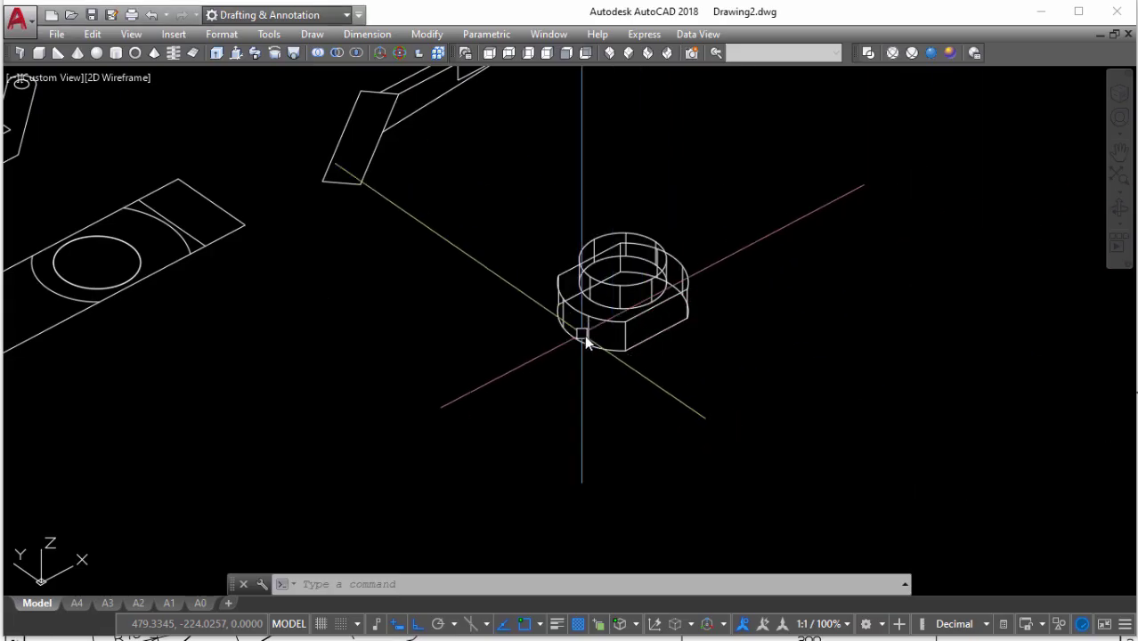
In Front view, move the stepped block down below the outline
{"action": "middle_click_drag", "start_coordinate": [585, 335], "coordinate": [427, 273], "text": "shift"}
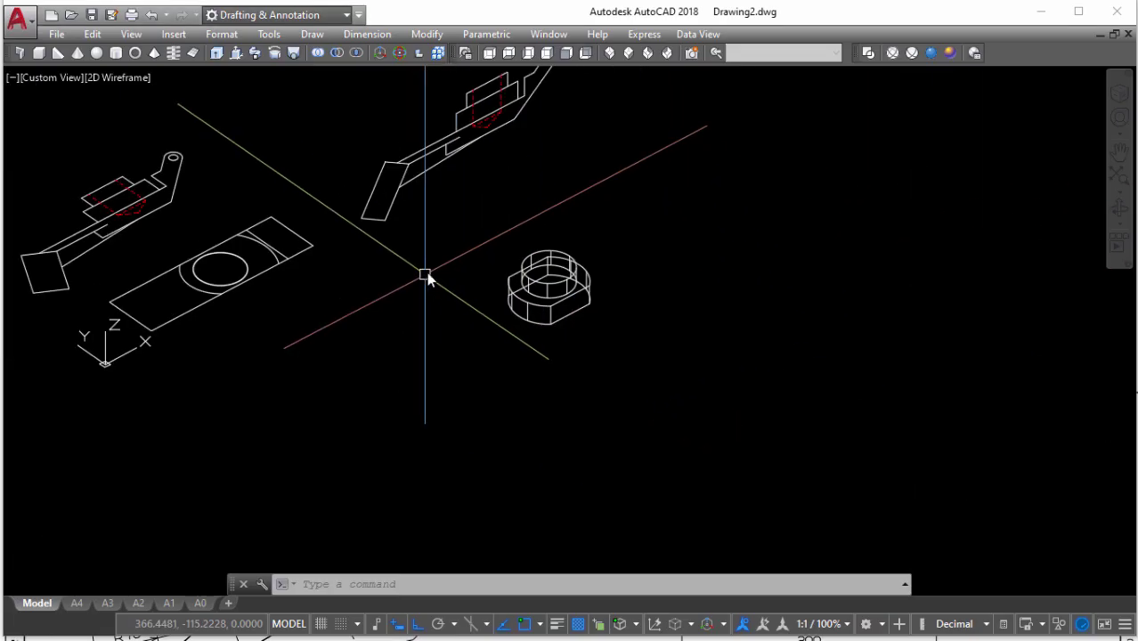
{"action": "left_click", "coordinate": [567, 53]}
{"action": "middle_click_drag", "start_coordinate": [838, 297], "coordinate": [665, 213]}
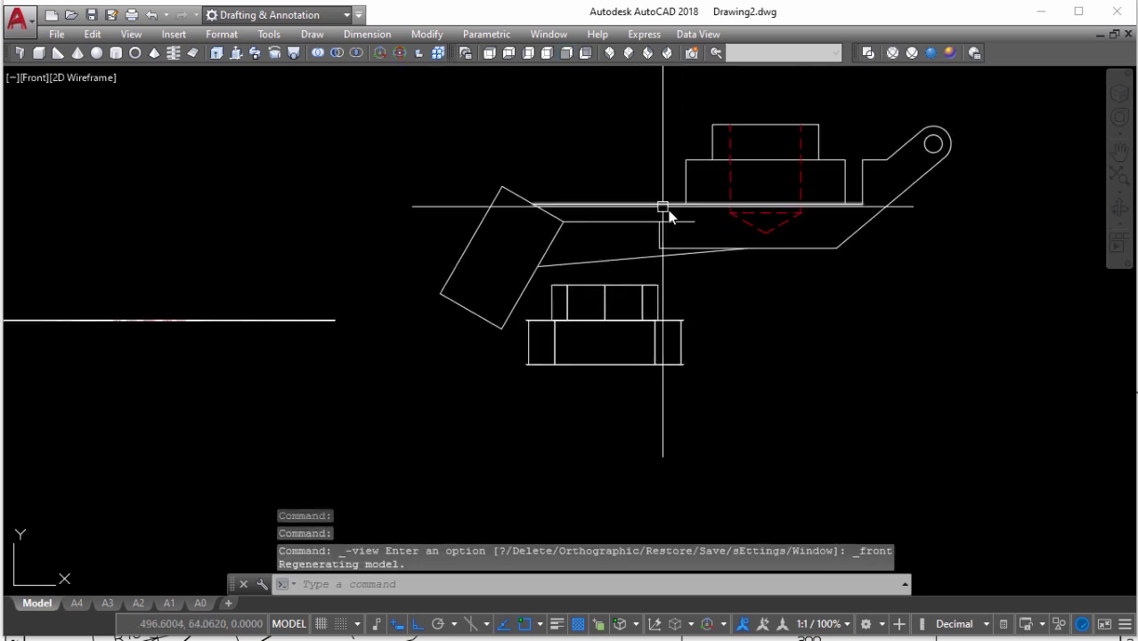
{"action": "scroll", "coordinate": [704, 268], "scroll_direction": "down", "scroll_amount": 3}
{"action": "left_click", "coordinate": [630, 294]}
{"action": "middle_click_drag", "start_coordinate": [630, 294], "coordinate": [566, 297]}
{"action": "key", "text": "m"}
{"action": "key", "text": "Return"}
{"action": "left_click", "coordinate": [691, 259]}
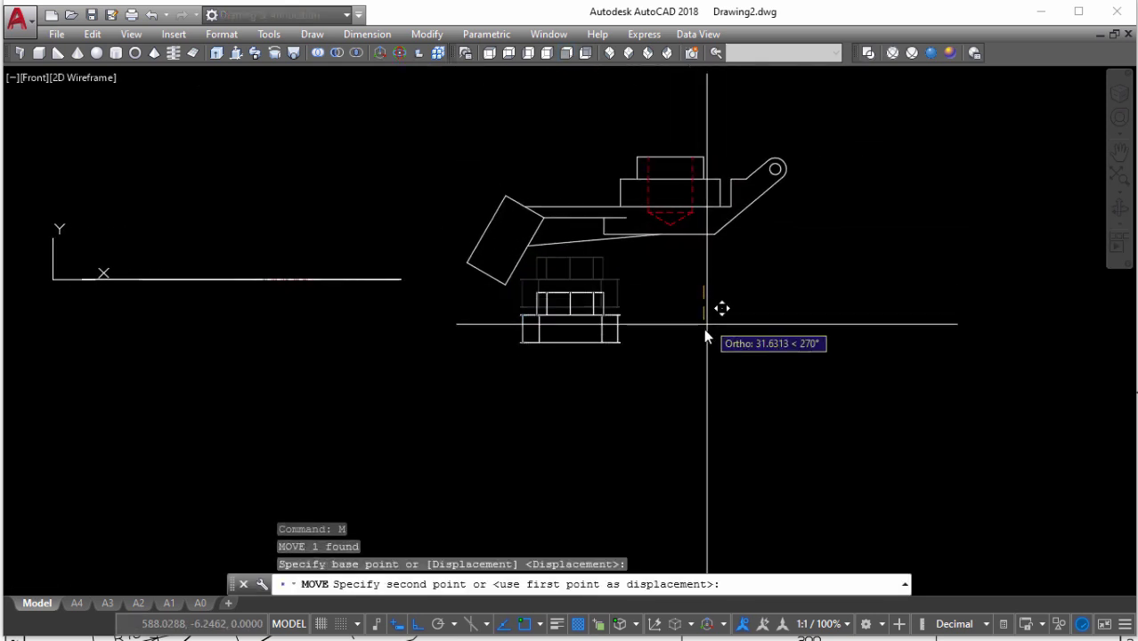
{"action": "left_click", "coordinate": [635, 278]}
{"action": "scroll", "coordinate": [567, 264], "scroll_direction": "up", "scroll_amount": 2}
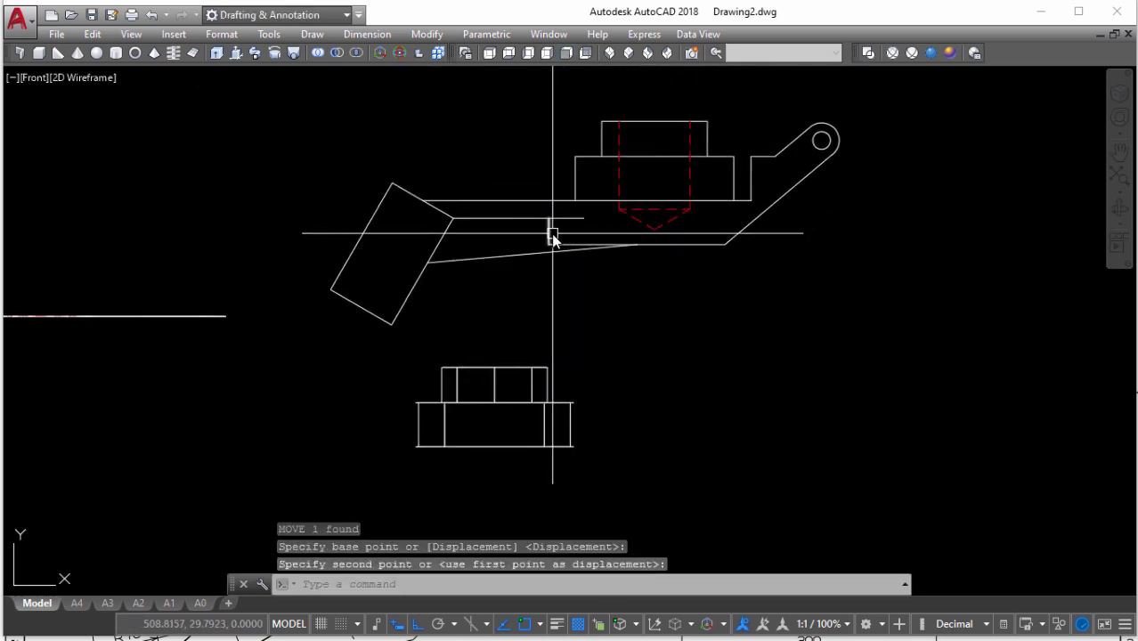
Copy the whole front-view outline to the right of the original
{"action": "left_click", "coordinate": [550, 233]}
{"action": "scroll", "coordinate": [604, 249], "scroll_direction": "down", "scroll_amount": 3}
{"action": "left_click", "coordinate": [394, 100]}
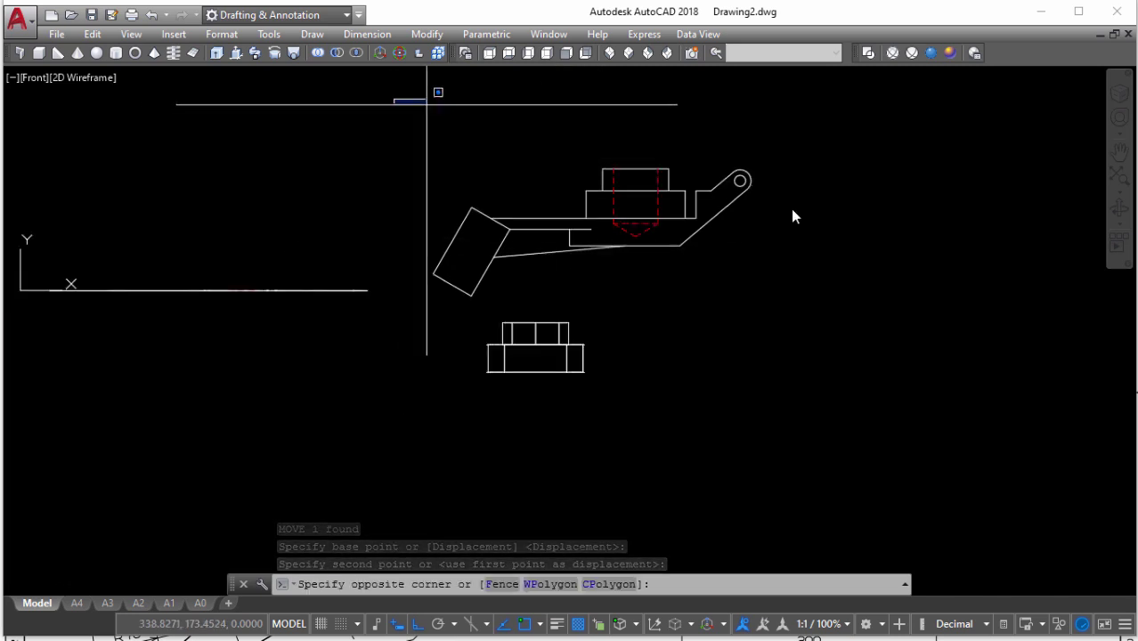
{"action": "left_click", "coordinate": [845, 305]}
{"action": "middle_click_drag", "start_coordinate": [807, 299], "coordinate": [711, 318]}
{"action": "type", "text": "co"}
{"action": "key", "text": "Return"}
{"action": "left_click", "coordinate": [690, 318]}
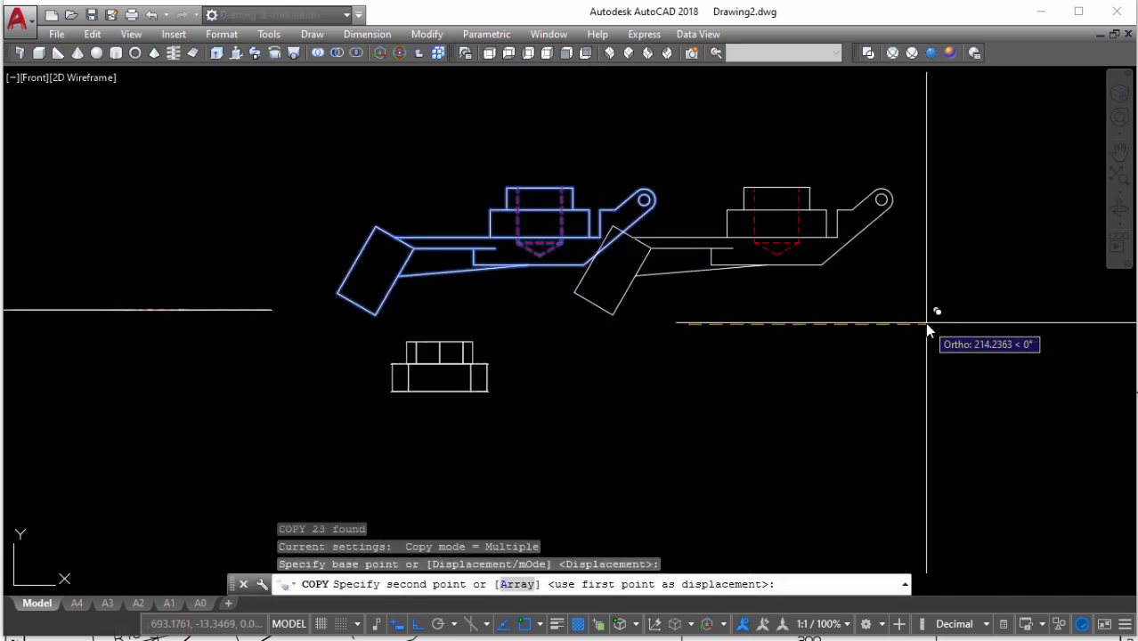
{"action": "scroll", "coordinate": [686, 318], "scroll_direction": "down", "scroll_amount": 2}
{"action": "left_click", "coordinate": [838, 322]}
{"action": "key", "text": "Return"}
{"action": "scroll", "coordinate": [770, 323], "scroll_direction": "up", "scroll_amount": 3}
Erase the tilted rectangle, its line and the short horizontal line from the copy
{"action": "left_click", "coordinate": [770, 320]}
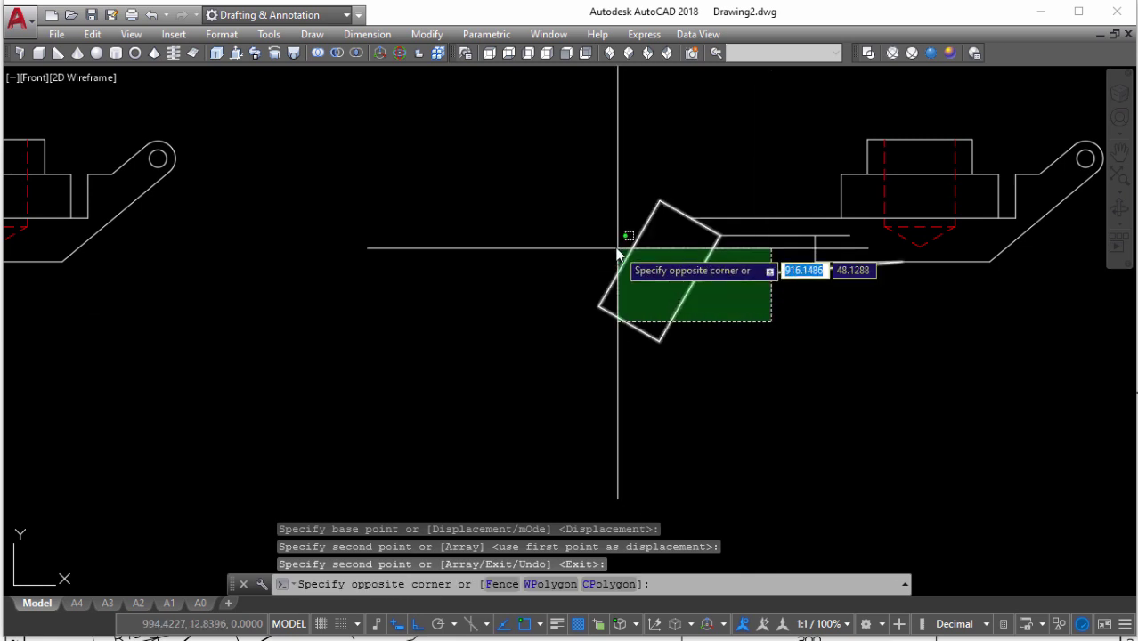
{"action": "left_click", "coordinate": [618, 252]}
{"action": "type", "text": "e"}
{"action": "key", "text": "Return"}
{"action": "middle_click_drag", "start_coordinate": [795, 305], "coordinate": [668, 300]}
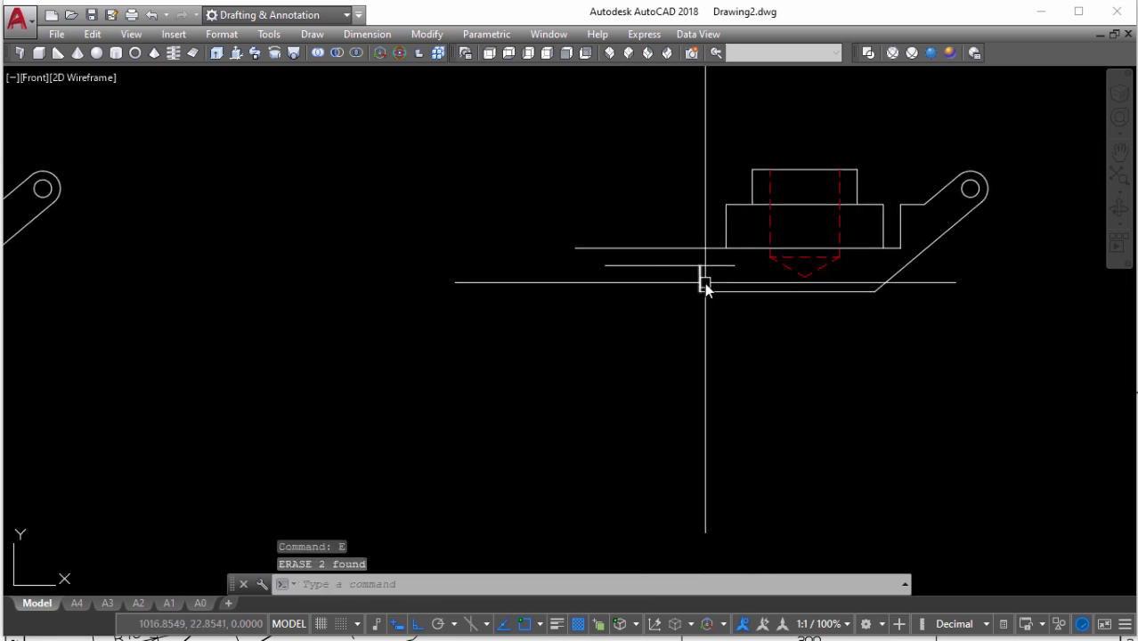
{"action": "type", "text": "ex"}
{"action": "key", "text": "Return"}
{"action": "key", "text": "Return"}
{"action": "key", "text": "Escape"}
{"action": "left_click", "coordinate": [670, 264]}
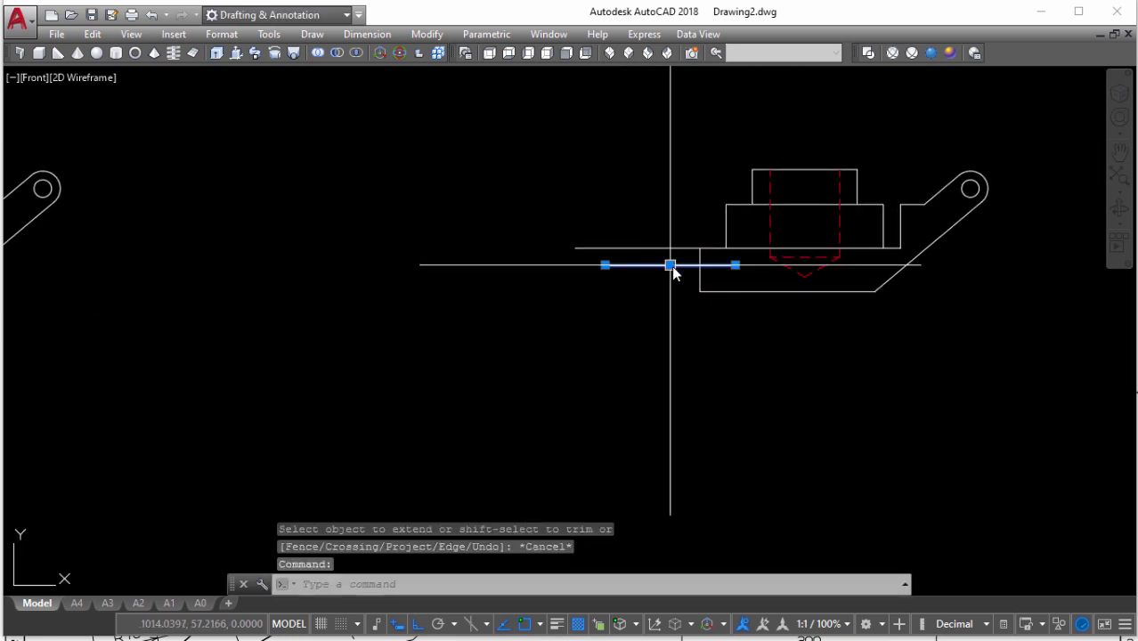
{"action": "type", "text": "e"}
Erase the red dashed hole lines and the stepped rectangles above the arm
{"action": "key", "text": "Return"}
{"action": "middle_click_drag", "start_coordinate": [745, 295], "coordinate": [656, 320]}
{"action": "scroll", "coordinate": [757, 307], "scroll_direction": "up", "scroll_amount": 1}
{"action": "scroll", "coordinate": [723, 312], "scroll_direction": "up", "scroll_amount": 2}
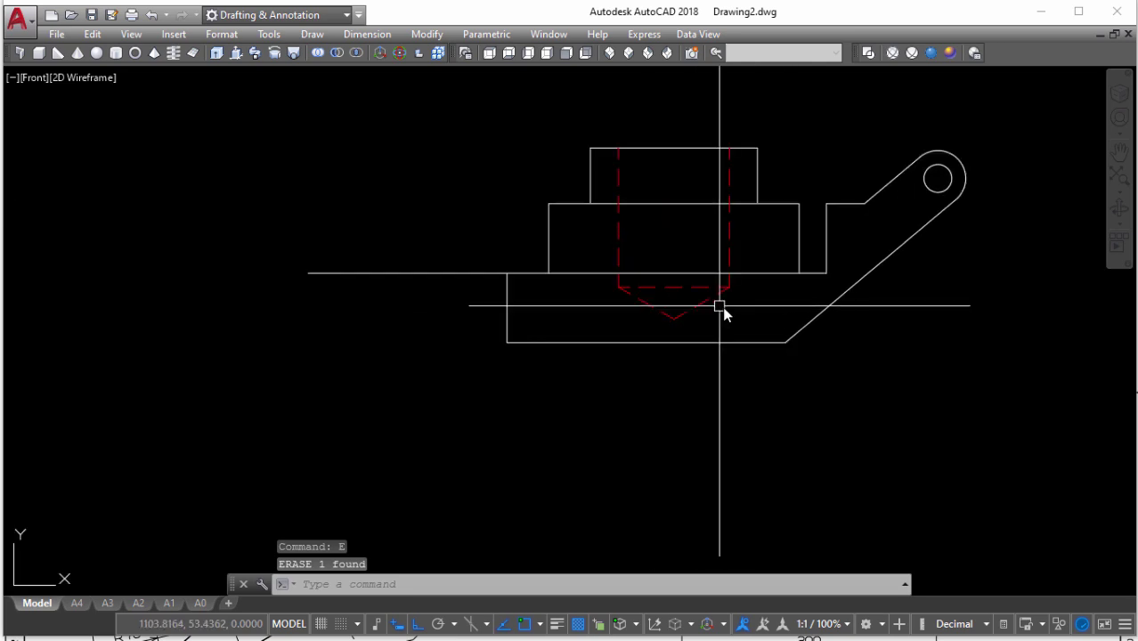
{"action": "left_click", "coordinate": [741, 310]}
{"action": "left_click", "coordinate": [618, 294]}
{"action": "type", "text": "e"}
{"action": "key", "text": "Return"}
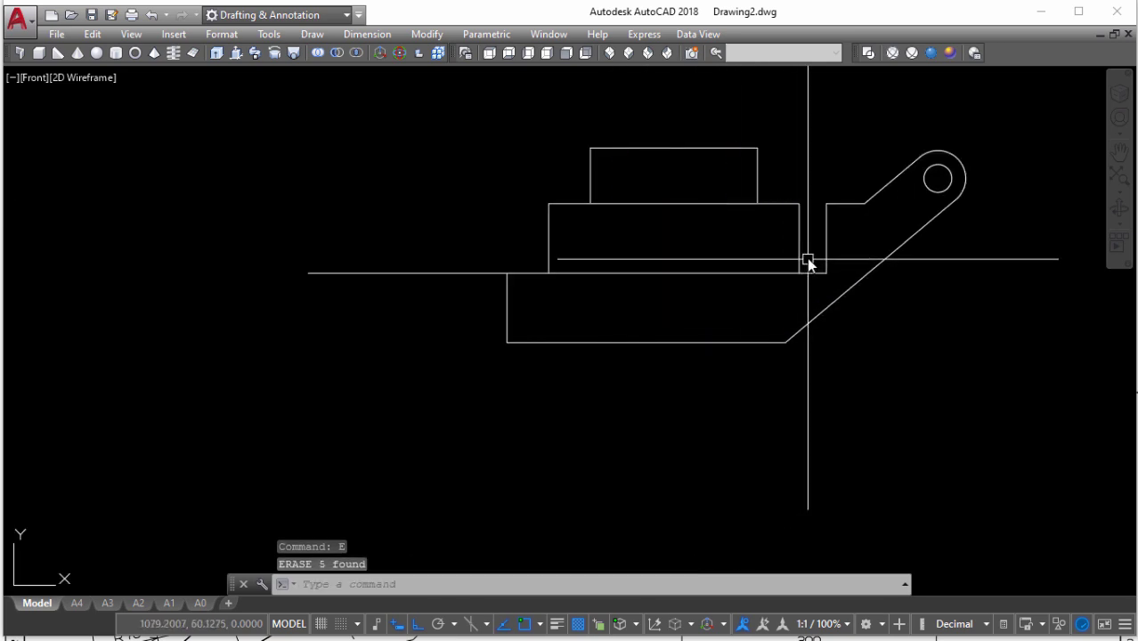
{"action": "left_click", "coordinate": [807, 258]}
{"action": "left_click", "coordinate": [545, 123]}
{"action": "type", "text": "e"}
{"action": "key", "text": "Return"}
{"action": "type", "text": "r"}
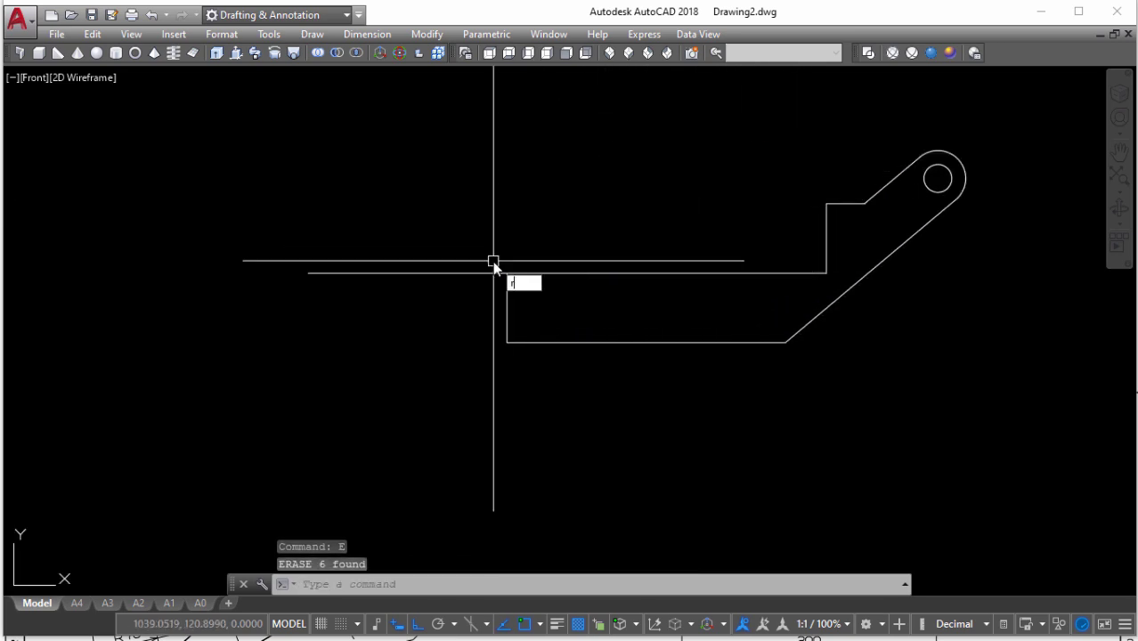
{"action": "type", "text": "r"}
{"action": "key", "text": "Return"}
{"action": "key", "text": "Return"}
Trim the left part of the lower line and erase the circle in the rounded end
{"action": "left_click", "coordinate": [483, 273]}
{"action": "key", "text": "Escape"}
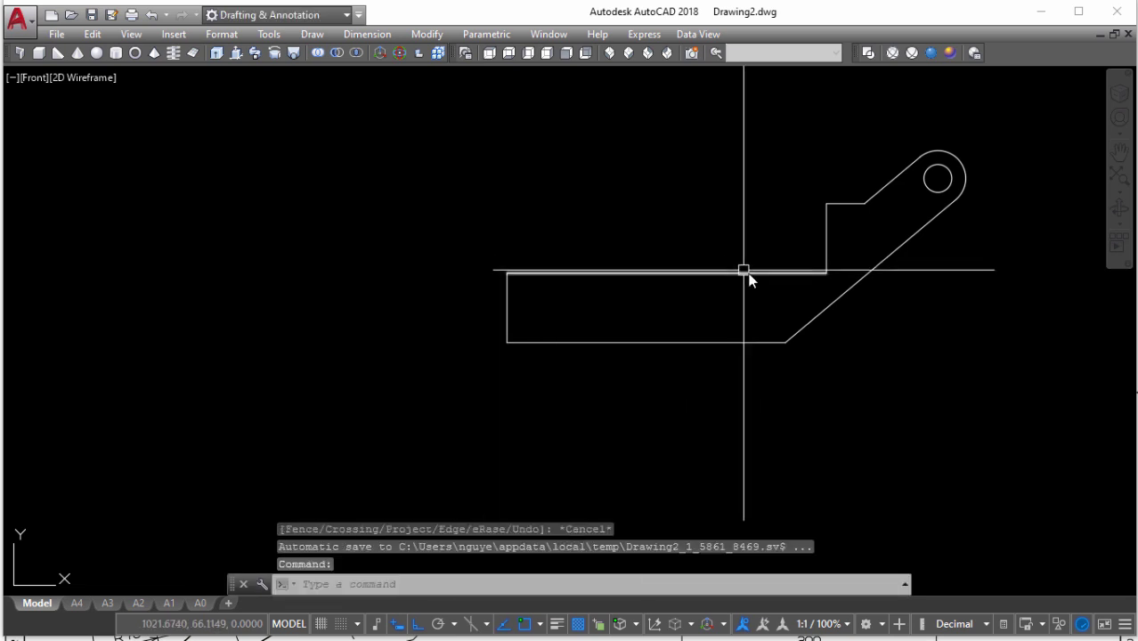
{"action": "scroll", "coordinate": [749, 280], "scroll_direction": "down", "scroll_amount": 2}
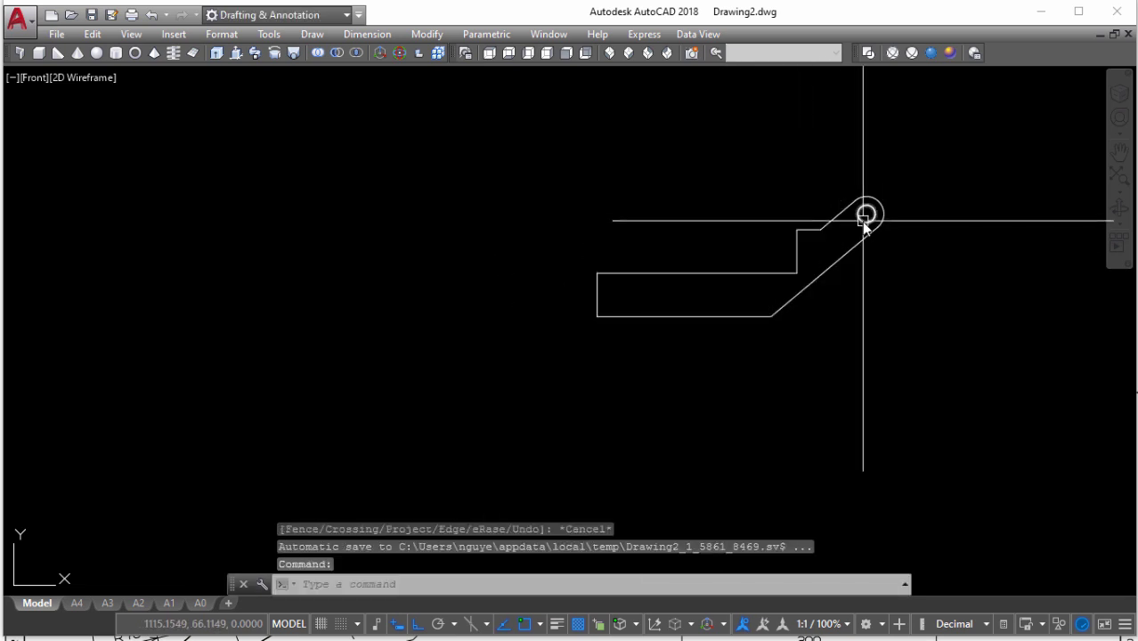
{"action": "left_click", "coordinate": [865, 223]}
{"action": "type", "text": "e"}
{"action": "key", "text": "Return"}
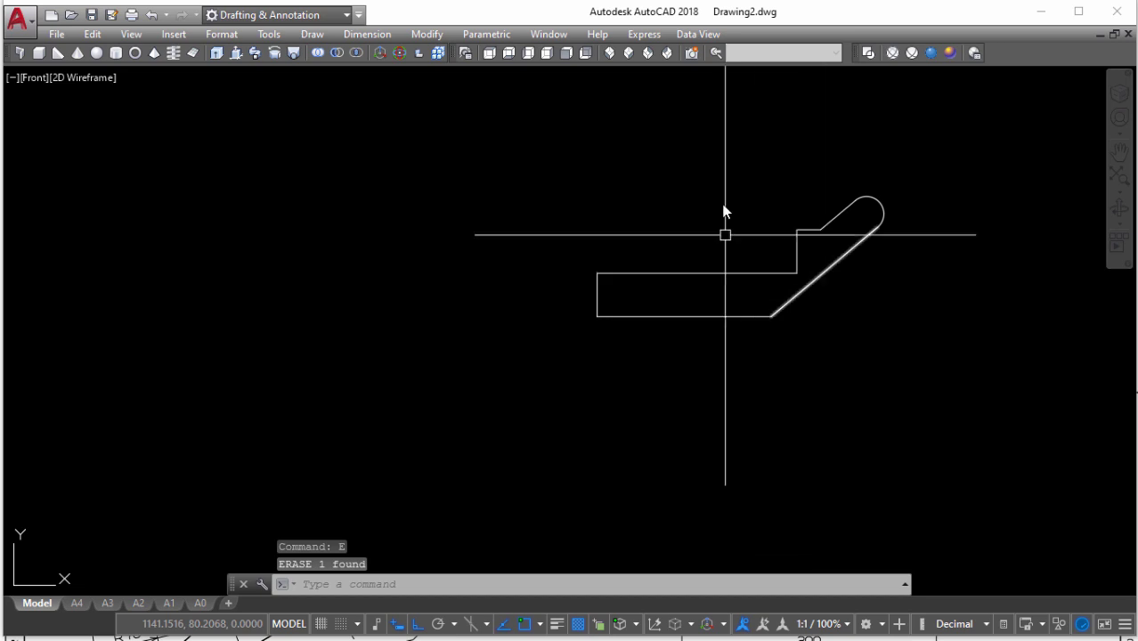
Convert the cleaned arm profile into a single REGION
{"action": "type", "text": "reg"}
{"action": "key", "text": "Return"}
{"action": "left_click", "coordinate": [537, 124]}
{"action": "left_click", "coordinate": [952, 387]}
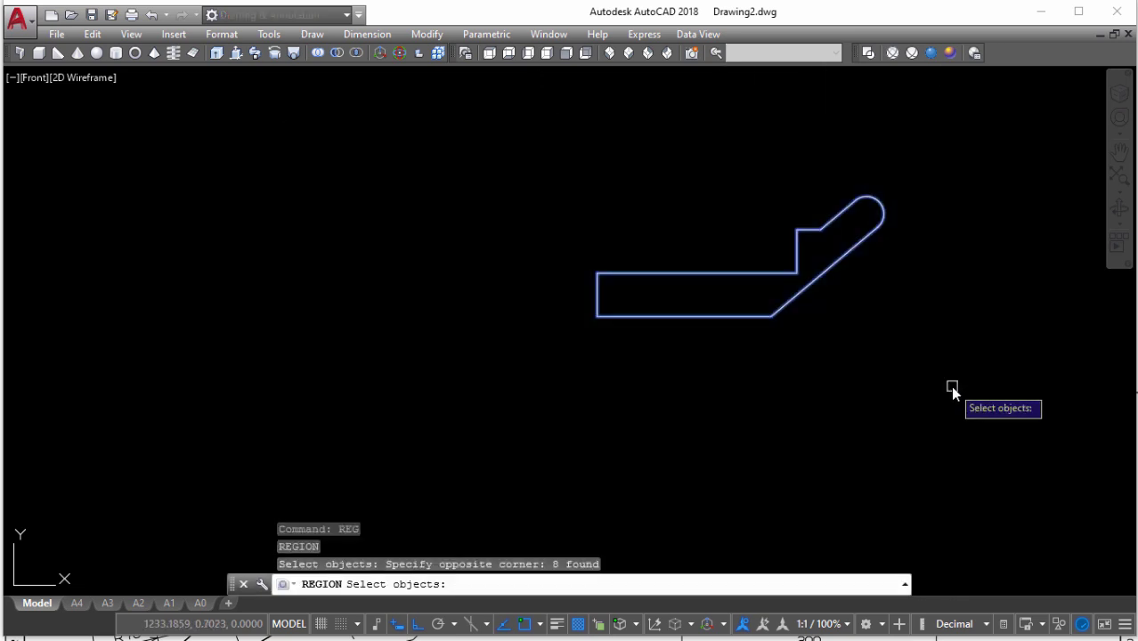
{"action": "key", "text": "Return"}
Show the arm region in Realistic shading and orbit to view it
{"action": "left_click", "coordinate": [911, 53]}
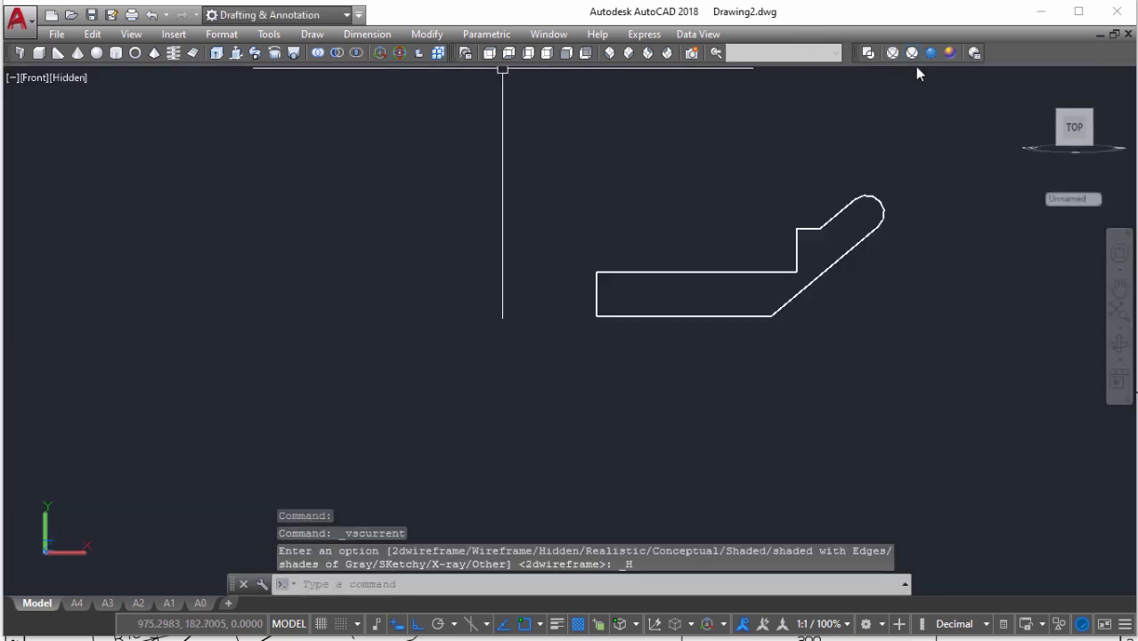
{"action": "left_click", "coordinate": [931, 53]}
{"action": "mouse_move", "coordinate": [793, 259]}
{"action": "middle_mouse_down", "text": "shift"}
{"action": "mouse_move", "coordinate": [826, 305]}
{"action": "mouse_move", "coordinate": [851, 275]}
{"action": "middle_mouse_up", "text": "shift"}
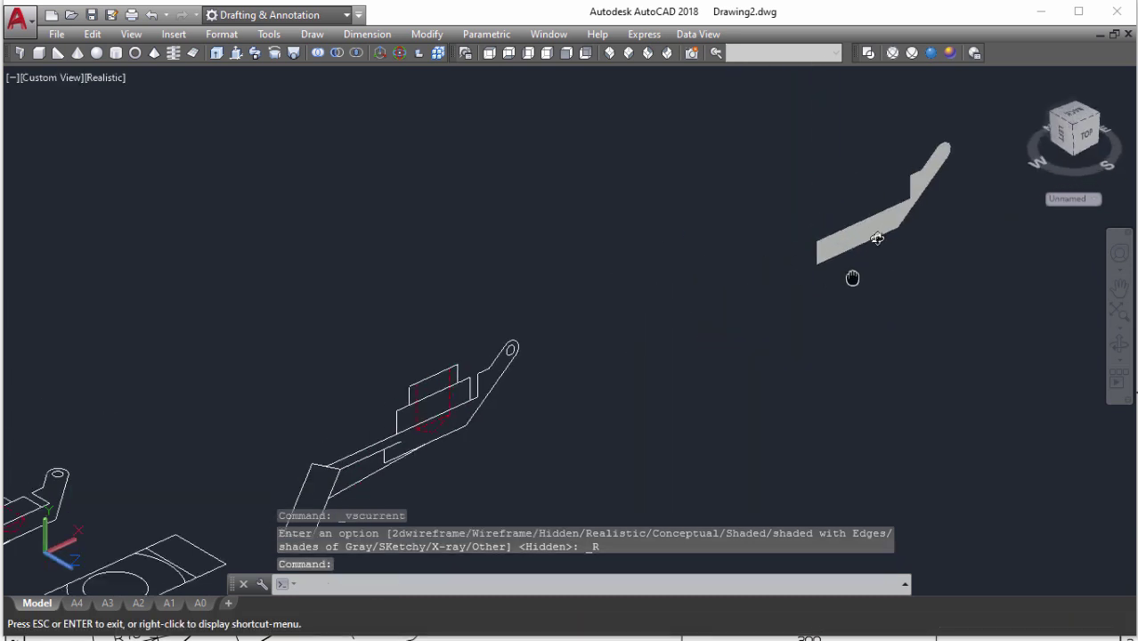
{"action": "left_click", "coordinate": [839, 216]}
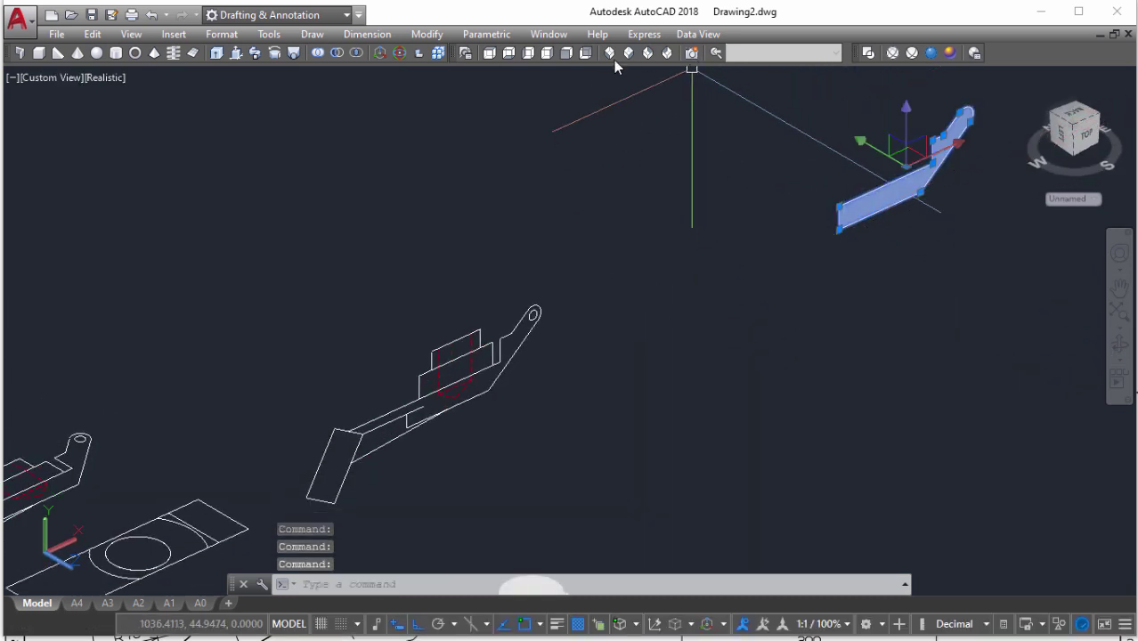
In Front view, move the arm region by its lower-left corner onto the original arm outline
{"action": "left_click", "coordinate": [566, 53]}
{"action": "left_click", "coordinate": [977, 308]}
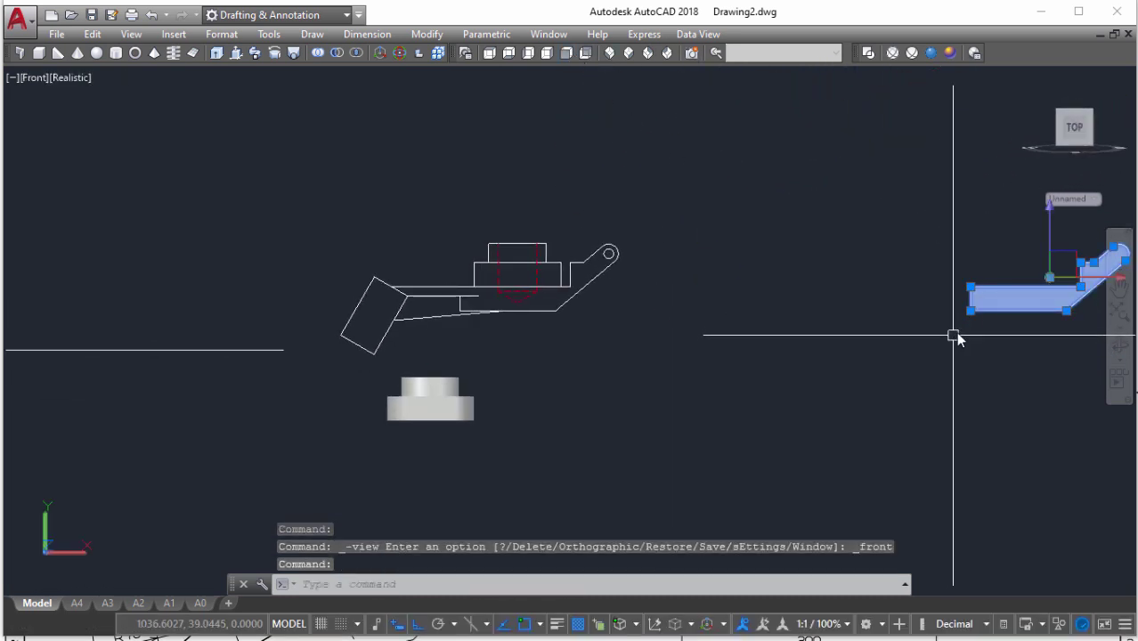
{"action": "type", "text": "m"}
{"action": "key", "text": "Return"}
{"action": "left_click", "coordinate": [967, 293]}
{"action": "key", "text": "Escape"}
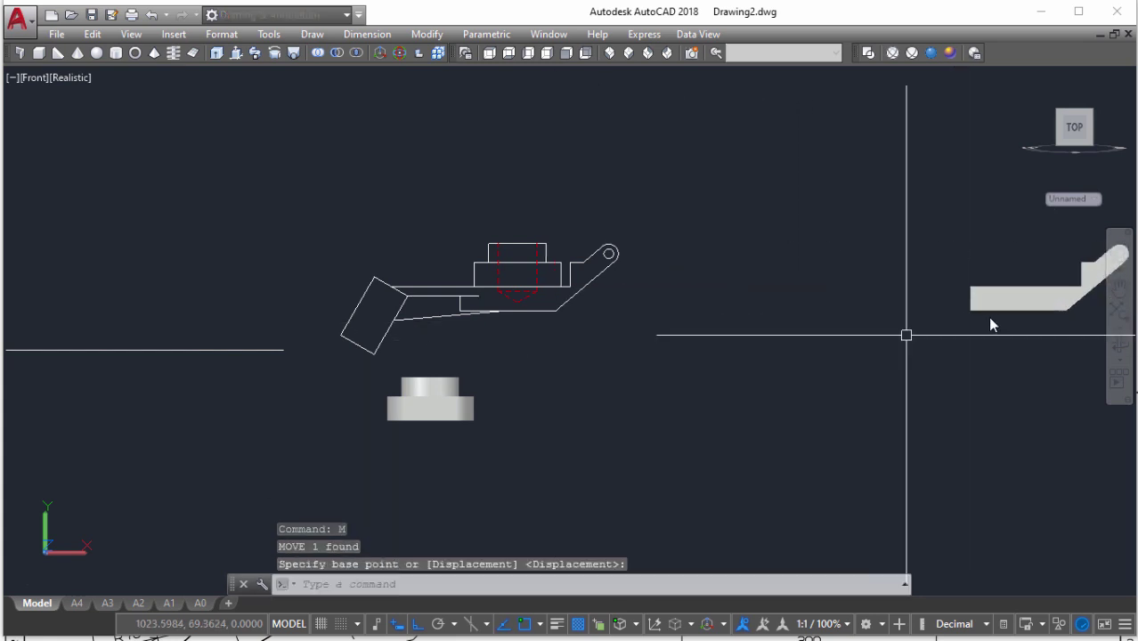
{"action": "type", "text": "m"}
{"action": "key", "text": "Return"}
{"action": "left_click", "coordinate": [969, 311]}
{"action": "scroll", "coordinate": [472, 321], "scroll_direction": "up", "scroll_amount": 3}
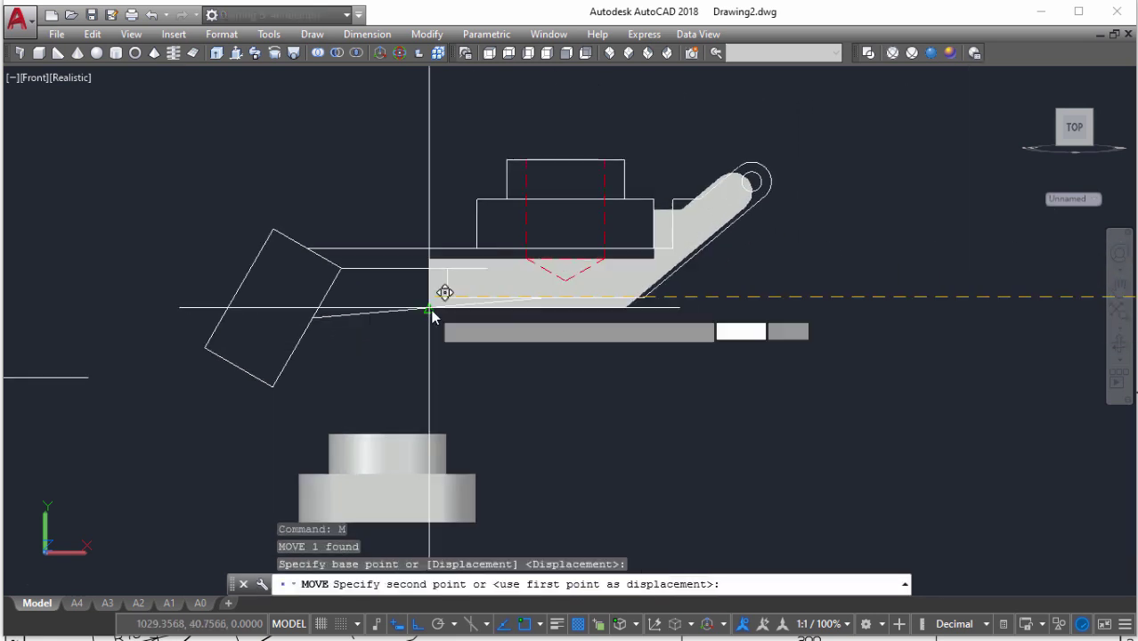
{"action": "left_click", "coordinate": [451, 298]}
{"action": "scroll", "coordinate": [571, 326], "scroll_direction": "down", "scroll_amount": 3}
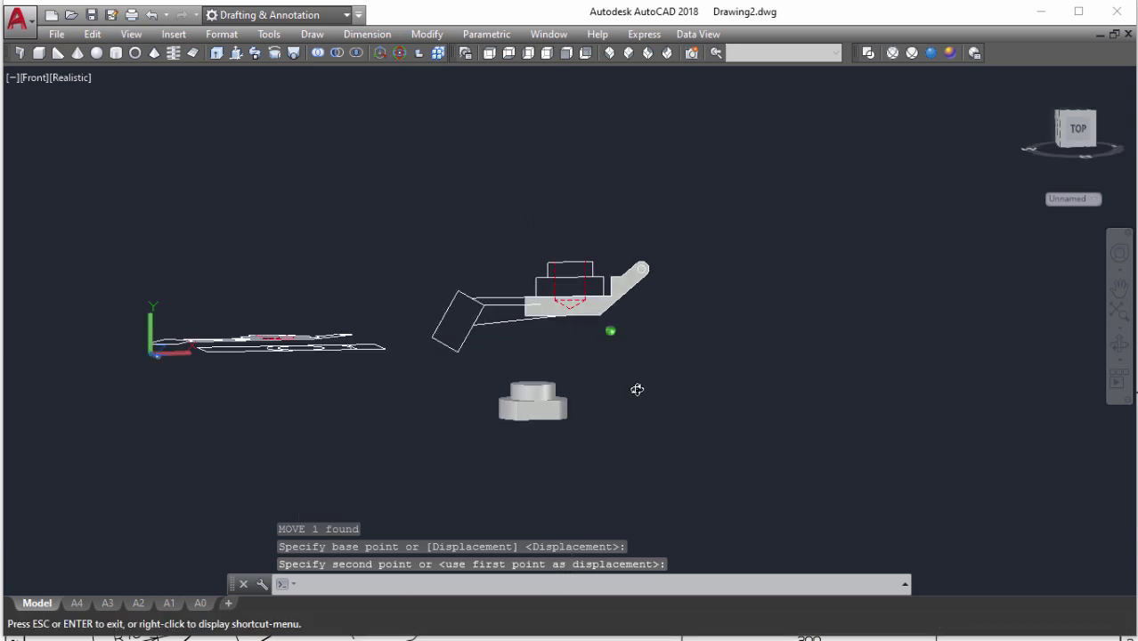
In 2D Wireframe, extrude the arm region to a height of 70
{"action": "middle_click_drag", "start_coordinate": [635, 386], "coordinate": [651, 322], "text": "shift"}
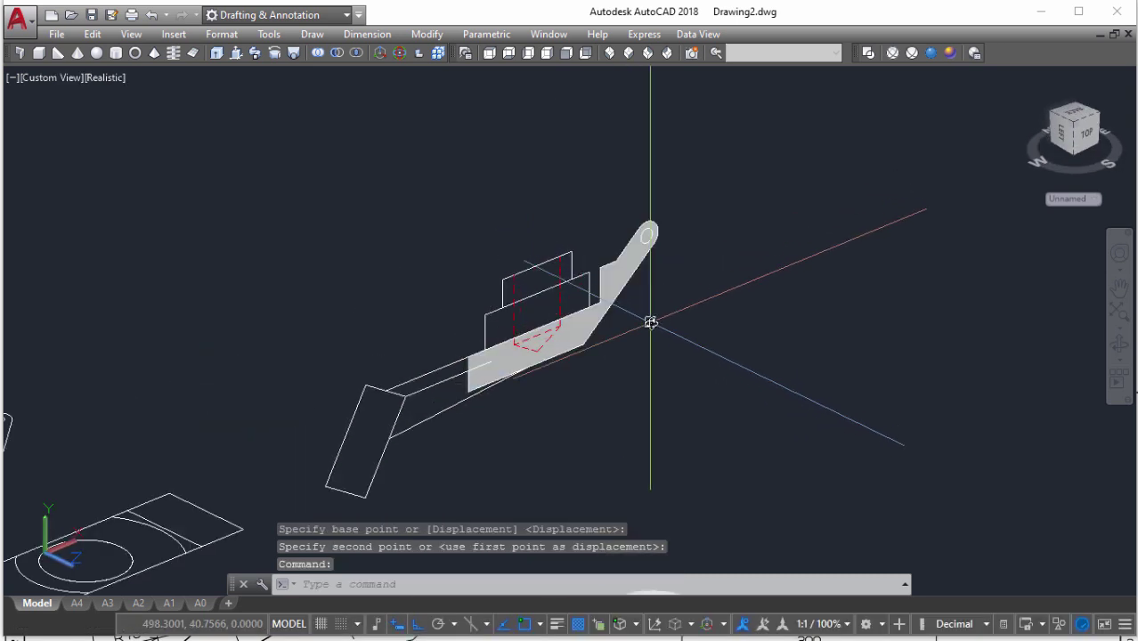
{"action": "left_click", "coordinate": [910, 56]}
{"action": "left_click", "coordinate": [892, 53]}
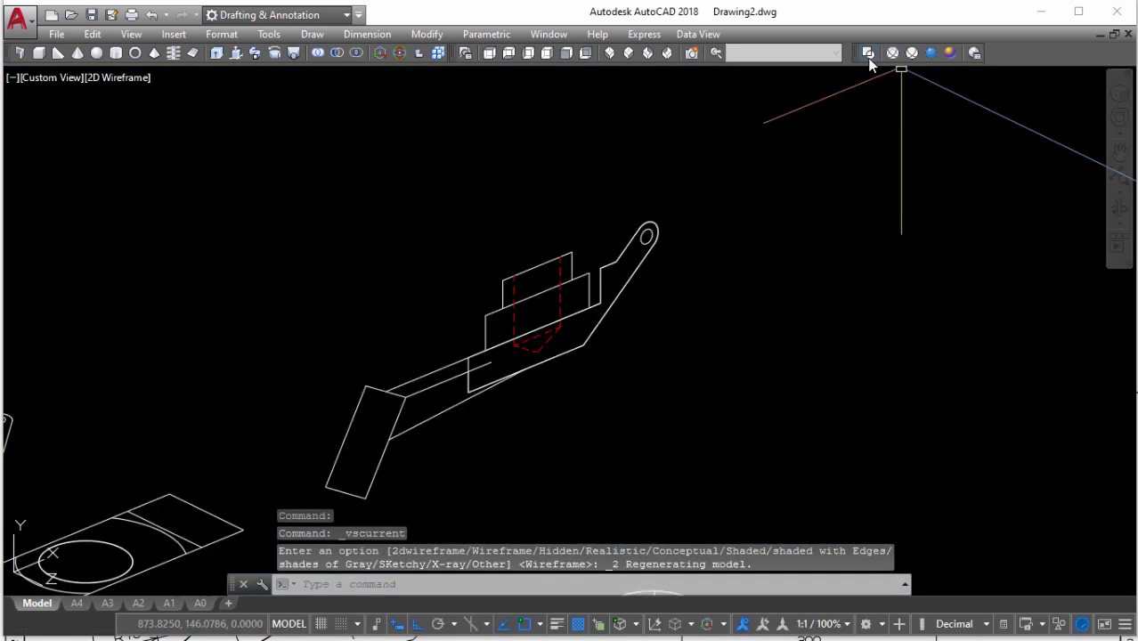
{"action": "type", "text": "ext"}
{"action": "key", "text": "Return"}
{"action": "left_click", "coordinate": [693, 235]}
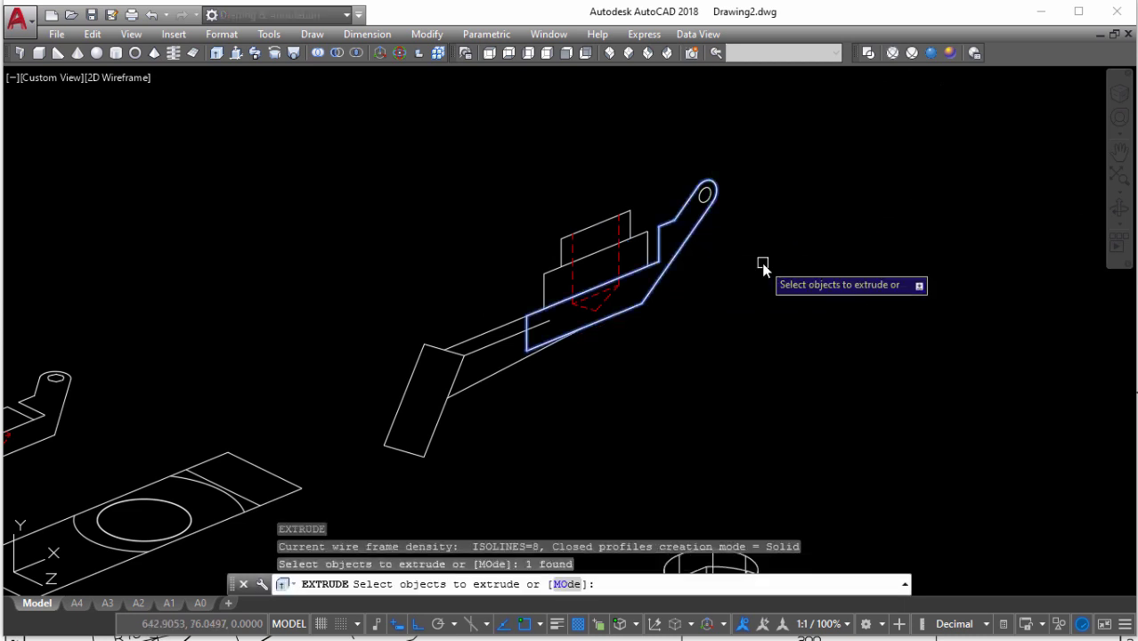
{"action": "key", "text": "Return"}
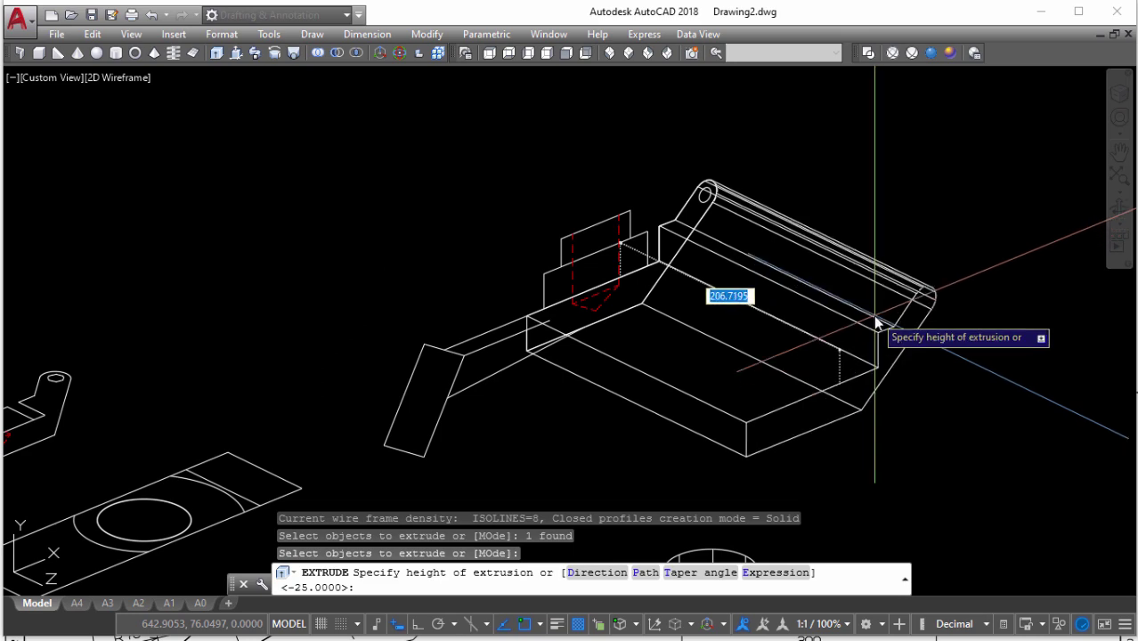
{"action": "type", "text": "70"}
{"action": "key", "text": "Return"}
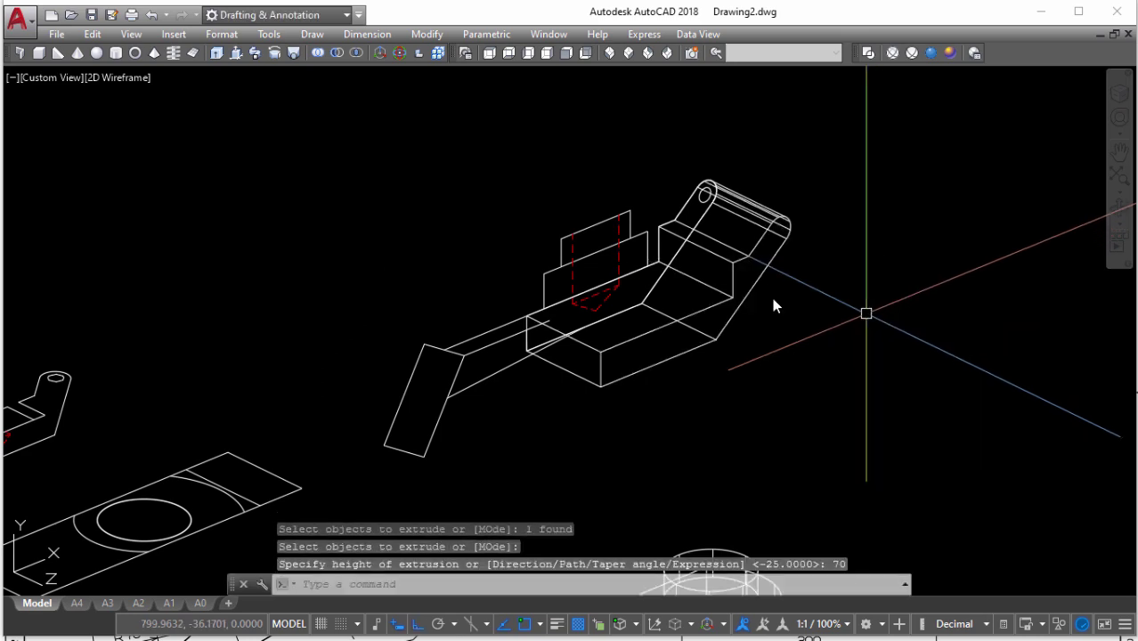
Select the extruded arm solid and begin moving it
{"action": "left_click", "coordinate": [734, 287]}
{"action": "type", "text": "m"}
{"action": "key", "text": "Return"}
{"action": "scroll", "coordinate": [689, 281], "scroll_direction": "up", "scroll_amount": 2}
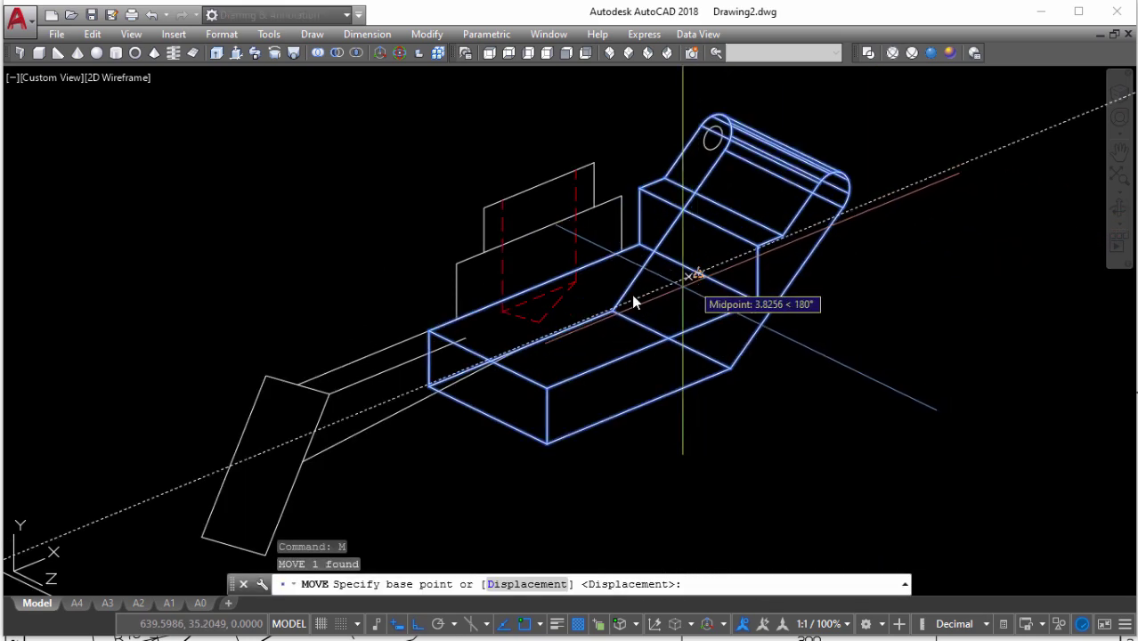
Make a first attempt at placing the arm solid, then cancel a mistyped command
{"action": "left_click", "coordinate": [700, 272]}
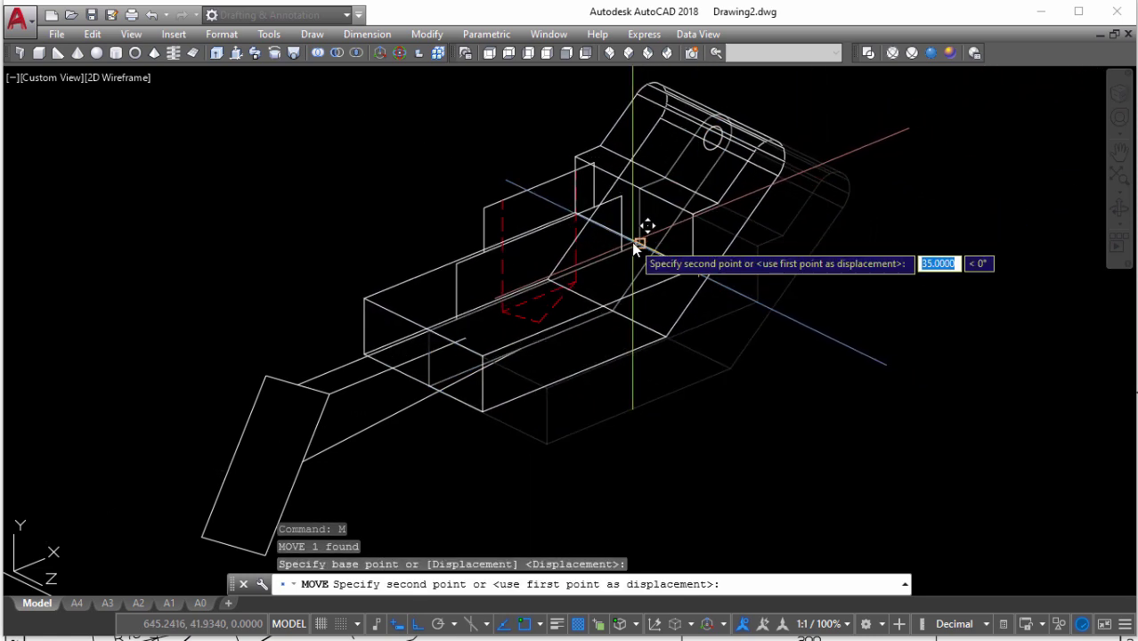
{"action": "left_click", "coordinate": [634, 246]}
{"action": "left_click", "coordinate": [683, 267]}
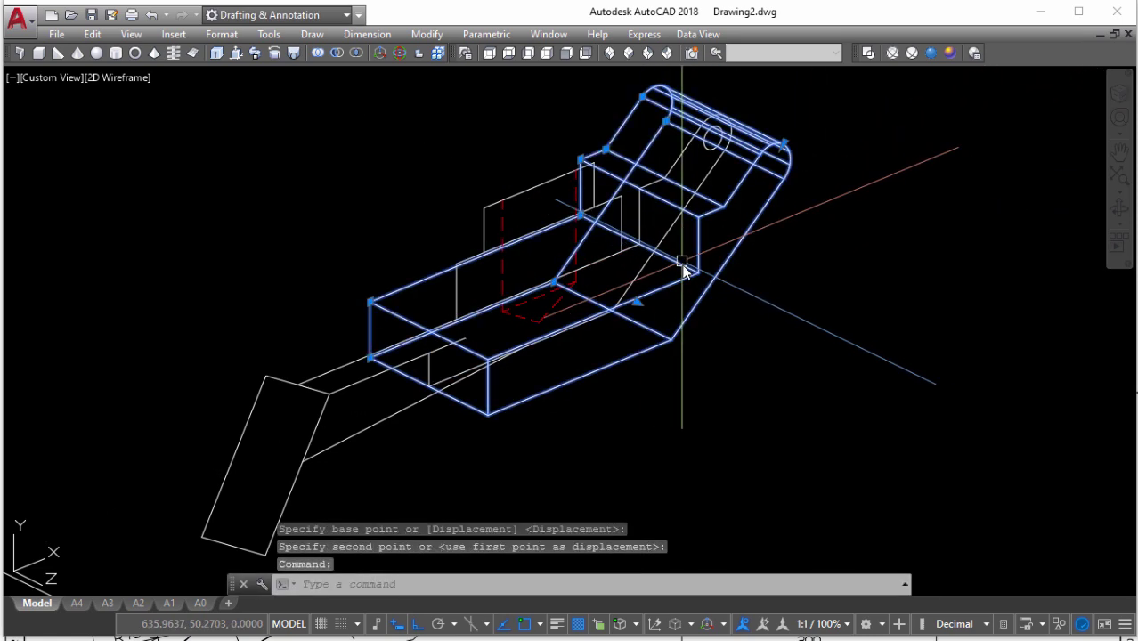
{"action": "type", "text": "c"}
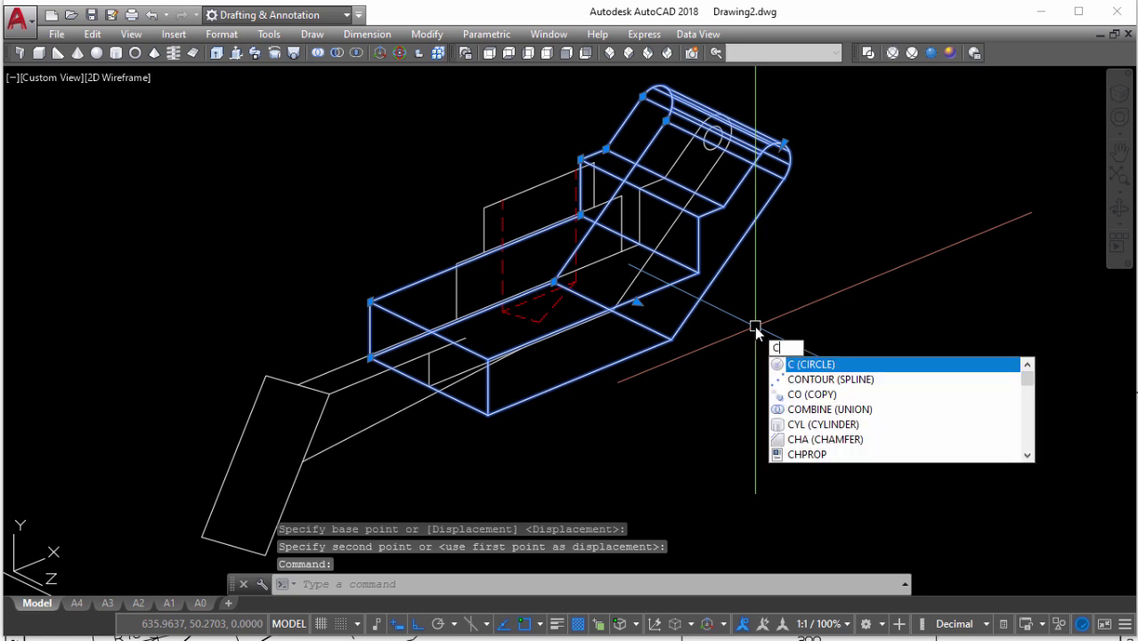
{"action": "key", "text": "Escape"}
Move the arm solid from its lower corner onto the base block's end corner, then orbit to check the fit
{"action": "left_click", "coordinate": [680, 334]}
{"action": "type", "text": "m"}
{"action": "key", "text": "Return"}
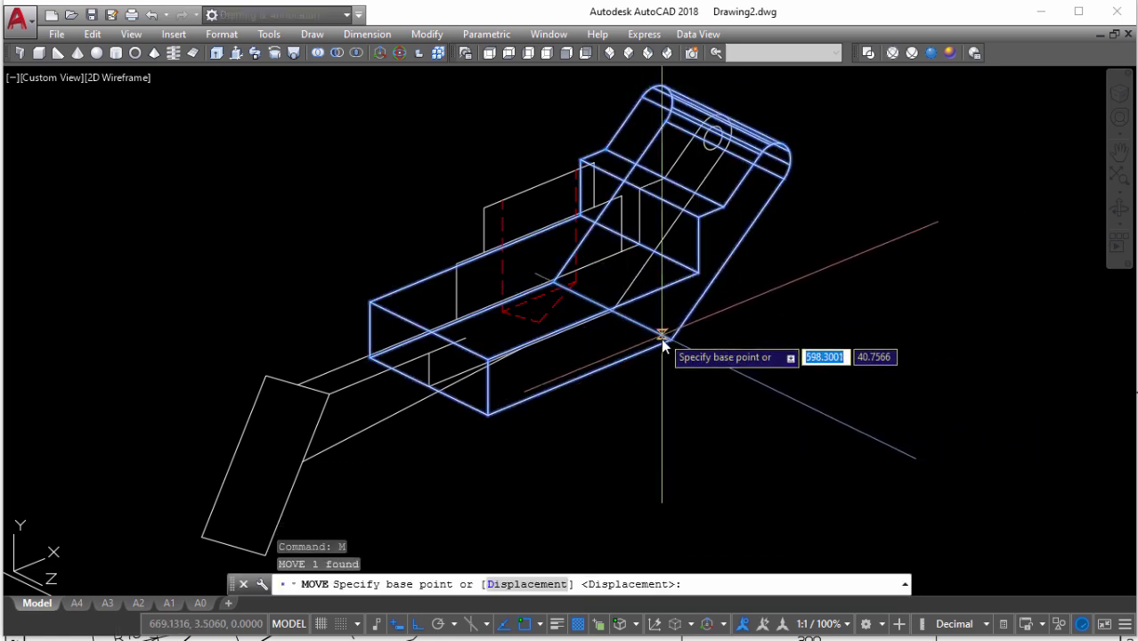
{"action": "left_click", "coordinate": [538, 186]}
{"action": "scroll", "coordinate": [538, 187], "scroll_direction": "down", "scroll_amount": 5}
{"action": "scroll", "coordinate": [648, 343], "scroll_direction": "up", "scroll_amount": 2}
{"action": "scroll", "coordinate": [625, 289], "scroll_direction": "up", "scroll_amount": 4}
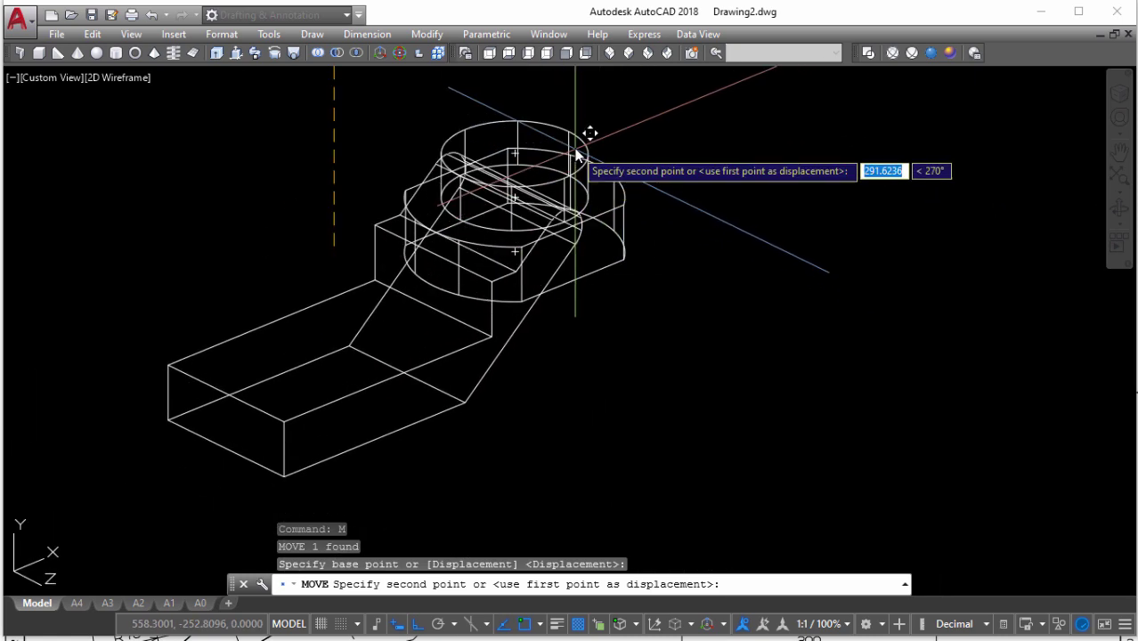
{"action": "left_click", "coordinate": [521, 154]}
{"action": "scroll", "coordinate": [607, 258], "scroll_direction": "down", "scroll_amount": 5}
{"action": "mouse_move", "coordinate": [606, 259]}
{"action": "middle_mouse_down", "text": "shift"}
{"action": "mouse_move", "coordinate": [522, 152]}
{"action": "mouse_move", "coordinate": [656, 265]}
{"action": "mouse_move", "coordinate": [588, 192]}
{"action": "middle_mouse_up", "text": "shift"}
{"action": "scroll", "coordinate": [589, 192], "scroll_direction": "up", "scroll_amount": 4}
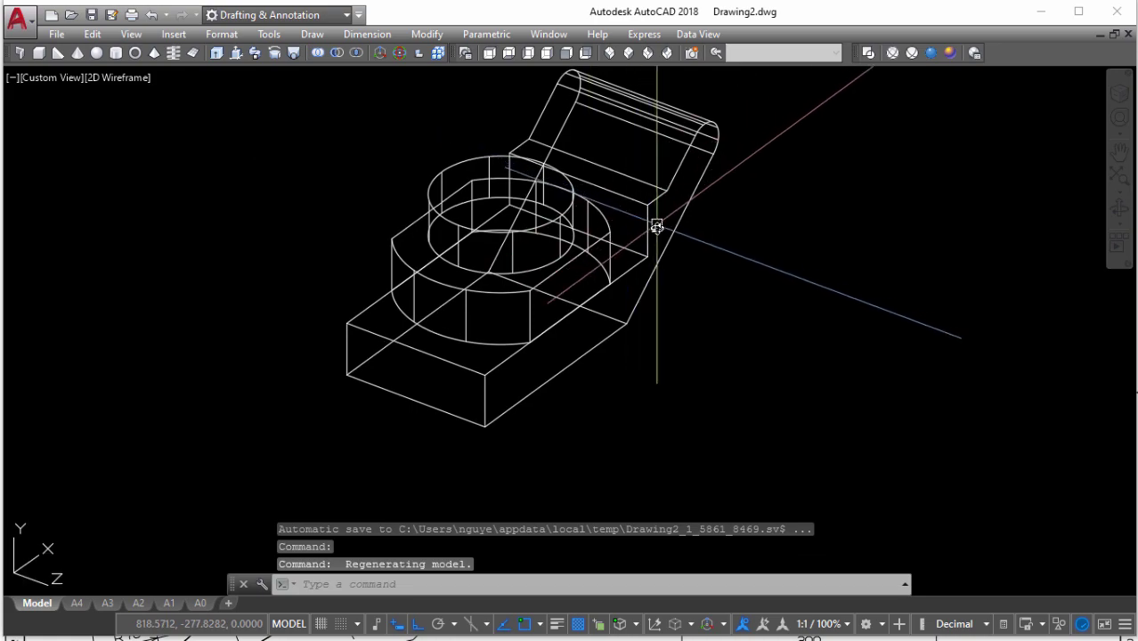
{"action": "mouse_move", "coordinate": [656, 224]}
{"action": "middle_mouse_down", "text": "shift"}
{"action": "mouse_move", "coordinate": [674, 254]}
{"action": "mouse_move", "coordinate": [552, 300]}
{"action": "mouse_move", "coordinate": [505, 227]}
{"action": "mouse_move", "coordinate": [542, 226]}
{"action": "mouse_move", "coordinate": [508, 239]}
{"action": "mouse_move", "coordinate": [577, 285]}
{"action": "mouse_move", "coordinate": [613, 288]}
{"action": "mouse_move", "coordinate": [635, 244]}
{"action": "middle_mouse_up", "text": "shift"}
Check the bracket's reference drawing in Foxit Reader, then return to AutoCAD and orbit the model
{"action": "mouse_move", "coordinate": [595, 134]}
{"action": "middle_mouse_down", "text": "shift"}
{"action": "mouse_move", "coordinate": [640, 198]}
{"action": "mouse_move", "coordinate": [648, 268]}
{"action": "middle_mouse_up", "text": "shift"}
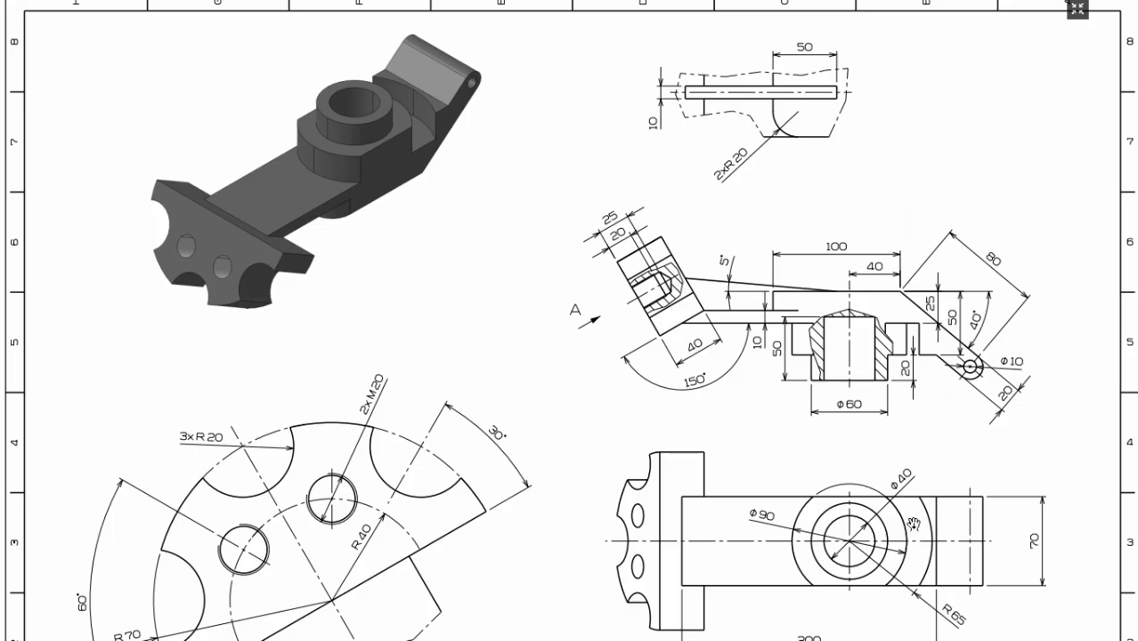
{"action": "key", "text": "alt+Tab"}
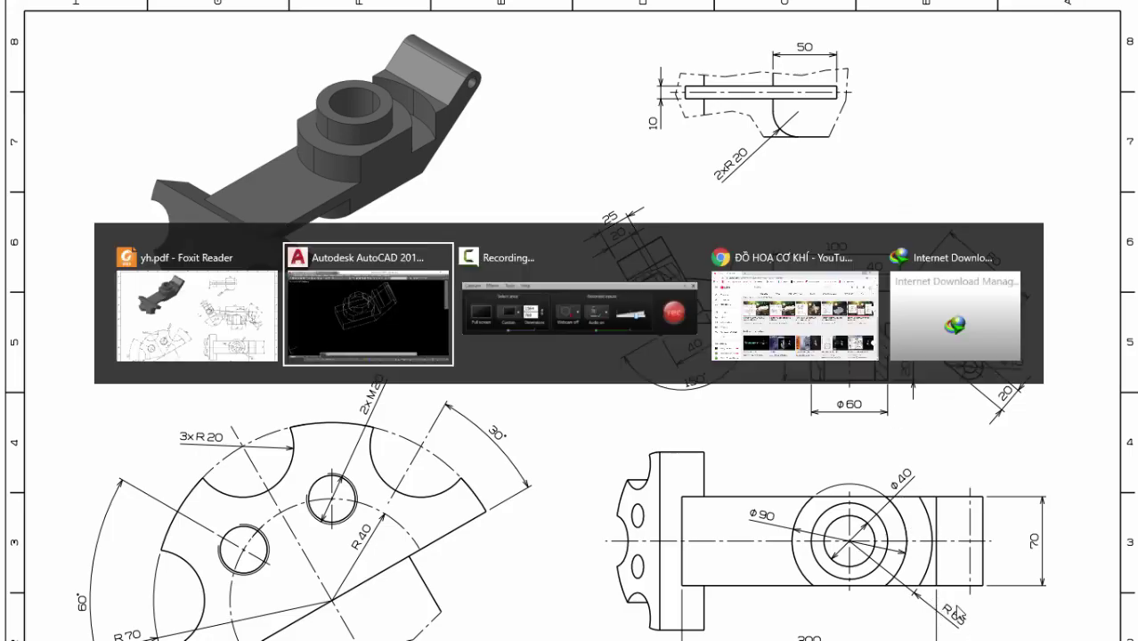
{"action": "mouse_move", "coordinate": [634, 303]}
{"action": "middle_mouse_down", "text": "shift"}
{"action": "mouse_move", "coordinate": [645, 318]}
{"action": "mouse_move", "coordinate": [573, 321]}
{"action": "mouse_move", "coordinate": [646, 322]}
{"action": "mouse_move", "coordinate": [617, 300]}
{"action": "middle_mouse_up", "text": "shift"}
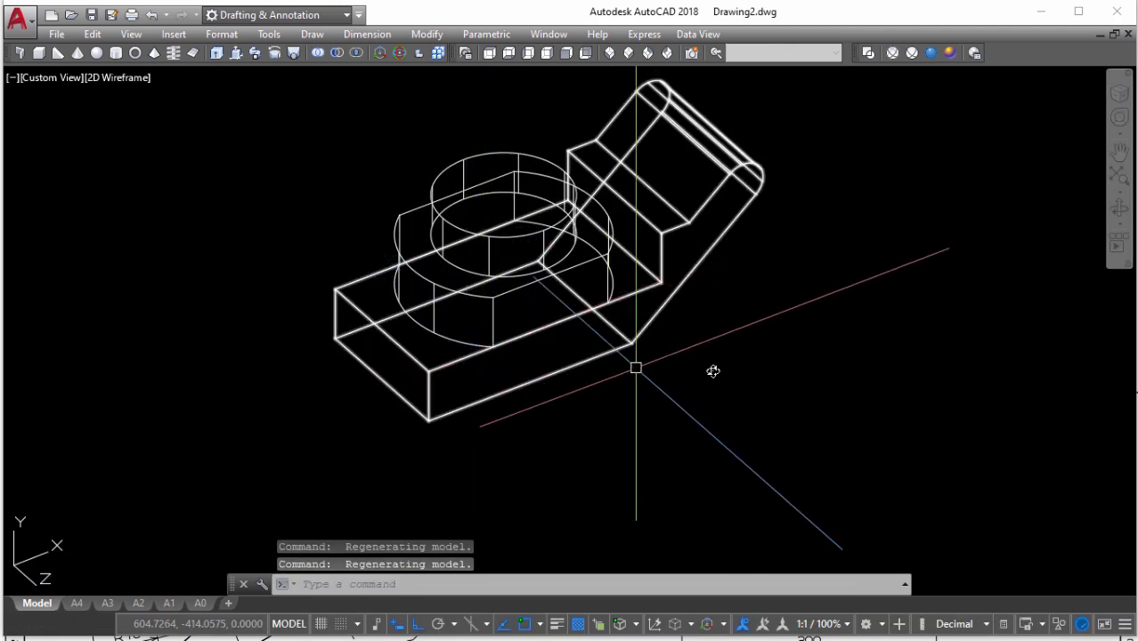
Start a cylinder with CYL and place its base centre on the base block's edge
{"action": "type", "text": "cyl"}
{"action": "key", "text": "Return"}
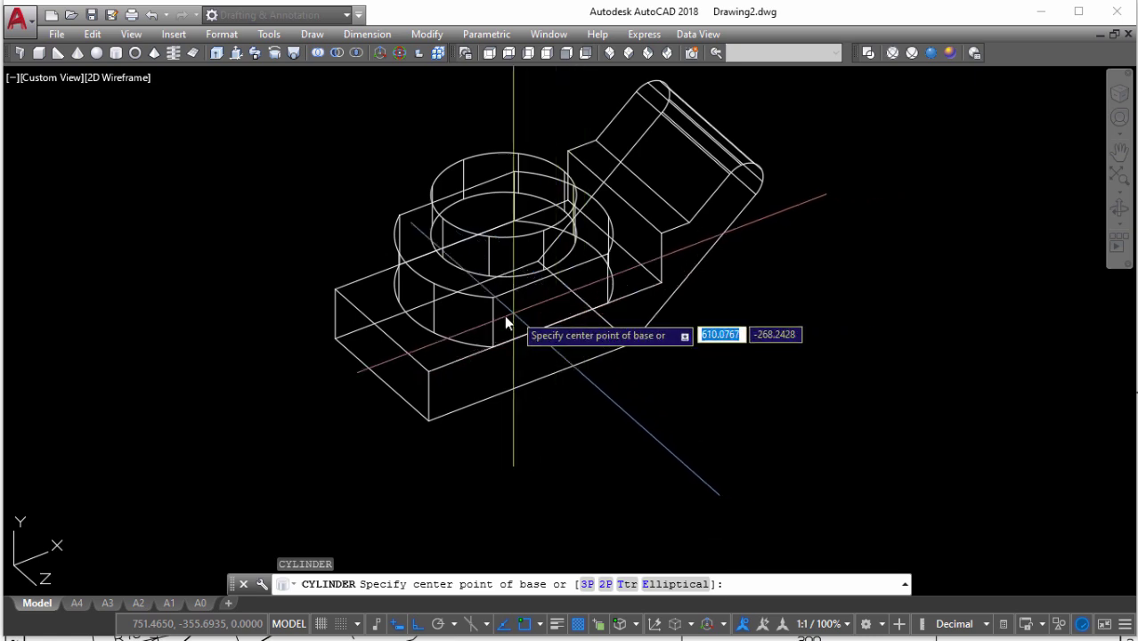
{"action": "scroll", "coordinate": [459, 334], "scroll_direction": "up", "scroll_amount": 4}
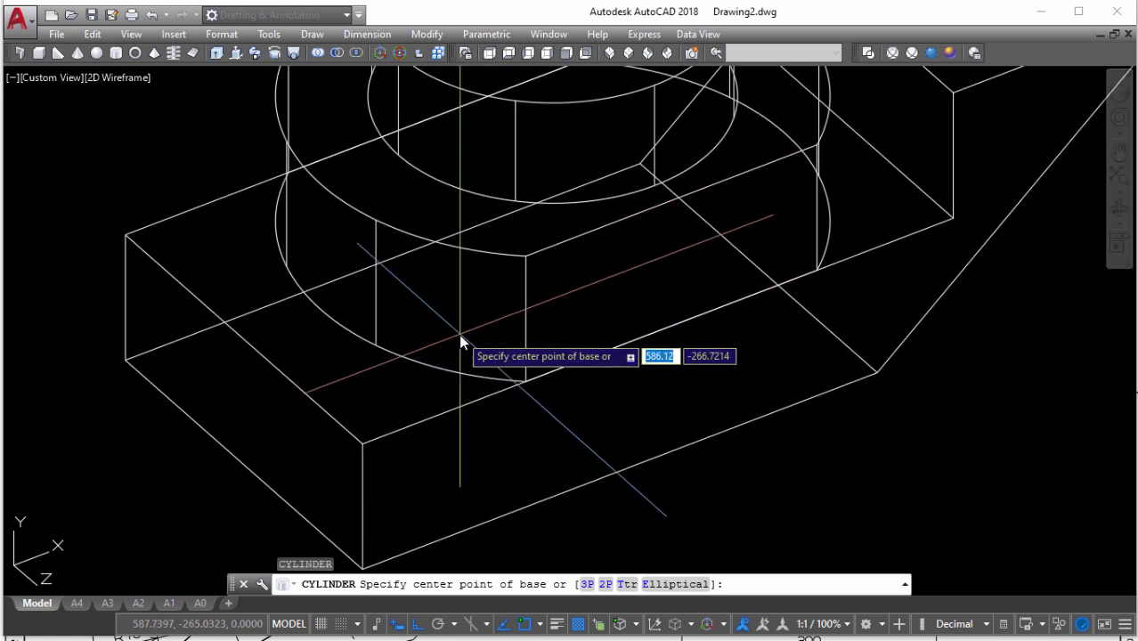
{"action": "scroll", "coordinate": [540, 382], "scroll_direction": "down", "scroll_amount": 2}
{"action": "scroll", "coordinate": [539, 384], "scroll_direction": "down", "scroll_amount": 1}
{"action": "scroll", "coordinate": [537, 390], "scroll_direction": "up", "scroll_amount": 2}
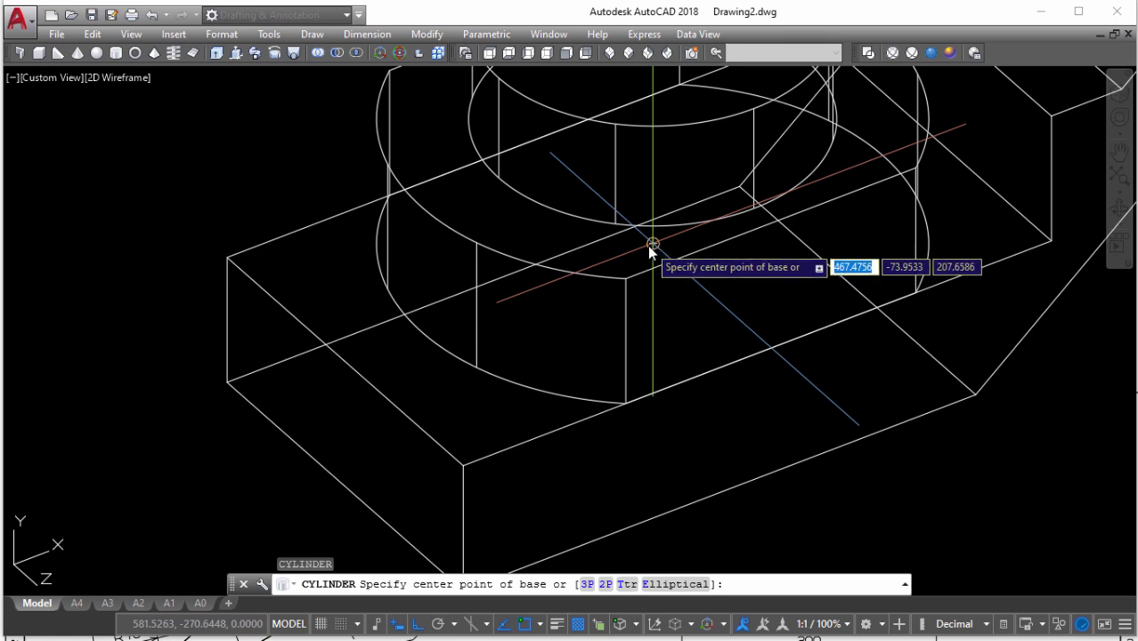
{"action": "left_click", "coordinate": [652, 246]}
{"action": "scroll", "coordinate": [802, 276], "scroll_direction": "down", "scroll_amount": 7}
{"action": "scroll", "coordinate": [801, 278], "scroll_direction": "up", "scroll_amount": 3}
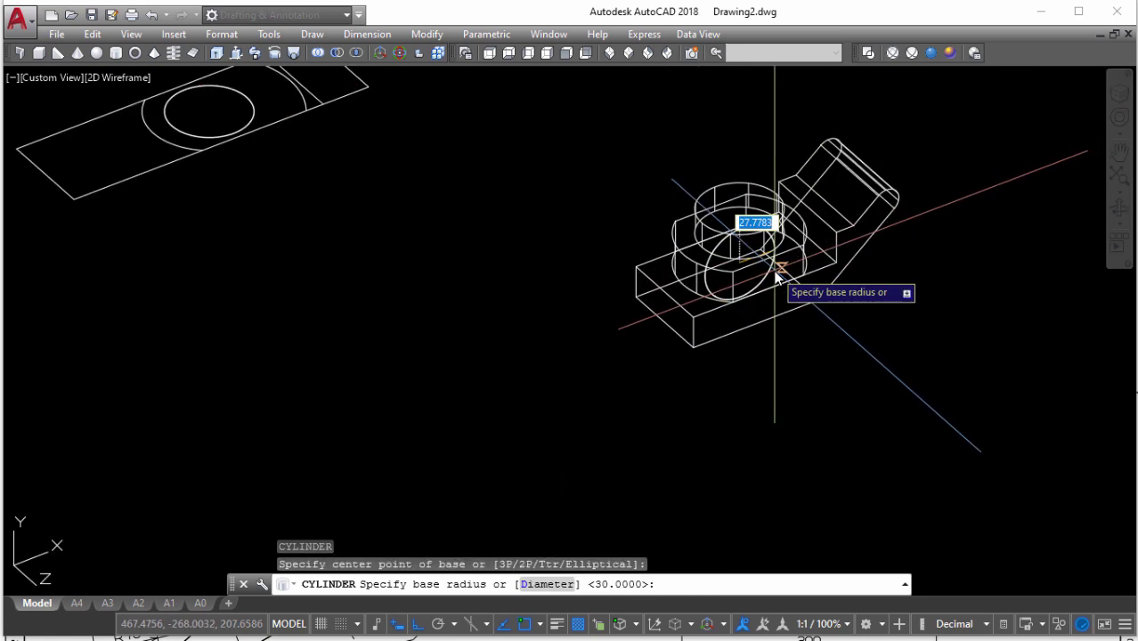
{"action": "scroll", "coordinate": [777, 267], "scroll_direction": "up", "scroll_amount": 2}
Give the cylinder radius 65 and an axis endpoint straight up, then start SUBTRACT
{"action": "type", "text": "65"}
{"action": "key", "text": "Return"}
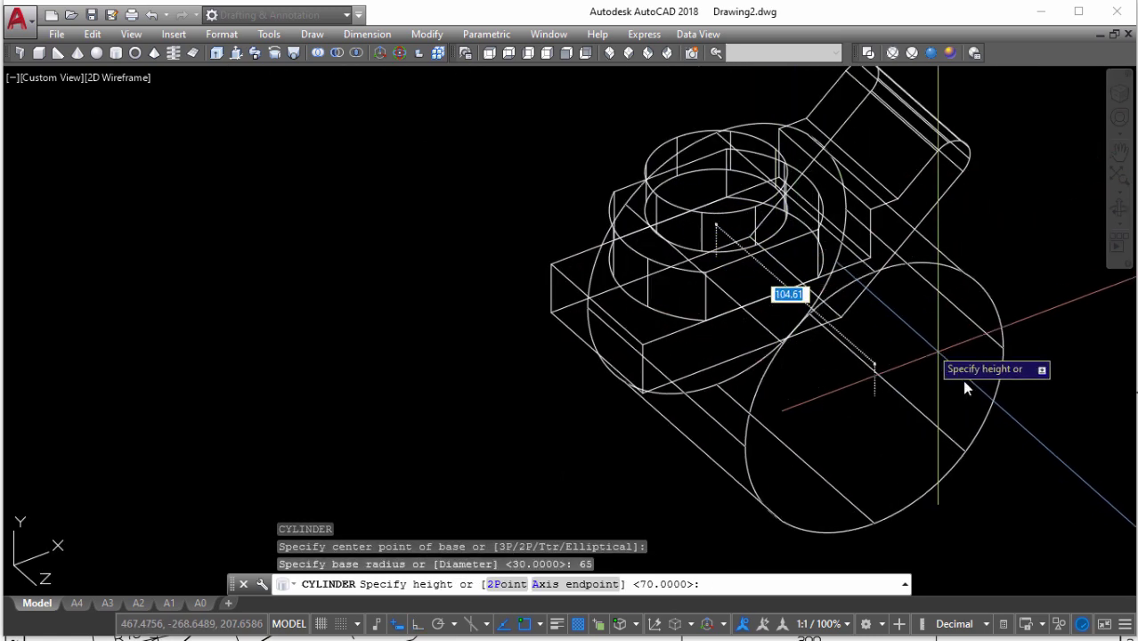
{"action": "type", "text": "a"}
{"action": "key", "text": "Return"}
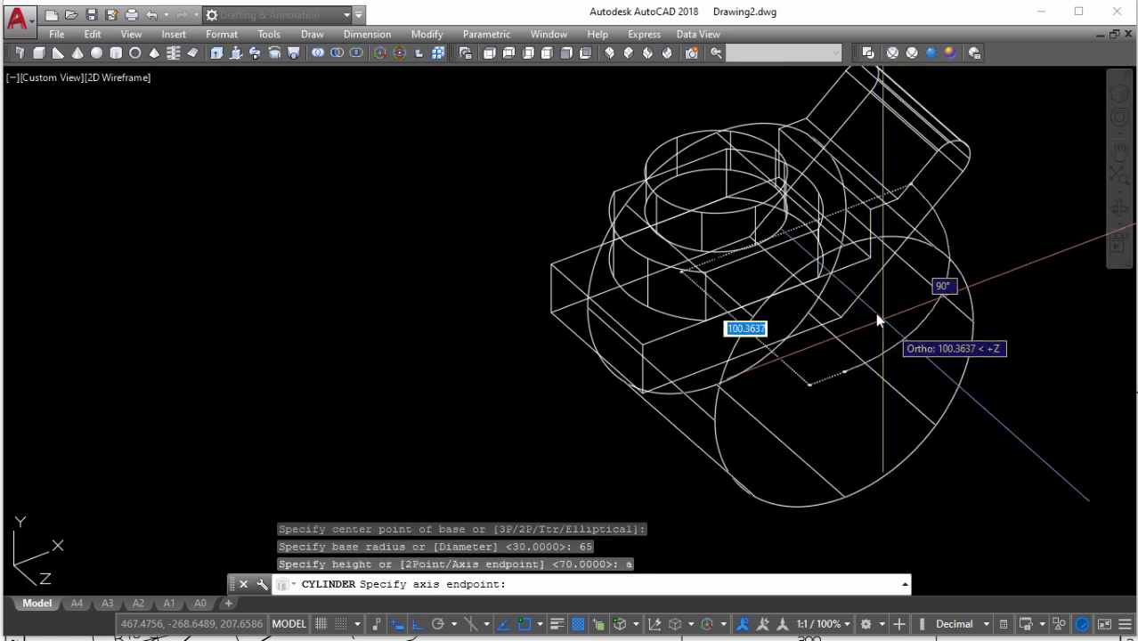
{"action": "middle_click_drag", "start_coordinate": [875, 313], "coordinate": [776, 172], "text": "shift"}
{"action": "scroll", "coordinate": [757, 156], "scroll_direction": "up", "scroll_amount": 2}
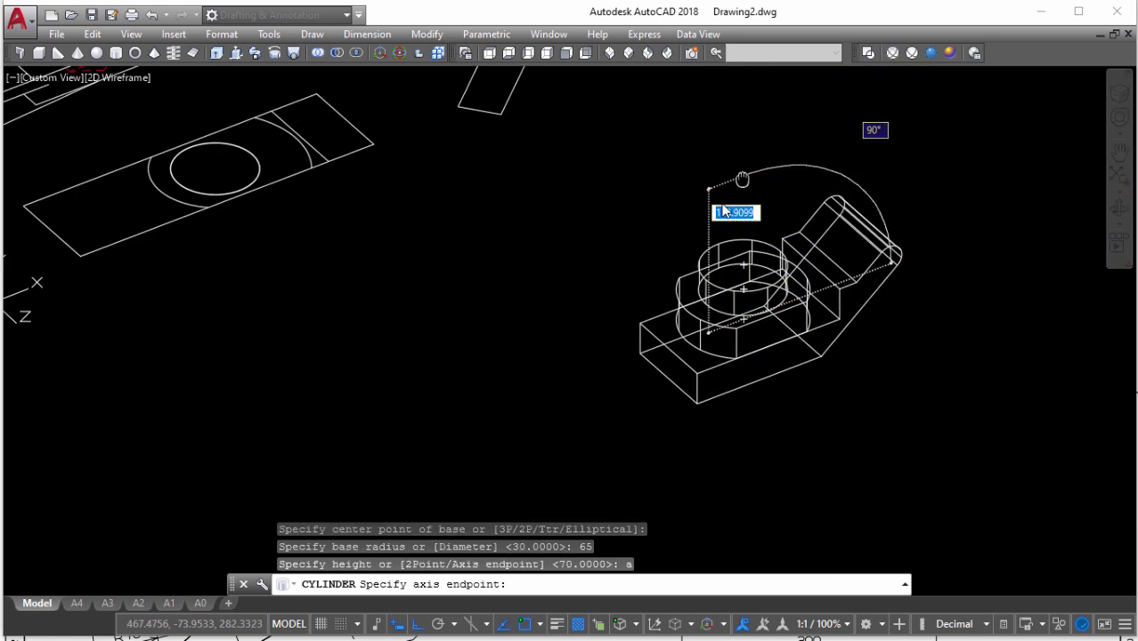
{"action": "scroll", "coordinate": [677, 183], "scroll_direction": "up", "scroll_amount": 2}
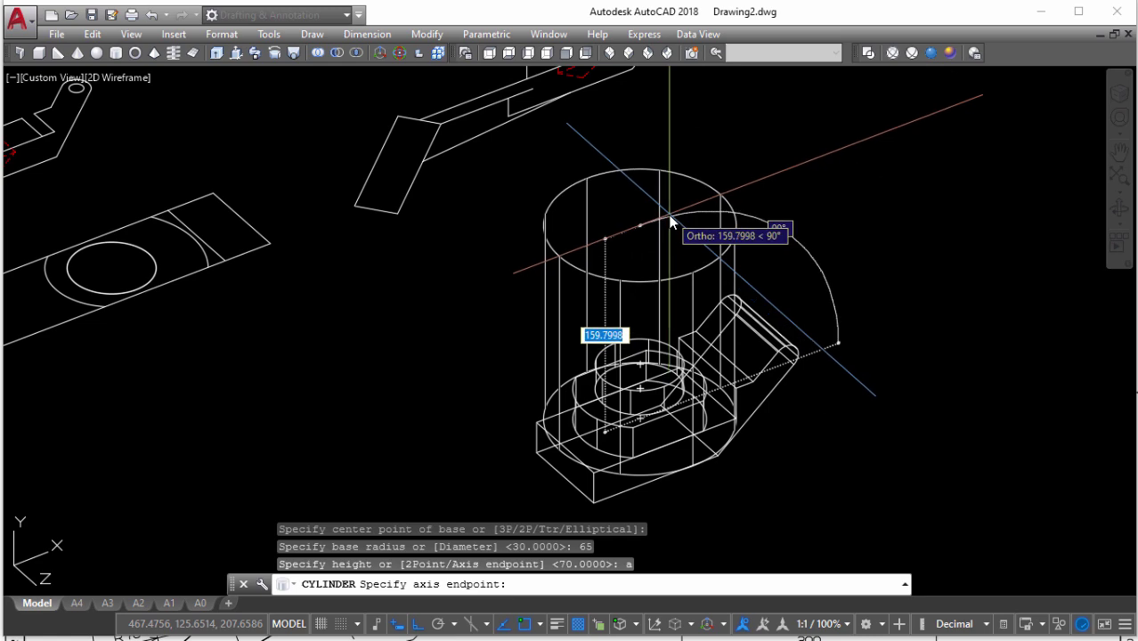
{"action": "left_click", "coordinate": [673, 223]}
{"action": "middle_click_drag", "start_coordinate": [755, 377], "coordinate": [780, 325]}
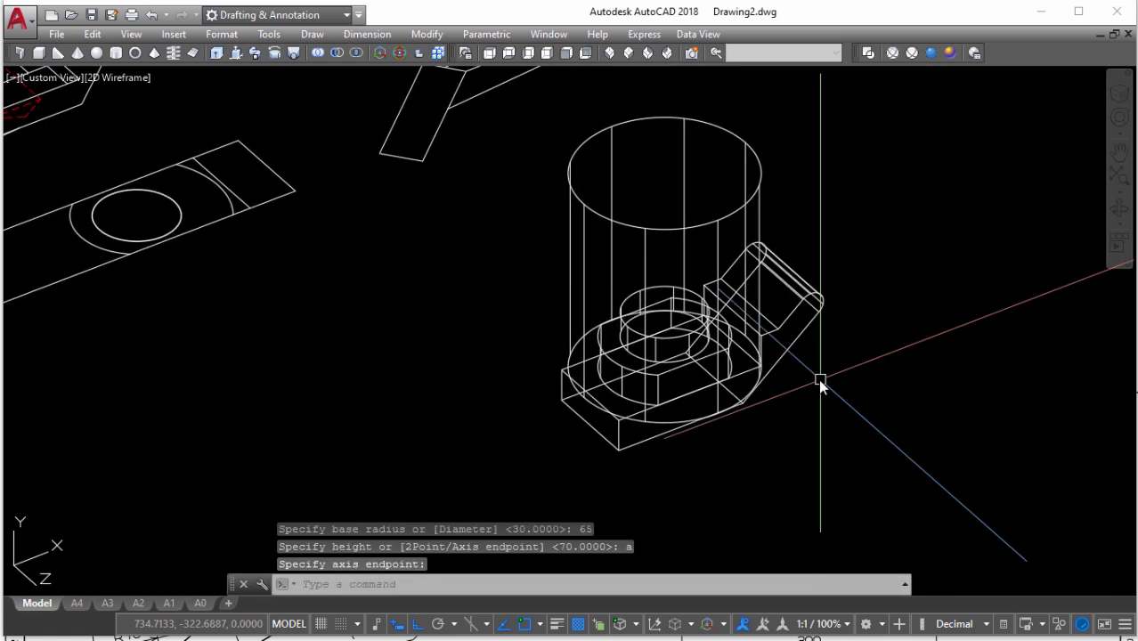
{"action": "type", "text": "su"}
{"action": "key", "text": "Return"}
Subtract the tall cylinder from the bracket solid to carve the curved notch
{"action": "left_click", "coordinate": [820, 299]}
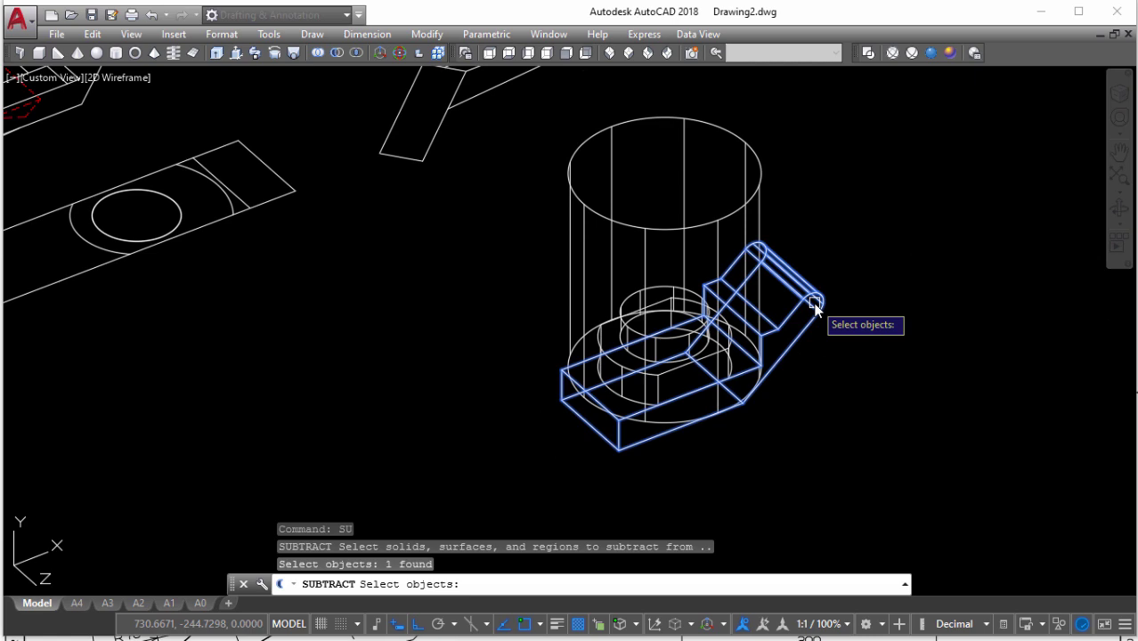
{"action": "key", "text": "Return"}
{"action": "left_click", "coordinate": [763, 188]}
{"action": "key", "text": "Return"}
{"action": "mouse_move", "coordinate": [764, 188]}
{"action": "middle_mouse_down", "text": "shift"}
{"action": "mouse_move", "coordinate": [754, 321]}
{"action": "mouse_move", "coordinate": [715, 284]}
{"action": "mouse_move", "coordinate": [762, 373]}
{"action": "mouse_move", "coordinate": [724, 379]}
{"action": "mouse_move", "coordinate": [782, 350]}
{"action": "middle_mouse_up", "text": "shift"}
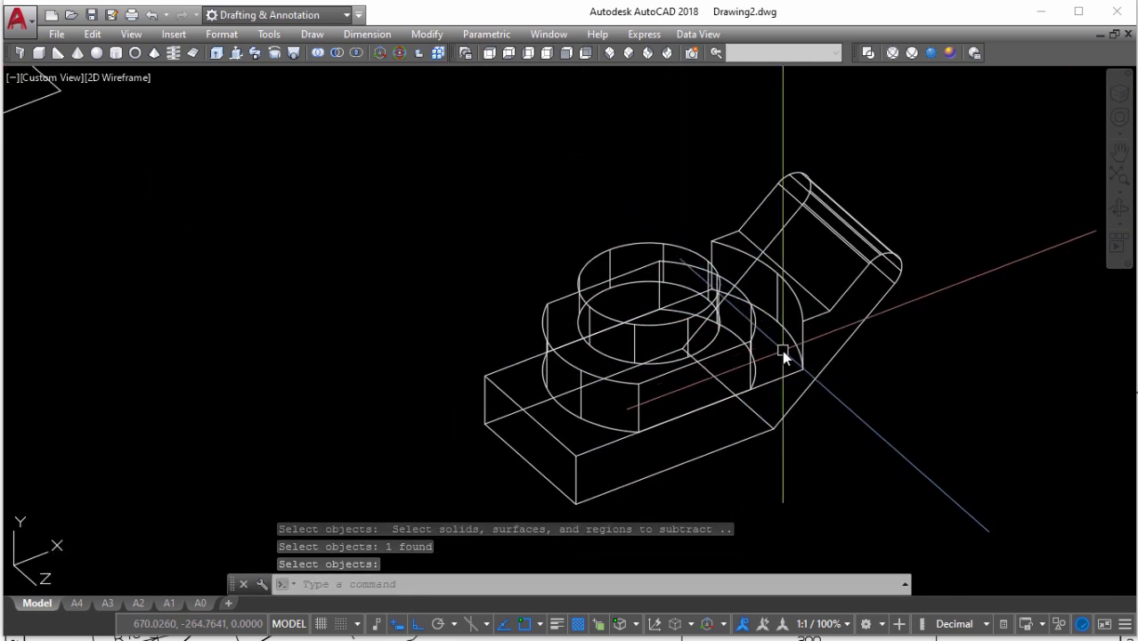
Shade the model in Conceptual style and union the stepped boss with the base solid
{"action": "left_click", "coordinate": [950, 54]}
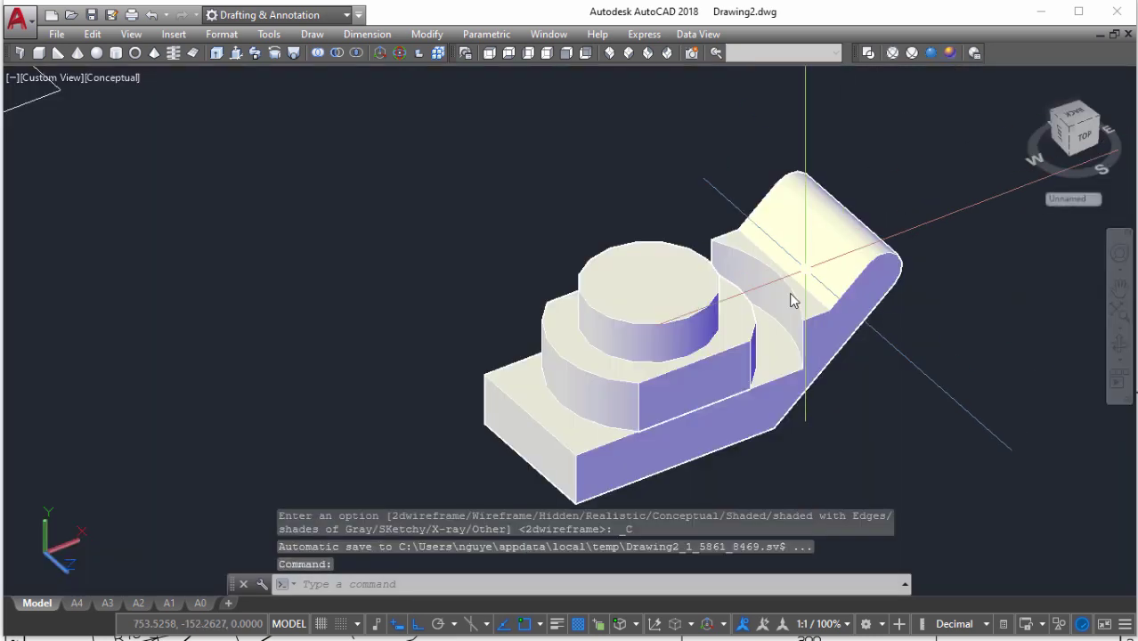
{"action": "type", "text": "union"}
{"action": "key", "text": "Return"}
{"action": "left_click", "coordinate": [840, 303]}
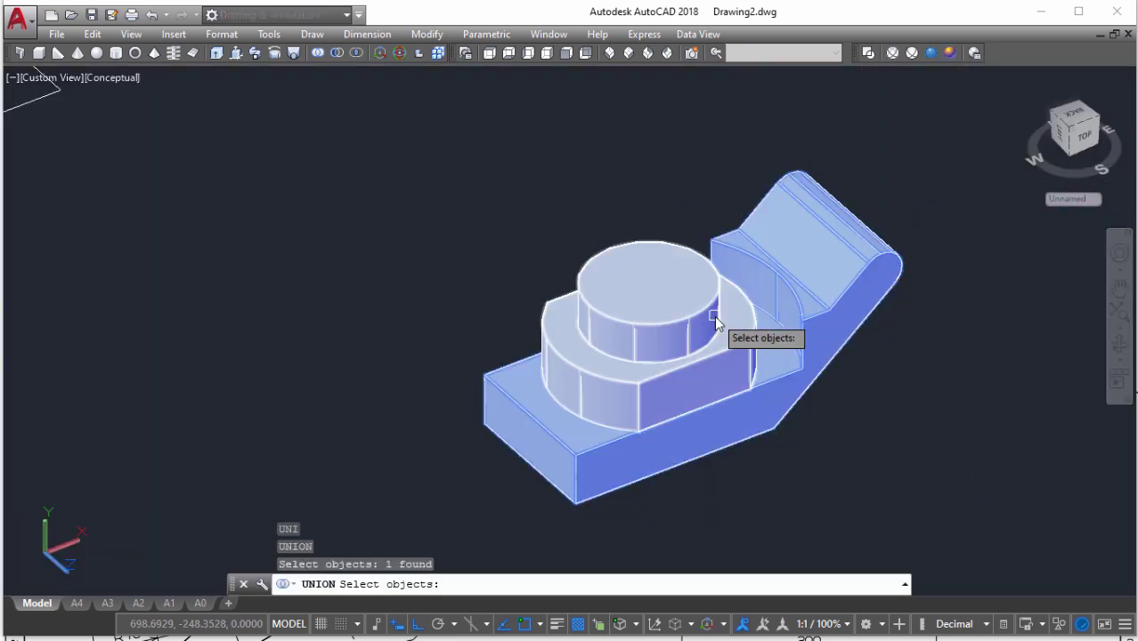
{"action": "left_click", "coordinate": [732, 332]}
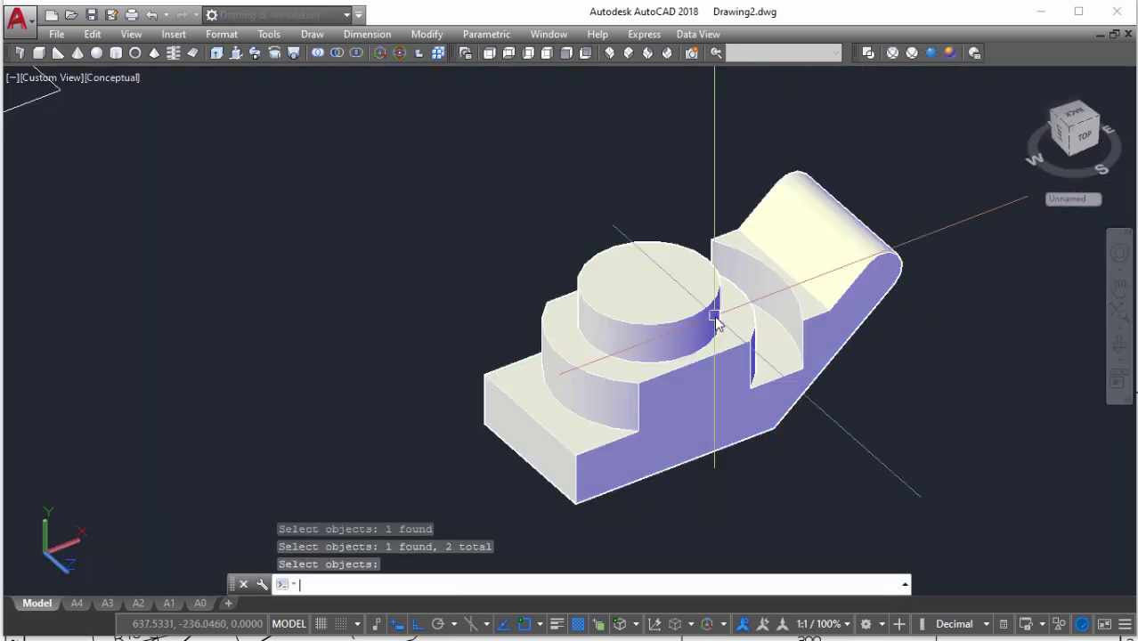
Display the bracket in Realistic visual style and orbit it before returning to Foxit Reader
{"action": "left_click", "coordinate": [868, 52]}
{"action": "scroll", "coordinate": [819, 259], "scroll_direction": "down", "scroll_amount": 3}
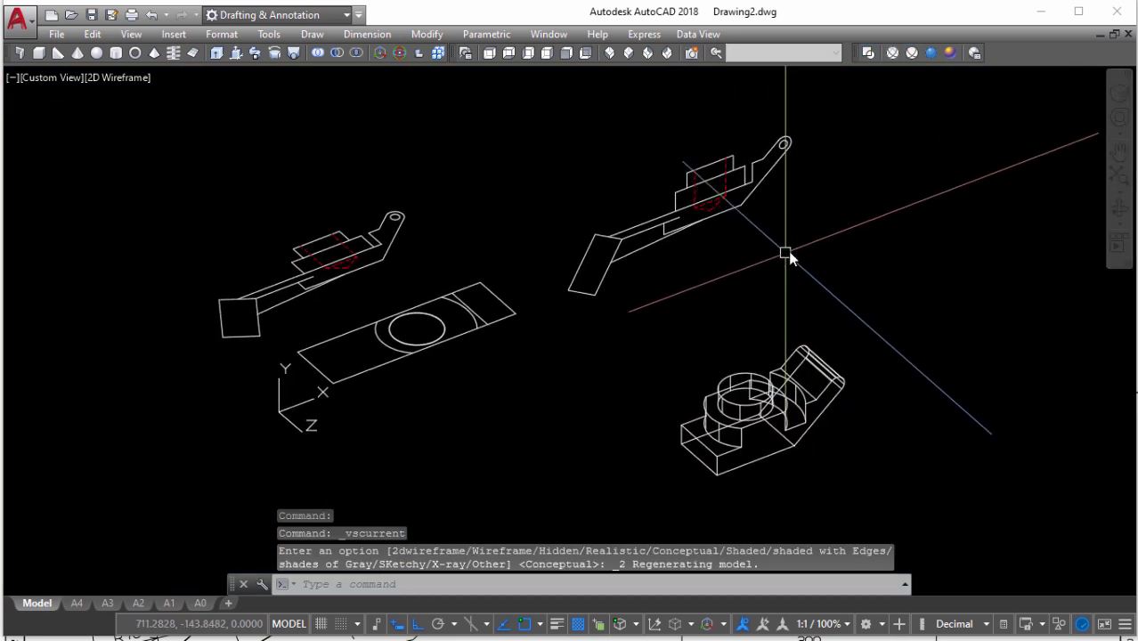
{"action": "left_click", "coordinate": [931, 52]}
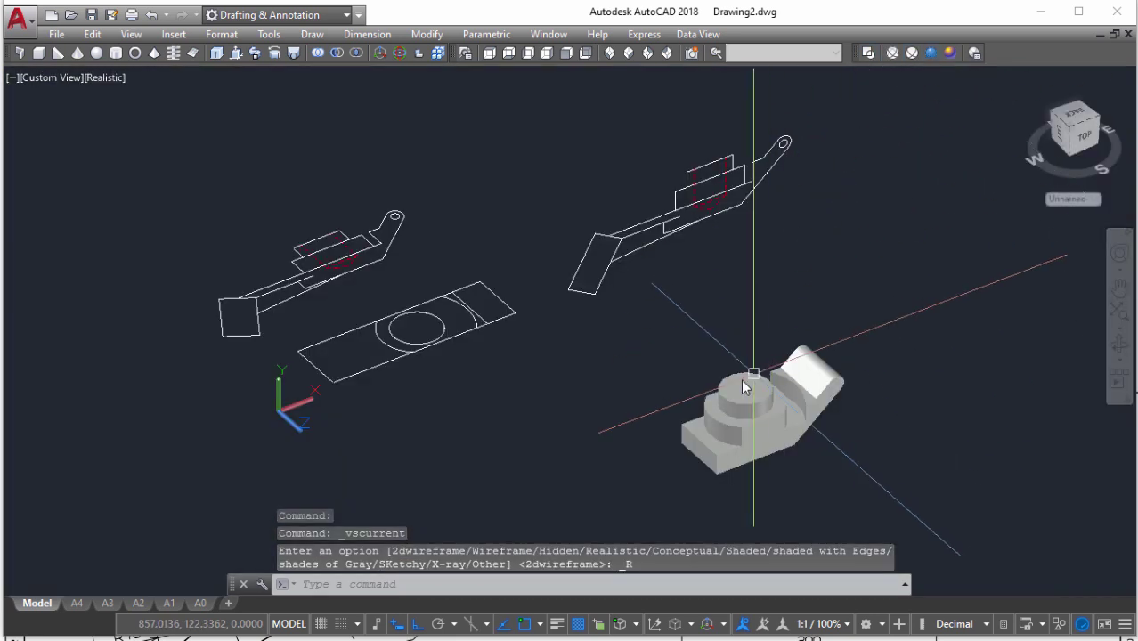
{"action": "middle_click_drag", "start_coordinate": [394, 356], "coordinate": [531, 106], "text": "shift"}
{"action": "key", "text": "alt+Tab"}
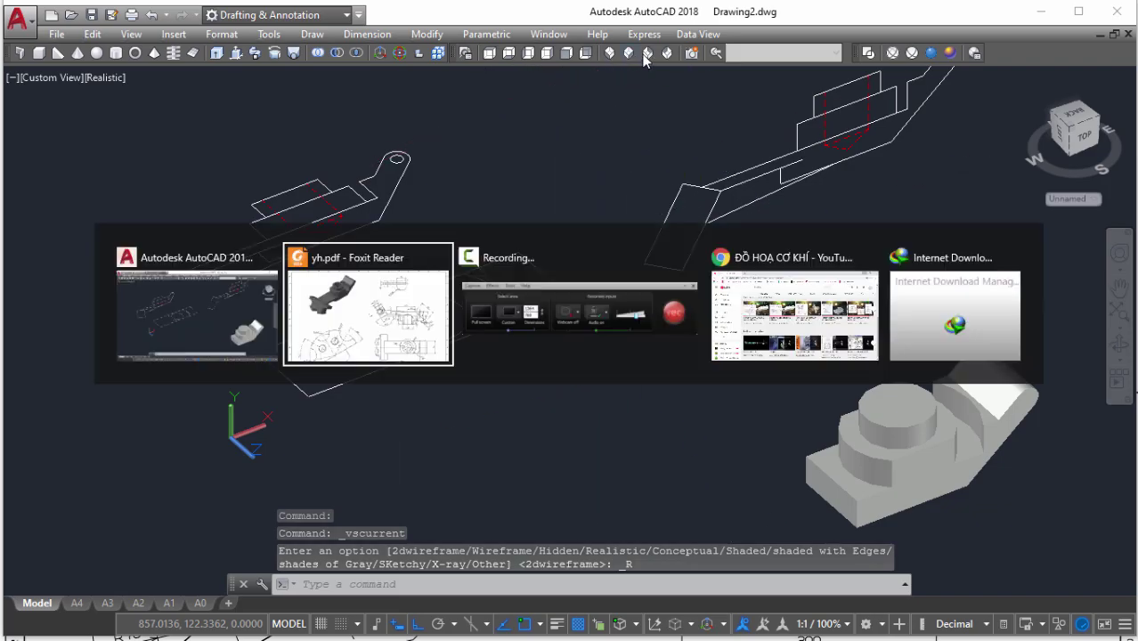
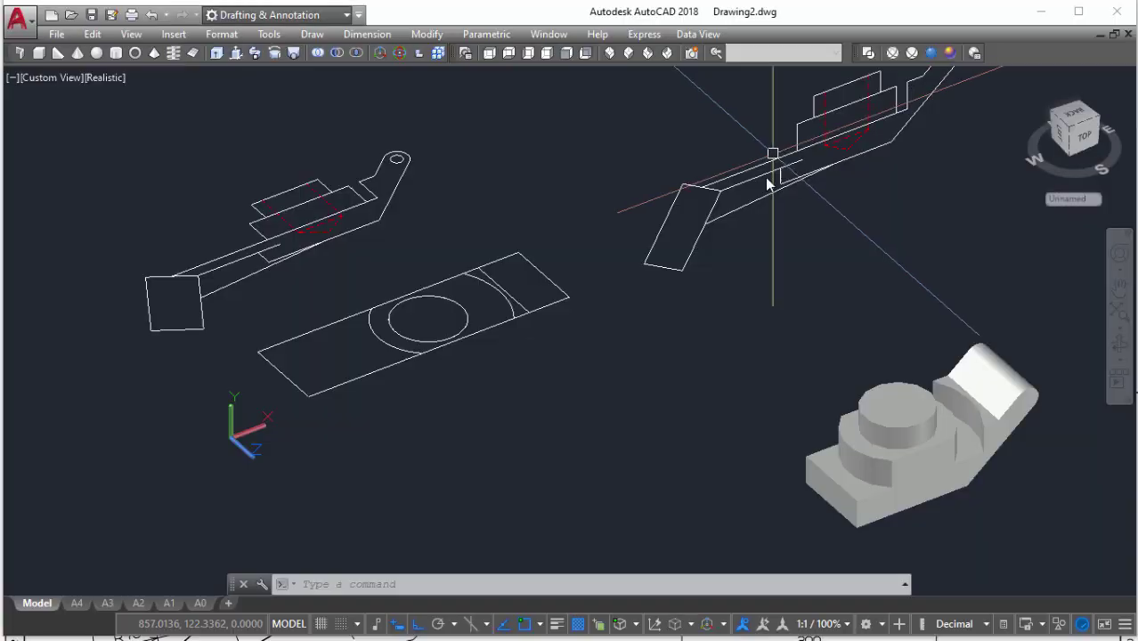
Fillet the front and left vertical base edges of the bracket with radius 20
{"action": "scroll", "coordinate": [876, 445], "scroll_direction": "up", "scroll_amount": 5}
{"action": "type", "text": "f"}
{"action": "key", "text": "Return"}
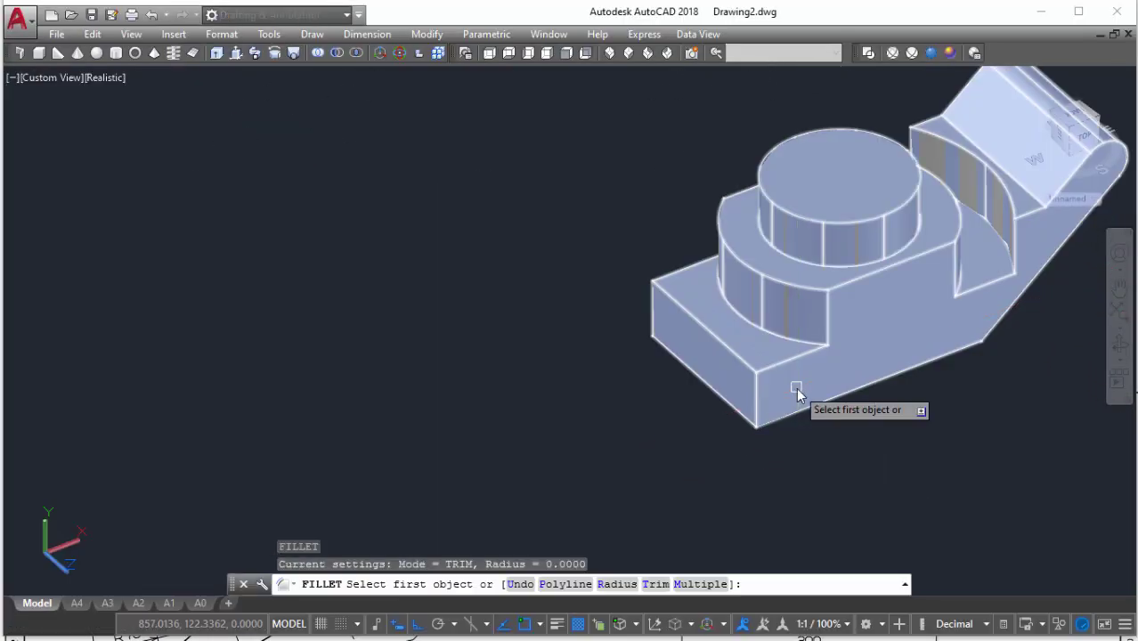
{"action": "type", "text": "r"}
{"action": "key", "text": "Return"}
{"action": "type", "text": "20"}
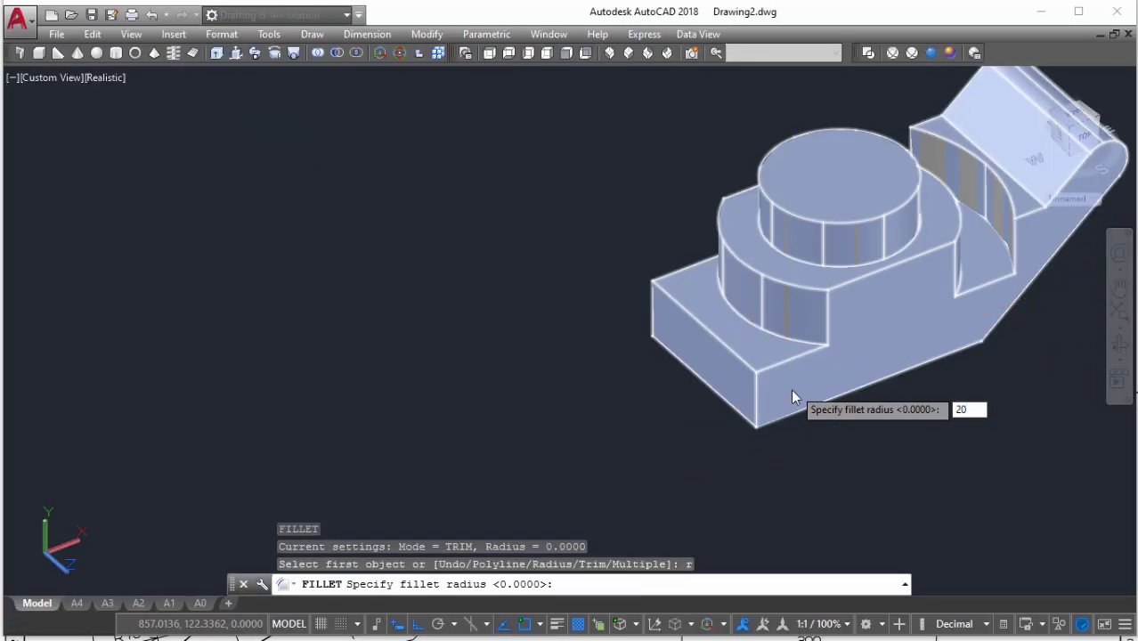
{"action": "key", "text": "Return"}
{"action": "left_click", "coordinate": [754, 396]}
{"action": "key", "text": "Return"}
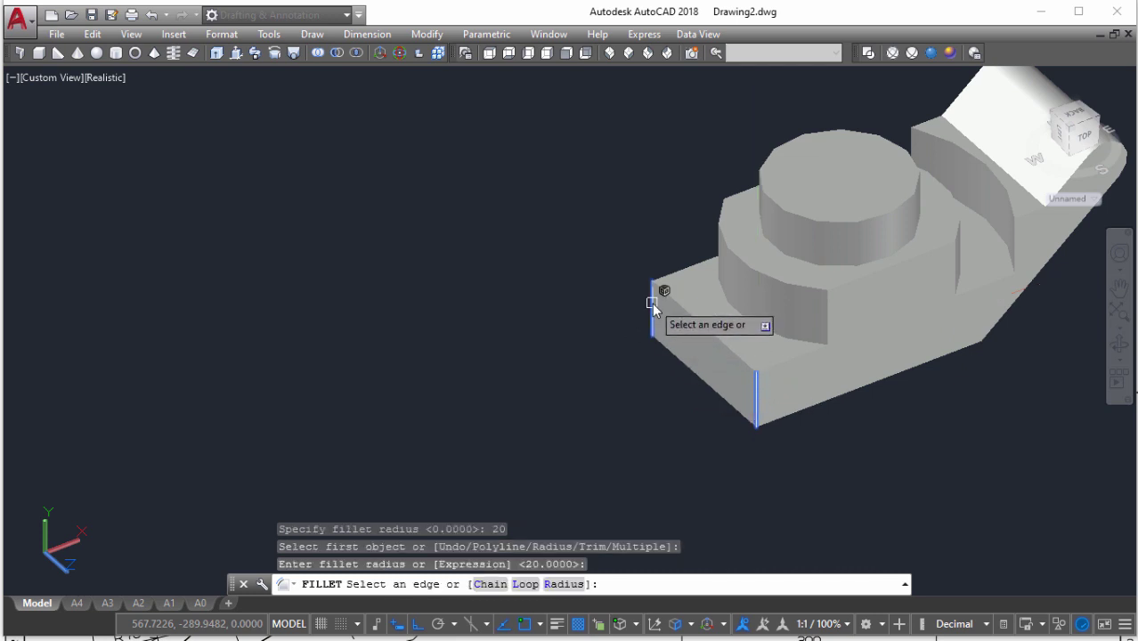
{"action": "left_click", "coordinate": [652, 302]}
{"action": "key", "text": "Return"}
Zoom around and select the bracket solid to check the rounded edges
{"action": "scroll", "coordinate": [652, 303], "scroll_direction": "down", "scroll_amount": 2}
{"action": "scroll", "coordinate": [795, 381], "scroll_direction": "down", "scroll_amount": 3}
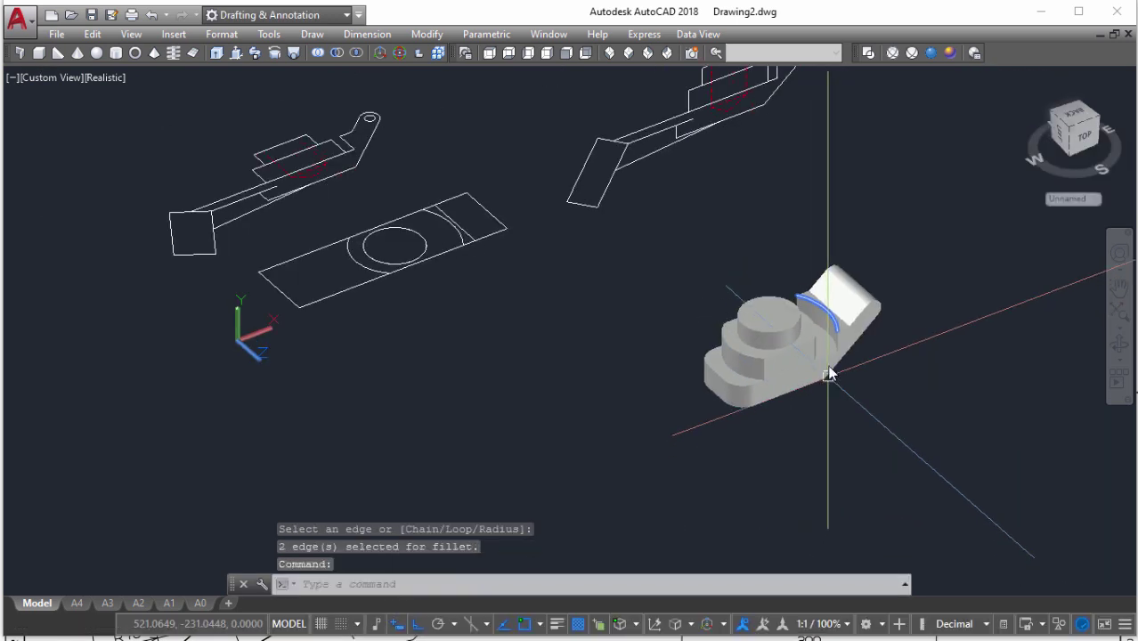
{"action": "scroll", "coordinate": [829, 374], "scroll_direction": "up", "scroll_amount": 2}
{"action": "left_click", "coordinate": [837, 362]}
{"action": "key", "text": "Escape"}
{"action": "scroll", "coordinate": [862, 406], "scroll_direction": "up", "scroll_amount": 1}
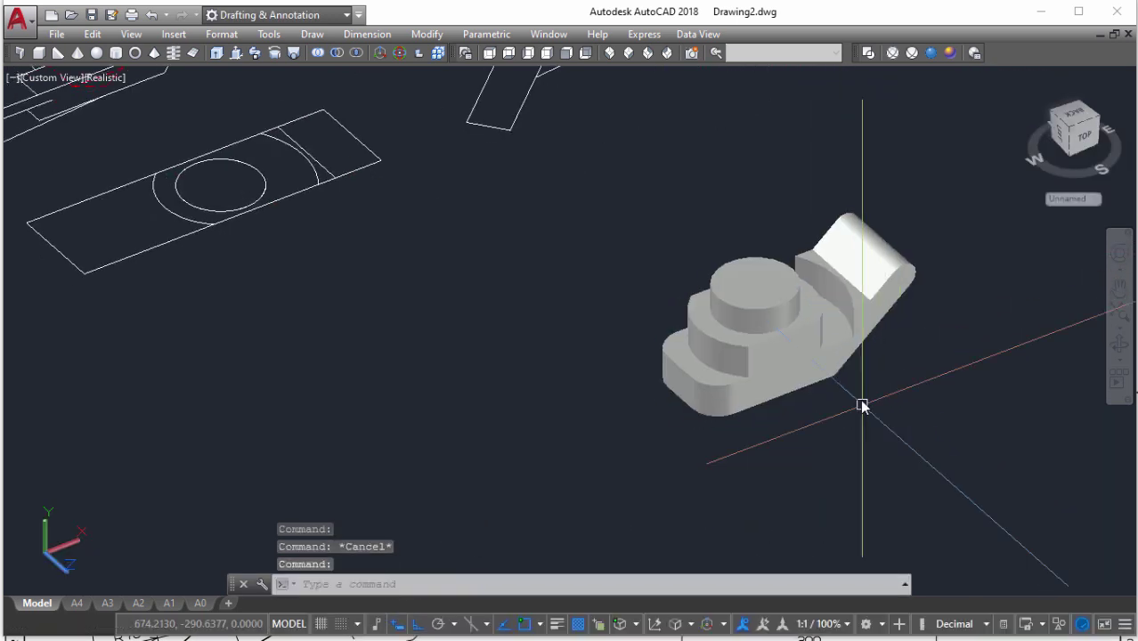
{"action": "scroll", "coordinate": [753, 318], "scroll_direction": "down", "scroll_amount": 2}
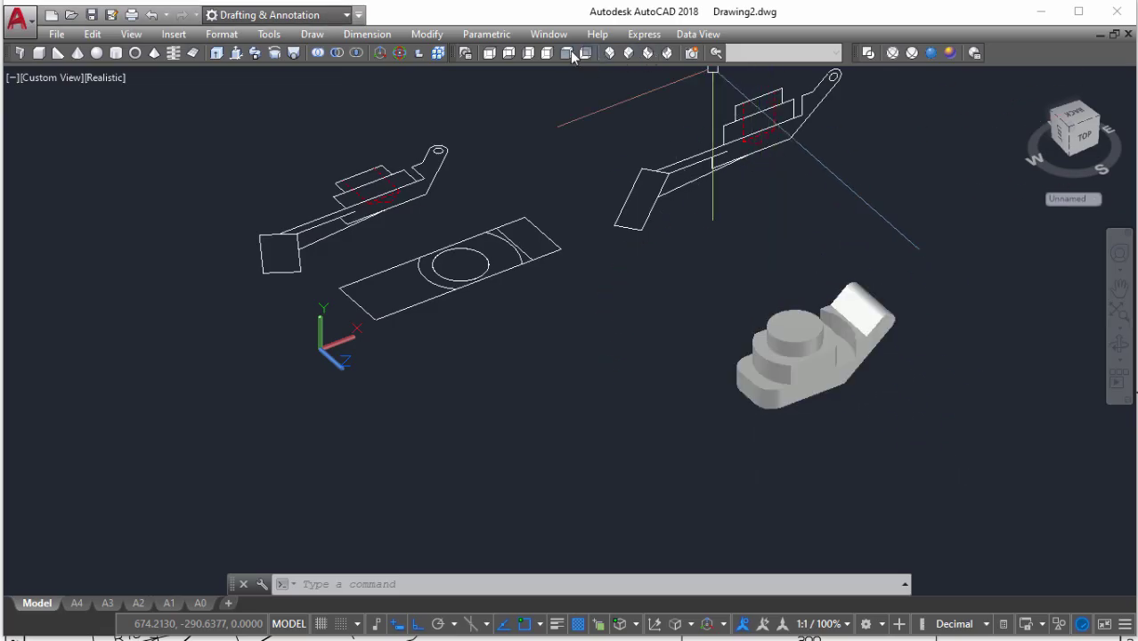
In front view, draw a short vertical line closing the strip on the arm outline
{"action": "left_click", "coordinate": [566, 54]}
{"action": "type", "text": "l"}
{"action": "key", "text": "Return"}
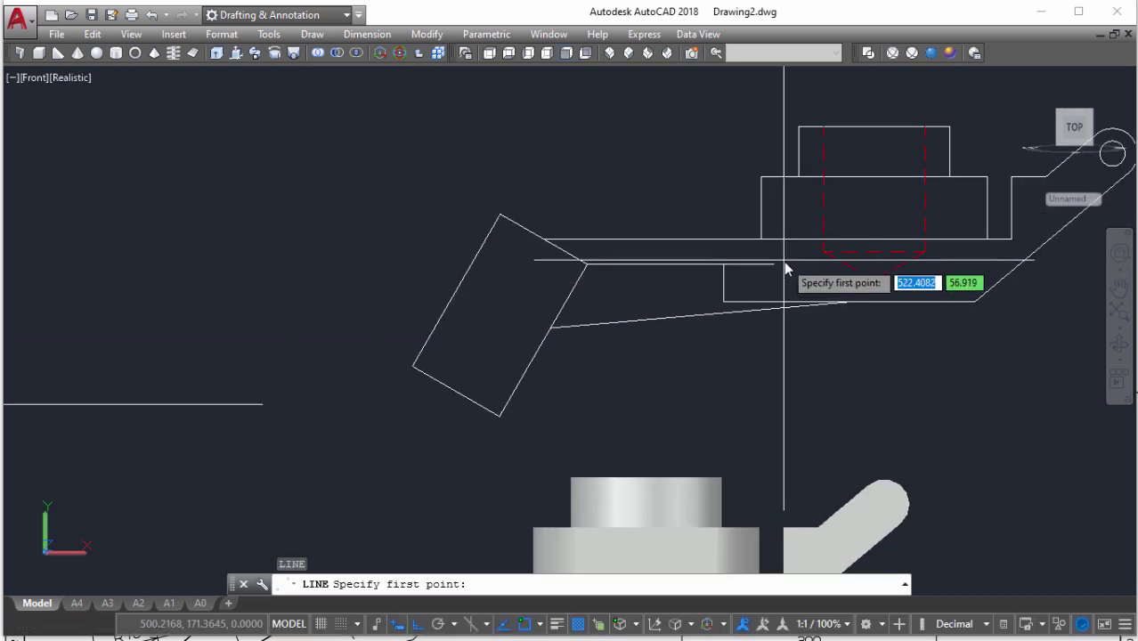
{"action": "scroll", "coordinate": [786, 267], "scroll_direction": "up", "scroll_amount": 2}
{"action": "left_click", "coordinate": [772, 266]}
{"action": "left_click", "coordinate": [772, 230]}
{"action": "key", "text": "Return"}
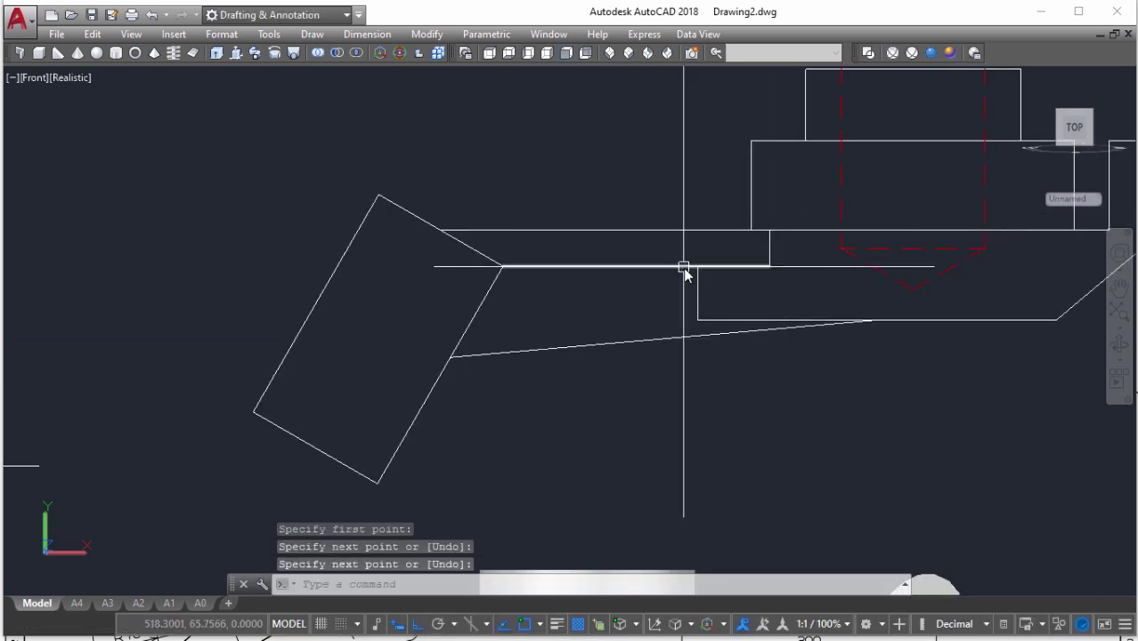
Create a boundary polyline from the thin strip region with BO
{"action": "type", "text": "bo"}
{"action": "key", "text": "Return"}
{"action": "key", "text": "Return"}
{"action": "left_click", "coordinate": [675, 250]}
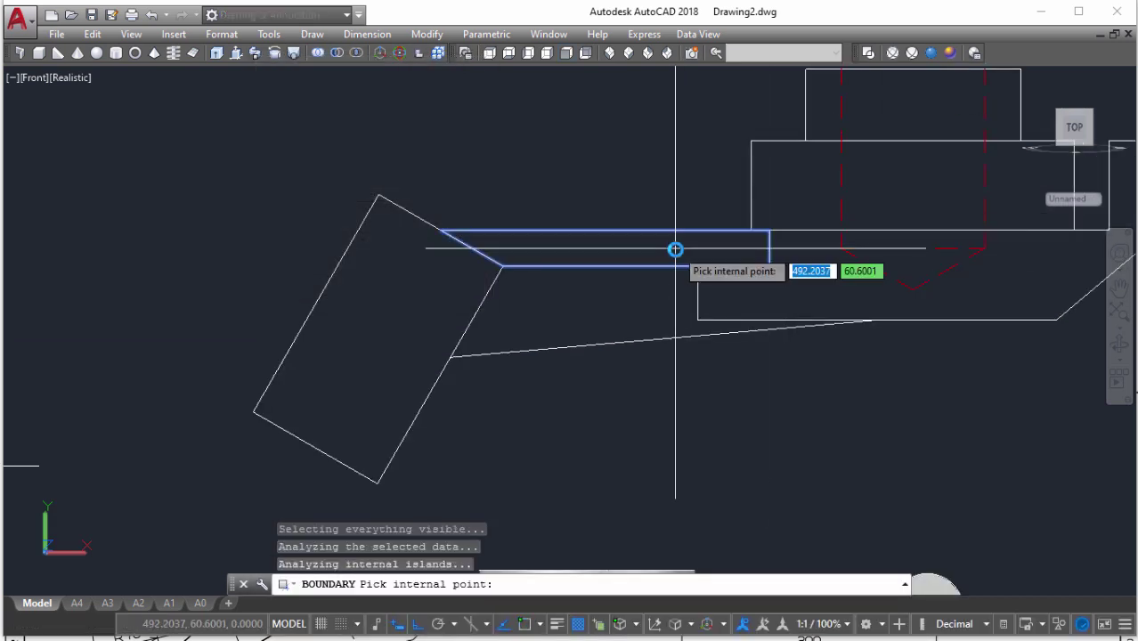
{"action": "key", "text": "Return"}
{"action": "left_click", "coordinate": [646, 265]}
{"action": "key", "text": "Escape"}
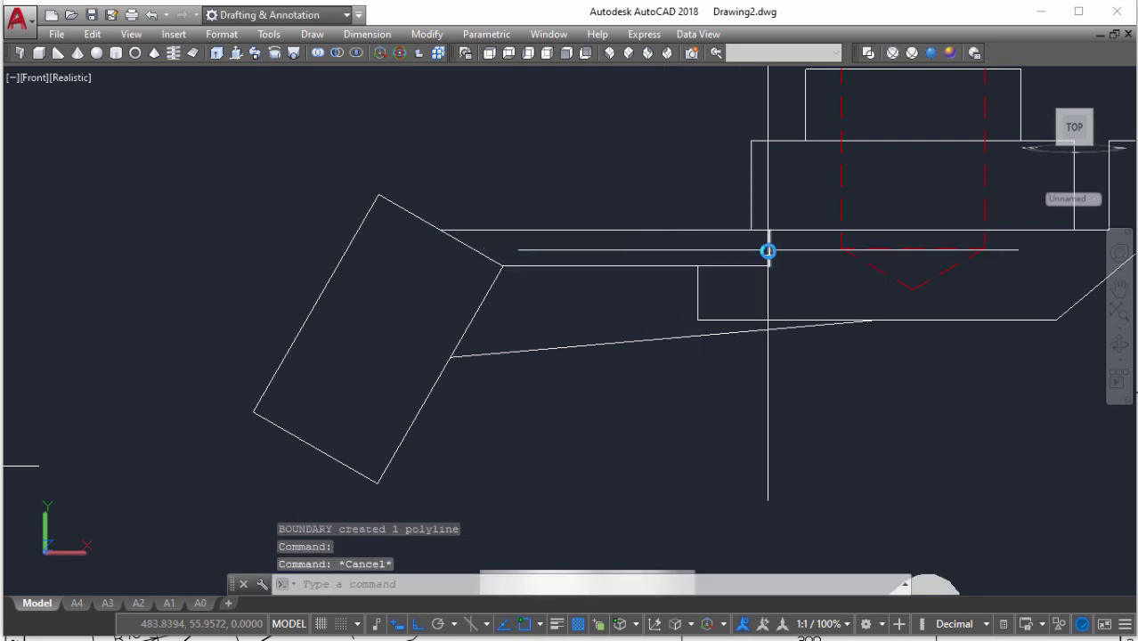
{"action": "left_click", "coordinate": [767, 250]}
{"action": "key", "text": "Escape"}
Extrude the boundary outline 70 units into a plate
{"action": "left_click", "coordinate": [767, 252]}
{"action": "scroll", "coordinate": [768, 252], "scroll_direction": "down", "scroll_amount": 3}
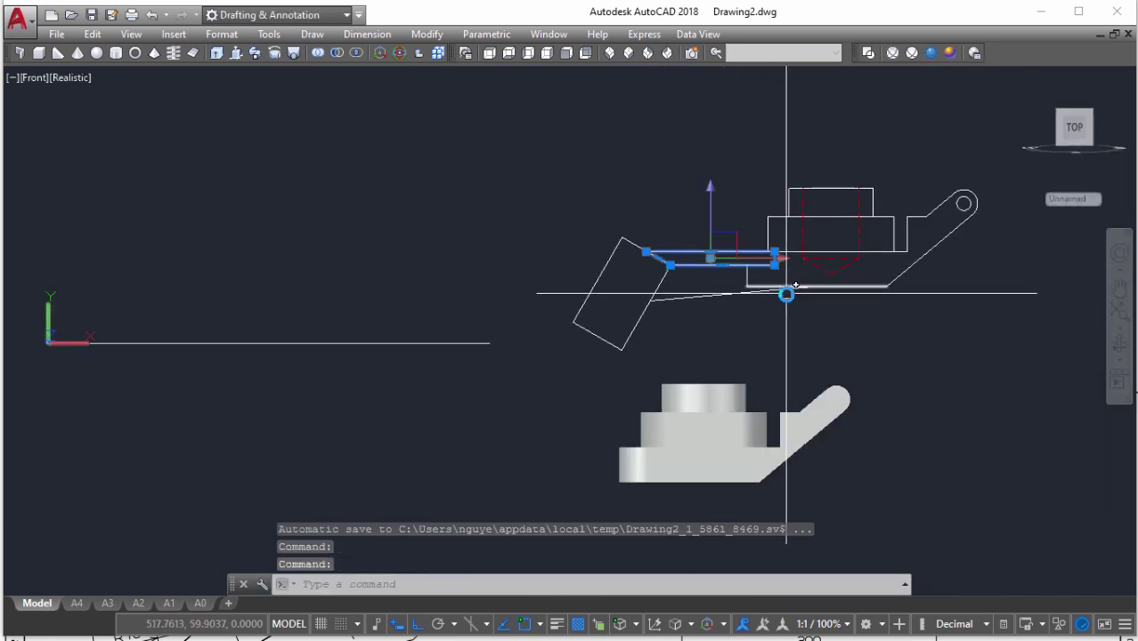
{"action": "type", "text": "m"}
{"action": "key", "text": "Return"}
{"action": "key", "text": "Escape"}
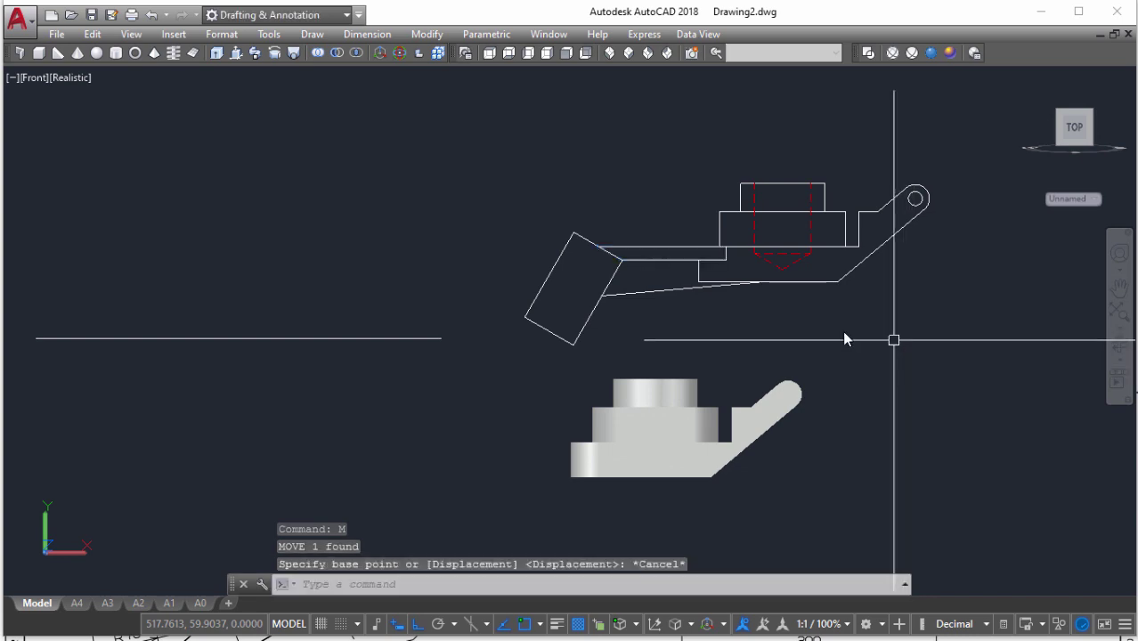
{"action": "mouse_move", "coordinate": [701, 318]}
{"action": "middle_mouse_down", "text": "shift"}
{"action": "mouse_move", "coordinate": [632, 157]}
{"action": "mouse_move", "coordinate": [697, 225]}
{"action": "middle_mouse_up", "text": "shift"}
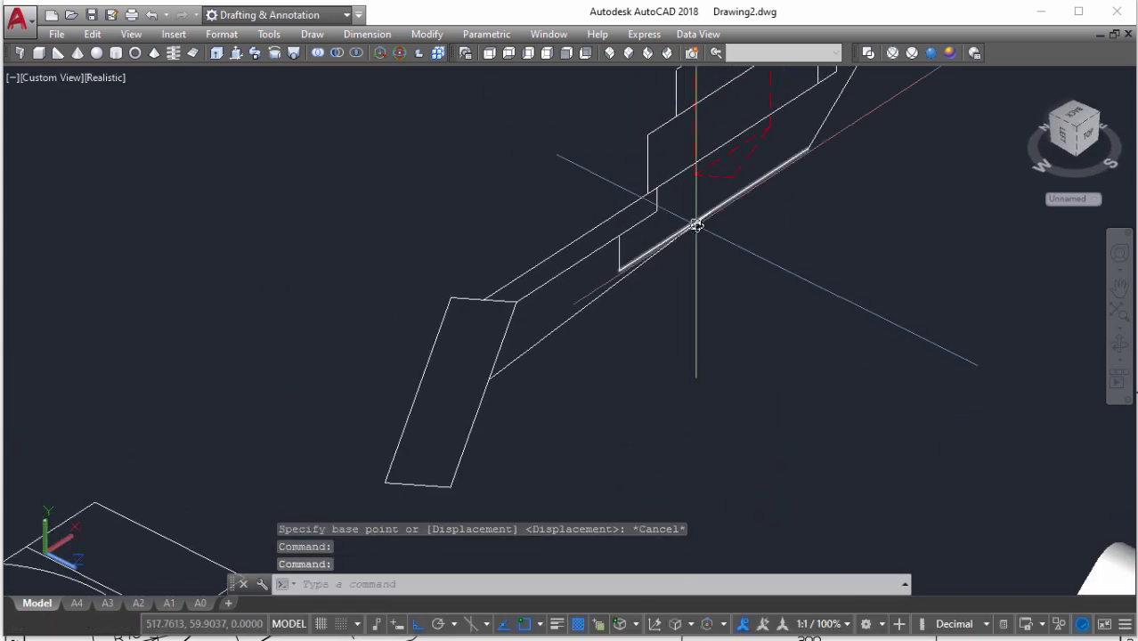
{"action": "type", "text": "ext"}
{"action": "key", "text": "Return"}
{"action": "left_click", "coordinate": [658, 201]}
{"action": "key", "text": "Return"}
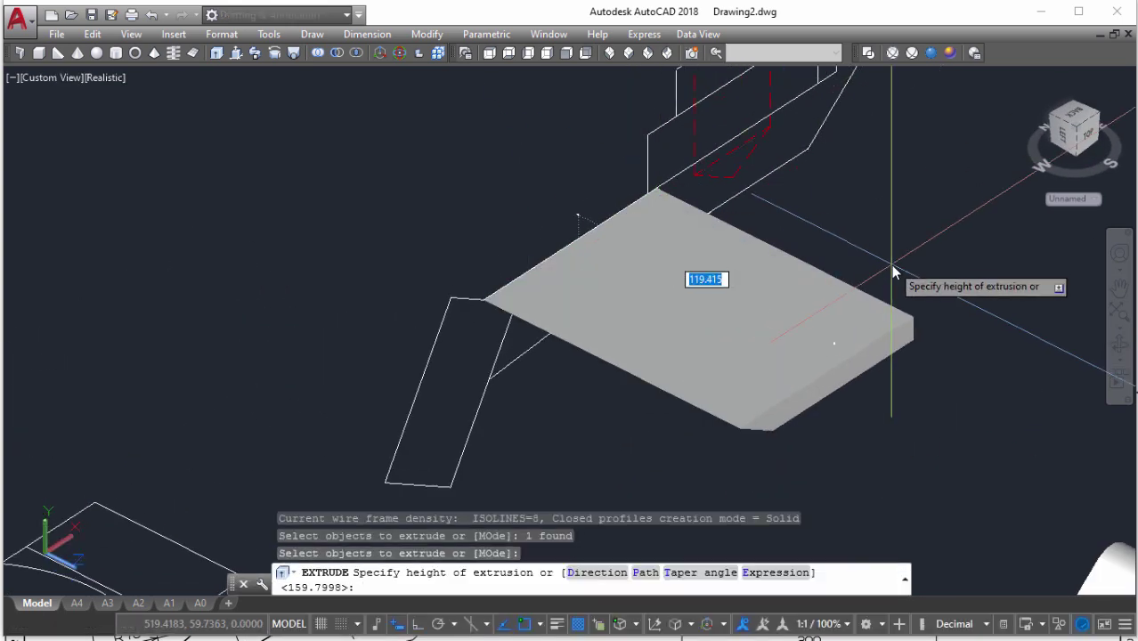
{"action": "type", "text": "70"}
{"action": "key", "text": "Return"}
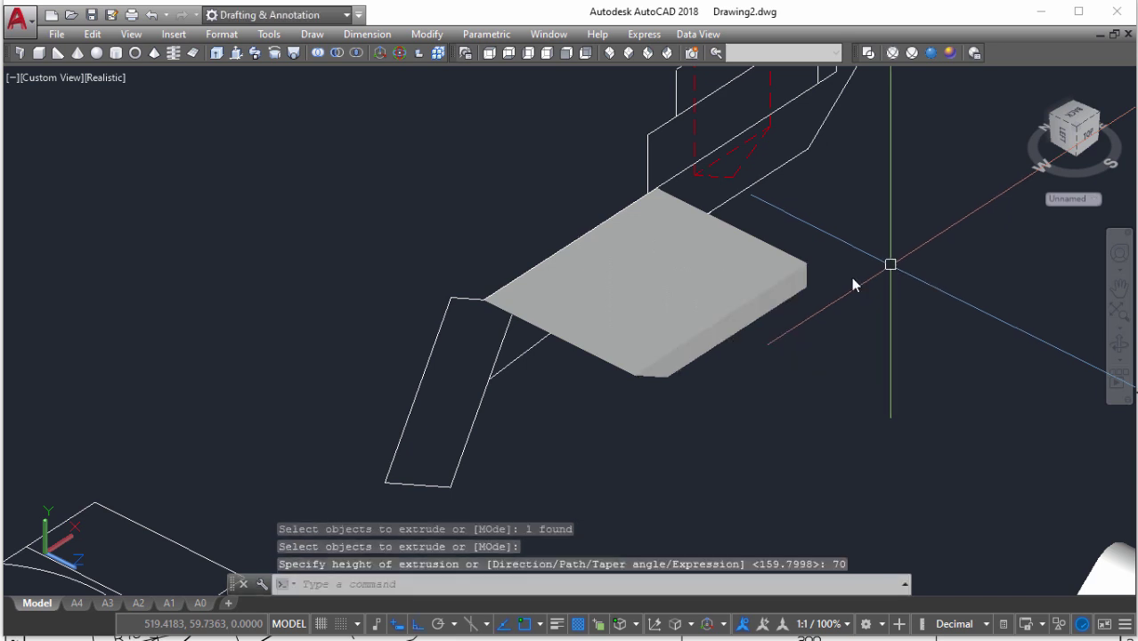
Shift the new plate 35 units in depth
{"action": "scroll", "coordinate": [782, 276], "scroll_direction": "down", "scroll_amount": 3}
{"action": "left_click", "coordinate": [782, 276]}
{"action": "type", "text": "M"}
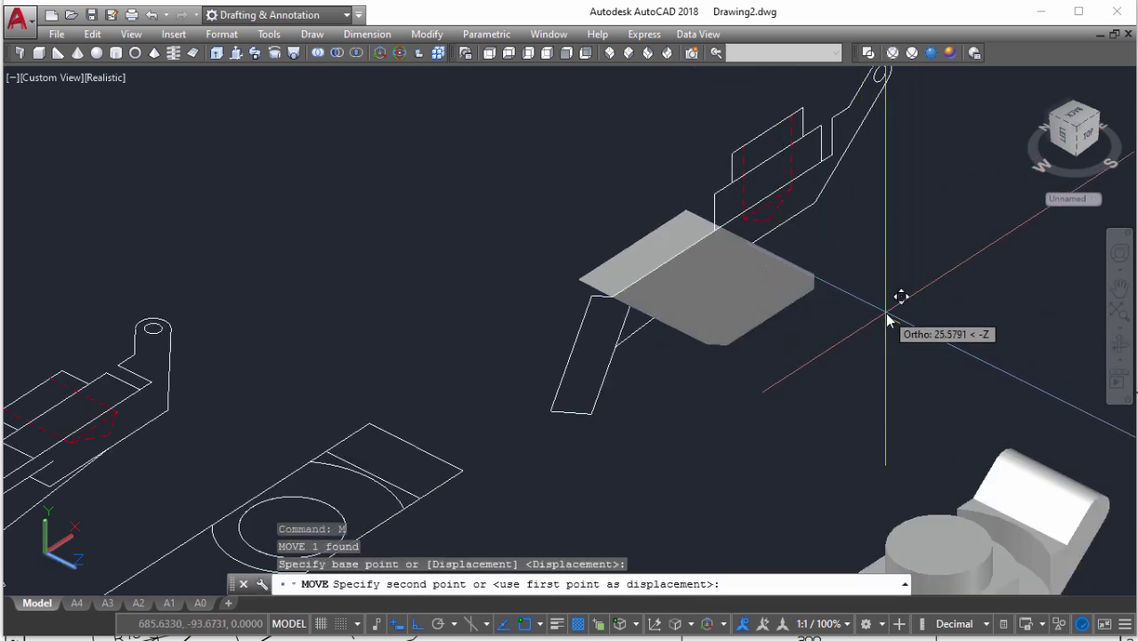
{"action": "type", "text": "35"}
{"action": "key", "text": "Return"}
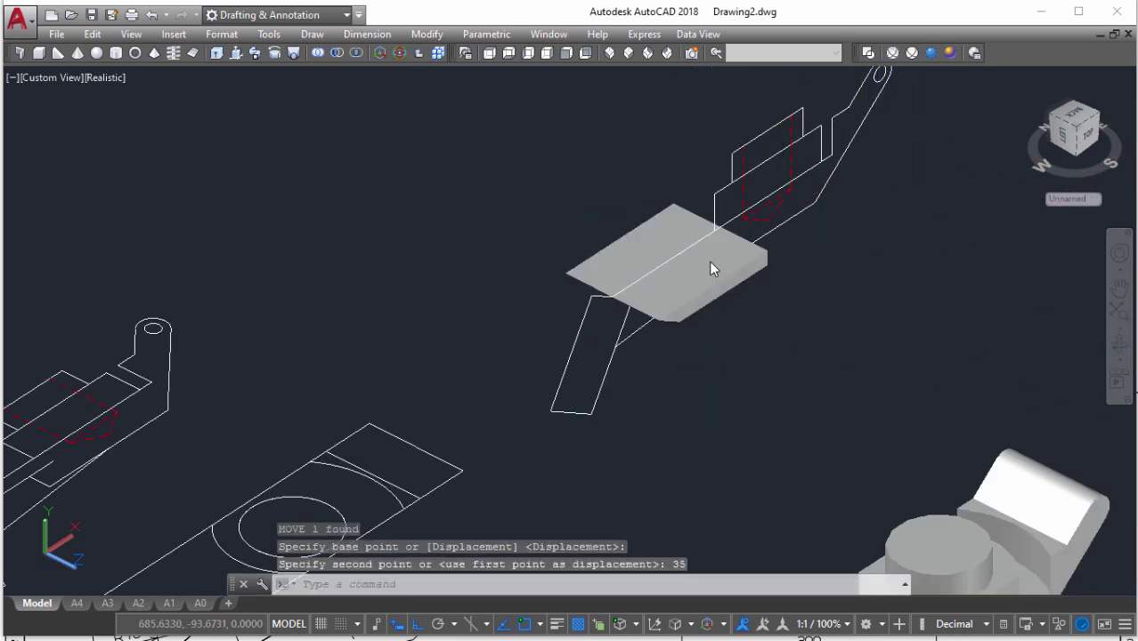
Move the plate by its edge midpoint to sit under the knob solid
{"action": "left_click", "coordinate": [709, 261]}
{"action": "type", "text": "m"}
{"action": "key", "text": "Return"}
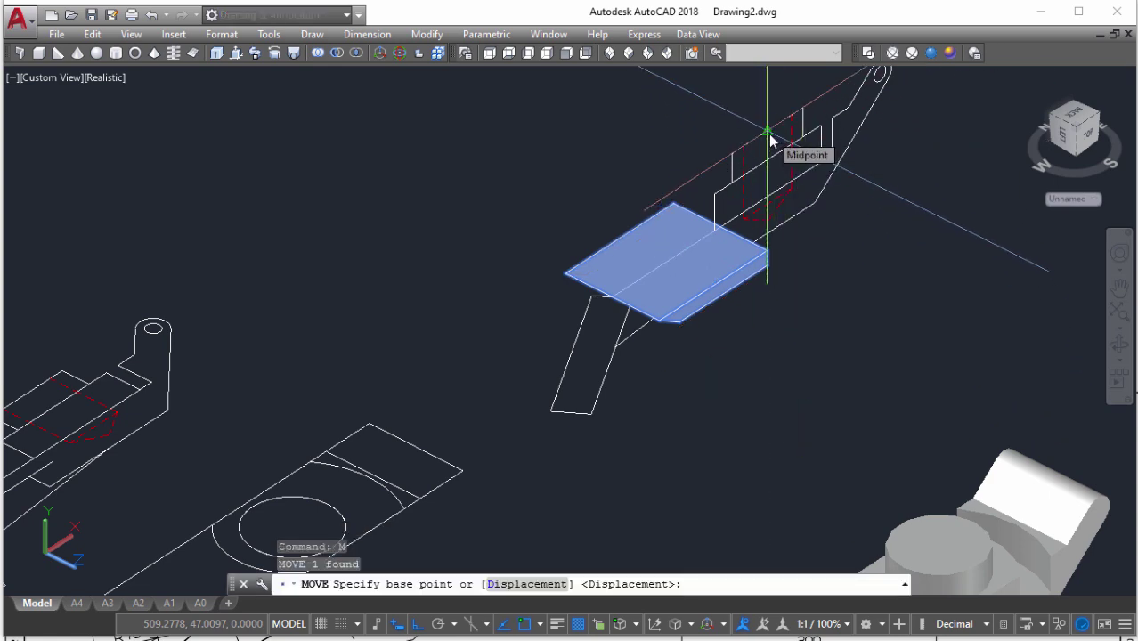
{"action": "left_click", "coordinate": [771, 140]}
{"action": "mouse_move", "coordinate": [819, 262]}
{"action": "middle_mouse_down"}
{"action": "mouse_move", "coordinate": [775, 418]}
{"action": "mouse_move", "coordinate": [726, 287]}
{"action": "middle_mouse_up"}
{"action": "scroll", "coordinate": [732, 330], "scroll_direction": "up", "scroll_amount": 3}
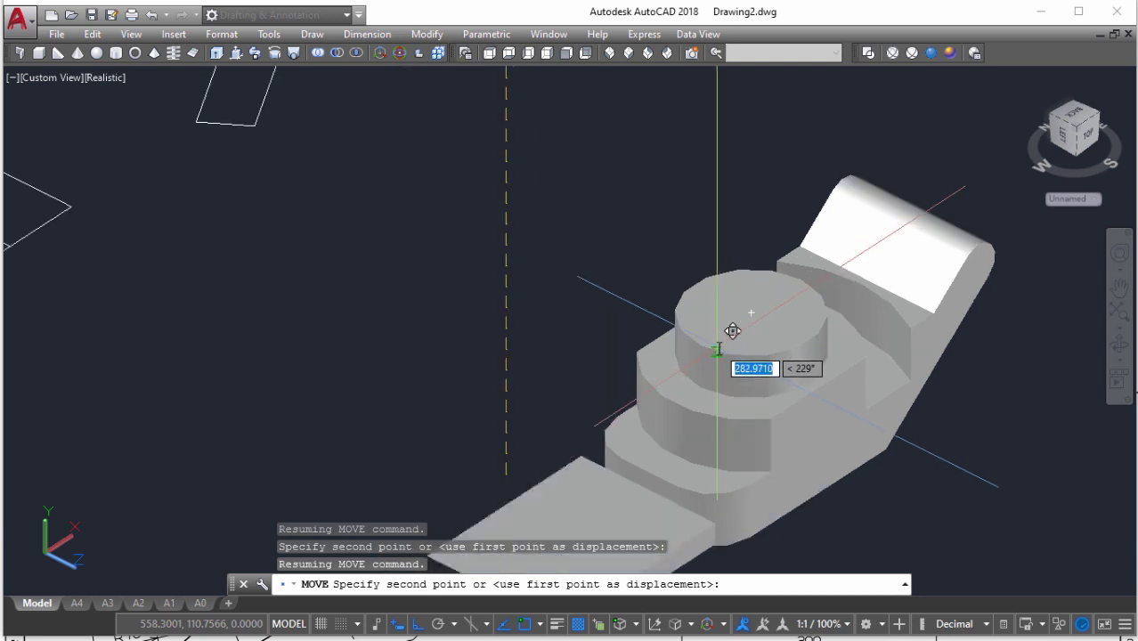
{"action": "left_click", "coordinate": [748, 315]}
{"action": "scroll", "coordinate": [743, 317], "scroll_direction": "down", "scroll_amount": 3}
{"action": "scroll", "coordinate": [751, 400], "scroll_direction": "up", "scroll_amount": 2}
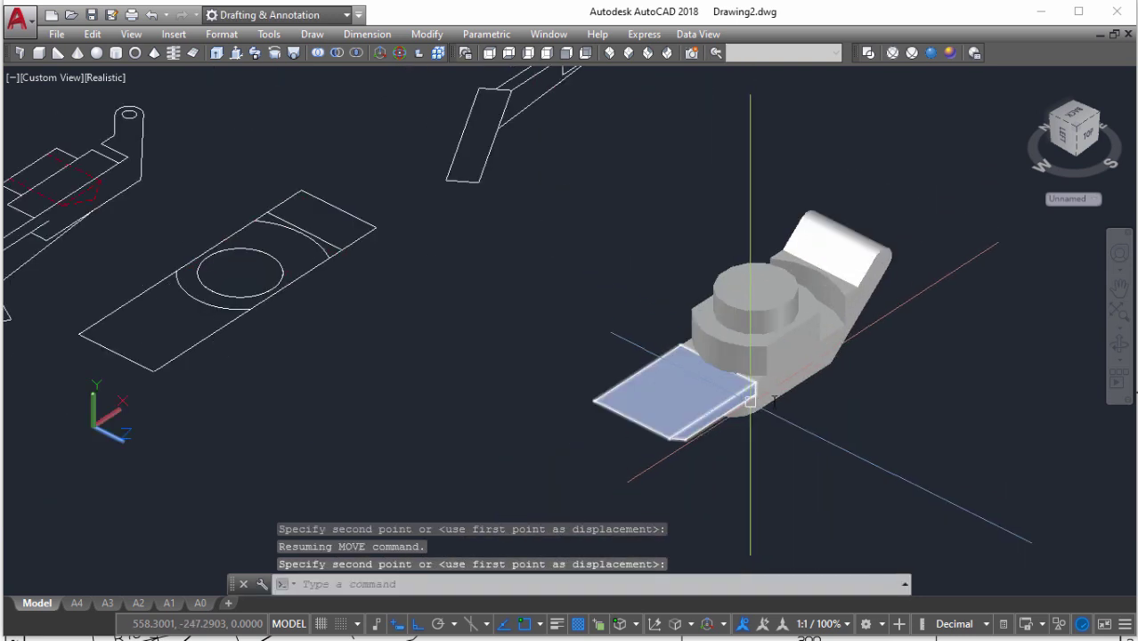
{"action": "scroll", "coordinate": [830, 426], "scroll_direction": "up", "scroll_amount": 3}
{"action": "scroll", "coordinate": [828, 423], "scroll_direction": "up", "scroll_amount": 1}
Union the knob solid and the plate into one solid
{"action": "type", "text": "uni"}
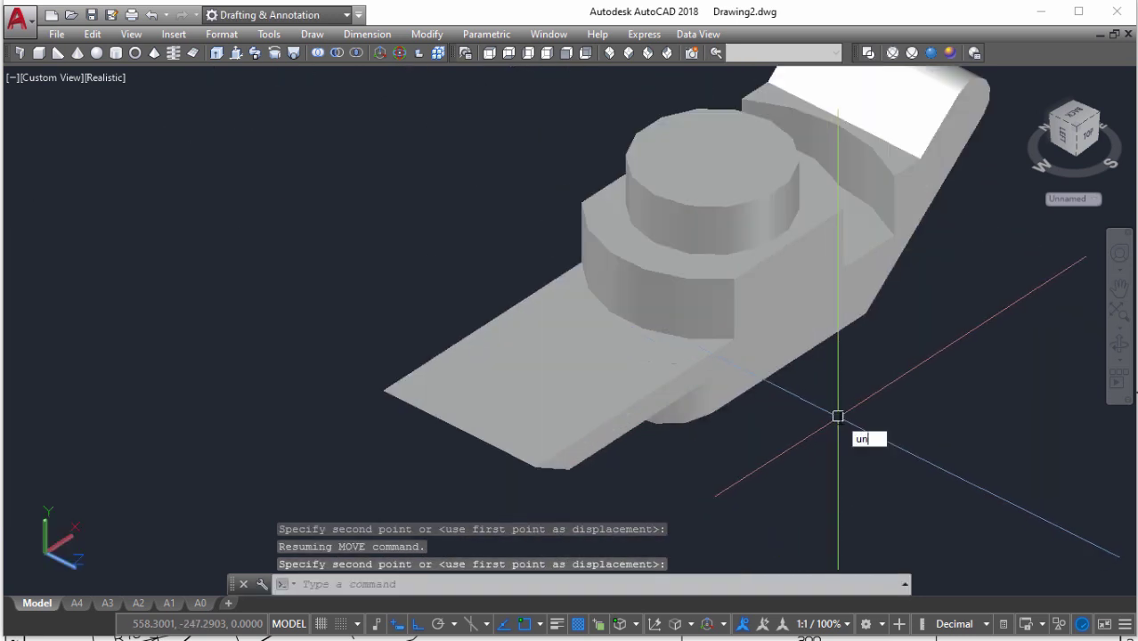
{"action": "key", "text": "Return"}
{"action": "left_click", "coordinate": [746, 374]}
{"action": "left_click", "coordinate": [667, 390]}
{"action": "key", "text": "Return"}
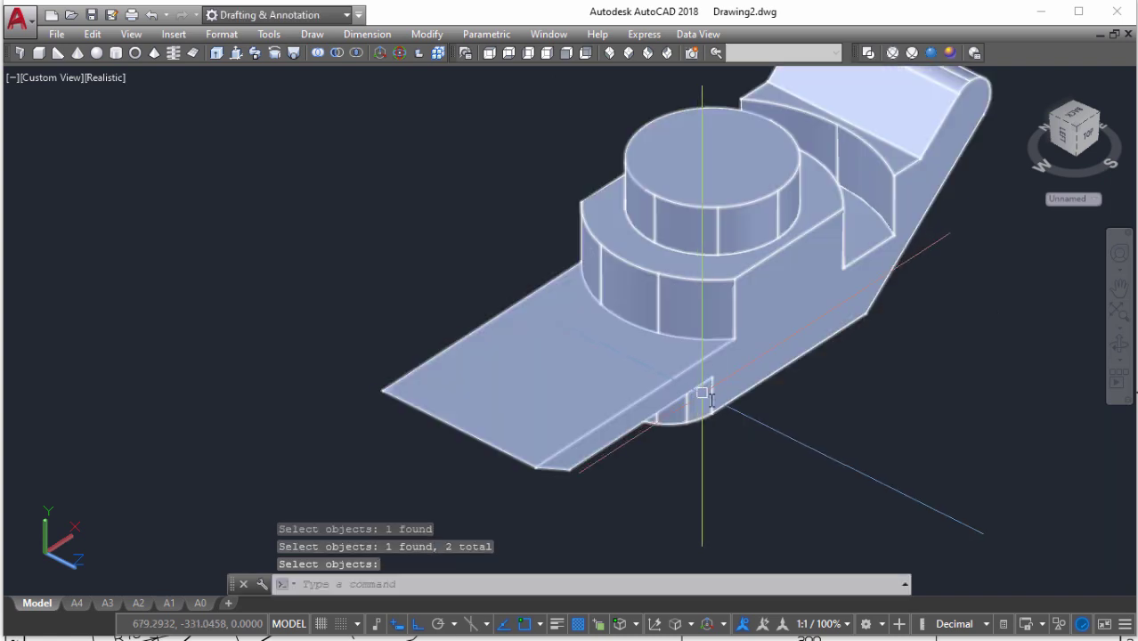
{"action": "mouse_move", "coordinate": [700, 387]}
{"action": "middle_mouse_down", "text": "shift"}
{"action": "mouse_move", "coordinate": [679, 307]}
{"action": "mouse_move", "coordinate": [684, 363]}
{"action": "mouse_move", "coordinate": [648, 331]}
{"action": "mouse_move", "coordinate": [667, 212]}
{"action": "middle_mouse_up", "text": "shift"}
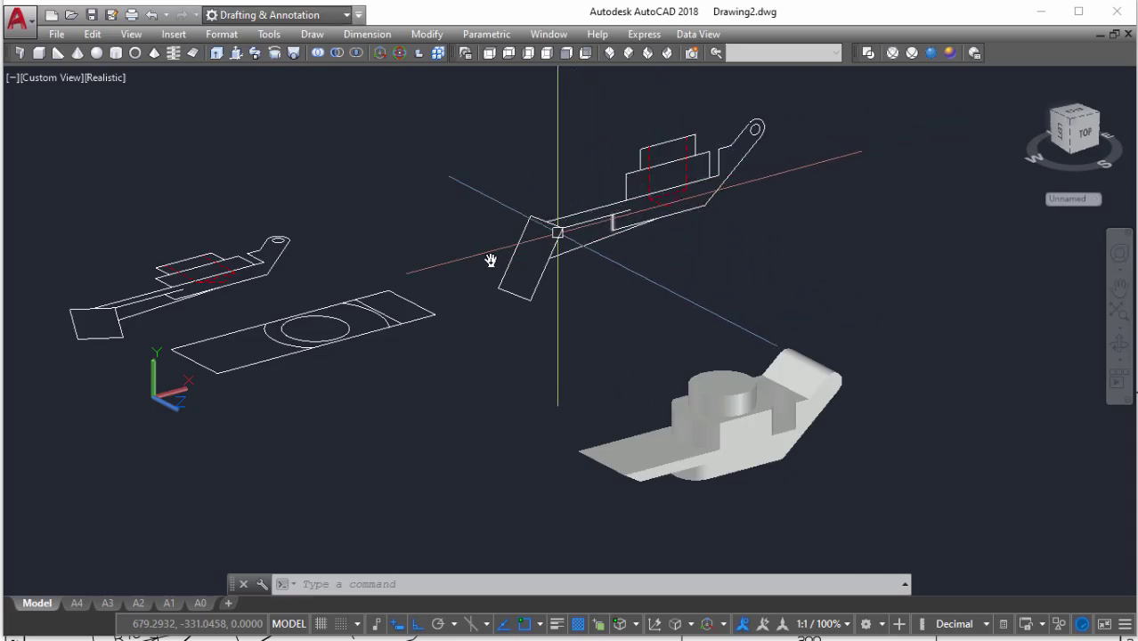
In front view, create a boundary outline of the region under the arm
{"action": "left_click", "coordinate": [568, 53]}
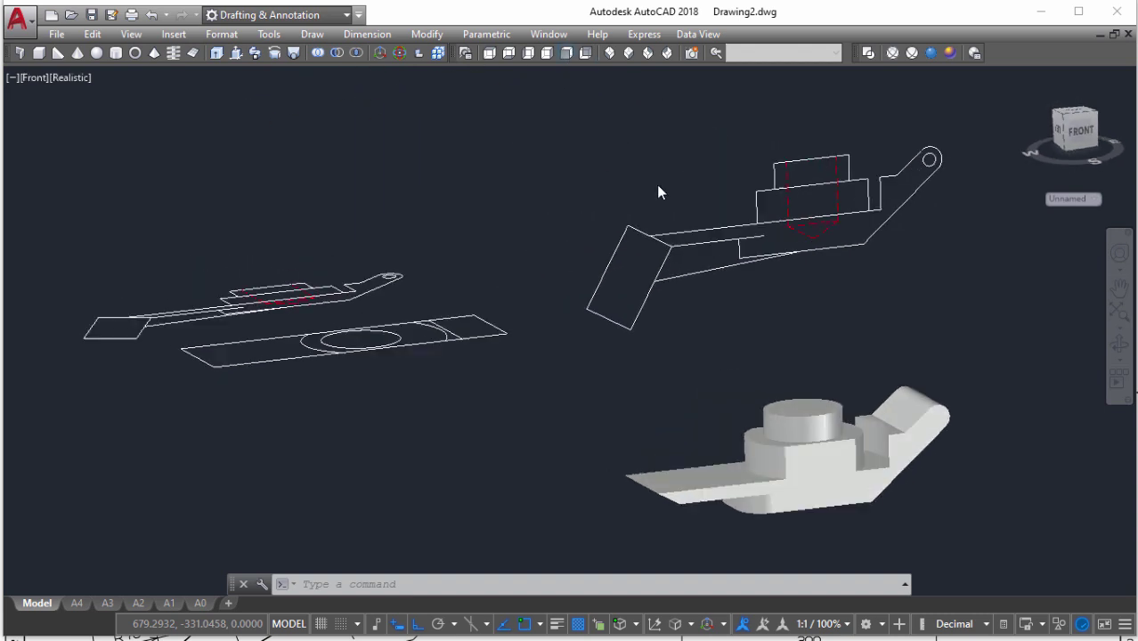
{"action": "scroll", "coordinate": [833, 285], "scroll_direction": "up", "scroll_amount": 2}
{"action": "scroll", "coordinate": [806, 285], "scroll_direction": "up", "scroll_amount": 2}
{"action": "scroll", "coordinate": [732, 252], "scroll_direction": "up", "scroll_amount": 1}
{"action": "type", "text": "b"}
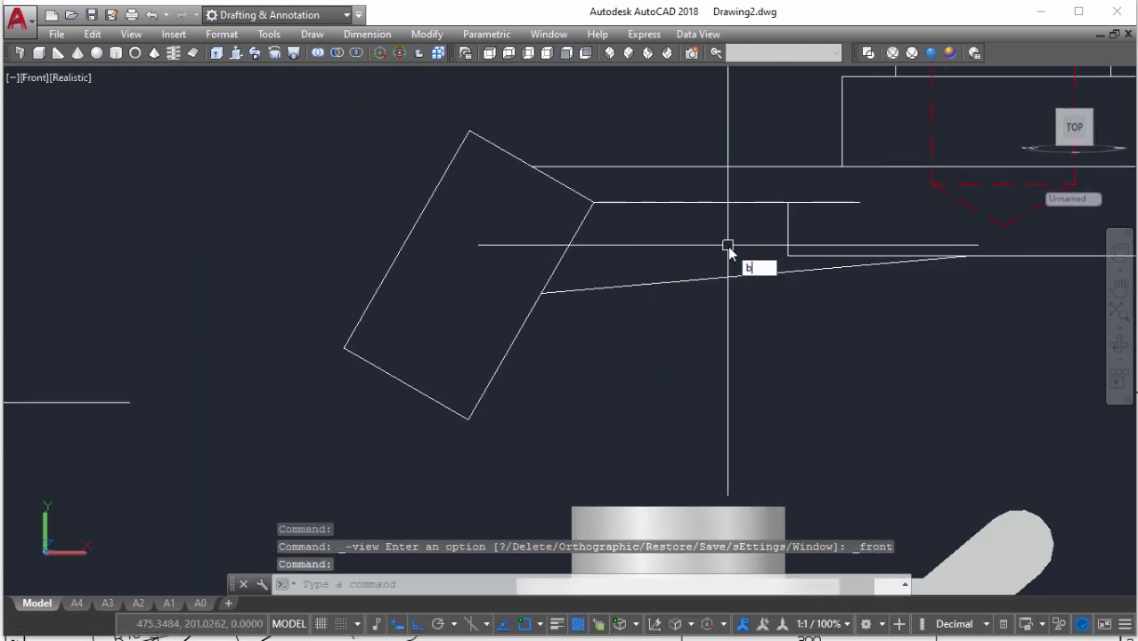
{"action": "type", "text": "o"}
{"action": "key", "text": "Return"}
{"action": "key", "text": "Return"}
{"action": "left_click", "coordinate": [721, 237]}
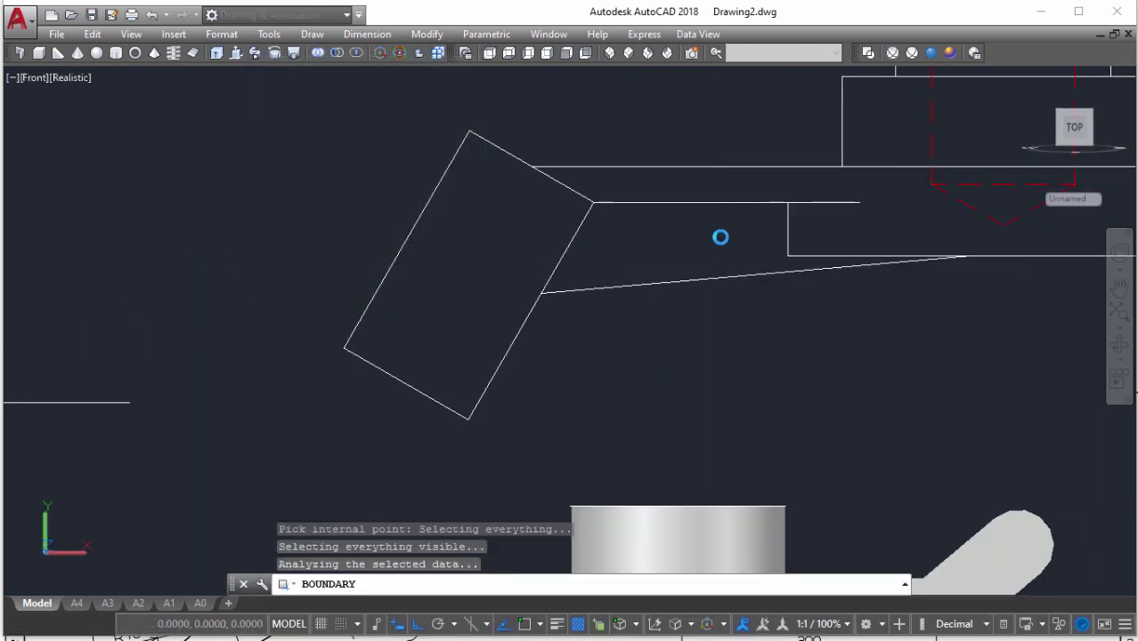
{"action": "key", "text": "Return"}
{"action": "left_click", "coordinate": [791, 229]}
{"action": "type", "text": "e"}
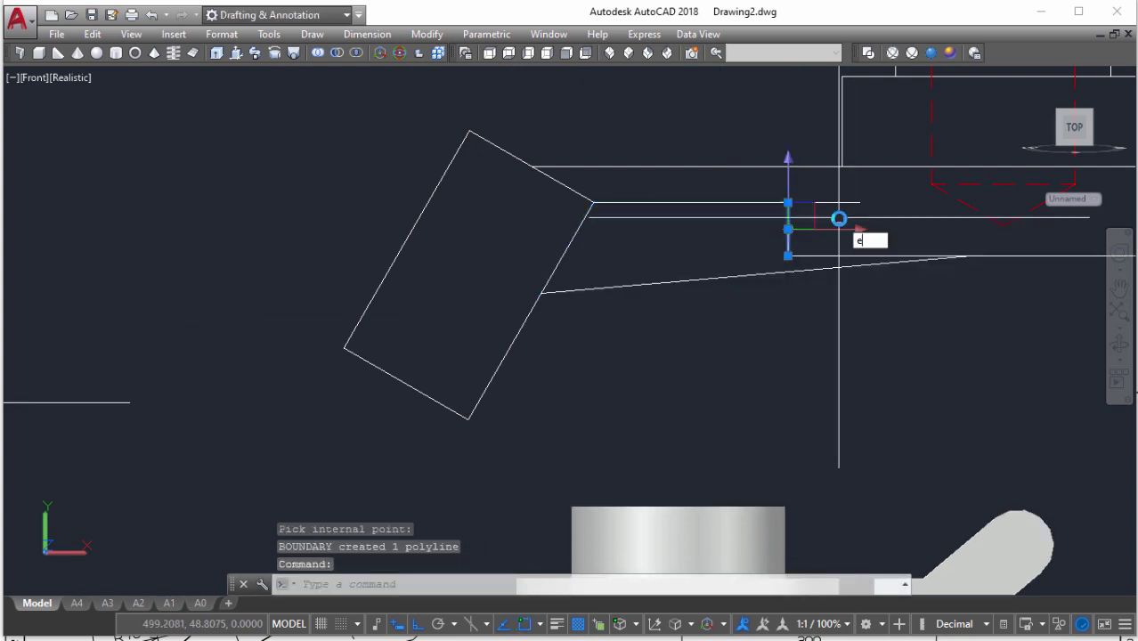
Extrude the new arm boundary profile 70 units
{"action": "key", "text": "Return"}
{"action": "left_click", "coordinate": [786, 229]}
{"action": "key", "text": "Escape"}
{"action": "mouse_move", "coordinate": [854, 233]}
{"action": "middle_mouse_down", "text": "shift"}
{"action": "mouse_move", "coordinate": [879, 277]}
{"action": "mouse_move", "coordinate": [928, 300]}
{"action": "middle_mouse_up", "text": "shift"}
{"action": "scroll", "coordinate": [927, 300], "scroll_direction": "down", "scroll_amount": 5}
{"action": "type", "text": "ext"}
{"action": "key", "text": "Return"}
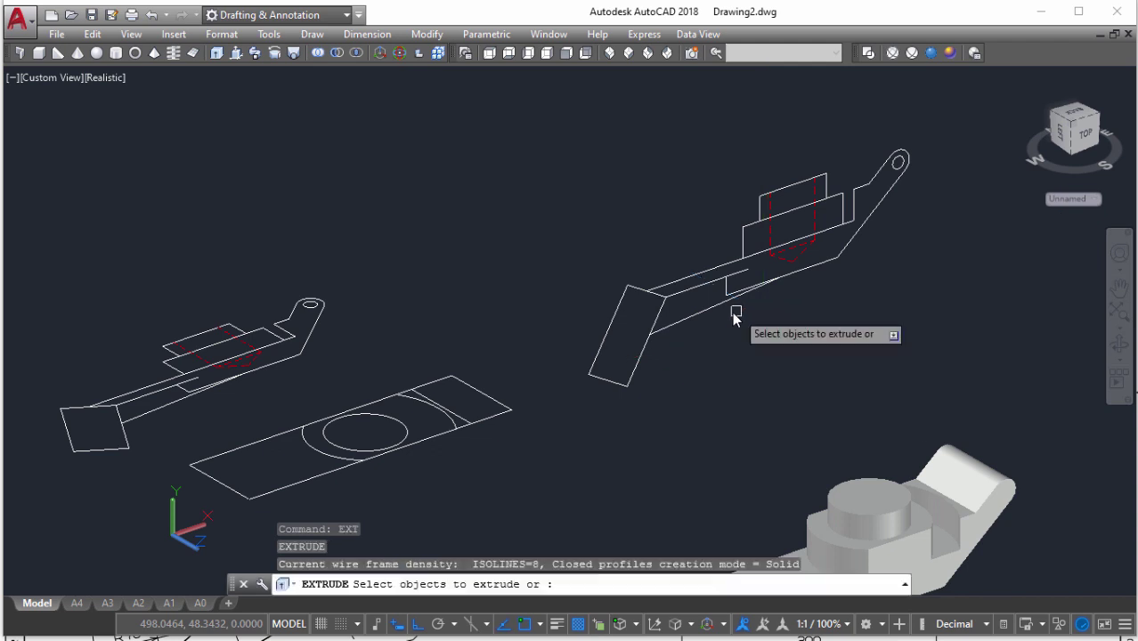
{"action": "scroll", "coordinate": [732, 312], "scroll_direction": "up", "scroll_amount": 3}
{"action": "left_click", "coordinate": [725, 285]}
{"action": "key", "text": "Return"}
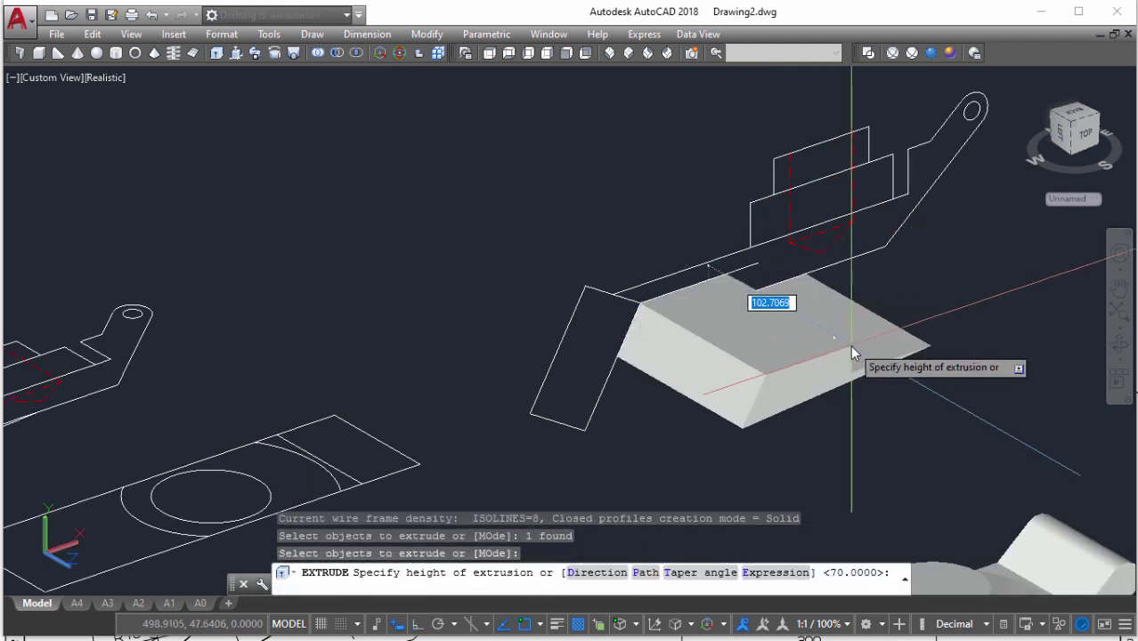
{"action": "type", "text": "70"}
{"action": "key", "text": "Return"}
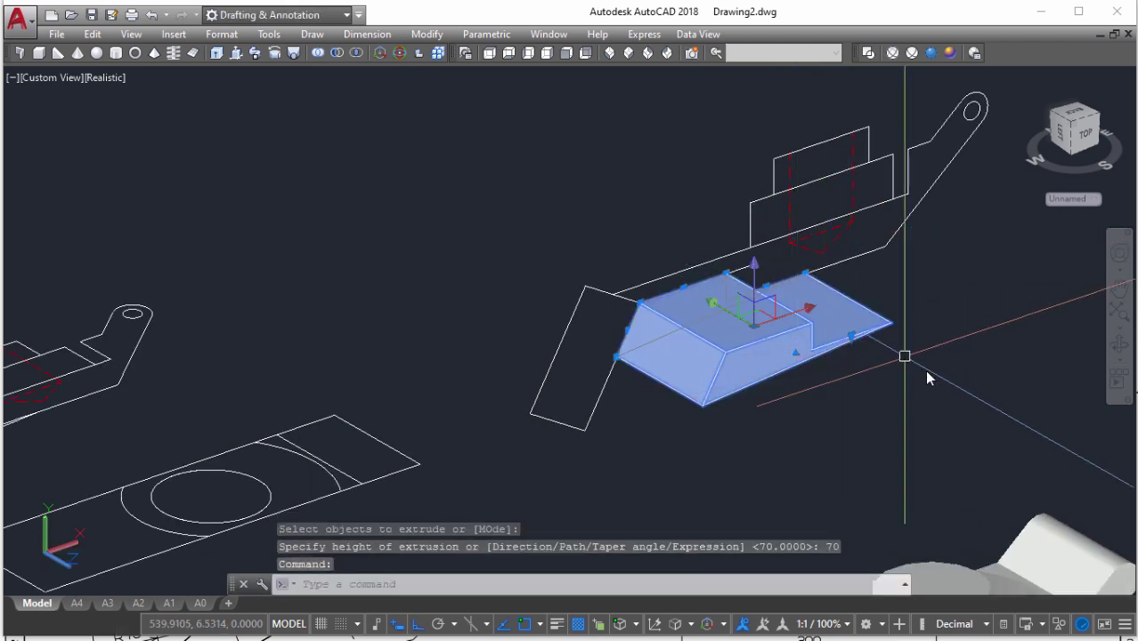
{"action": "type", "text": "m"}
Shift the extruded block 35 units, then move it onto the lower bracket model
{"action": "key", "text": "Return"}
{"action": "left_click", "coordinate": [909, 353]}
{"action": "type", "text": "35"}
{"action": "key", "text": "Return"}
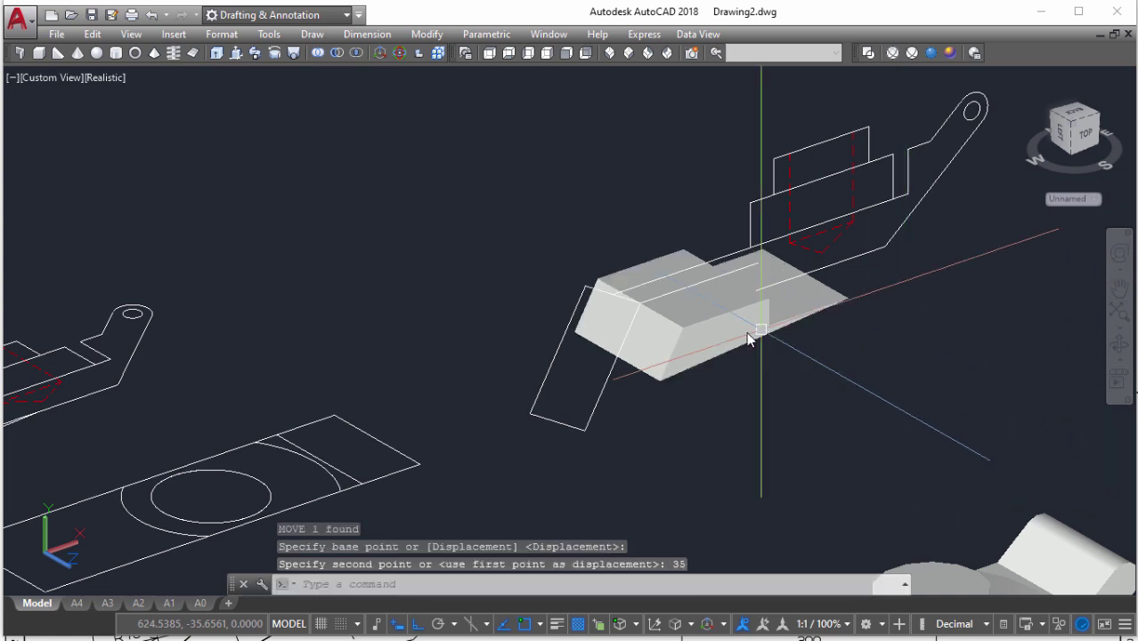
{"action": "left_click", "coordinate": [748, 338]}
{"action": "scroll", "coordinate": [784, 318], "scroll_direction": "down", "scroll_amount": 2}
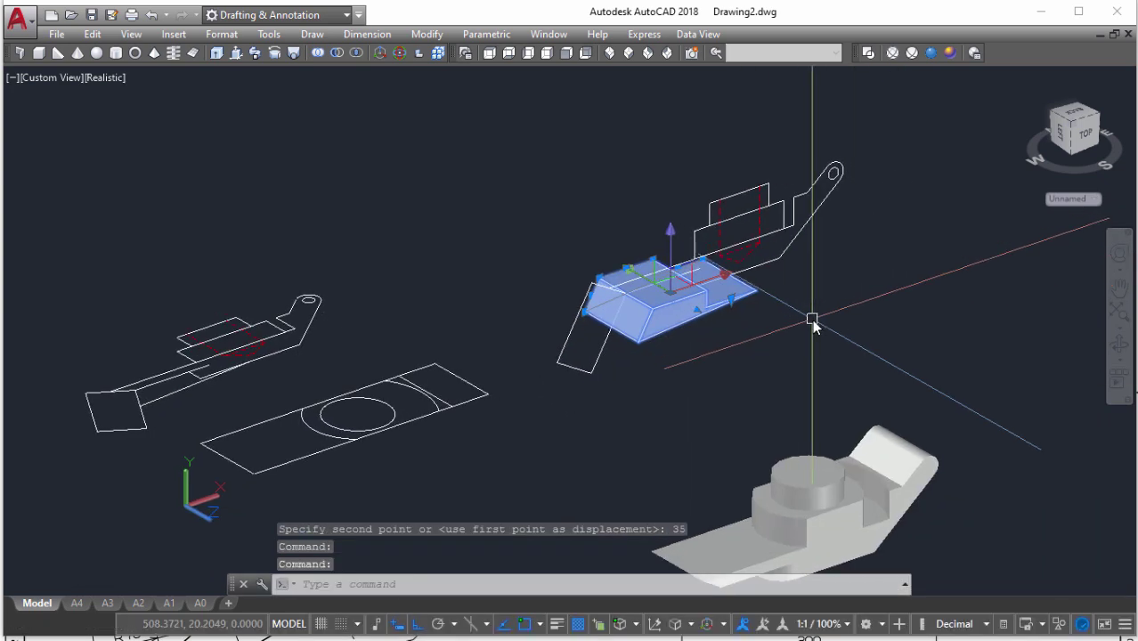
{"action": "type", "text": "m"}
{"action": "key", "text": "Return"}
{"action": "left_click", "coordinate": [740, 197]}
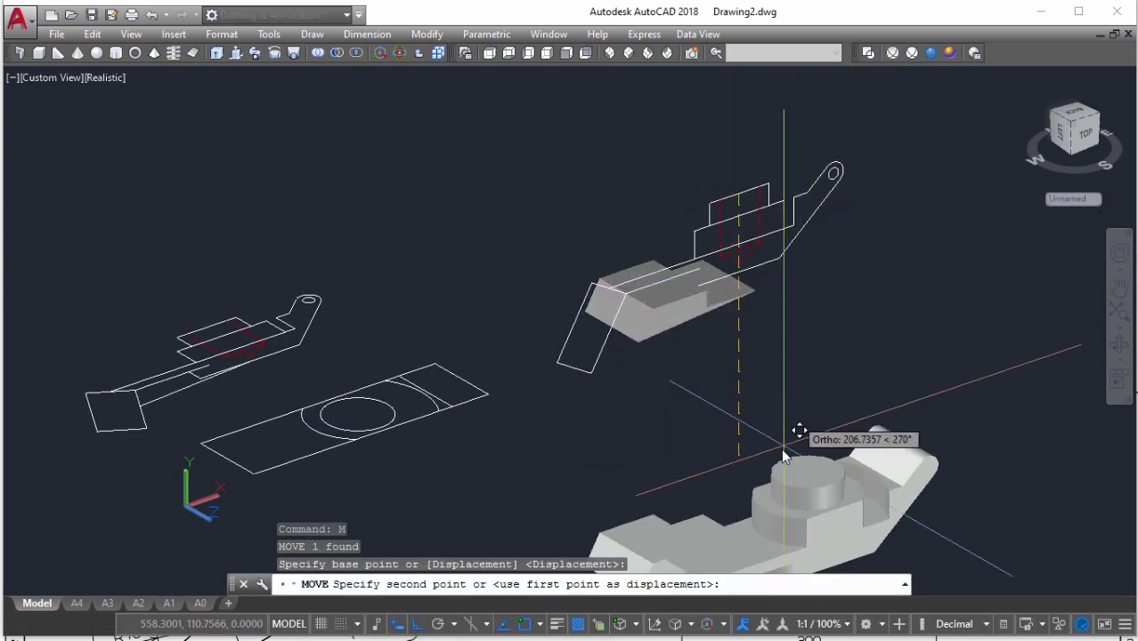
{"action": "scroll", "coordinate": [802, 433], "scroll_direction": "up", "scroll_amount": 2}
{"action": "left_click", "coordinate": [817, 489]}
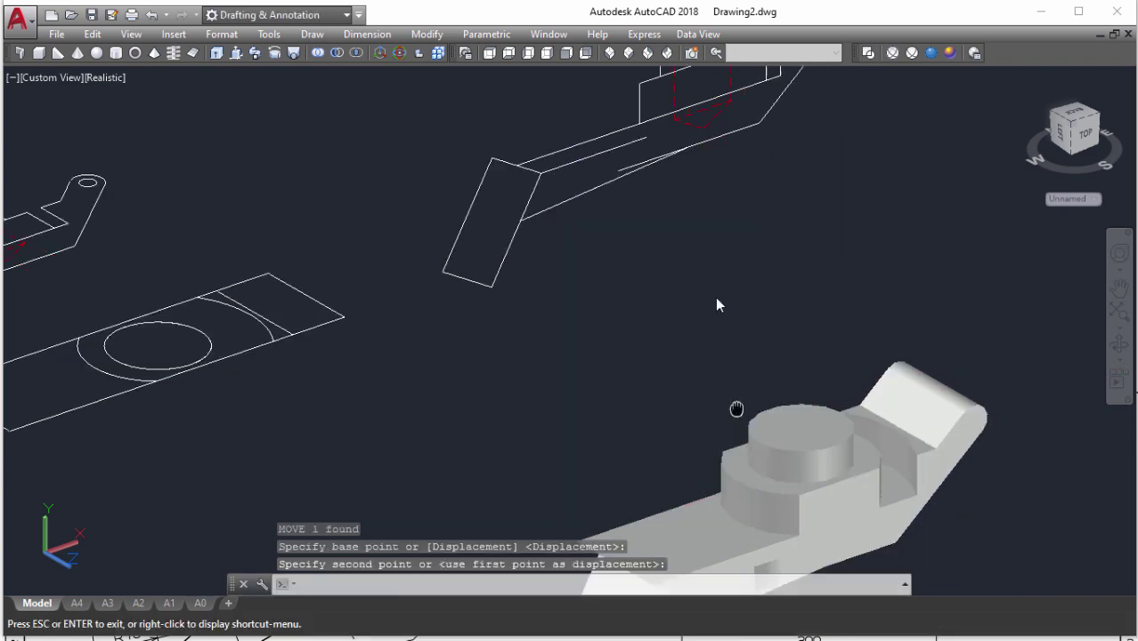
{"action": "scroll", "coordinate": [708, 406], "scroll_direction": "up", "scroll_amount": 1}
{"action": "mouse_move", "coordinate": [703, 439]}
{"action": "middle_mouse_down", "text": "shift"}
{"action": "mouse_move", "coordinate": [661, 339]}
{"action": "mouse_move", "coordinate": [645, 386]}
{"action": "mouse_move", "coordinate": [763, 337]}
{"action": "mouse_move", "coordinate": [787, 345]}
{"action": "mouse_move", "coordinate": [694, 399]}
{"action": "middle_mouse_up", "text": "shift"}
Undo the move and the 70-unit extrusion, leaving only the arm profile outline
{"action": "type", "text": "u"}
{"action": "key", "text": "Return"}
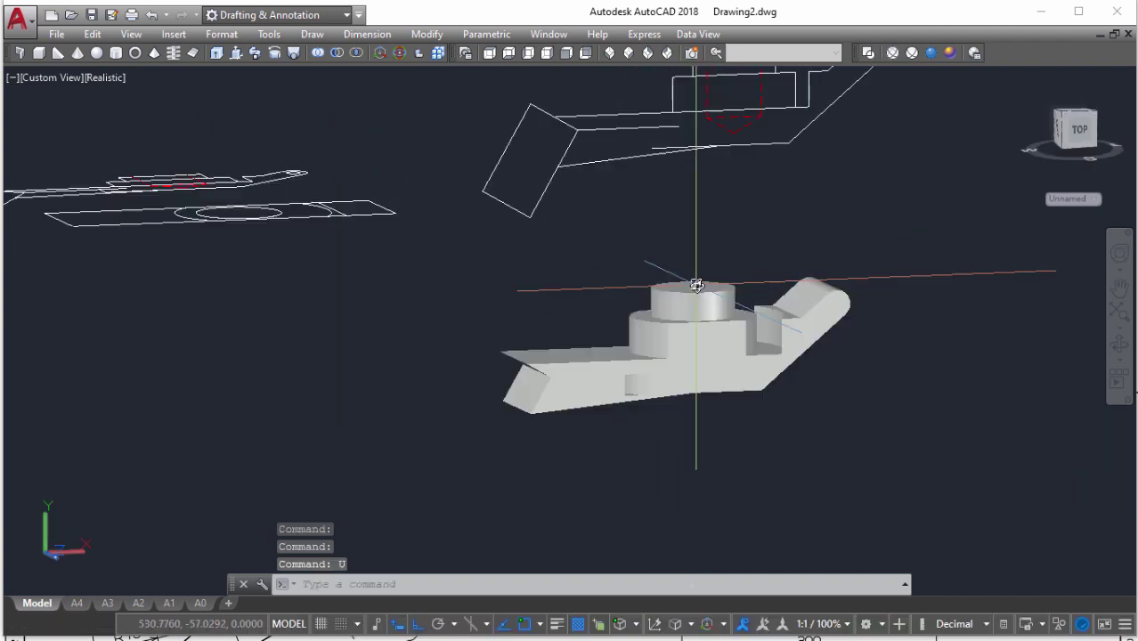
{"action": "scroll", "coordinate": [698, 283], "scroll_direction": "up", "scroll_amount": 2}
{"action": "scroll", "coordinate": [697, 281], "scroll_direction": "up", "scroll_amount": 2}
{"action": "scroll", "coordinate": [696, 280], "scroll_direction": "down", "scroll_amount": 3}
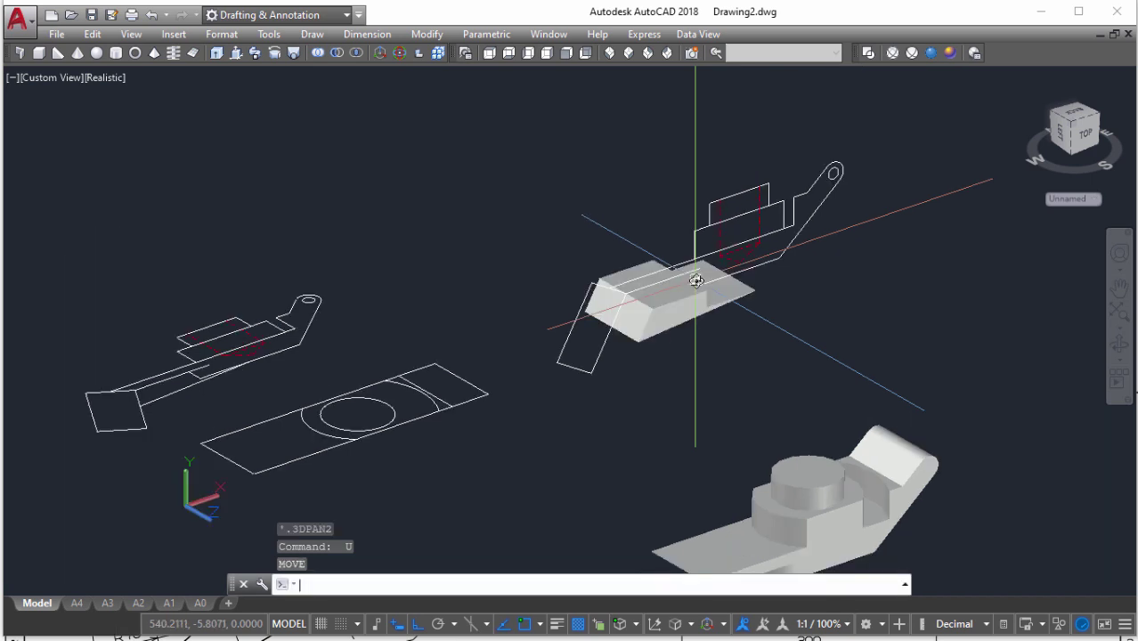
{"action": "scroll", "coordinate": [682, 296], "scroll_direction": "up", "scroll_amount": 1}
{"action": "key", "text": "Return"}
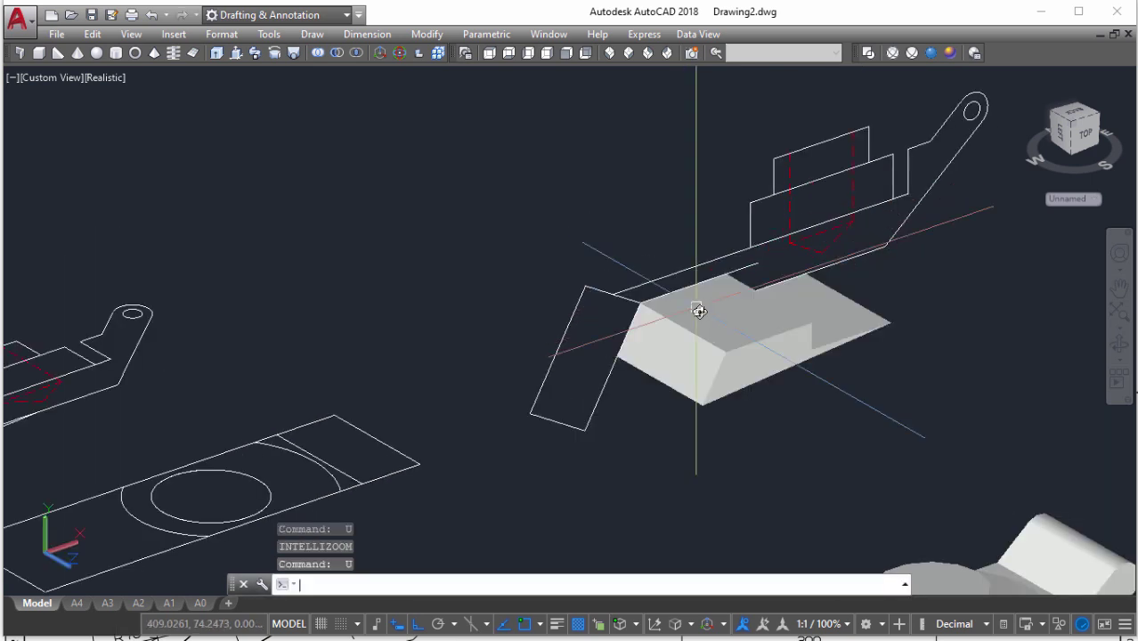
{"action": "key", "text": "Return"}
{"action": "scroll", "coordinate": [721, 294], "scroll_direction": "up", "scroll_amount": 3}
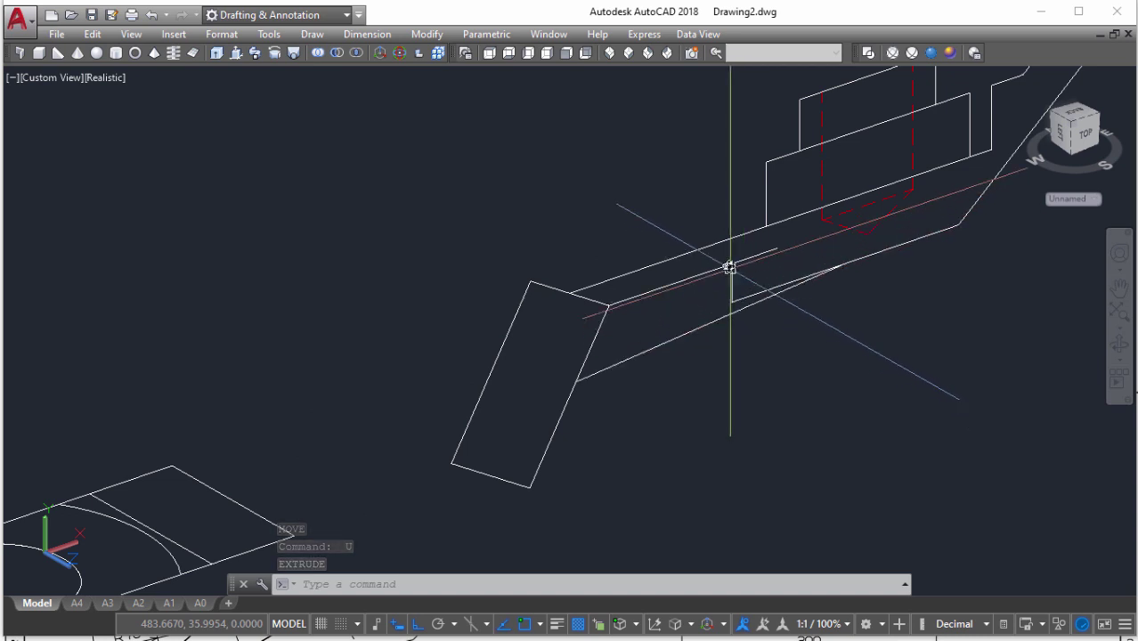
Extrude the inclined arm profile to a 10-unit-thick plate
{"action": "key", "text": "alt+Tab"}
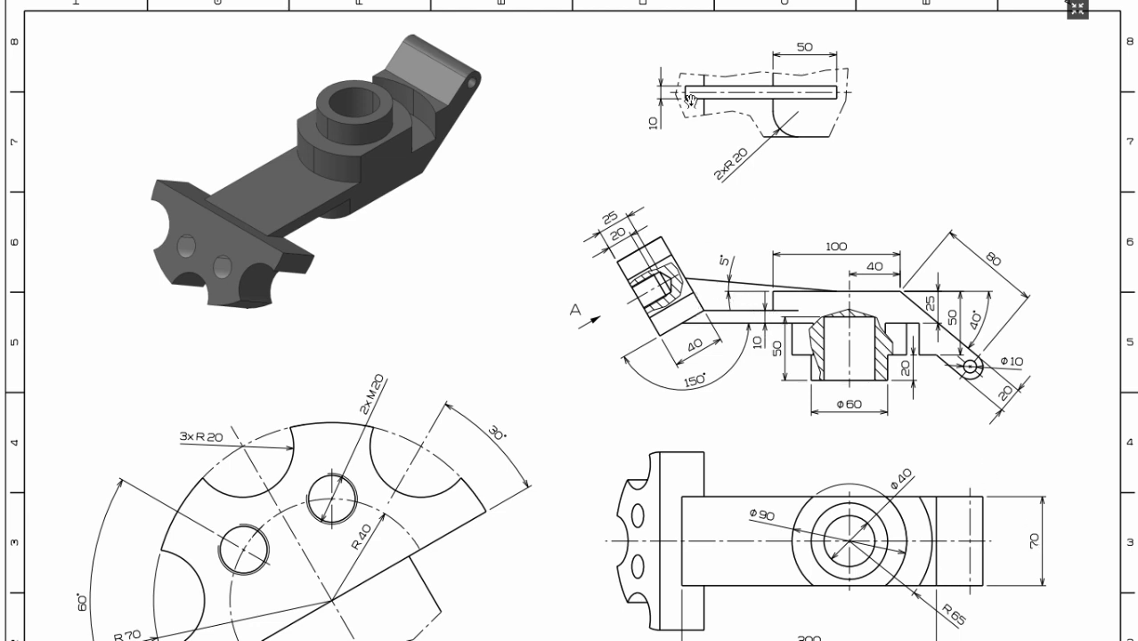
{"action": "key", "text": "alt+Tab"}
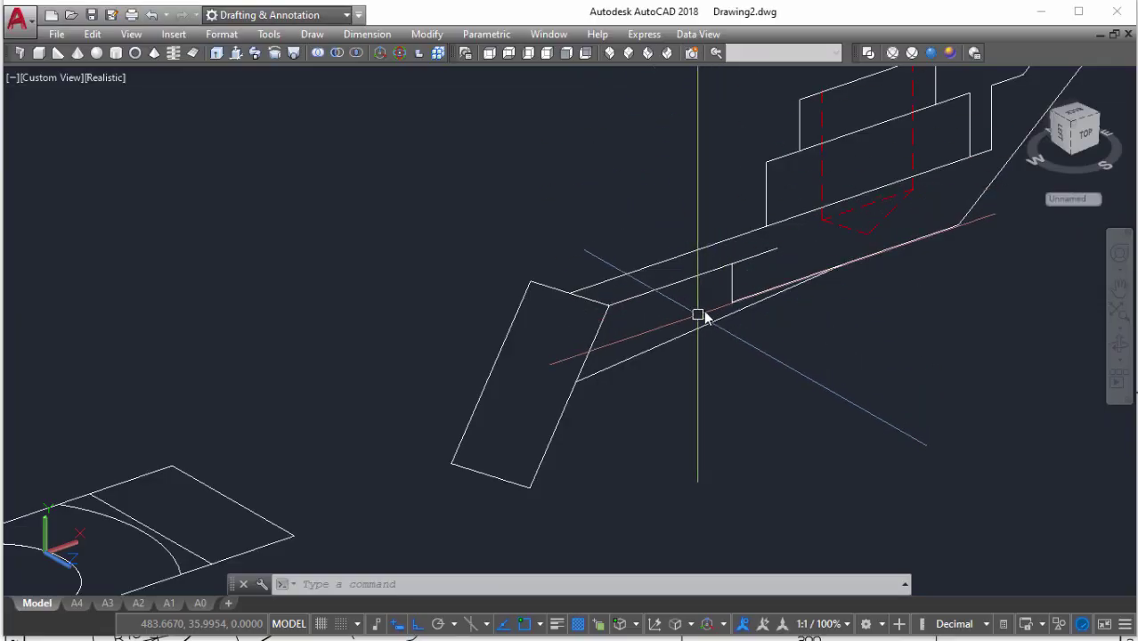
{"action": "key", "text": "Return"}
{"action": "left_click", "coordinate": [737, 286]}
{"action": "key", "text": "Return"}
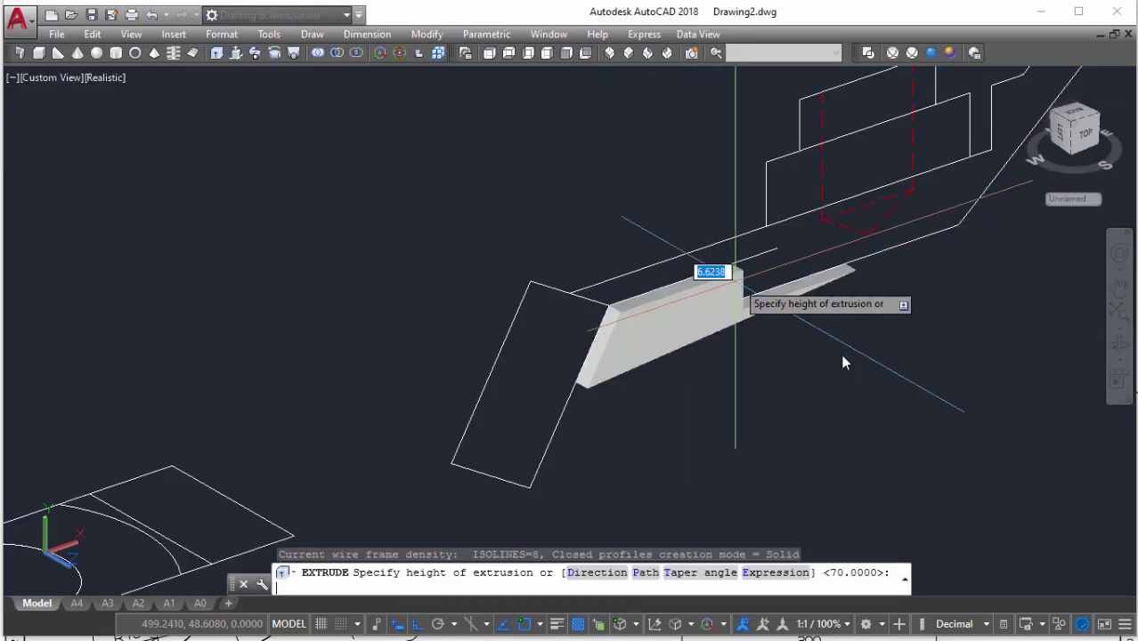
{"action": "type", "text": "1"}
{"action": "key", "text": "Return"}
Move the new plate 5 units down
{"action": "left_click", "coordinate": [779, 313]}
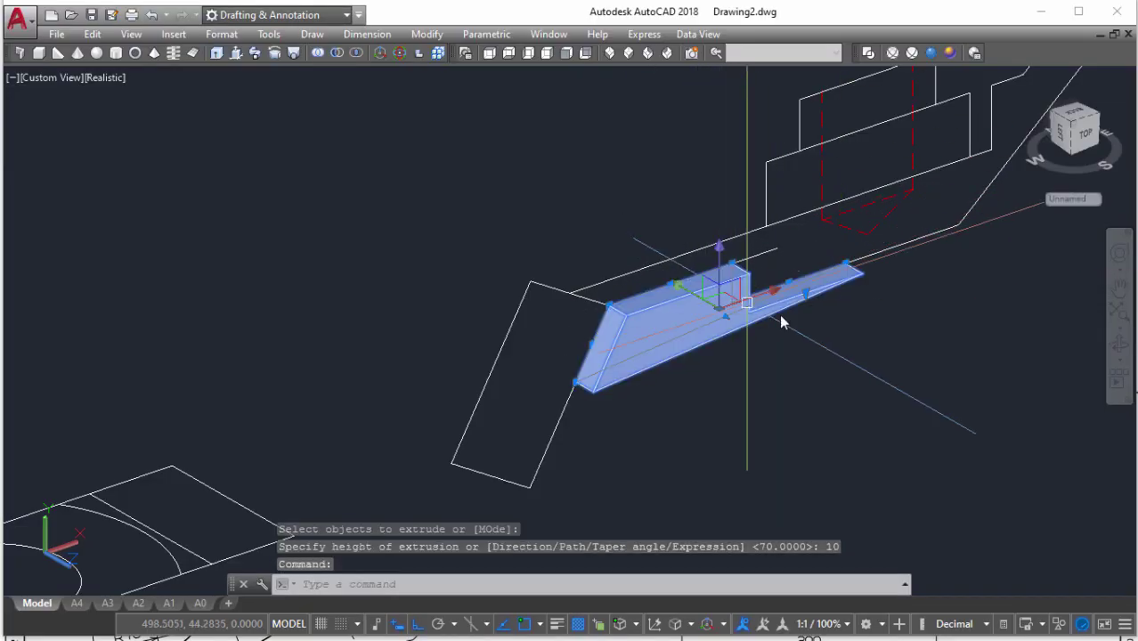
{"action": "type", "text": "m"}
{"action": "key", "text": "Return"}
{"action": "left_click", "coordinate": [853, 375]}
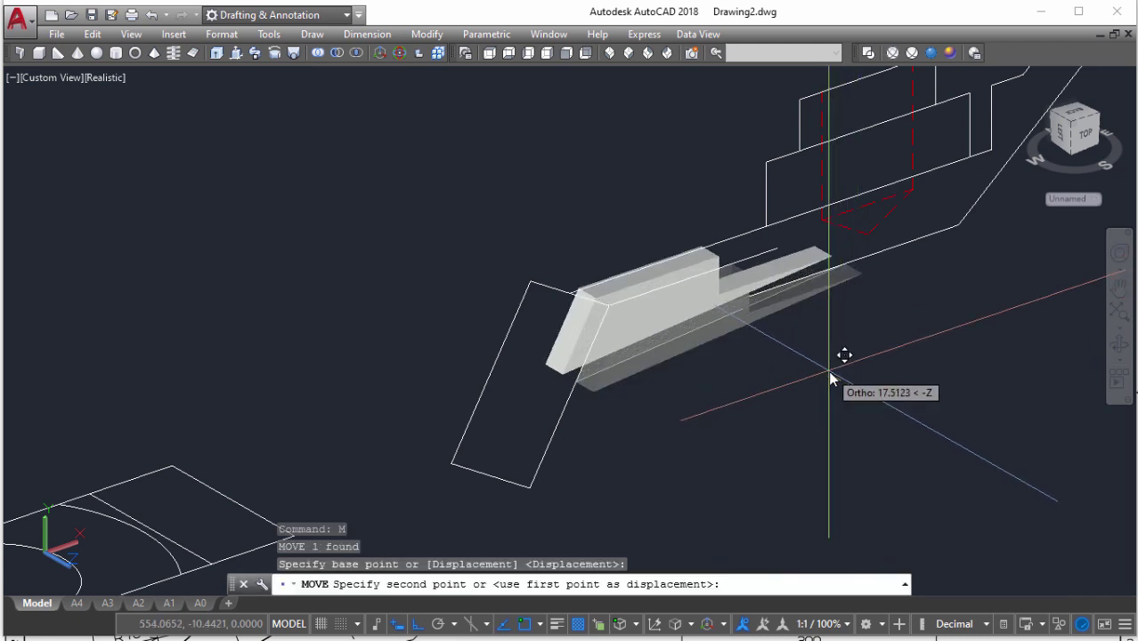
{"action": "type", "text": "5"}
{"action": "key", "text": "Return"}
Move the plate onto the bracket solid
{"action": "left_click", "coordinate": [661, 343]}
{"action": "scroll", "coordinate": [781, 381], "scroll_direction": "down", "scroll_amount": 2}
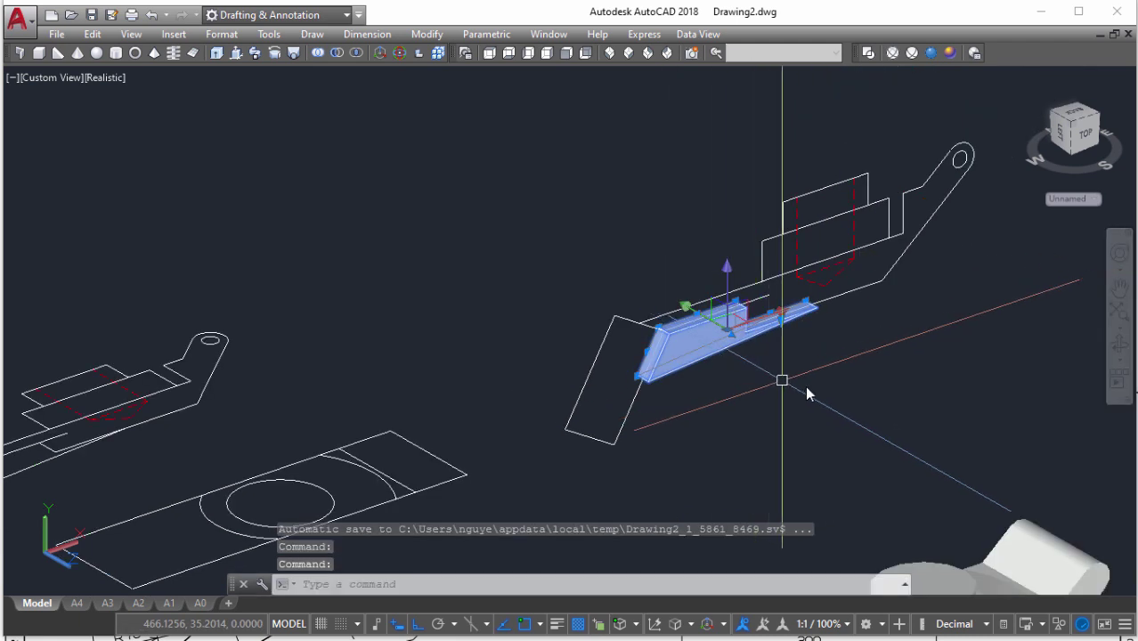
{"action": "scroll", "coordinate": [770, 394], "scroll_direction": "up", "scroll_amount": 2}
{"action": "type", "text": "m"}
{"action": "key", "text": "Return"}
{"action": "left_click", "coordinate": [797, 222]}
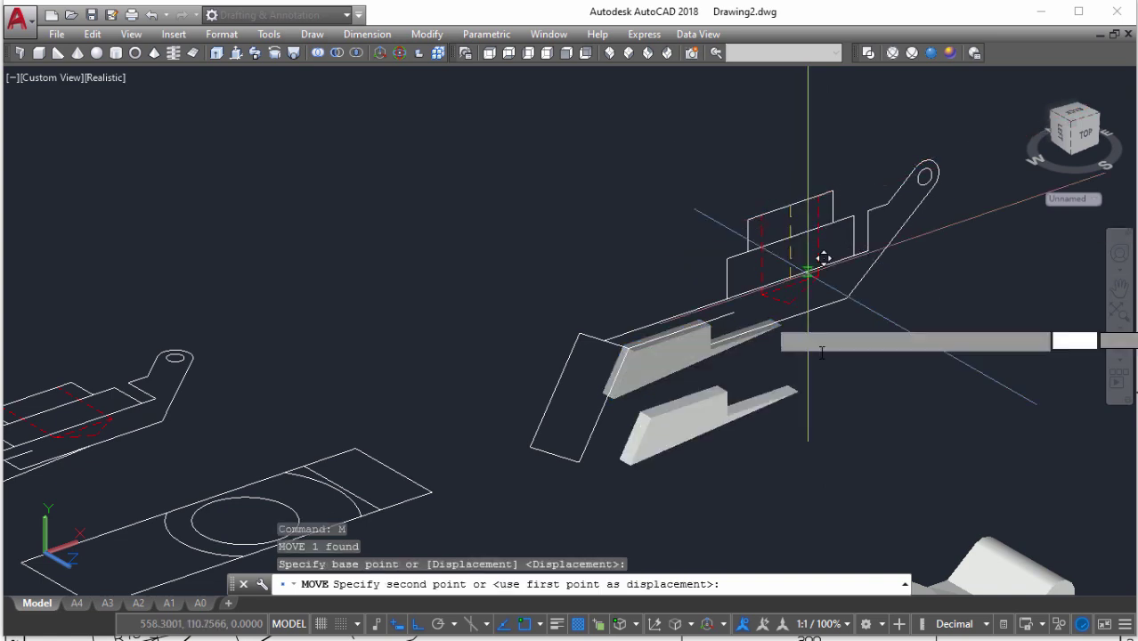
{"action": "middle_click_drag", "start_coordinate": [881, 551], "coordinate": [831, 352]}
{"action": "left_click", "coordinate": [841, 407]}
{"action": "scroll", "coordinate": [806, 440], "scroll_direction": "down", "scroll_amount": 3}
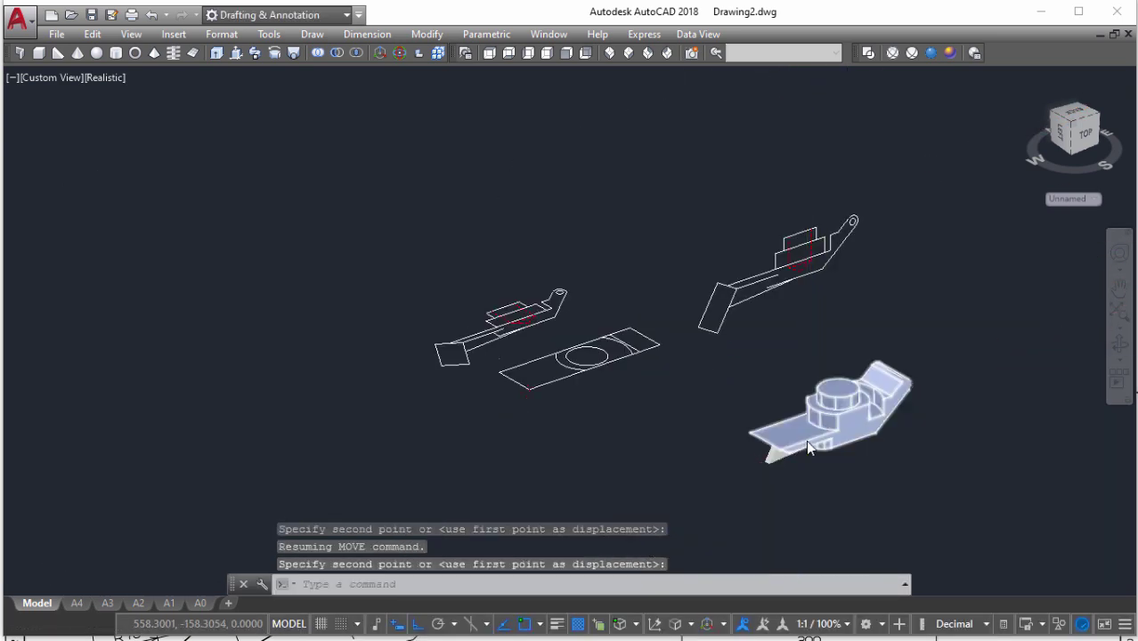
{"action": "scroll", "coordinate": [790, 348], "scroll_direction": "up", "scroll_amount": 3}
Union the slanted plate with the main bracket body
{"action": "key", "text": "Return"}
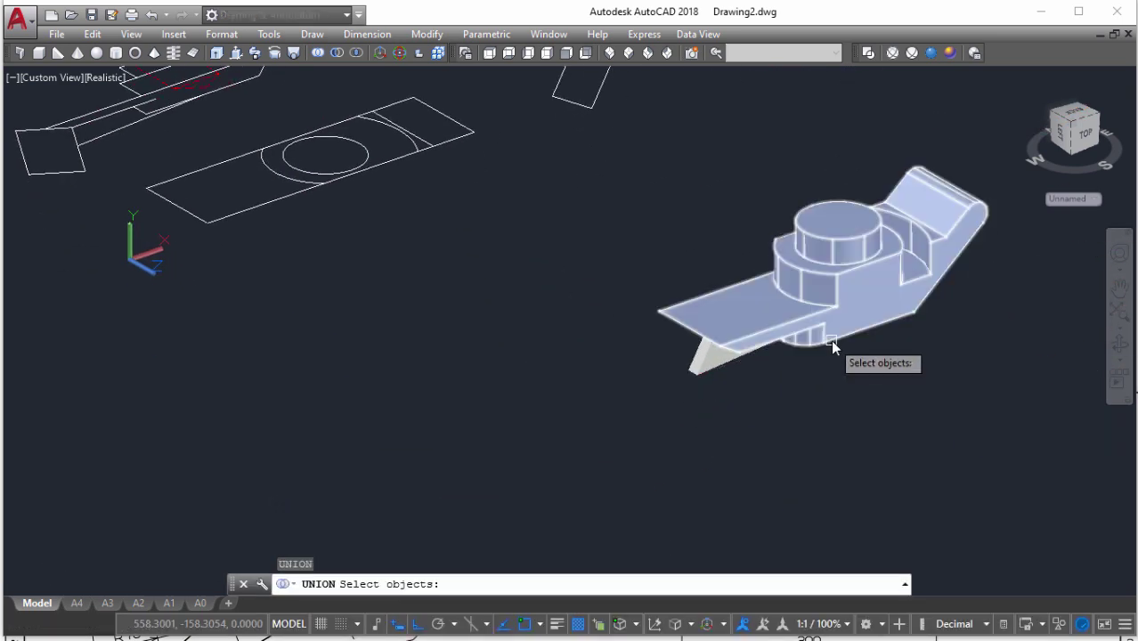
{"action": "left_click", "coordinate": [831, 339]}
{"action": "left_click", "coordinate": [704, 356]}
{"action": "scroll", "coordinate": [799, 374], "scroll_direction": "down", "scroll_amount": 3}
{"action": "mouse_move", "coordinate": [799, 374]}
{"action": "middle_mouse_down", "text": "shift"}
{"action": "mouse_move", "coordinate": [772, 327]}
{"action": "mouse_move", "coordinate": [801, 351]}
{"action": "middle_mouse_up", "text": "shift"}
{"action": "key", "text": "Return"}
{"action": "scroll", "coordinate": [784, 348], "scroll_direction": "up", "scroll_amount": 3}
{"action": "scroll", "coordinate": [783, 347], "scroll_direction": "down", "scroll_amount": 3}
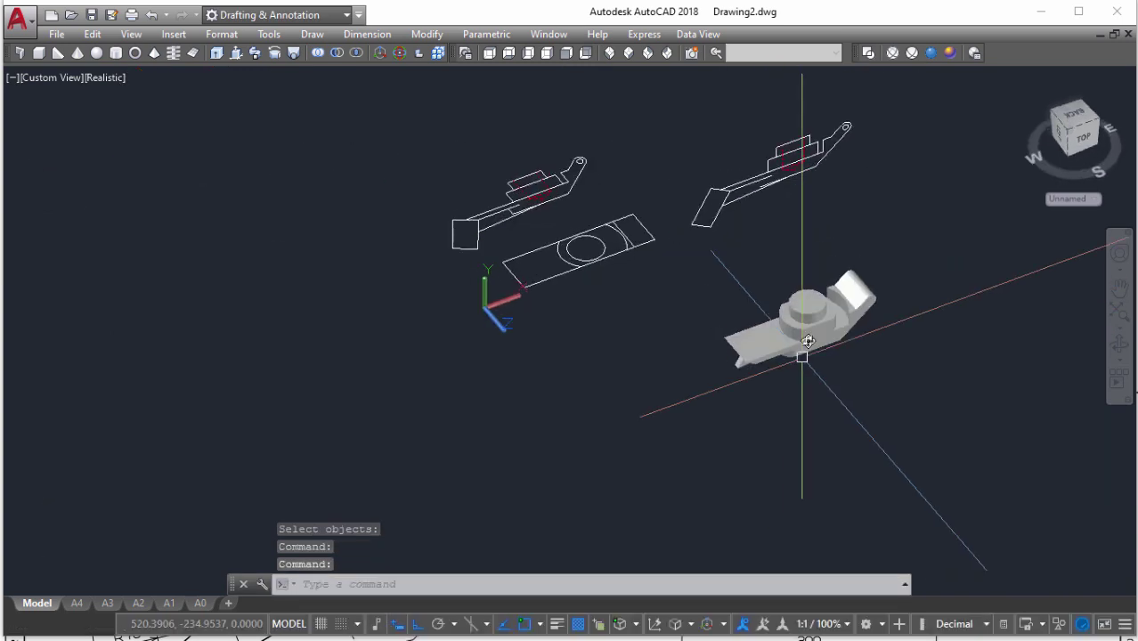
{"action": "scroll", "coordinate": [801, 351], "scroll_direction": "up", "scroll_amount": 3}
{"action": "scroll", "coordinate": [808, 300], "scroll_direction": "down", "scroll_amount": 3}
{"action": "scroll", "coordinate": [812, 290], "scroll_direction": "up", "scroll_amount": 3}
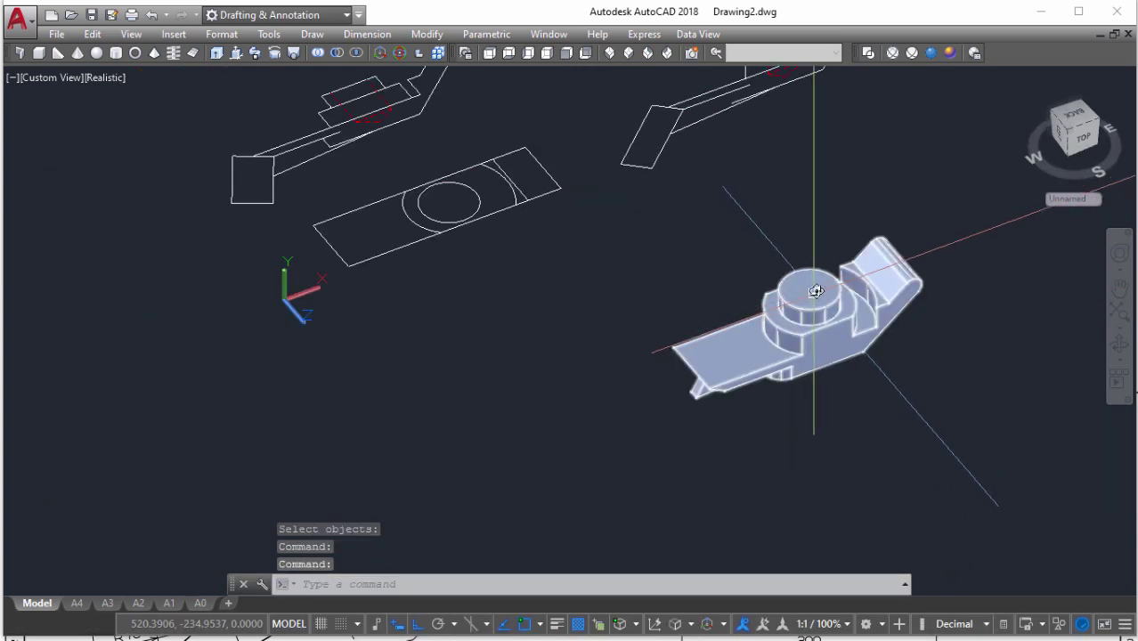
{"action": "scroll", "coordinate": [816, 291], "scroll_direction": "down", "scroll_amount": 2}
{"action": "scroll", "coordinate": [762, 200], "scroll_direction": "up", "scroll_amount": 3}
In the front view, draw a centre line from the top edge midpoint to the drill tip
{"action": "left_click", "coordinate": [565, 53]}
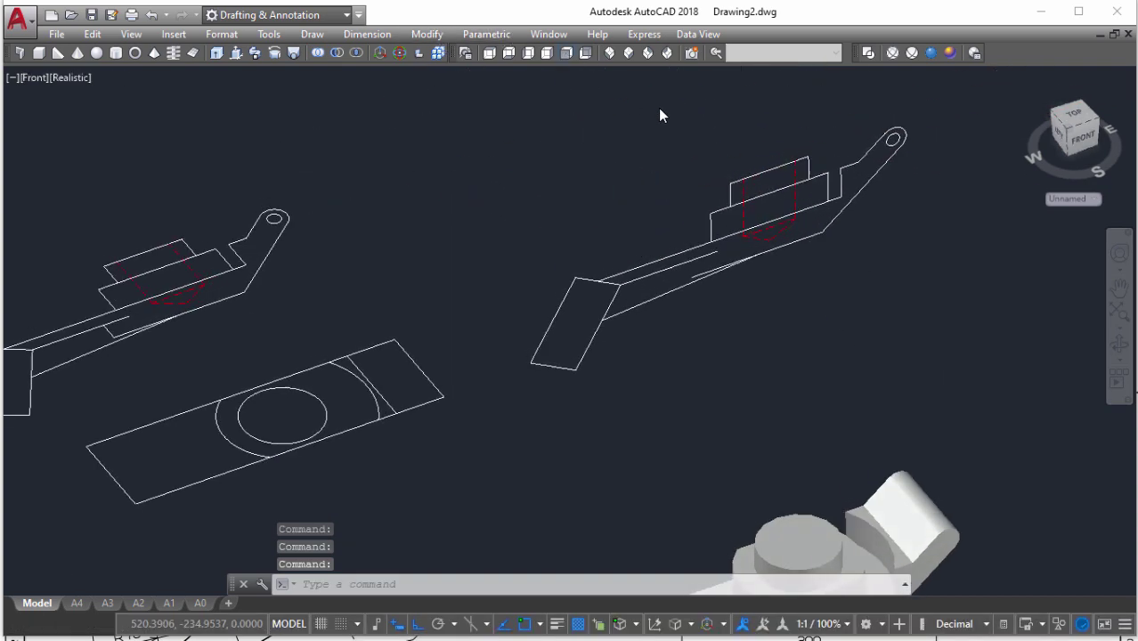
{"action": "scroll", "coordinate": [698, 244], "scroll_direction": "up", "scroll_amount": 2}
{"action": "scroll", "coordinate": [677, 251], "scroll_direction": "up", "scroll_amount": 2}
{"action": "key", "text": "Escape"}
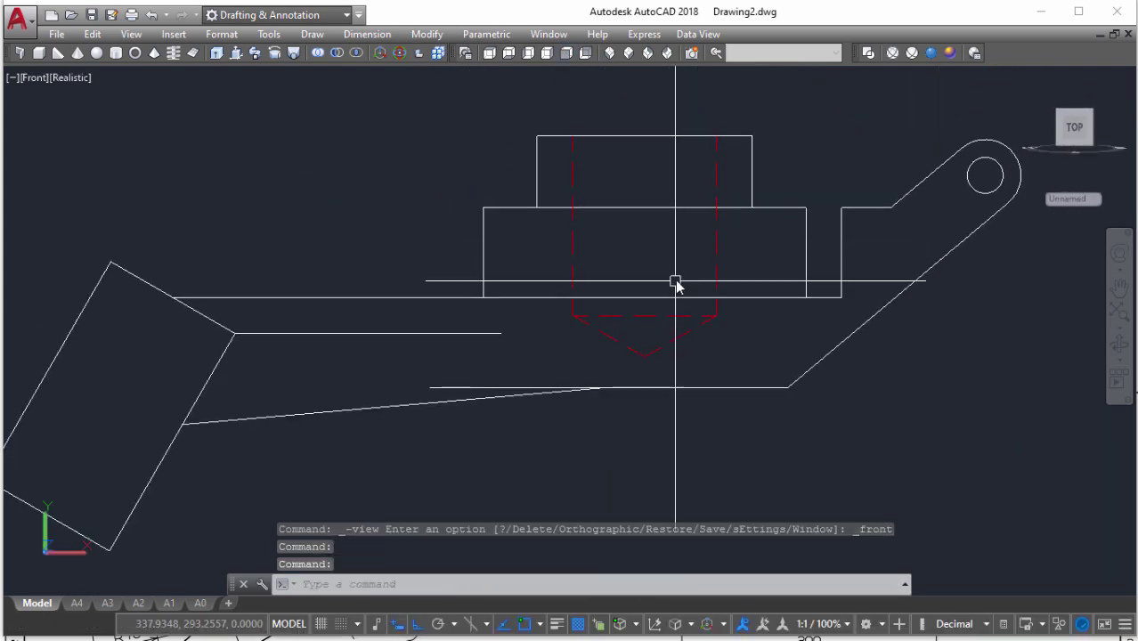
{"action": "type", "text": "l"}
{"action": "key", "text": "Return"}
{"action": "left_click", "coordinate": [644, 136]}
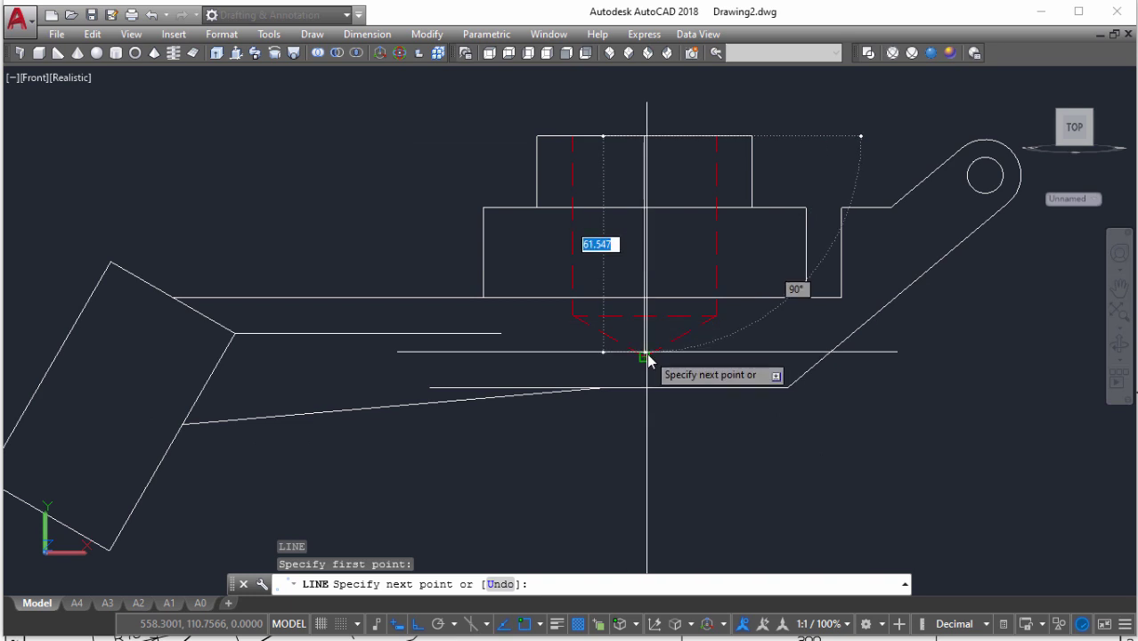
{"action": "left_click", "coordinate": [644, 355]}
{"action": "key", "text": "Return"}
Trim the hole profile edges to the right of the centre line
{"action": "type", "text": "tr"}
{"action": "key", "text": "Return"}
{"action": "key", "text": "Return"}
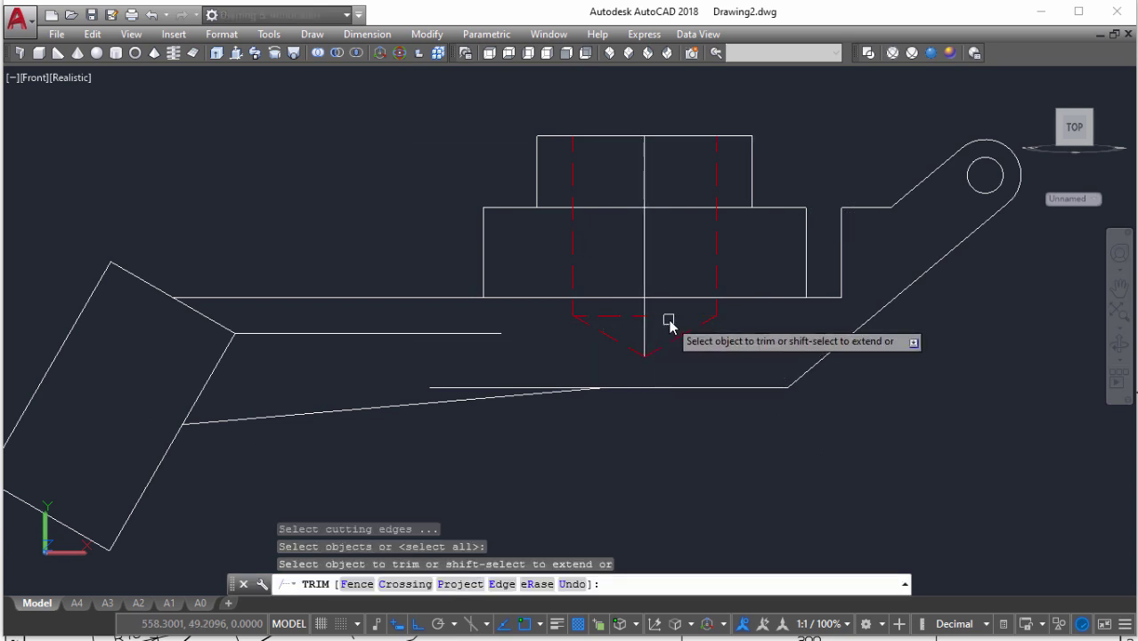
{"action": "left_click", "coordinate": [665, 317]}
{"action": "left_click", "coordinate": [679, 297]}
{"action": "key", "text": "Escape"}
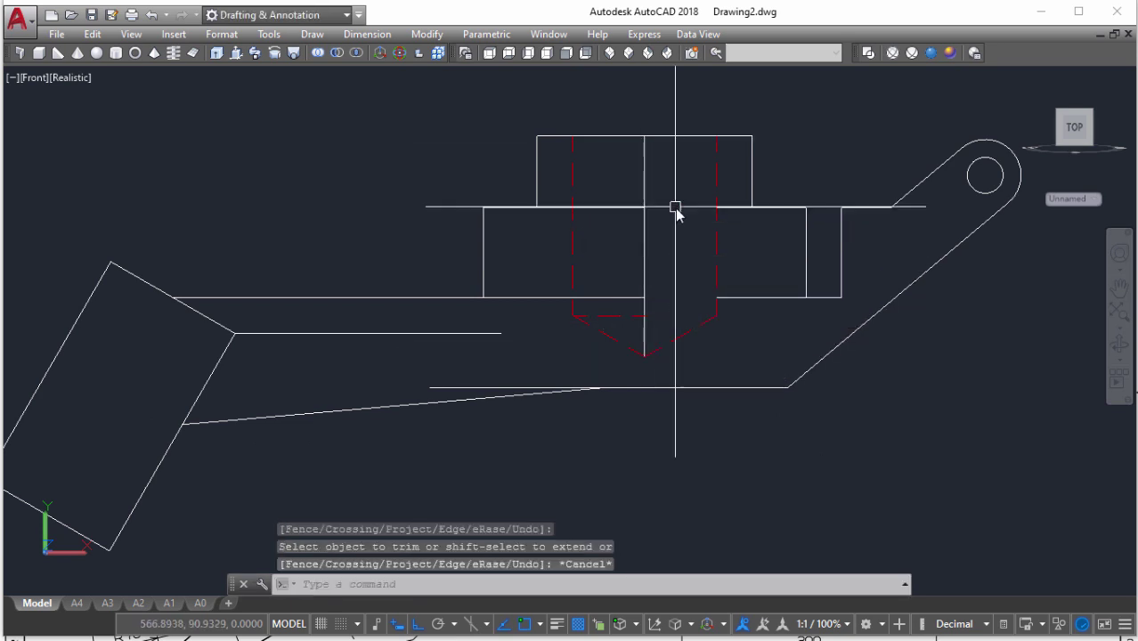
Create a boundary polyline from the half hole profile and erase a leftover line
{"action": "type", "text": "bo"}
{"action": "key", "text": "Return"}
{"action": "key", "text": "Return"}
{"action": "left_click", "coordinate": [676, 202]}
{"action": "key", "text": "Return"}
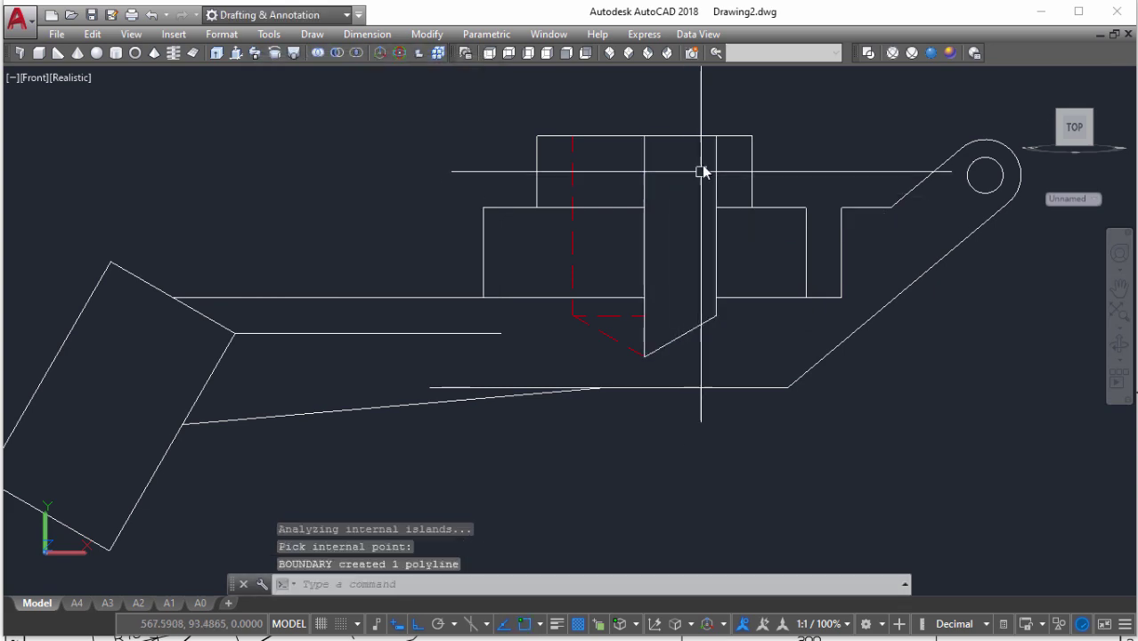
{"action": "left_click", "coordinate": [719, 196]}
{"action": "type", "text": "e"}
{"action": "key", "text": "Return"}
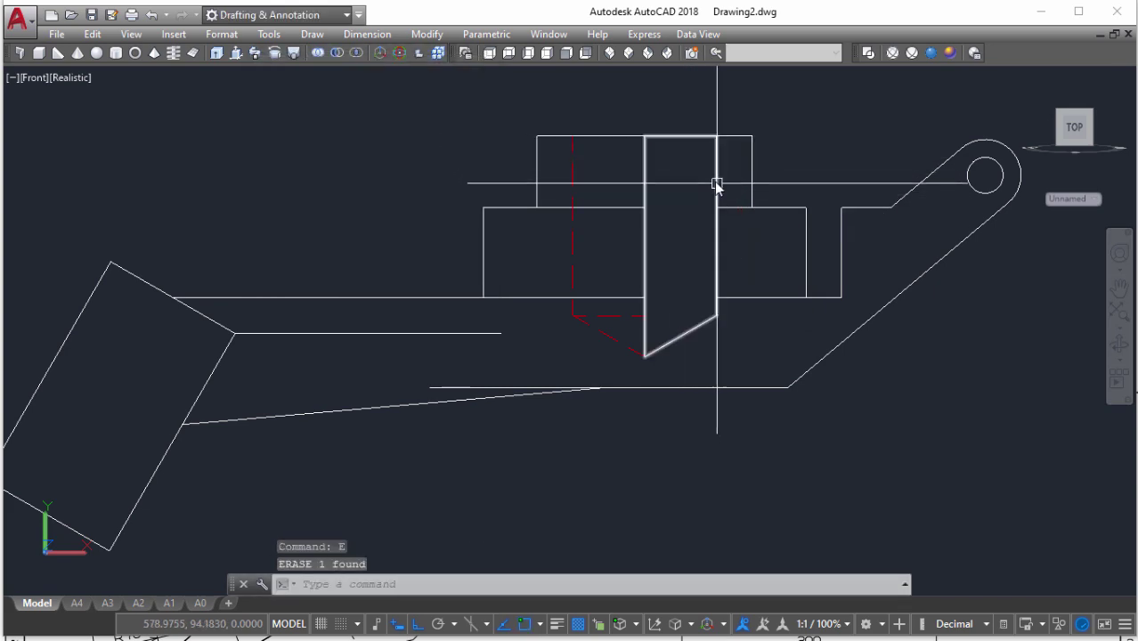
Revolve the half hole profile 360° about the centre line axis
{"action": "mouse_move", "coordinate": [673, 225]}
{"action": "middle_mouse_down", "text": "shift"}
{"action": "mouse_move", "coordinate": [762, 275]}
{"action": "mouse_move", "coordinate": [701, 295]}
{"action": "mouse_move", "coordinate": [652, 209]}
{"action": "middle_mouse_up", "text": "shift"}
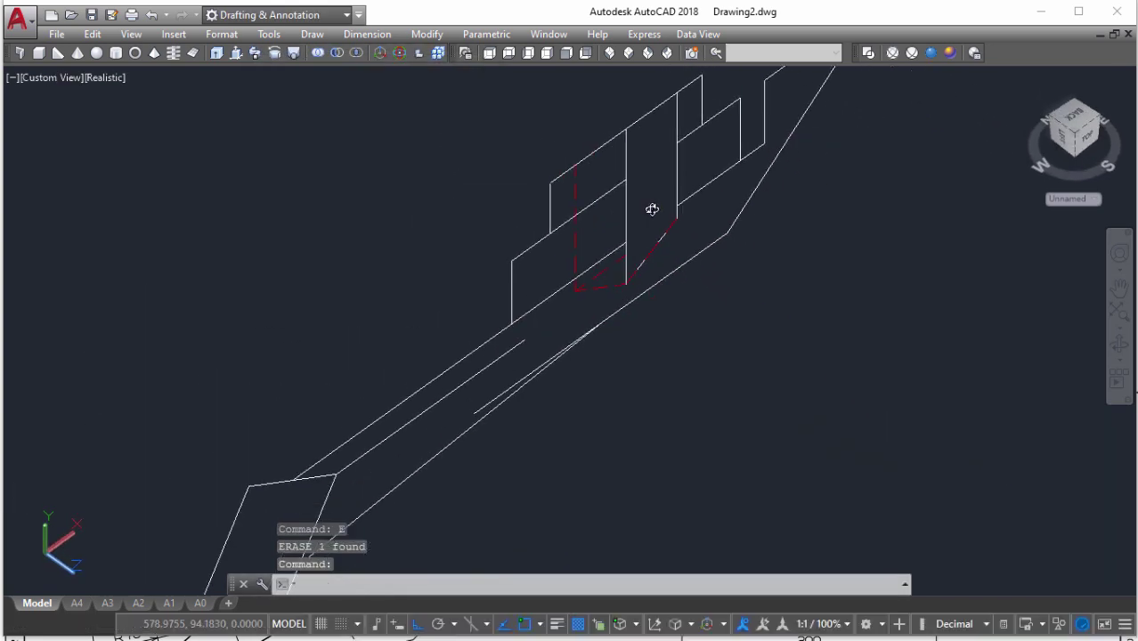
{"action": "type", "text": "rev"}
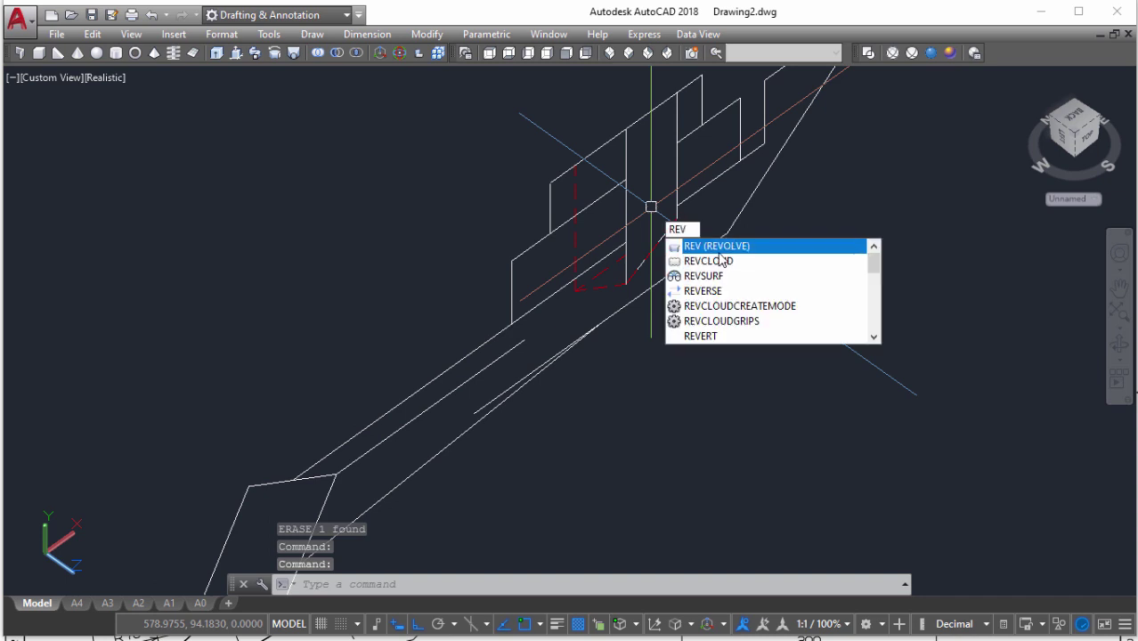
{"action": "key", "text": "Return"}
{"action": "left_click", "coordinate": [677, 180]}
{"action": "key", "text": "Return"}
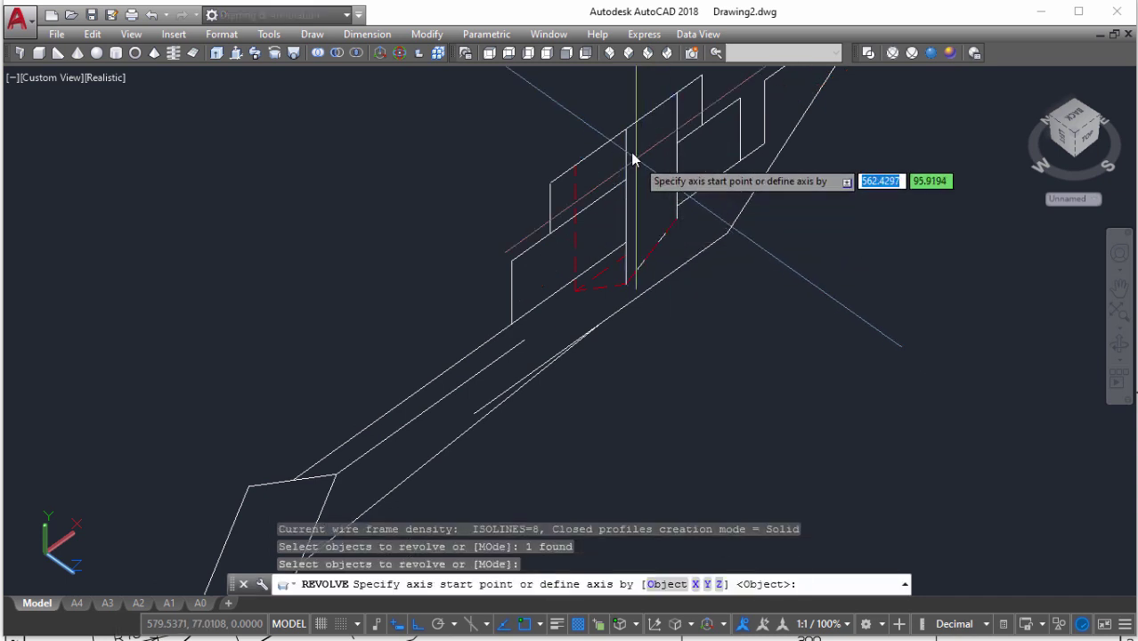
{"action": "left_click", "coordinate": [626, 130]}
{"action": "left_click", "coordinate": [626, 285]}
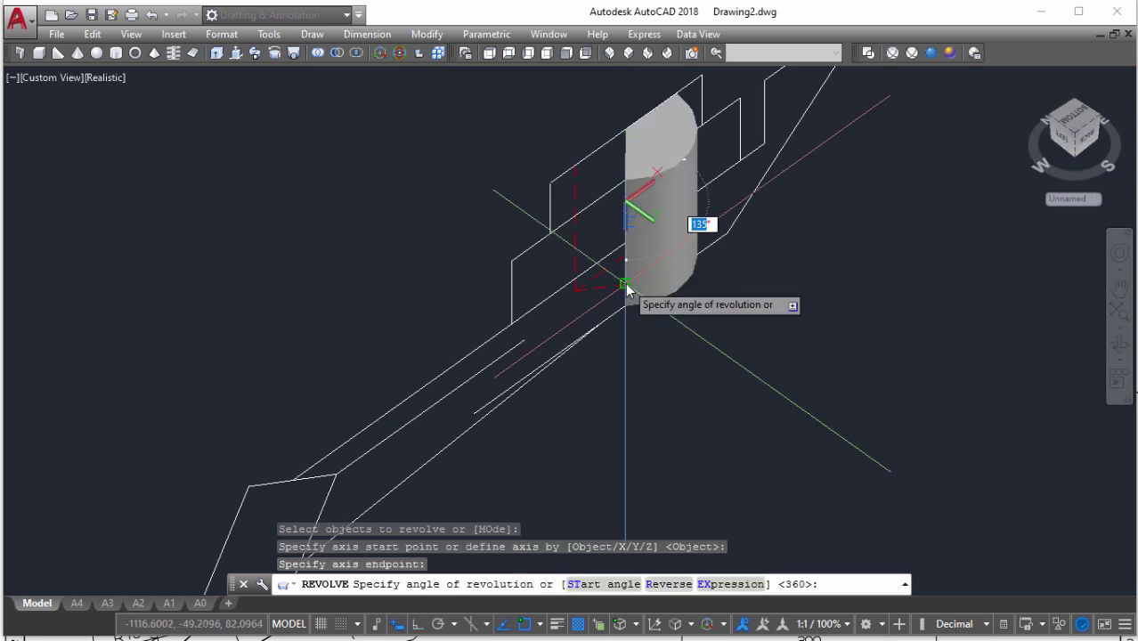
{"action": "key", "text": "Return"}
Move the revolved cylinder from its centre onto the boss of the part
{"action": "middle_click_drag", "start_coordinate": [625, 284], "coordinate": [676, 221], "text": "shift"}
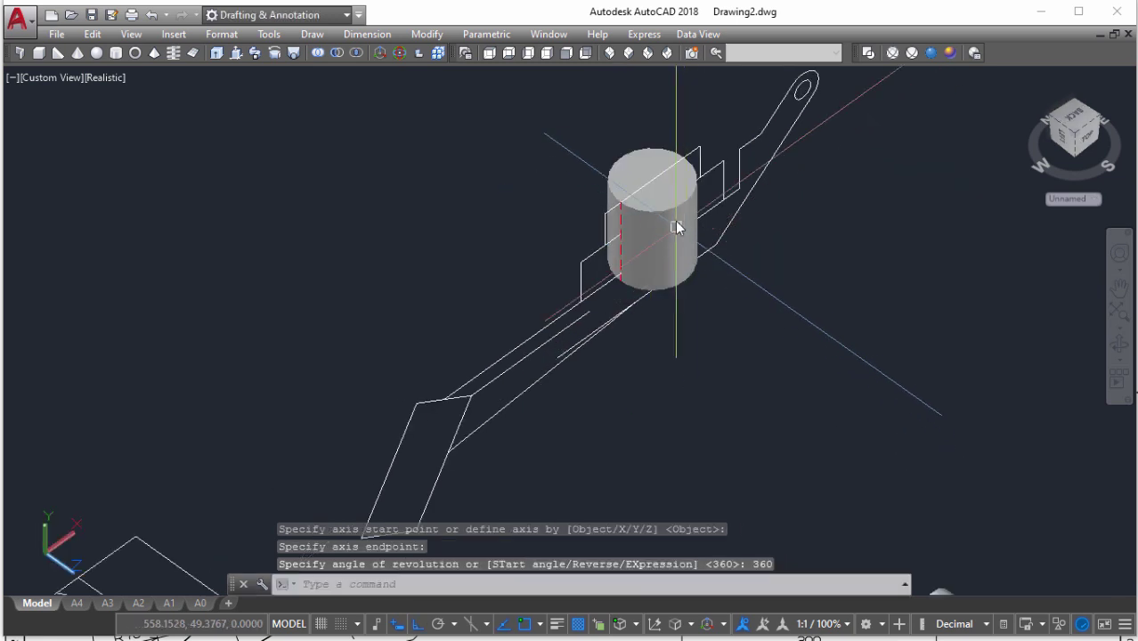
{"action": "left_click", "coordinate": [675, 221]}
{"action": "type", "text": "m"}
{"action": "key", "text": "Return"}
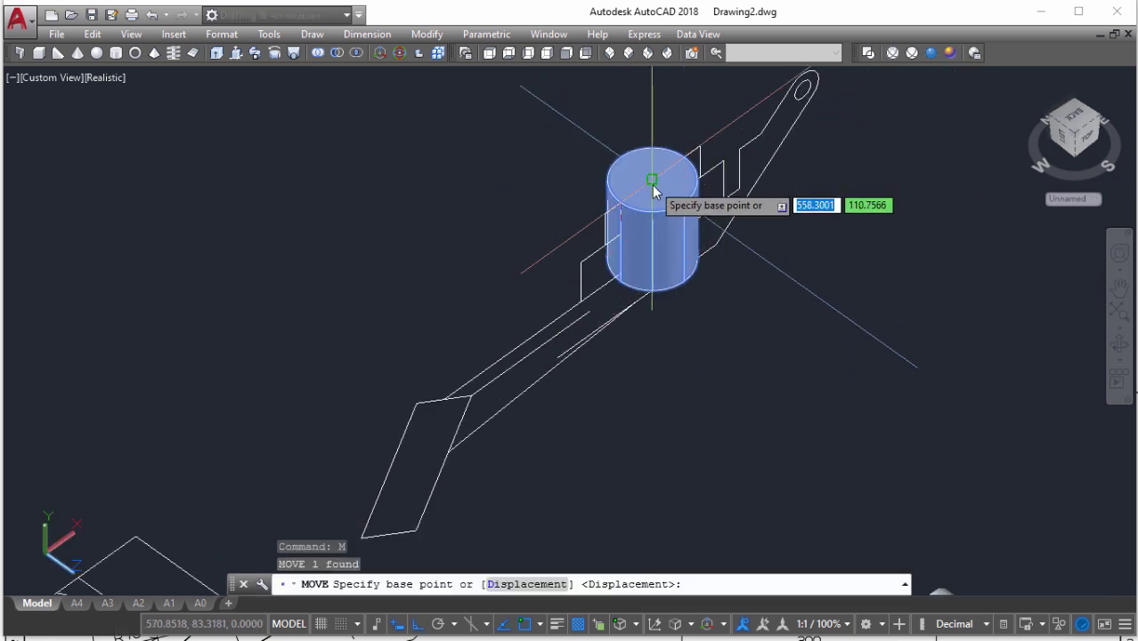
{"action": "left_click", "coordinate": [652, 178]}
{"action": "scroll", "coordinate": [692, 267], "scroll_direction": "down", "scroll_amount": 3}
{"action": "scroll", "coordinate": [700, 273], "scroll_direction": "down", "scroll_amount": 3}
{"action": "scroll", "coordinate": [702, 282], "scroll_direction": "up", "scroll_amount": 2}
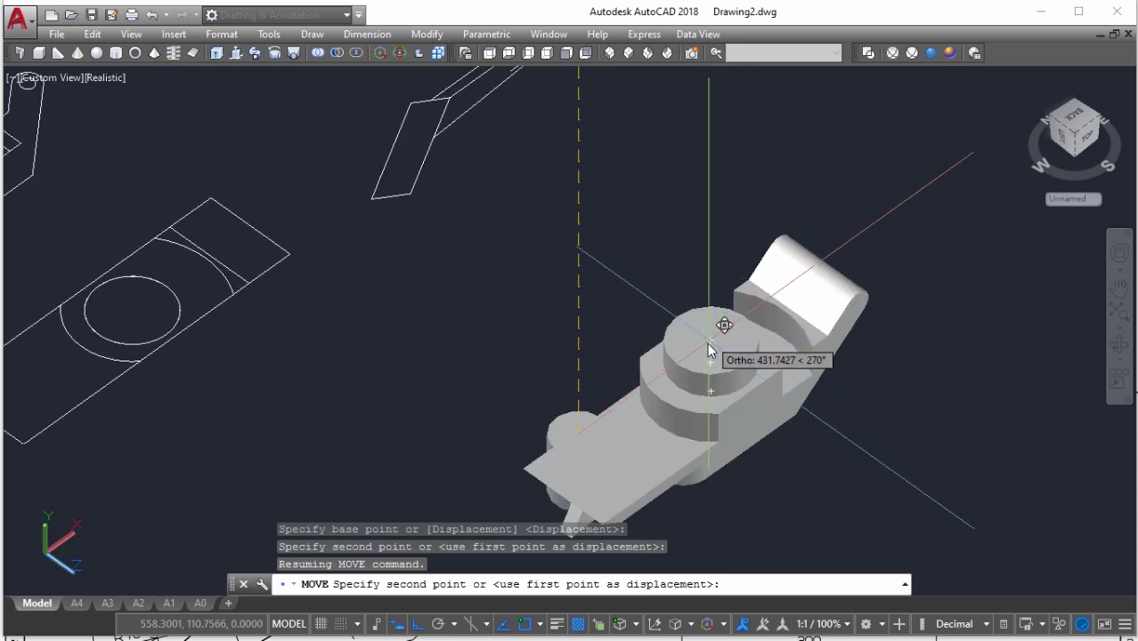
{"action": "left_click", "coordinate": [724, 323]}
{"action": "middle_click_drag", "start_coordinate": [725, 356], "coordinate": [722, 370], "text": "shift"}
{"action": "key", "text": "Escape"}
Switch the visual style to Conceptual
{"action": "left_click", "coordinate": [950, 53]}
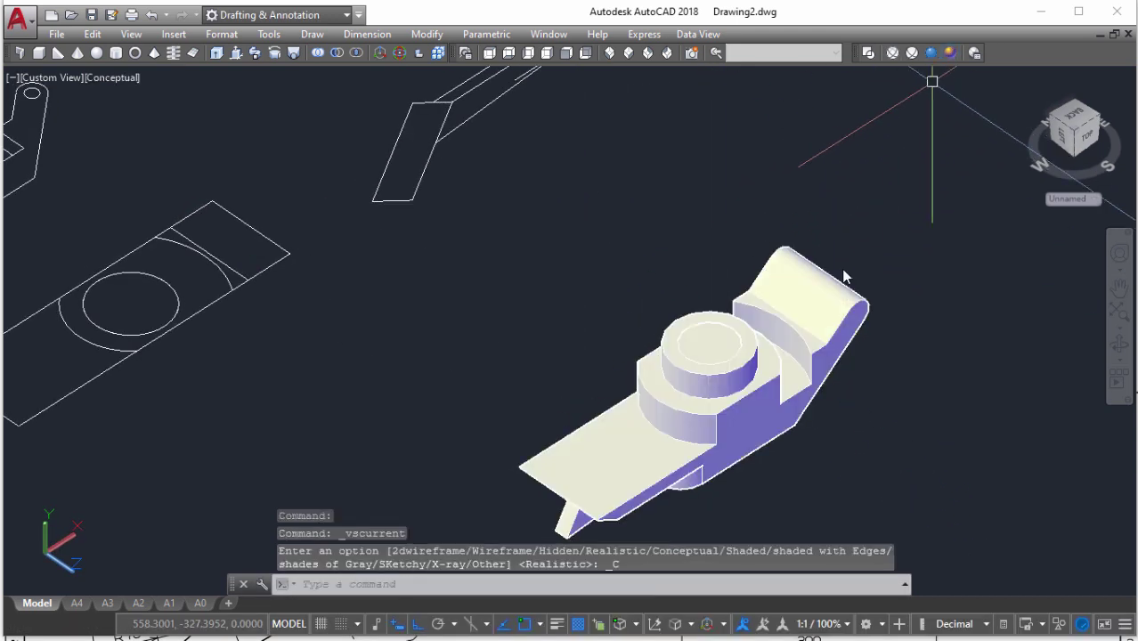
{"action": "scroll", "coordinate": [738, 381], "scroll_direction": "up", "scroll_amount": 3}
{"action": "scroll", "coordinate": [746, 370], "scroll_direction": "down", "scroll_amount": 1}
Subtract the cylinder from the main body to bore the boss
{"action": "type", "text": "u"}
{"action": "key", "text": "Return"}
{"action": "left_click", "coordinate": [803, 314]}
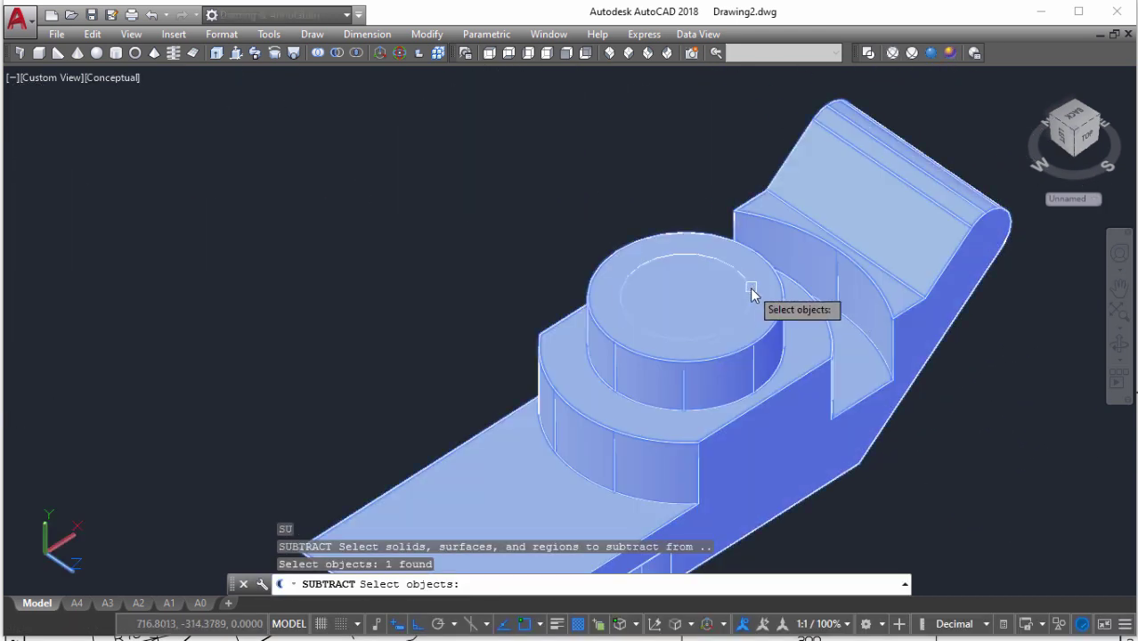
{"action": "key", "text": "Return"}
{"action": "left_click", "coordinate": [751, 294]}
{"action": "scroll", "coordinate": [751, 294], "scroll_direction": "down", "scroll_amount": 5}
{"action": "middle_click_drag", "start_coordinate": [751, 294], "coordinate": [743, 297], "text": "shift"}
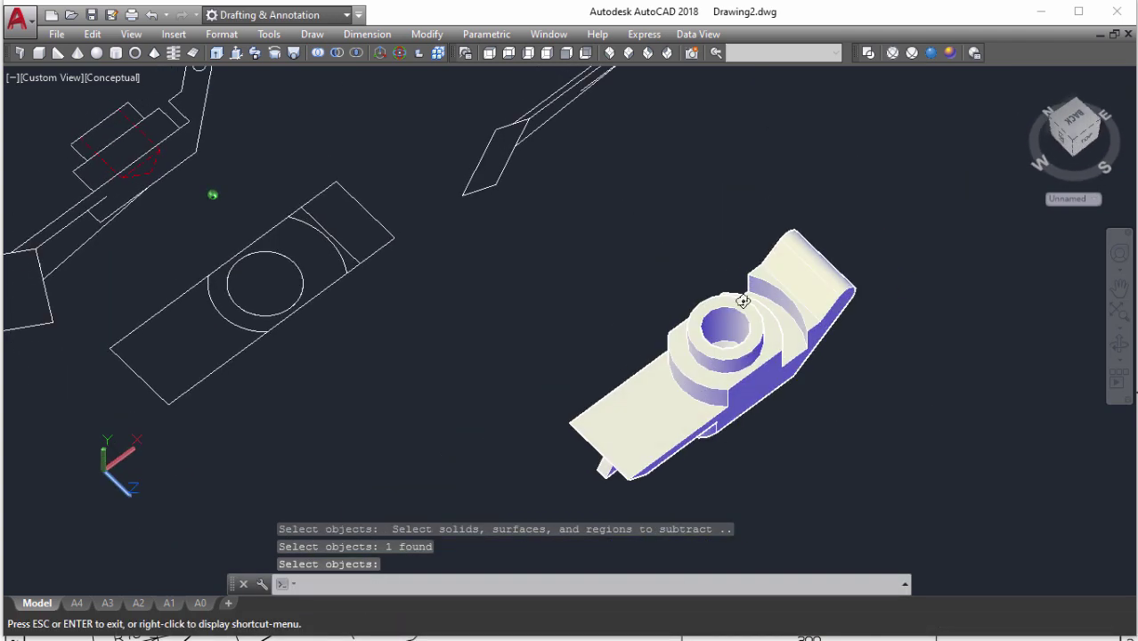
{"action": "key", "text": "Return"}
{"action": "scroll", "coordinate": [743, 336], "scroll_direction": "up", "scroll_amount": 5}
{"action": "left_click", "coordinate": [744, 335]}
{"action": "scroll", "coordinate": [744, 336], "scroll_direction": "down", "scroll_amount": 3}
{"action": "mouse_move", "coordinate": [816, 384]}
{"action": "middle_mouse_down", "text": "shift"}
{"action": "mouse_move", "coordinate": [681, 267]}
{"action": "mouse_move", "coordinate": [667, 275]}
{"action": "middle_mouse_up", "text": "shift"}
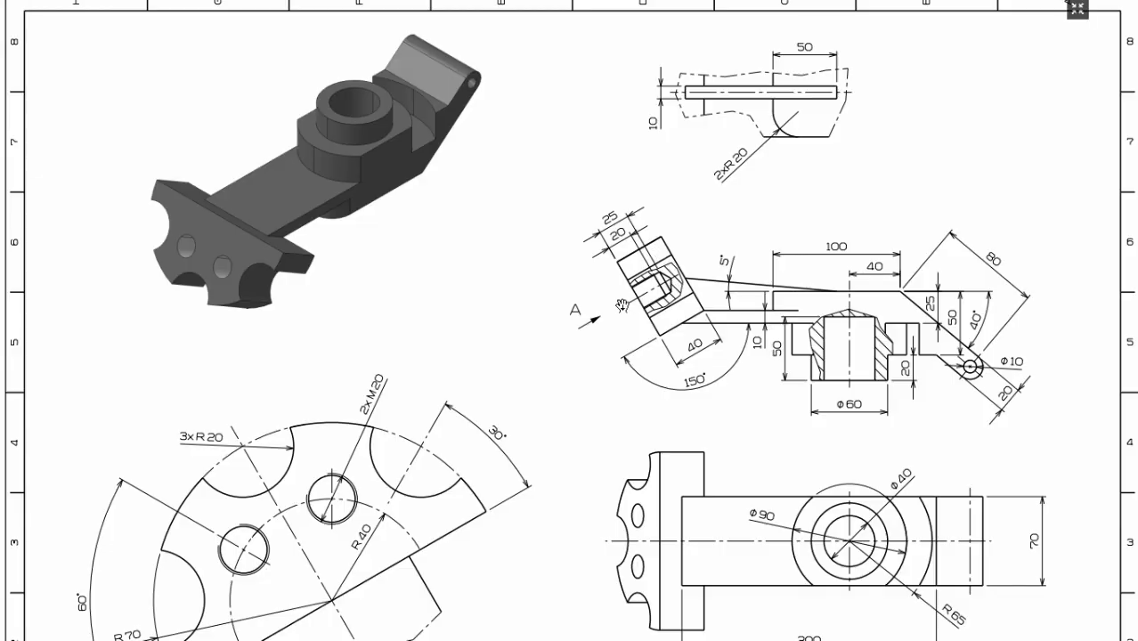
Set the Top view and change the visual style from Conceptual to 2D Wireframe
{"action": "scroll", "coordinate": [621, 306], "scroll_direction": "down", "scroll_amount": 3}
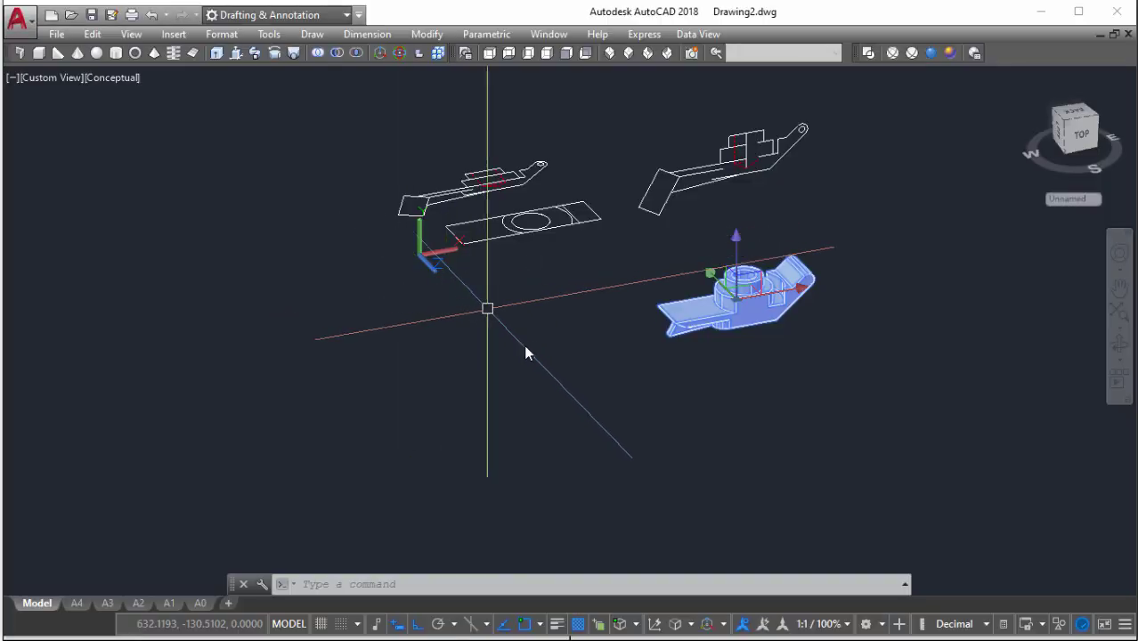
{"action": "left_click", "coordinate": [489, 52]}
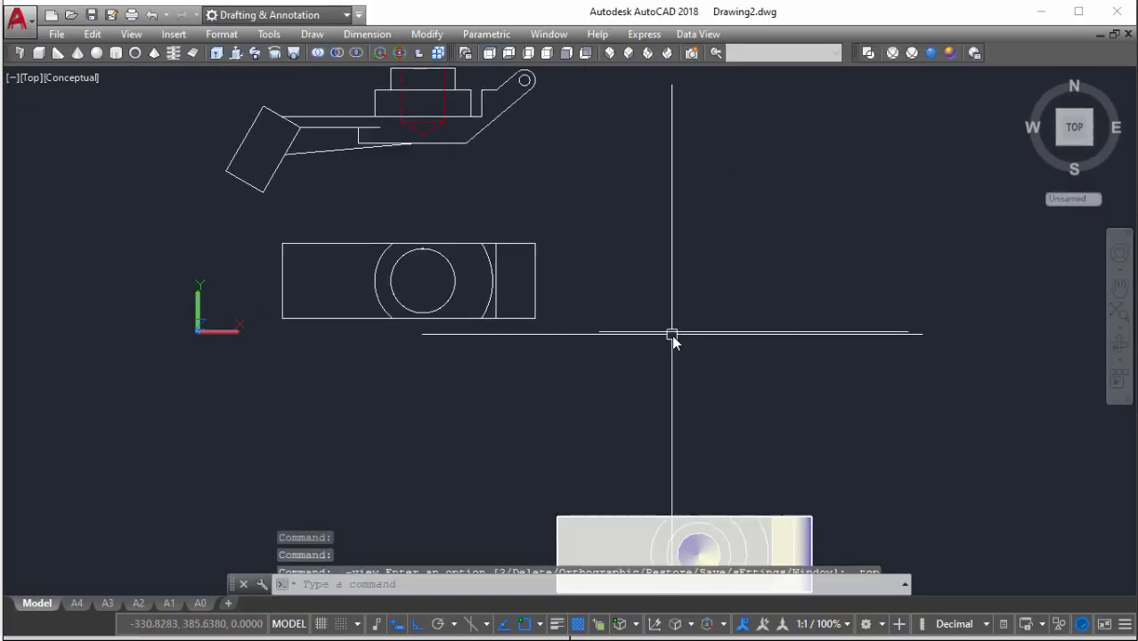
{"action": "left_click", "coordinate": [877, 55]}
Draw a radius-70 circle centred at the axes crossing
{"action": "scroll", "coordinate": [686, 256], "scroll_direction": "up", "scroll_amount": 3}
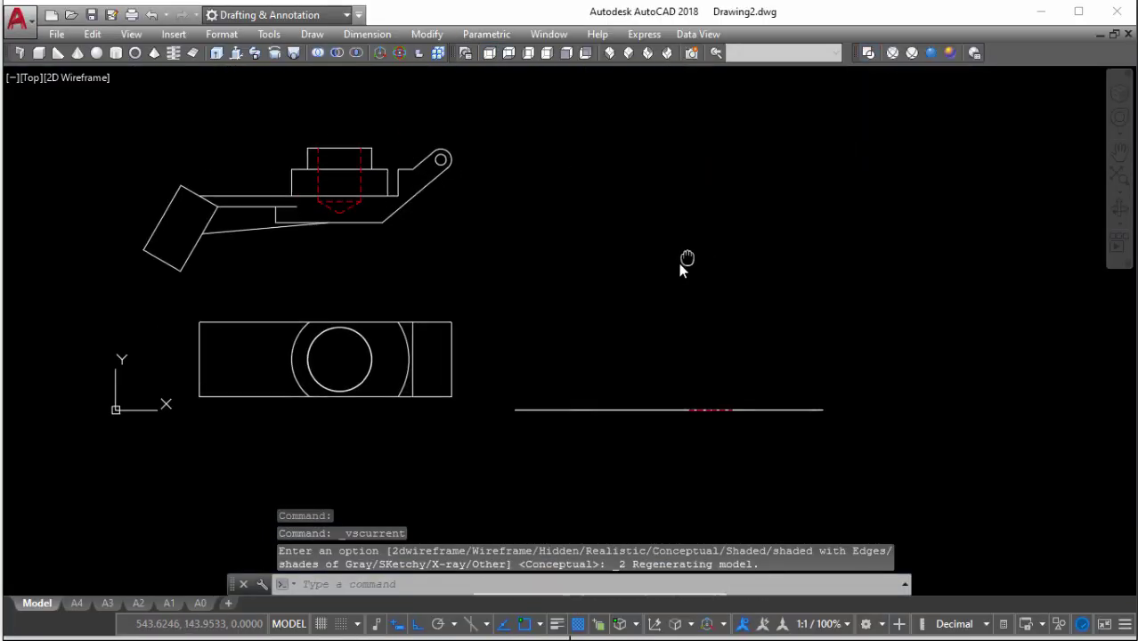
{"action": "type", "text": "c"}
{"action": "key", "text": "Return"}
{"action": "left_click", "coordinate": [701, 256]}
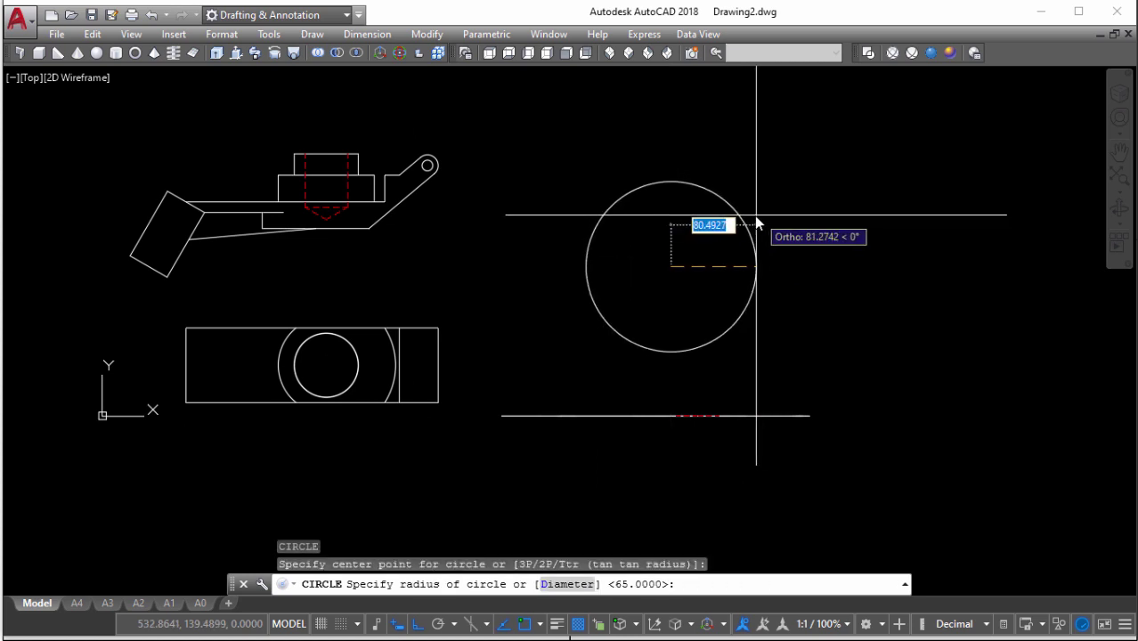
{"action": "type", "text": "70"}
{"action": "key", "text": "Return"}
Draw a vertical line through the circle's top and bottom, then trim away its right half
{"action": "type", "text": "l"}
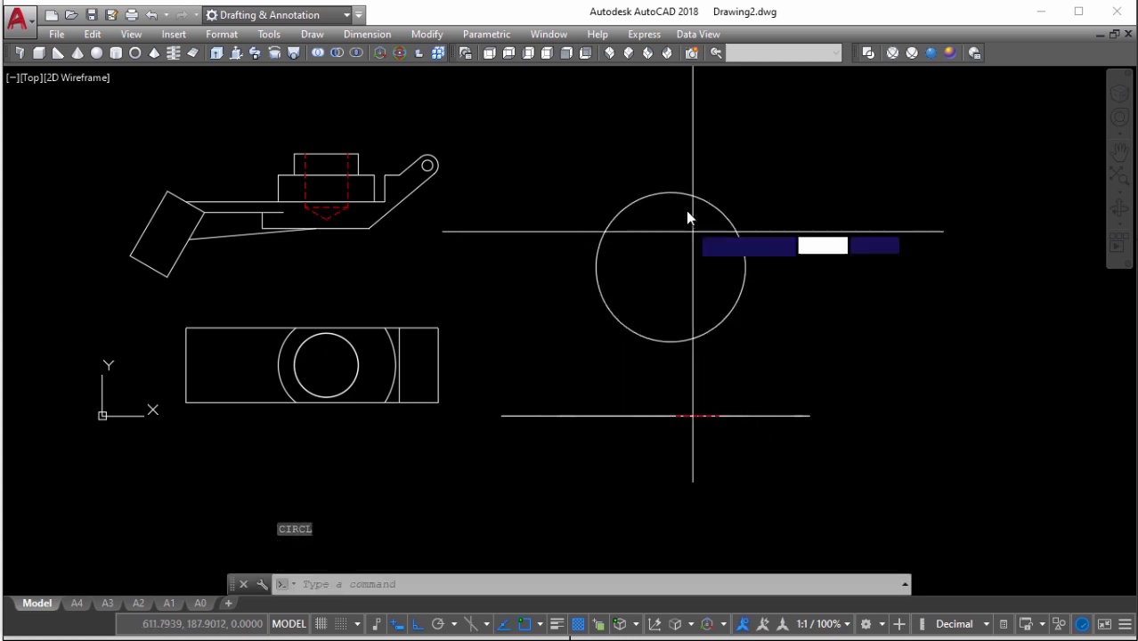
{"action": "key", "text": "Return"}
{"action": "left_click", "coordinate": [671, 192]}
{"action": "left_click", "coordinate": [671, 341]}
{"action": "key", "text": "Return"}
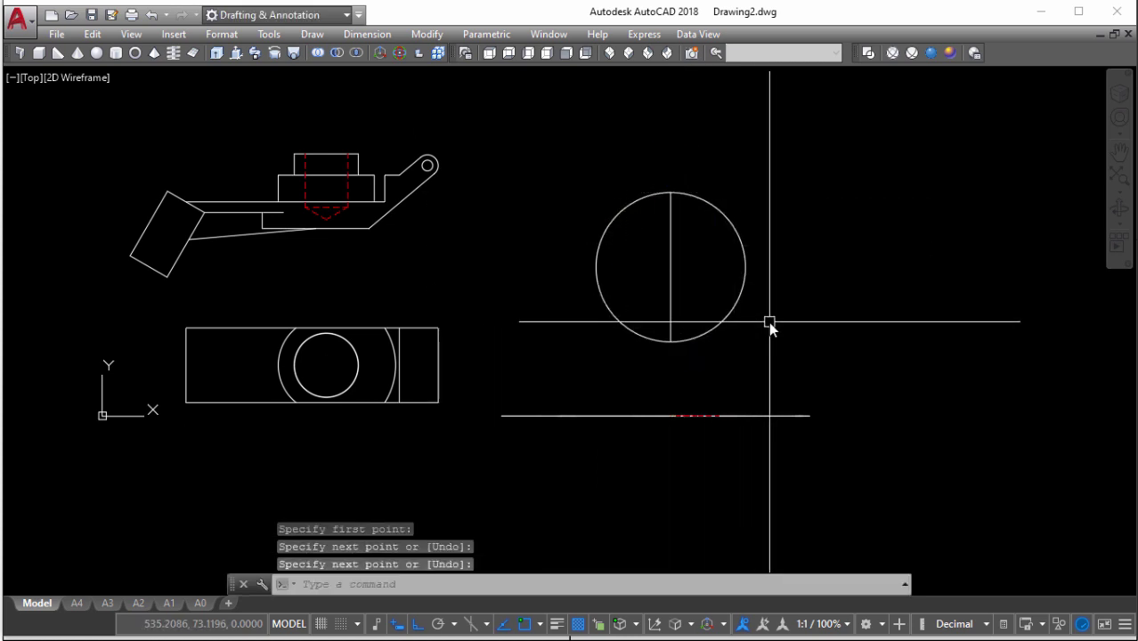
{"action": "type", "text": "tr"}
{"action": "key", "text": "Return"}
{"action": "left_click", "coordinate": [672, 303]}
{"action": "key", "text": "Return"}
{"action": "left_click", "coordinate": [744, 267]}
{"action": "key", "text": "Escape"}
Draw a vertical line from the semicircle's centre and rotate it 30°
{"action": "middle_click_drag", "start_coordinate": [699, 287], "coordinate": [669, 289]}
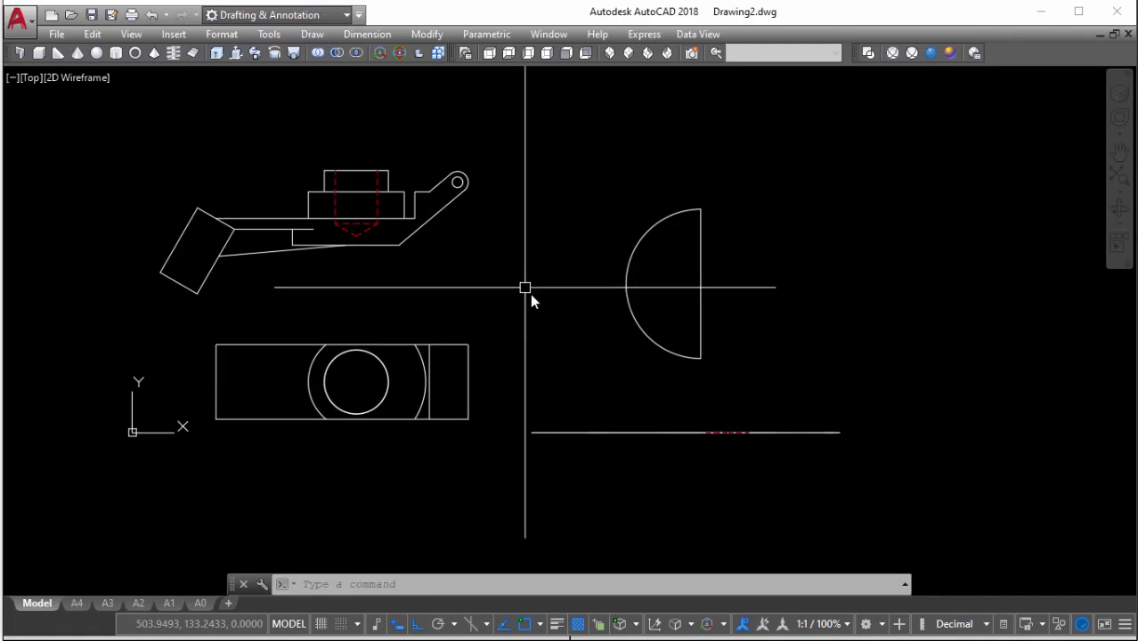
{"action": "type", "text": "l"}
{"action": "key", "text": "Return"}
{"action": "left_click", "coordinate": [699, 290]}
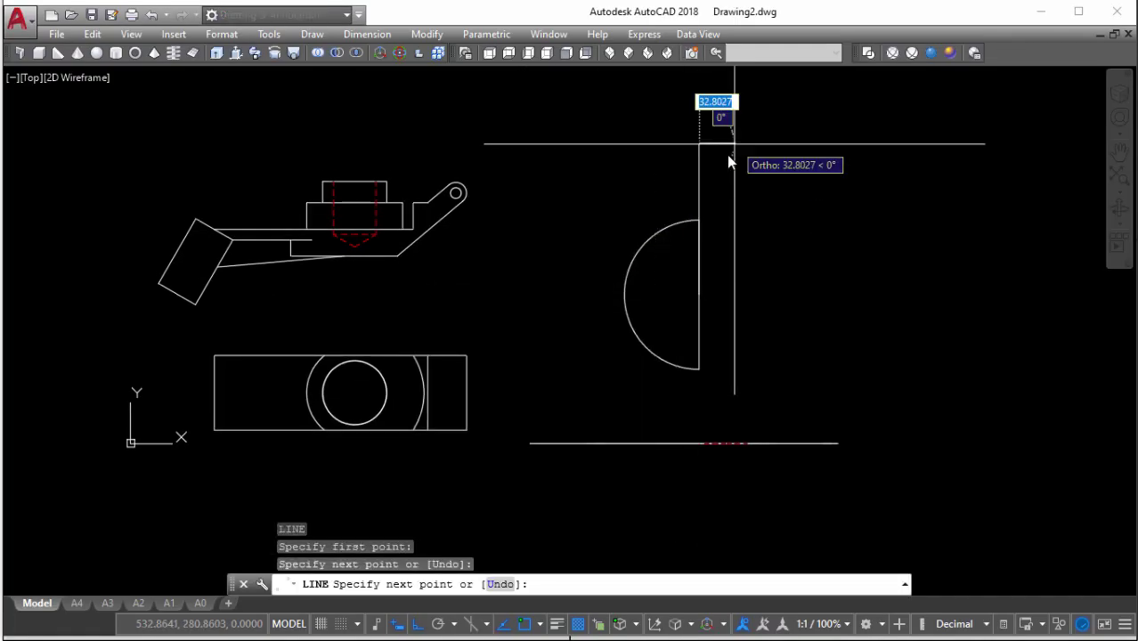
{"action": "left_click", "coordinate": [712, 143]}
{"action": "key", "text": "Return"}
{"action": "type", "text": "o"}
{"action": "key", "text": "Return"}
{"action": "left_click", "coordinate": [699, 293]}
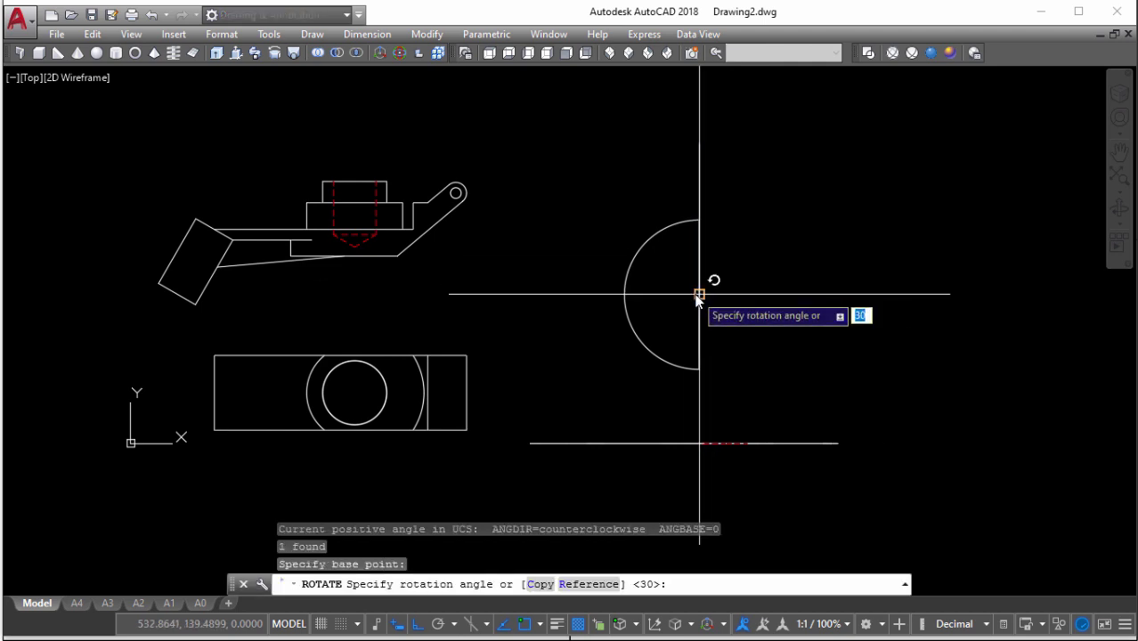
{"action": "type", "text": "30"}
{"action": "key", "text": "Return"}
Draw a radius-20 circle where the angled line meets the arc
{"action": "scroll", "coordinate": [677, 275], "scroll_direction": "up", "scroll_amount": 2}
{"action": "type", "text": "c"}
{"action": "key", "text": "Return"}
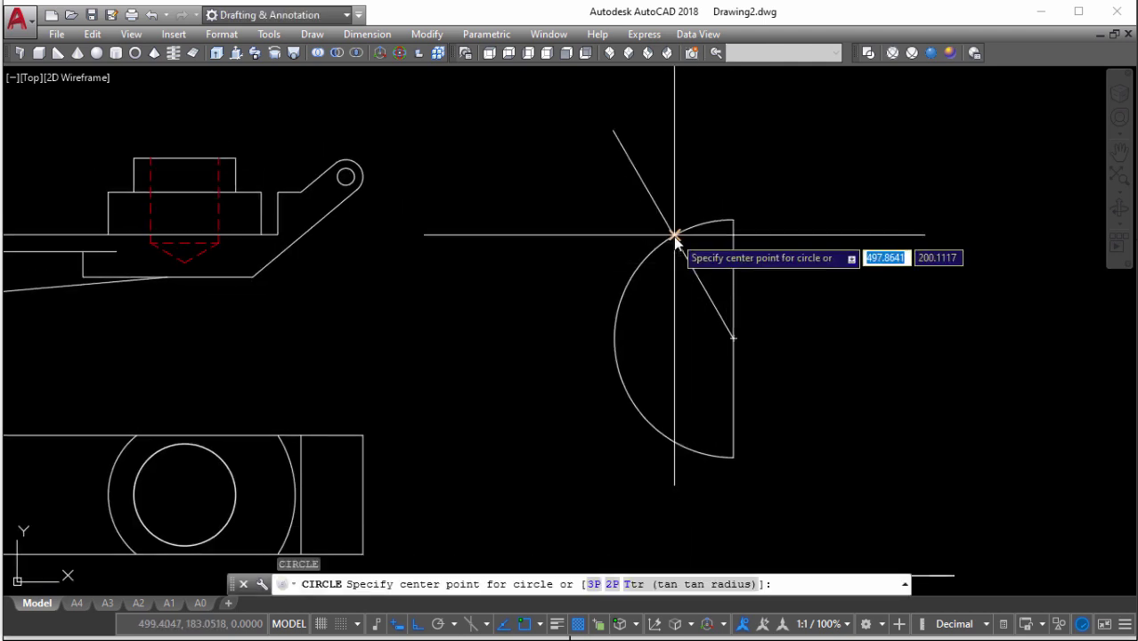
{"action": "left_click", "coordinate": [675, 234]}
{"action": "type", "text": "0"}
{"action": "key", "text": "Return"}
Mirror the radius-20 circle across the axis, keeping the original
{"action": "left_click", "coordinate": [709, 242]}
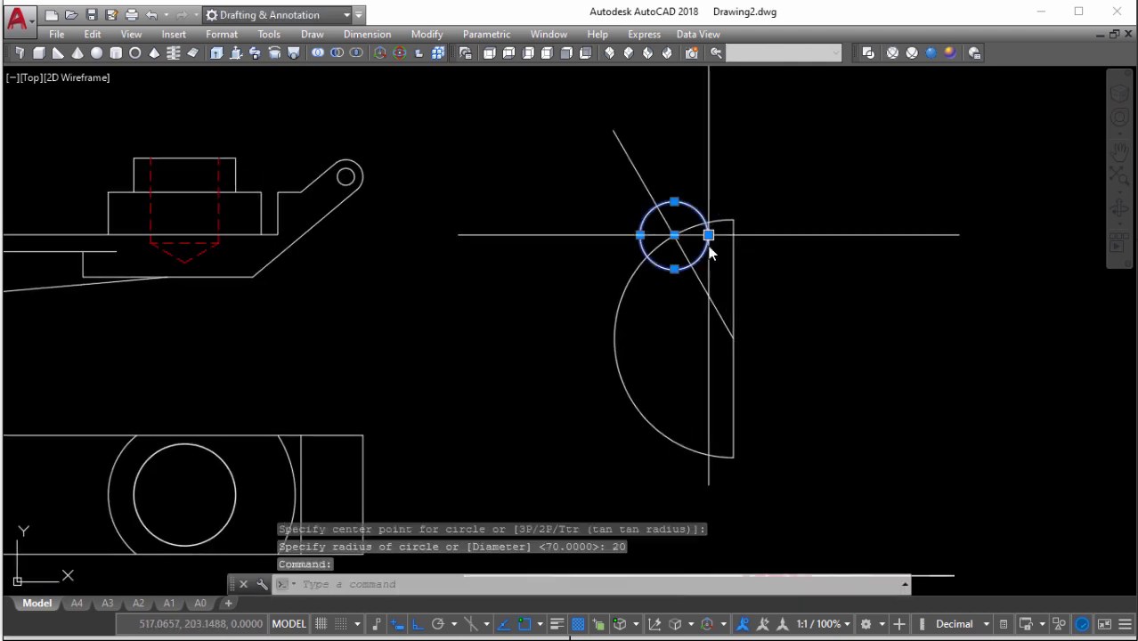
{"action": "type", "text": "mi"}
{"action": "key", "text": "Return"}
{"action": "left_click", "coordinate": [734, 328]}
{"action": "left_click", "coordinate": [768, 334]}
{"action": "key", "text": "Return"}
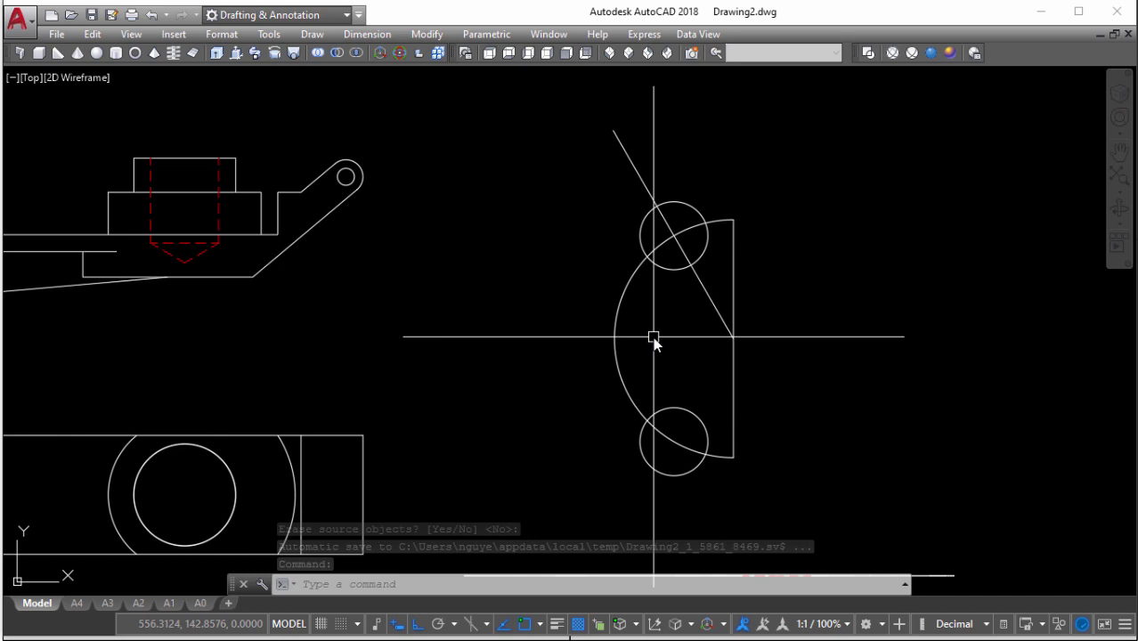
Add a third R20 circle where the axis meets the arc and delete the diagonal construction line
{"action": "type", "text": "c"}
{"action": "key", "text": "Return"}
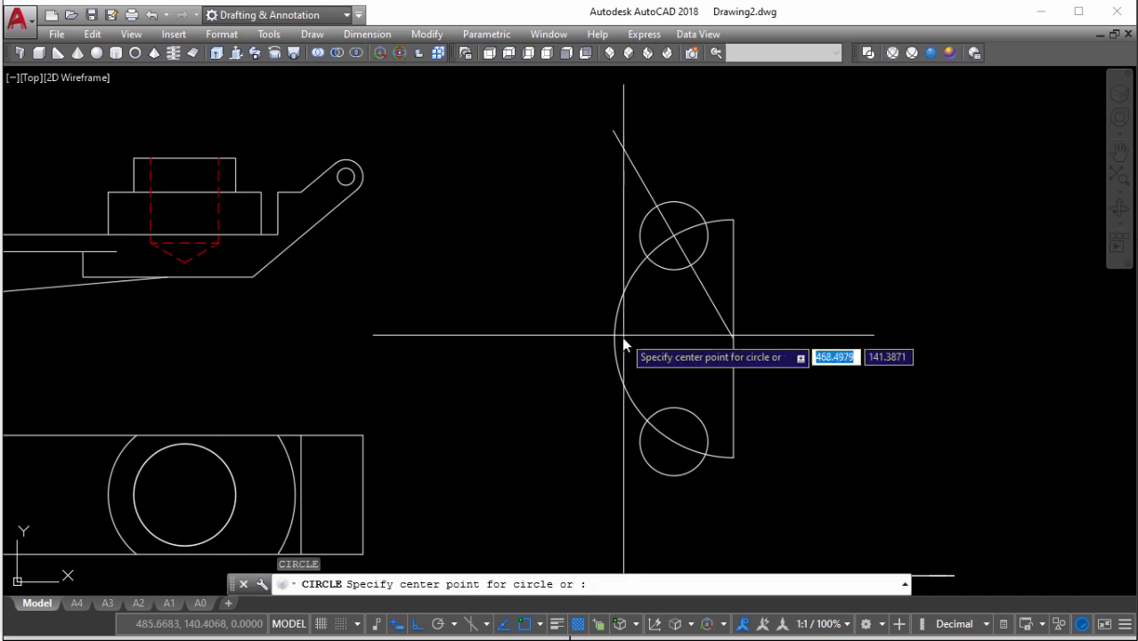
{"action": "left_click", "coordinate": [615, 339]}
{"action": "type", "text": "20"}
{"action": "key", "text": "Return"}
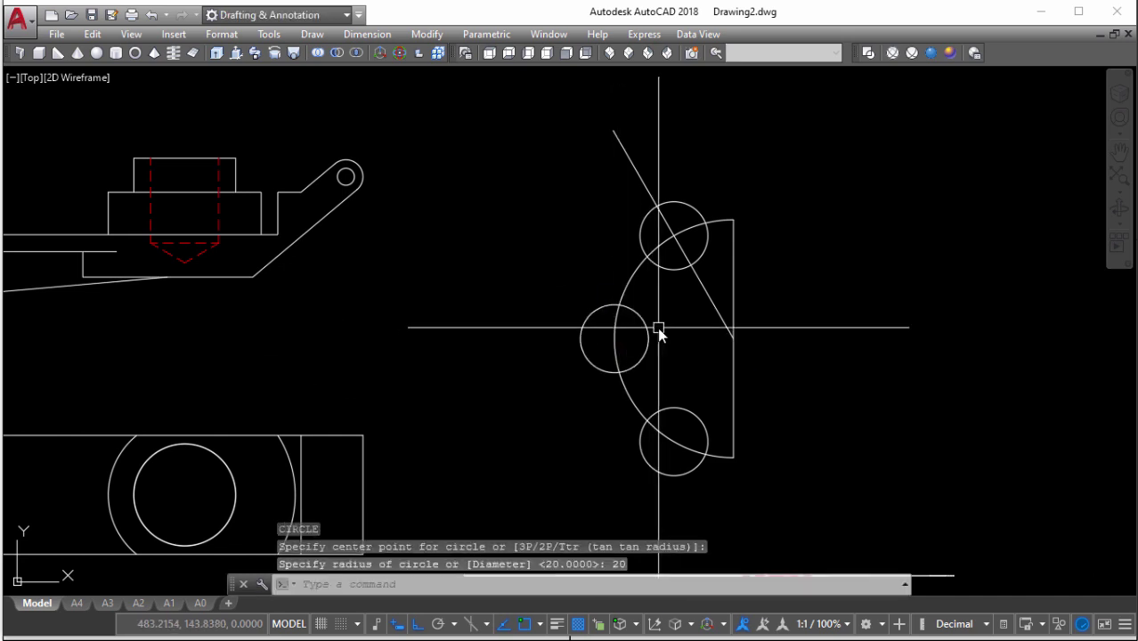
{"action": "middle_click_drag", "start_coordinate": [680, 340], "coordinate": [687, 317]}
{"action": "left_click", "coordinate": [722, 295]}
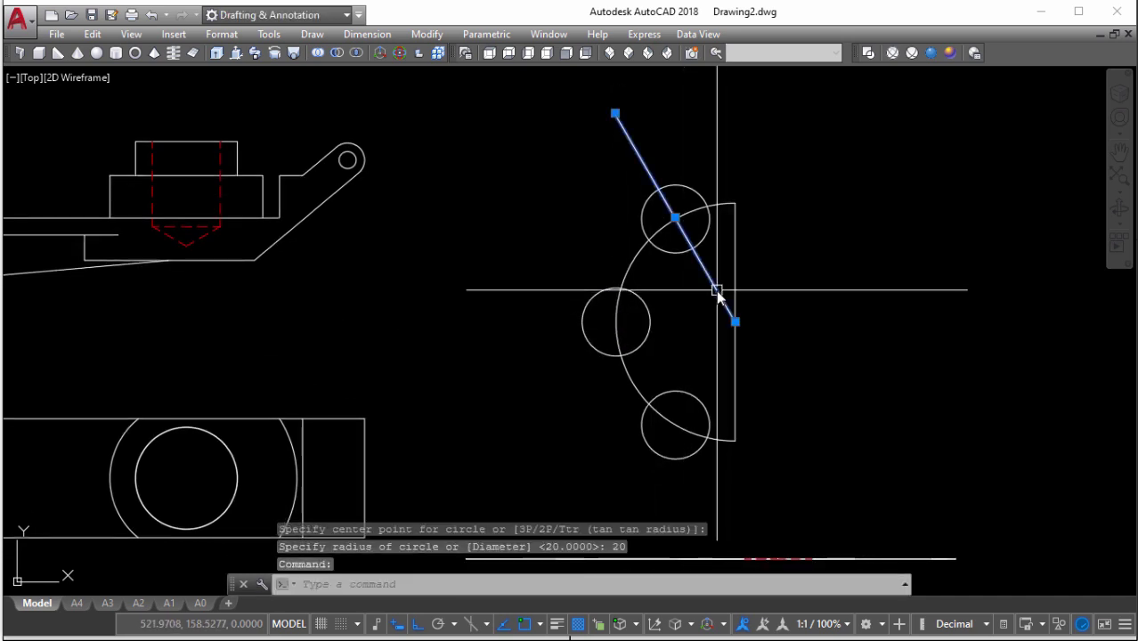
{"action": "key", "text": "Delete"}
Trim the top, left and bottom R20 circles against the arc to cut three notches
{"action": "type", "text": "tr"}
{"action": "key", "text": "Return"}
{"action": "key", "text": "Return"}
{"action": "key", "text": "Return"}
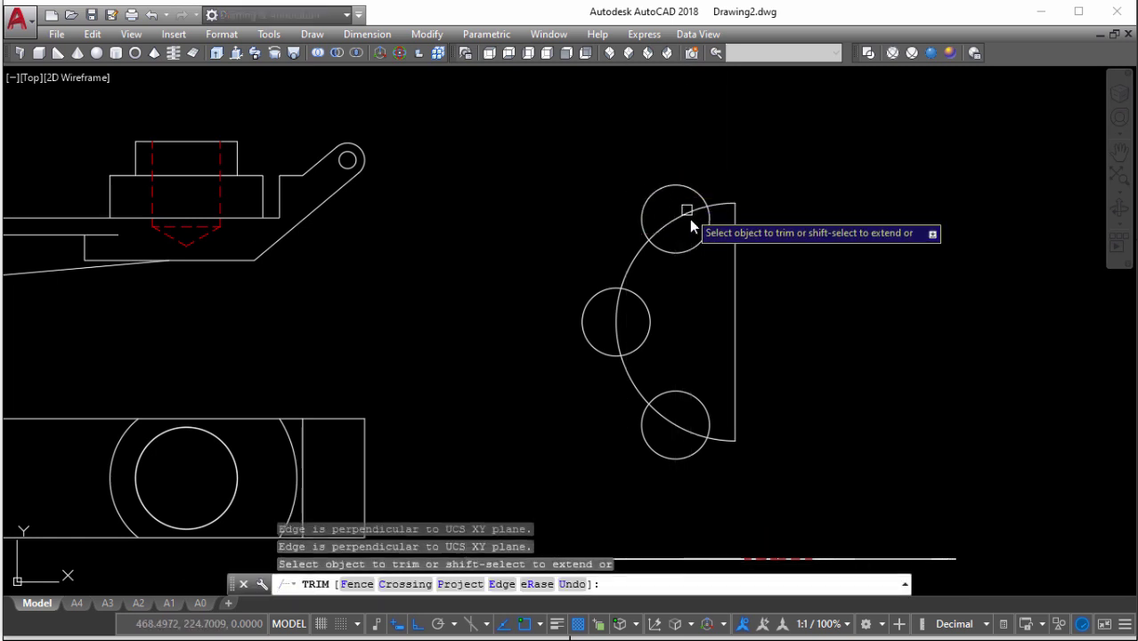
{"action": "key", "text": "Escape"}
{"action": "type", "text": "tr"}
{"action": "key", "text": "Return"}
{"action": "left_click", "coordinate": [801, 410]}
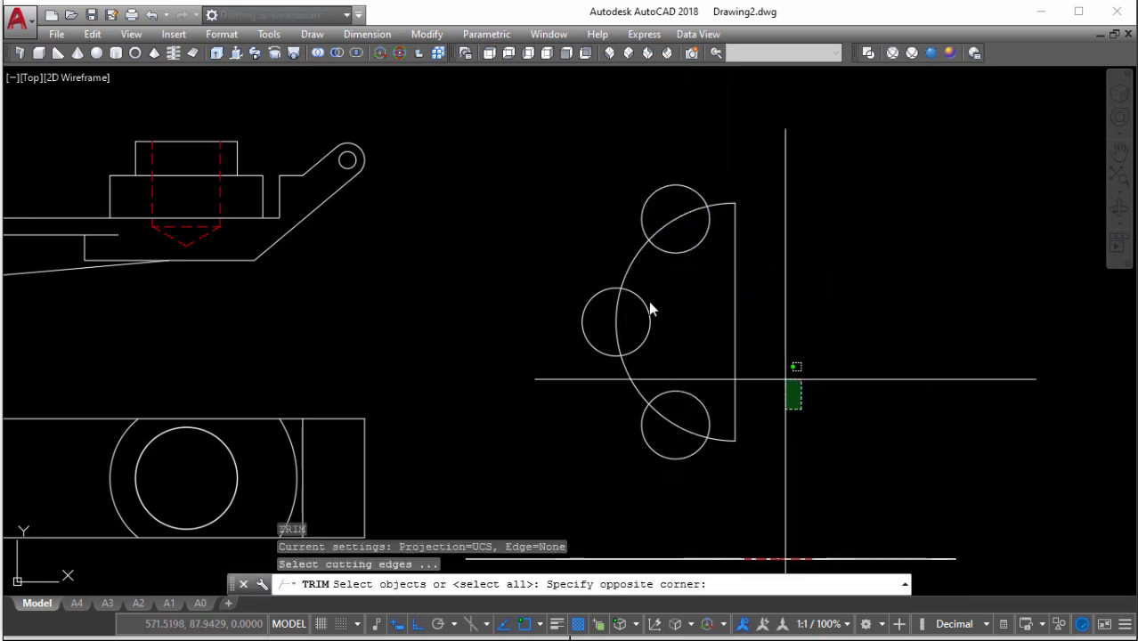
{"action": "left_click", "coordinate": [649, 301]}
{"action": "key", "text": "Return"}
{"action": "left_click", "coordinate": [658, 198]}
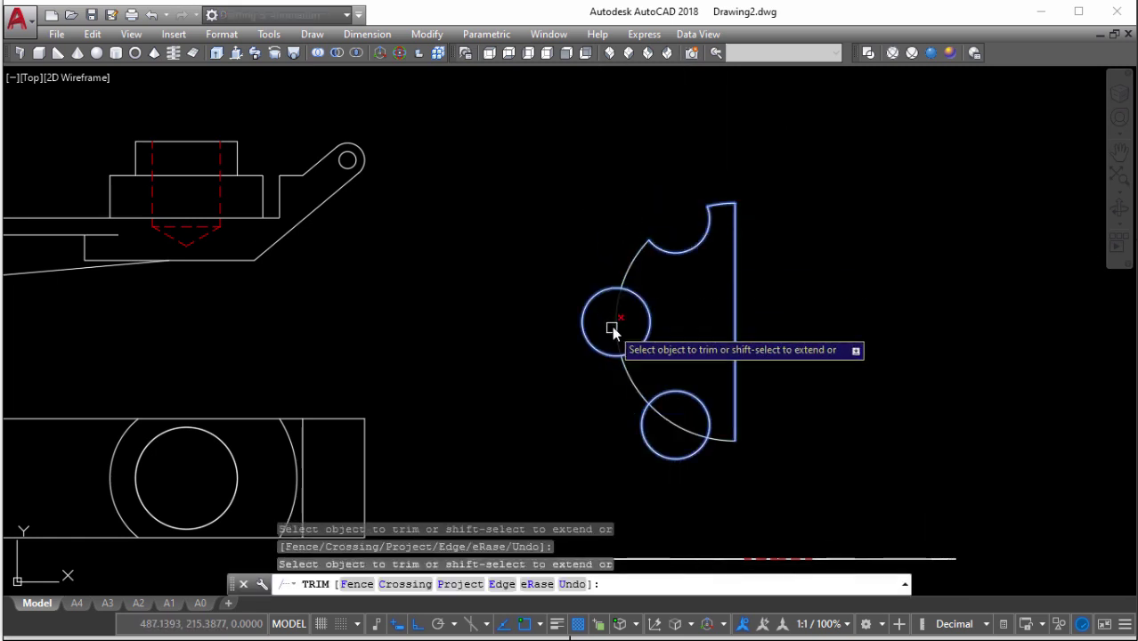
{"action": "left_click", "coordinate": [589, 325]}
{"action": "left_click", "coordinate": [665, 428]}
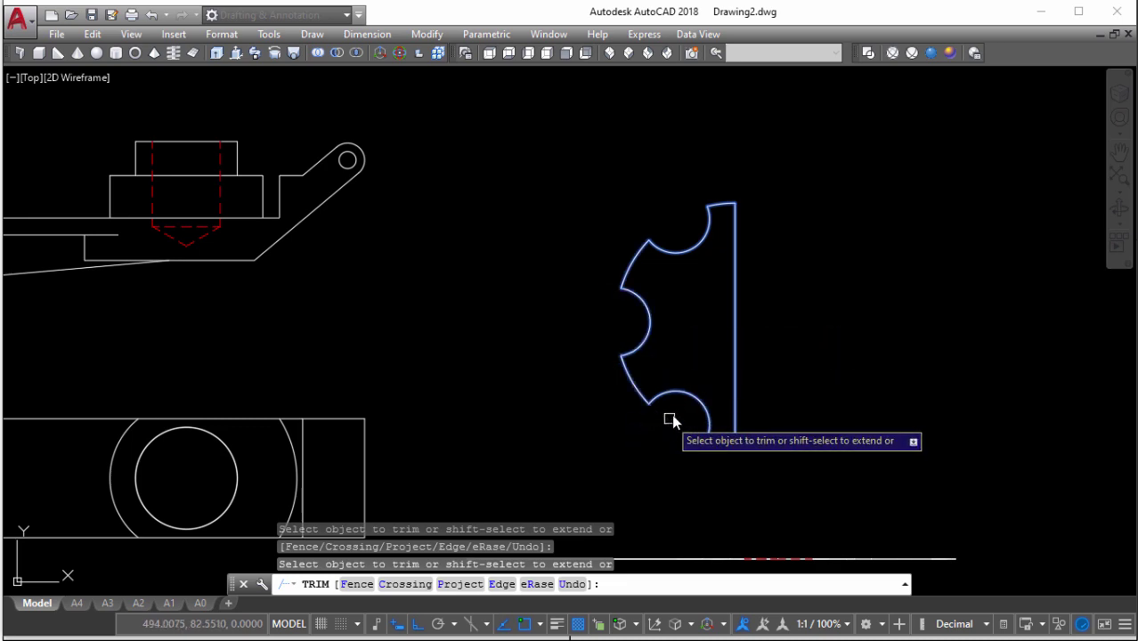
{"action": "key", "text": "Escape"}
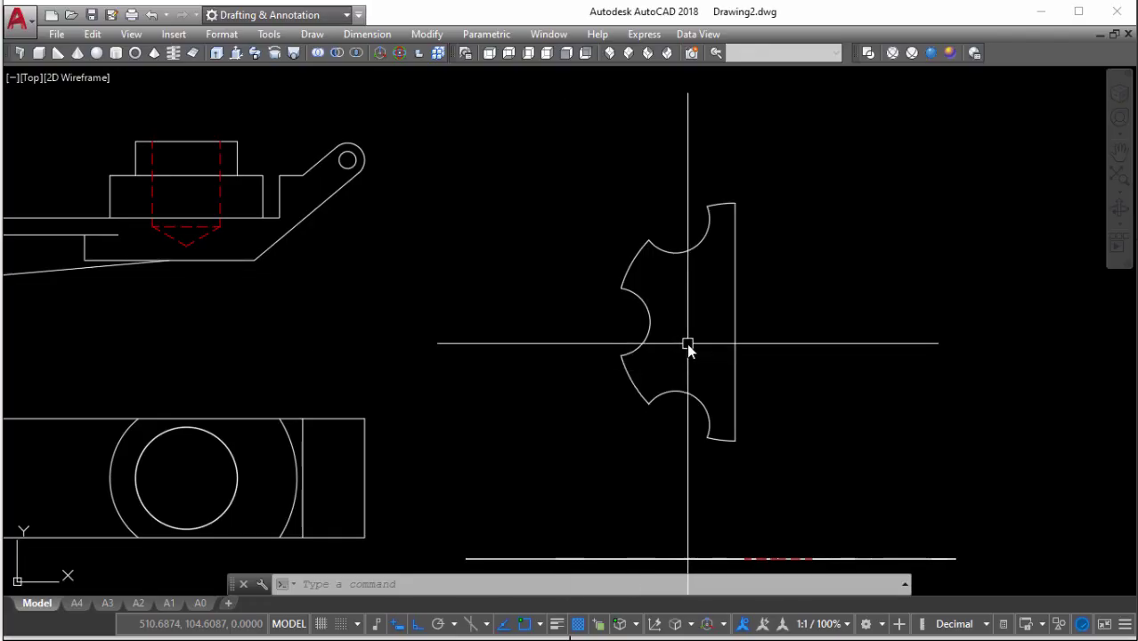
Draw a radius-40 pitch circle centred on the flange's straight edge
{"action": "type", "text": "c"}
{"action": "key", "text": "Return"}
{"action": "left_click", "coordinate": [736, 321]}
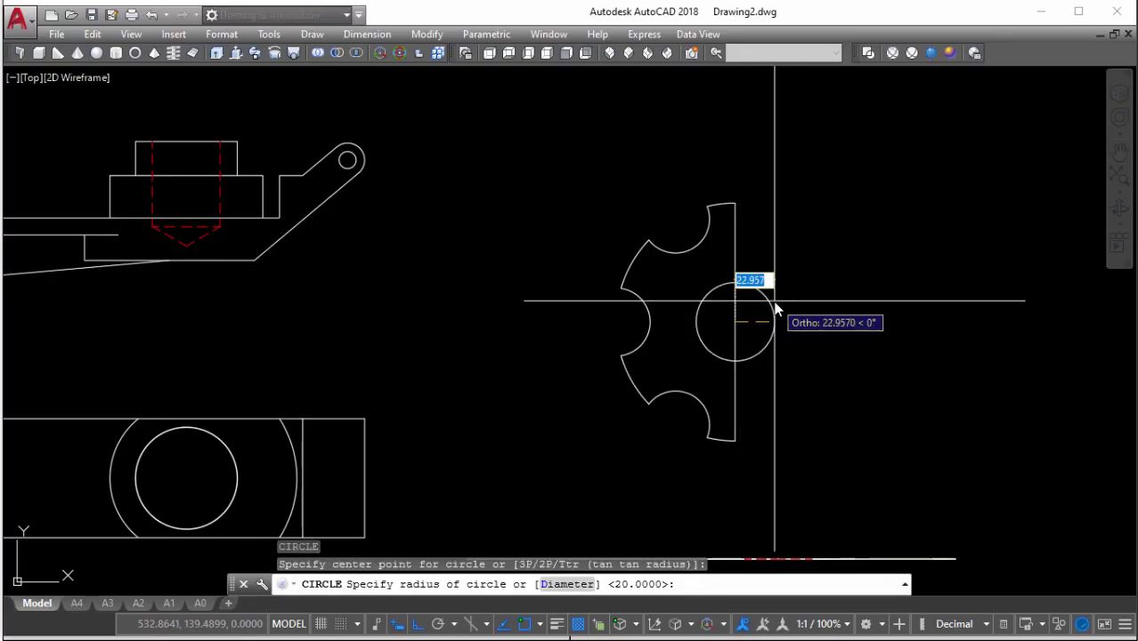
{"action": "type", "text": "40"}
{"action": "key", "text": "Return"}
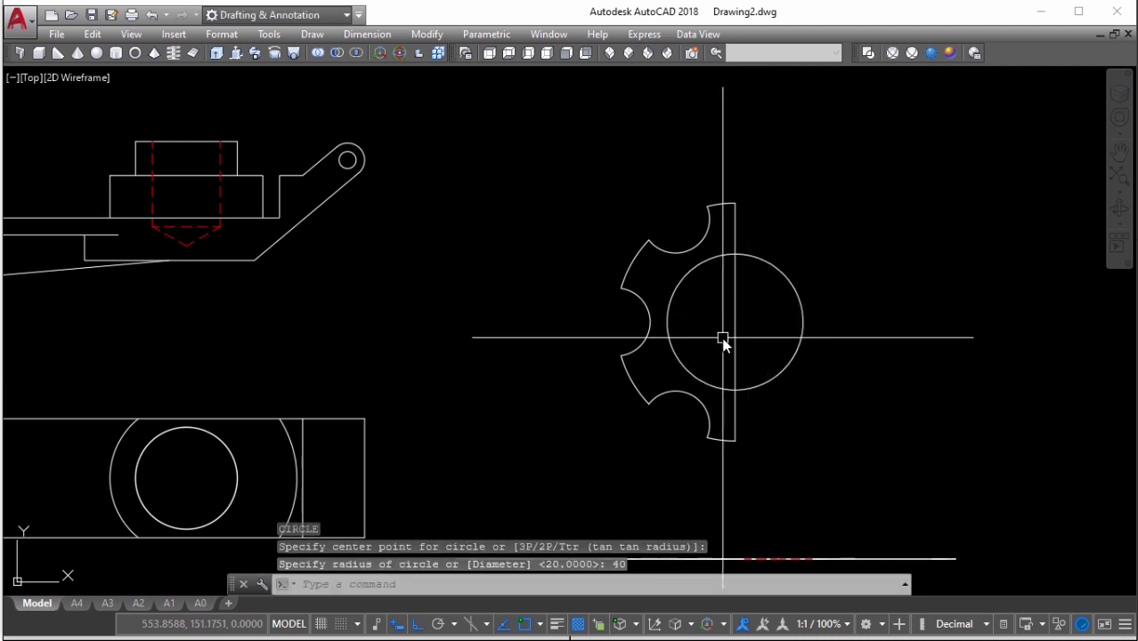
Draw a vertical line up from the circle centre and rotate it 30° about that centre
{"action": "type", "text": "l"}
{"action": "key", "text": "Return"}
{"action": "left_click", "coordinate": [732, 321]}
{"action": "left_click", "coordinate": [736, 132]}
{"action": "key", "text": "Return"}
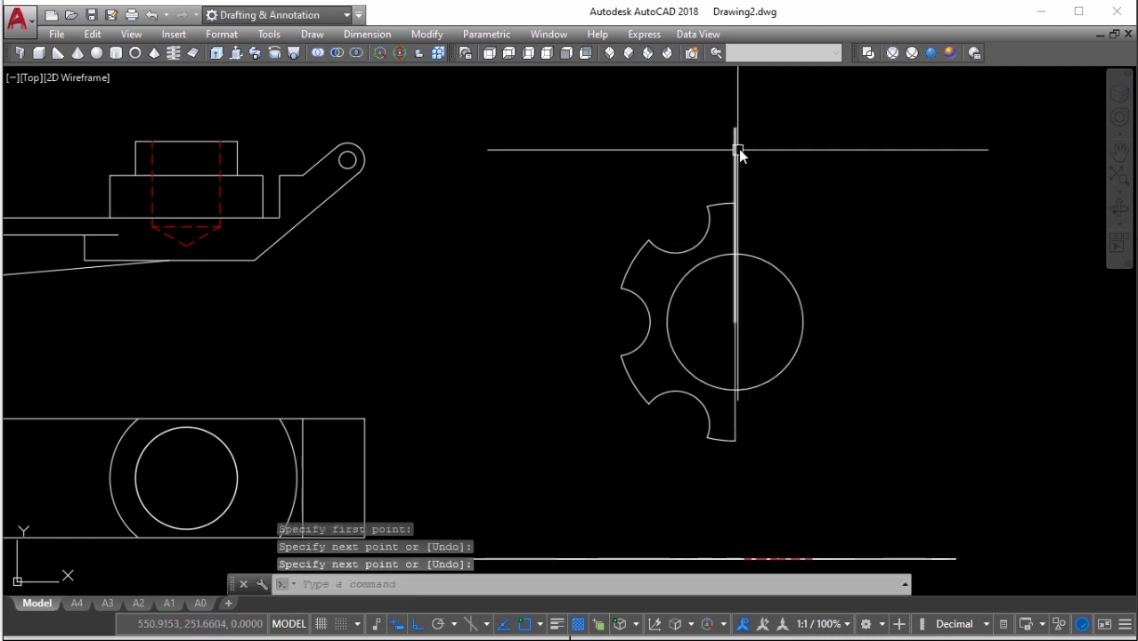
{"action": "left_click", "coordinate": [737, 149]}
{"action": "type", "text": "ro"}
{"action": "key", "text": "Return"}
{"action": "left_click", "coordinate": [736, 322]}
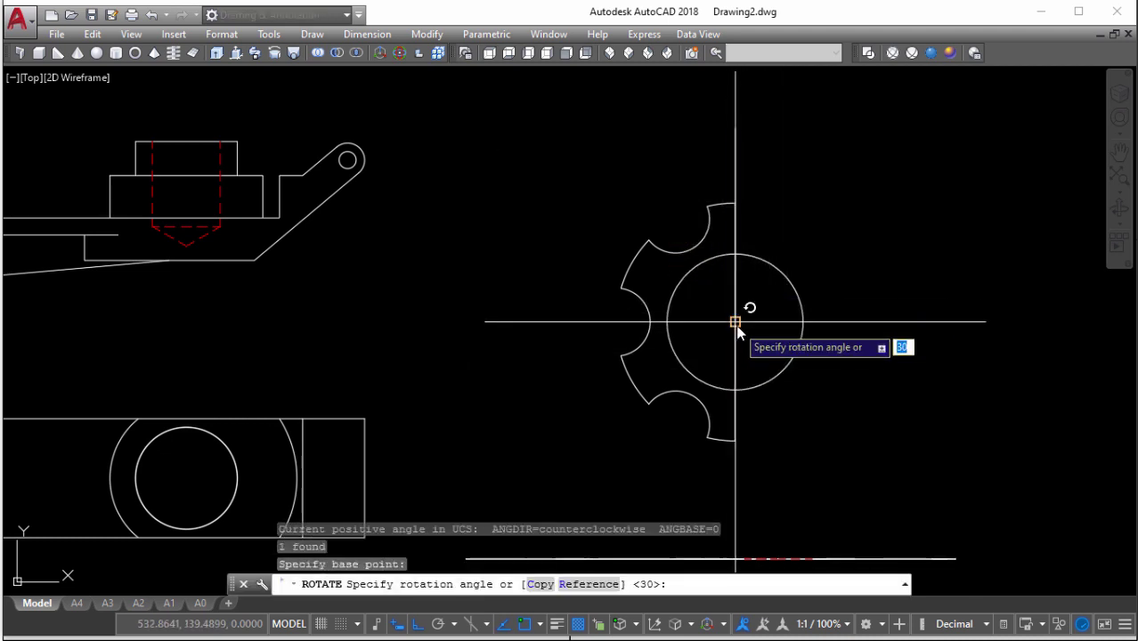
{"action": "key", "text": "Return"}
{"action": "key", "text": "Escape"}
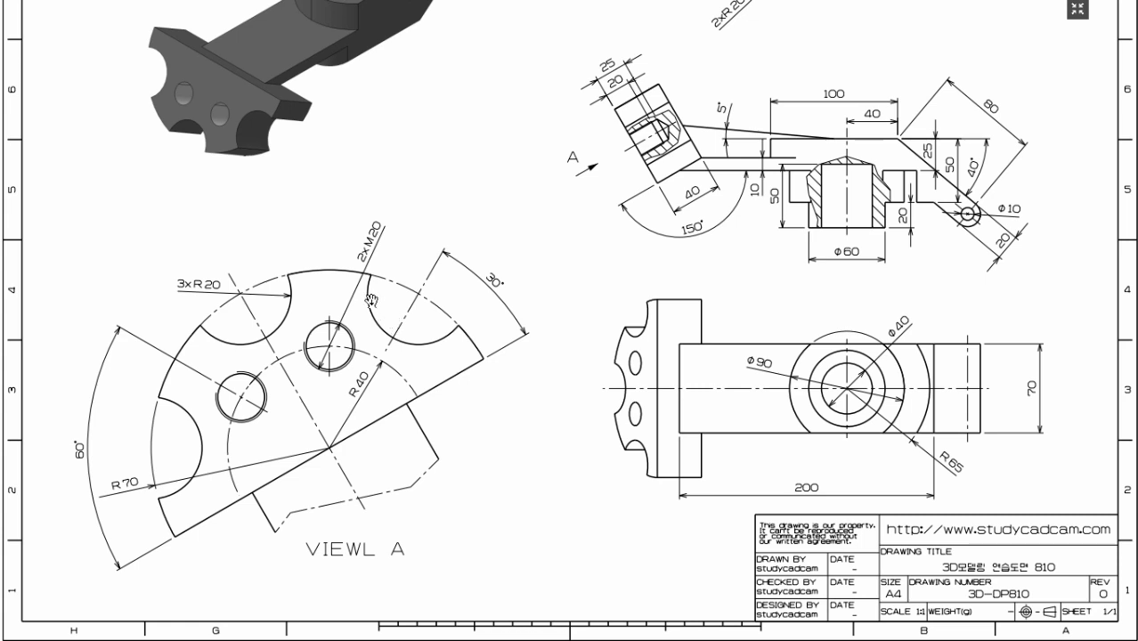
Start a new circle centred at the intersection of the rotated line and pitch circle
{"action": "key", "text": "alt+Tab"}
{"action": "scroll", "coordinate": [636, 320], "scroll_direction": "up", "scroll_amount": 1}
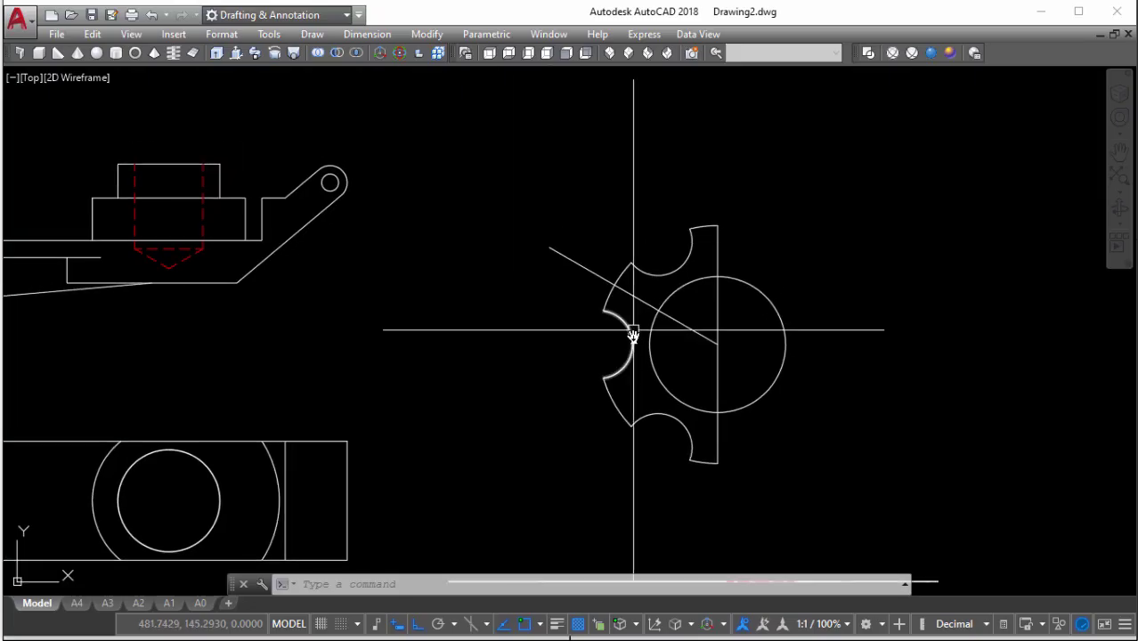
{"action": "scroll", "coordinate": [659, 303], "scroll_direction": "up", "scroll_amount": 3}
{"action": "type", "text": "c"}
{"action": "key", "text": "Return"}
{"action": "left_click", "coordinate": [660, 303]}
Draw a 17.5-diameter hole at the line and pitch-circle intersection, redoing a mistaken 1.5 circle
{"action": "type", "text": "d"}
{"action": "key", "text": "Return"}
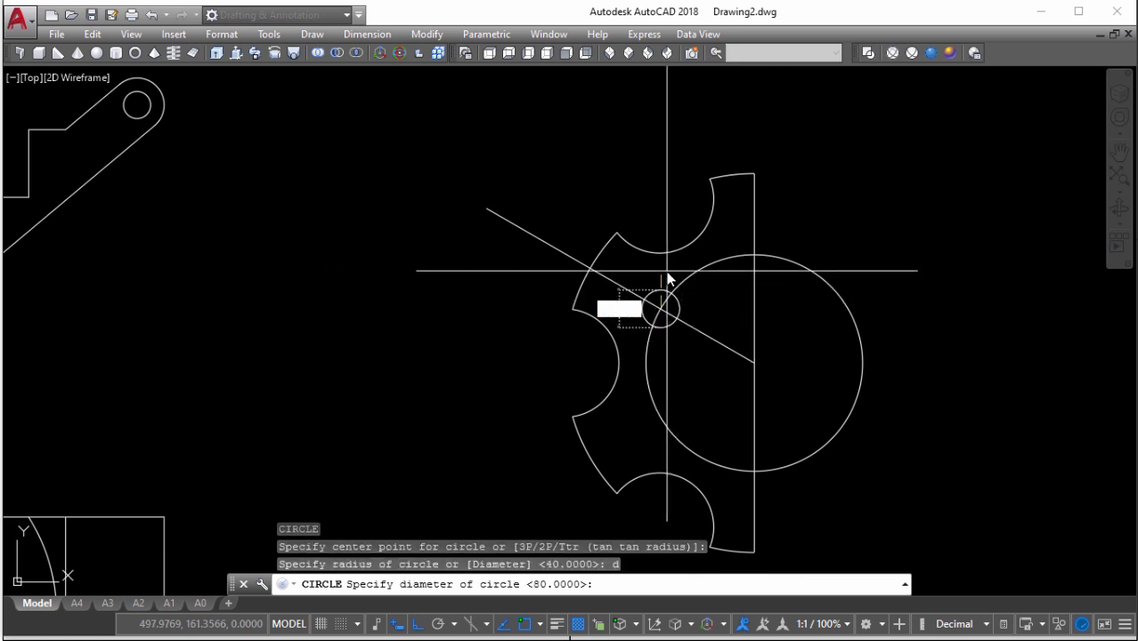
{"action": "type", "text": "1.5"}
{"action": "key", "text": "Return"}
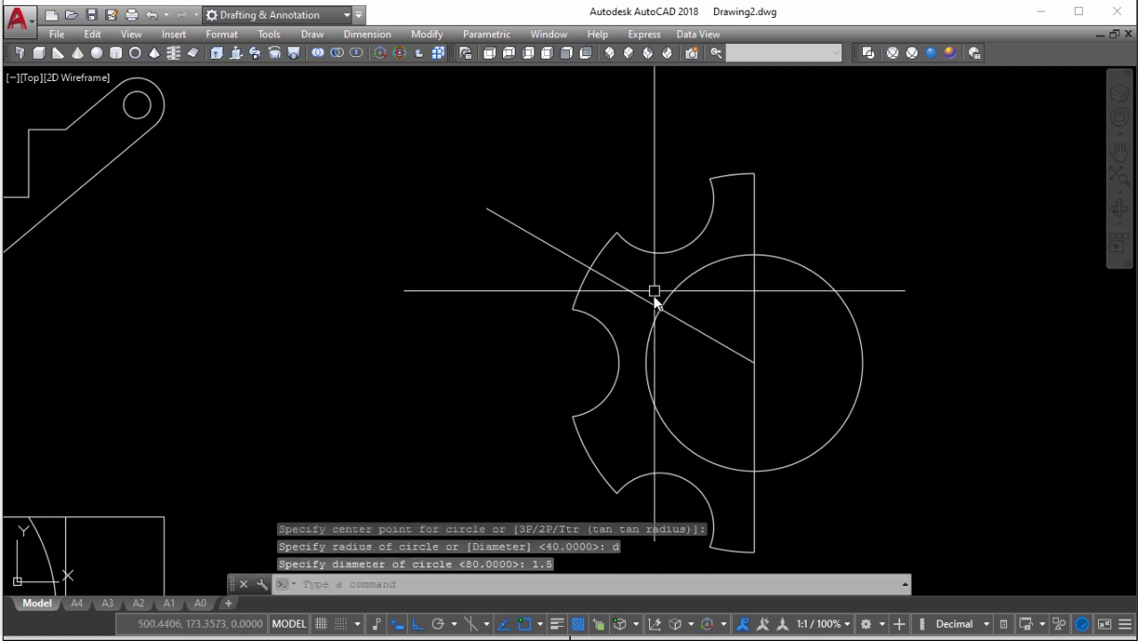
{"action": "scroll", "coordinate": [654, 299], "scroll_direction": "up", "scroll_amount": 4}
{"action": "left_click", "coordinate": [651, 303]}
{"action": "key", "text": "Return"}
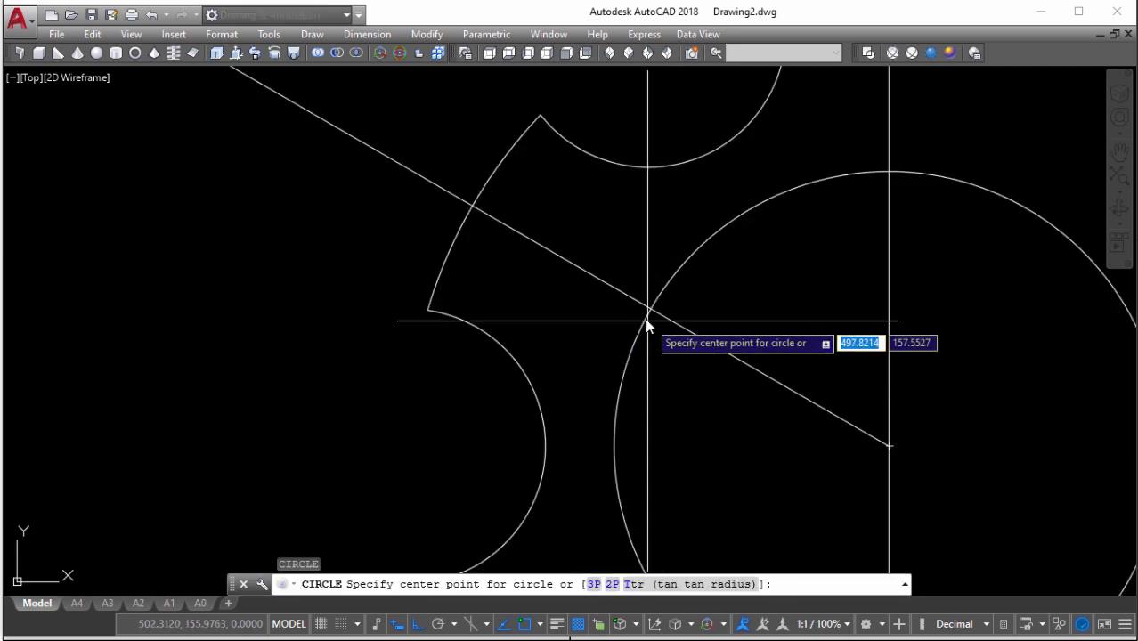
{"action": "left_click", "coordinate": [651, 309]}
{"action": "type", "text": "d"}
{"action": "key", "text": "Return"}
{"action": "type", "text": "17.5"}
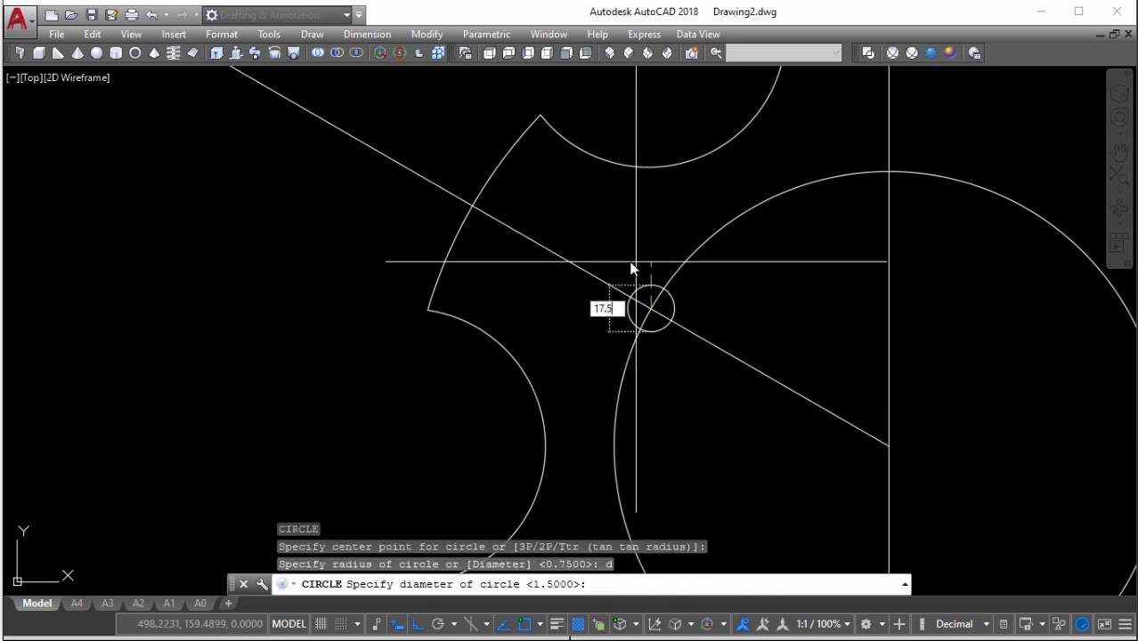
{"action": "key", "text": "Return"}
Erase the angled construction line and the pitch circle
{"action": "scroll", "coordinate": [631, 268], "scroll_direction": "down", "scroll_amount": 2}
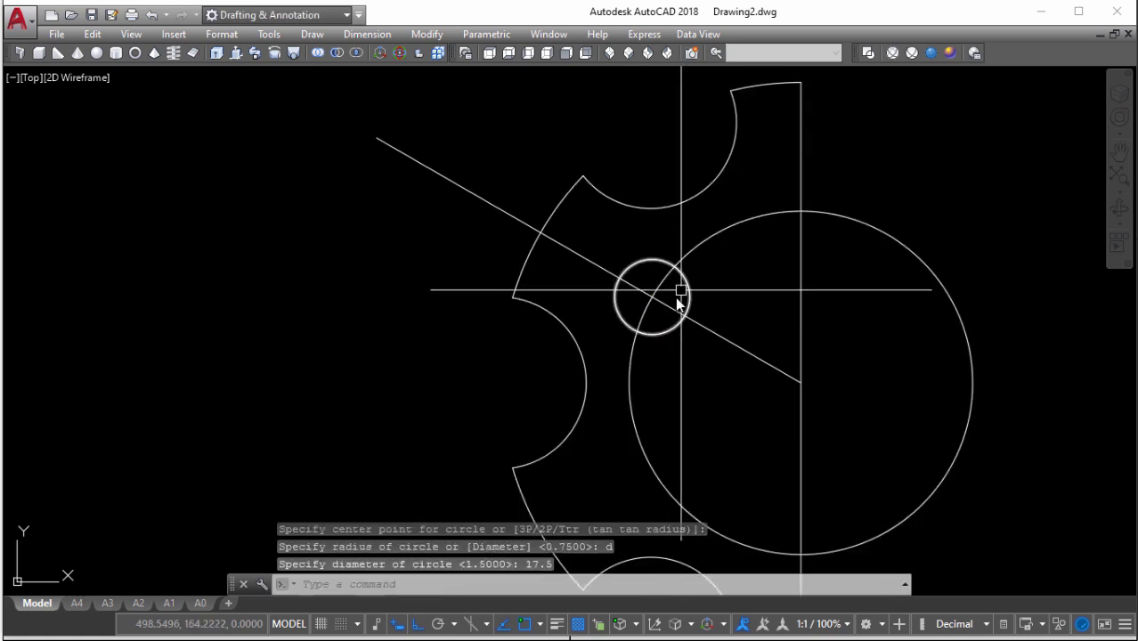
{"action": "left_click", "coordinate": [670, 287]}
{"action": "type", "text": "e"}
{"action": "key", "text": "Return"}
Mirror the hole about the flange centreline, keeping the original
{"action": "left_click", "coordinate": [694, 287]}
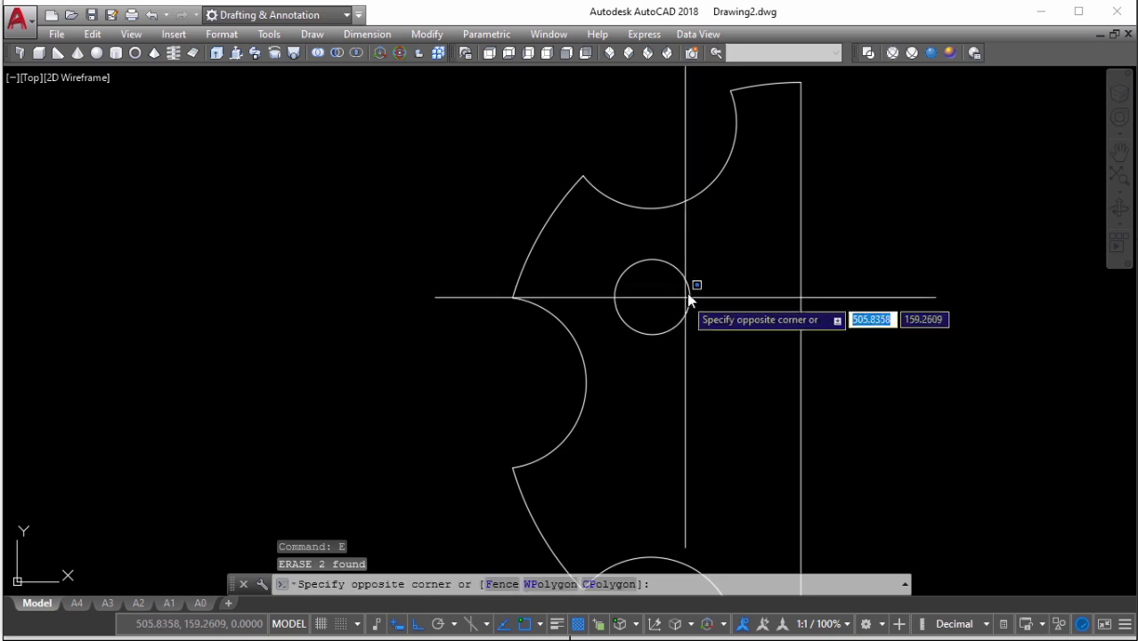
{"action": "left_click", "coordinate": [682, 267]}
{"action": "scroll", "coordinate": [723, 328], "scroll_direction": "down", "scroll_amount": 5}
{"action": "type", "text": "mi"}
{"action": "key", "text": "Return"}
{"action": "left_click", "coordinate": [744, 338]}
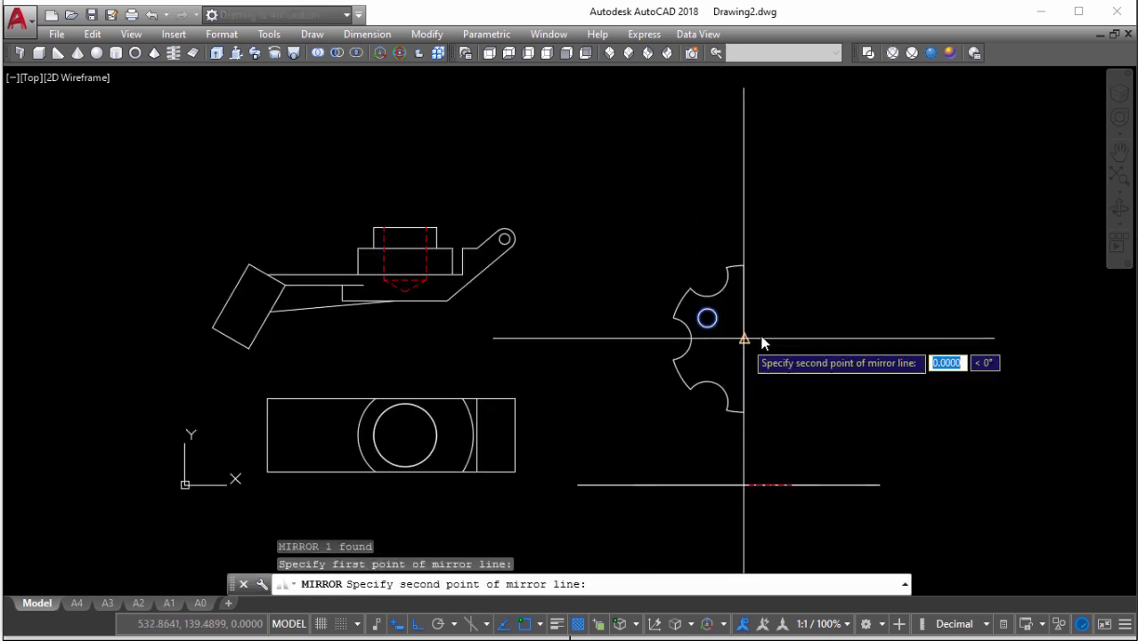
{"action": "left_click", "coordinate": [725, 339]}
{"action": "key", "text": "Return"}
Convert the flange outlines into three regions and switch to Realistic shading
{"action": "middle_click_drag", "start_coordinate": [736, 344], "coordinate": [710, 332]}
{"action": "scroll", "coordinate": [709, 328], "scroll_direction": "up", "scroll_amount": 4}
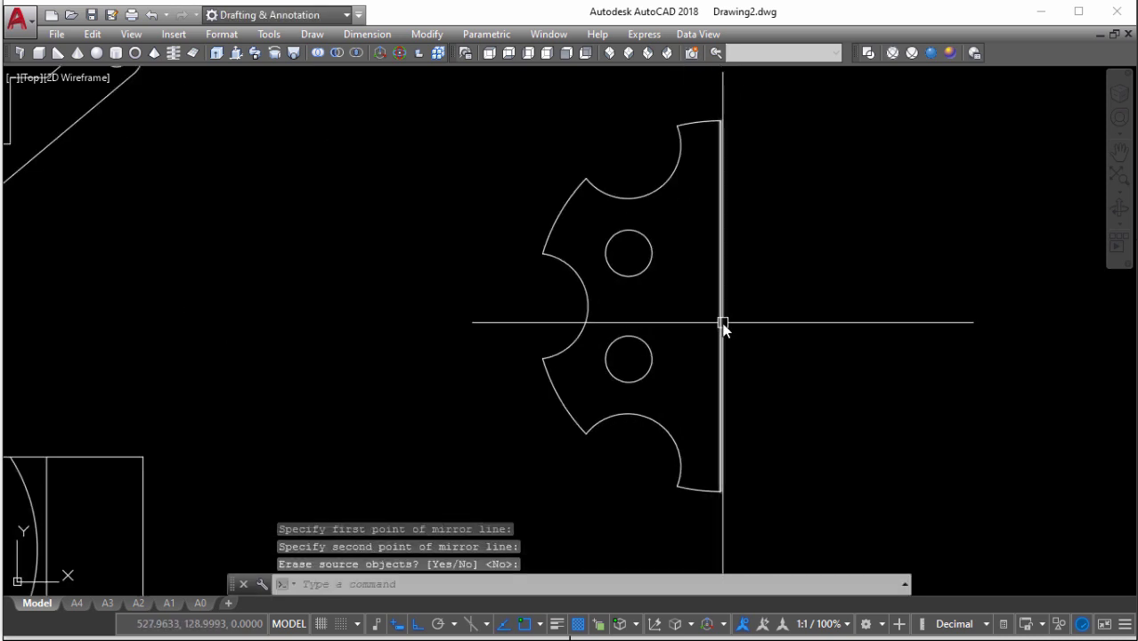
{"action": "type", "text": "reg"}
{"action": "key", "text": "Return"}
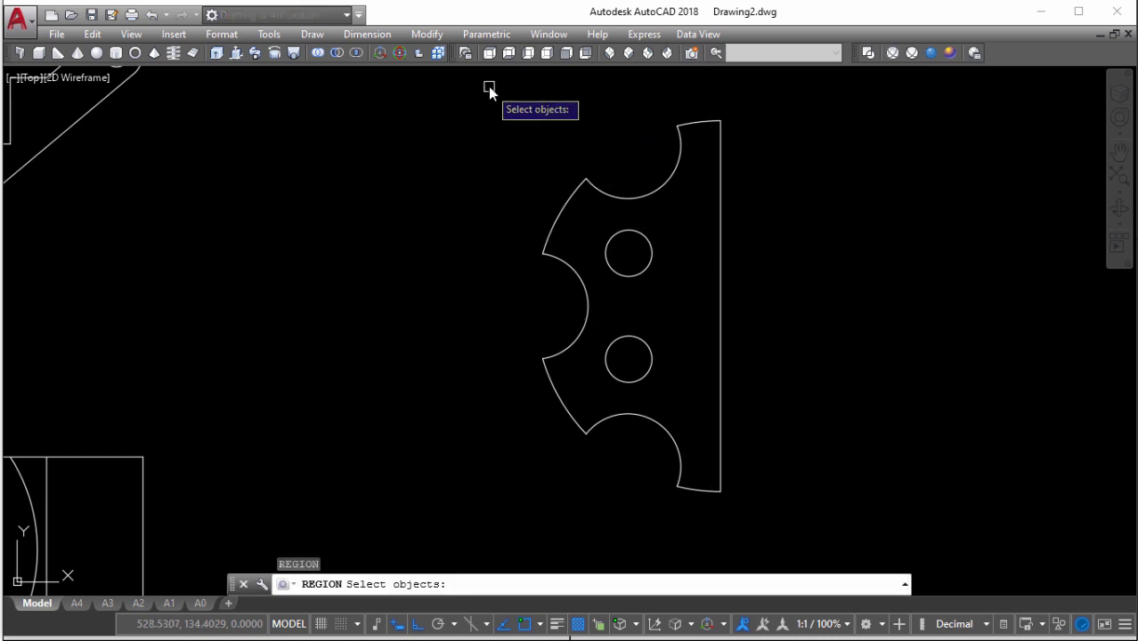
{"action": "left_click", "coordinate": [488, 86]}
{"action": "scroll", "coordinate": [813, 344], "scroll_direction": "down", "scroll_amount": 2}
{"action": "left_click", "coordinate": [812, 345]}
{"action": "key", "text": "Return"}
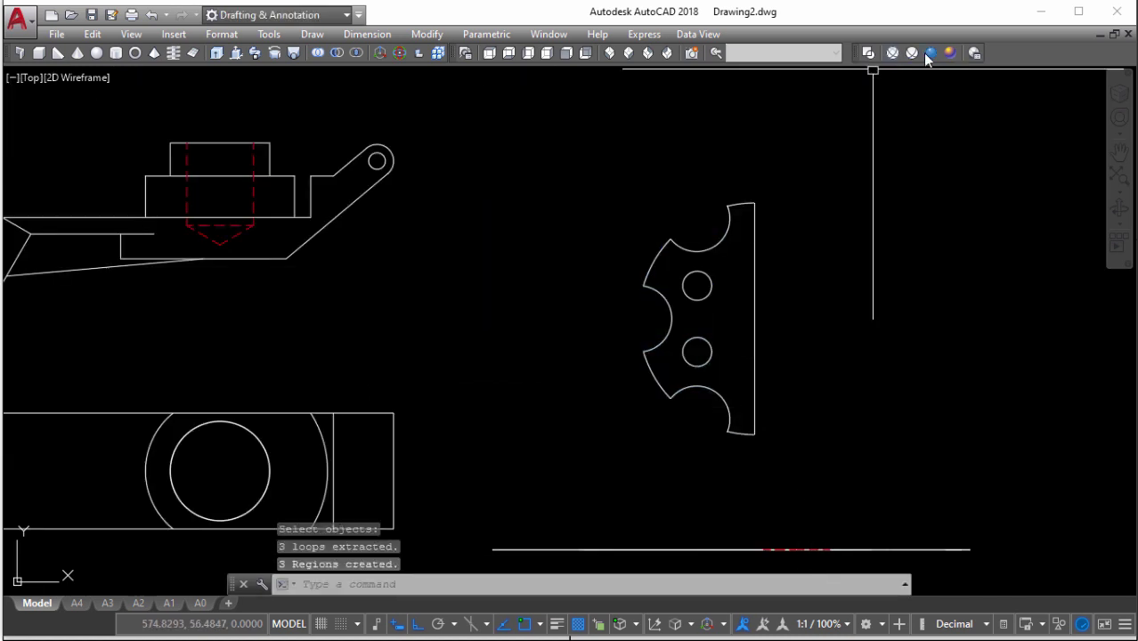
{"action": "left_click", "coordinate": [931, 53]}
Orbit into a 3D view and window-select the three flange regions
{"action": "scroll", "coordinate": [810, 307], "scroll_direction": "down", "scroll_amount": 4}
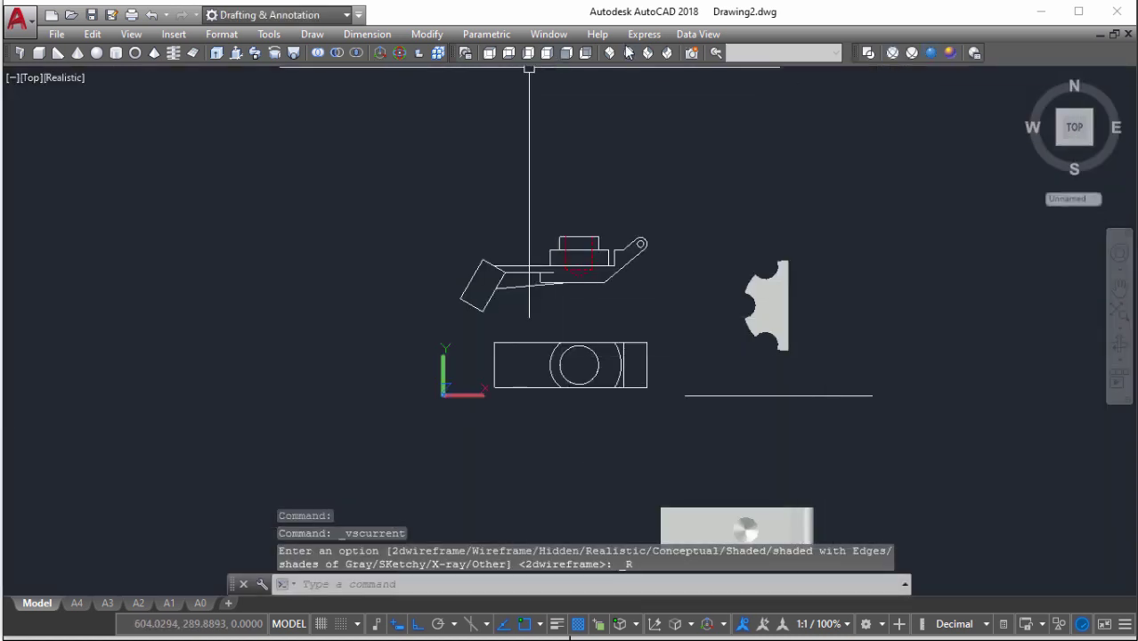
{"action": "mouse_move", "coordinate": [709, 209]}
{"action": "middle_mouse_down", "text": "shift"}
{"action": "mouse_move", "coordinate": [834, 147]}
{"action": "mouse_move", "coordinate": [795, 318]}
{"action": "middle_mouse_up", "text": "shift"}
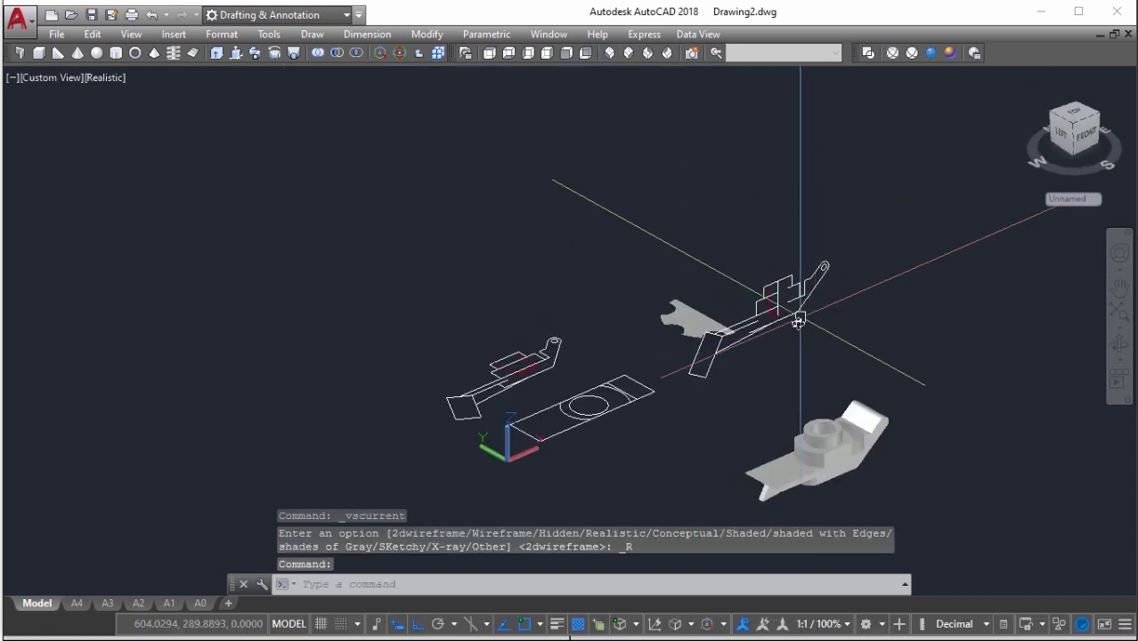
{"action": "left_click", "coordinate": [639, 326]}
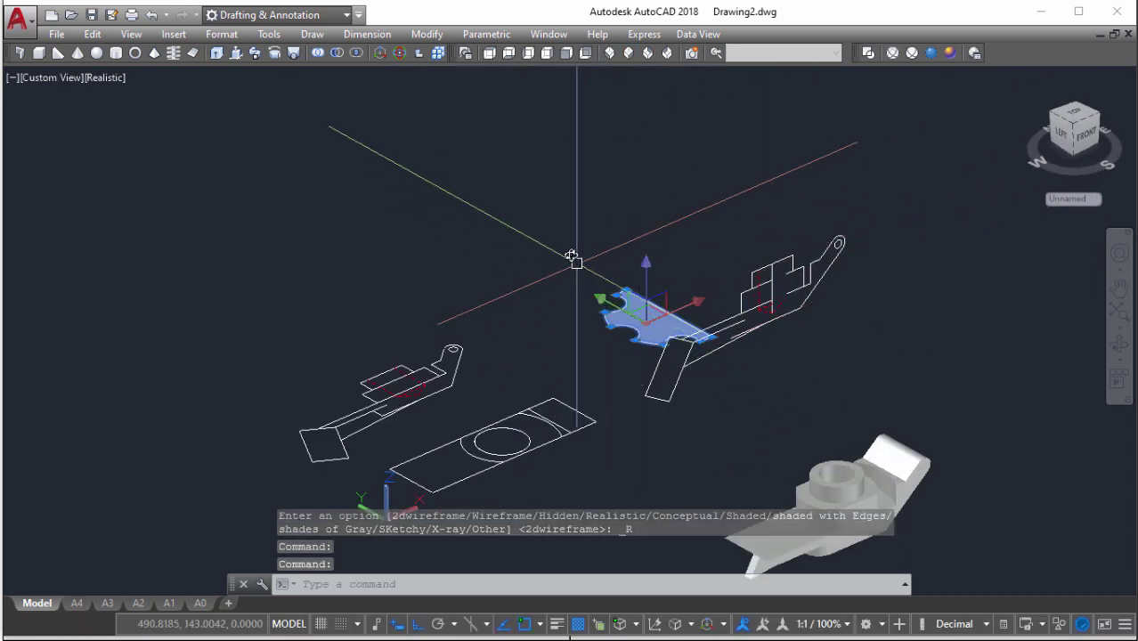
{"action": "left_click", "coordinate": [575, 251]}
{"action": "middle_click_drag", "start_coordinate": [673, 318], "coordinate": [671, 295], "text": "shift"}
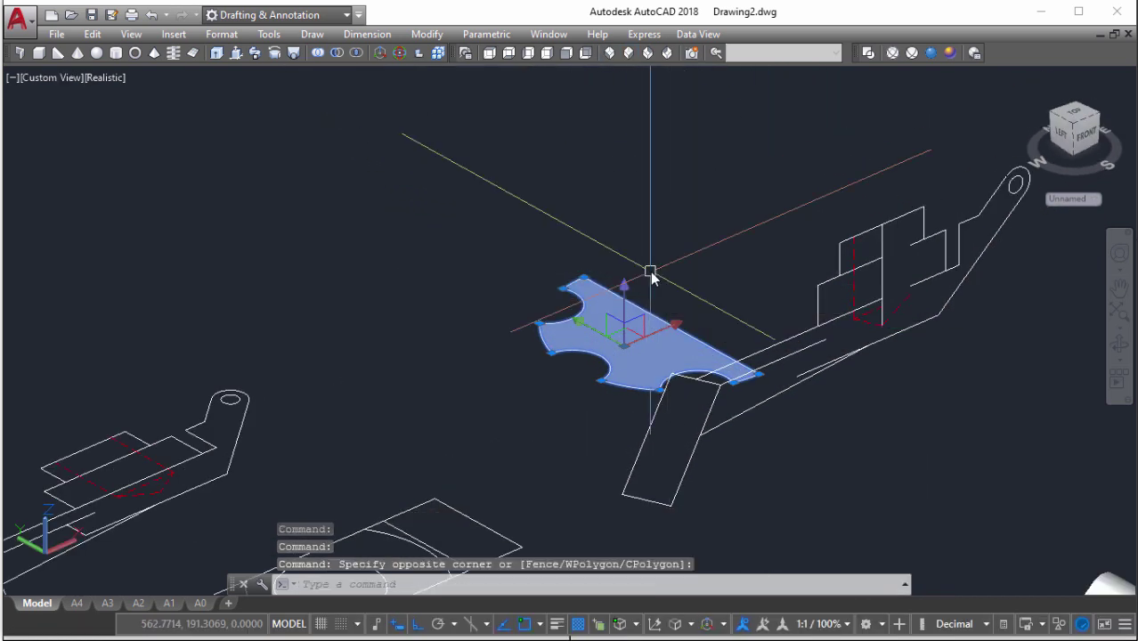
{"action": "left_click", "coordinate": [470, 194]}
{"action": "left_click", "coordinate": [788, 420]}
{"action": "middle_click_drag", "start_coordinate": [787, 419], "coordinate": [757, 280], "text": "shift"}
Move the flange regions against the end of the bracket solid and orbit round to the front
{"action": "type", "text": "m"}
{"action": "key", "text": "Return"}
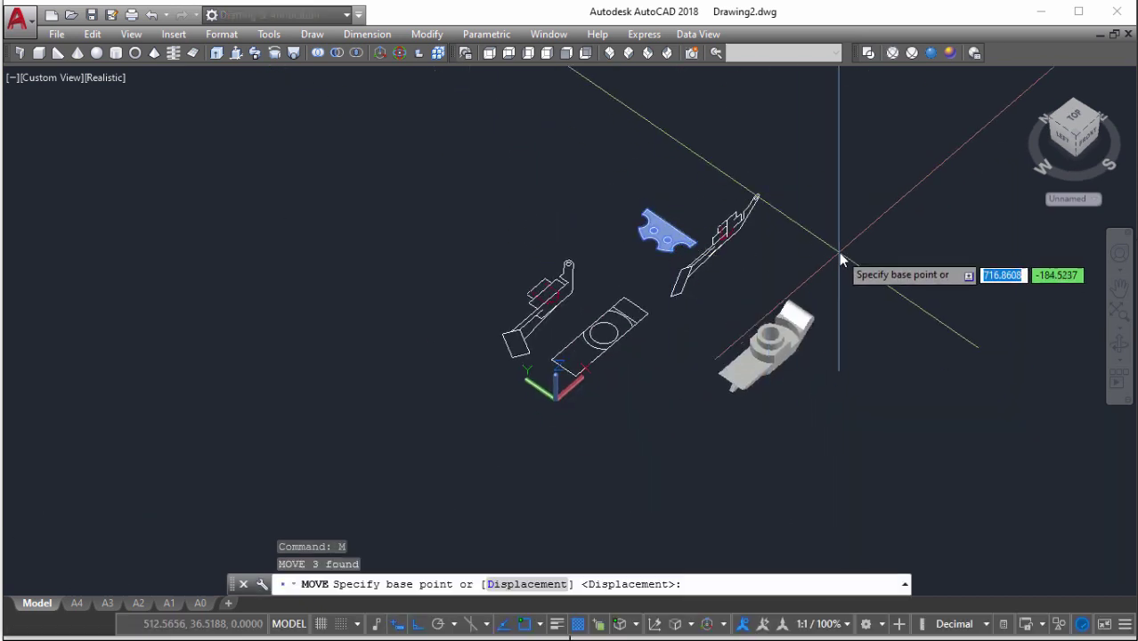
{"action": "left_click", "coordinate": [839, 252]}
{"action": "left_click", "coordinate": [1069, 374]}
{"action": "middle_click_drag", "start_coordinate": [843, 417], "coordinate": [736, 377], "text": "shift"}
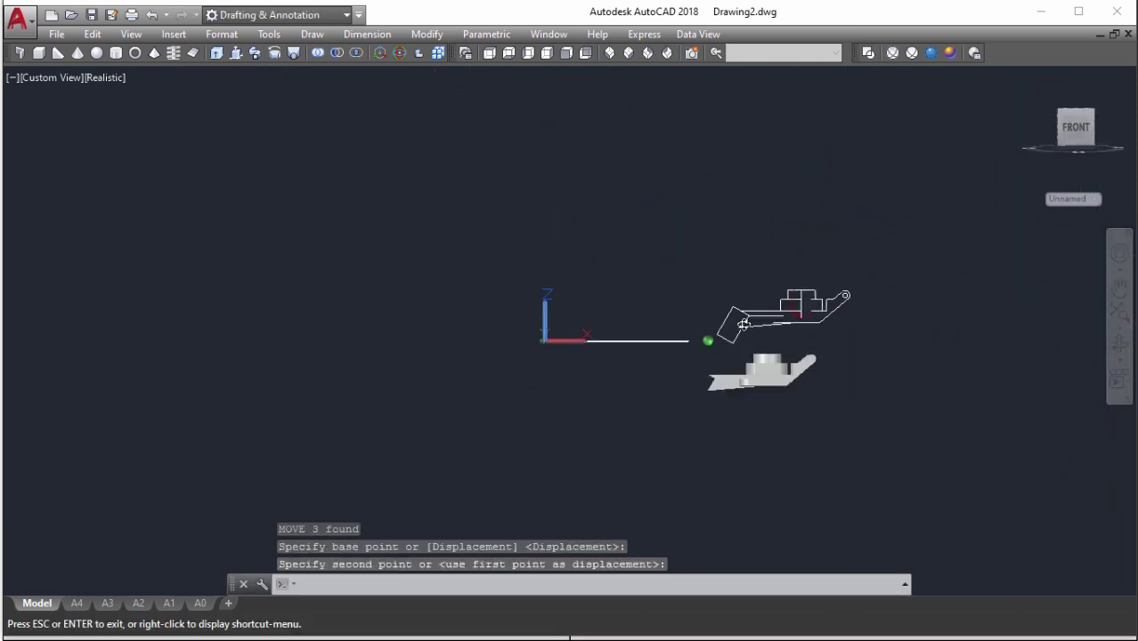
{"action": "scroll", "coordinate": [722, 383], "scroll_direction": "up", "scroll_amount": 3}
{"action": "scroll", "coordinate": [719, 389], "scroll_direction": "up", "scroll_amount": 2}
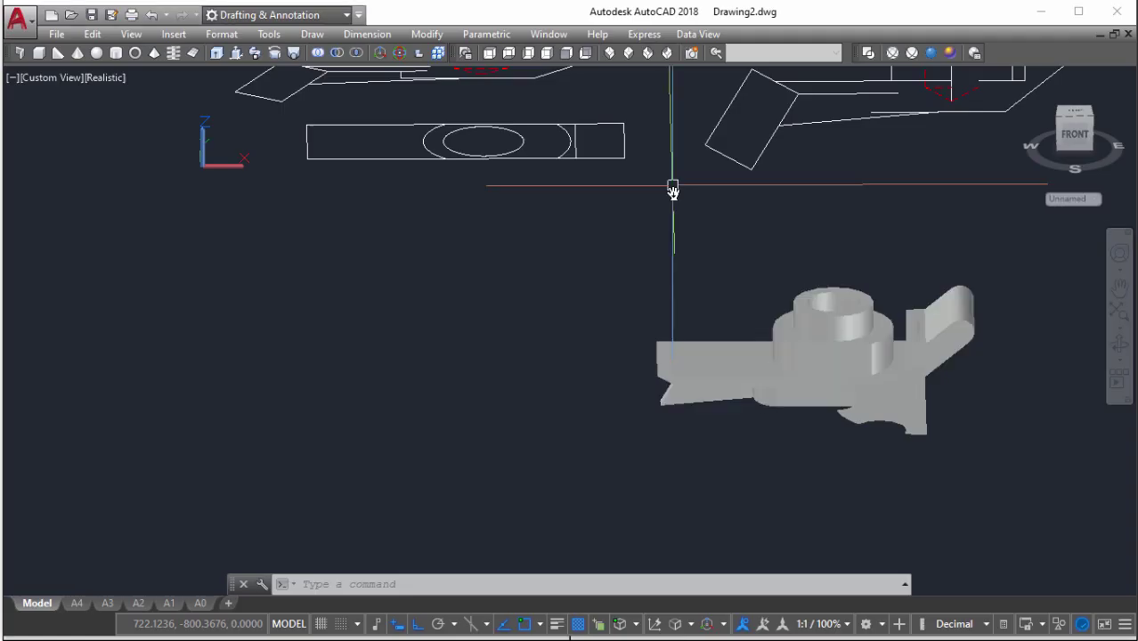
{"action": "scroll", "coordinate": [674, 185], "scroll_direction": "down", "scroll_amount": 3}
Switch to the Front view and add a 120° angular dimension between the arm line and tilted edge
{"action": "middle_click_drag", "start_coordinate": [831, 234], "coordinate": [633, 152]}
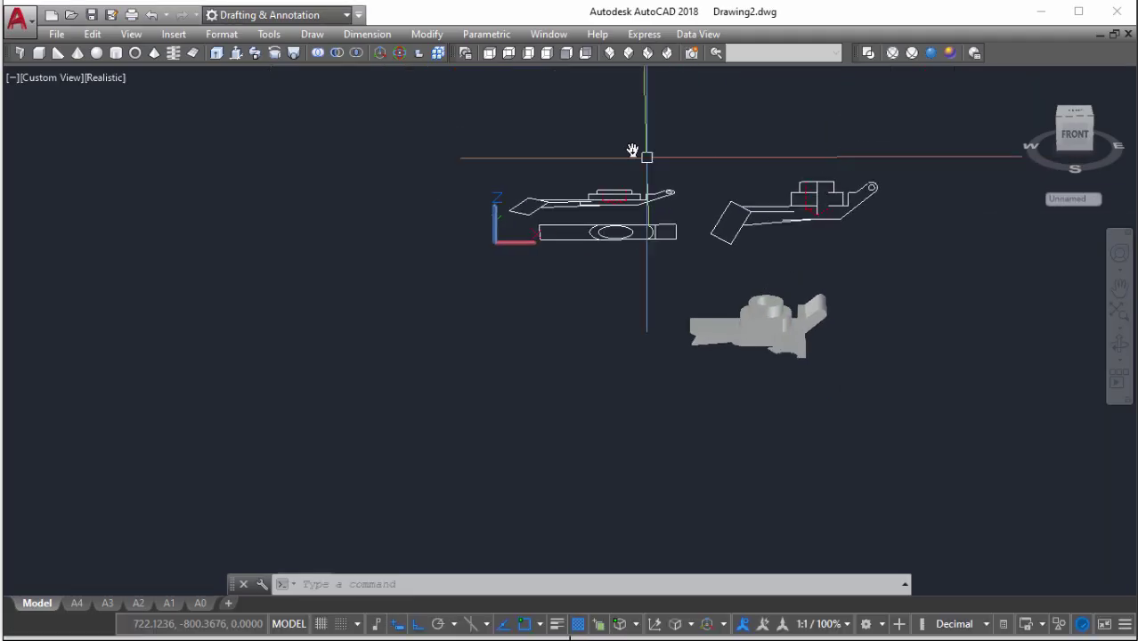
{"action": "left_click", "coordinate": [568, 56]}
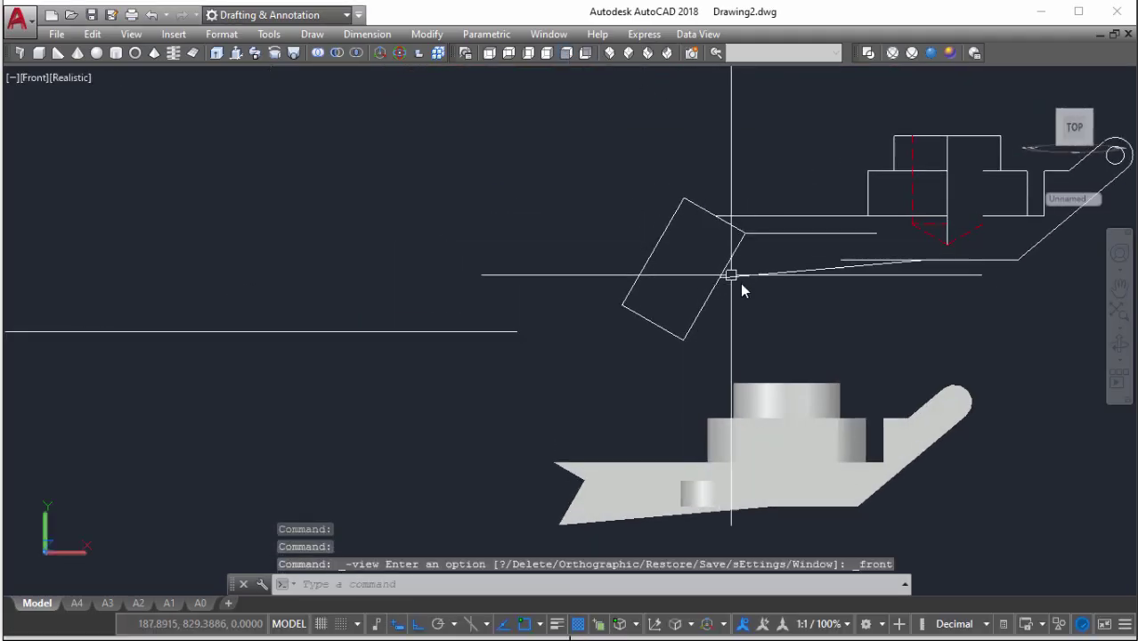
{"action": "scroll", "coordinate": [720, 224], "scroll_direction": "up", "scroll_amount": 2}
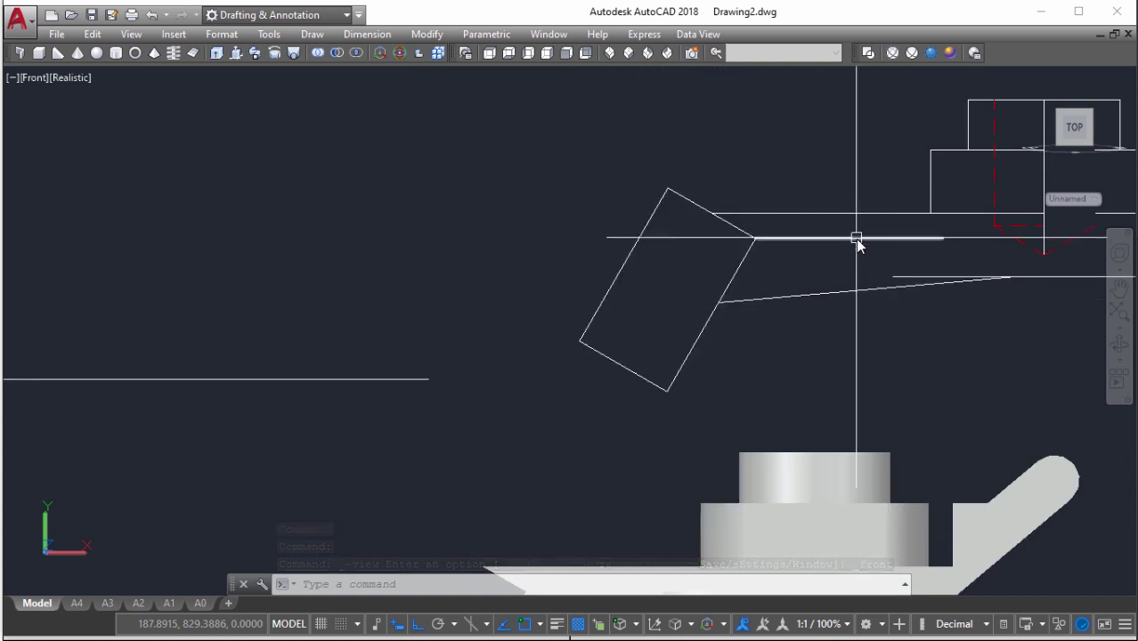
{"action": "type", "text": "dan"}
{"action": "key", "text": "Return"}
{"action": "left_click", "coordinate": [767, 237]}
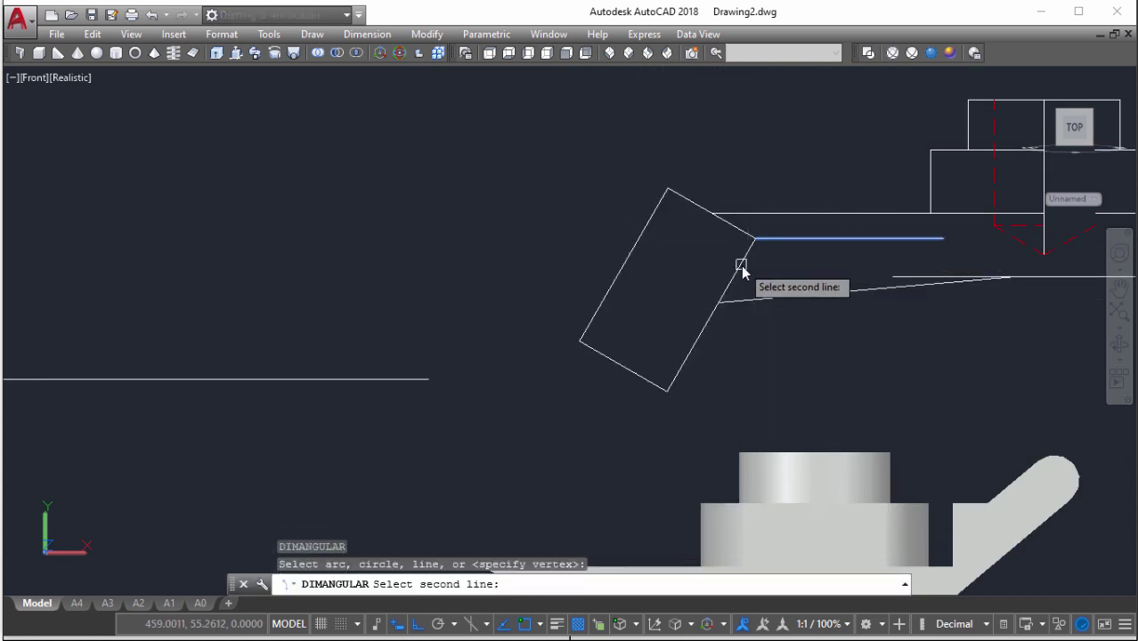
{"action": "left_click", "coordinate": [744, 257]}
{"action": "scroll", "coordinate": [766, 271], "scroll_direction": "up", "scroll_amount": 2}
{"action": "left_click", "coordinate": [774, 280]}
{"action": "scroll", "coordinate": [798, 296], "scroll_direction": "down", "scroll_amount": 2}
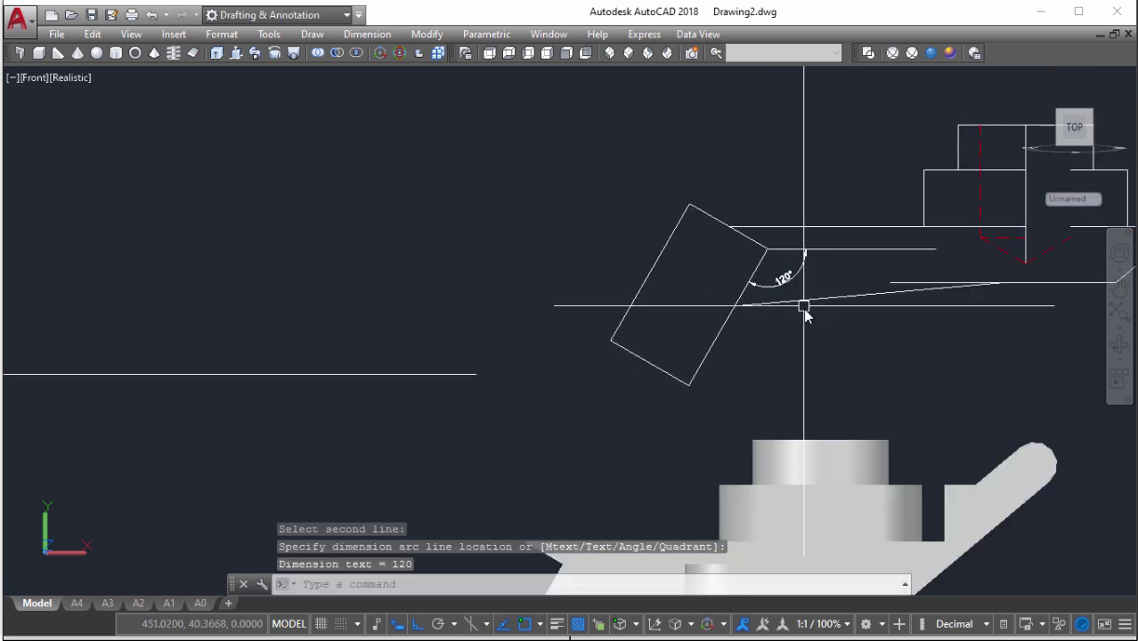
Add a 150° angular dimension between the horizontal line and the rectangle's top edge
{"action": "key", "text": "Return"}
{"action": "left_click", "coordinate": [780, 246]}
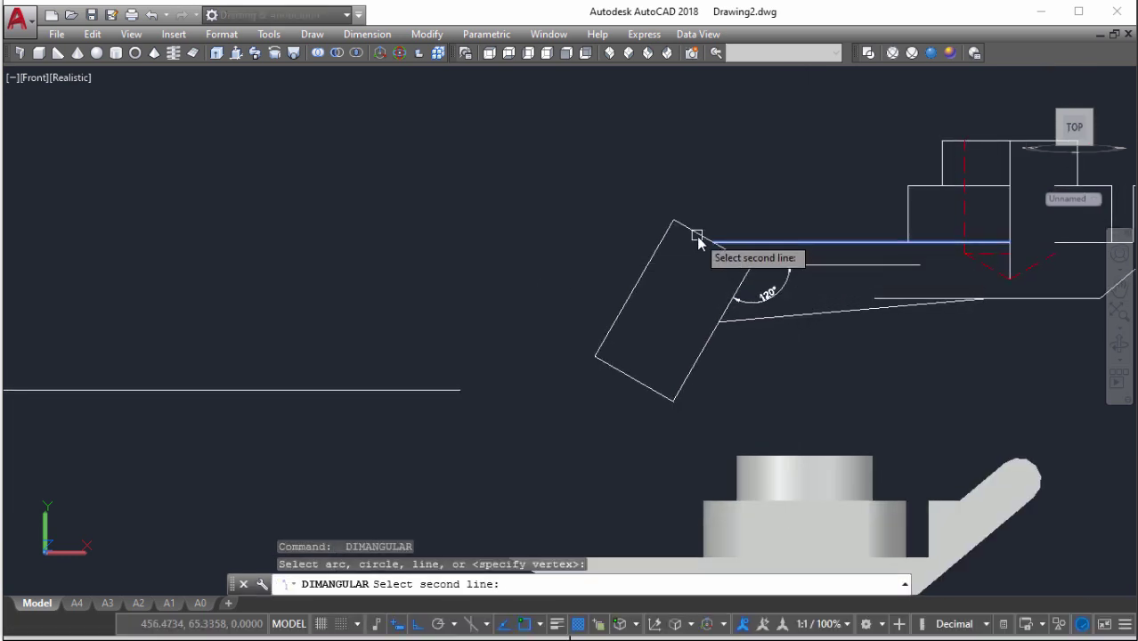
{"action": "left_click", "coordinate": [700, 236]}
{"action": "left_click", "coordinate": [746, 213]}
{"action": "scroll", "coordinate": [744, 207], "scroll_direction": "up", "scroll_amount": 1}
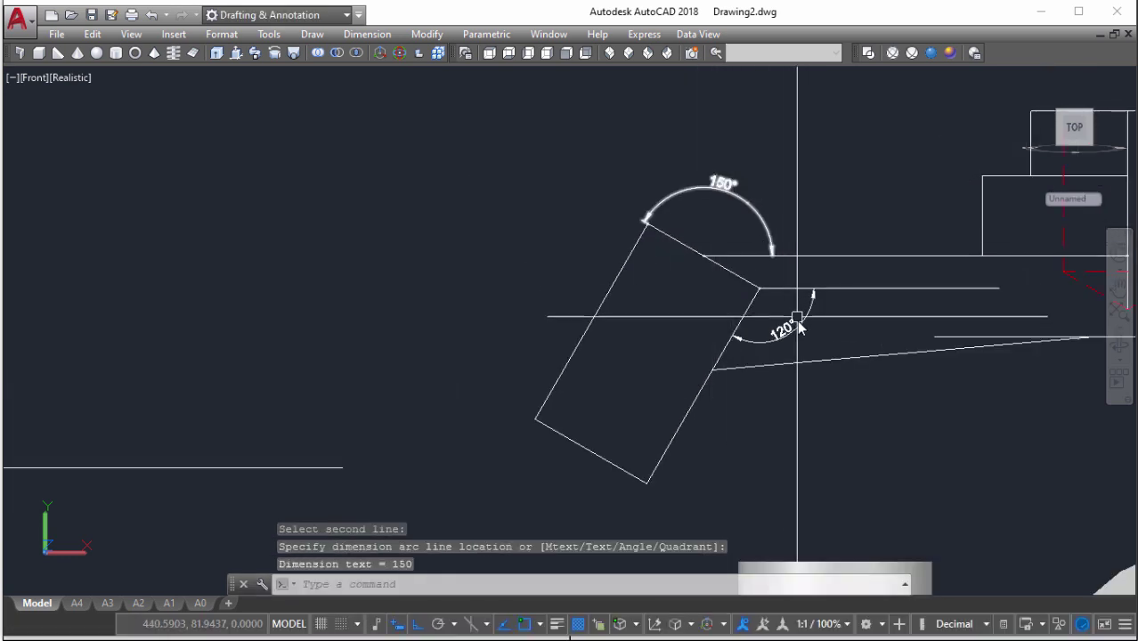
{"action": "scroll", "coordinate": [781, 341], "scroll_direction": "down", "scroll_amount": 1}
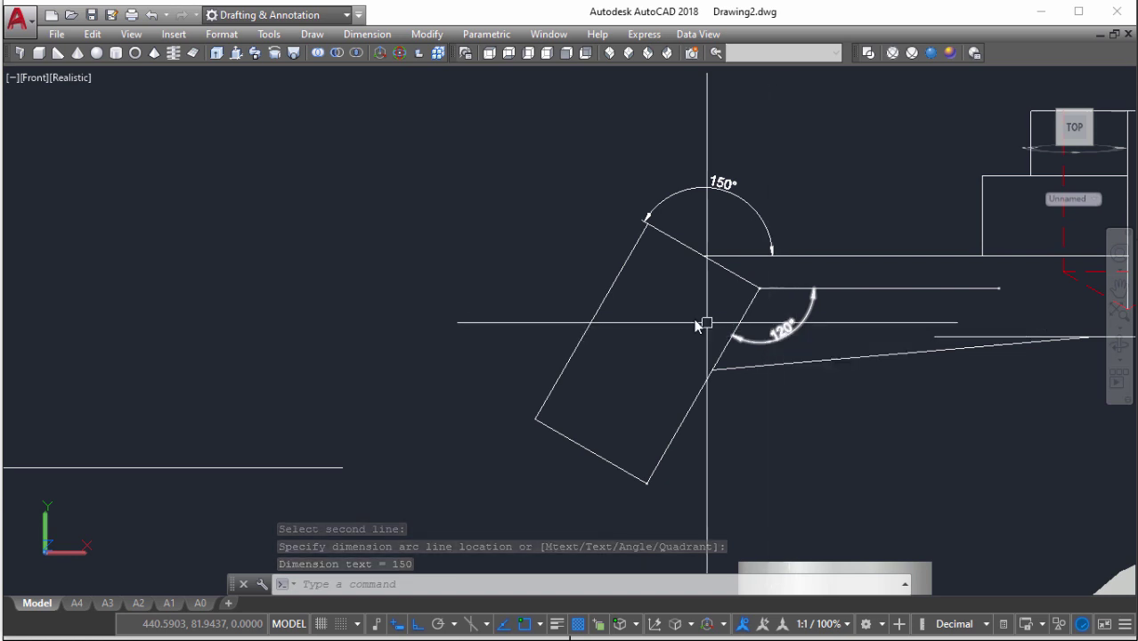
{"action": "scroll", "coordinate": [704, 323], "scroll_direction": "down", "scroll_amount": 1}
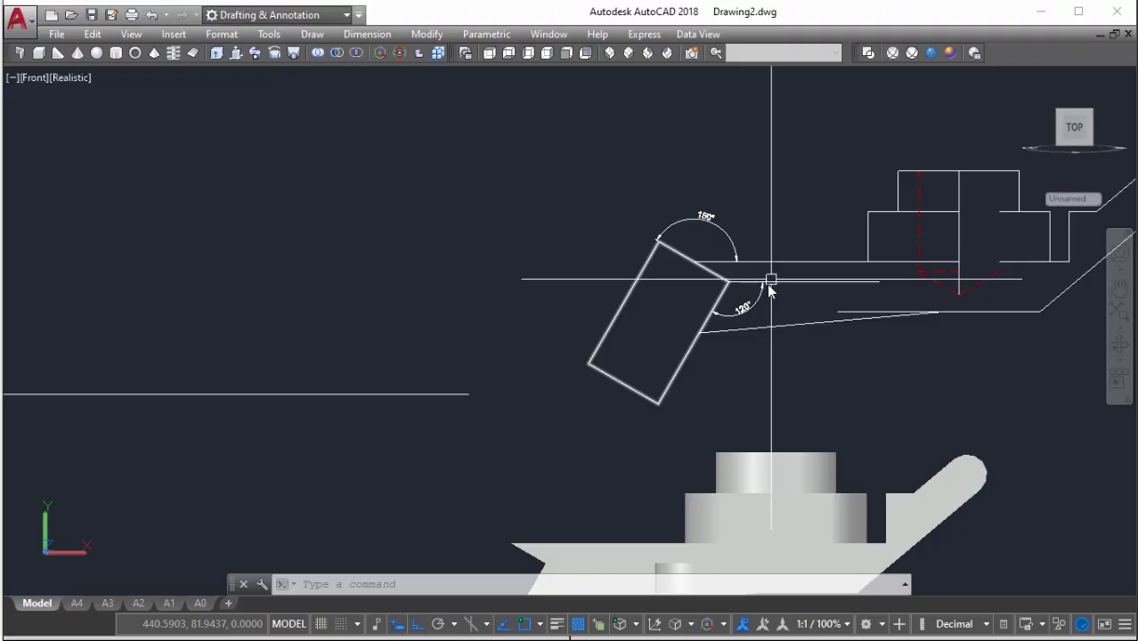
{"action": "scroll", "coordinate": [769, 280], "scroll_direction": "down", "scroll_amount": 3}
{"action": "scroll", "coordinate": [757, 321], "scroll_direction": "up", "scroll_amount": 2}
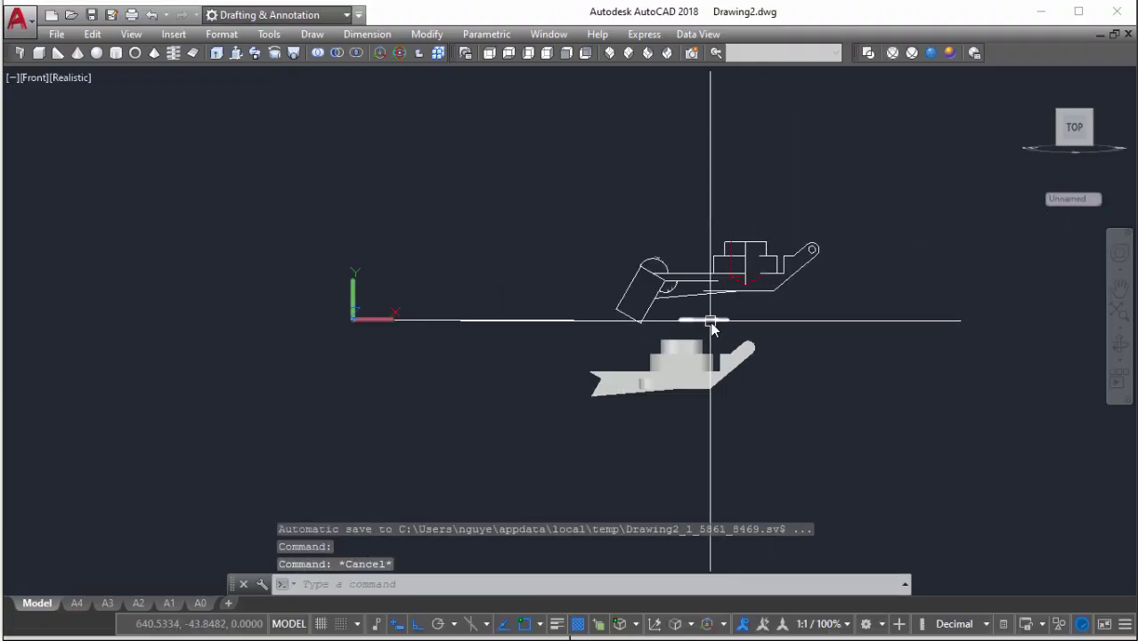
Begin moving the flange plate, then switch to Front view in 2D Wireframe style
{"action": "mouse_move", "coordinate": [713, 328]}
{"action": "middle_mouse_down", "text": "shift"}
{"action": "mouse_move", "coordinate": [592, 318]}
{"action": "mouse_move", "coordinate": [776, 379]}
{"action": "mouse_move", "coordinate": [643, 396]}
{"action": "middle_mouse_up", "text": "shift"}
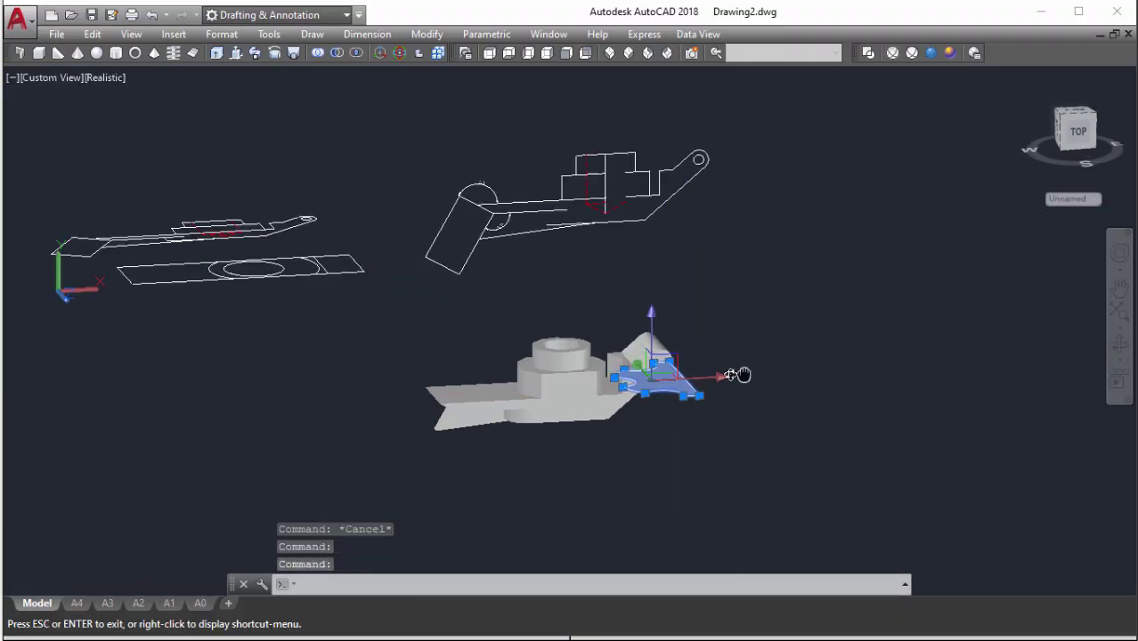
{"action": "type", "text": "m"}
{"action": "key", "text": "Return"}
{"action": "left_click", "coordinate": [750, 367]}
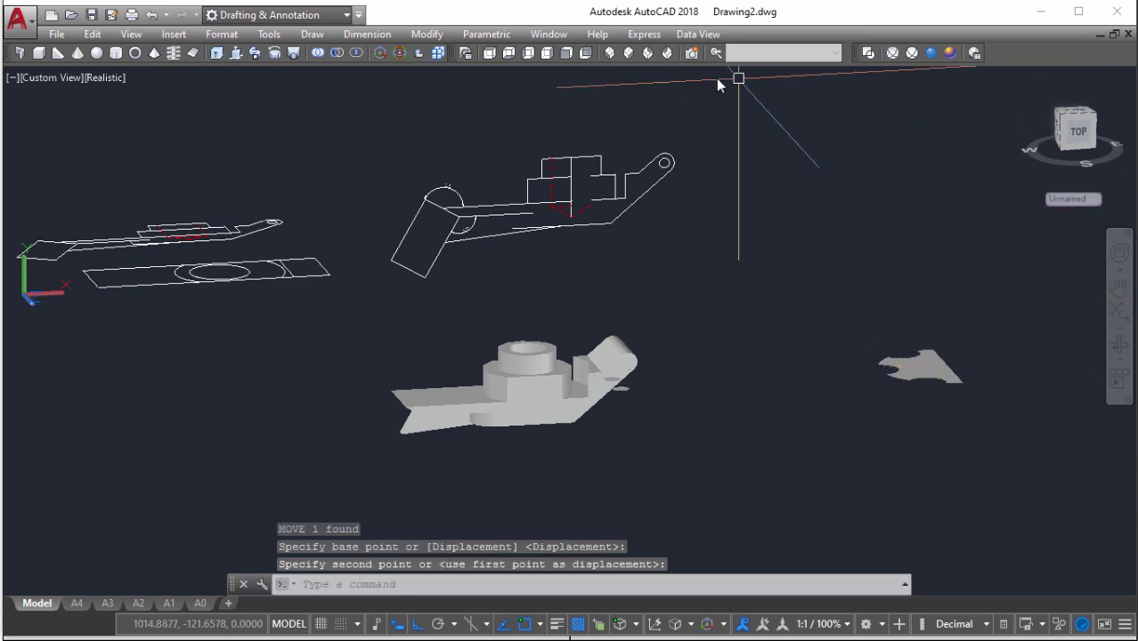
{"action": "left_click", "coordinate": [568, 53]}
{"action": "left_click", "coordinate": [869, 52]}
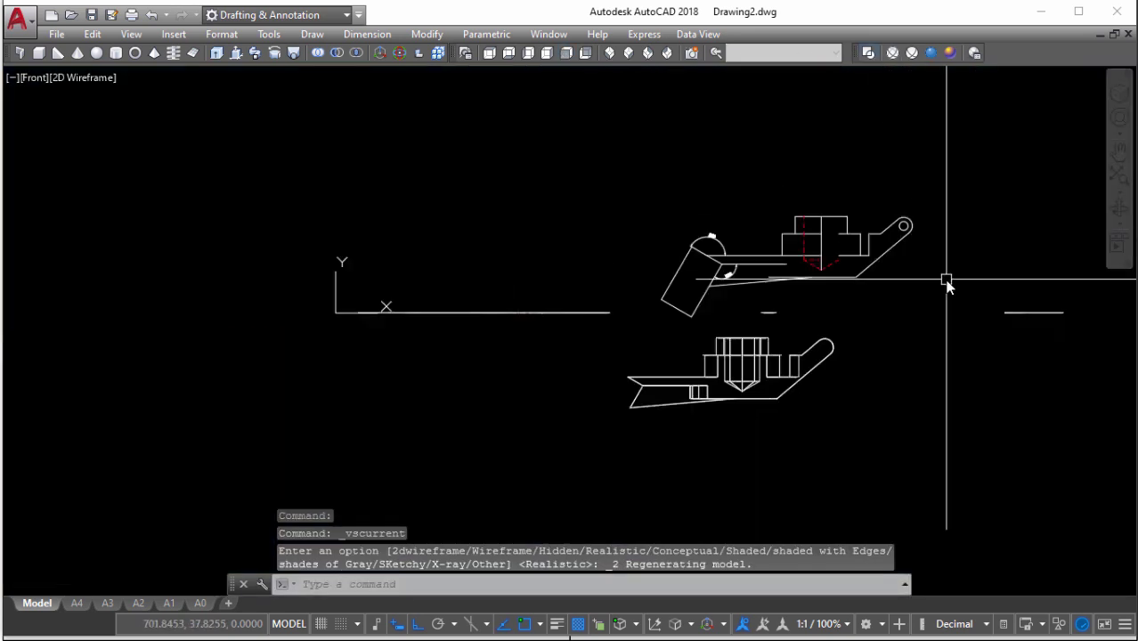
Rotate the edge-on plate line 60° about its right end and orbit to view the tilt
{"action": "left_click", "coordinate": [628, 293]}
{"action": "left_click", "coordinate": [753, 346]}
{"action": "scroll", "coordinate": [707, 338], "scroll_direction": "up", "scroll_amount": 4}
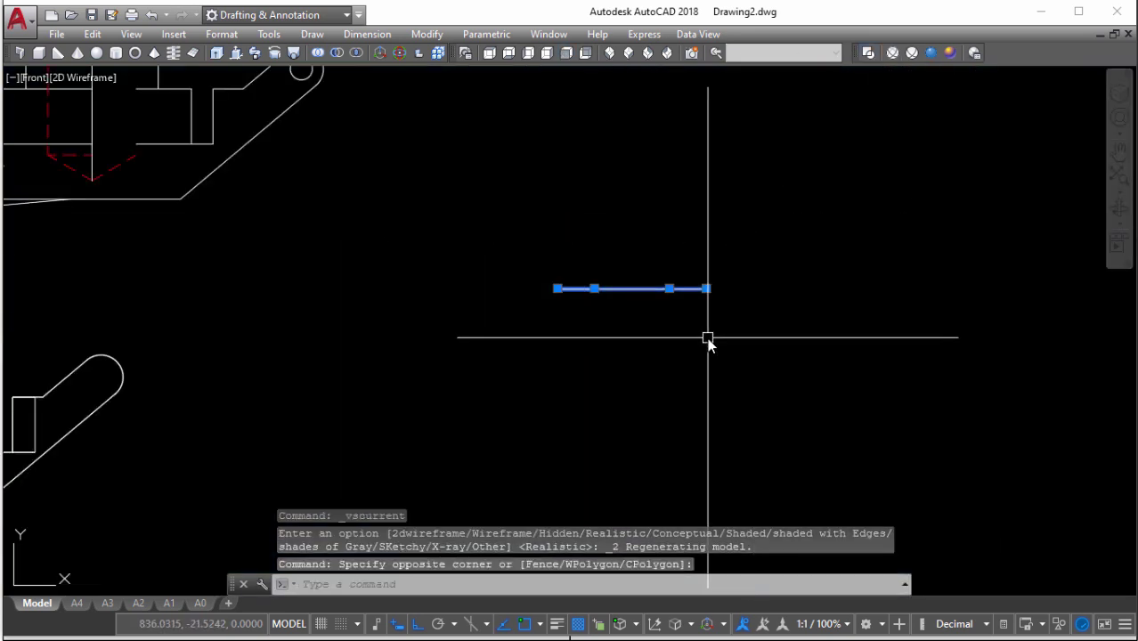
{"action": "type", "text": "ro"}
{"action": "key", "text": "Return"}
{"action": "scroll", "coordinate": [713, 303], "scroll_direction": "up", "scroll_amount": 2}
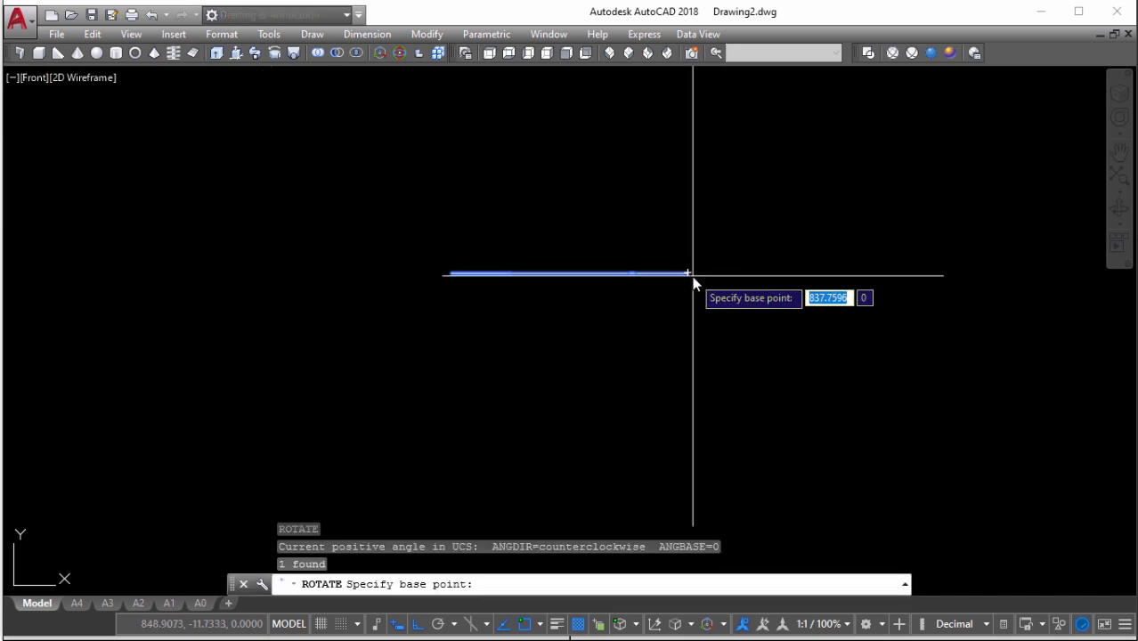
{"action": "left_click", "coordinate": [688, 272]}
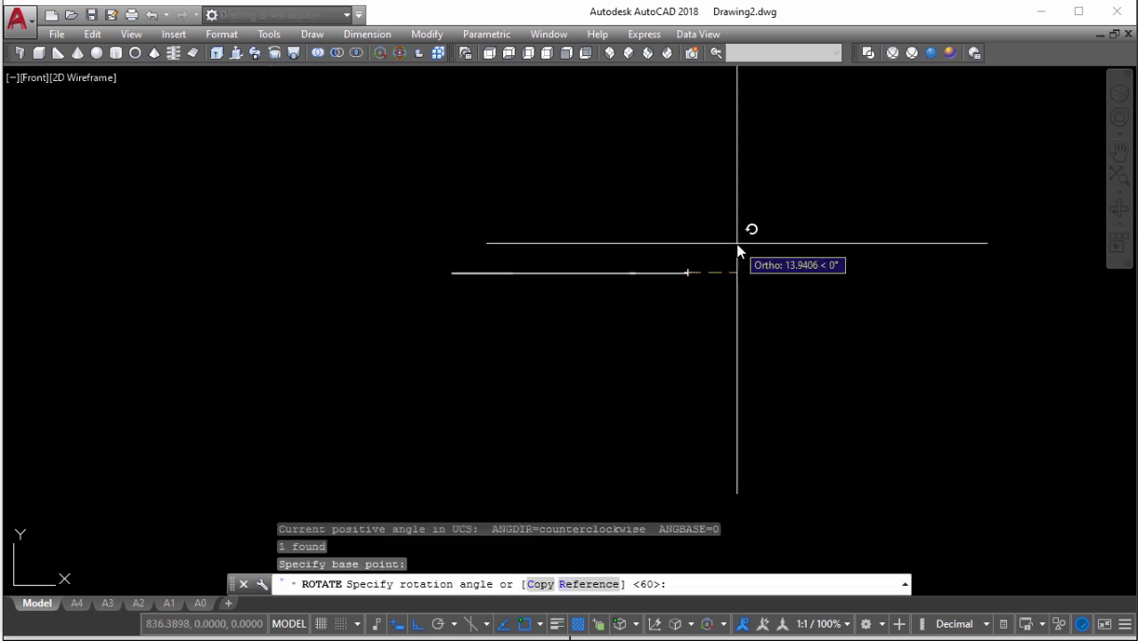
{"action": "type", "text": "60"}
{"action": "key", "text": "Return"}
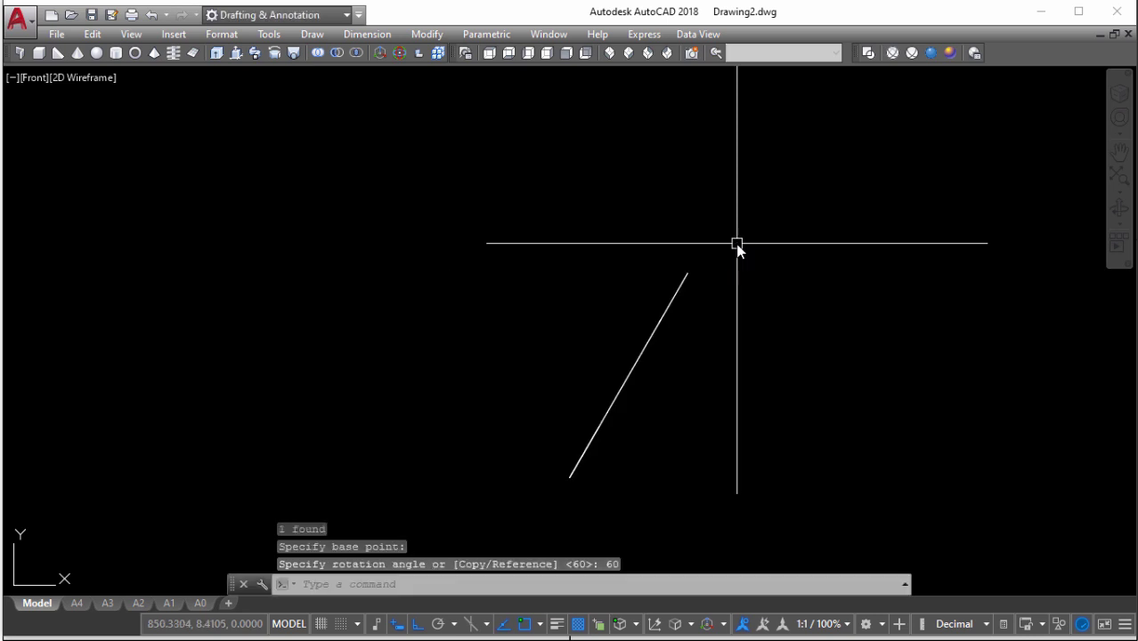
{"action": "scroll", "coordinate": [744, 258], "scroll_direction": "down", "scroll_amount": 4}
{"action": "mouse_move", "coordinate": [754, 272]}
{"action": "middle_mouse_down", "text": "shift"}
{"action": "mouse_move", "coordinate": [764, 318]}
{"action": "mouse_move", "coordinate": [831, 336]}
{"action": "middle_mouse_up", "text": "shift"}
{"action": "scroll", "coordinate": [829, 329], "scroll_direction": "up", "scroll_amount": 2}
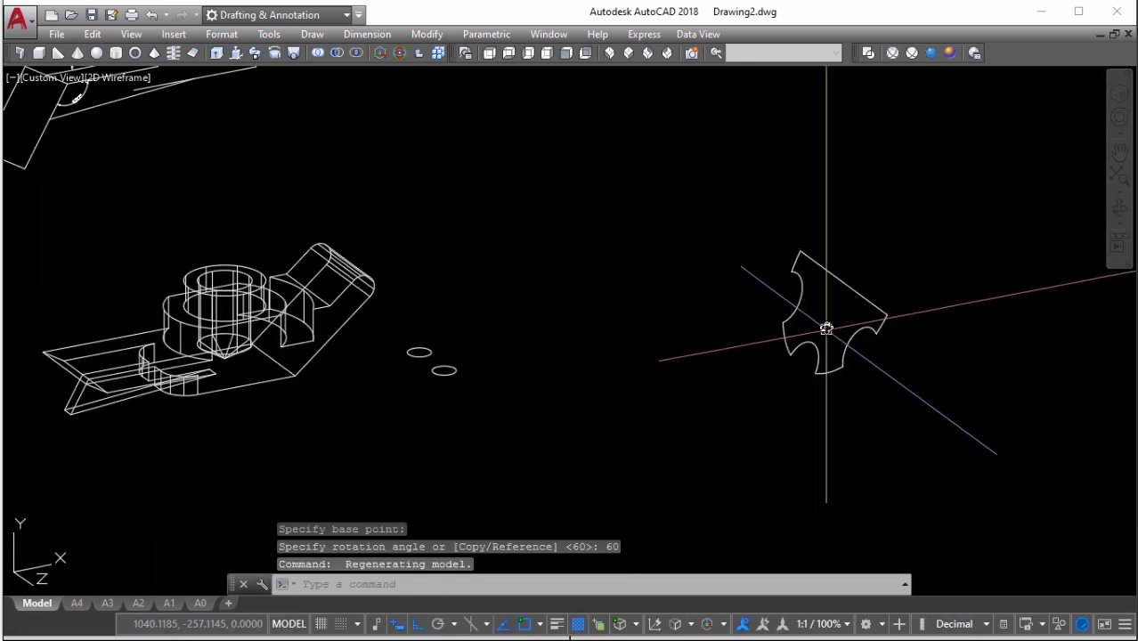
Undo with U back to the flat, untilted plate in the oblique 3D view
{"action": "type", "text": "u"}
{"action": "key", "text": "Return"}
{"action": "scroll", "coordinate": [481, 383], "scroll_direction": "up", "scroll_amount": 3}
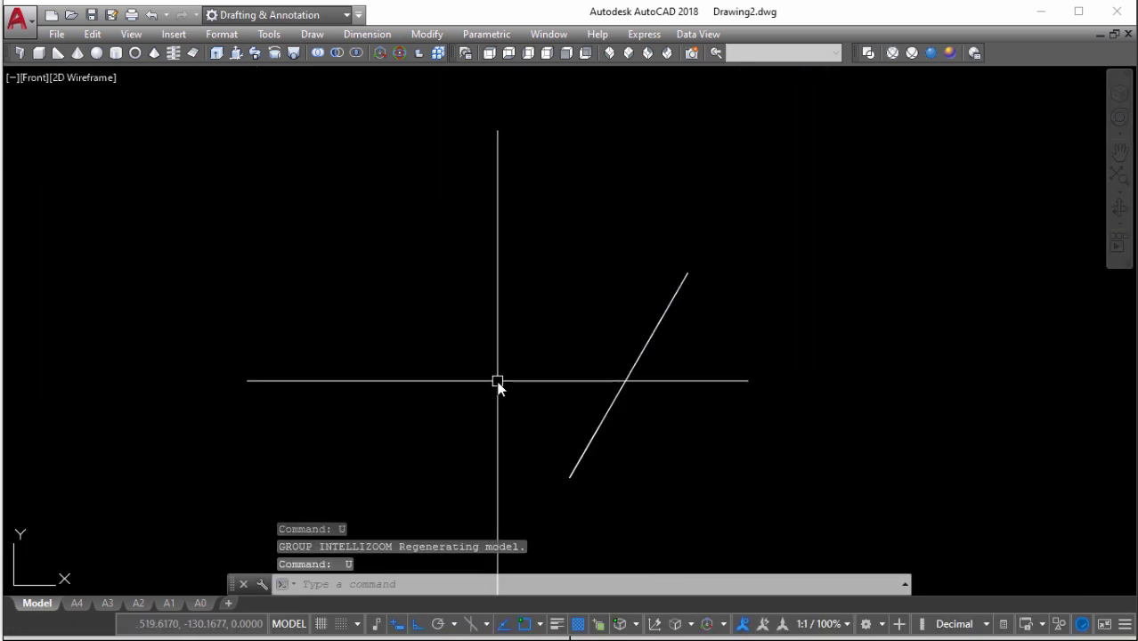
{"action": "scroll", "coordinate": [498, 384], "scroll_direction": "down", "scroll_amount": 3}
{"action": "type", "text": "u"}
{"action": "key", "text": "Return"}
{"action": "type", "text": "u"}
{"action": "key", "text": "Return"}
{"action": "type", "text": "u"}
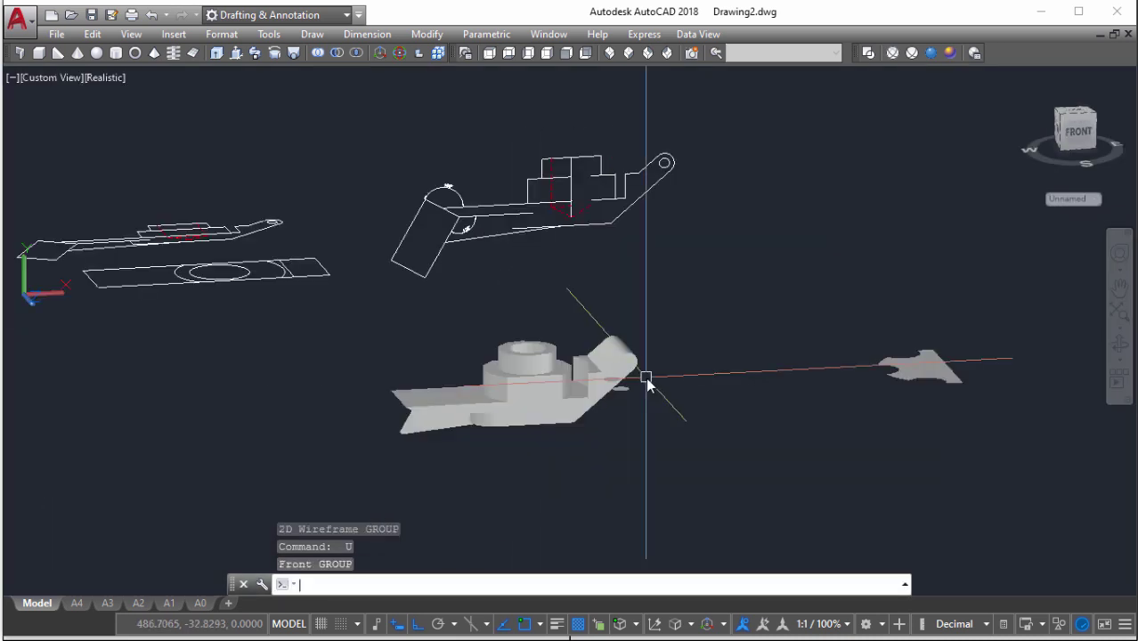
{"action": "key", "text": "Return"}
Move the window-selected flat plate to a new position, then show Front view in 2D Wireframe
{"action": "left_click", "coordinate": [746, 365]}
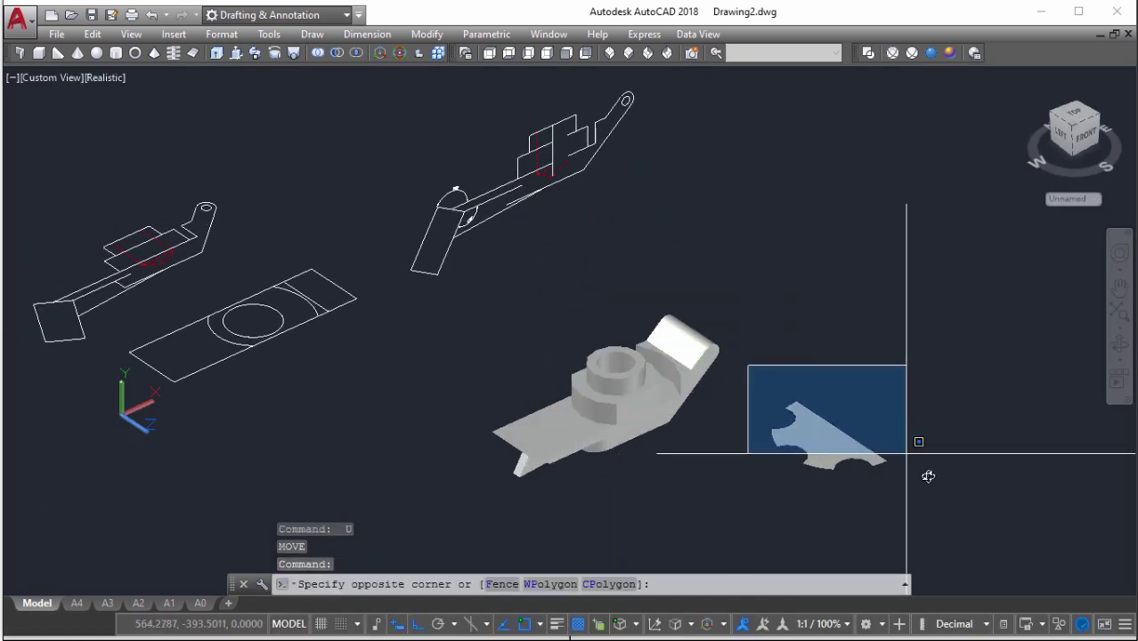
{"action": "left_click", "coordinate": [918, 470]}
{"action": "scroll", "coordinate": [802, 481], "scroll_direction": "up", "scroll_amount": 2}
{"action": "scroll", "coordinate": [712, 427], "scroll_direction": "up", "scroll_amount": 1}
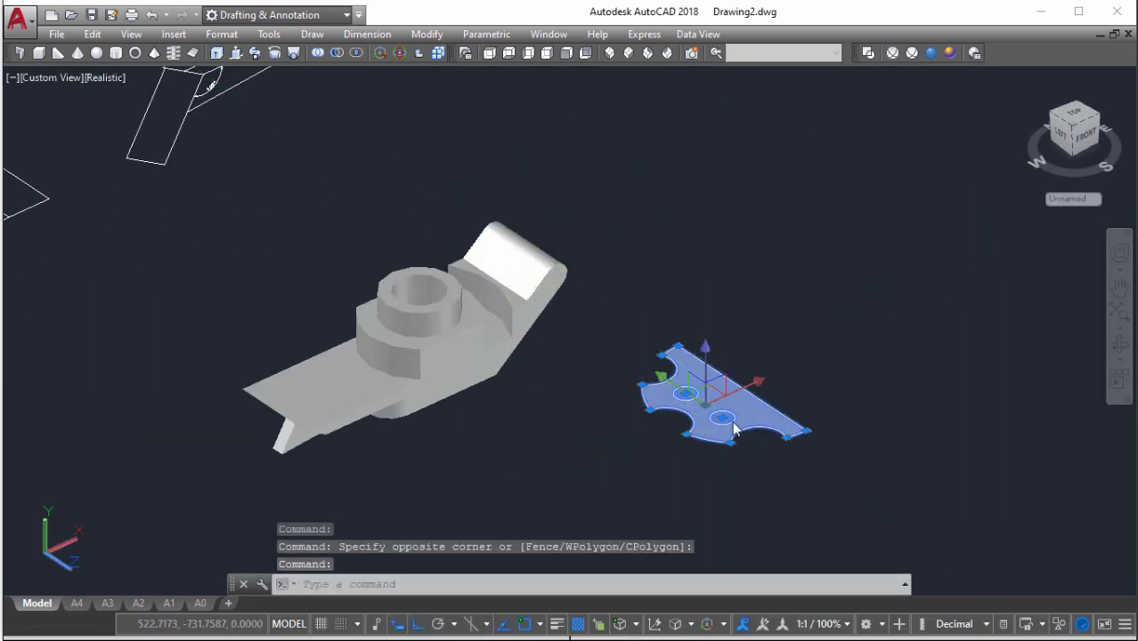
{"action": "type", "text": "m"}
{"action": "key", "text": "Return"}
{"action": "left_click", "coordinate": [809, 483]}
{"action": "scroll", "coordinate": [974, 351], "scroll_direction": "down", "scroll_amount": 3}
{"action": "scroll", "coordinate": [753, 409], "scroll_direction": "down", "scroll_amount": 2}
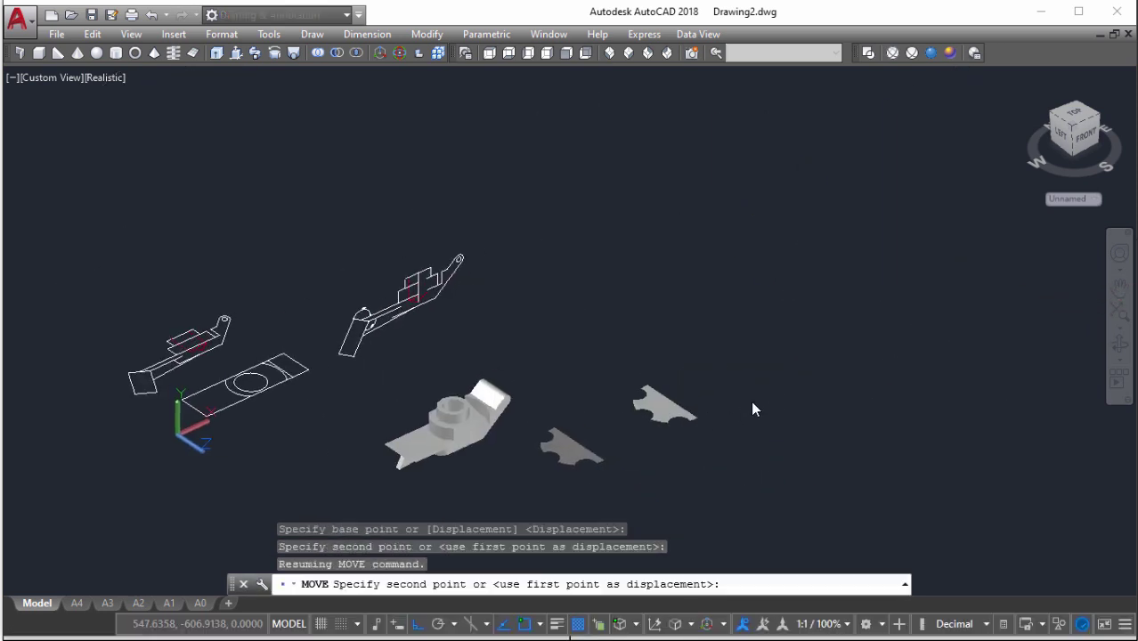
{"action": "left_click", "coordinate": [806, 377]}
{"action": "scroll", "coordinate": [768, 390], "scroll_direction": "up", "scroll_amount": 2}
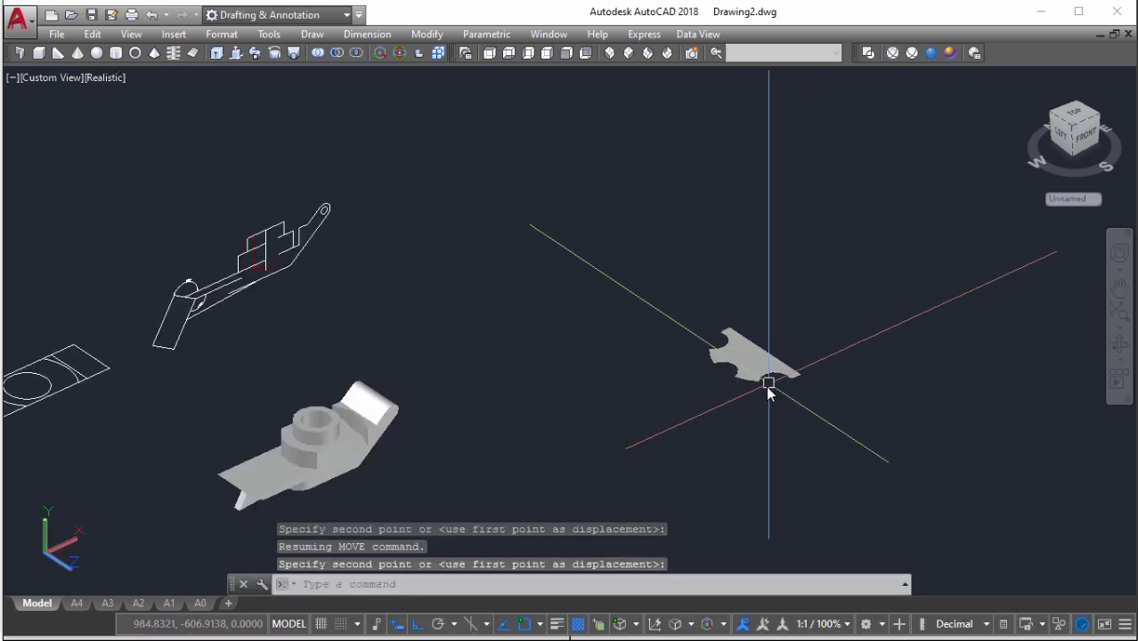
{"action": "left_click", "coordinate": [565, 53]}
{"action": "left_click", "coordinate": [868, 53]}
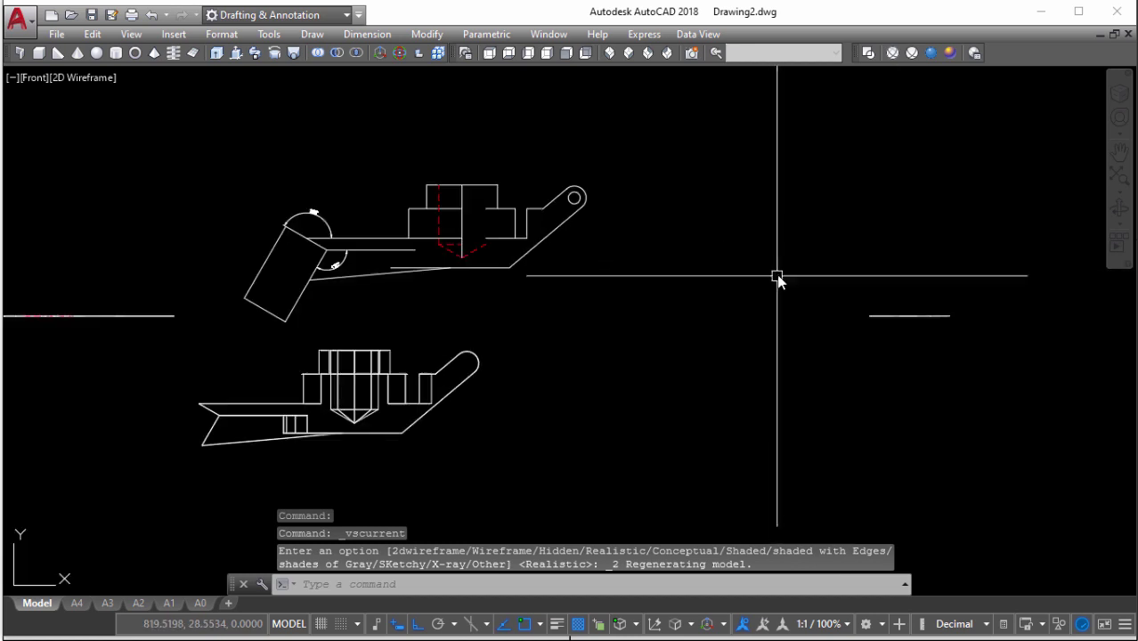
Rotate the plate line and its two holes 60° about the line's right end
{"action": "left_click", "coordinate": [783, 256]}
{"action": "left_click", "coordinate": [1011, 381]}
{"action": "middle_click_drag", "start_coordinate": [1011, 382], "coordinate": [816, 389]}
{"action": "type", "text": "ro"}
{"action": "key", "text": "Return"}
{"action": "scroll", "coordinate": [811, 388], "scroll_direction": "up", "scroll_amount": 1}
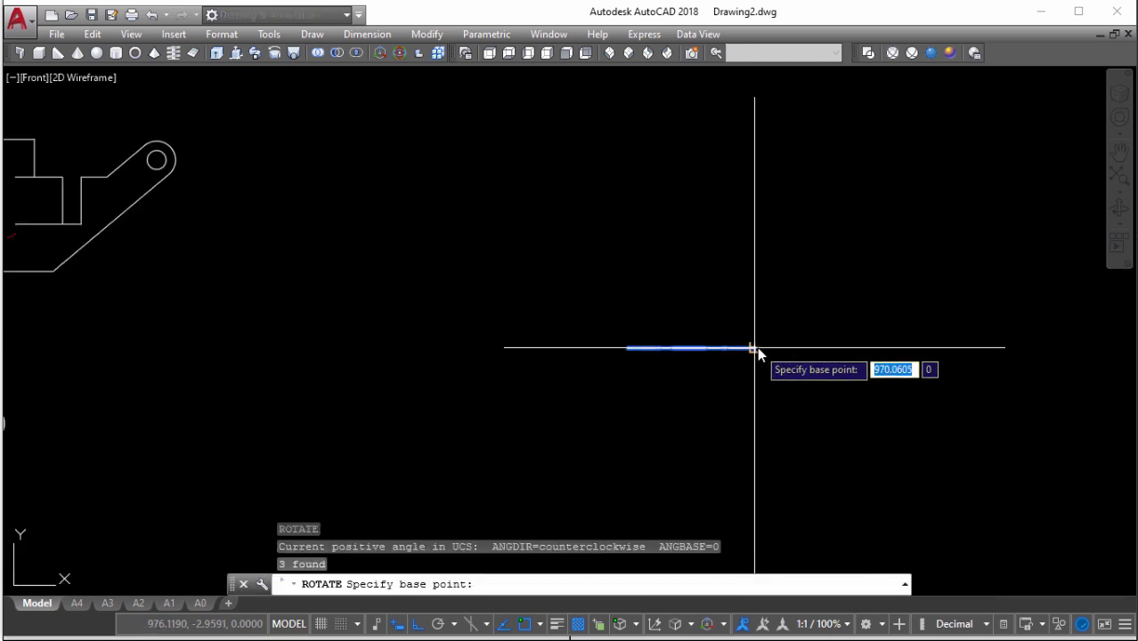
{"action": "left_click", "coordinate": [756, 348]}
{"action": "type", "text": "69"}
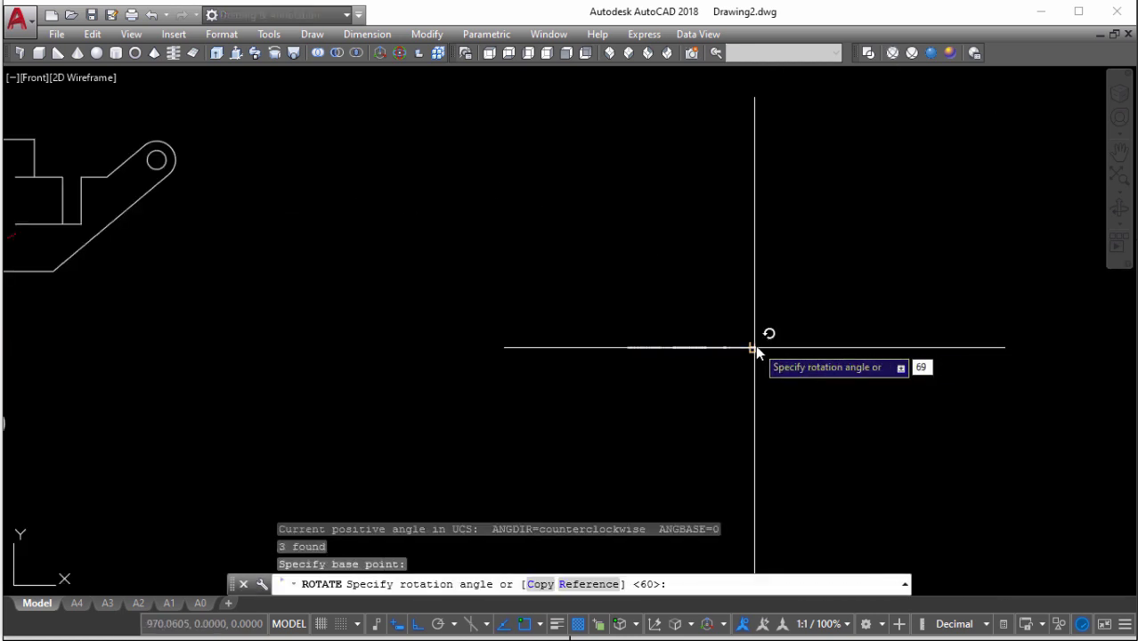
{"action": "key", "text": "BackSpace"}
{"action": "type", "text": "0"}
{"action": "key", "text": "Return"}
Orbit into a 3D view and copy the tilted plate to its left
{"action": "middle_click_drag", "start_coordinate": [769, 371], "coordinate": [826, 420], "text": "shift"}
{"action": "middle_click_drag", "start_coordinate": [736, 415], "coordinate": [730, 426], "text": "shift"}
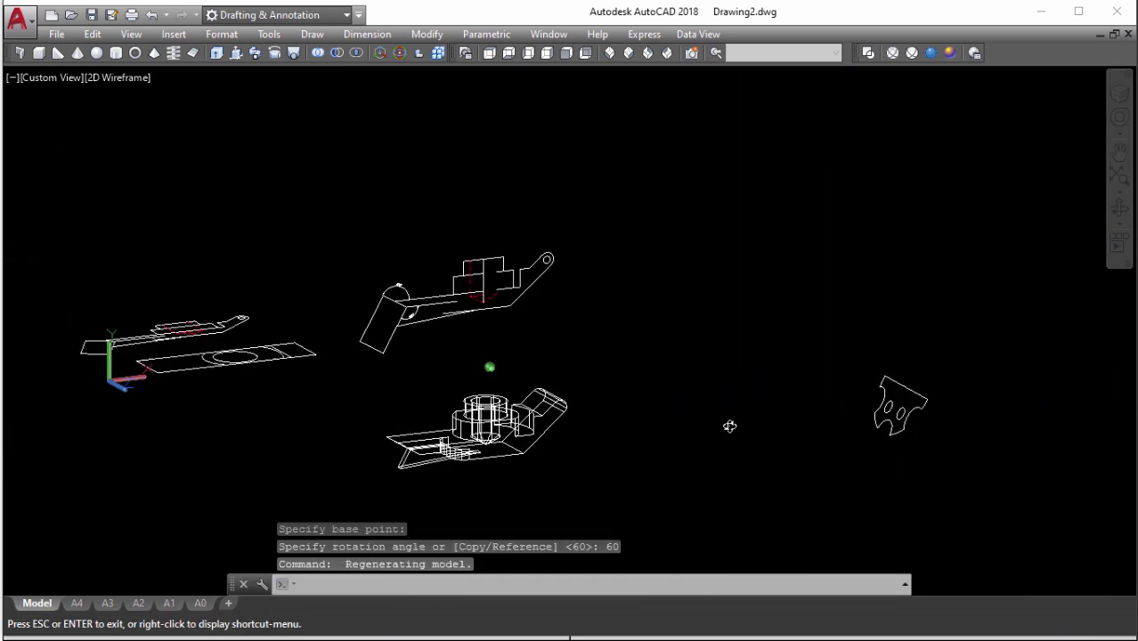
{"action": "key", "text": "Escape"}
{"action": "scroll", "coordinate": [888, 394], "scroll_direction": "up", "scroll_amount": 5}
{"action": "left_click", "coordinate": [682, 279]}
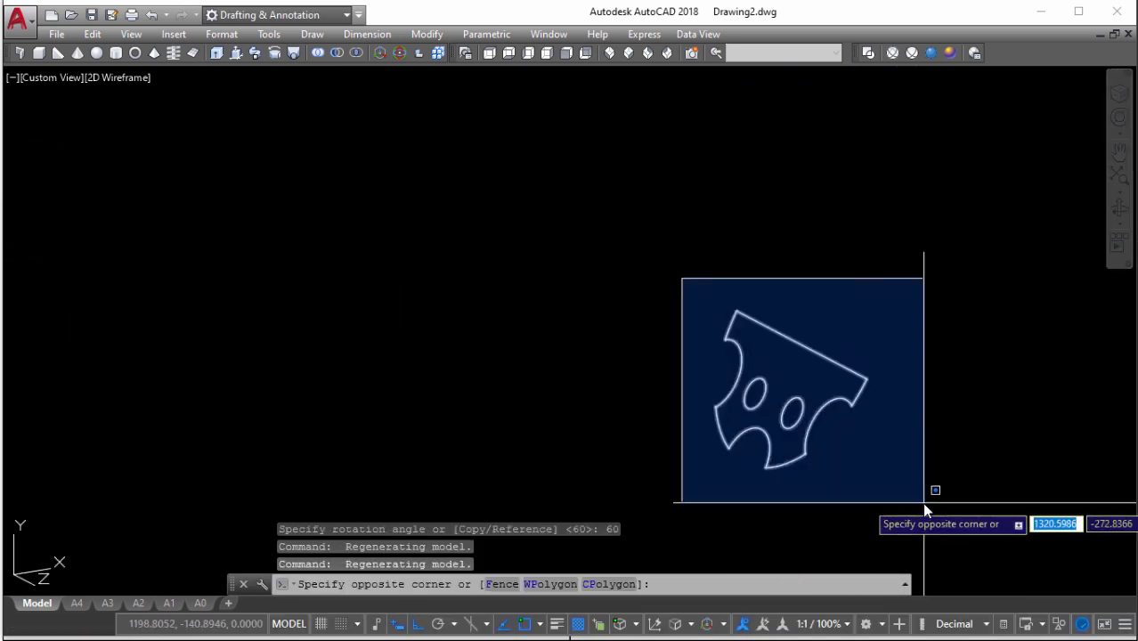
{"action": "left_click", "coordinate": [924, 504]}
{"action": "scroll", "coordinate": [909, 491], "scroll_direction": "down", "scroll_amount": 4}
{"action": "middle_click_drag", "start_coordinate": [902, 495], "coordinate": [900, 381]}
{"action": "type", "text": "o"}
{"action": "key", "text": "Return"}
{"action": "left_click", "coordinate": [897, 378]}
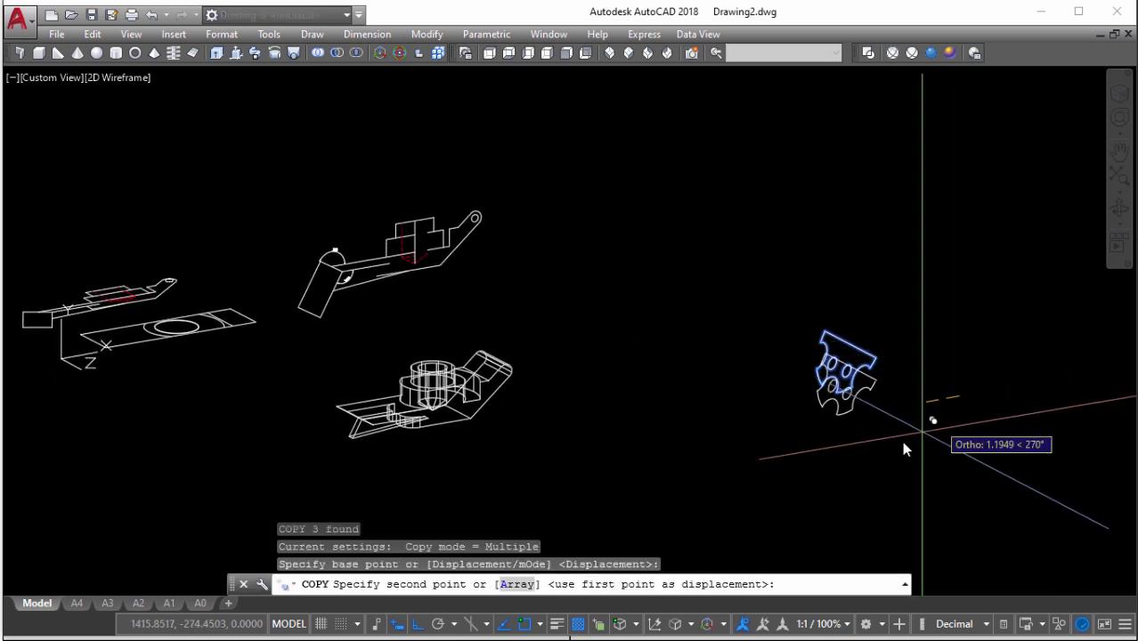
{"action": "left_click", "coordinate": [713, 411]}
{"action": "scroll", "coordinate": [713, 411], "scroll_direction": "up", "scroll_amount": 2}
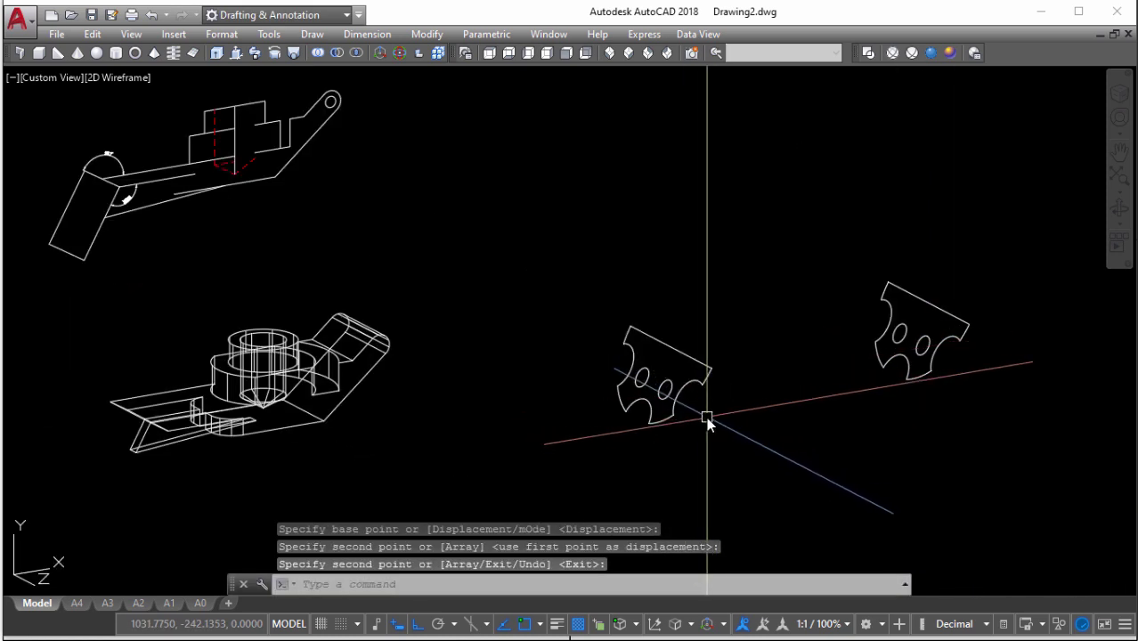
Extrude the copied plate profile with the default height of 40
{"action": "type", "text": "ext"}
{"action": "key", "text": "Return"}
{"action": "left_click", "coordinate": [710, 376]}
{"action": "key", "text": "Return"}
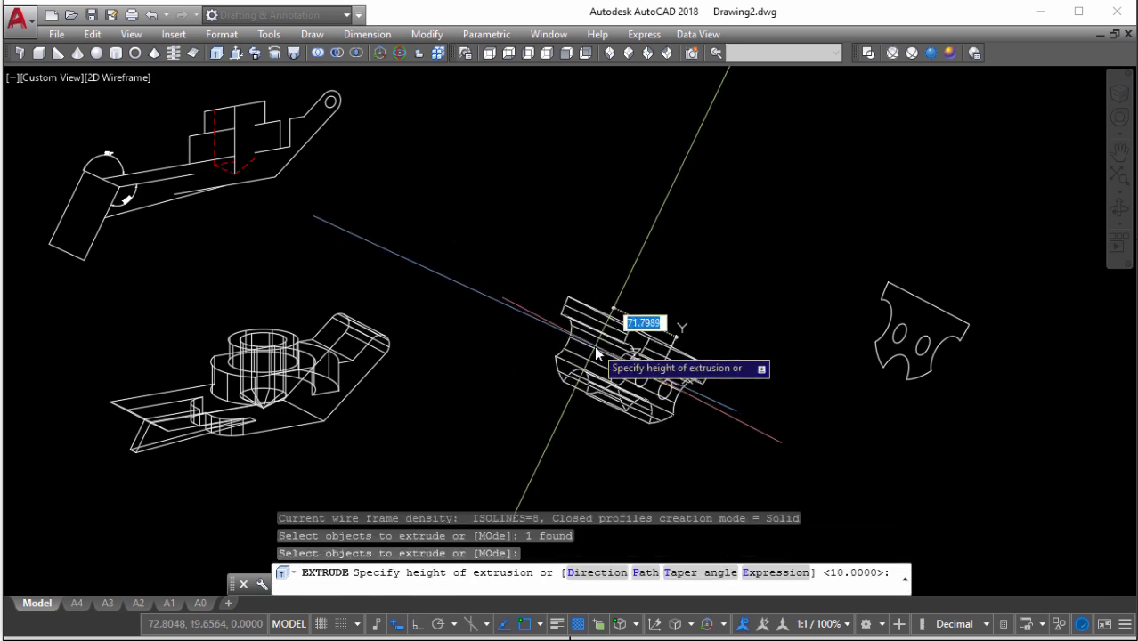
{"action": "key", "text": "Return"}
{"action": "scroll", "coordinate": [671, 382], "scroll_direction": "up", "scroll_amount": 3}
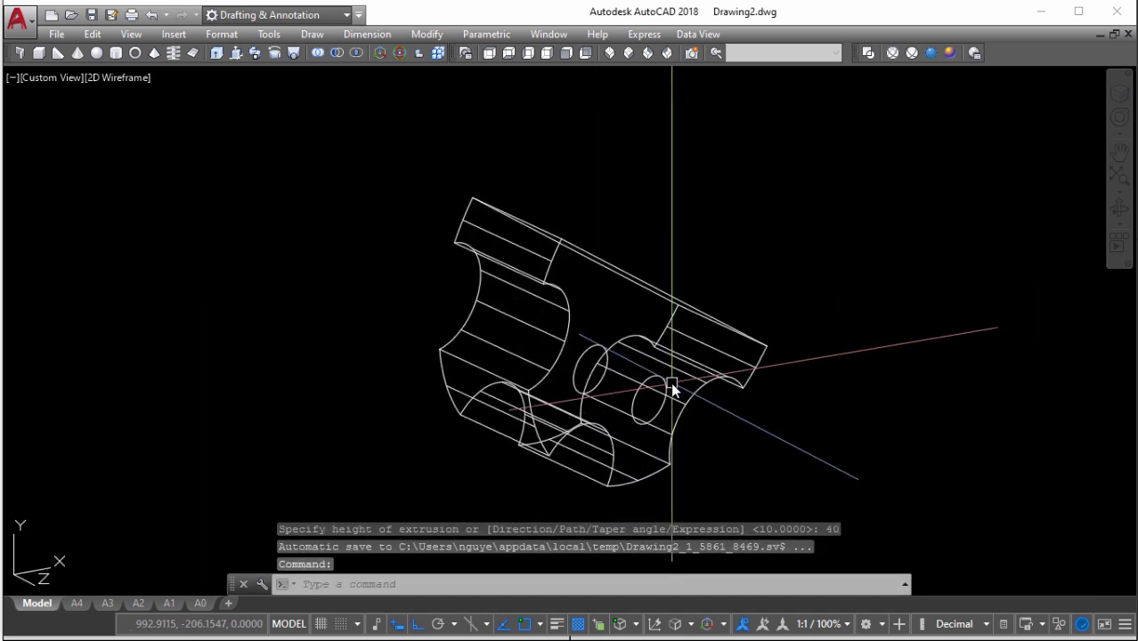
{"action": "left_click", "coordinate": [657, 392]}
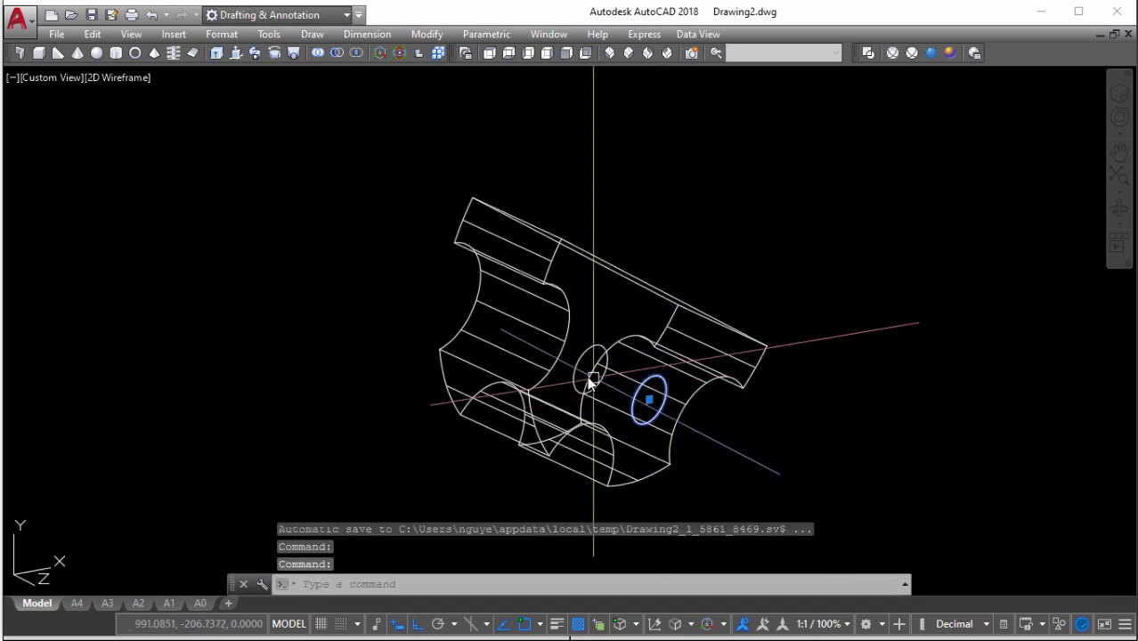
{"action": "key", "text": "Escape"}
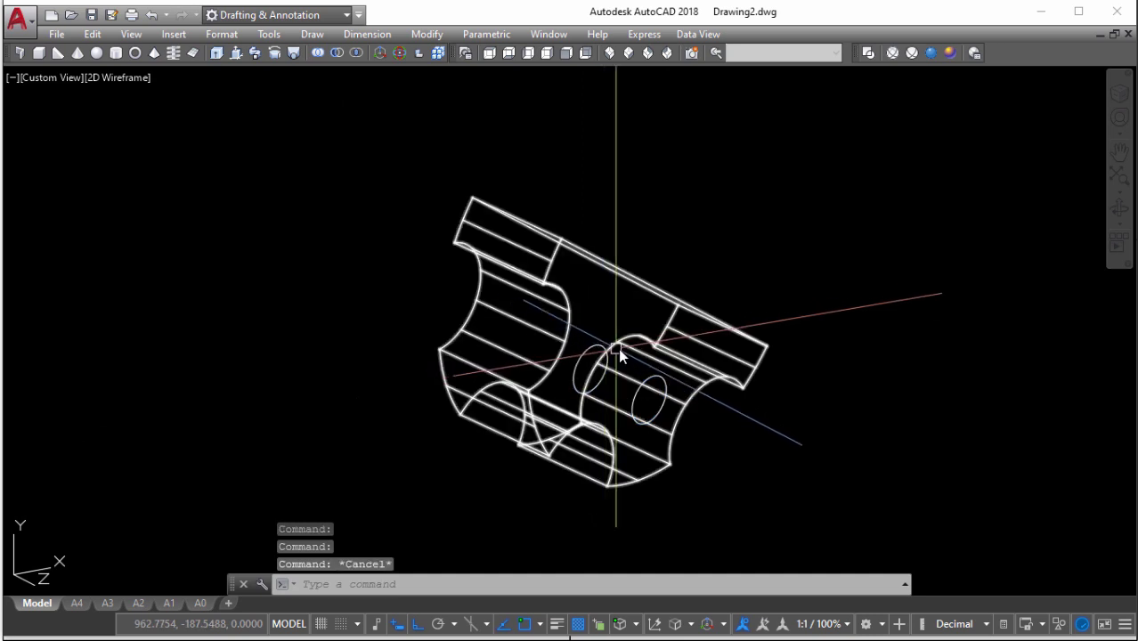
{"action": "scroll", "coordinate": [621, 356], "scroll_direction": "down", "scroll_amount": 5}
Cancel a move of the extruded solid and undo the extrusion back to a flat profile
{"action": "left_click", "coordinate": [639, 367]}
{"action": "type", "text": "m"}
{"action": "key", "text": "Return"}
{"action": "left_click", "coordinate": [699, 452]}
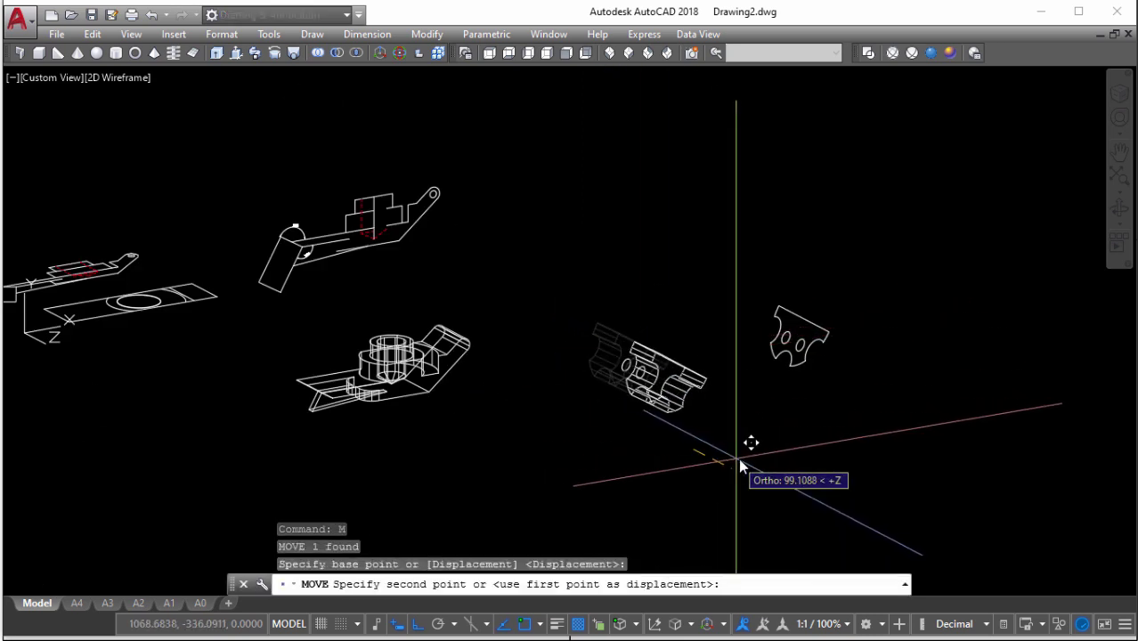
{"action": "key", "text": "Escape"}
{"action": "type", "text": "u"}
{"action": "scroll", "coordinate": [644, 392], "scroll_direction": "up", "scroll_amount": 2}
{"action": "key", "text": "Return"}
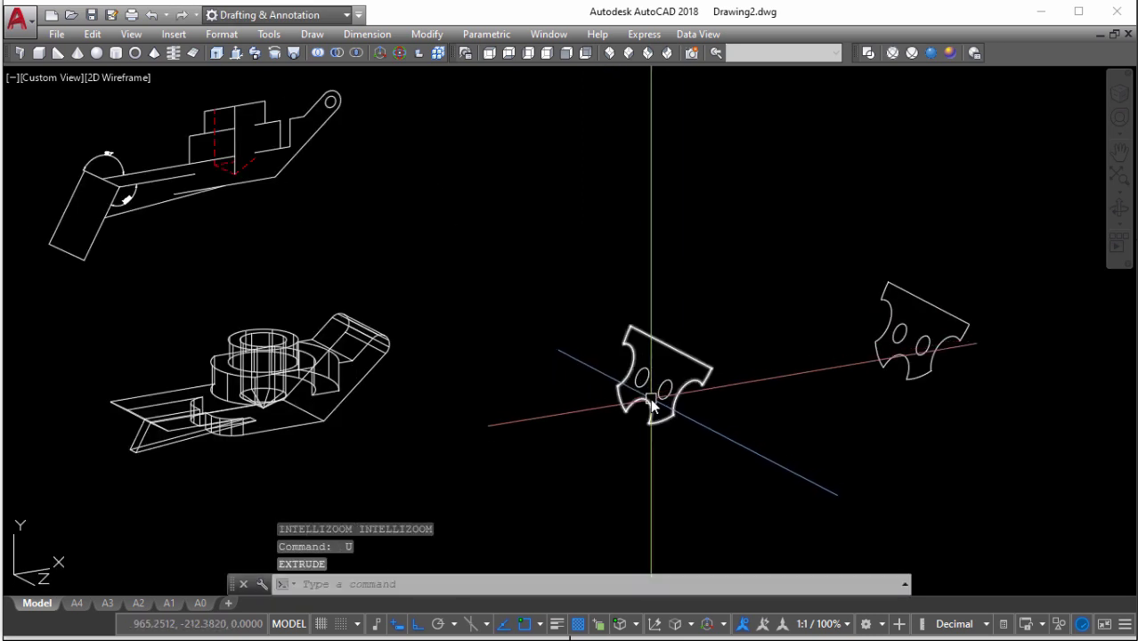
{"action": "left_click", "coordinate": [668, 401]}
Extrude the flat flange profile and its holes 40 units, then orbit around the new solid
{"action": "type", "text": "rext"}
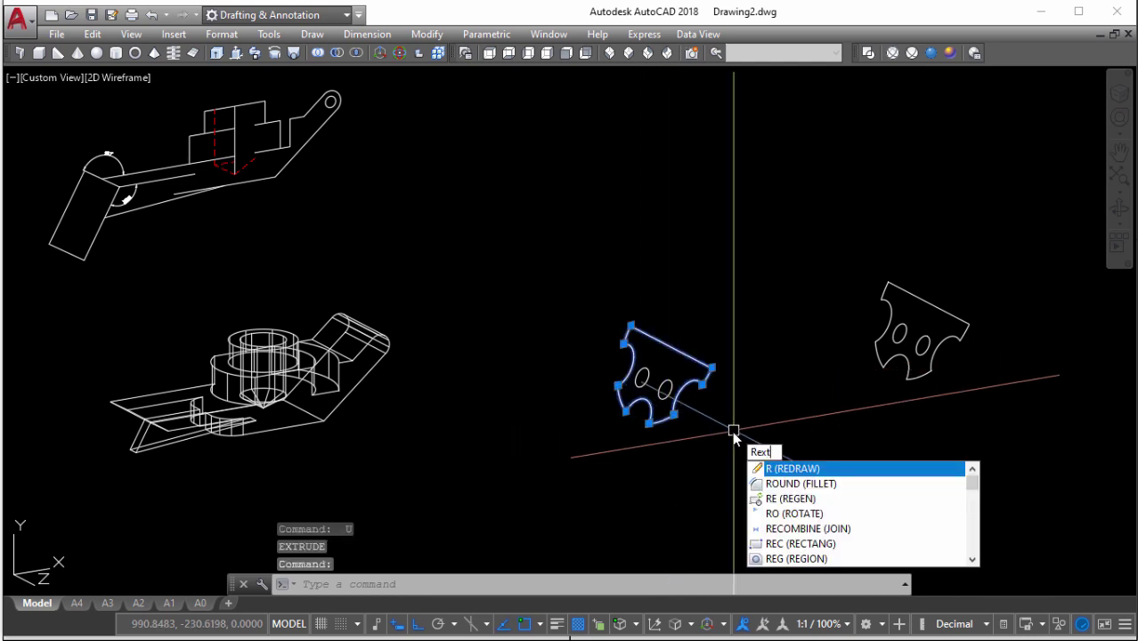
{"action": "key", "text": "Return"}
{"action": "key", "text": "Escape"}
{"action": "type", "text": "ext"}
{"action": "key", "text": "Return"}
{"action": "left_click", "coordinate": [699, 392]}
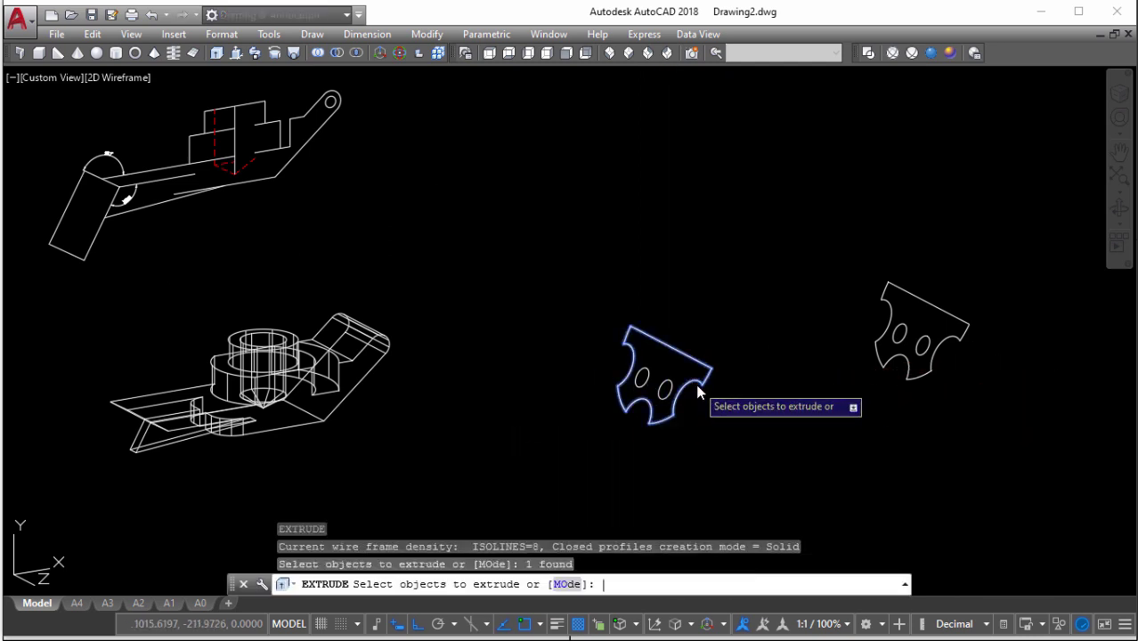
{"action": "key", "text": "Return"}
{"action": "type", "text": "40"}
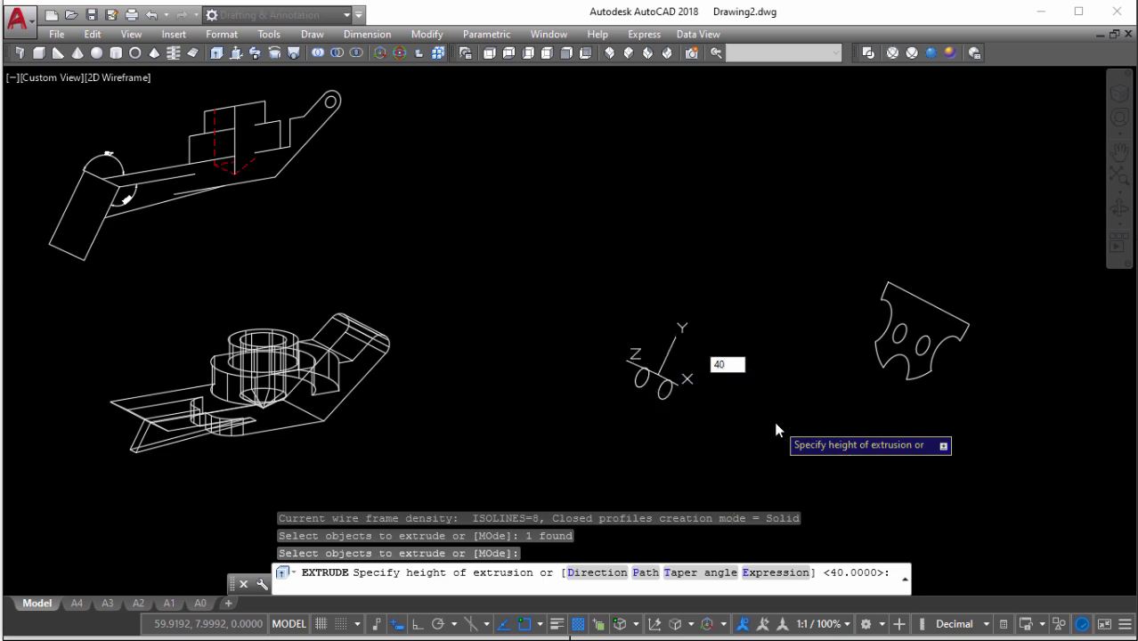
{"action": "key", "text": "Return"}
{"action": "scroll", "coordinate": [338, 417], "scroll_direction": "up", "scroll_amount": 5}
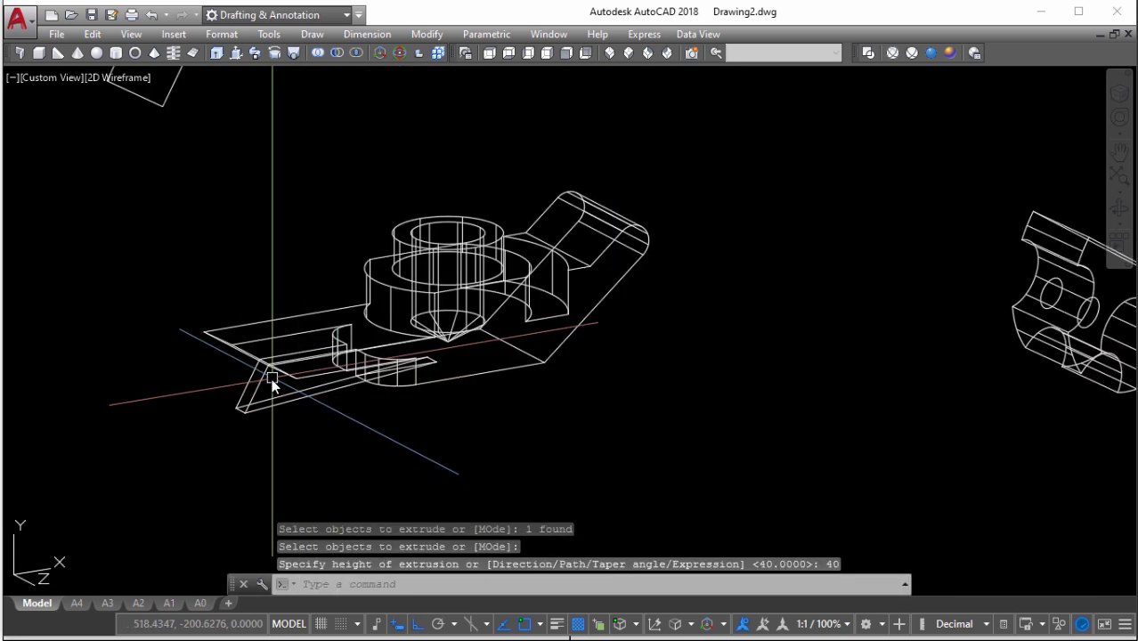
{"action": "mouse_move", "coordinate": [272, 378]}
{"action": "middle_mouse_down"}
{"action": "mouse_move", "coordinate": [628, 420]}
{"action": "mouse_move", "coordinate": [598, 349]}
{"action": "middle_mouse_up"}
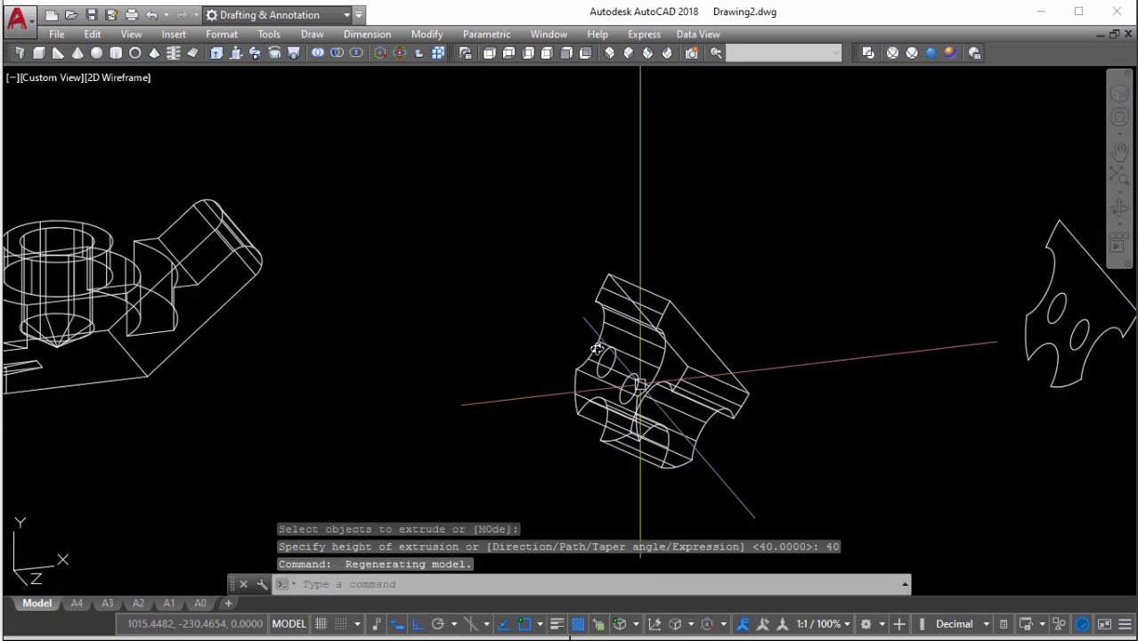
{"action": "left_click", "coordinate": [554, 239]}
Move the extruded flange pieces onto the end of the bracket arm
{"action": "left_click", "coordinate": [794, 457]}
{"action": "type", "text": "m"}
{"action": "key", "text": "Return"}
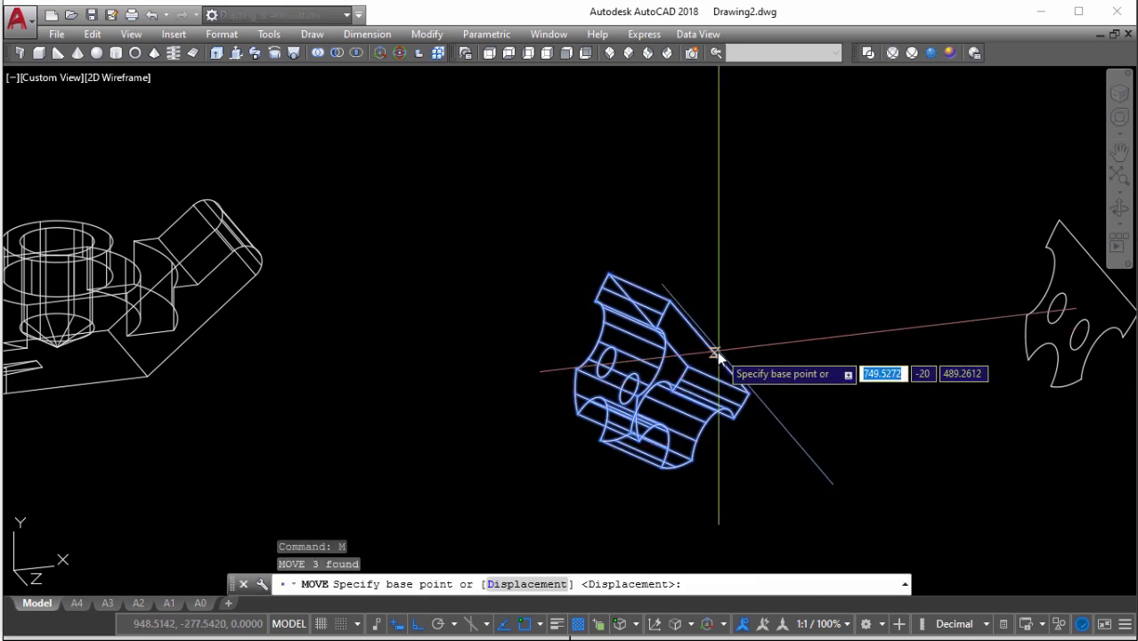
{"action": "left_click", "coordinate": [717, 349]}
{"action": "scroll", "coordinate": [579, 432], "scroll_direction": "down", "scroll_amount": 3}
{"action": "scroll", "coordinate": [590, 387], "scroll_direction": "up", "scroll_amount": 3}
{"action": "scroll", "coordinate": [591, 388], "scroll_direction": "up", "scroll_amount": 3}
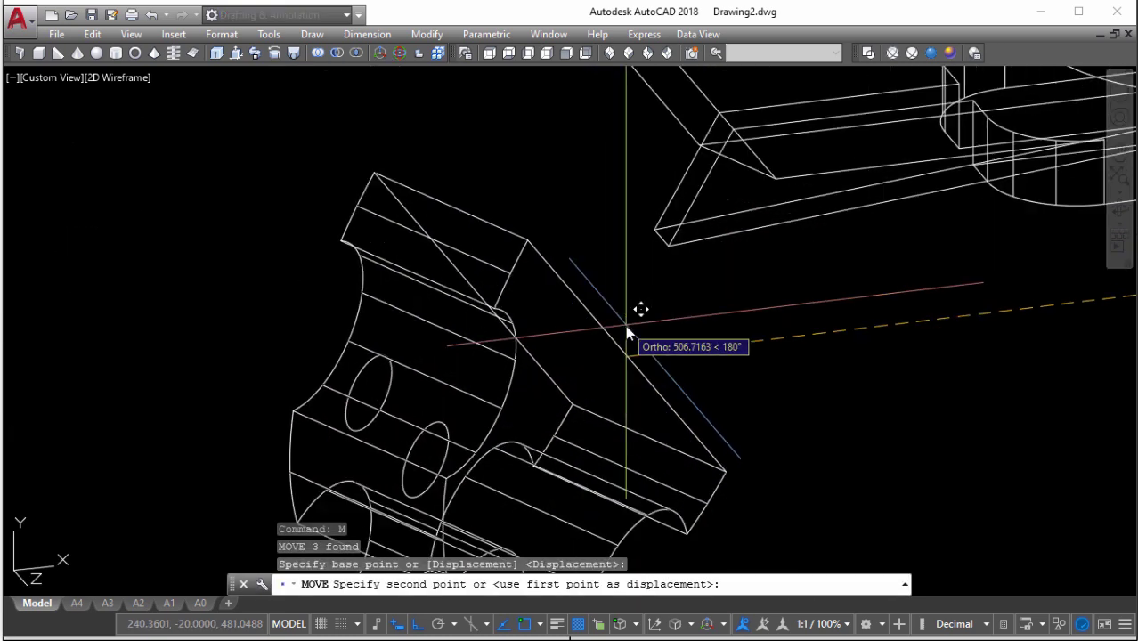
{"action": "scroll", "coordinate": [625, 325], "scroll_direction": "up", "scroll_amount": 3}
{"action": "mouse_move", "coordinate": [689, 363]}
{"action": "middle_mouse_down", "text": "shift"}
{"action": "mouse_move", "coordinate": [826, 326]}
{"action": "mouse_move", "coordinate": [738, 354]}
{"action": "middle_mouse_up", "text": "shift"}
{"action": "scroll", "coordinate": [730, 133], "scroll_direction": "up", "scroll_amount": 3}
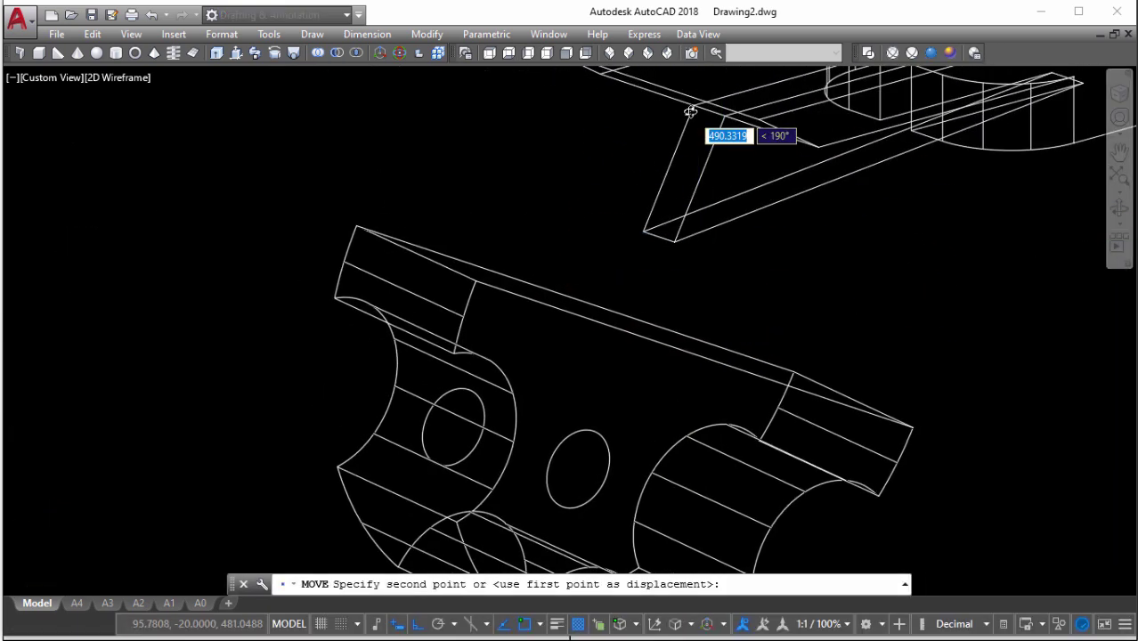
{"action": "scroll", "coordinate": [730, 102], "scroll_direction": "up", "scroll_amount": 2}
{"action": "scroll", "coordinate": [744, 90], "scroll_direction": "down", "scroll_amount": 2}
{"action": "scroll", "coordinate": [753, 178], "scroll_direction": "down", "scroll_amount": 3}
{"action": "left_click", "coordinate": [758, 249]}
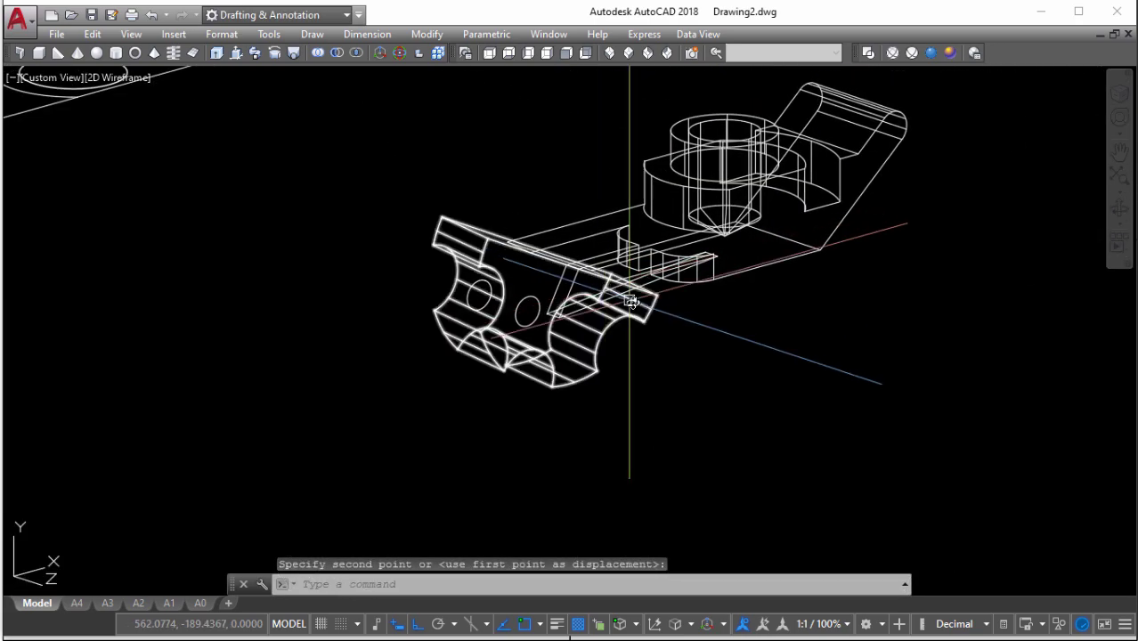
{"action": "mouse_move", "coordinate": [758, 248]}
{"action": "middle_mouse_down", "text": "shift"}
{"action": "mouse_move", "coordinate": [563, 330]}
{"action": "mouse_move", "coordinate": [632, 347]}
{"action": "middle_mouse_up", "text": "shift"}
Switch the visual style to Conceptual, then Realistic, and orbit the shaded model
{"action": "left_click", "coordinate": [960, 45]}
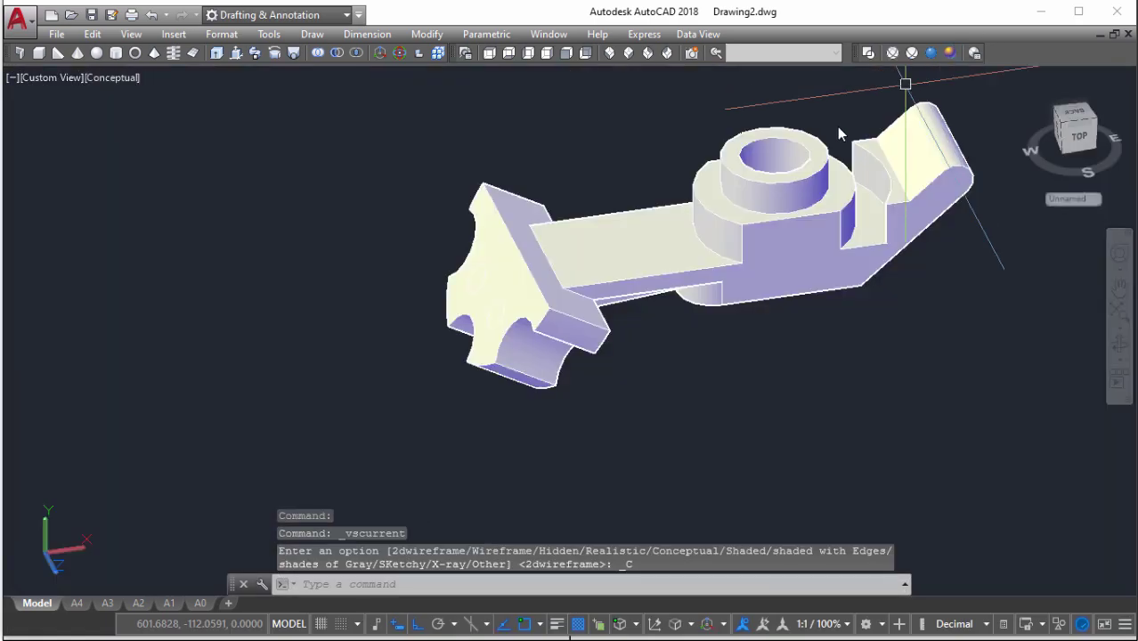
{"action": "scroll", "coordinate": [837, 126], "scroll_direction": "down", "scroll_amount": 3}
{"action": "left_click", "coordinate": [938, 55]}
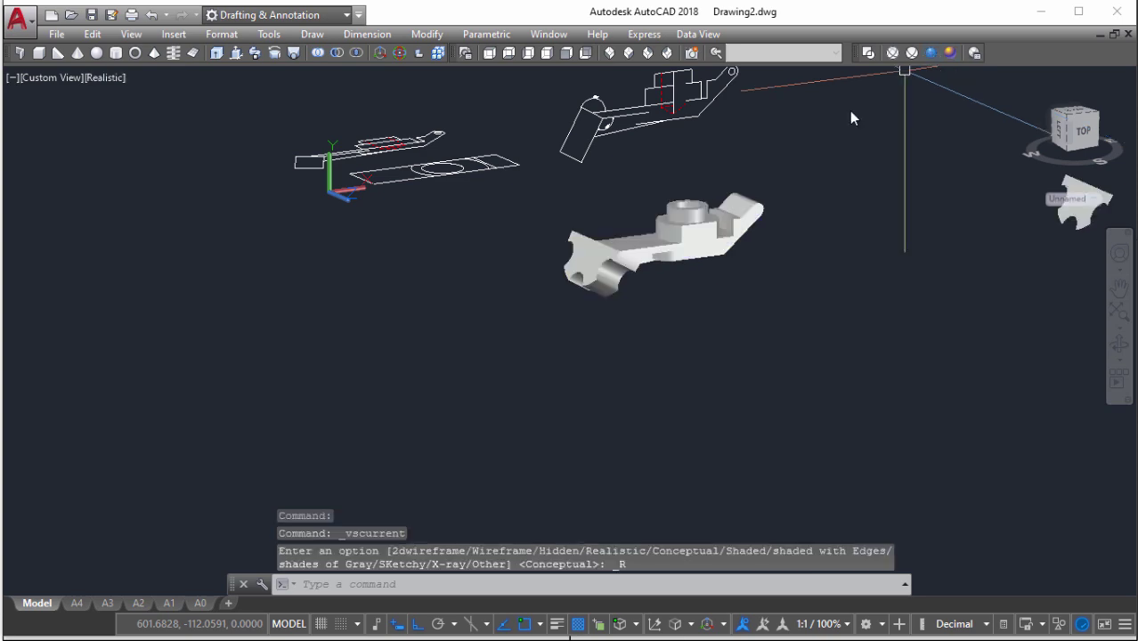
{"action": "scroll", "coordinate": [642, 259], "scroll_direction": "down", "scroll_amount": 3}
{"action": "scroll", "coordinate": [619, 364], "scroll_direction": "up", "scroll_amount": 3}
{"action": "scroll", "coordinate": [595, 348], "scroll_direction": "up", "scroll_amount": 3}
{"action": "mouse_move", "coordinate": [595, 347]}
{"action": "middle_mouse_down", "text": "shift"}
{"action": "mouse_move", "coordinate": [716, 242]}
{"action": "mouse_move", "coordinate": [495, 293]}
{"action": "mouse_move", "coordinate": [511, 275]}
{"action": "mouse_move", "coordinate": [607, 398]}
{"action": "mouse_move", "coordinate": [610, 356]}
{"action": "mouse_move", "coordinate": [590, 351]}
{"action": "middle_mouse_up", "text": "shift"}
Union the long bracket body and the flange into one solid with UNI
{"action": "type", "text": "UNI"}
{"action": "key", "text": "Return"}
{"action": "left_click", "coordinate": [597, 321]}
{"action": "left_click", "coordinate": [537, 398]}
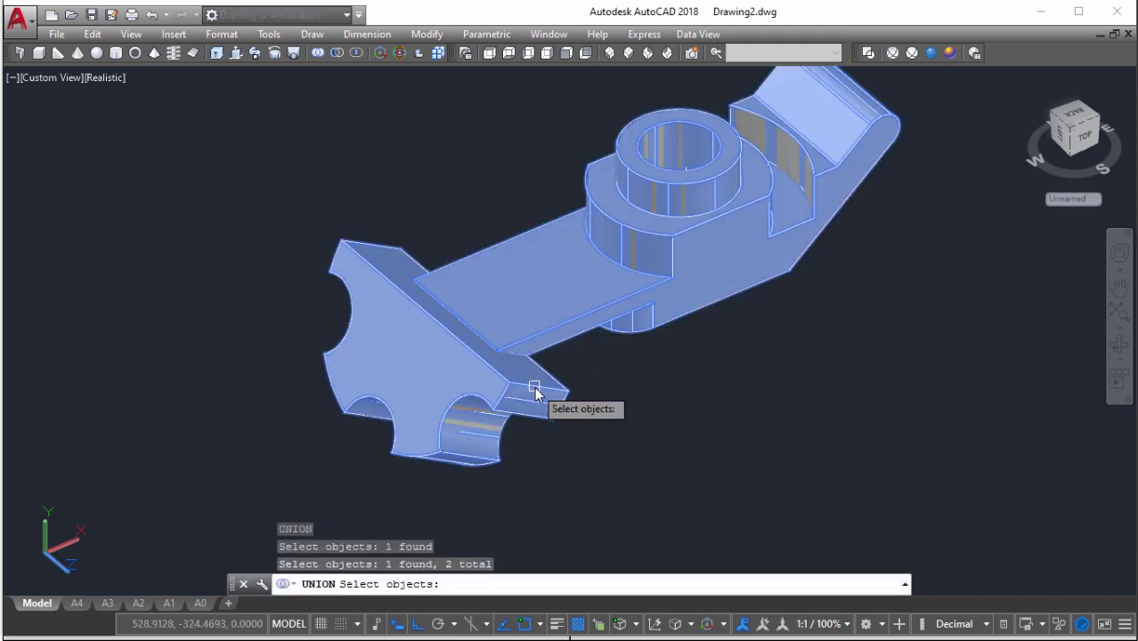
{"action": "mouse_move", "coordinate": [536, 398]}
{"action": "middle_mouse_down", "text": "shift"}
{"action": "mouse_move", "coordinate": [363, 197]}
{"action": "mouse_move", "coordinate": [325, 247]}
{"action": "mouse_move", "coordinate": [818, 195]}
{"action": "middle_mouse_up", "text": "shift"}
{"action": "key", "text": "Return"}
Check the joined solid in wireframe, then display it in Conceptual style
{"action": "left_click", "coordinate": [892, 53]}
{"action": "scroll", "coordinate": [643, 369], "scroll_direction": "down", "scroll_amount": 3}
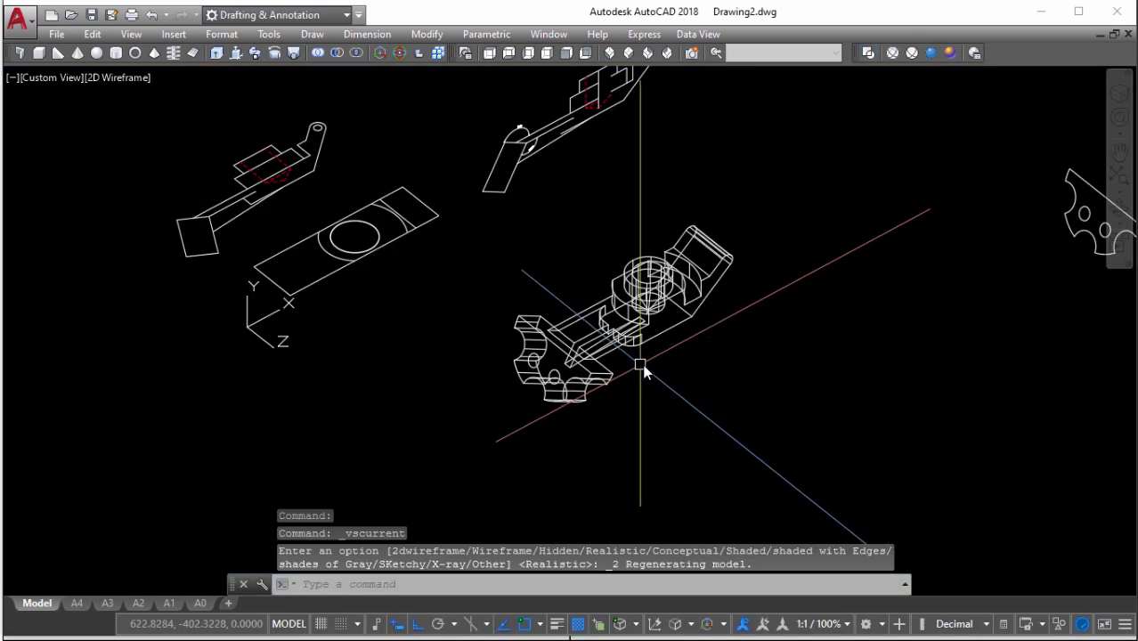
{"action": "mouse_move", "coordinate": [643, 369]}
{"action": "middle_mouse_down", "text": "shift"}
{"action": "mouse_move", "coordinate": [746, 323]}
{"action": "mouse_move", "coordinate": [538, 395]}
{"action": "middle_mouse_up", "text": "shift"}
{"action": "scroll", "coordinate": [538, 395], "scroll_direction": "up", "scroll_amount": 5}
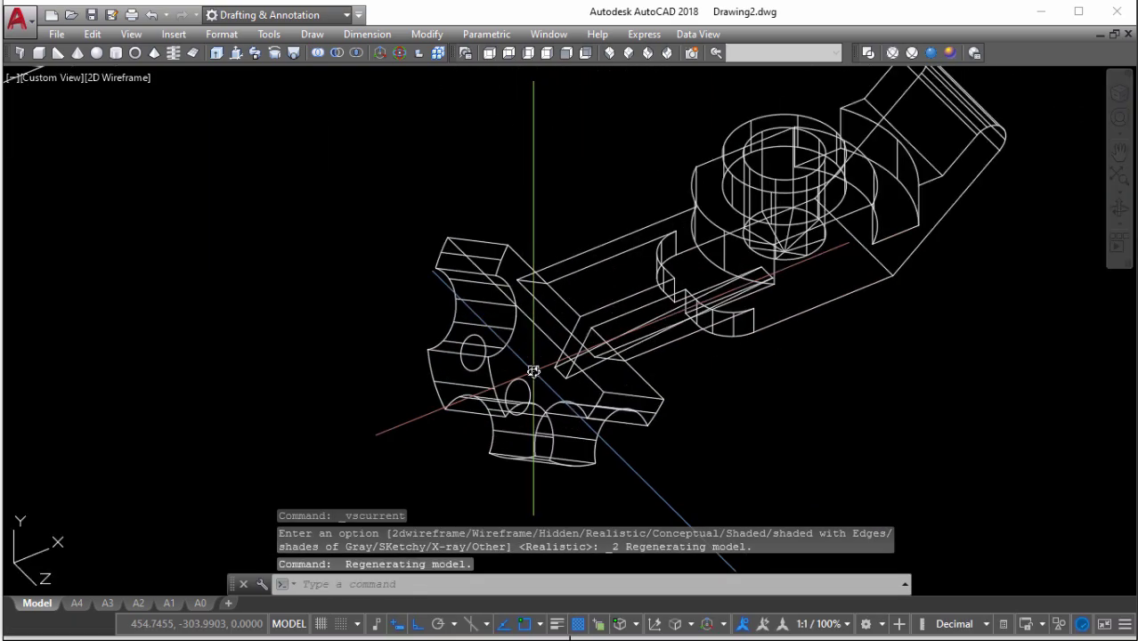
{"action": "scroll", "coordinate": [509, 395], "scroll_direction": "up", "scroll_amount": 2}
{"action": "scroll", "coordinate": [538, 394], "scroll_direction": "down", "scroll_amount": 1}
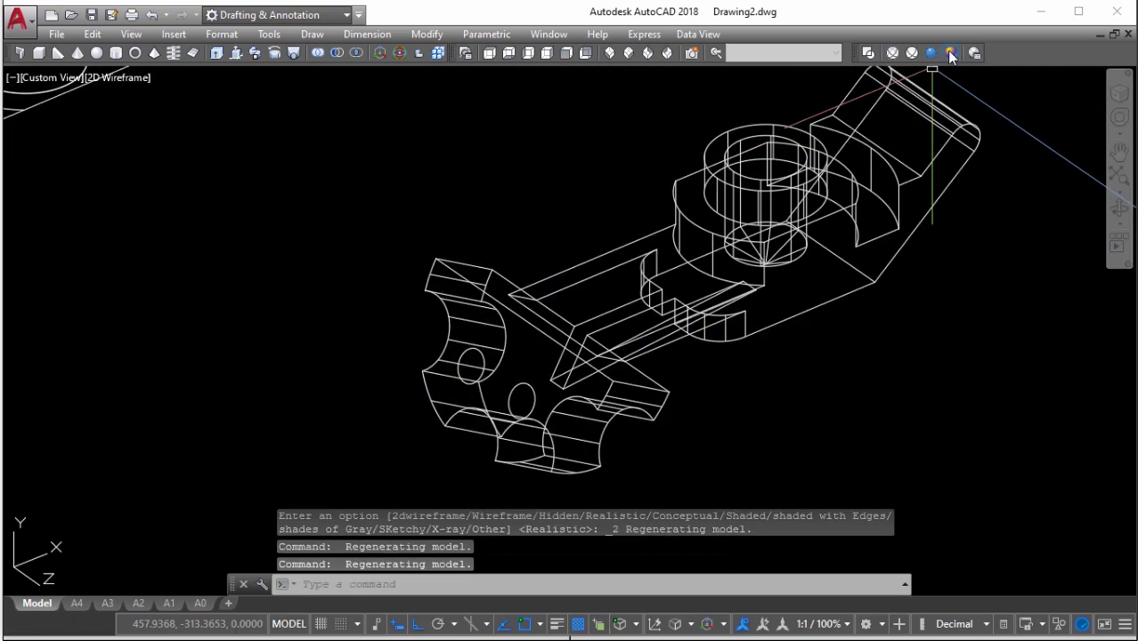
{"action": "left_click", "coordinate": [948, 52]}
{"action": "scroll", "coordinate": [534, 392], "scroll_direction": "up", "scroll_amount": 4}
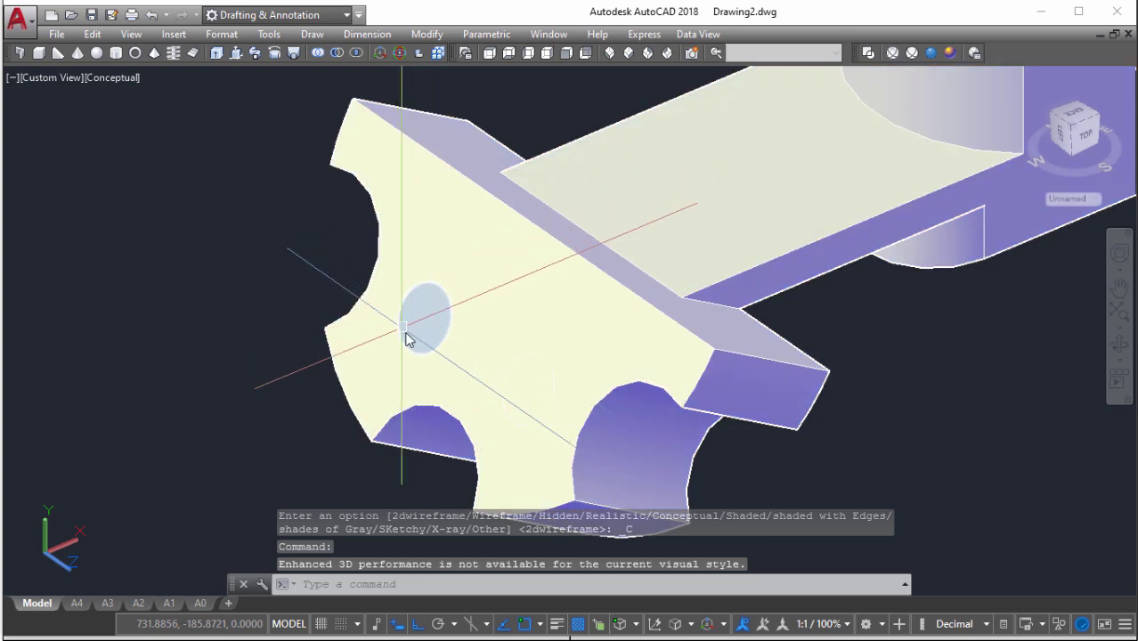
{"action": "scroll", "coordinate": [537, 389], "scroll_direction": "down", "scroll_amount": 8}
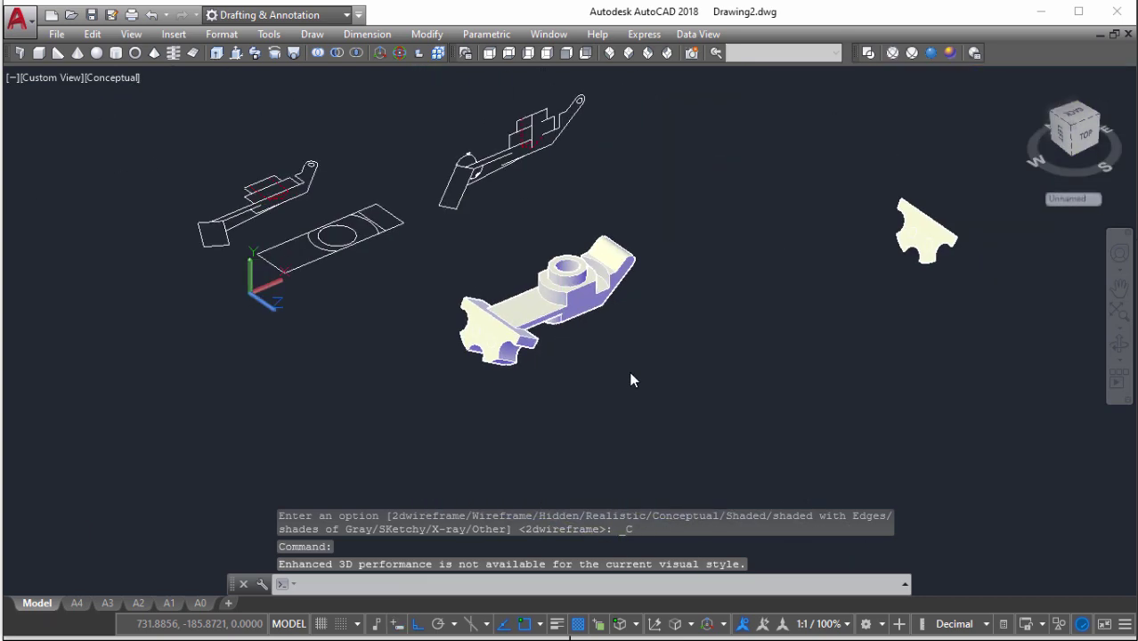
In Front view, draw a 17.5-unit line to start the small profile
{"action": "left_click", "coordinate": [567, 57]}
{"action": "type", "text": "l"}
{"action": "key", "text": "Return"}
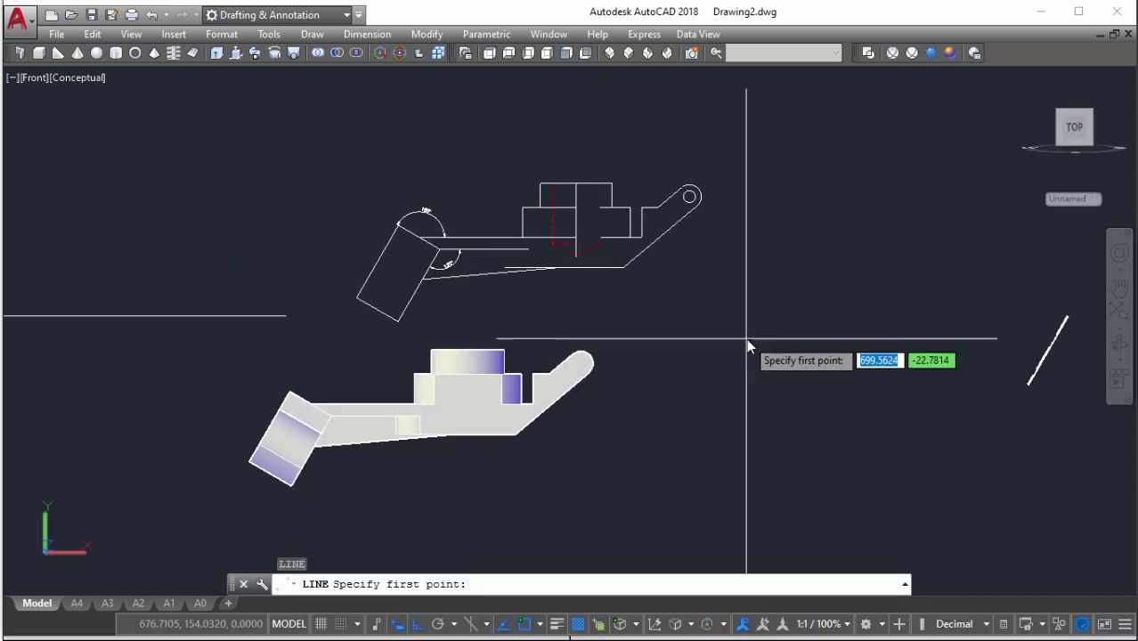
{"action": "left_click", "coordinate": [746, 338]}
{"action": "type", "text": "17."}
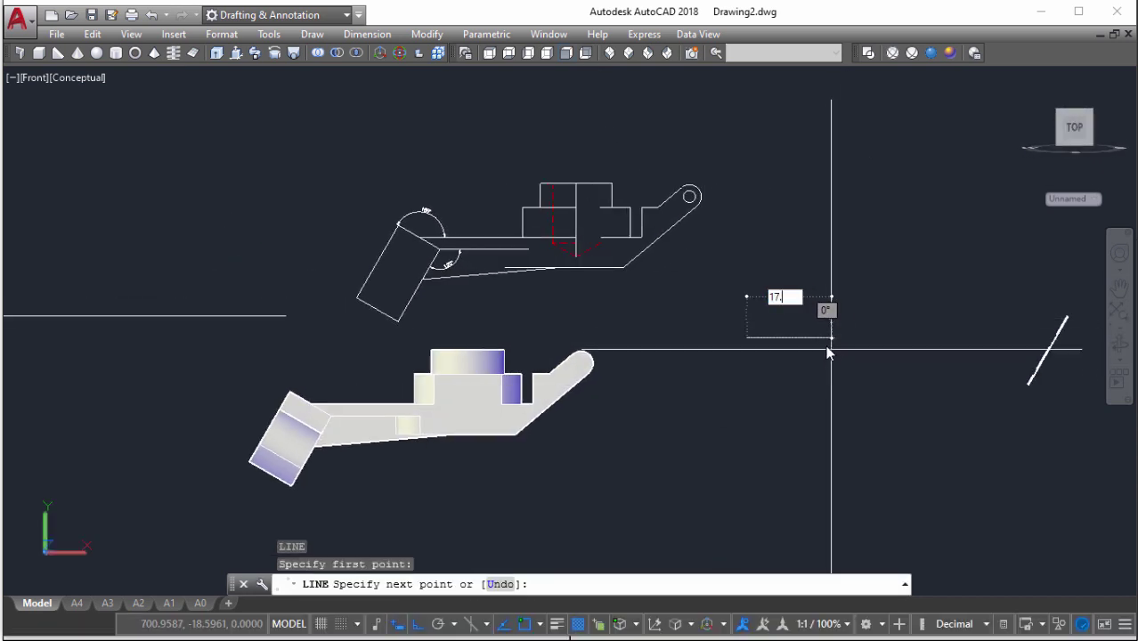
{"action": "type", "text": "5"}
{"action": "key", "text": "Return"}
{"action": "scroll", "coordinate": [767, 365], "scroll_direction": "up", "scroll_amount": 4}
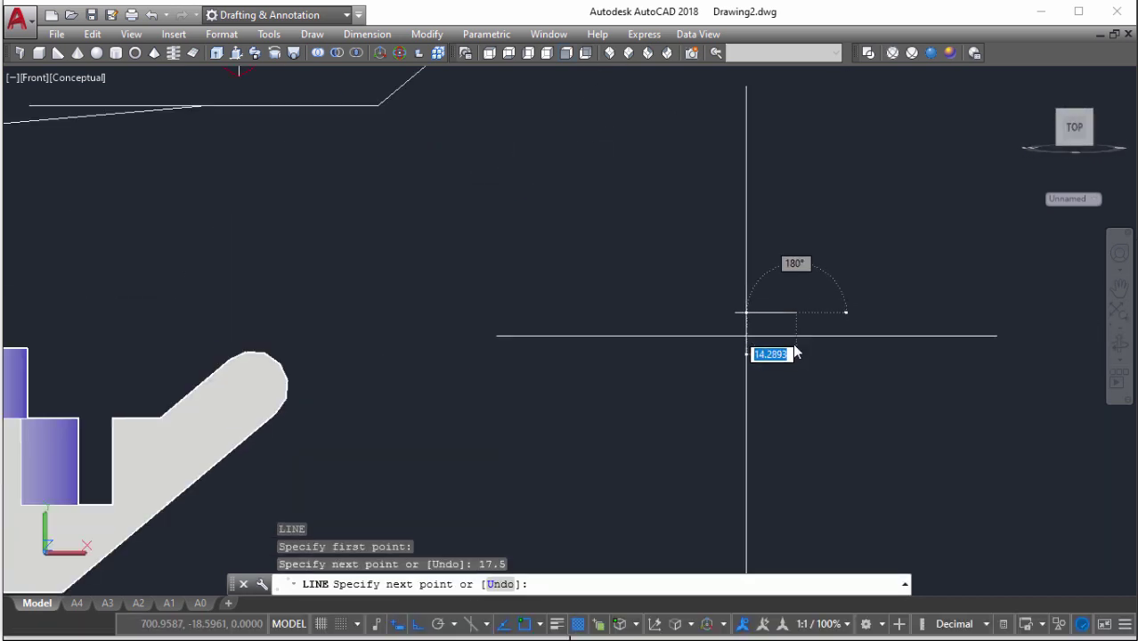
{"action": "key", "text": "Return"}
{"action": "key", "text": "Return"}
{"action": "left_click", "coordinate": [770, 320]}
{"action": "key", "text": "Escape"}
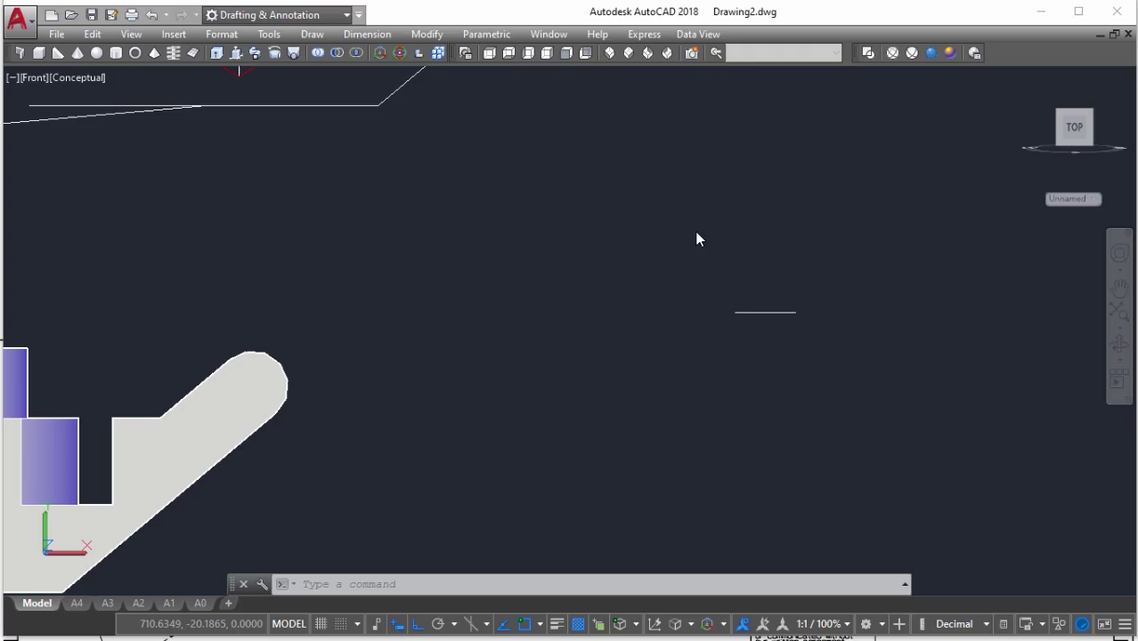
Draw a 25-unit downward side, then the bottom and vertical segments up to the top line
{"action": "key", "text": "Return"}
{"action": "left_click", "coordinate": [764, 313]}
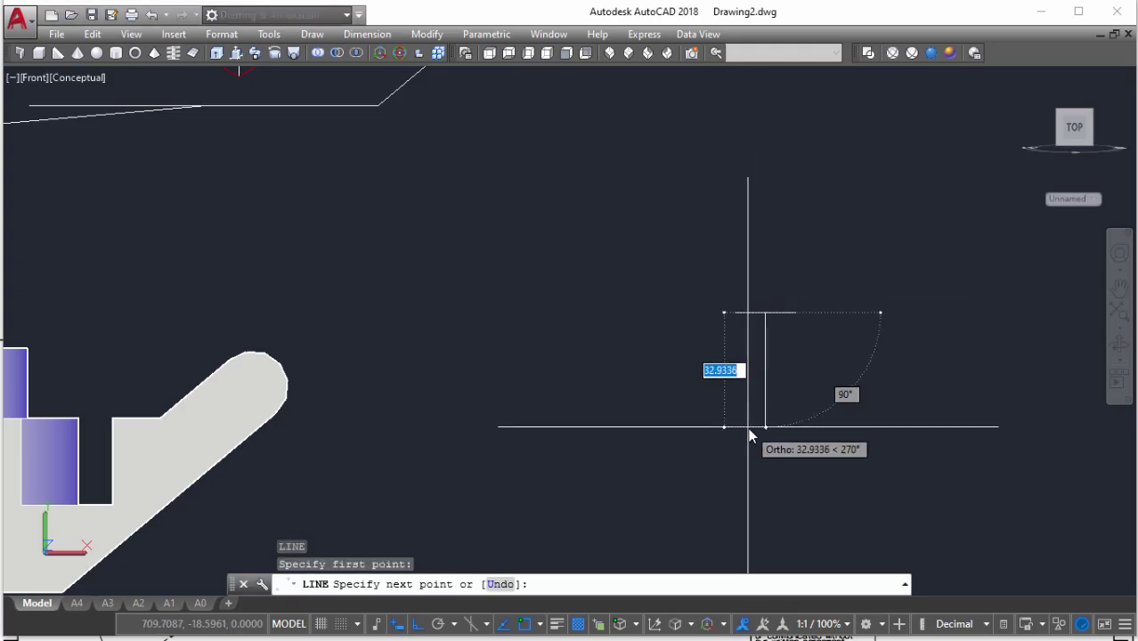
{"action": "type", "text": "25"}
{"action": "key", "text": "Return"}
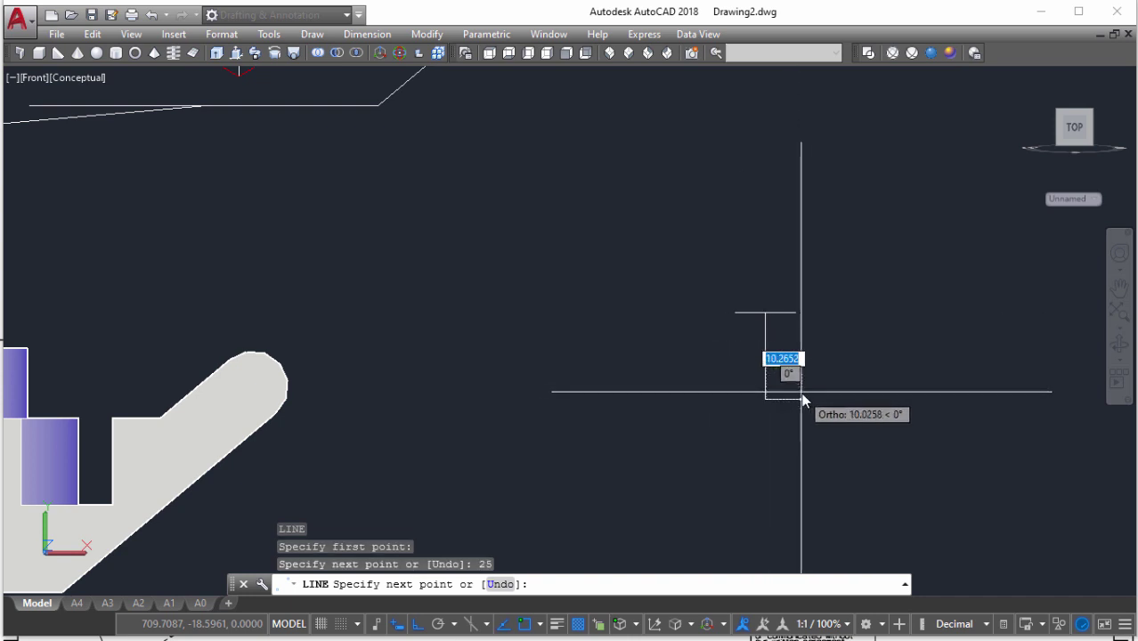
{"action": "scroll", "coordinate": [792, 384], "scroll_direction": "up", "scroll_amount": 3}
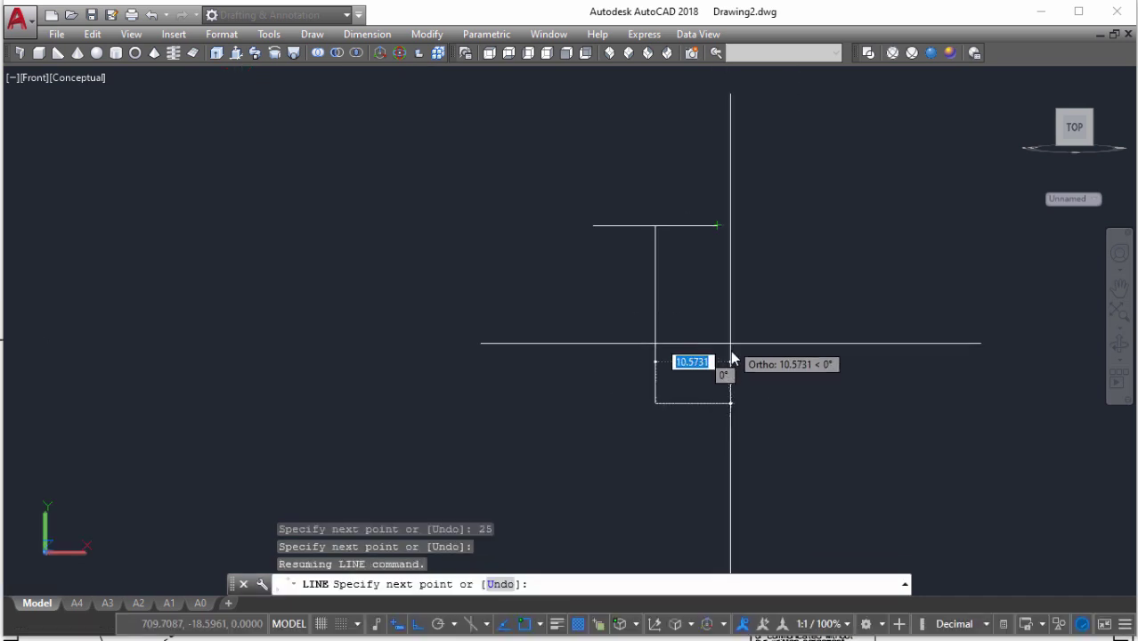
{"action": "left_click", "coordinate": [717, 401]}
{"action": "left_click", "coordinate": [719, 226]}
{"action": "key", "text": "Return"}
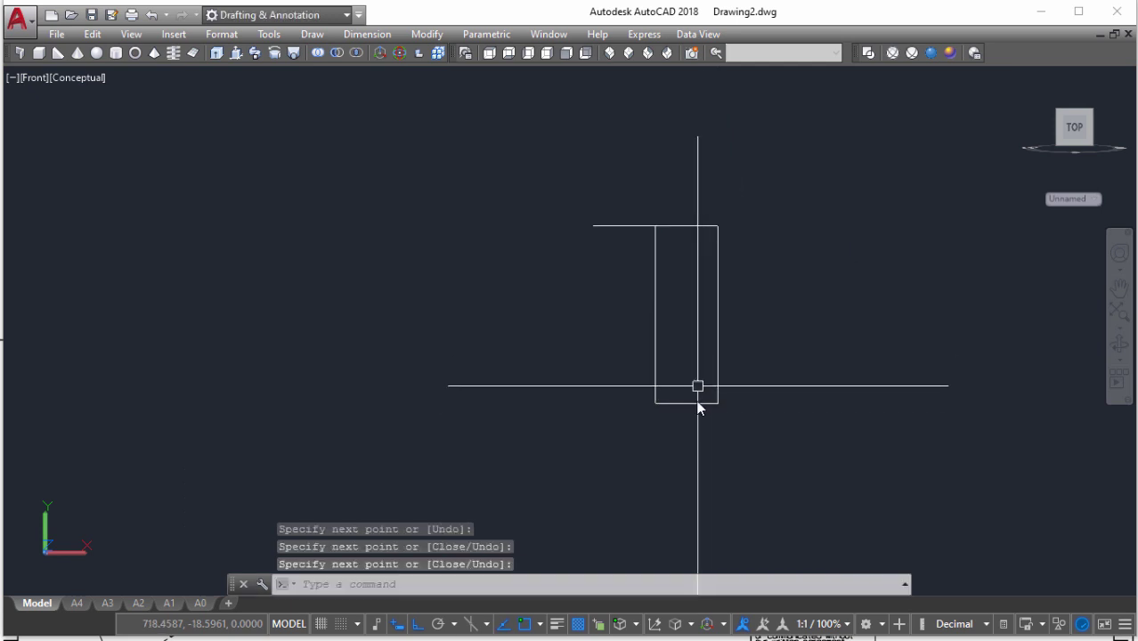
Rotate the bottom line 330 degrees about its bottom-right corner to slant it
{"action": "type", "text": "ro"}
{"action": "key", "text": "Return"}
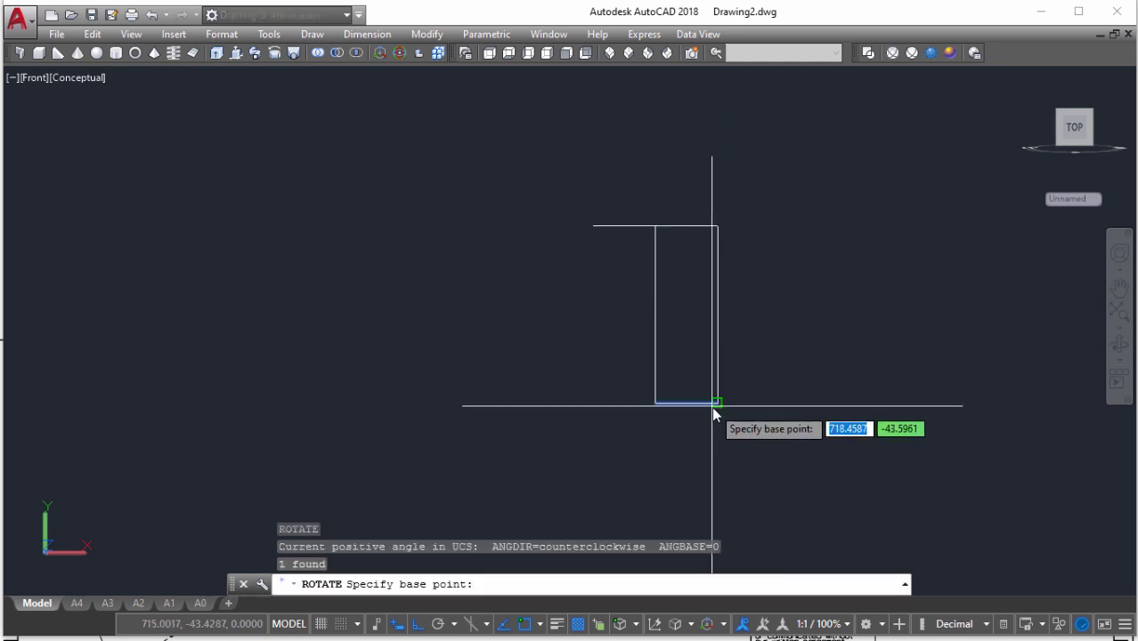
{"action": "left_click", "coordinate": [717, 403]}
{"action": "type", "text": "330"}
{"action": "key", "text": "Return"}
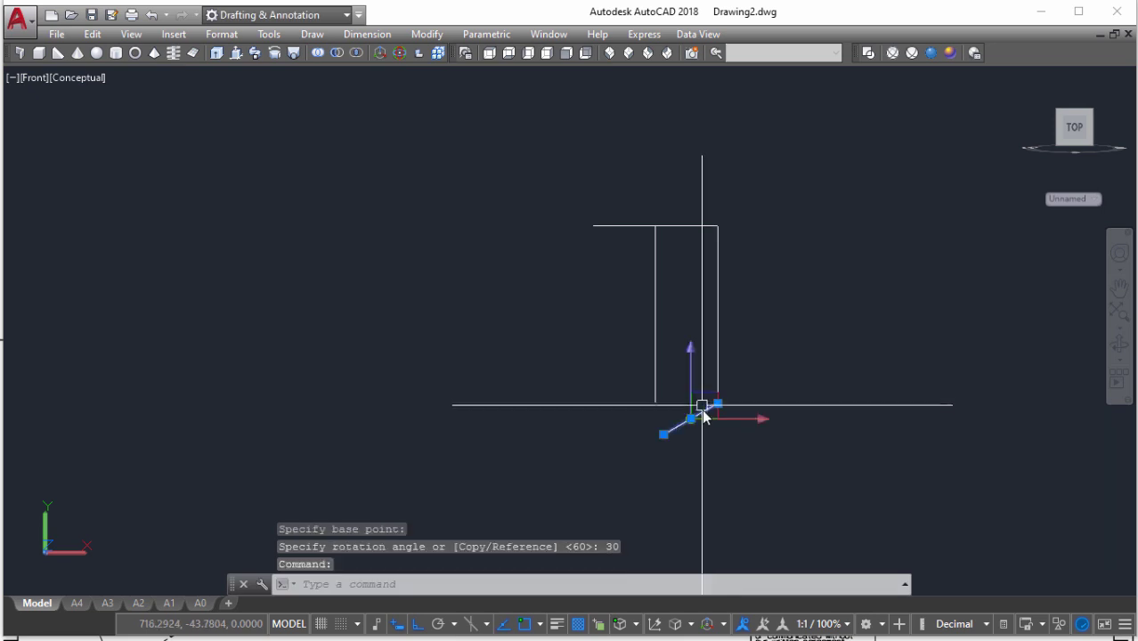
{"action": "type", "text": "mi"}
{"action": "key", "text": "Return"}
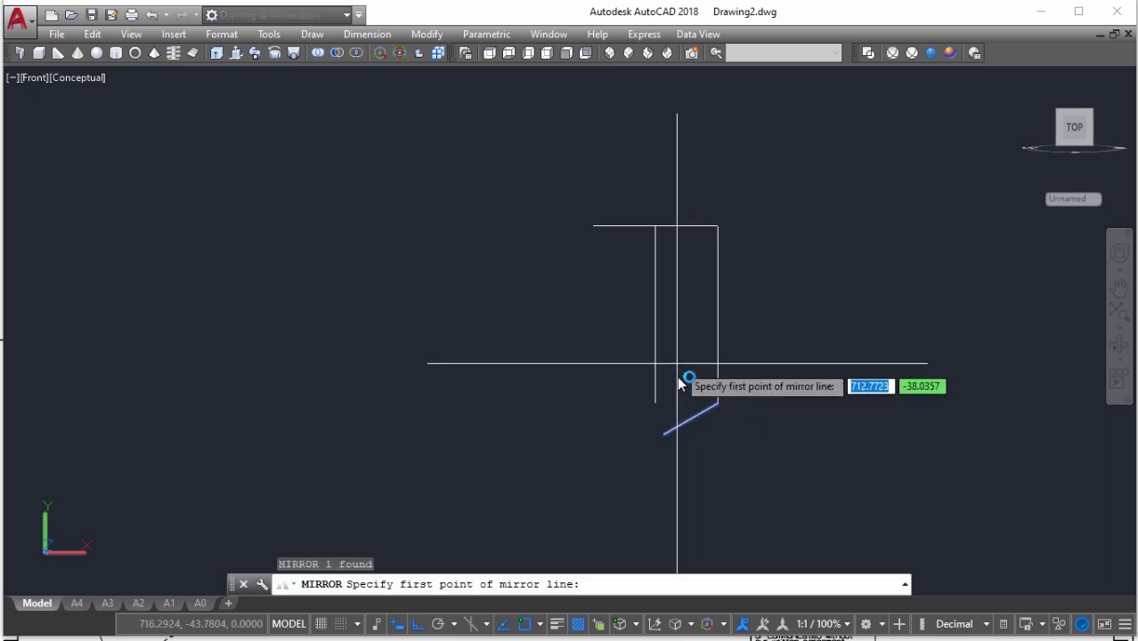
{"action": "key", "text": "F1"}
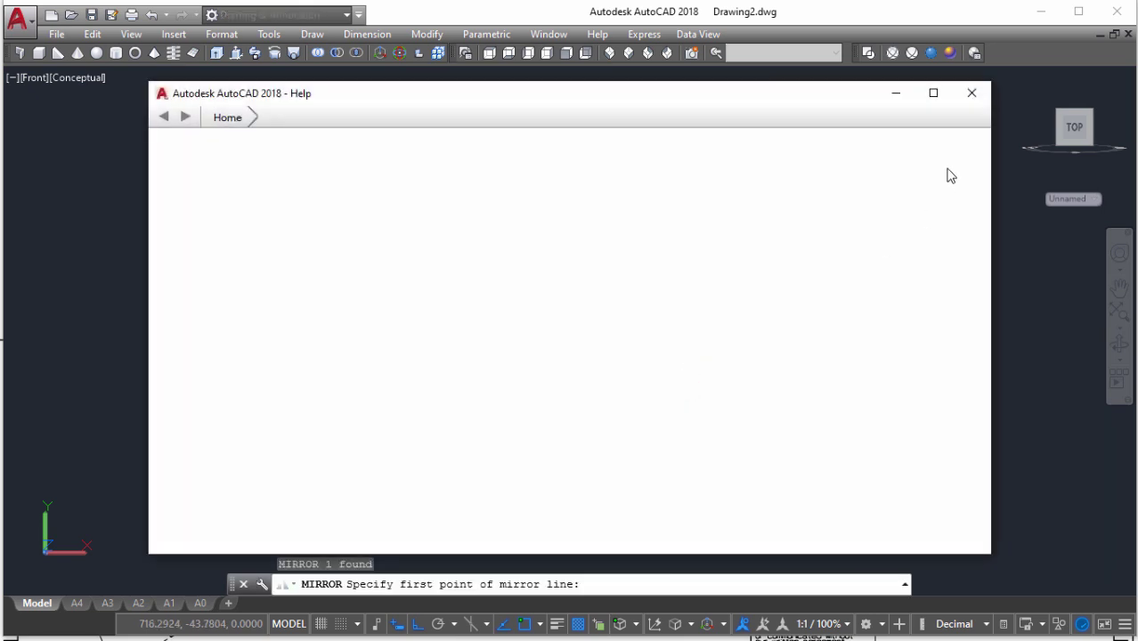
{"action": "key", "text": "Escape"}
{"action": "key", "text": "Escape"}
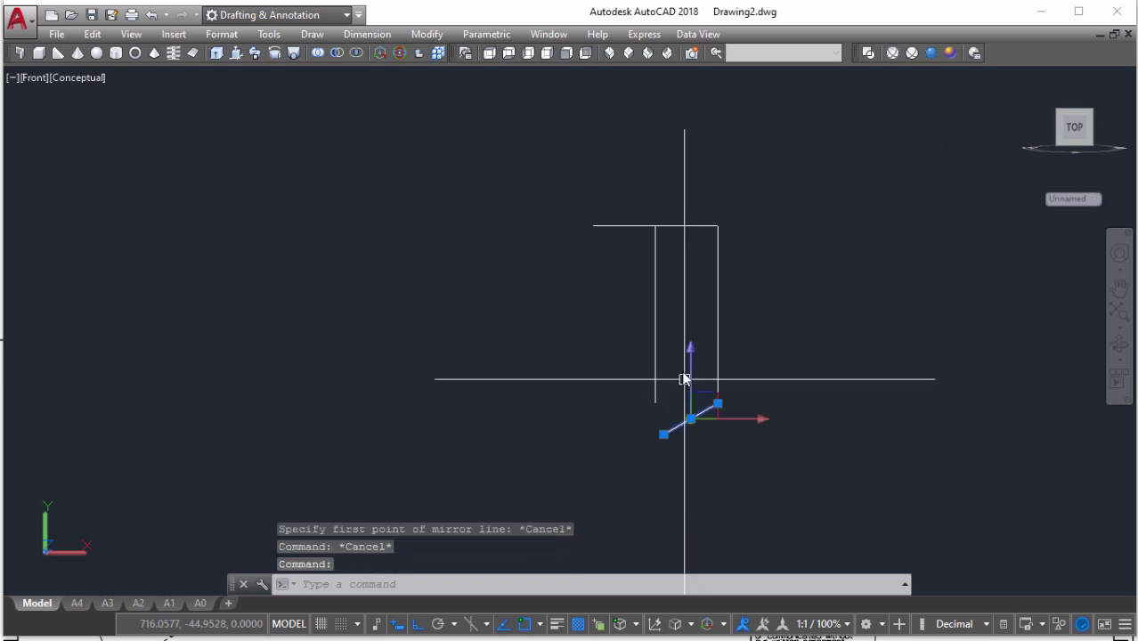
Close the corner between the diagonal and left vertical lines with a zero-radius fillet
{"action": "key", "text": "f"}
{"action": "key", "text": "Return"}
{"action": "key", "text": "r"}
{"action": "key", "text": "Return"}
{"action": "type", "text": "0"}
Window-select the closed four-sided slanted outline and make it one region
{"action": "key", "text": "Return"}
{"action": "left_click", "coordinate": [694, 418]}
{"action": "left_click", "coordinate": [655, 372]}
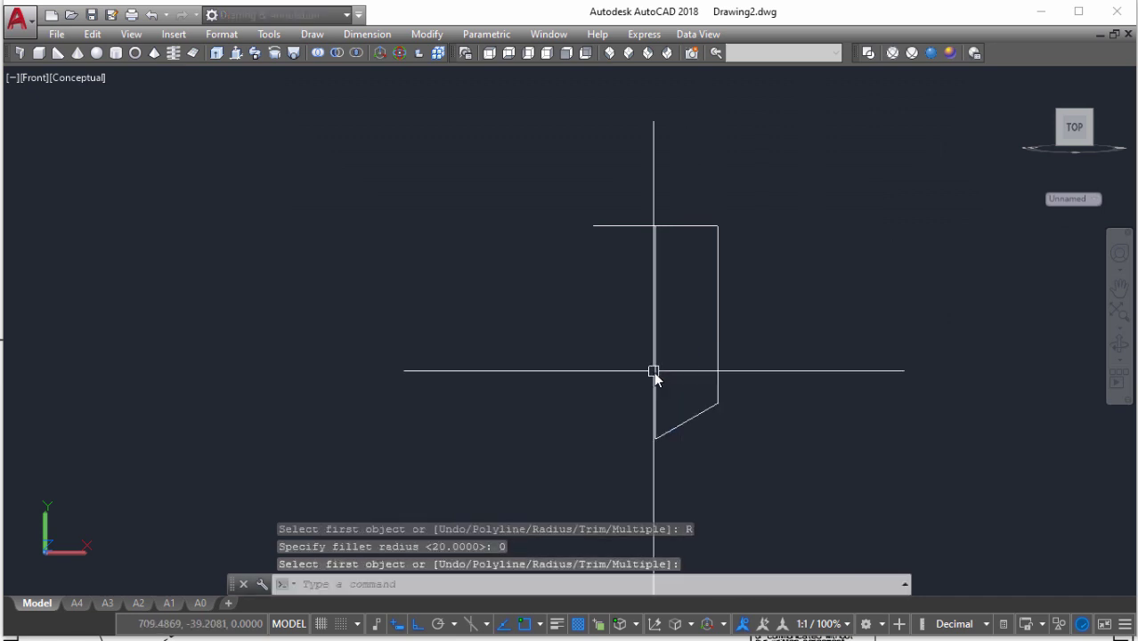
{"action": "middle_click_drag", "start_coordinate": [690, 363], "coordinate": [706, 376]}
{"action": "type", "text": "tr"}
{"action": "key", "text": "Return"}
{"action": "key", "text": "Return"}
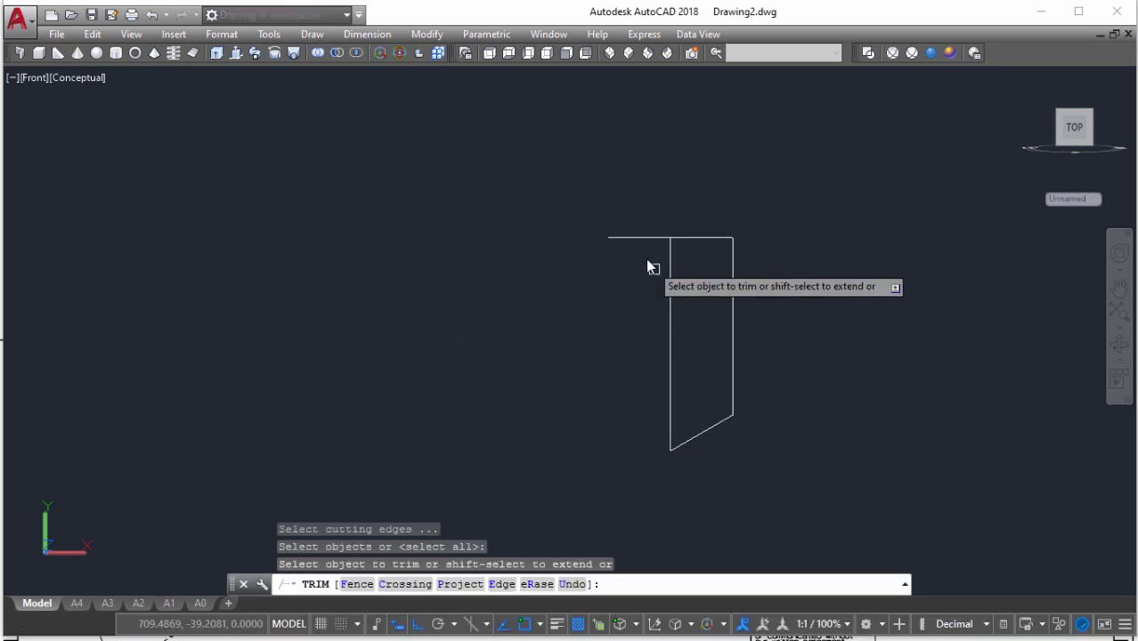
{"action": "key", "text": "Escape"}
{"action": "type", "text": "g"}
{"action": "key", "text": "Return"}
{"action": "left_click", "coordinate": [628, 222]}
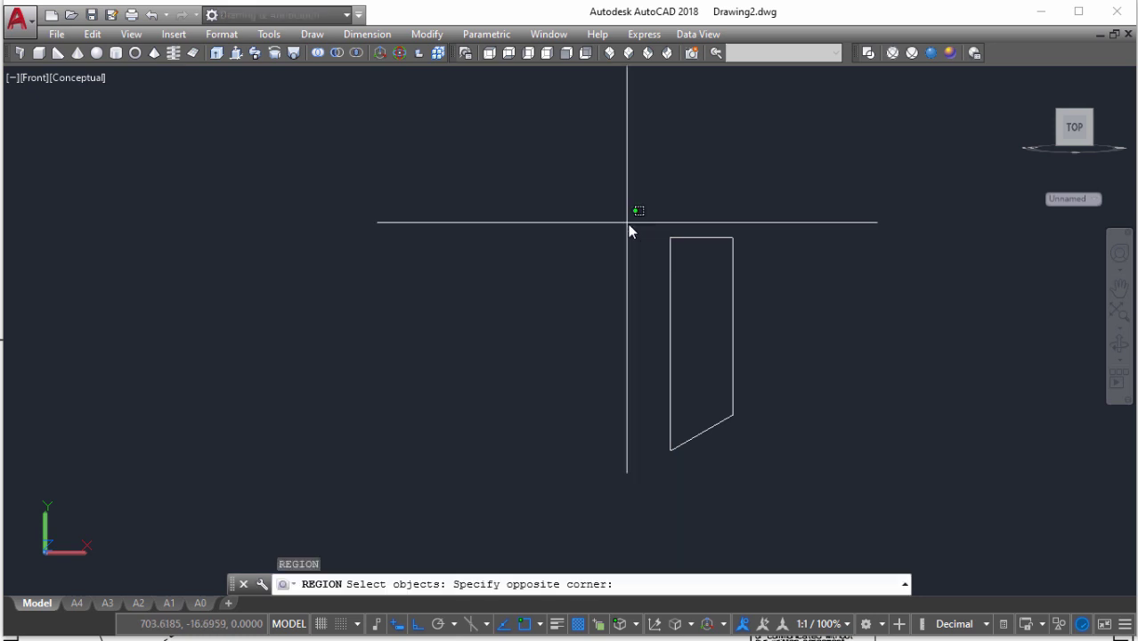
{"action": "left_click", "coordinate": [786, 463]}
{"action": "key", "text": "Return"}
{"action": "scroll", "coordinate": [780, 397], "scroll_direction": "down", "scroll_amount": 4}
Return to Front view and select the small region profile
{"action": "mouse_move", "coordinate": [780, 397]}
{"action": "middle_mouse_down", "text": "shift"}
{"action": "mouse_move", "coordinate": [851, 440]}
{"action": "mouse_move", "coordinate": [751, 336]}
{"action": "middle_mouse_up", "text": "shift"}
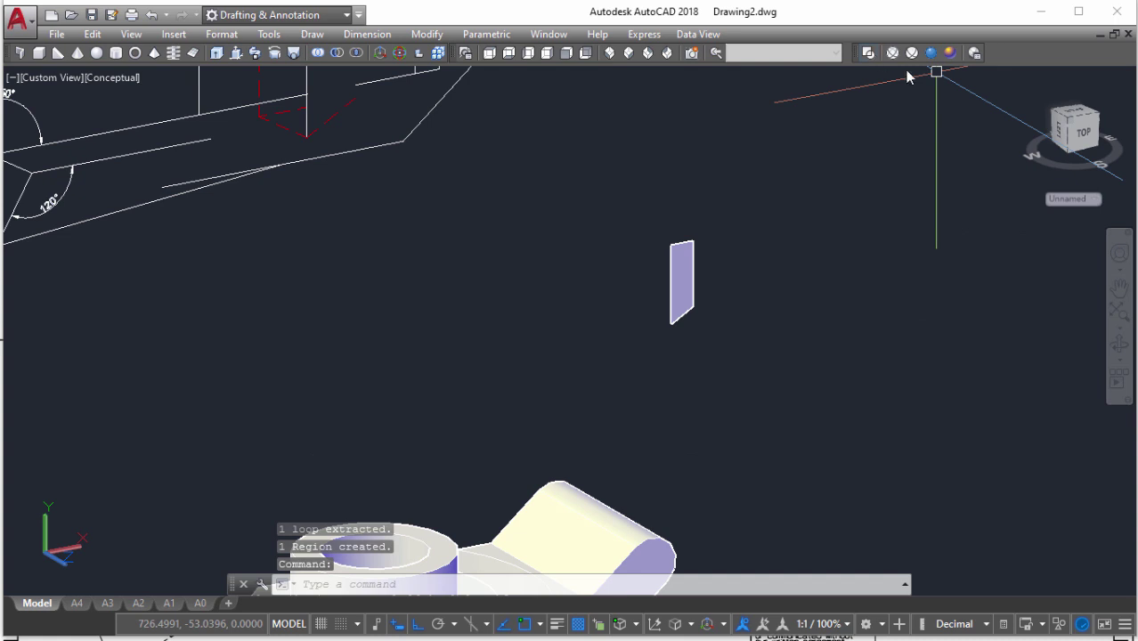
{"action": "left_click", "coordinate": [566, 55]}
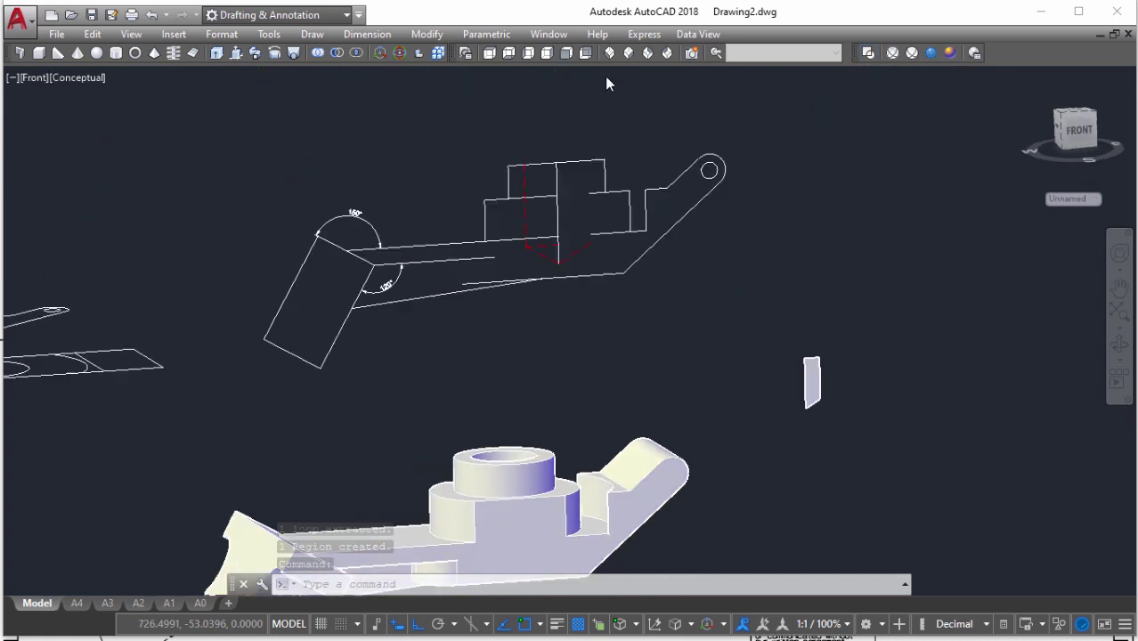
{"action": "scroll", "coordinate": [852, 367], "scroll_direction": "up", "scroll_amount": 3}
{"action": "scroll", "coordinate": [826, 331], "scroll_direction": "up", "scroll_amount": 2}
{"action": "left_click_drag", "start_coordinate": [826, 330], "coordinate": [856, 317]}
{"action": "middle_click_drag", "start_coordinate": [856, 322], "coordinate": [795, 324]}
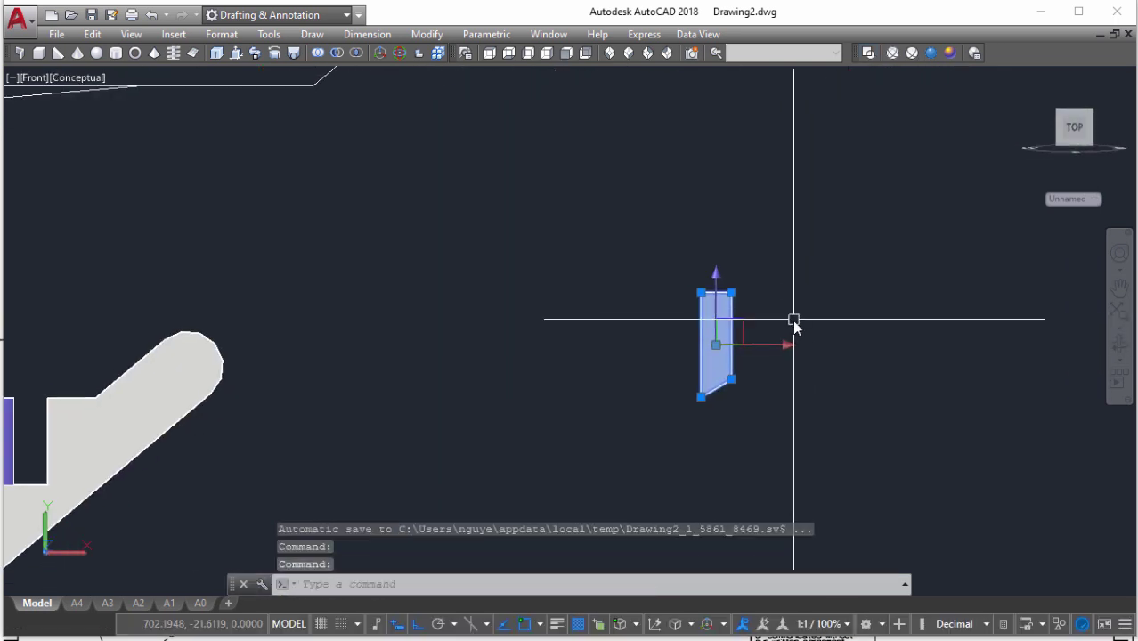
{"action": "type", "text": "ro"}
Rotate the region 60 degrees about its top-left corner and orbit to see it tilted
{"action": "key", "text": "Return"}
{"action": "left_click", "coordinate": [701, 292]}
{"action": "type", "text": "6"}
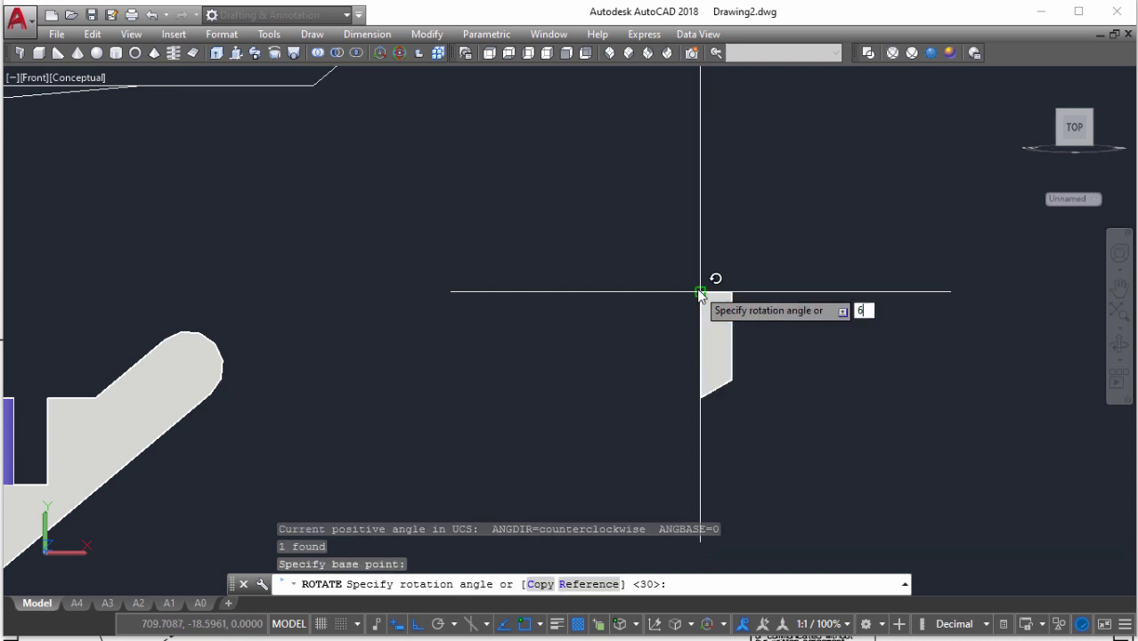
{"action": "type", "text": "0"}
{"action": "key", "text": "Return"}
{"action": "scroll", "coordinate": [724, 305], "scroll_direction": "down", "scroll_amount": 2}
{"action": "scroll", "coordinate": [767, 301], "scroll_direction": "down", "scroll_amount": 2}
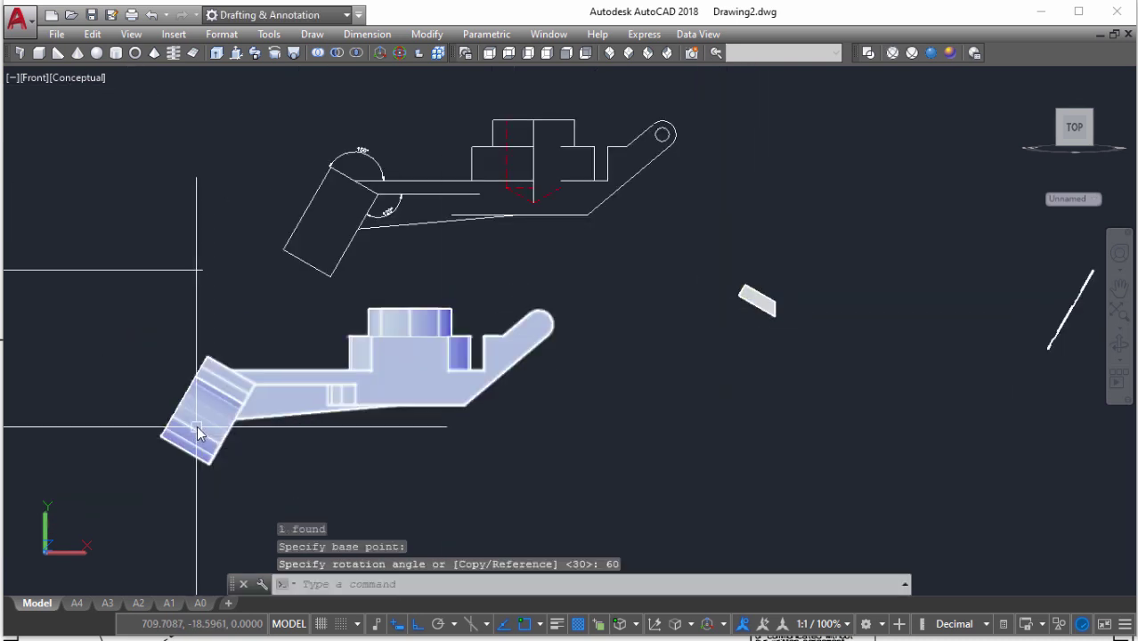
{"action": "scroll", "coordinate": [770, 299], "scroll_direction": "up", "scroll_amount": 2}
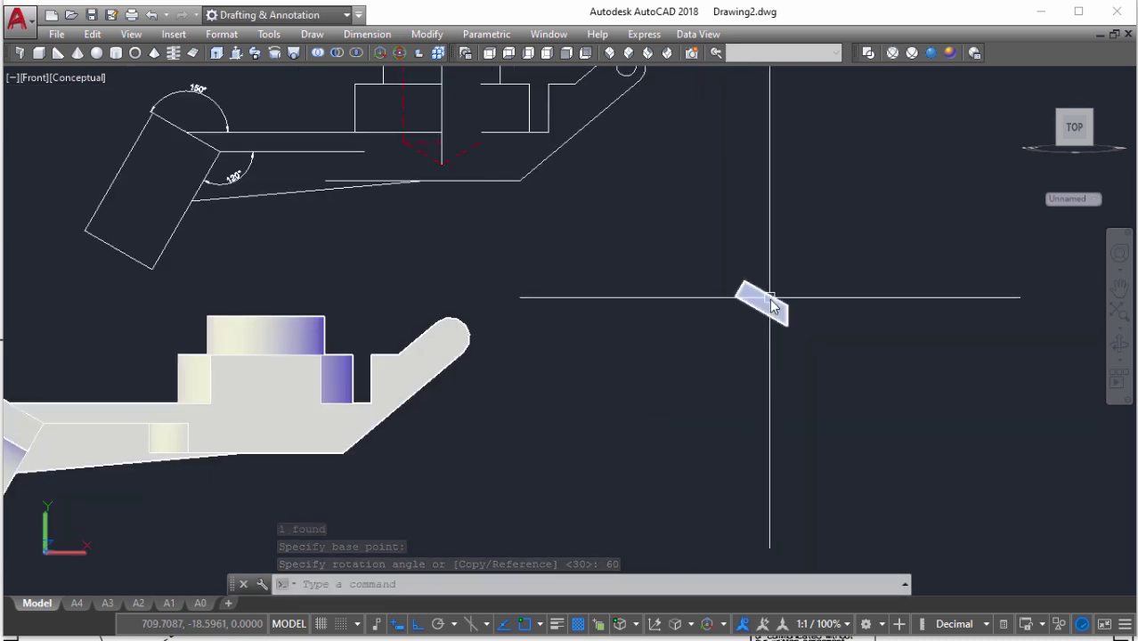
{"action": "middle_click_drag", "start_coordinate": [784, 270], "coordinate": [693, 301], "text": "shift"}
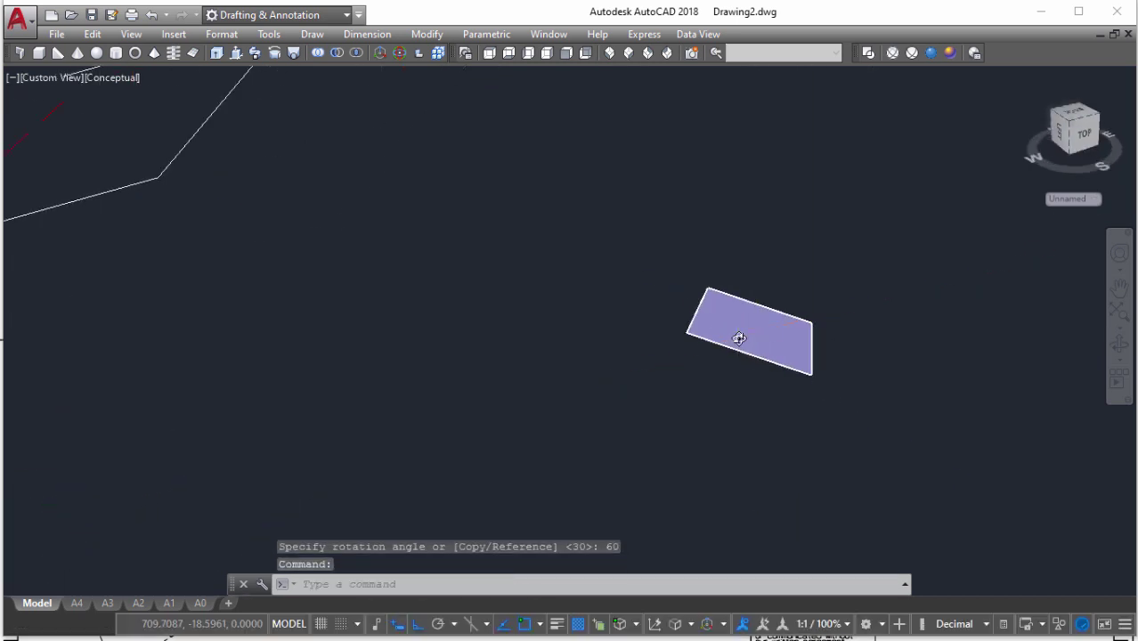
Revolve the region a full 360 degrees about its edge into a cutter cylinder
{"action": "type", "text": "revo"}
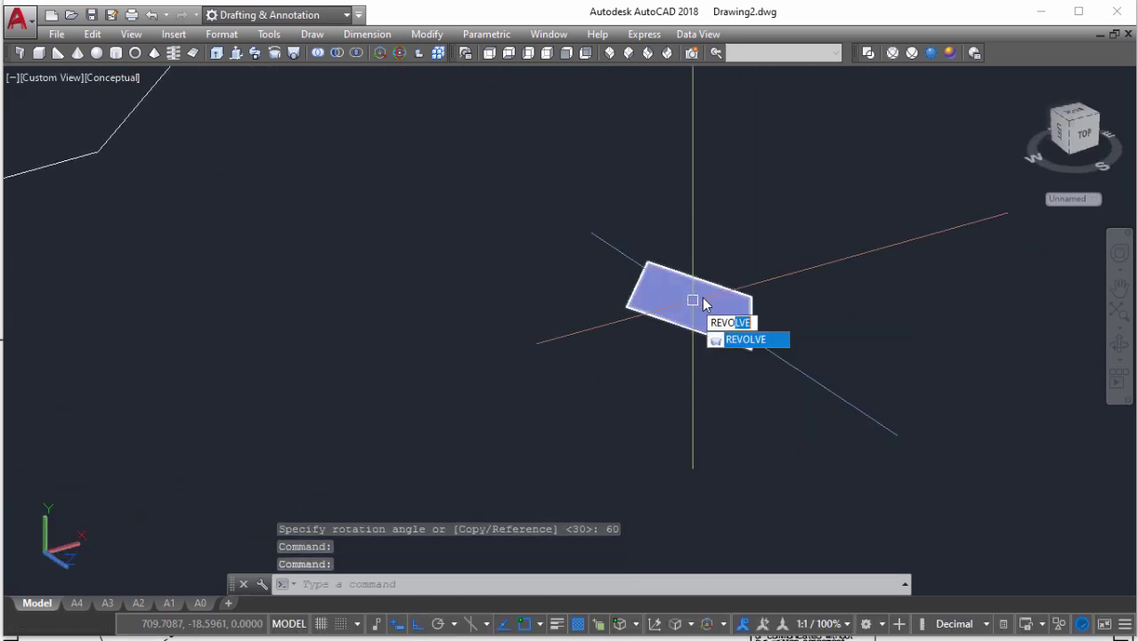
{"action": "left_click", "coordinate": [748, 340]}
{"action": "left_click", "coordinate": [632, 315]}
{"action": "key", "text": "Return"}
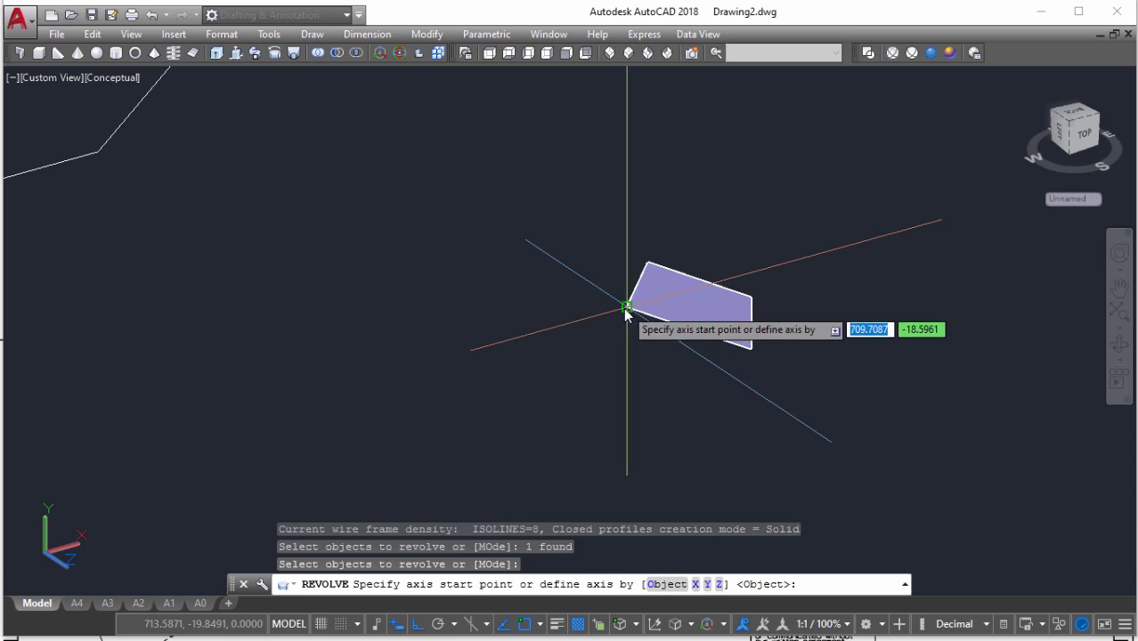
{"action": "left_click", "coordinate": [629, 309]}
{"action": "left_click", "coordinate": [750, 352]}
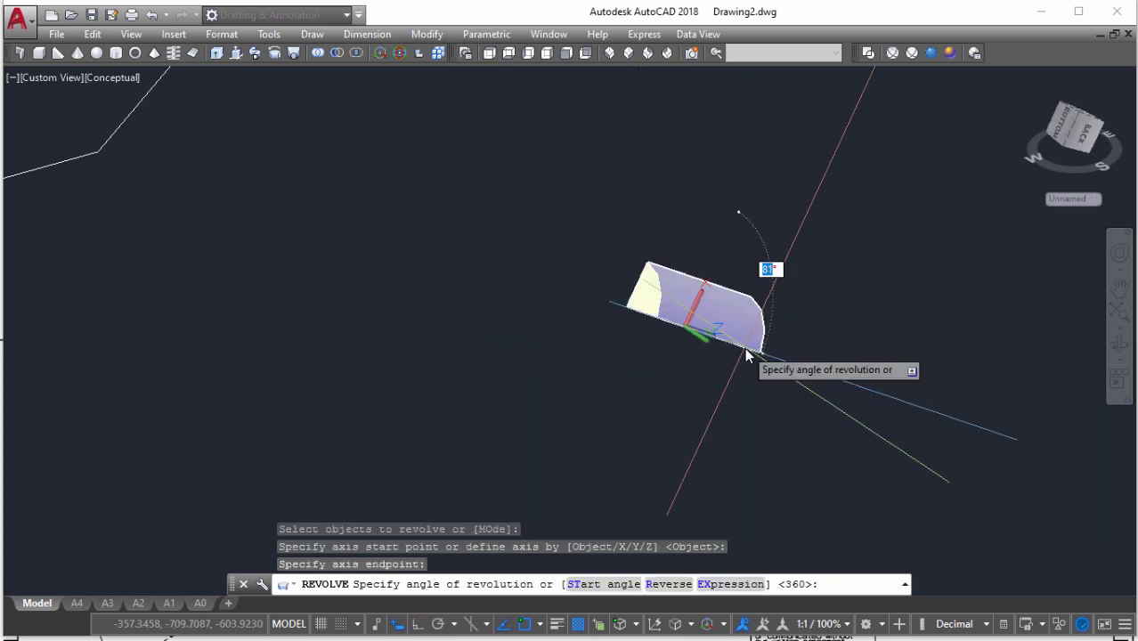
{"action": "key", "text": "Return"}
{"action": "scroll", "coordinate": [723, 343], "scroll_direction": "down", "scroll_amount": 2}
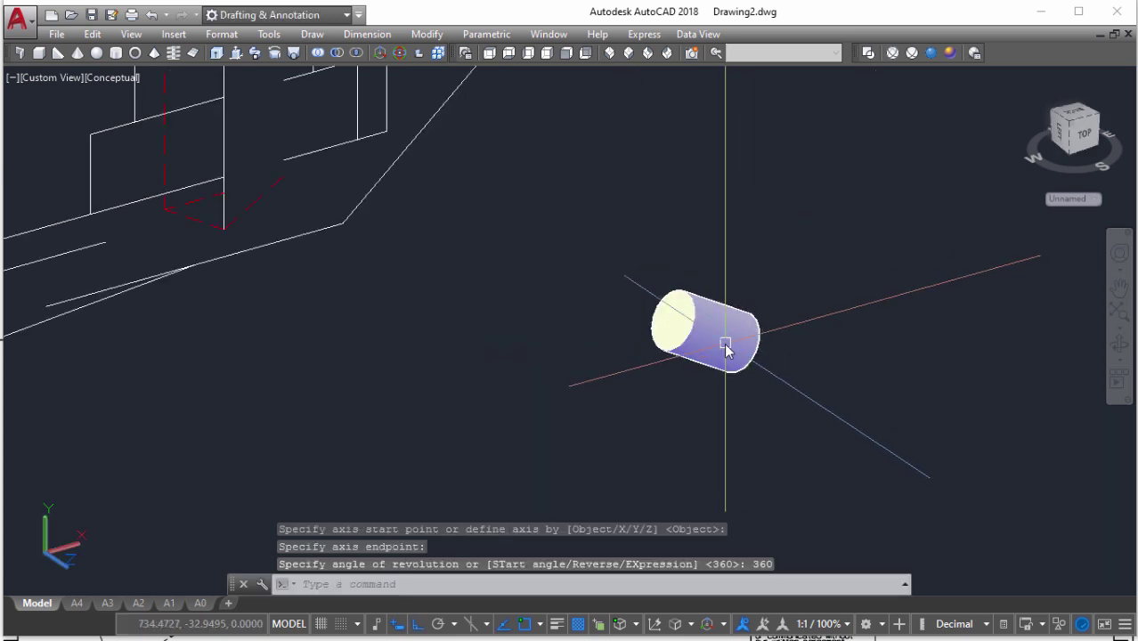
{"action": "middle_click_drag", "start_coordinate": [724, 343], "coordinate": [750, 365], "text": "shift"}
Begin copying the cylinder and switch the display to 2D Wireframe
{"action": "key", "text": "Return"}
{"action": "scroll", "coordinate": [748, 352], "scroll_direction": "up", "scroll_amount": 2}
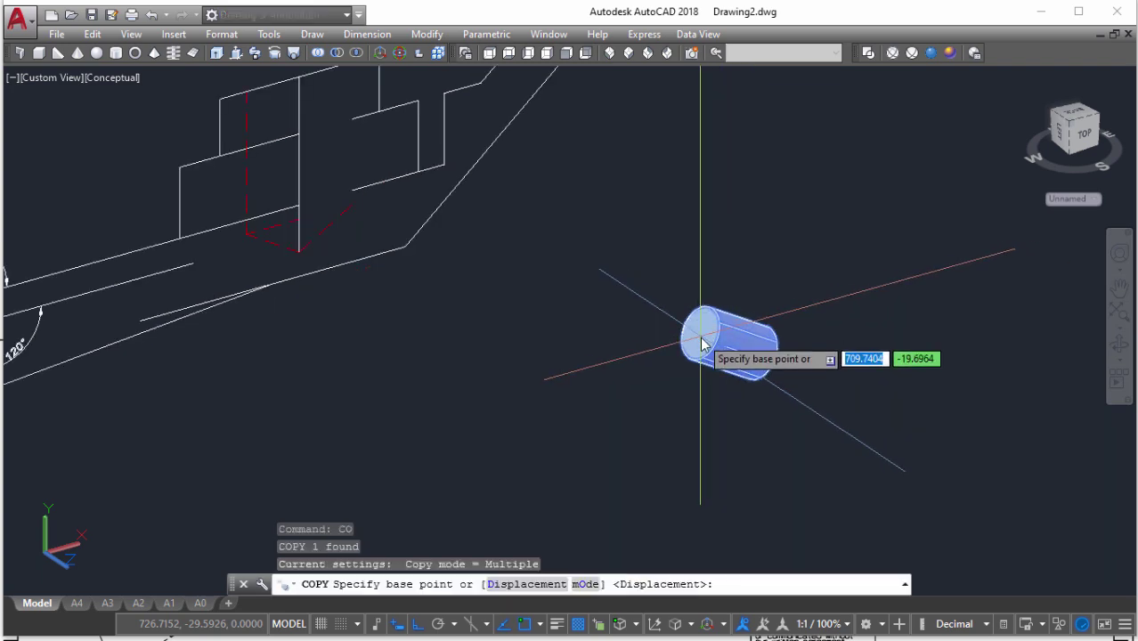
{"action": "left_click", "coordinate": [704, 331]}
{"action": "scroll", "coordinate": [703, 338], "scroll_direction": "down", "scroll_amount": 3}
{"action": "scroll", "coordinate": [648, 383], "scroll_direction": "up", "scroll_amount": 3}
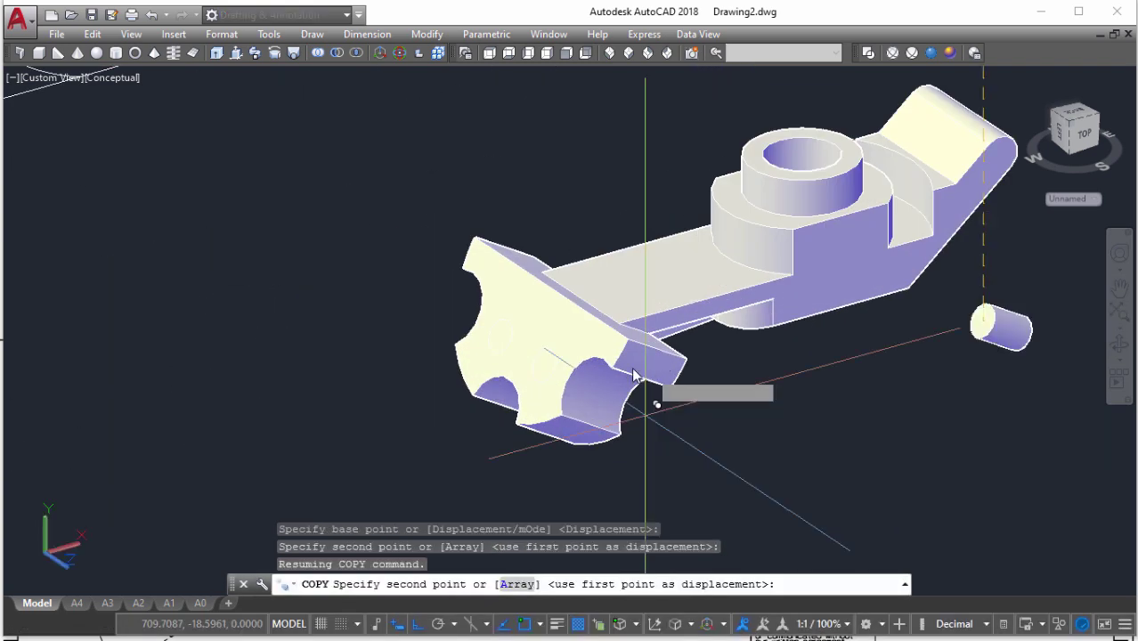
{"action": "scroll", "coordinate": [570, 360], "scroll_direction": "up", "scroll_amount": 2}
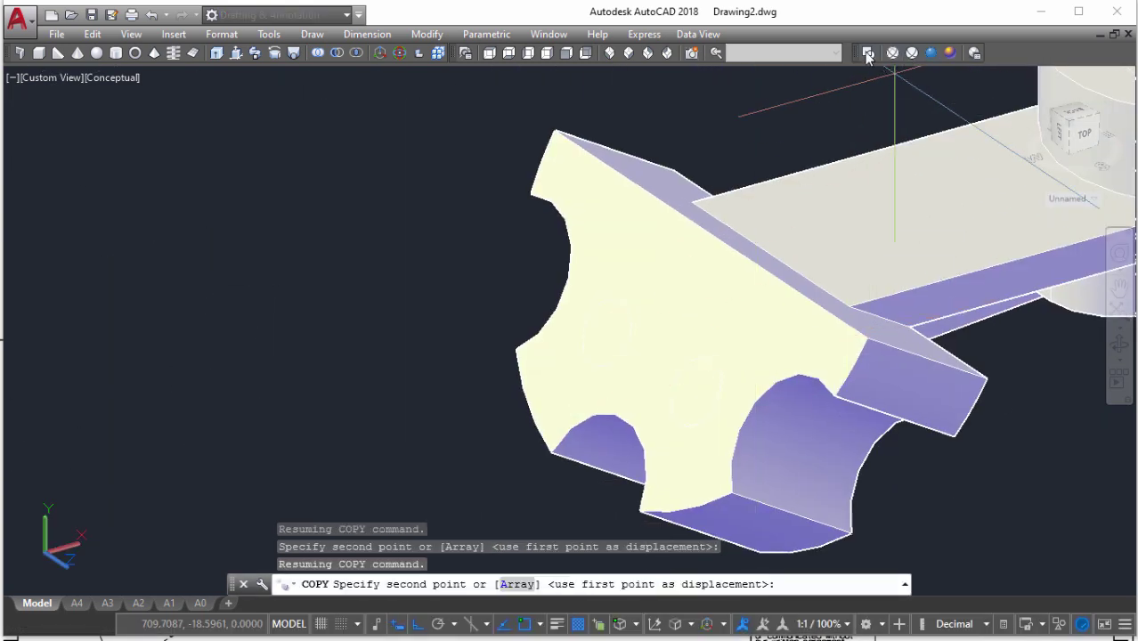
{"action": "left_click", "coordinate": [868, 53]}
{"action": "scroll", "coordinate": [722, 367], "scroll_direction": "down", "scroll_amount": 3}
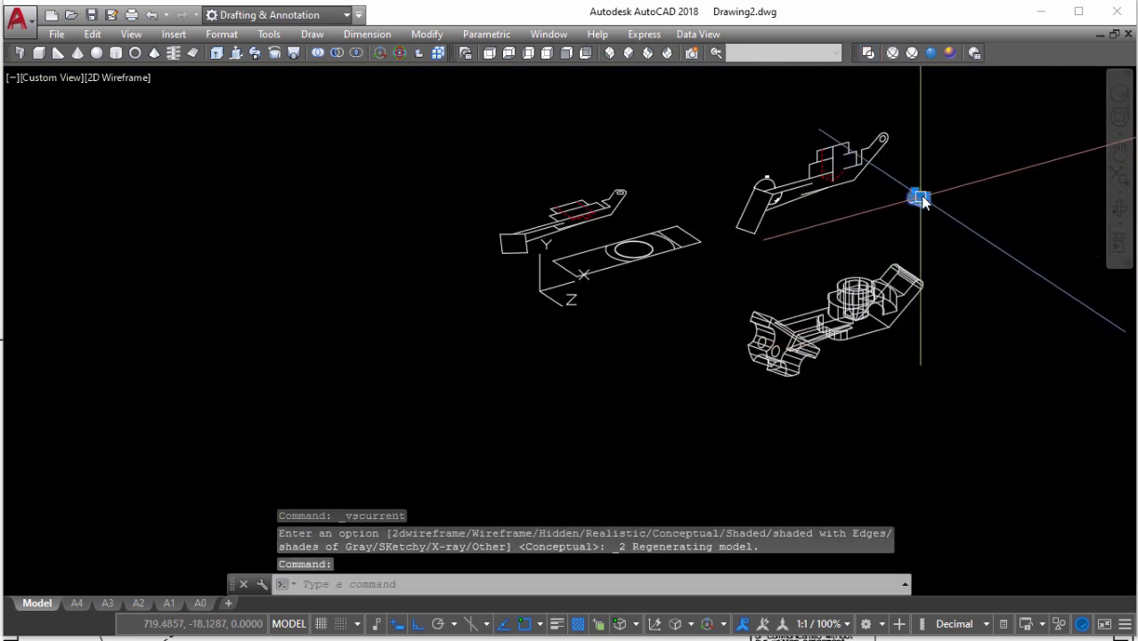
{"action": "scroll", "coordinate": [922, 200], "scroll_direction": "up", "scroll_amount": 3}
{"action": "scroll", "coordinate": [903, 300], "scroll_direction": "up", "scroll_amount": 2}
Move the cylinder from its end point into the first flange hole
{"action": "type", "text": "m"}
{"action": "key", "text": "Return"}
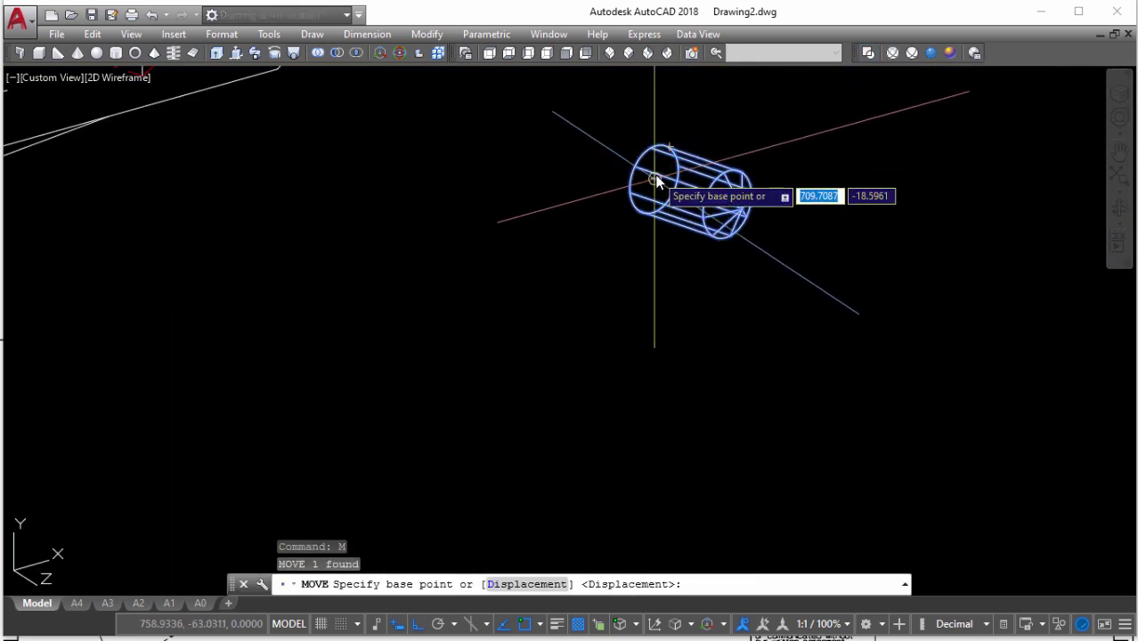
{"action": "left_click", "coordinate": [655, 179]}
{"action": "scroll", "coordinate": [682, 254], "scroll_direction": "down", "scroll_amount": 4}
{"action": "scroll", "coordinate": [498, 392], "scroll_direction": "up", "scroll_amount": 3}
{"action": "scroll", "coordinate": [497, 379], "scroll_direction": "up", "scroll_amount": 1}
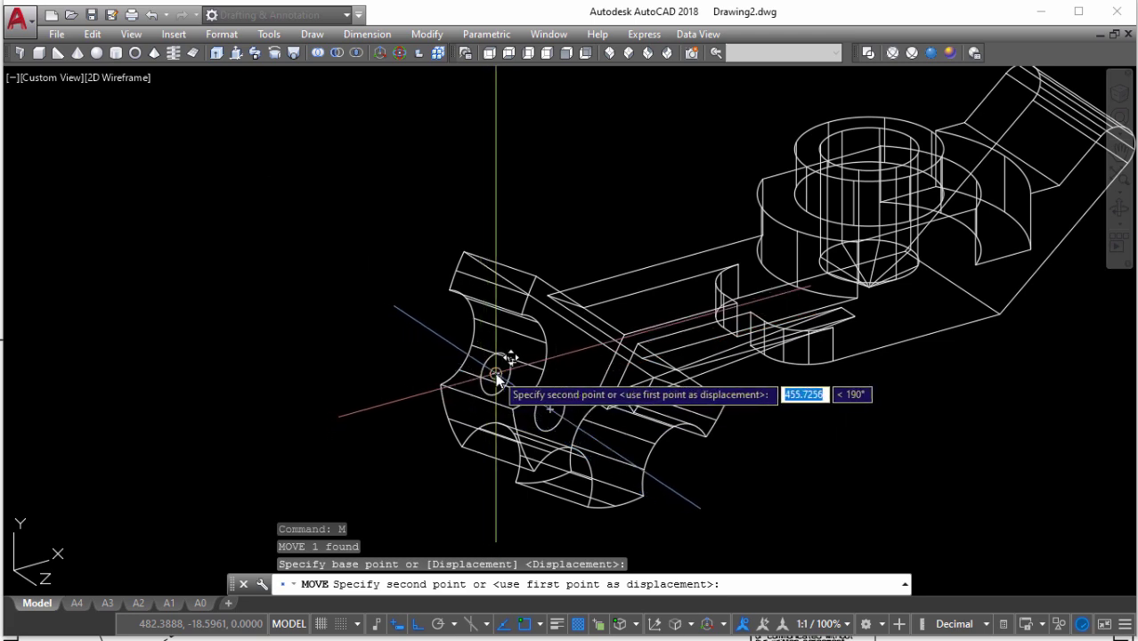
{"action": "left_click", "coordinate": [560, 392]}
{"action": "scroll", "coordinate": [543, 401], "scroll_direction": "up", "scroll_amount": 2}
Copy the cylinder to the second hole position and return to Conceptual shading
{"action": "left_click", "coordinate": [512, 382]}
{"action": "type", "text": "c"}
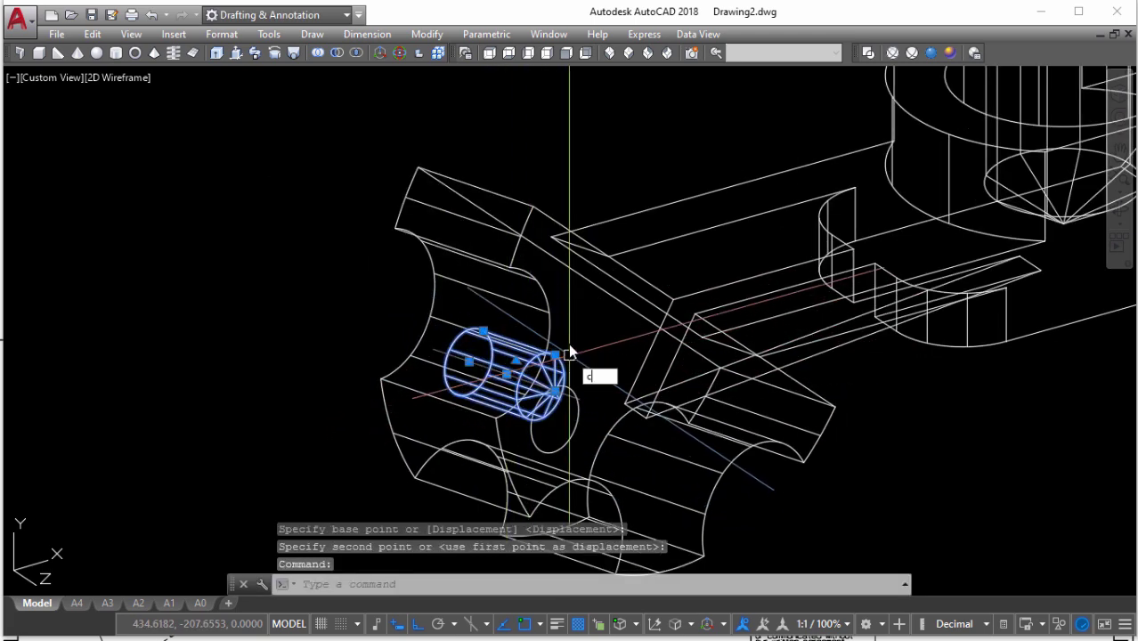
{"action": "type", "text": "o"}
{"action": "key", "text": "Return"}
{"action": "left_click", "coordinate": [470, 362]}
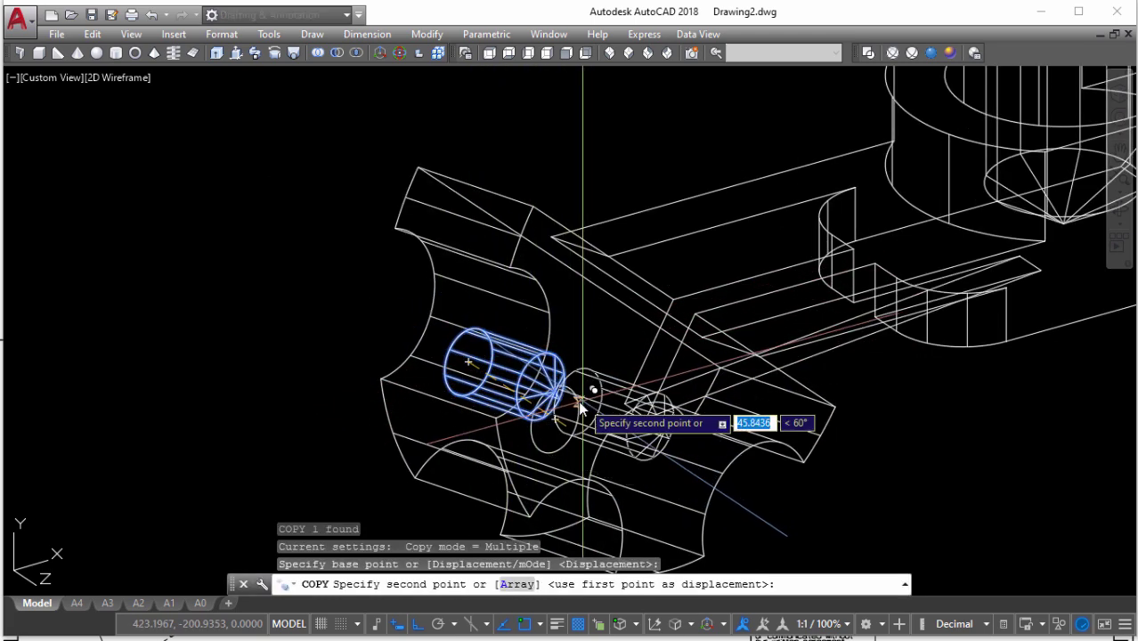
{"action": "left_click", "coordinate": [552, 420]}
{"action": "key", "text": "Escape"}
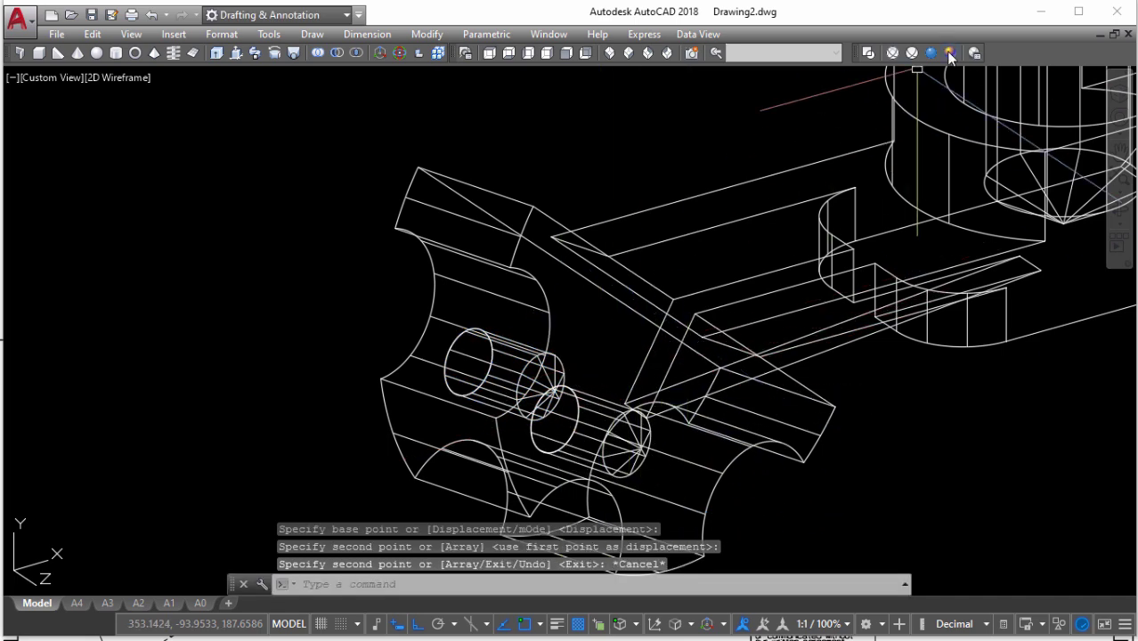
{"action": "left_click", "coordinate": [949, 54]}
{"action": "mouse_move", "coordinate": [686, 361]}
{"action": "middle_mouse_down", "text": "shift"}
{"action": "mouse_move", "coordinate": [858, 218]}
{"action": "mouse_move", "coordinate": [735, 295]}
{"action": "mouse_move", "coordinate": [761, 338]}
{"action": "middle_mouse_up", "text": "shift"}
{"action": "scroll", "coordinate": [761, 338], "scroll_direction": "down", "scroll_amount": 5}
Subtract the four cylinders from the bracket to cut the holes
{"action": "scroll", "coordinate": [737, 382], "scroll_direction": "up", "scroll_amount": 5}
{"action": "type", "text": "su"}
{"action": "key", "text": "Return"}
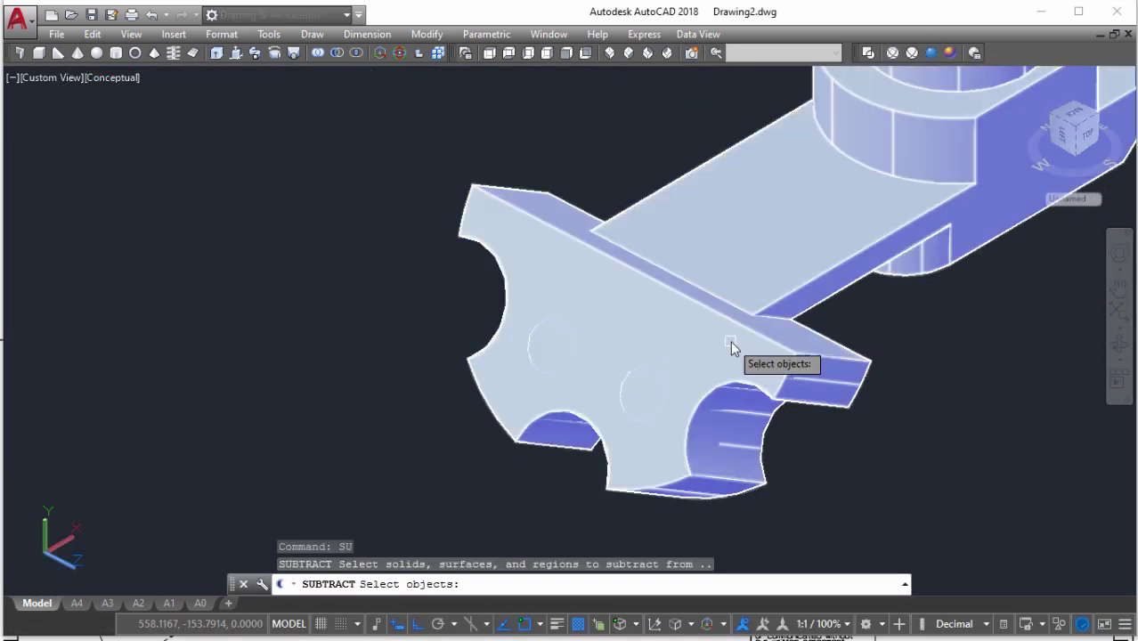
{"action": "left_click", "coordinate": [701, 343]}
{"action": "key", "text": "Return"}
{"action": "left_click", "coordinate": [373, 159]}
{"action": "left_click", "coordinate": [880, 527]}
{"action": "key", "text": "Return"}
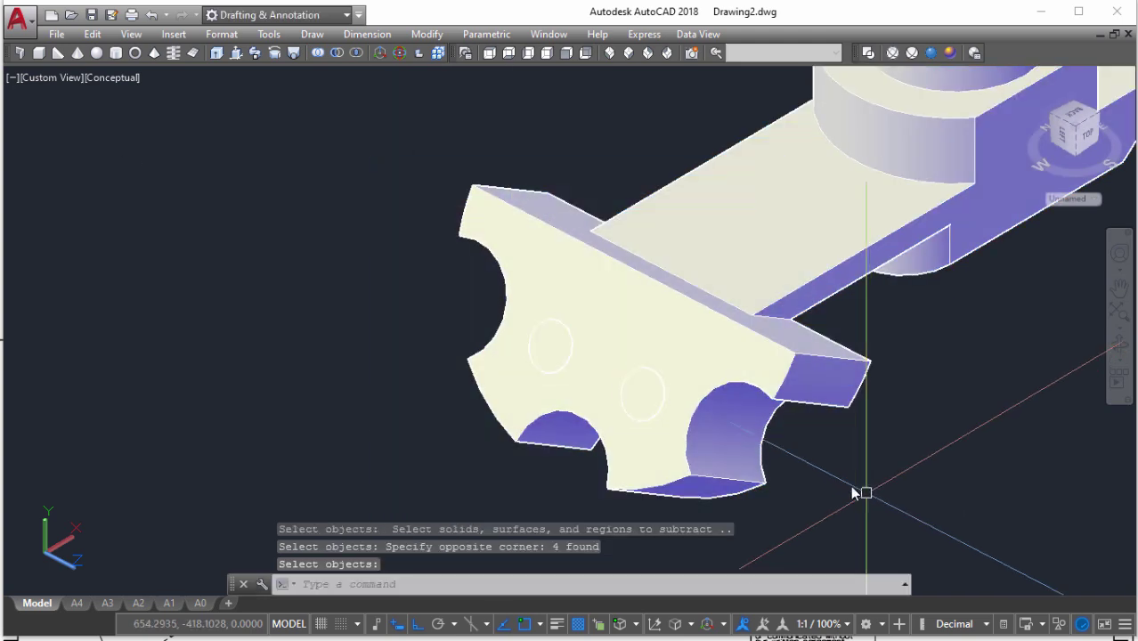
{"action": "middle_click_drag", "start_coordinate": [659, 415], "coordinate": [650, 347], "text": "shift"}
Select the solid at the flange holes and begin moving it
{"action": "left_click", "coordinate": [648, 385]}
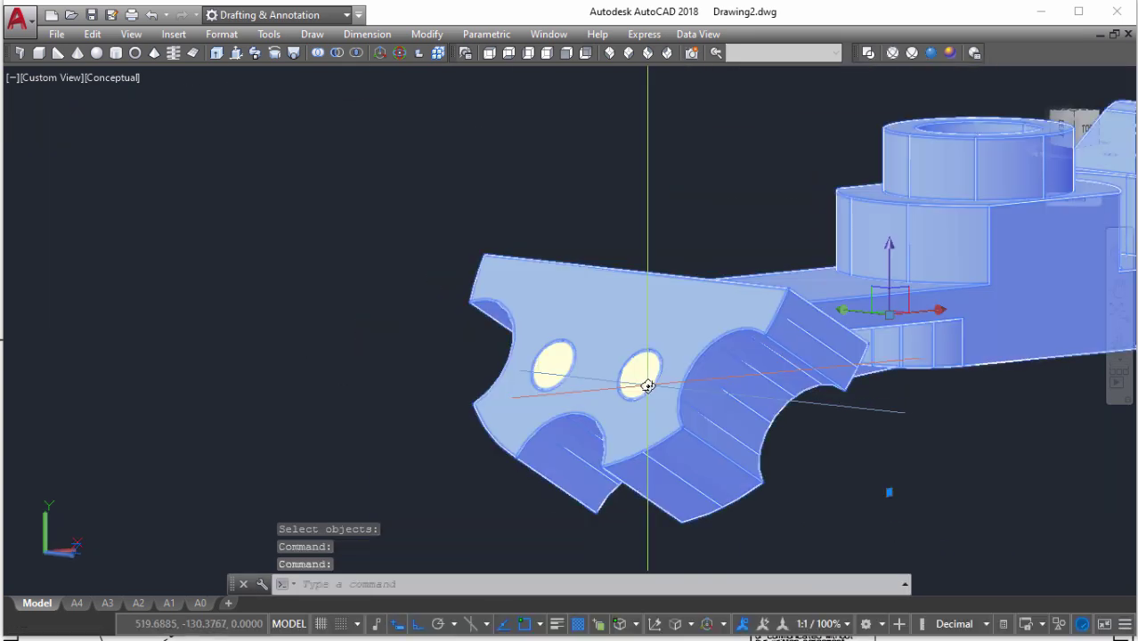
{"action": "scroll", "coordinate": [685, 364], "scroll_direction": "down", "scroll_amount": 5}
{"action": "type", "text": "m"}
{"action": "key", "text": "Return"}
{"action": "left_click", "coordinate": [759, 402]}
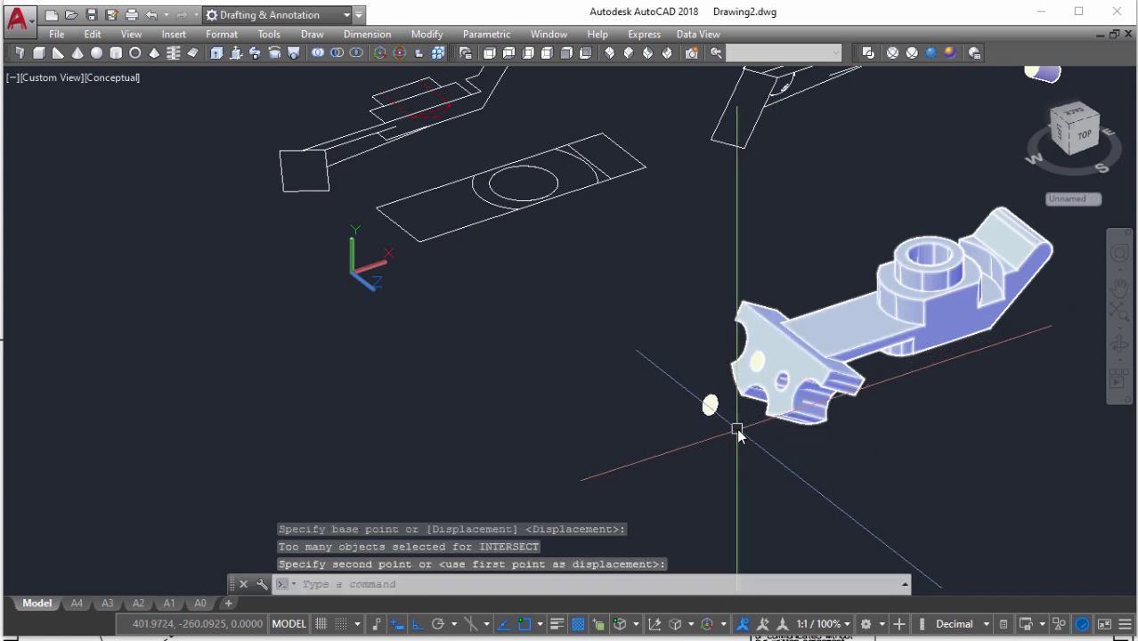
{"action": "scroll", "coordinate": [737, 432], "scroll_direction": "up", "scroll_amount": 5}
{"action": "scroll", "coordinate": [785, 383], "scroll_direction": "up", "scroll_amount": 3}
{"action": "scroll", "coordinate": [716, 326], "scroll_direction": "up", "scroll_amount": 2}
Move a leftover cutter cylinder out of the flange to a spot beside it
{"action": "left_click", "coordinate": [673, 272]}
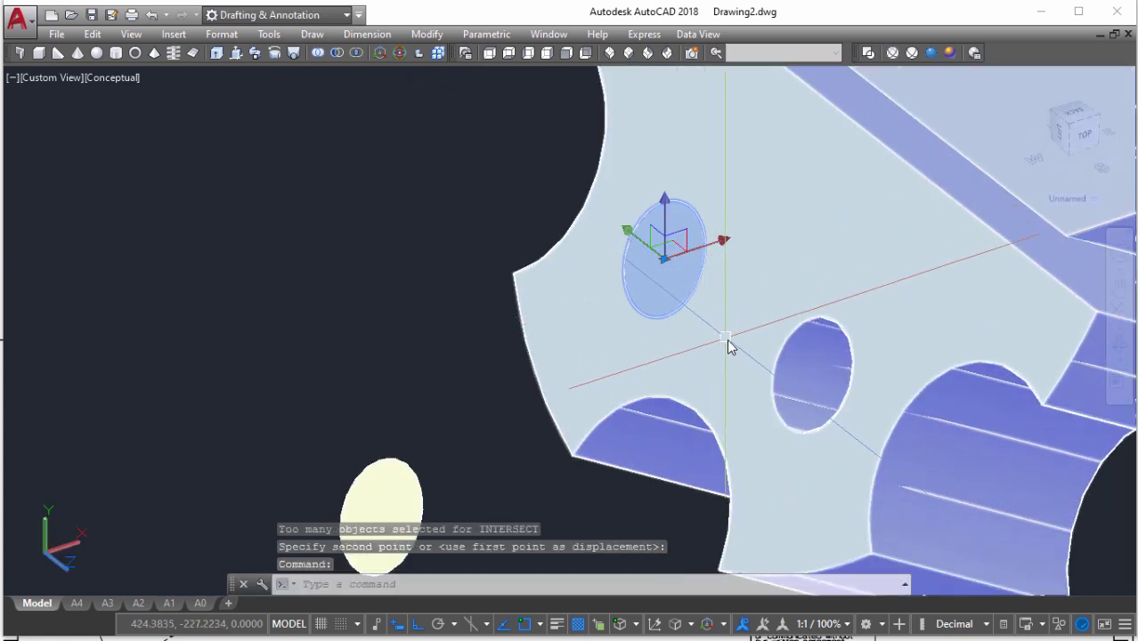
{"action": "type", "text": "m"}
{"action": "key", "text": "Return"}
{"action": "left_click", "coordinate": [775, 356]}
{"action": "scroll", "coordinate": [485, 414], "scroll_direction": "down", "scroll_amount": 4}
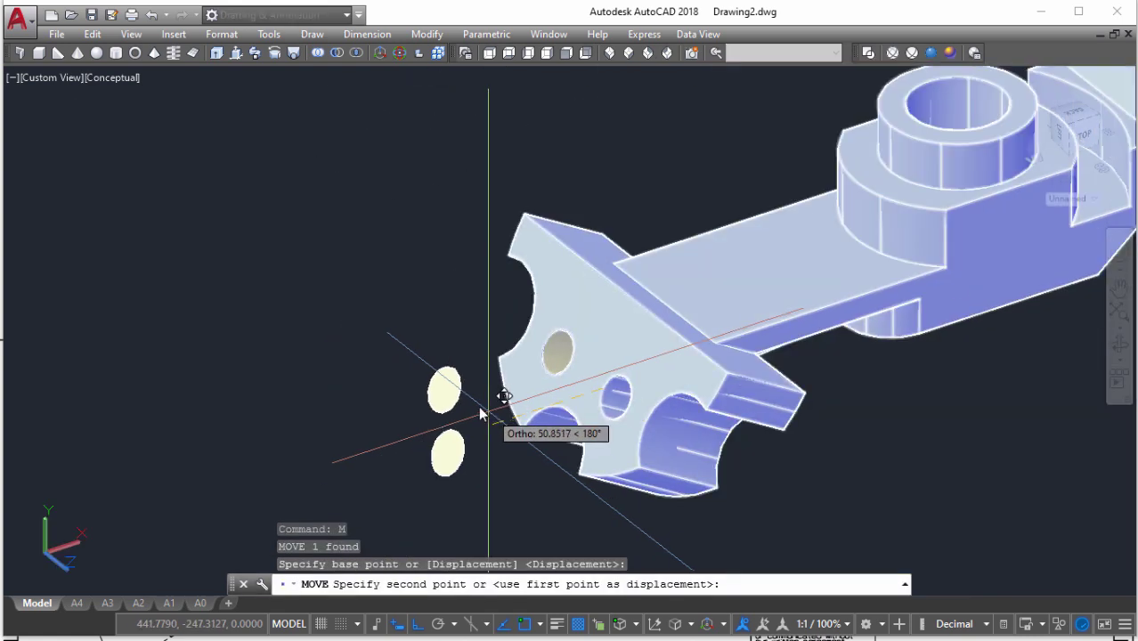
{"action": "left_click", "coordinate": [481, 412]}
{"action": "scroll", "coordinate": [482, 400], "scroll_direction": "up", "scroll_amount": 3}
{"action": "scroll", "coordinate": [481, 405], "scroll_direction": "down", "scroll_amount": 2}
{"action": "scroll", "coordinate": [479, 403], "scroll_direction": "down", "scroll_amount": 1}
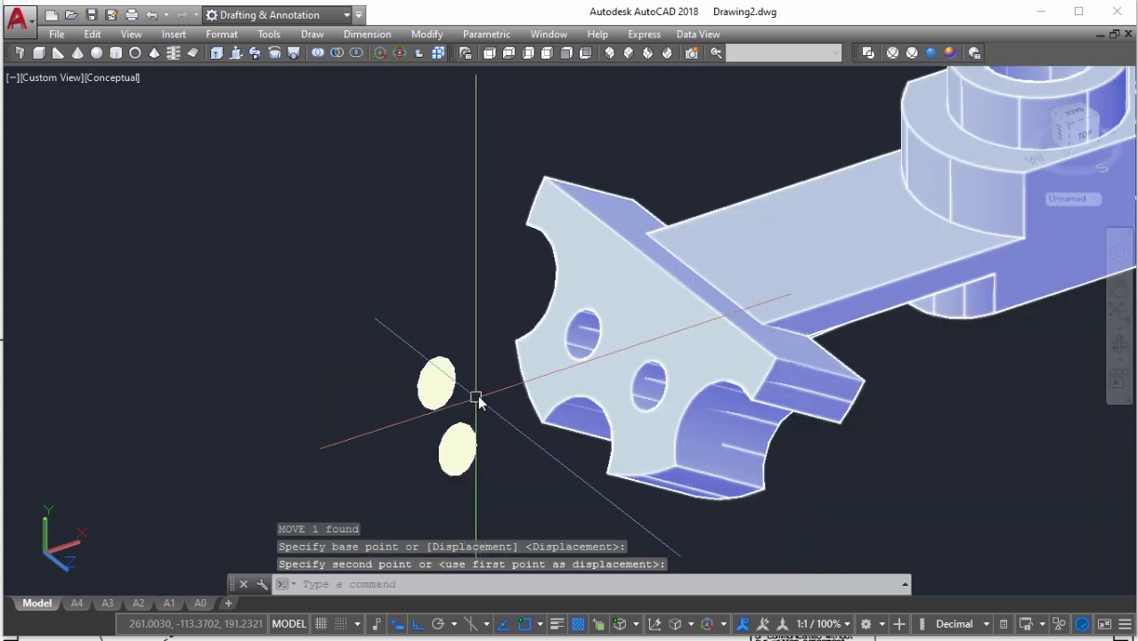
{"action": "scroll", "coordinate": [478, 401], "scroll_direction": "up", "scroll_amount": 2}
{"action": "middle_click_drag", "start_coordinate": [477, 402], "coordinate": [546, 320]}
Pick the two leftover discs, clear that selection, then select the spare flange profile
{"action": "scroll", "coordinate": [549, 315], "scroll_direction": "down", "scroll_amount": 2}
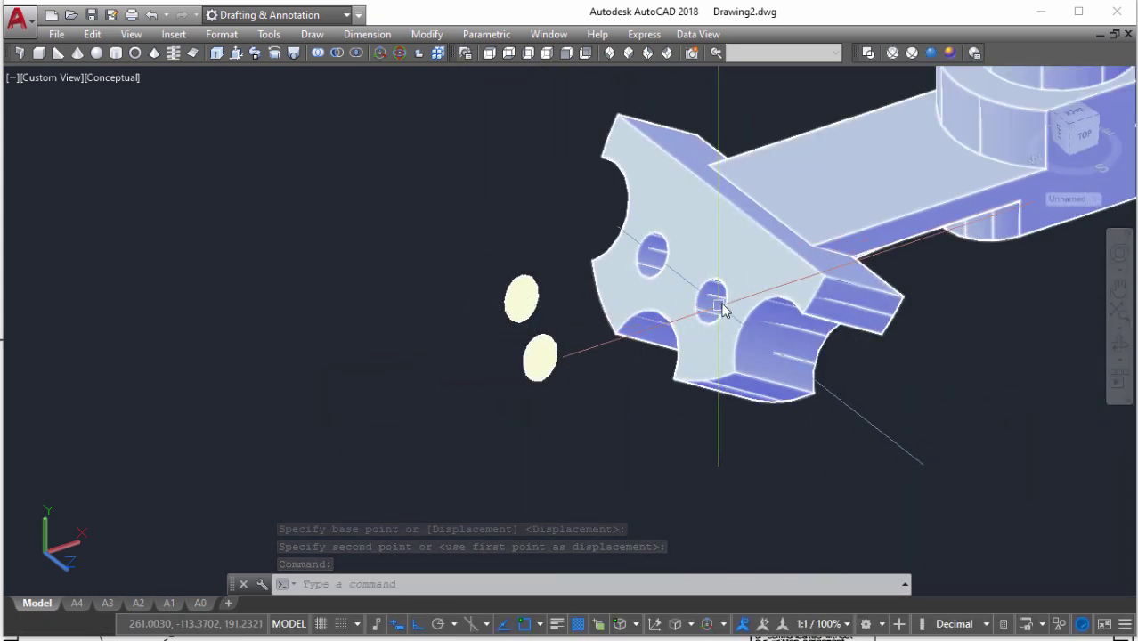
{"action": "scroll", "coordinate": [726, 307], "scroll_direction": "up", "scroll_amount": 2}
{"action": "scroll", "coordinate": [481, 379], "scroll_direction": "down", "scroll_amount": 3}
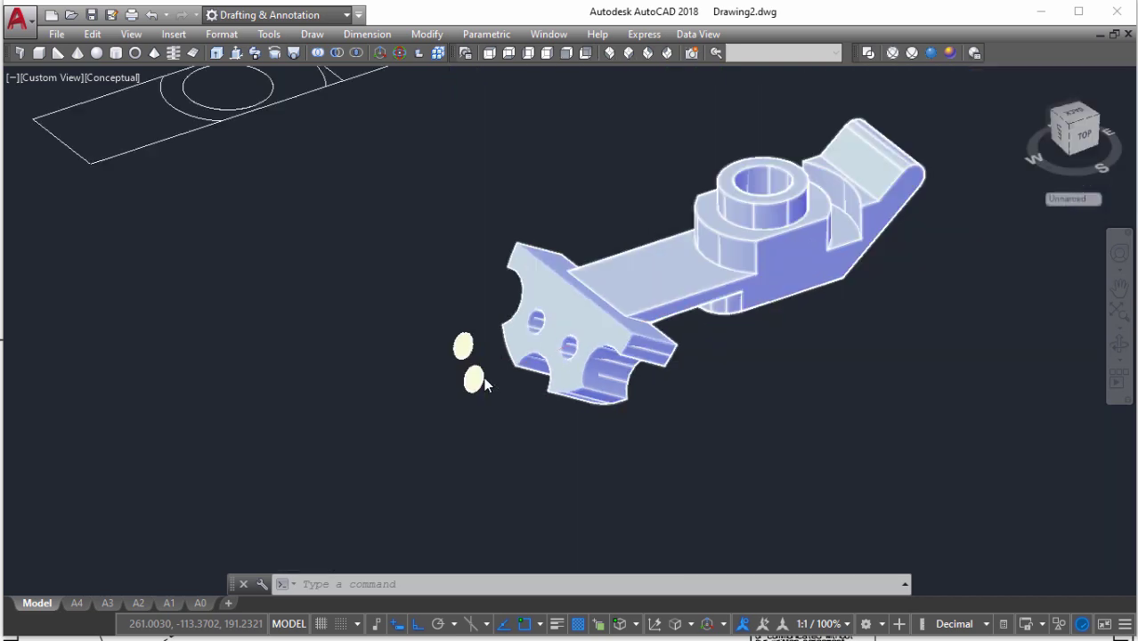
{"action": "scroll", "coordinate": [574, 338], "scroll_direction": "up", "scroll_amount": 2}
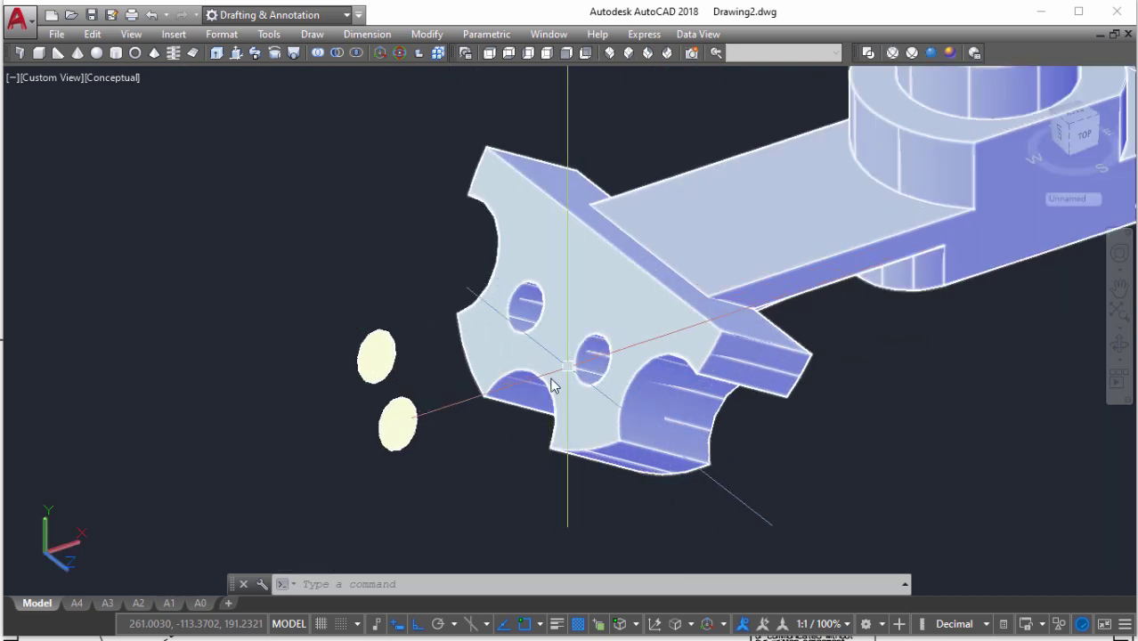
{"action": "left_click", "coordinate": [397, 420]}
{"action": "left_click", "coordinate": [394, 354]}
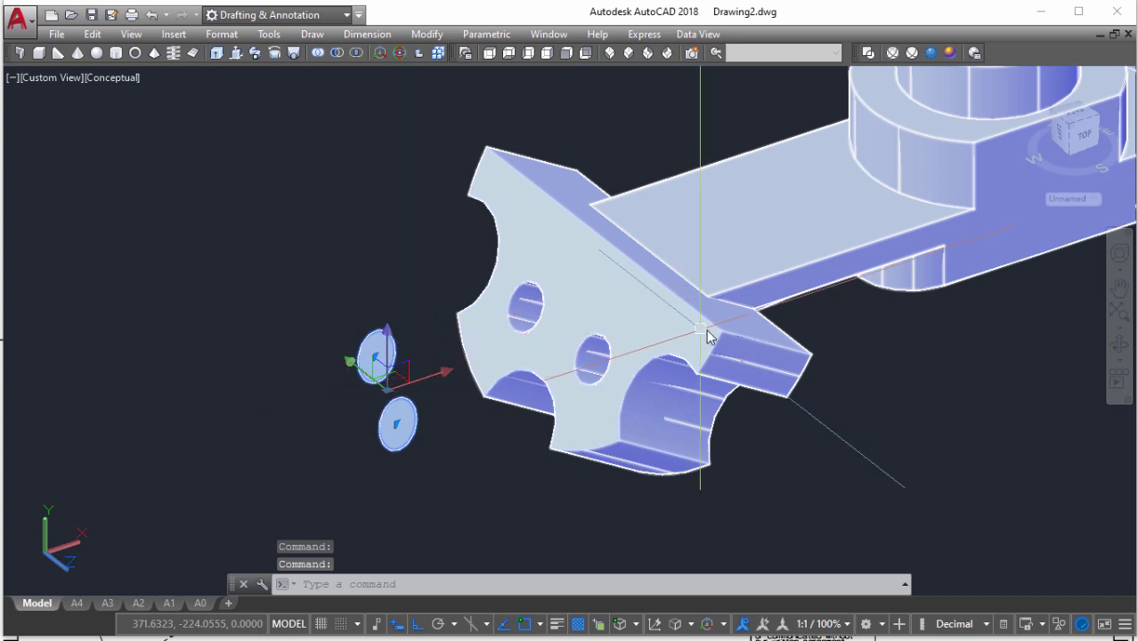
{"action": "scroll", "coordinate": [710, 337], "scroll_direction": "down", "scroll_amount": 5}
{"action": "key", "text": "Escape"}
{"action": "scroll", "coordinate": [807, 316], "scroll_direction": "up", "scroll_amount": 4}
{"action": "left_click", "coordinate": [821, 322]}
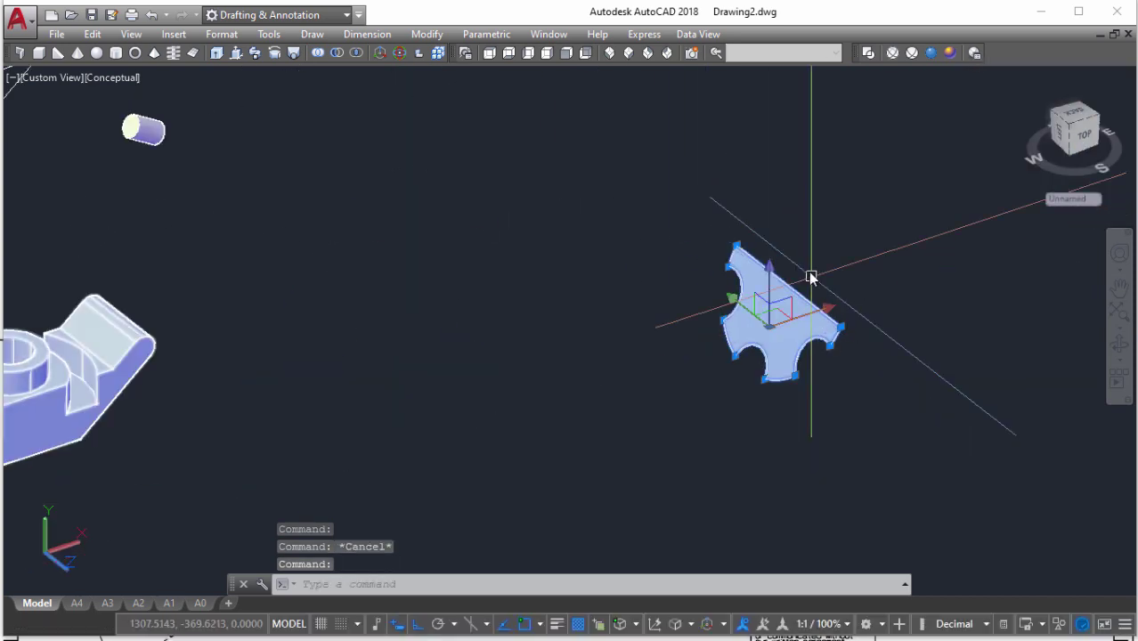
Erase the leftover flange copy and the two discs
{"action": "type", "text": "e"}
{"action": "key", "text": "Return"}
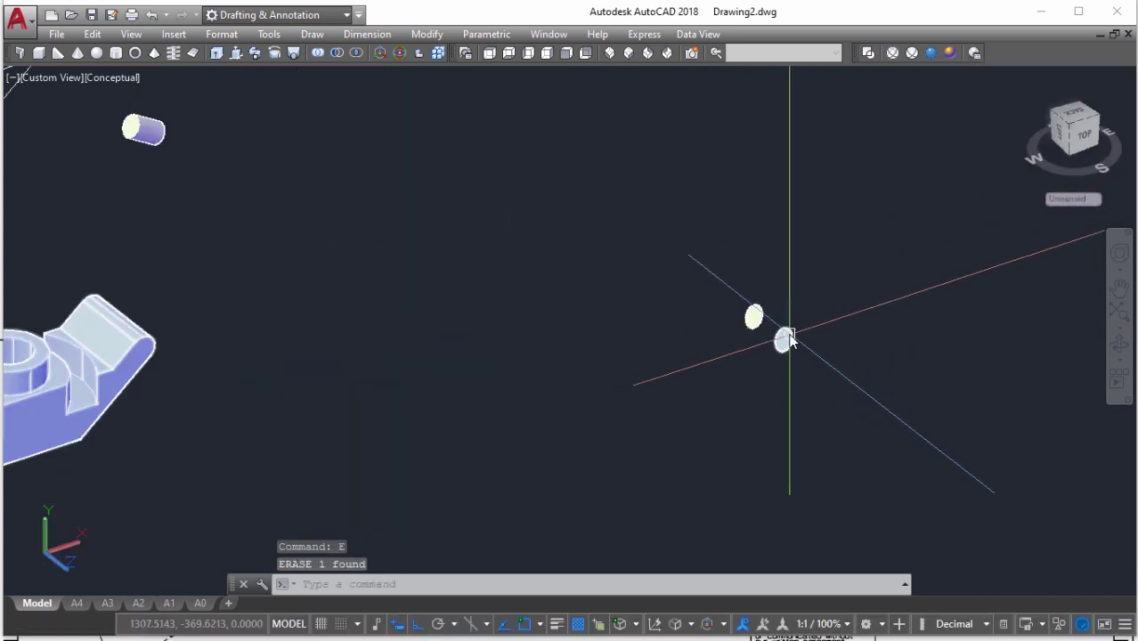
{"action": "scroll", "coordinate": [646, 377], "scroll_direction": "down", "scroll_amount": 3}
{"action": "scroll", "coordinate": [336, 406], "scroll_direction": "up", "scroll_amount": 3}
{"action": "scroll", "coordinate": [481, 418], "scroll_direction": "up", "scroll_amount": 2}
{"action": "scroll", "coordinate": [530, 474], "scroll_direction": "up", "scroll_amount": 2}
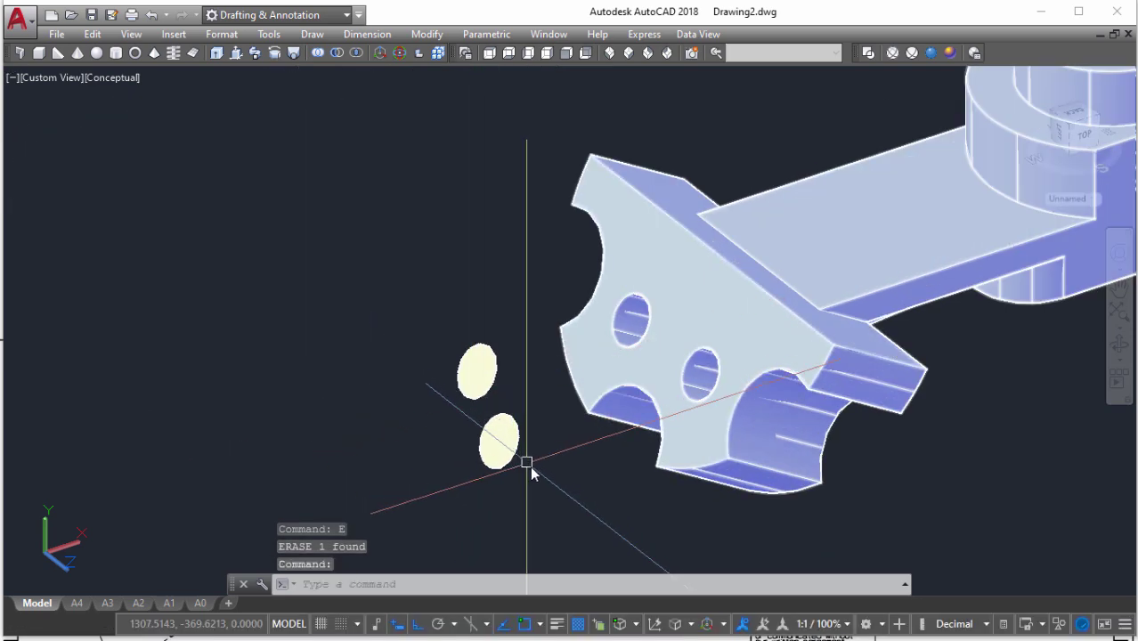
{"action": "left_click", "coordinate": [531, 474]}
{"action": "left_click", "coordinate": [490, 366]}
{"action": "type", "text": "e"}
{"action": "key", "text": "Return"}
Window-select and erase the spare bracket outline
{"action": "scroll", "coordinate": [610, 329], "scroll_direction": "down", "scroll_amount": 3}
{"action": "scroll", "coordinate": [698, 322], "scroll_direction": "up", "scroll_amount": 2}
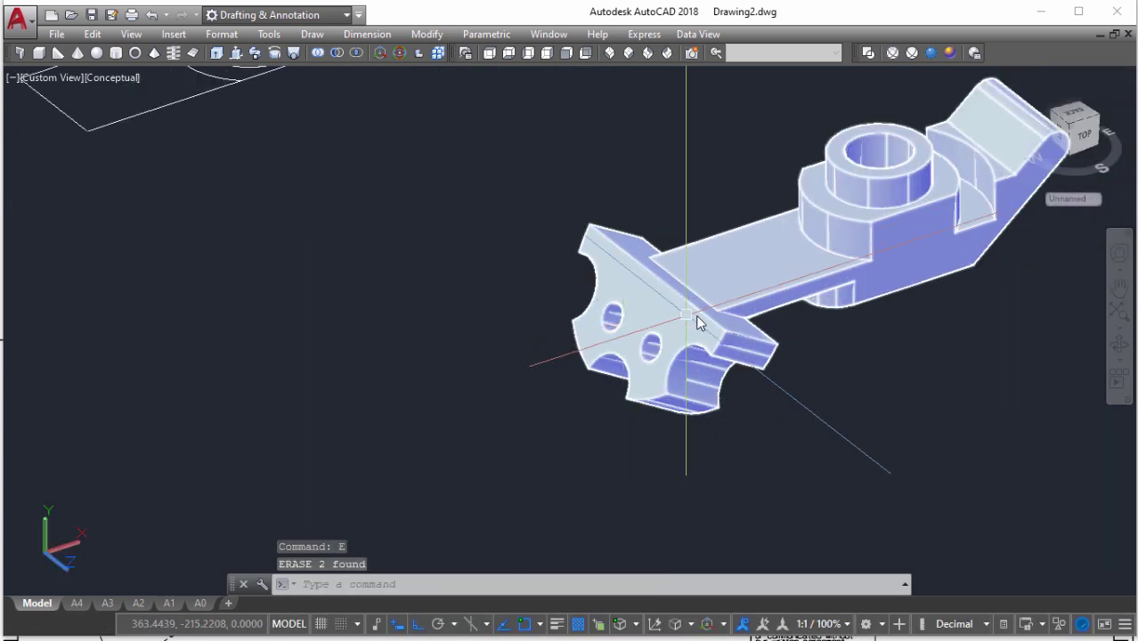
{"action": "mouse_move", "coordinate": [699, 322]}
{"action": "middle_mouse_down", "text": "shift"}
{"action": "mouse_move", "coordinate": [719, 330]}
{"action": "mouse_move", "coordinate": [709, 294]}
{"action": "mouse_move", "coordinate": [648, 312]}
{"action": "middle_mouse_up", "text": "shift"}
{"action": "scroll", "coordinate": [763, 283], "scroll_direction": "down", "scroll_amount": 3}
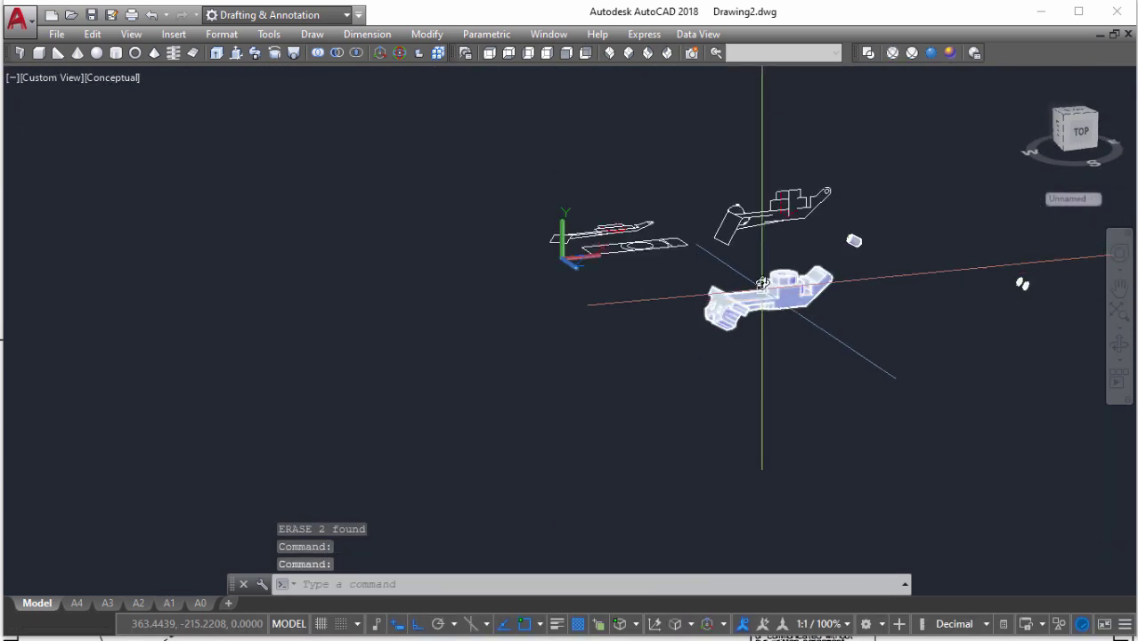
{"action": "scroll", "coordinate": [815, 212], "scroll_direction": "up", "scroll_amount": 3}
{"action": "left_click", "coordinate": [828, 203]}
{"action": "left_click", "coordinate": [614, 153]}
{"action": "type", "text": "e"}
{"action": "key", "text": "Return"}
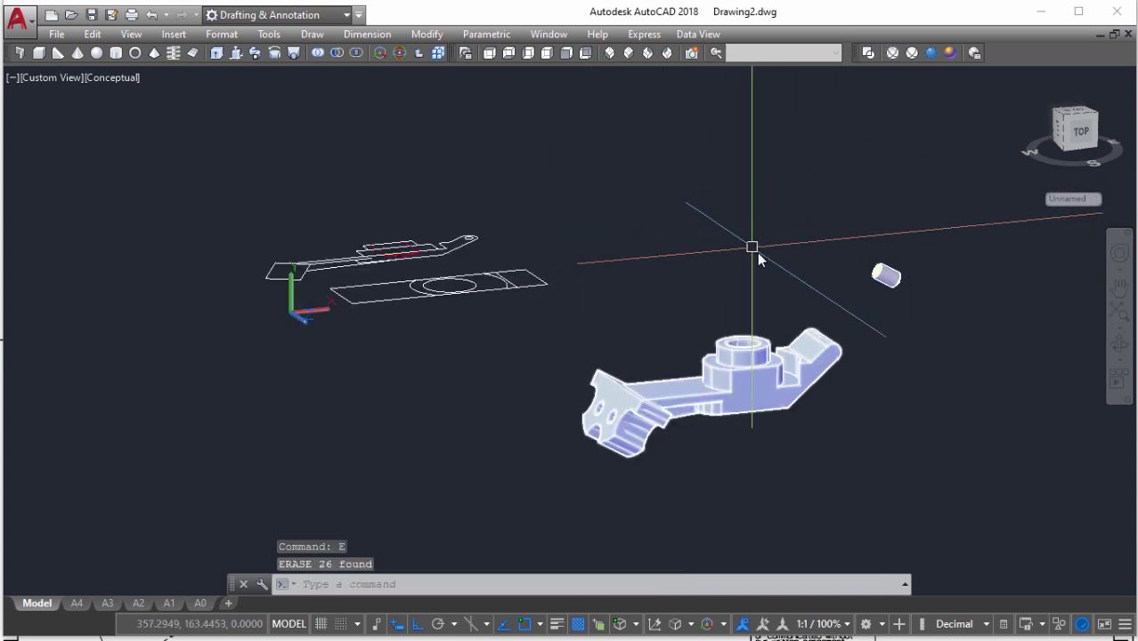
Switch the visual style to Realistic and clear stray selections
{"action": "left_click", "coordinate": [931, 57]}
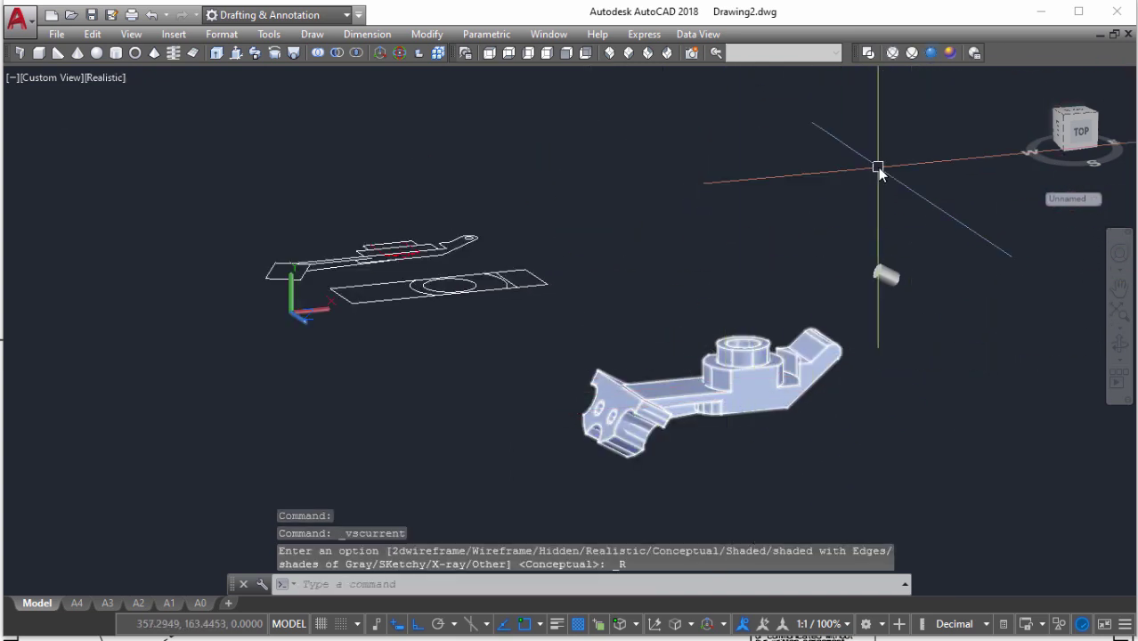
{"action": "key", "text": "Escape"}
{"action": "left_click", "coordinate": [737, 285]}
{"action": "key", "text": "Escape"}
{"action": "left_click", "coordinate": [722, 267]}
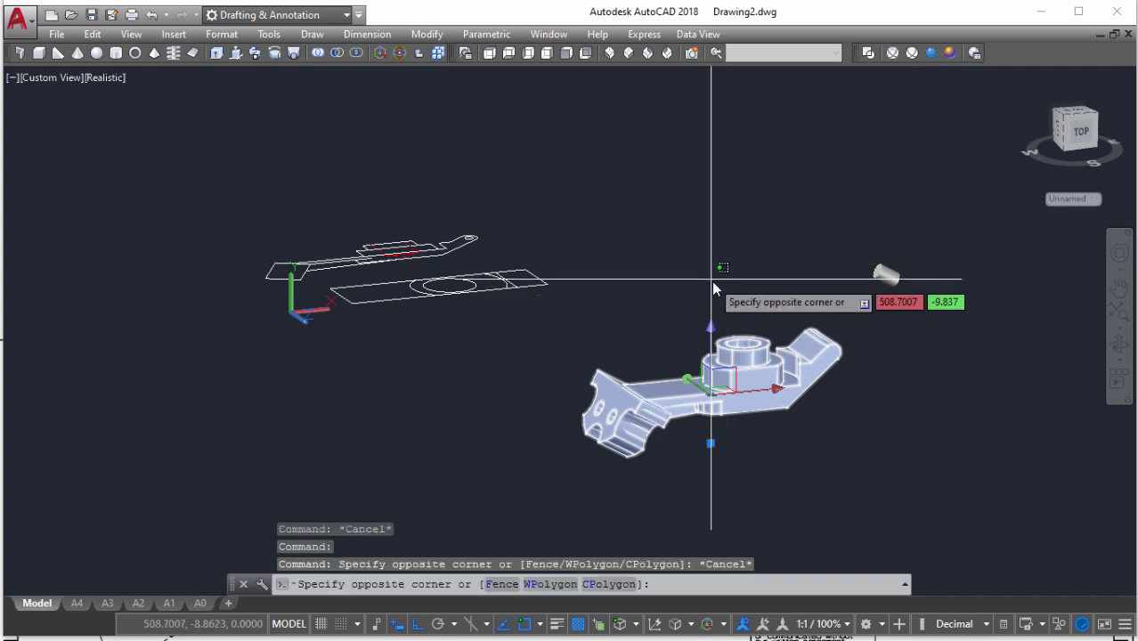
{"action": "key", "text": "Escape"}
Erase the small stray cylinder
{"action": "middle_click_drag", "start_coordinate": [713, 287], "coordinate": [814, 401], "text": "shift"}
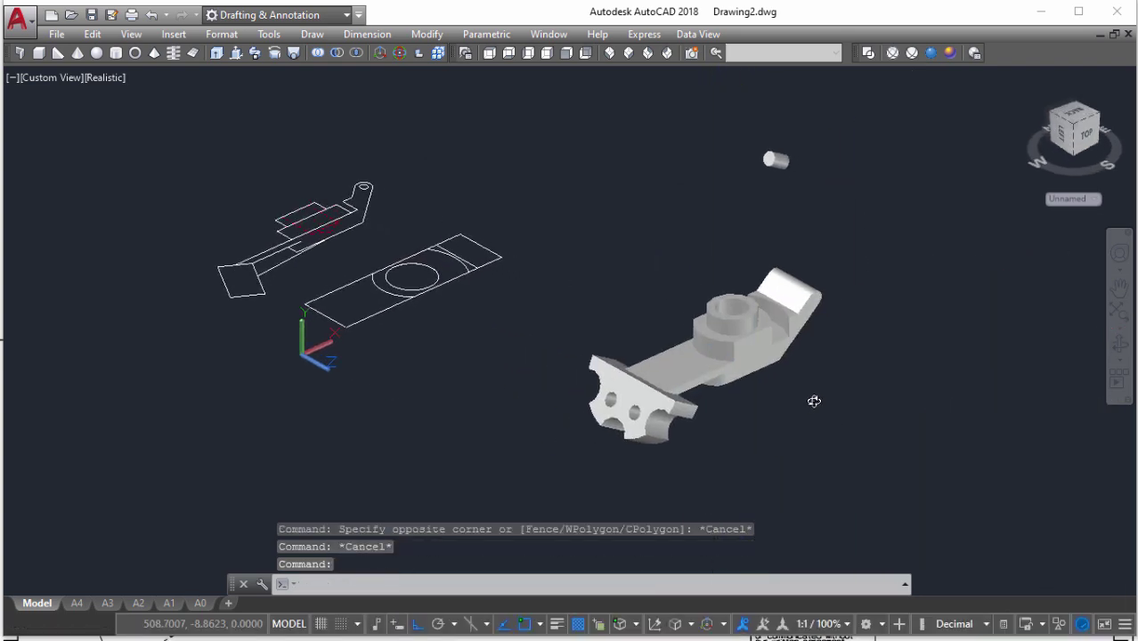
{"action": "left_click", "coordinate": [804, 179]}
{"action": "left_click", "coordinate": [778, 215]}
{"action": "type", "text": "E"}
{"action": "key", "text": "Return"}
{"action": "scroll", "coordinate": [744, 357], "scroll_direction": "up", "scroll_amount": 3}
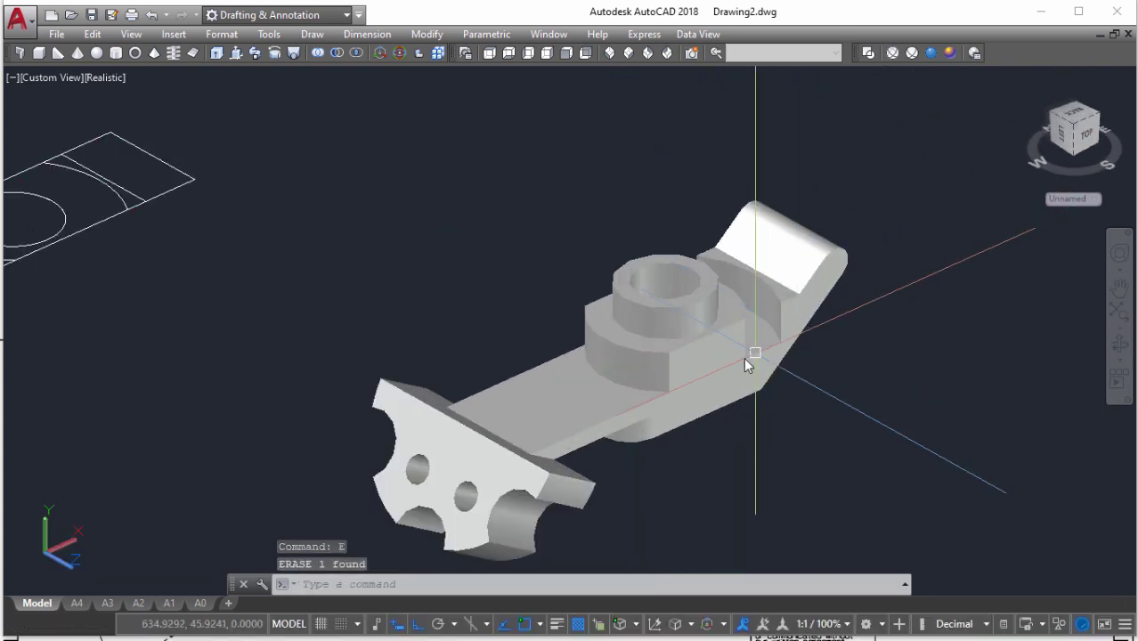
{"action": "scroll", "coordinate": [658, 392], "scroll_direction": "down", "scroll_amount": 2}
{"action": "mouse_move", "coordinate": [657, 392]}
{"action": "middle_mouse_down", "text": "shift"}
{"action": "mouse_move", "coordinate": [644, 257]}
{"action": "mouse_move", "coordinate": [623, 299]}
{"action": "middle_mouse_up", "text": "shift"}
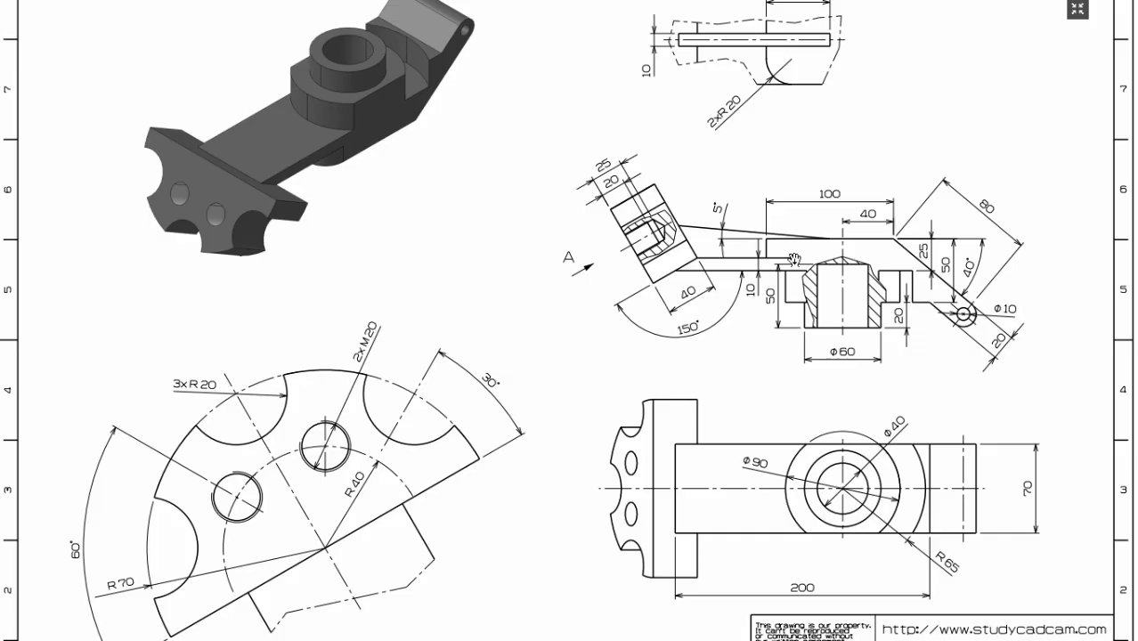
{"action": "left_click_drag", "start_coordinate": [798, 207], "coordinate": [806, 274]}
{"action": "left_click_drag", "start_coordinate": [816, 356], "coordinate": [816, 252]}
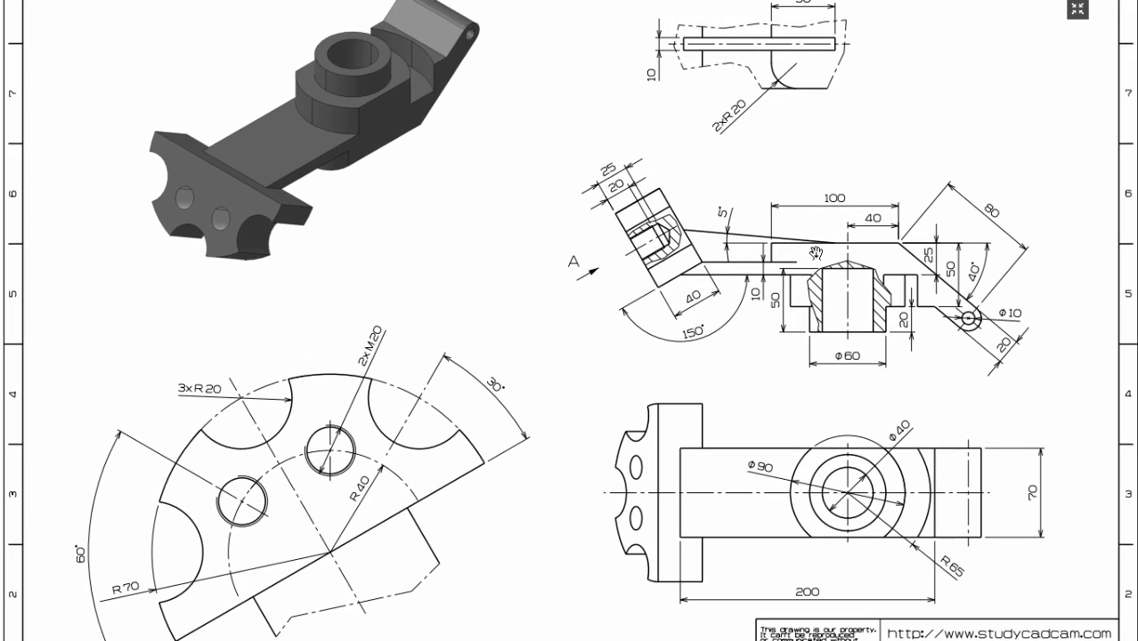
{"action": "key", "text": "alt+Tab"}
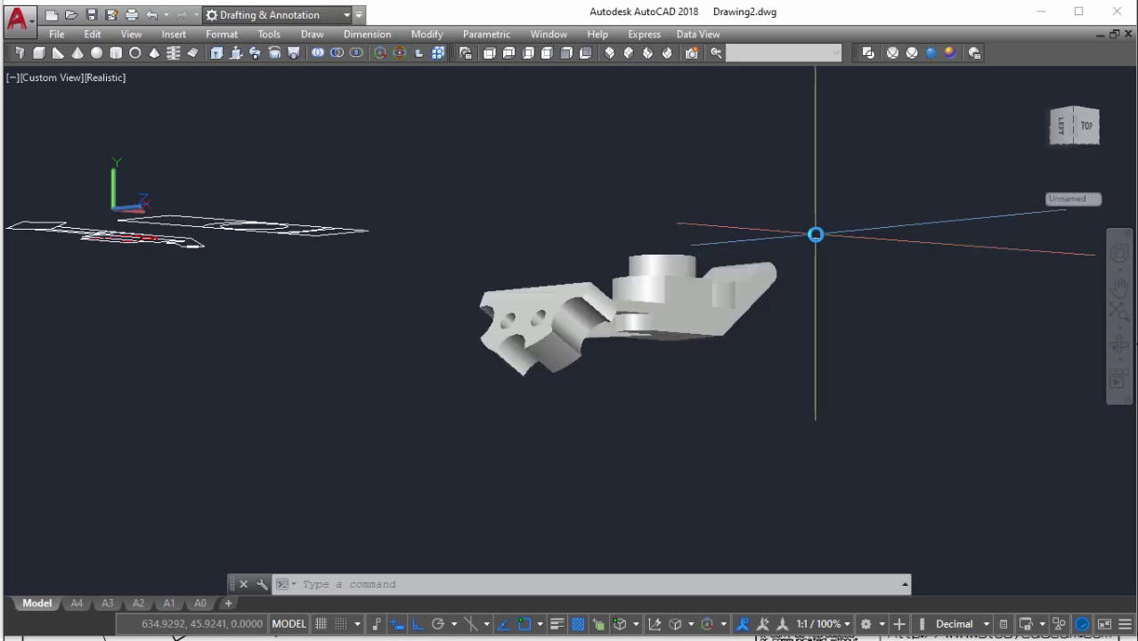
{"action": "scroll", "coordinate": [810, 245], "scroll_direction": "up", "scroll_amount": 5}
Draw a radius-5 cylinder centred on the arm end, extending through the arm
{"action": "middle_click_drag", "start_coordinate": [778, 283], "coordinate": [738, 347], "text": "shift"}
{"action": "key", "text": "Escape"}
{"action": "scroll", "coordinate": [784, 267], "scroll_direction": "up", "scroll_amount": 5}
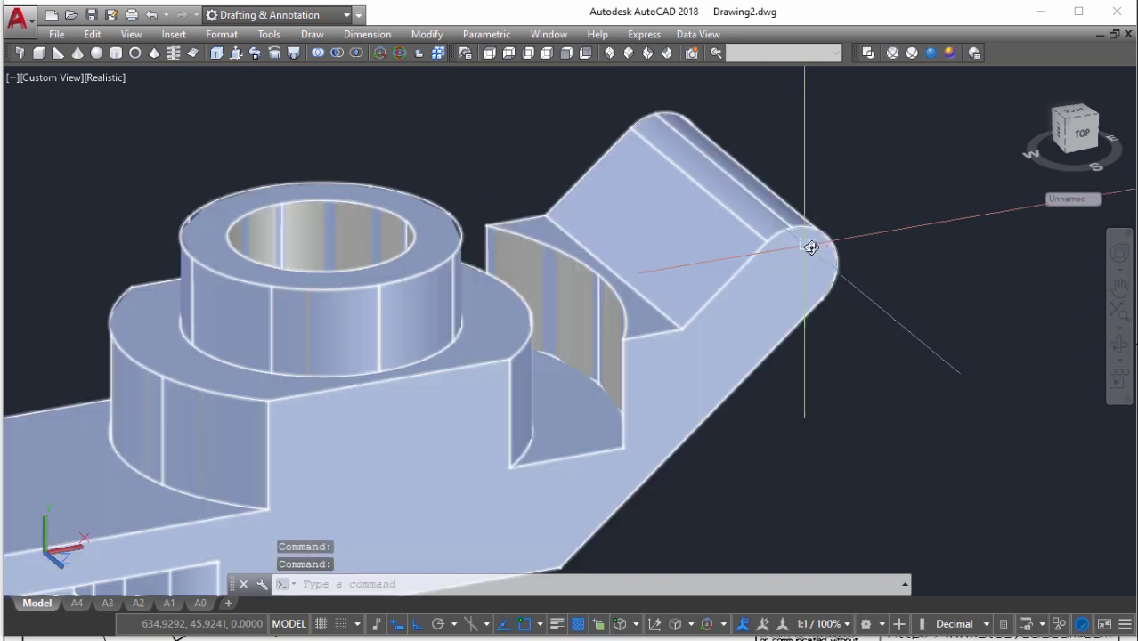
{"action": "type", "text": "c"}
{"action": "key", "text": "Escape"}
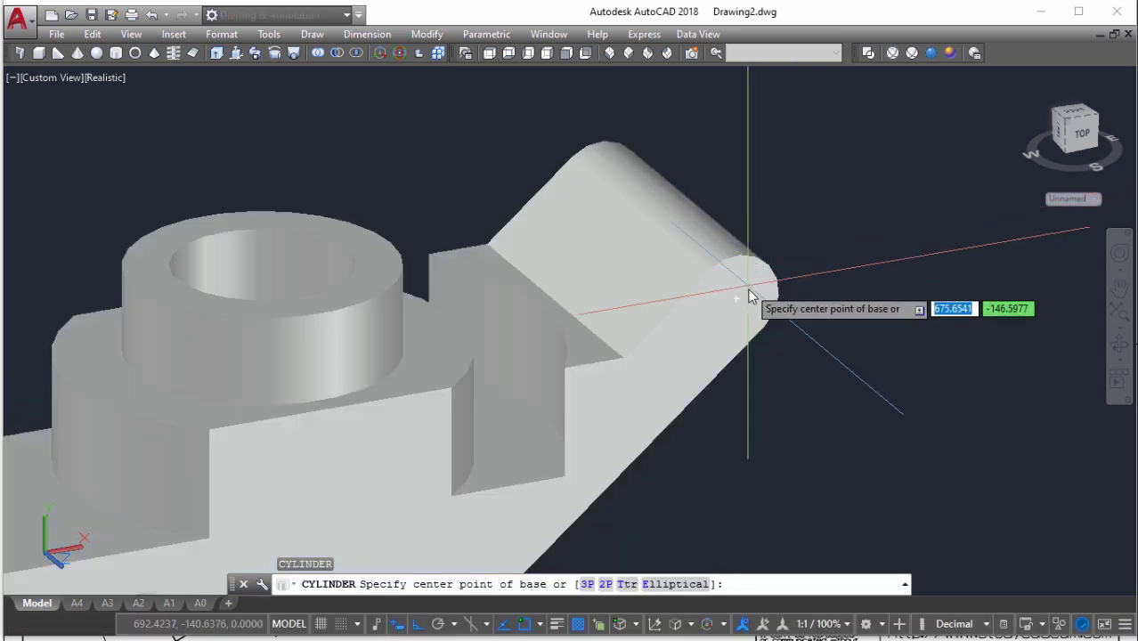
{"action": "left_click", "coordinate": [738, 300]}
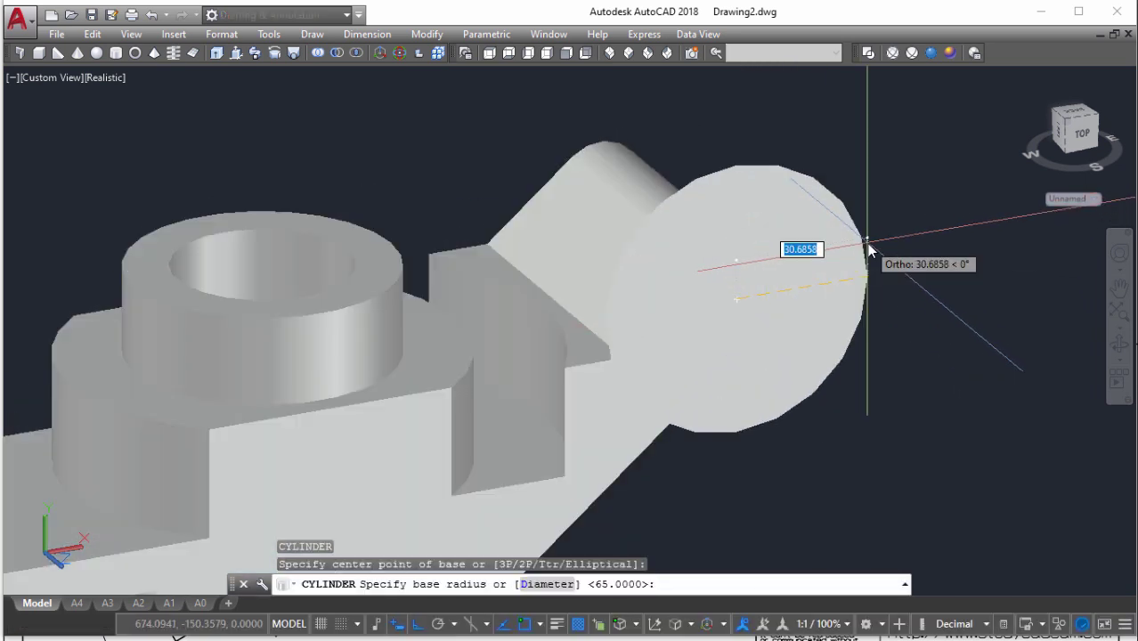
{"action": "type", "text": "5"}
{"action": "key", "text": "Return"}
{"action": "middle_click_drag", "start_coordinate": [750, 189], "coordinate": [775, 253], "text": "shift"}
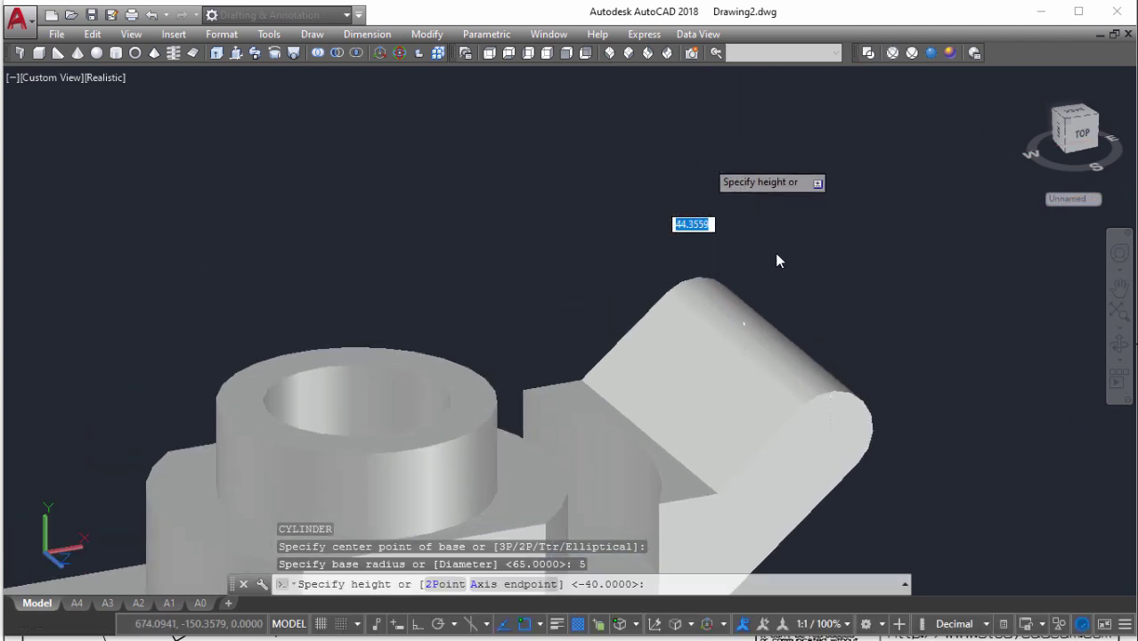
{"action": "left_click", "coordinate": [689, 163]}
Subtract the cylinder from the bracket body to cut the pin hole
{"action": "key", "text": "Return"}
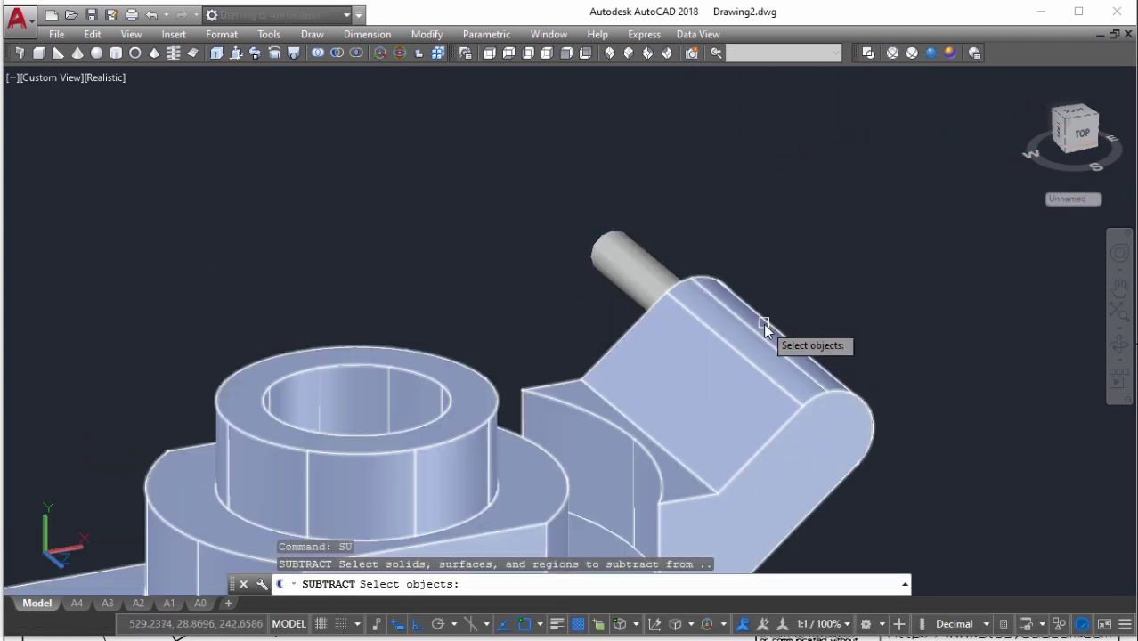
{"action": "left_click", "coordinate": [763, 323]}
{"action": "key", "text": "Return"}
{"action": "left_click", "coordinate": [660, 264]}
{"action": "key", "text": "Return"}
{"action": "mouse_move", "coordinate": [842, 243]}
{"action": "middle_mouse_down", "text": "shift"}
{"action": "mouse_move", "coordinate": [852, 351]}
{"action": "mouse_move", "coordinate": [783, 262]}
{"action": "mouse_move", "coordinate": [803, 264]}
{"action": "mouse_move", "coordinate": [887, 356]}
{"action": "mouse_move", "coordinate": [677, 312]}
{"action": "mouse_move", "coordinate": [793, 318]}
{"action": "mouse_move", "coordinate": [701, 314]}
{"action": "mouse_move", "coordinate": [706, 462]}
{"action": "mouse_move", "coordinate": [719, 363]}
{"action": "mouse_move", "coordinate": [754, 285]}
{"action": "mouse_move", "coordinate": [877, 309]}
{"action": "mouse_move", "coordinate": [838, 209]}
{"action": "mouse_move", "coordinate": [768, 155]}
{"action": "mouse_move", "coordinate": [613, 153]}
{"action": "mouse_move", "coordinate": [629, 315]}
{"action": "mouse_move", "coordinate": [727, 312]}
{"action": "middle_mouse_up", "text": "shift"}
{"action": "left_click", "coordinate": [671, 311]}
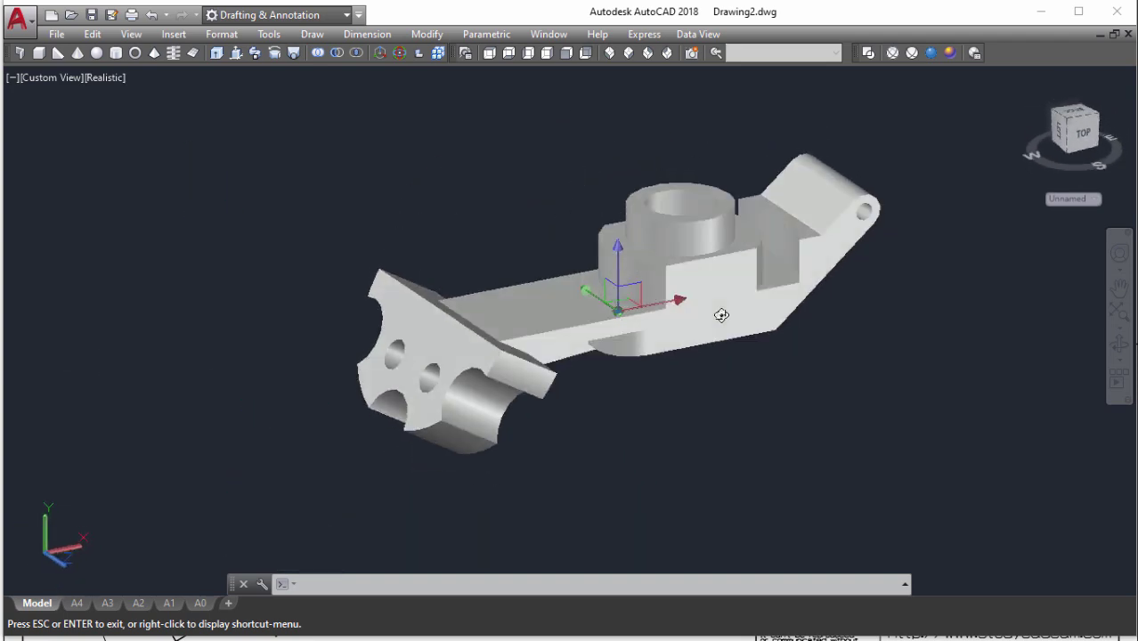
Erase the leftover wireframe outlines and the two stray pieces
{"action": "scroll", "coordinate": [846, 298], "scroll_direction": "down", "scroll_amount": 5}
{"action": "scroll", "coordinate": [626, 272], "scroll_direction": "up", "scroll_amount": 2}
{"action": "key", "text": "Escape"}
{"action": "left_click", "coordinate": [626, 272]}
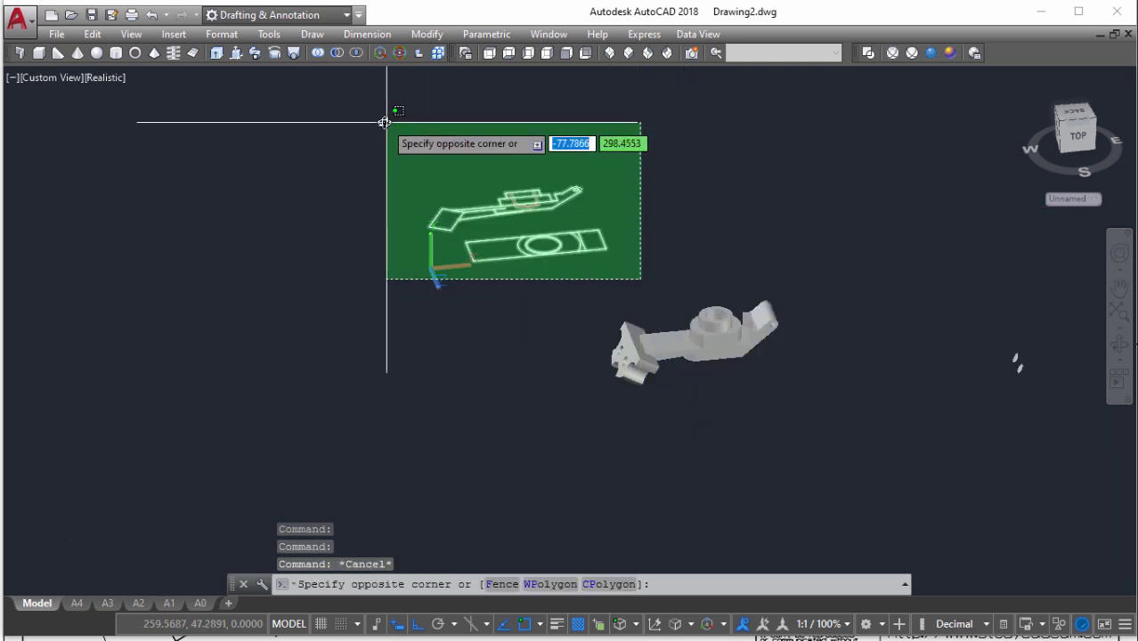
{"action": "left_click", "coordinate": [389, 125]}
{"action": "type", "text": "e"}
{"action": "key", "text": "Return"}
{"action": "left_click", "coordinate": [845, 236]}
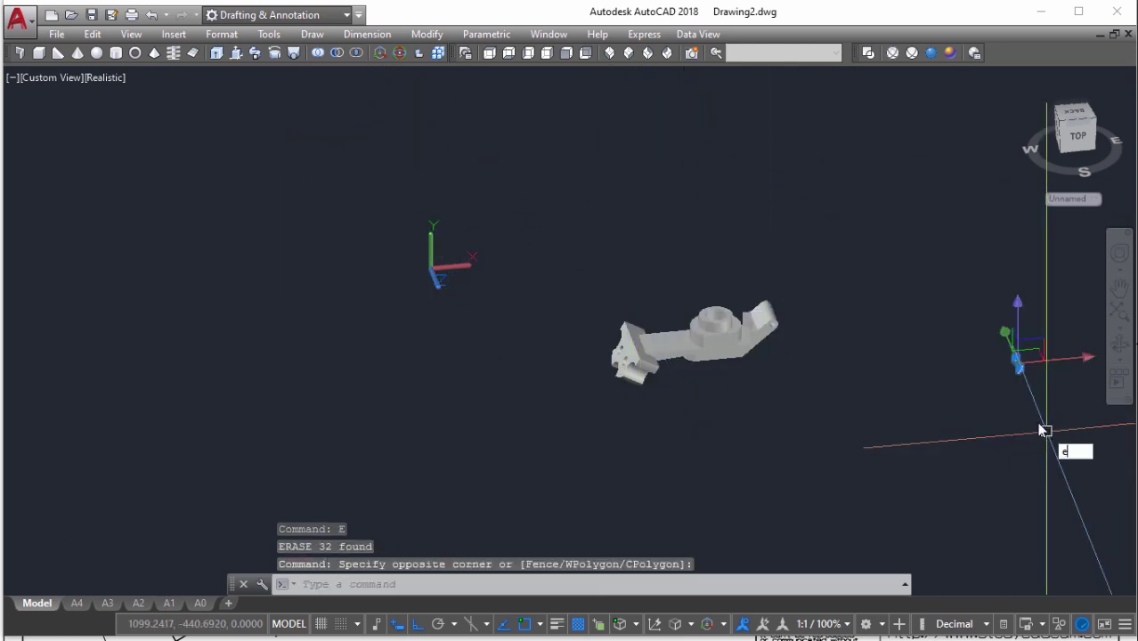
{"action": "left_click", "coordinate": [1042, 433]}
{"action": "key", "text": "Return"}
Show the bracket in the southwest isometric view
{"action": "scroll", "coordinate": [765, 347], "scroll_direction": "up", "scroll_amount": 1}
{"action": "scroll", "coordinate": [766, 347], "scroll_direction": "up", "scroll_amount": 5}
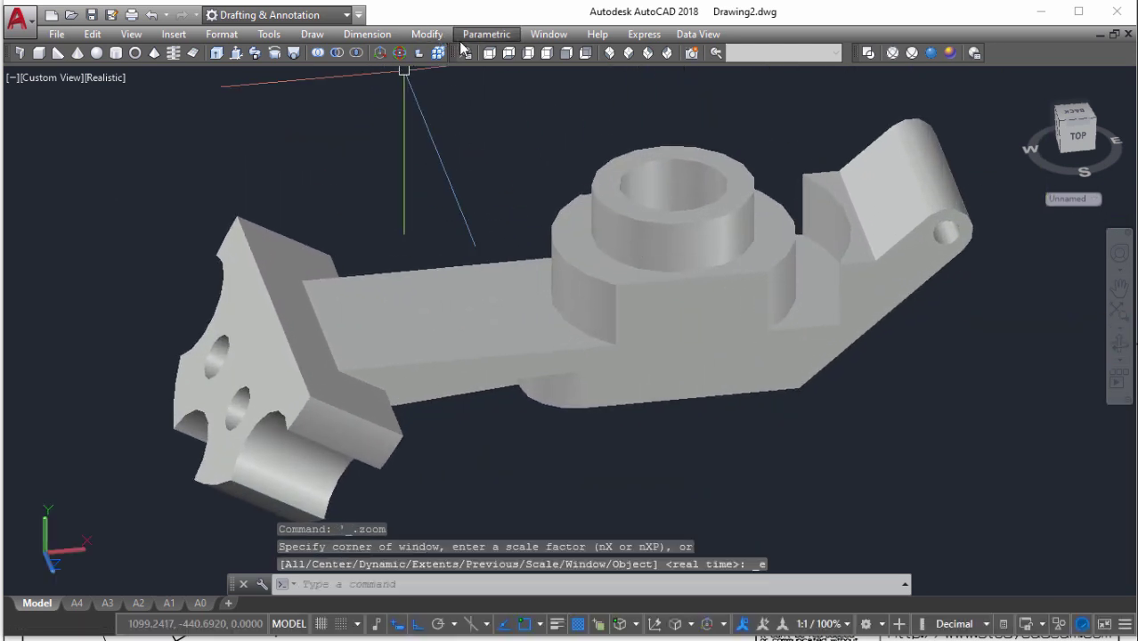
{"action": "left_click", "coordinate": [489, 53]}
{"action": "left_click", "coordinate": [610, 53]}
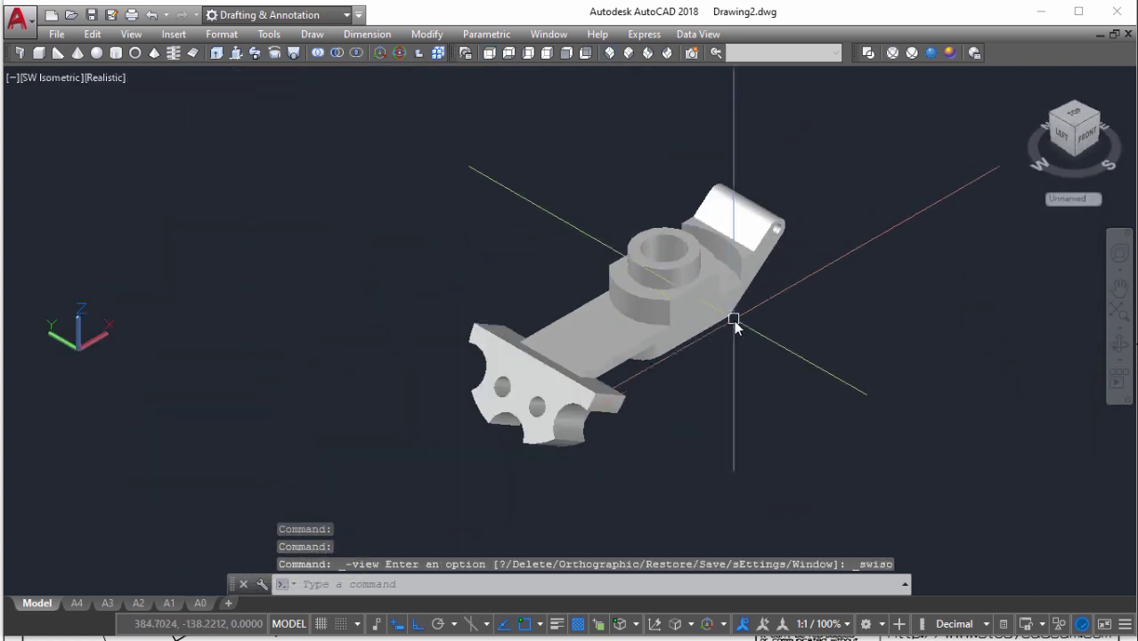